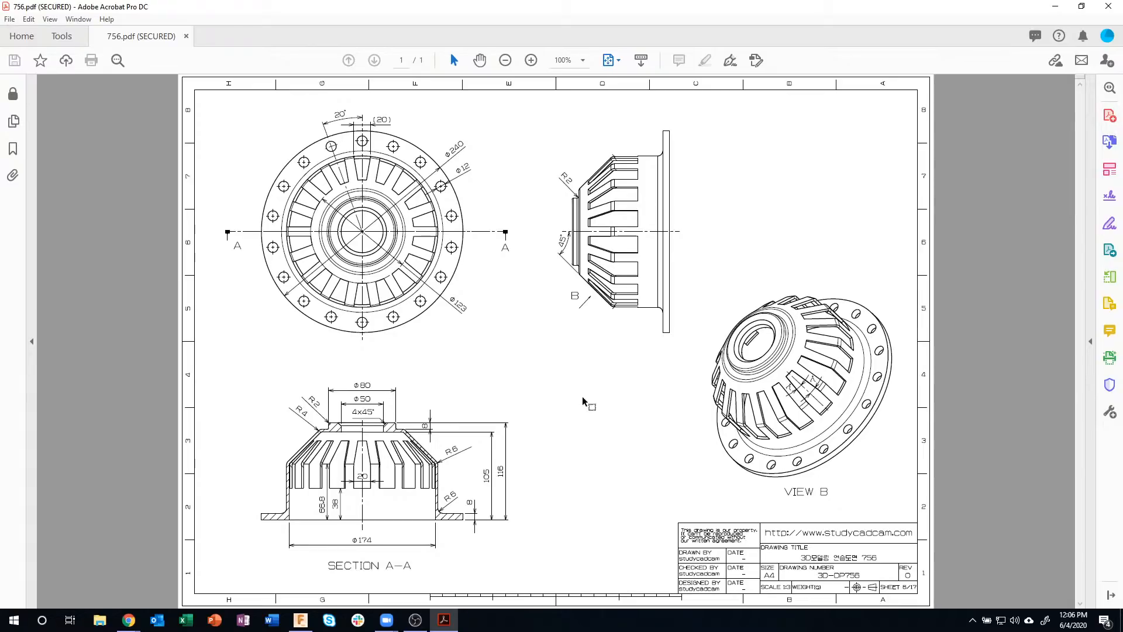
- Enlarge the 756.pdf drawing and examine the dimensions in section A-A and the circular top view
mouse_move(301, 625)
click(301, 619)
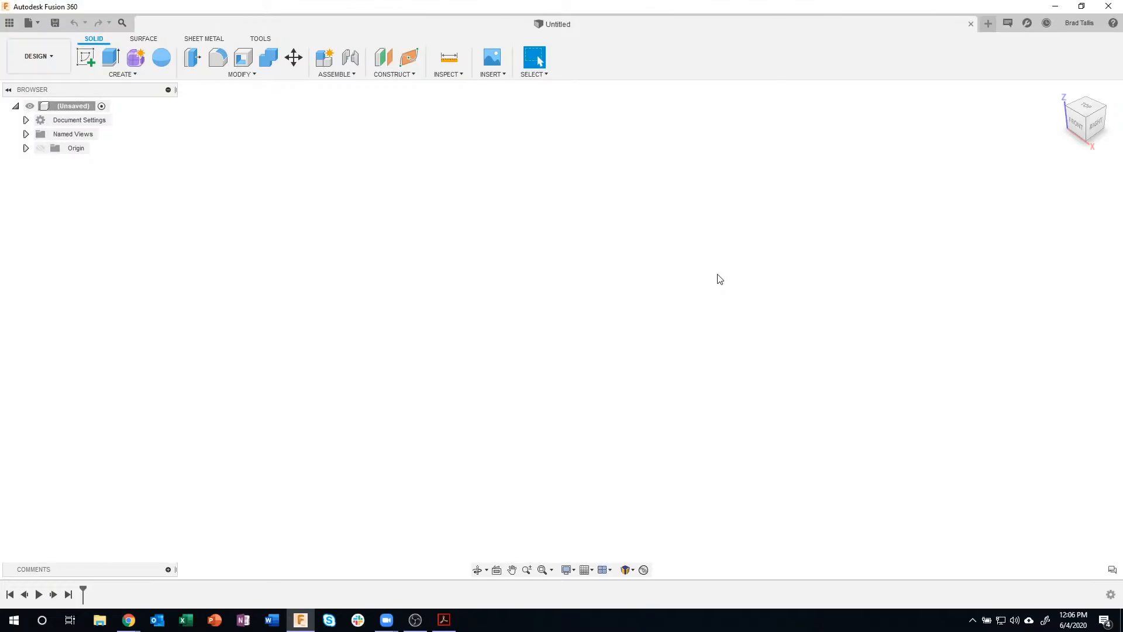
click(444, 618)
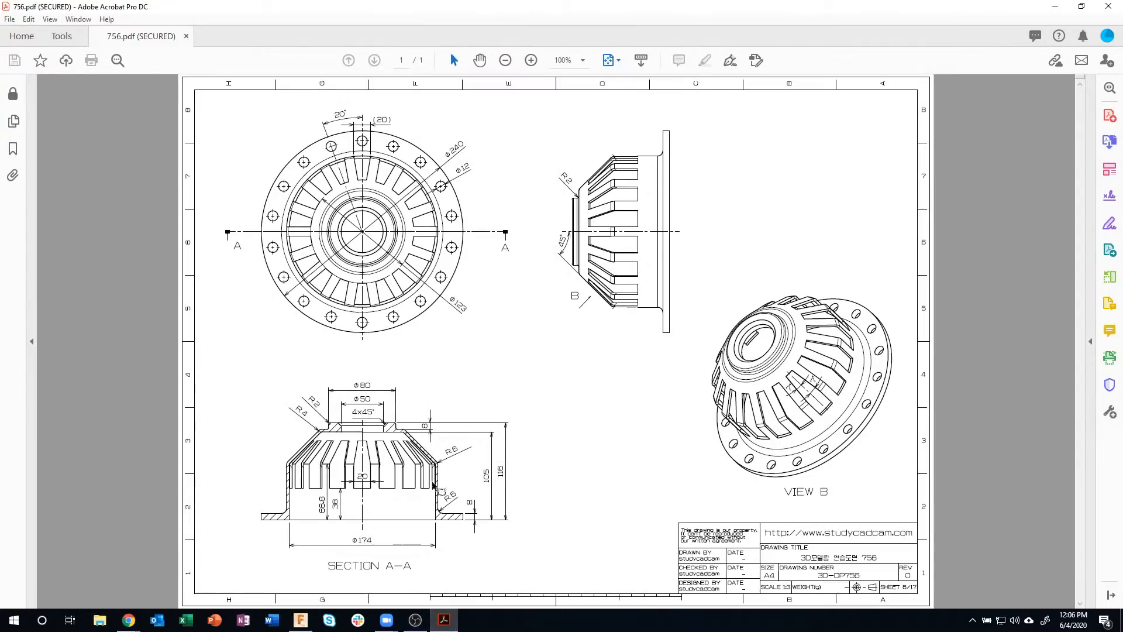
click(531, 60)
click(531, 64)
scroll(388, 400, down, 5)
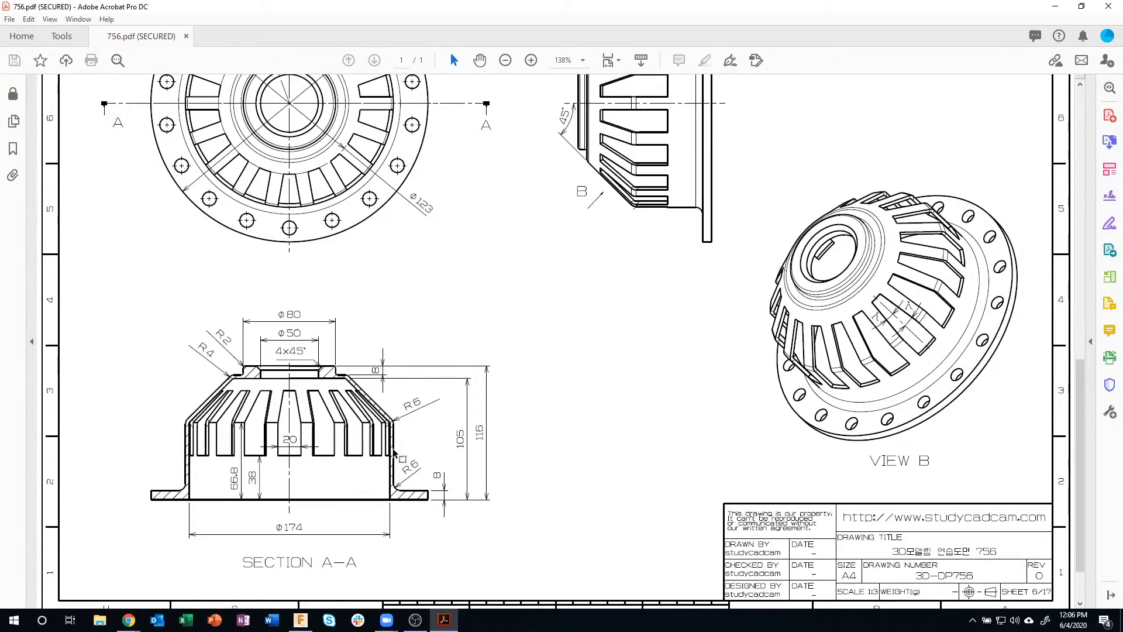
scroll(386, 386, up, 2)
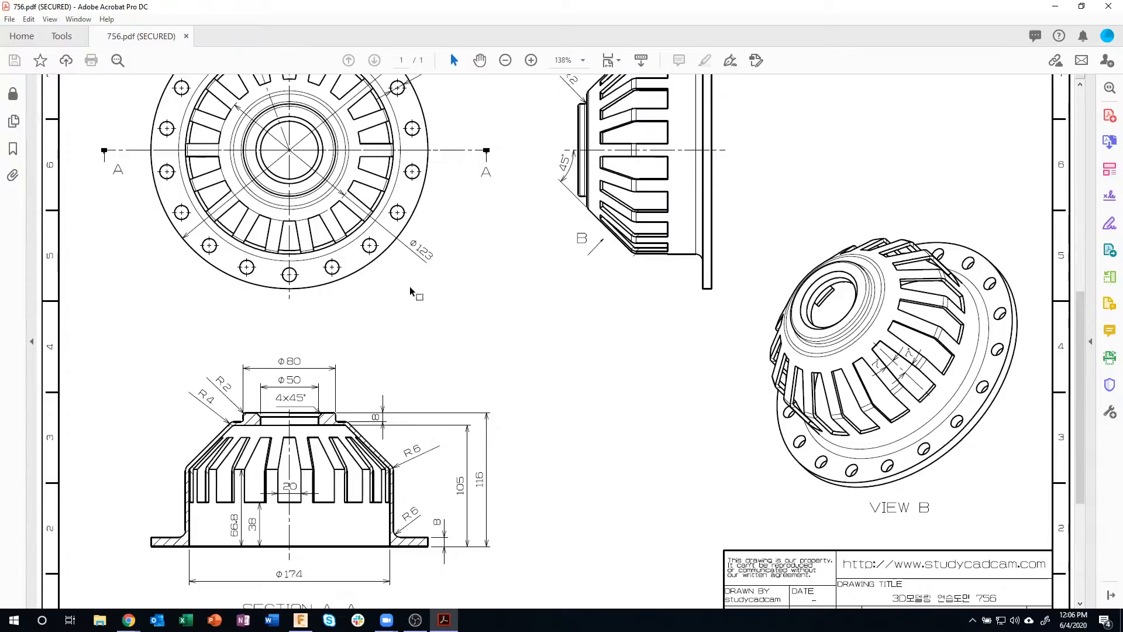
scroll(404, 275, up, 2)
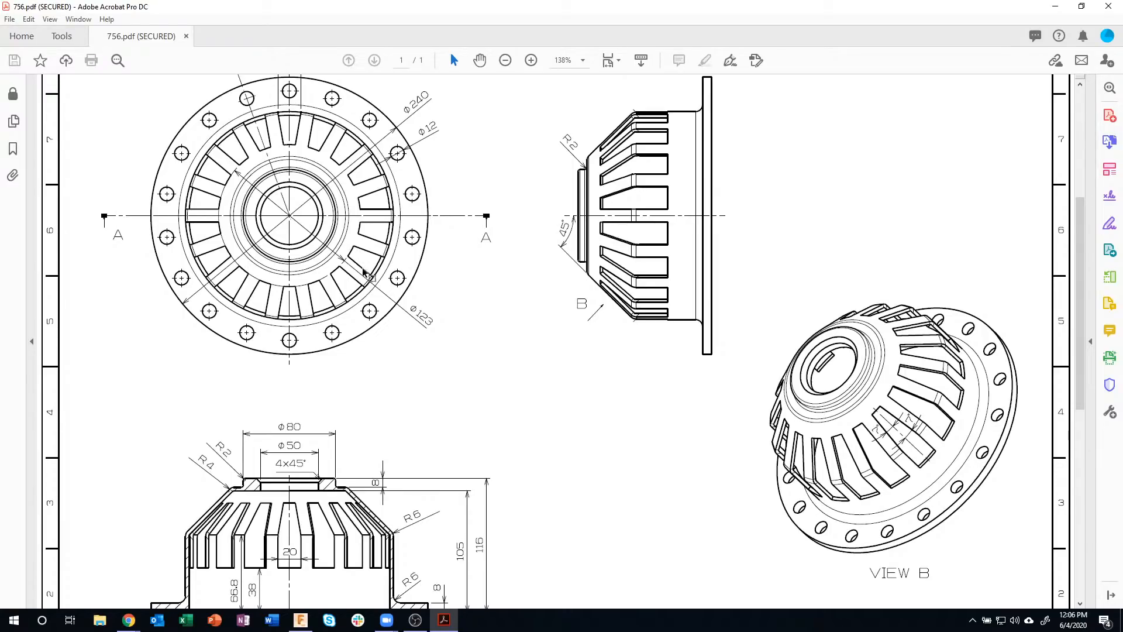
scroll(425, 356, down, 3)
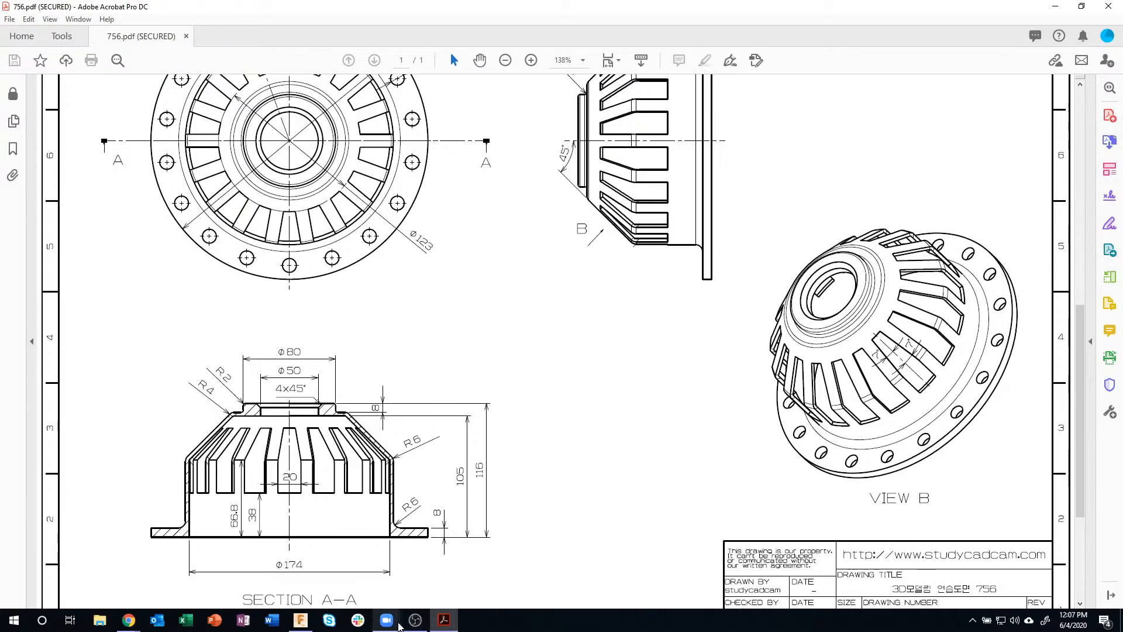
- Check the participant list of the Zoom meeting, close it and return to the 756.pdf drawing
mouse_move(393, 624)
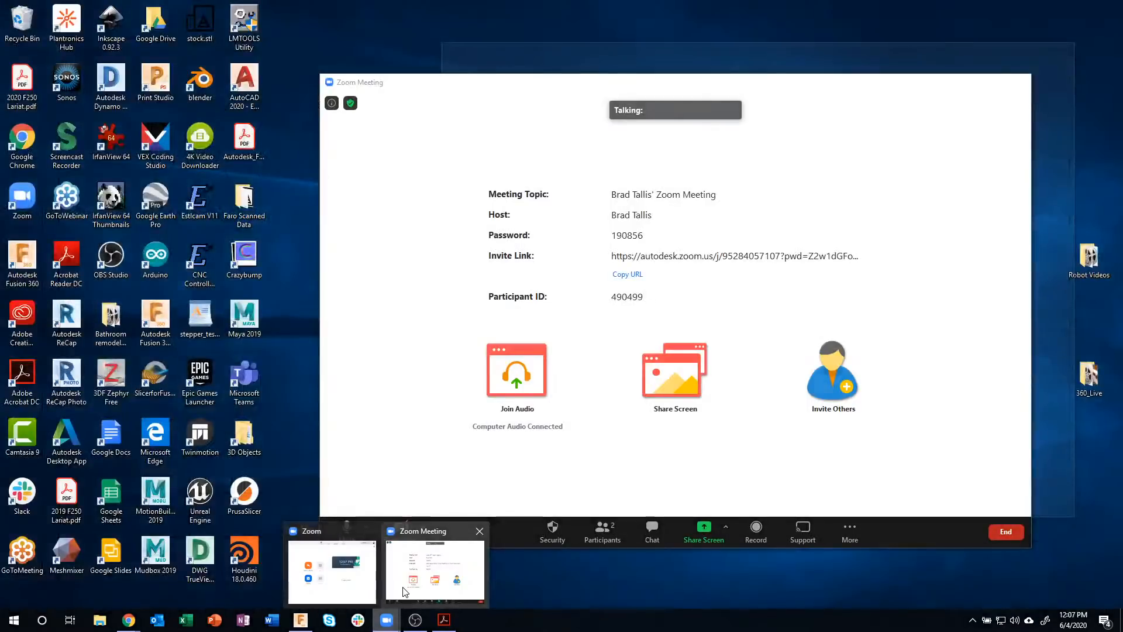
click(403, 590)
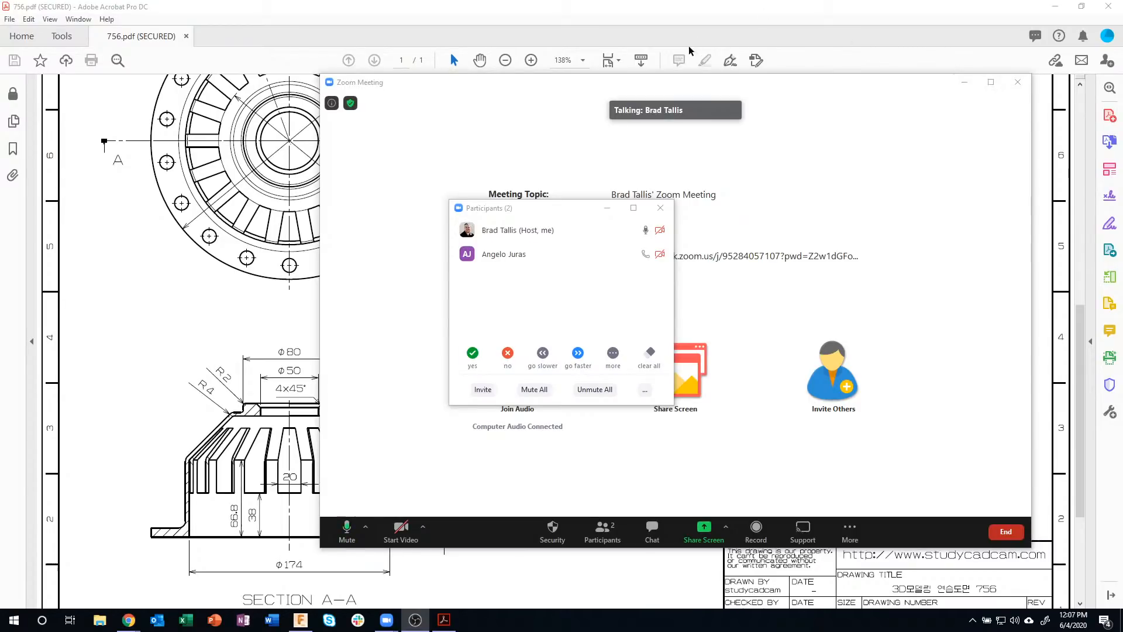
click(663, 211)
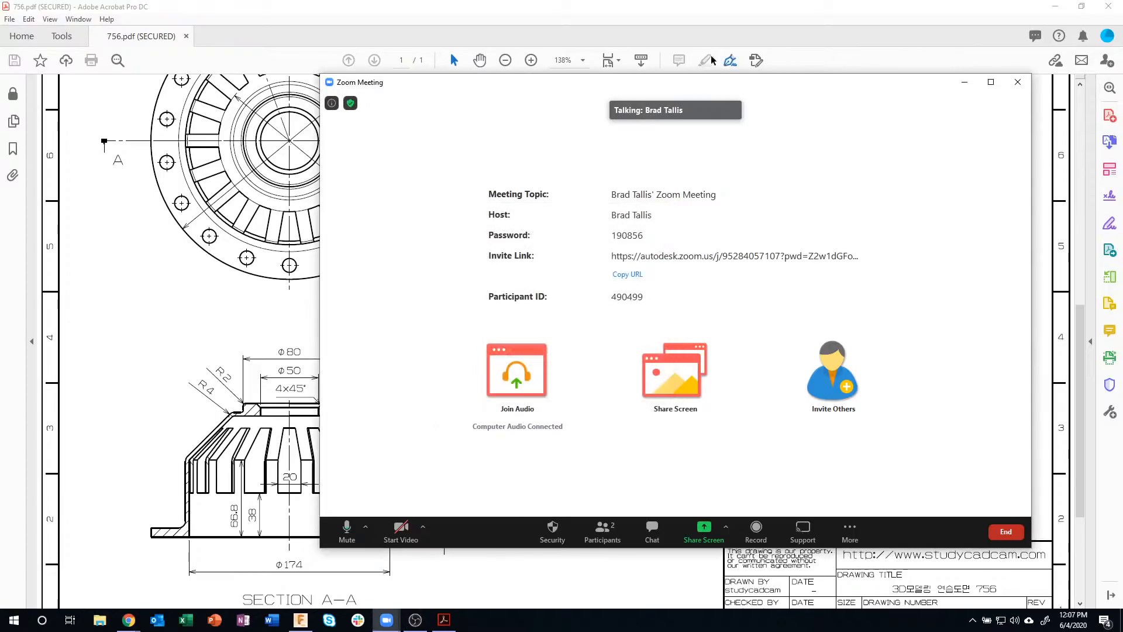
click(554, 14)
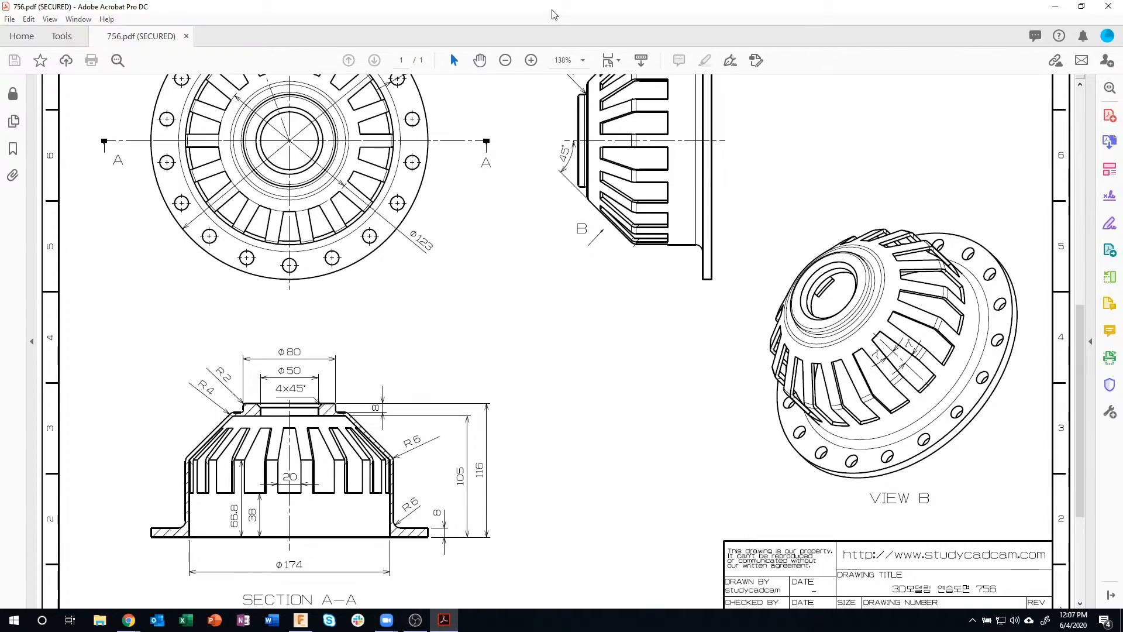
key(XF86AudioRaiseVolume)
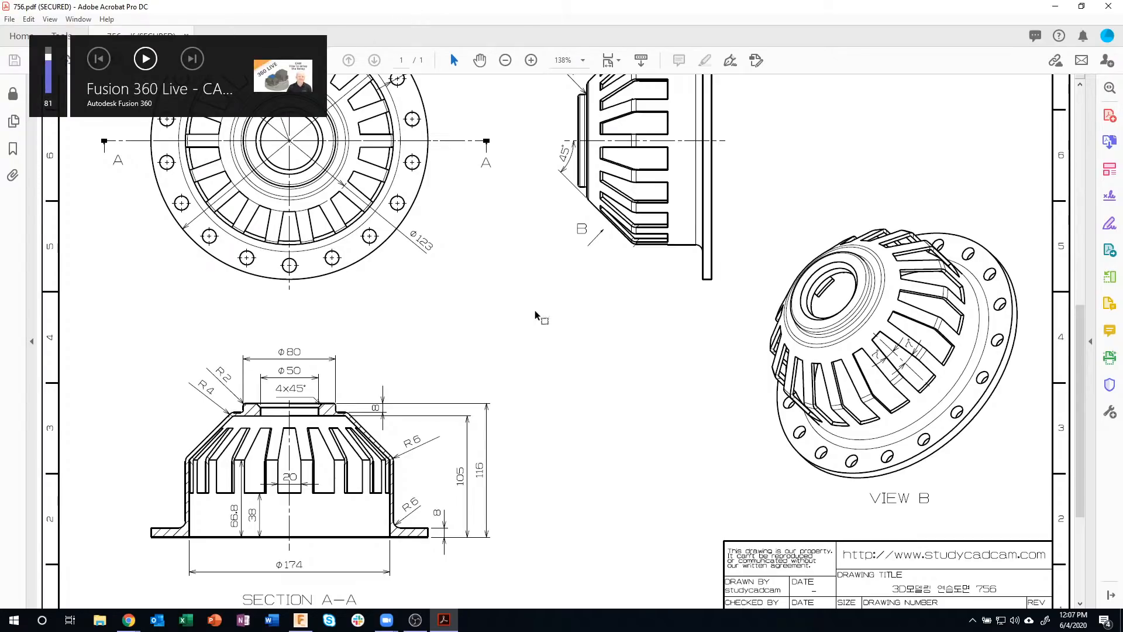
- Switch to Fusion 360 and set the document's active units to millimeters
click(301, 620)
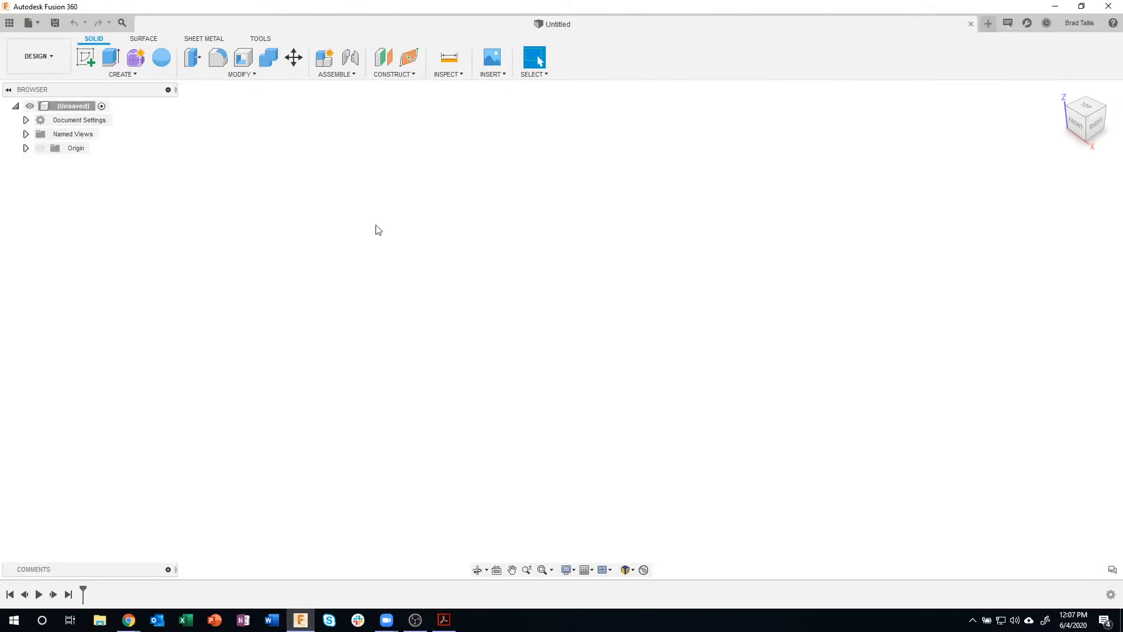
click(26, 120)
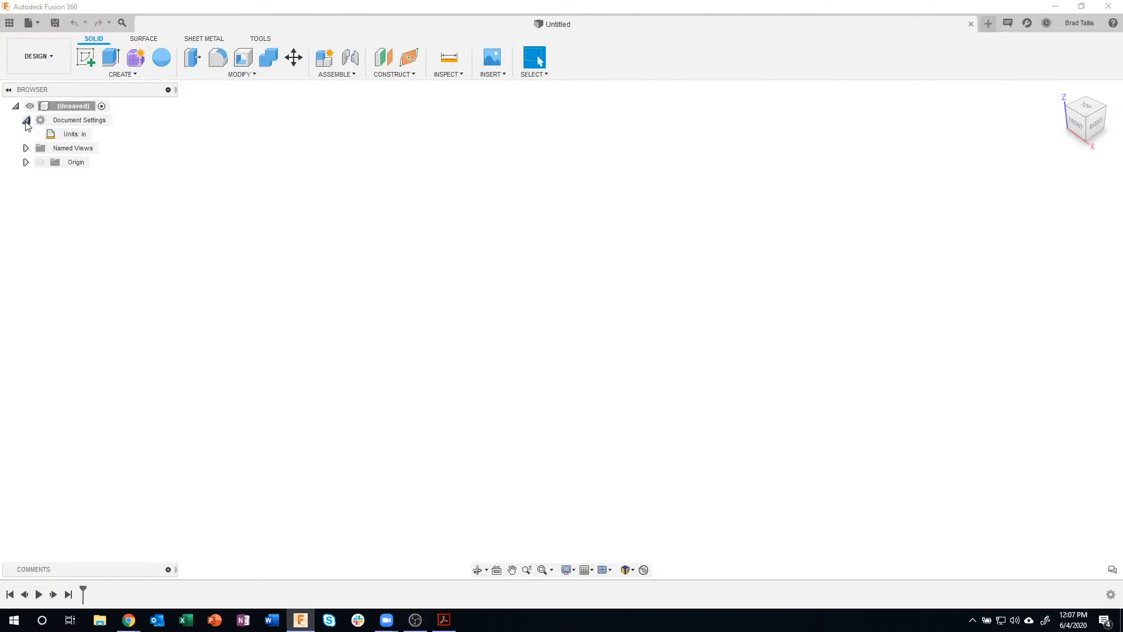
click(98, 134)
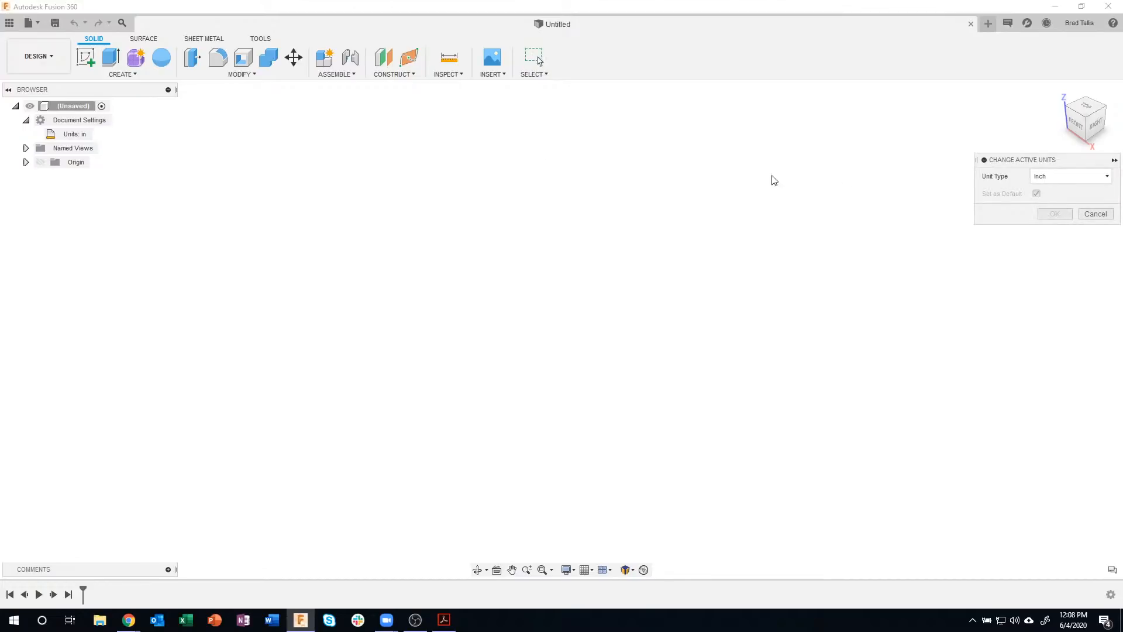
drag(1036, 165, 957, 157)
click(995, 169)
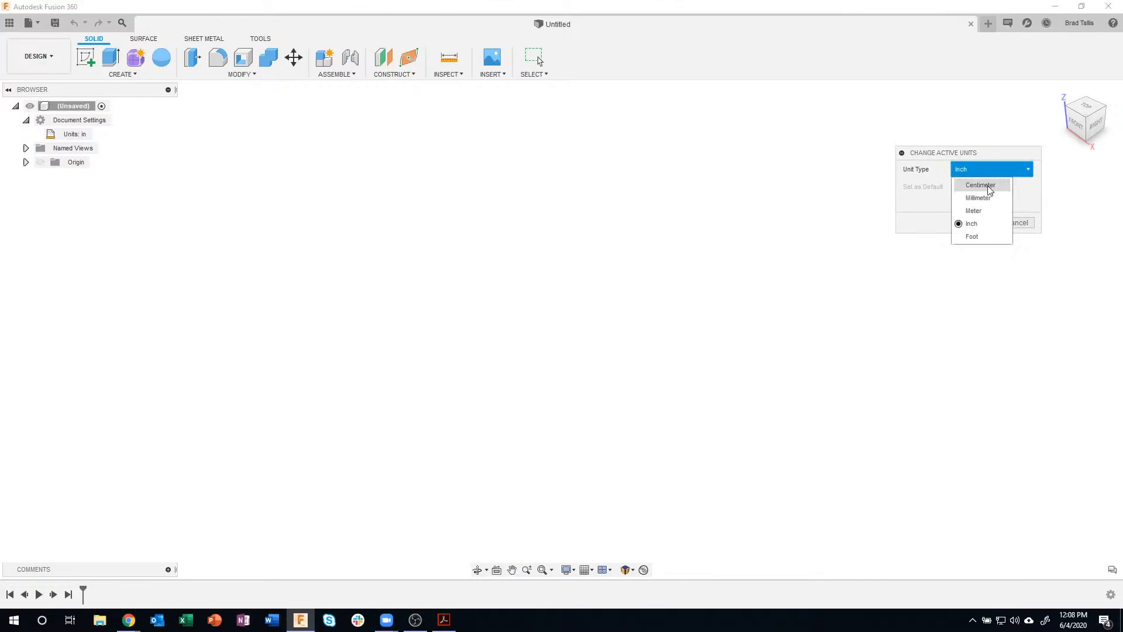
click(983, 183)
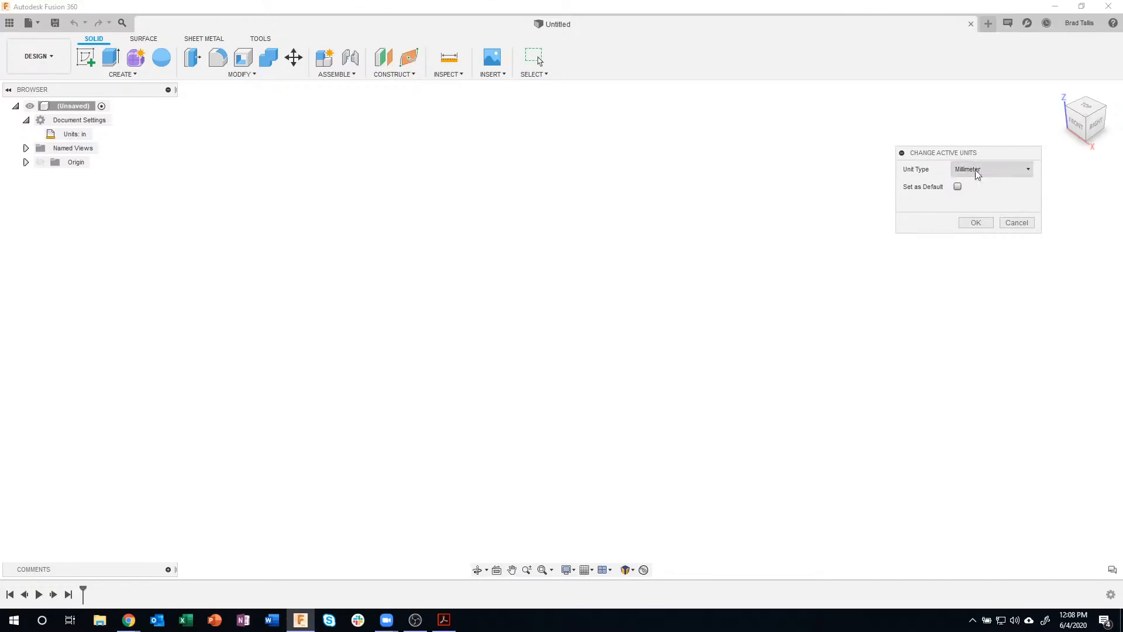
click(982, 222)
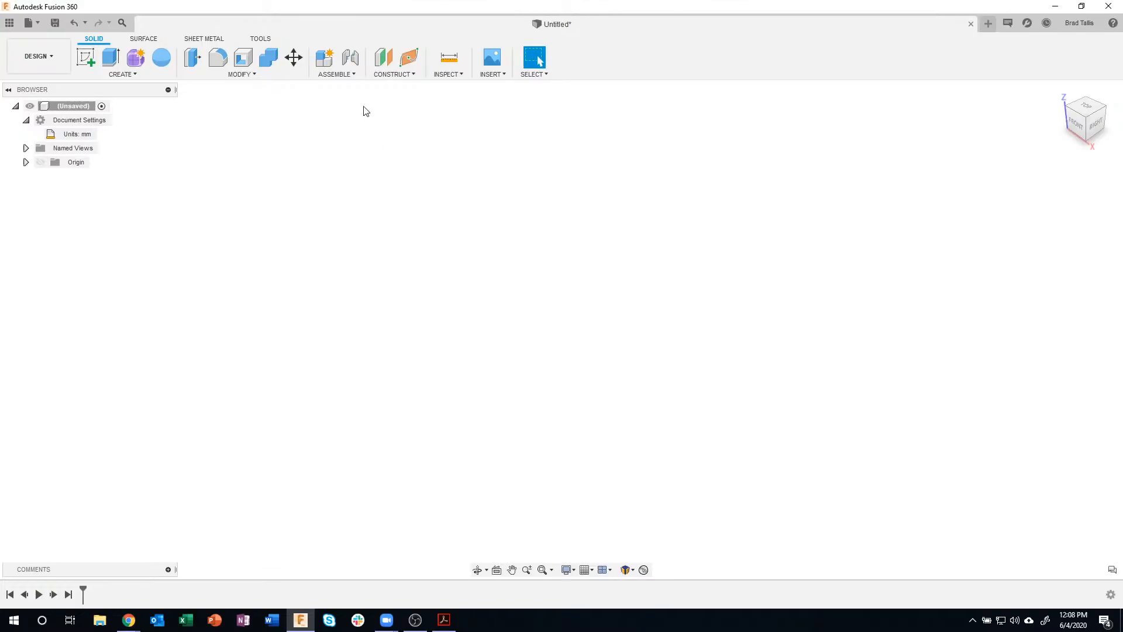
- Create an empty, activated component named Part 756
click(323, 61)
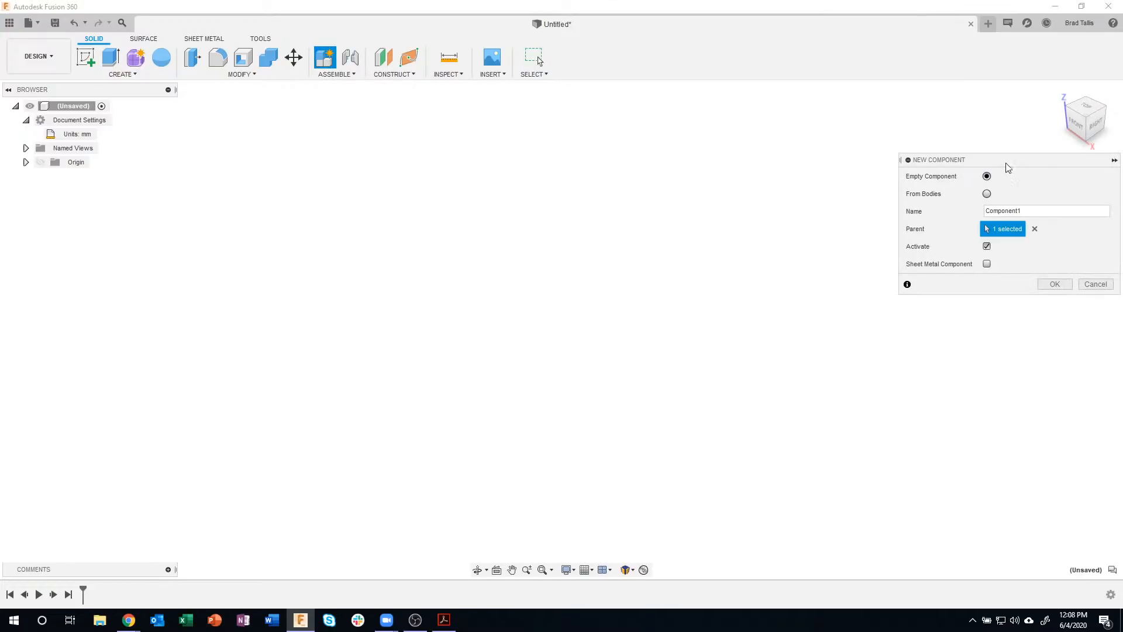
drag(1006, 164, 854, 141)
drag(890, 188, 827, 188)
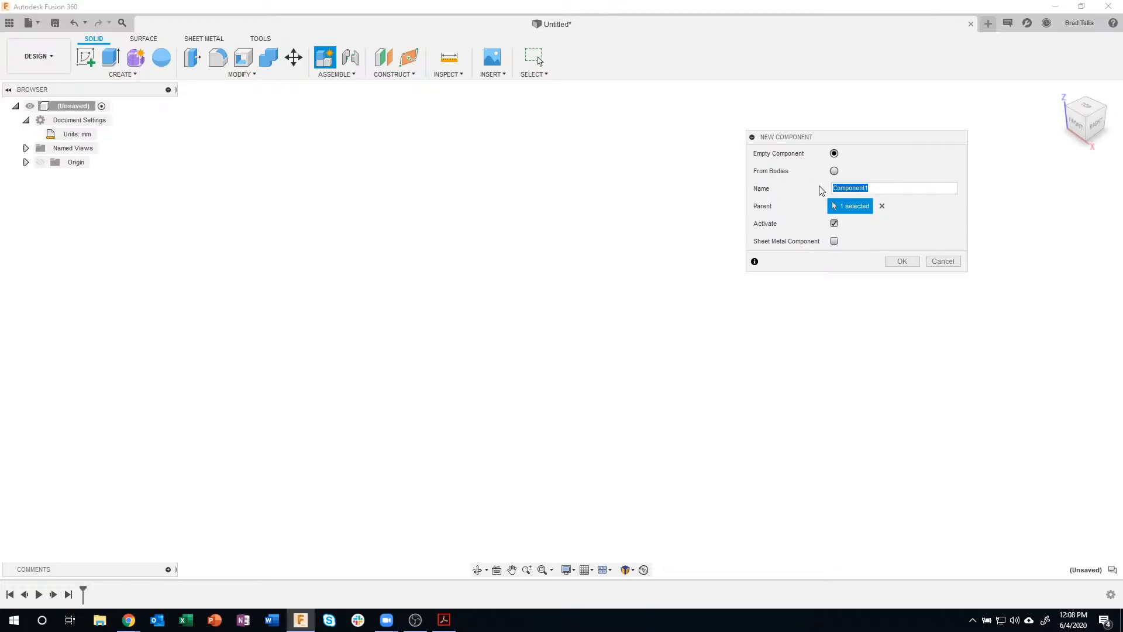
text(756)
click(892, 265)
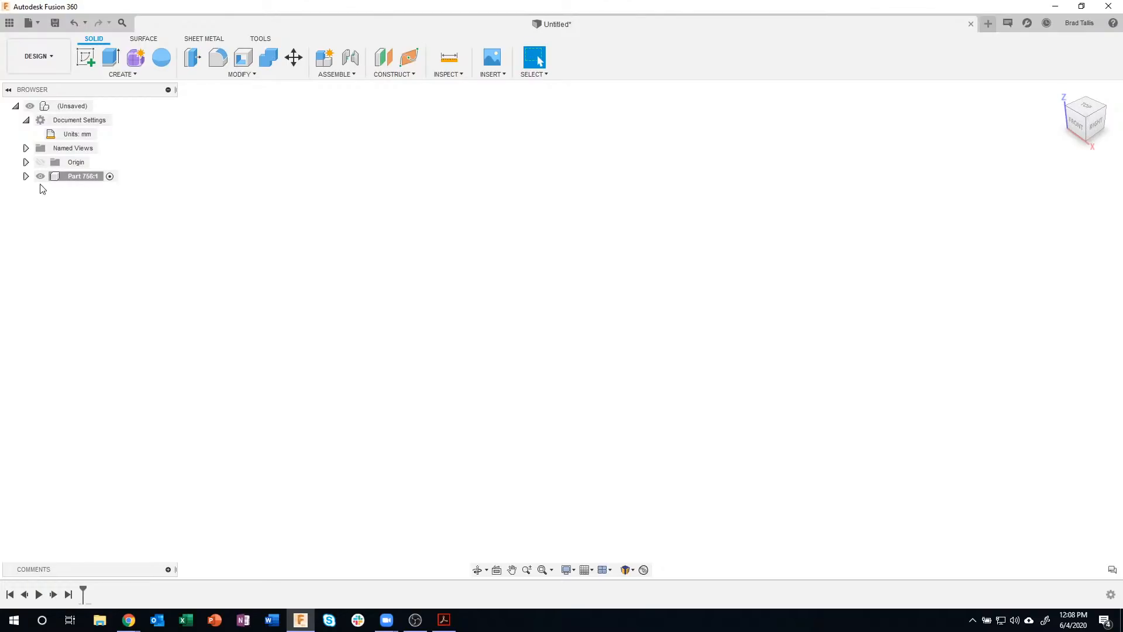
- Start a sketch on the front (XZ) origin plane within the Part 756 component
click(26, 176)
click(85, 57)
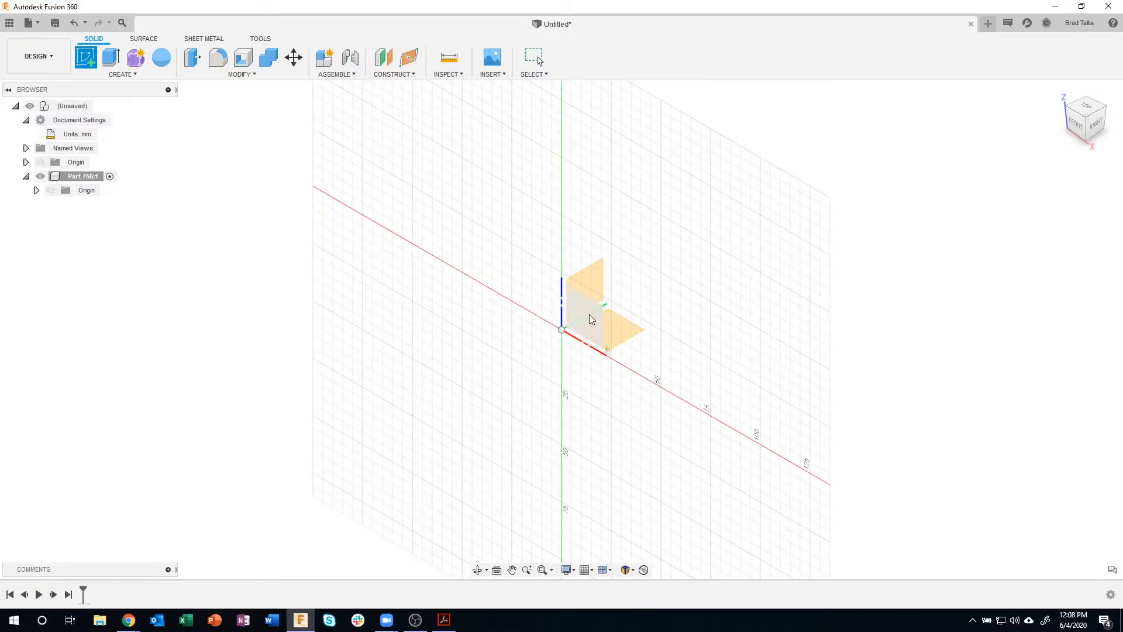
click(589, 319)
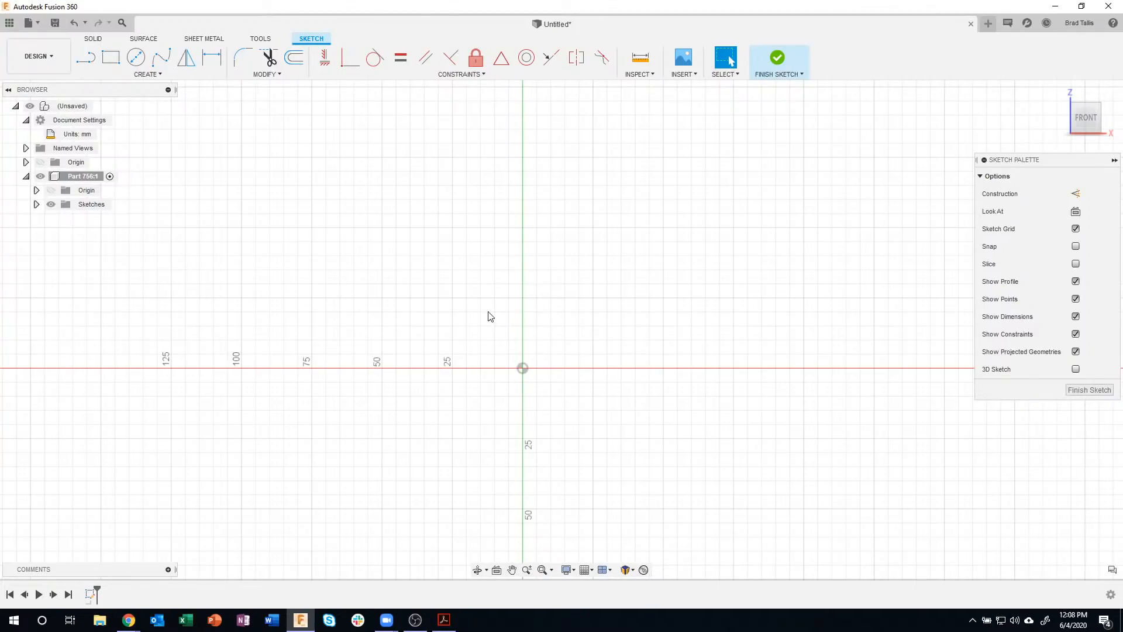
- Sketch the profile's stepped top from the vertical axis: a horizontal line, a drop of about 5 mm and a ledge about 6 mm wide
click(87, 59)
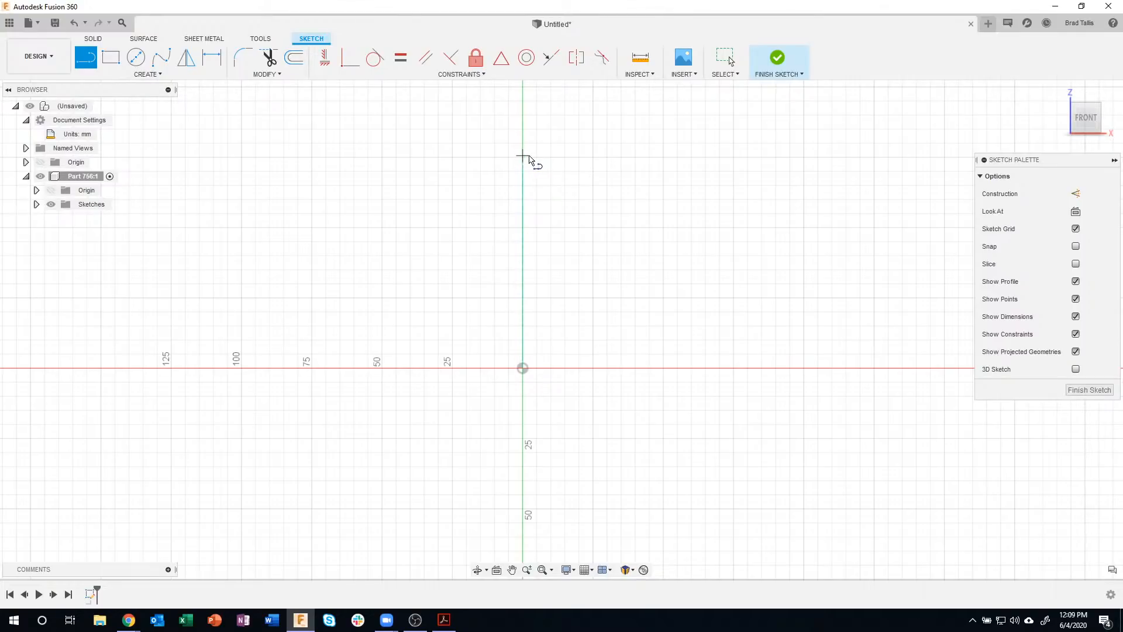
click(522, 154)
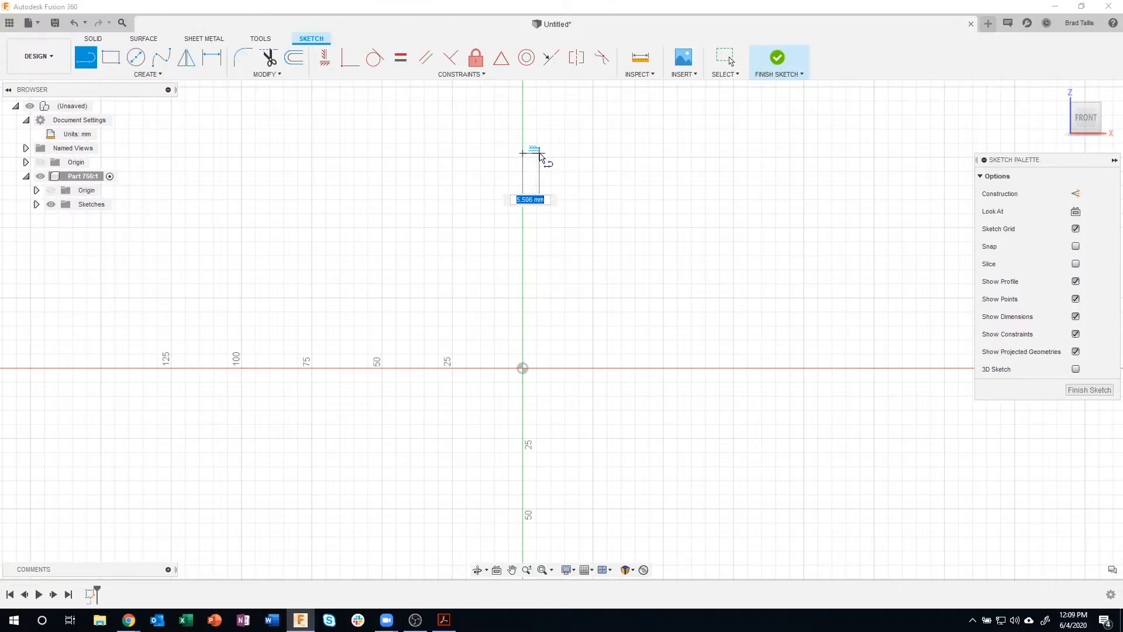
click(554, 159)
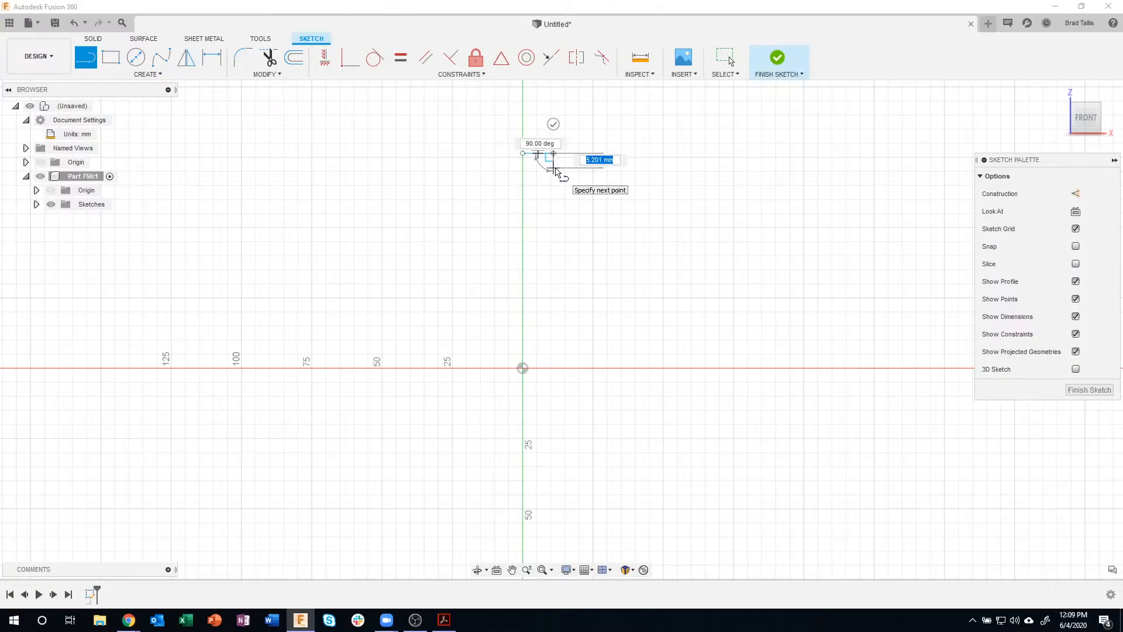
click(554, 169)
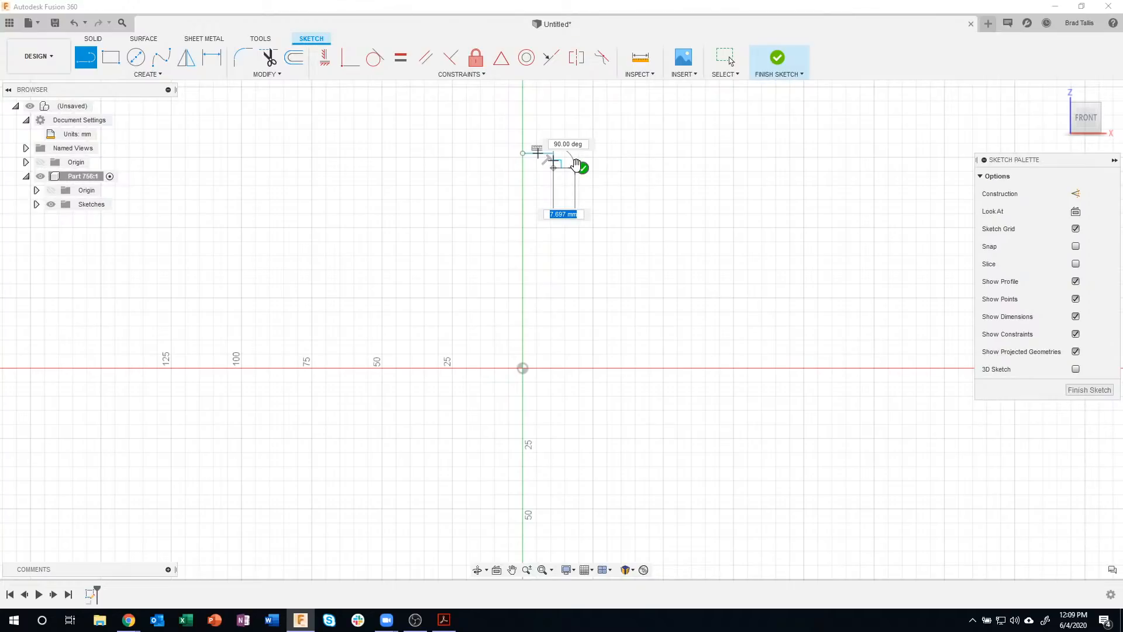
scroll(576, 166, up, 7)
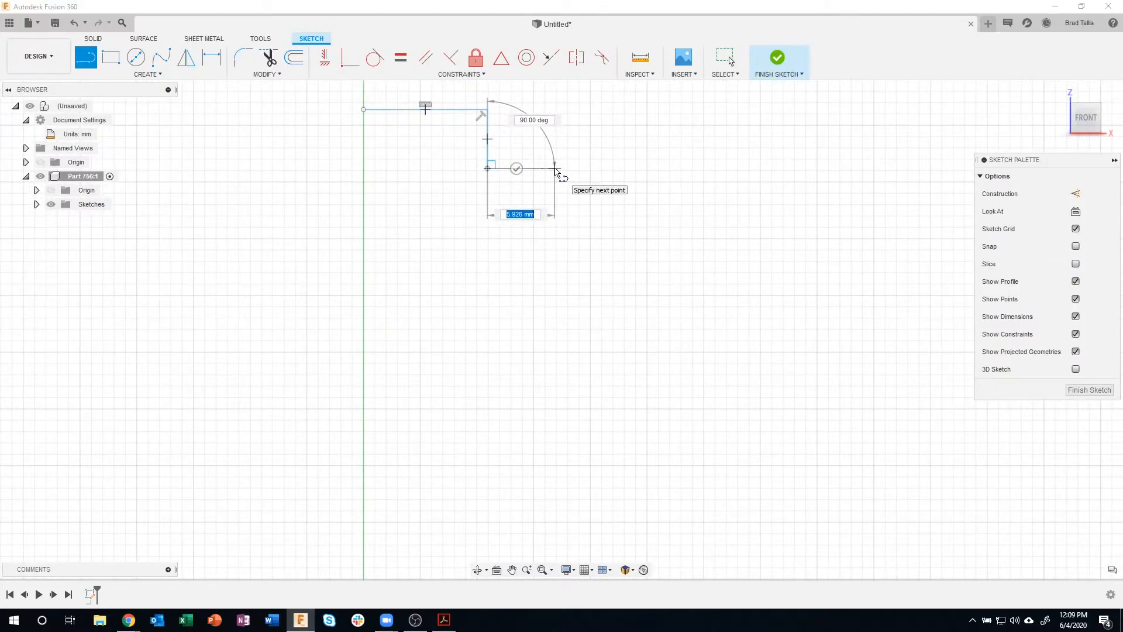
click(555, 170)
- Continue the profile with a slanted line outward, a vertical wall at about 136° to it, and the flange's horizontal top edge
scroll(558, 260, down, 7)
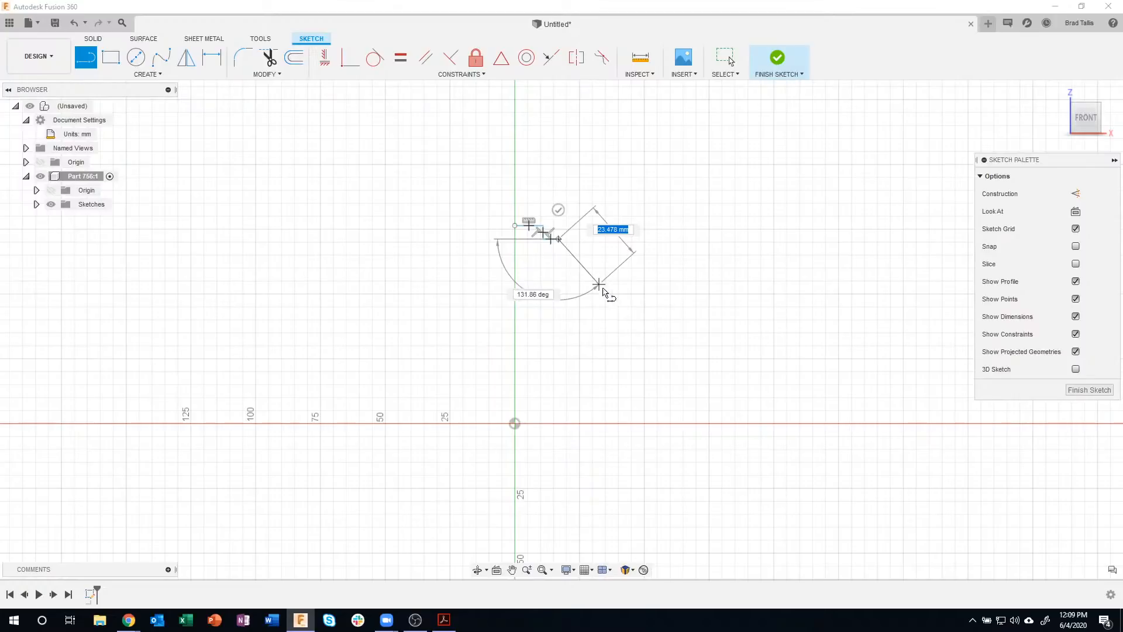
click(646, 330)
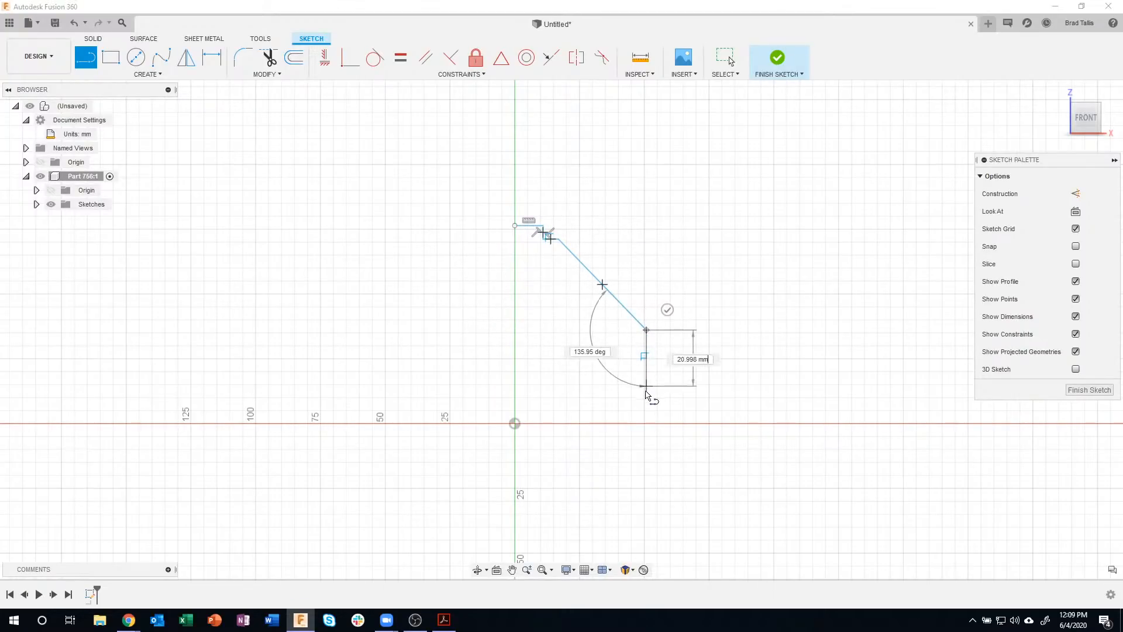
click(645, 410)
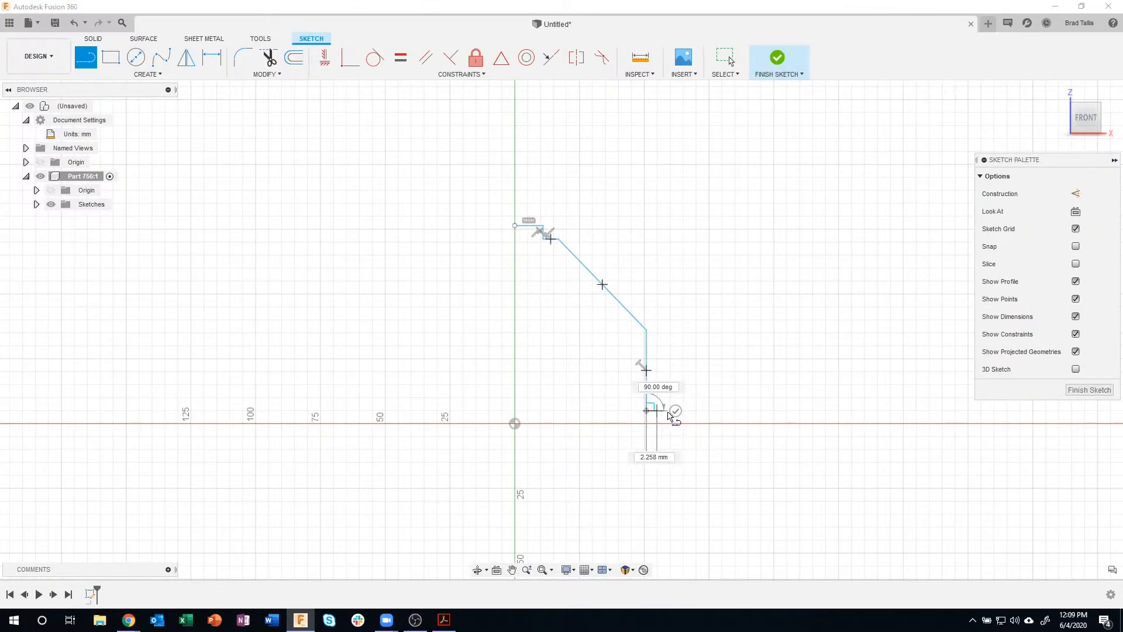
click(714, 411)
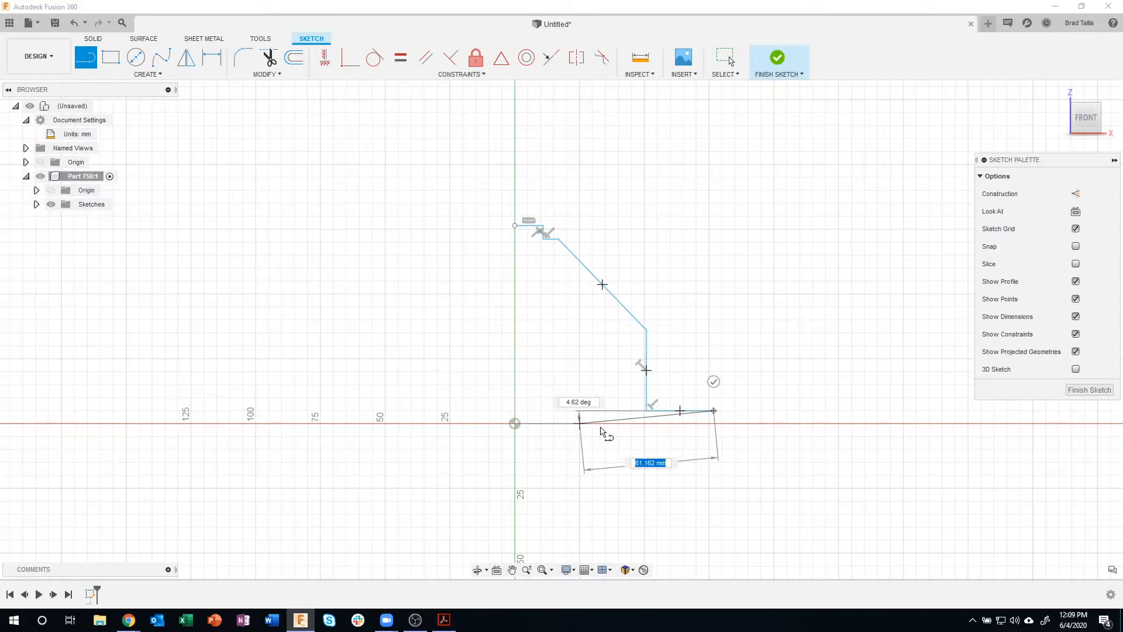
- Draw the flange's outer edge about 5 mm down to the horizontal axis and a base line back to the origin
scroll(710, 421, up, 5)
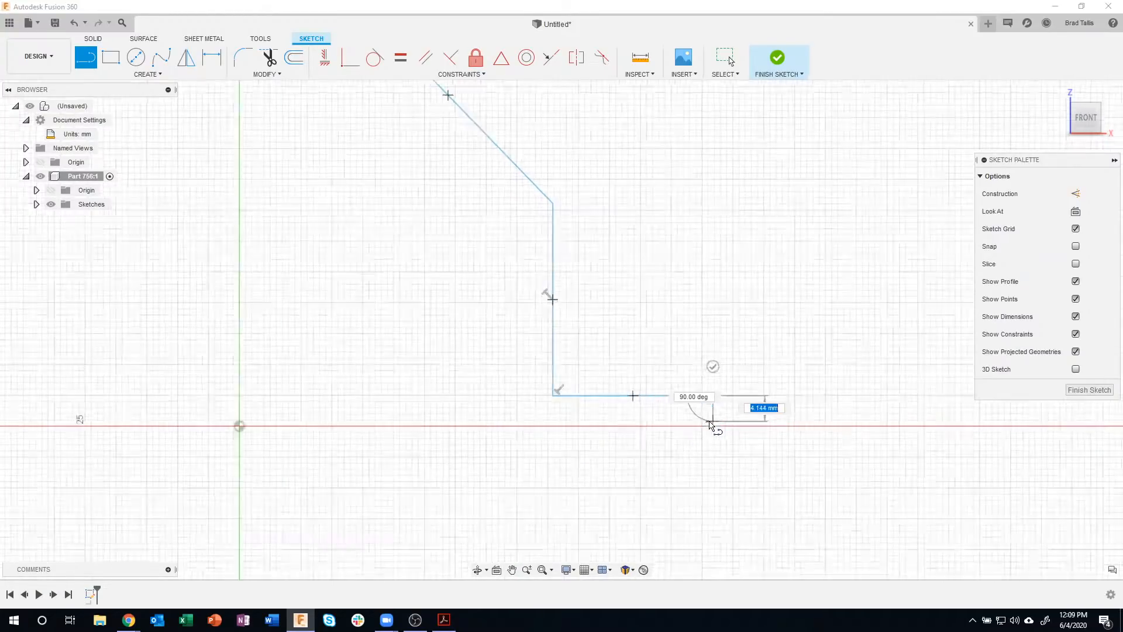
scroll(711, 425, up, 3)
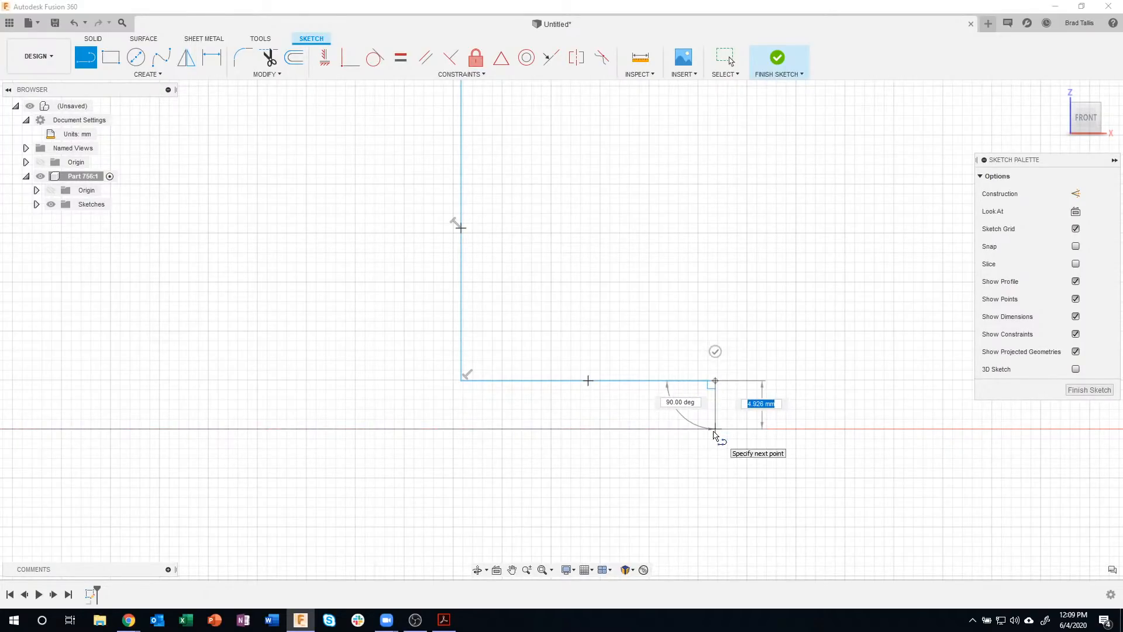
click(714, 430)
scroll(693, 433, down, 3)
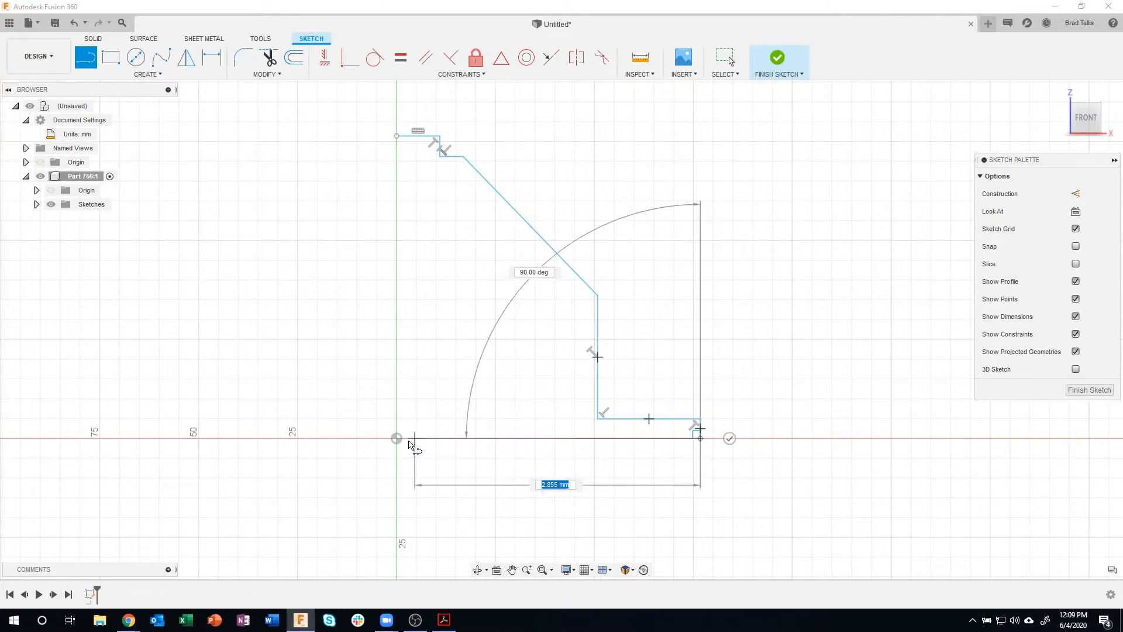
click(397, 438)
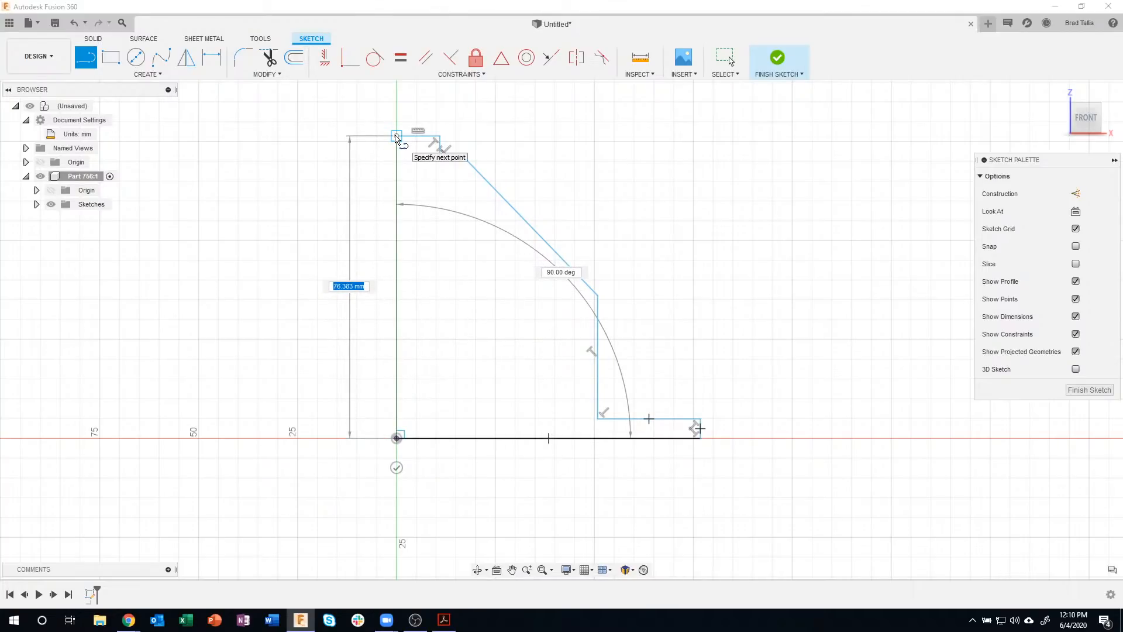
- Close the profile along the vertical axis and dimension the flange's outer edge to 8 mm
click(396, 137)
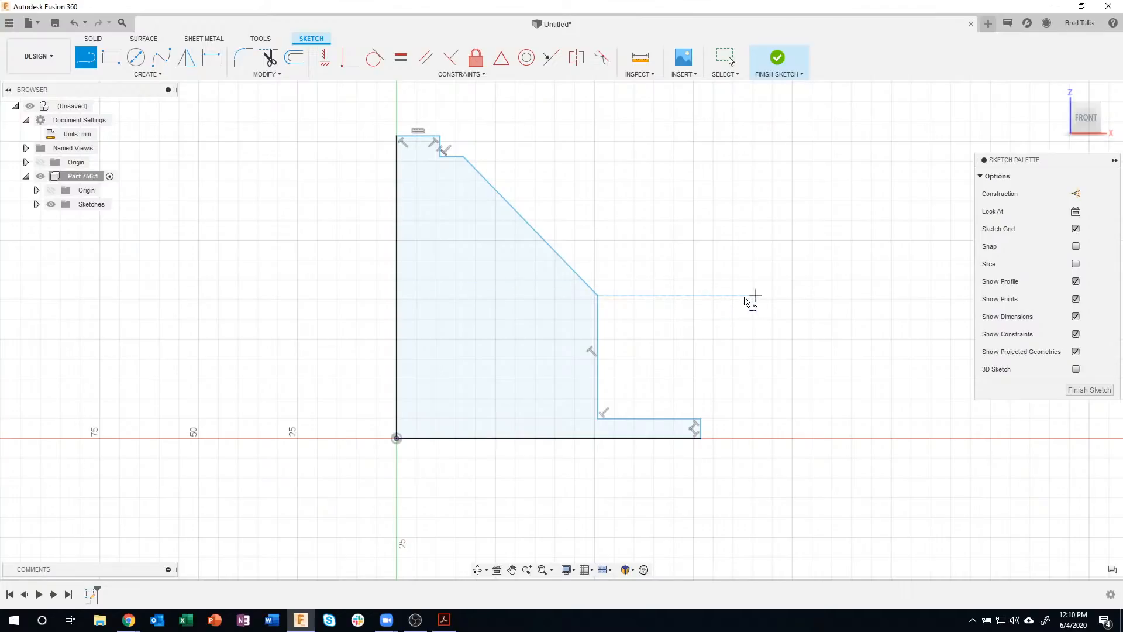
key(d)
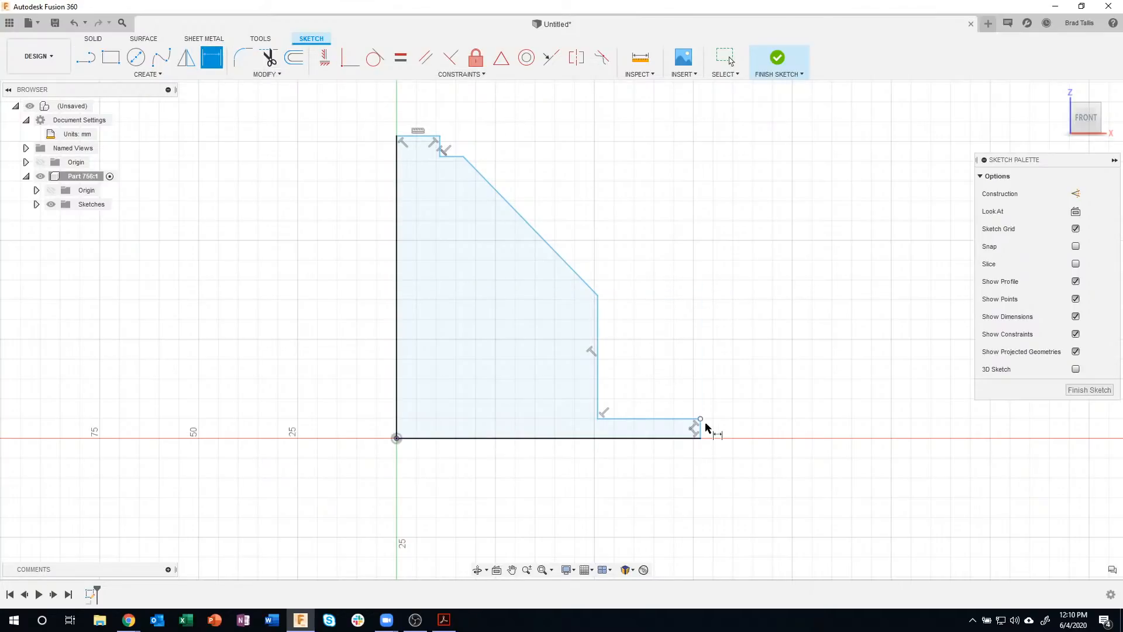
click(701, 432)
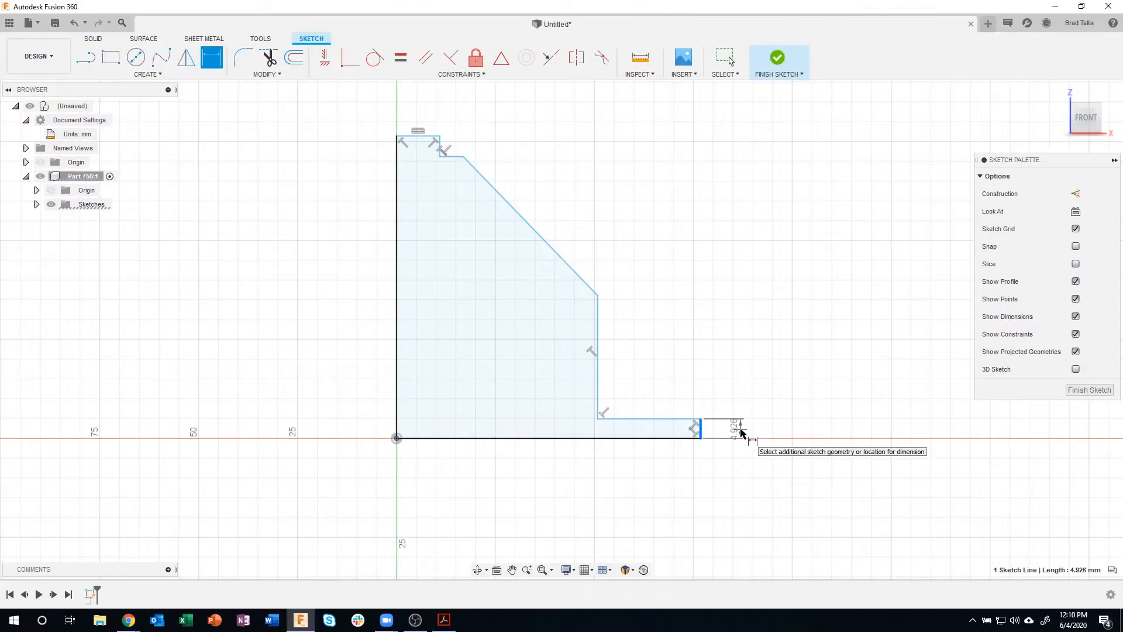
click(744, 434)
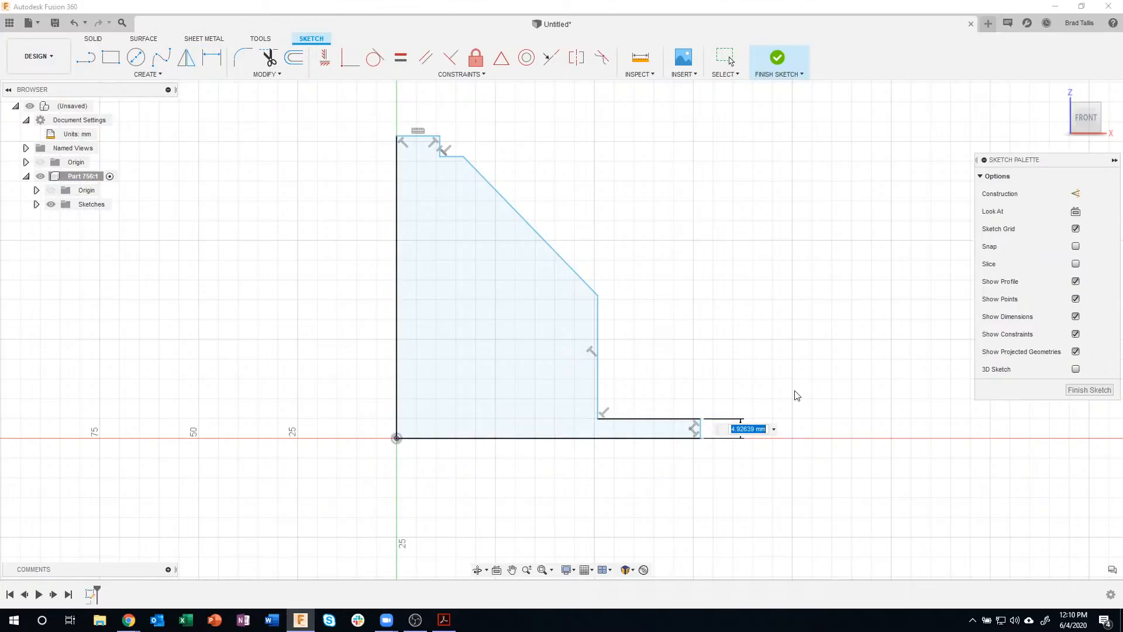
text(8)
key(Return)
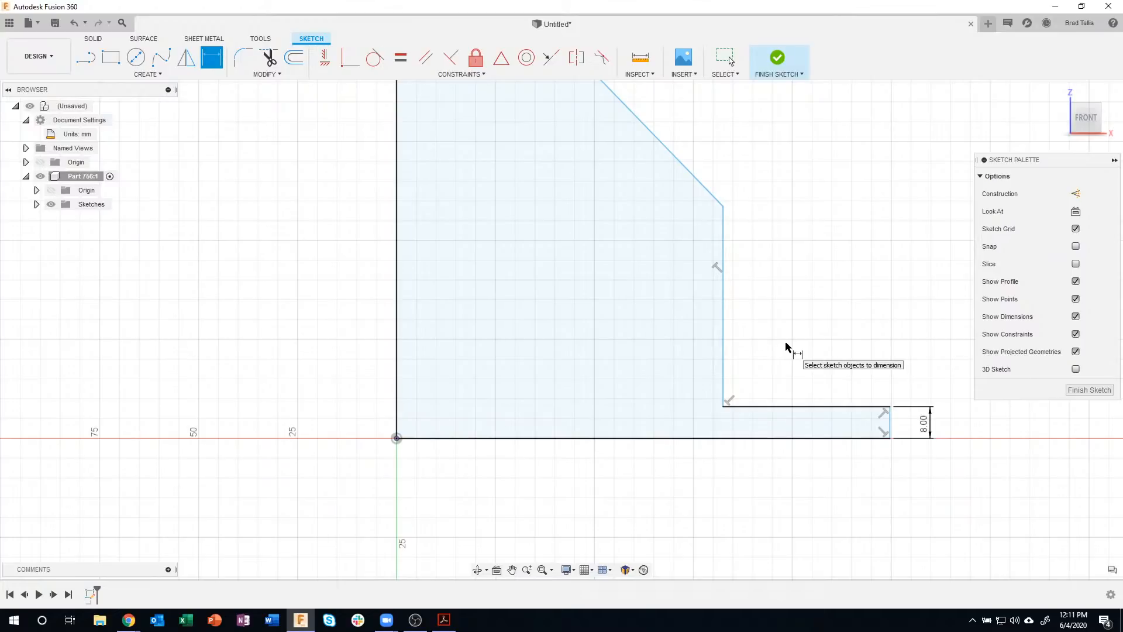
- Check the general Design preferences for the option that scales the entire sketch at the first dimension
scroll(785, 347, down, 4)
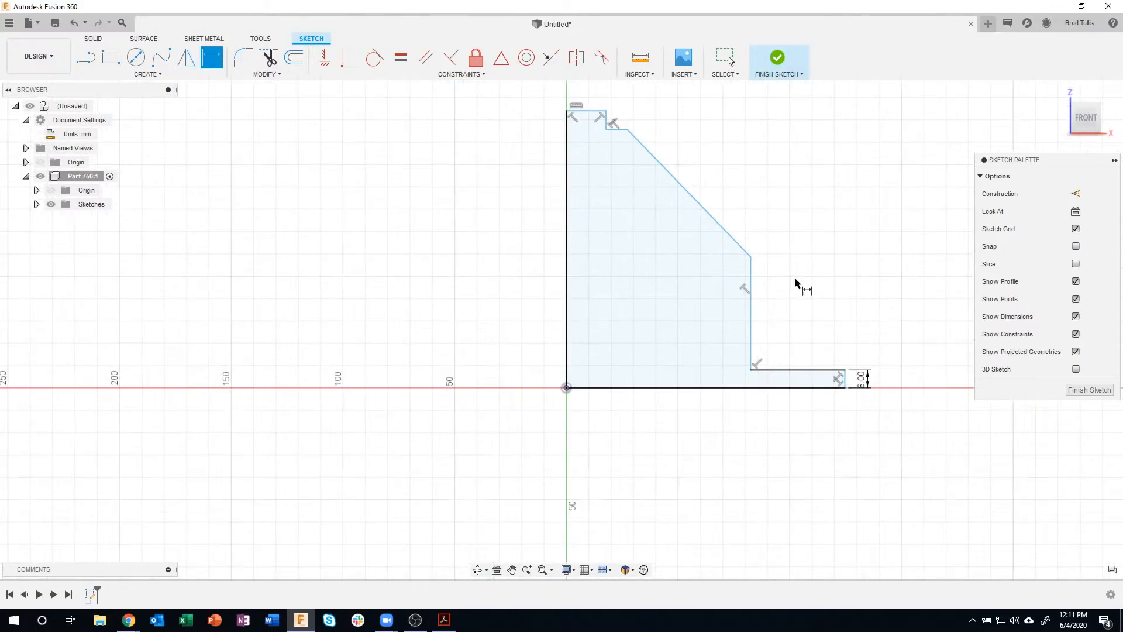
mouse_move(797, 283)
middle_down()
mouse_move(720, 281)
mouse_move(640, 328)
middle_up()
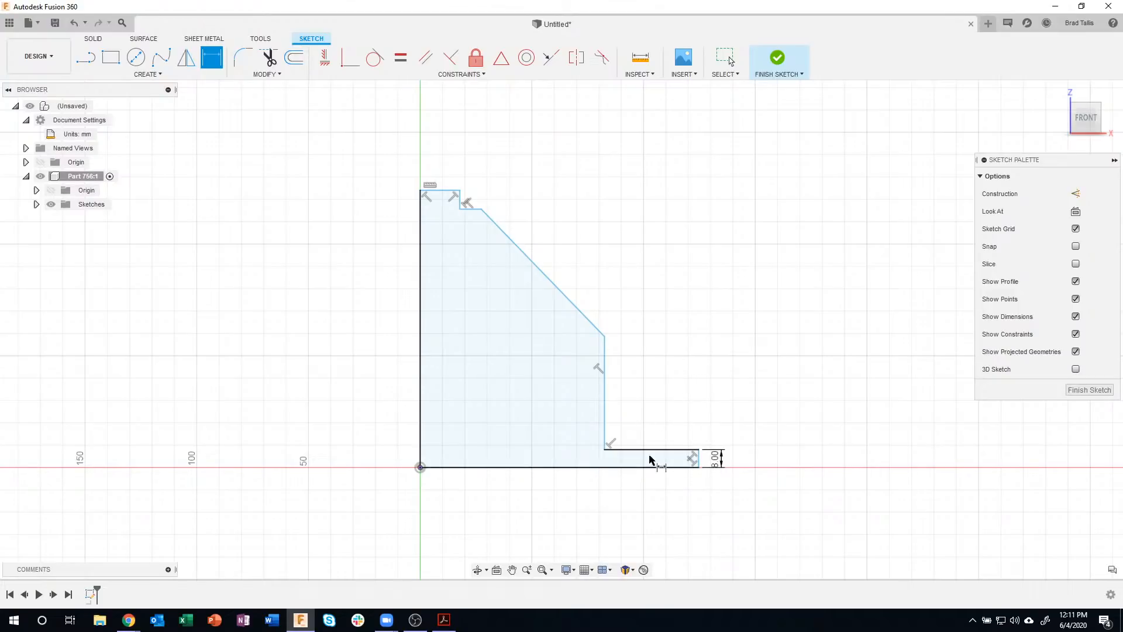
click(577, 308)
click(1079, 23)
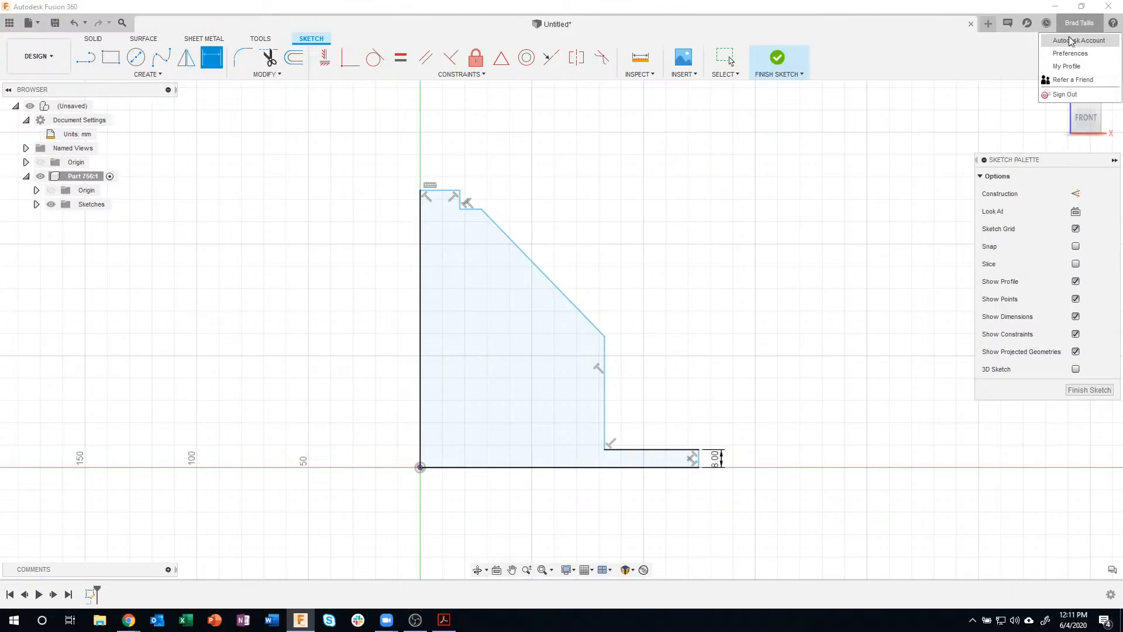
click(1069, 54)
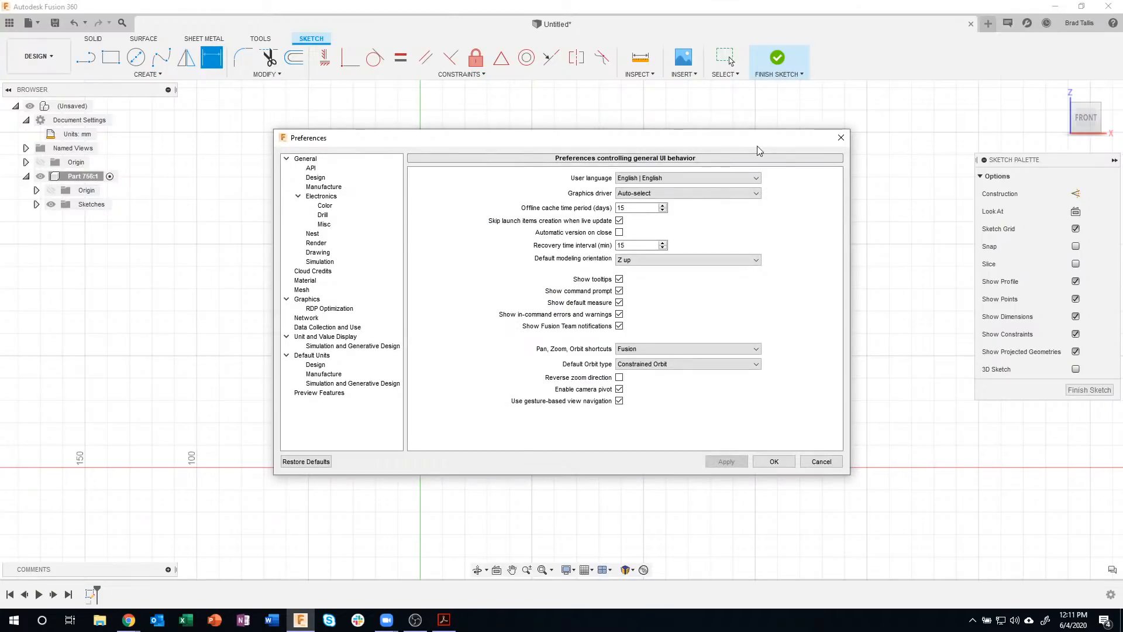
click(318, 178)
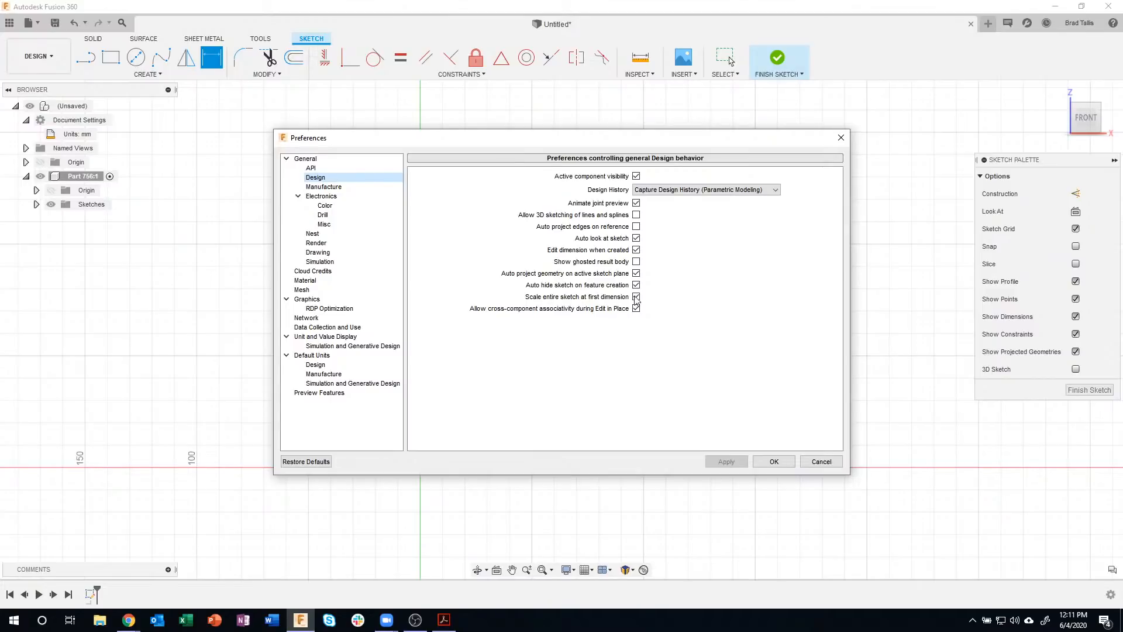
click(818, 462)
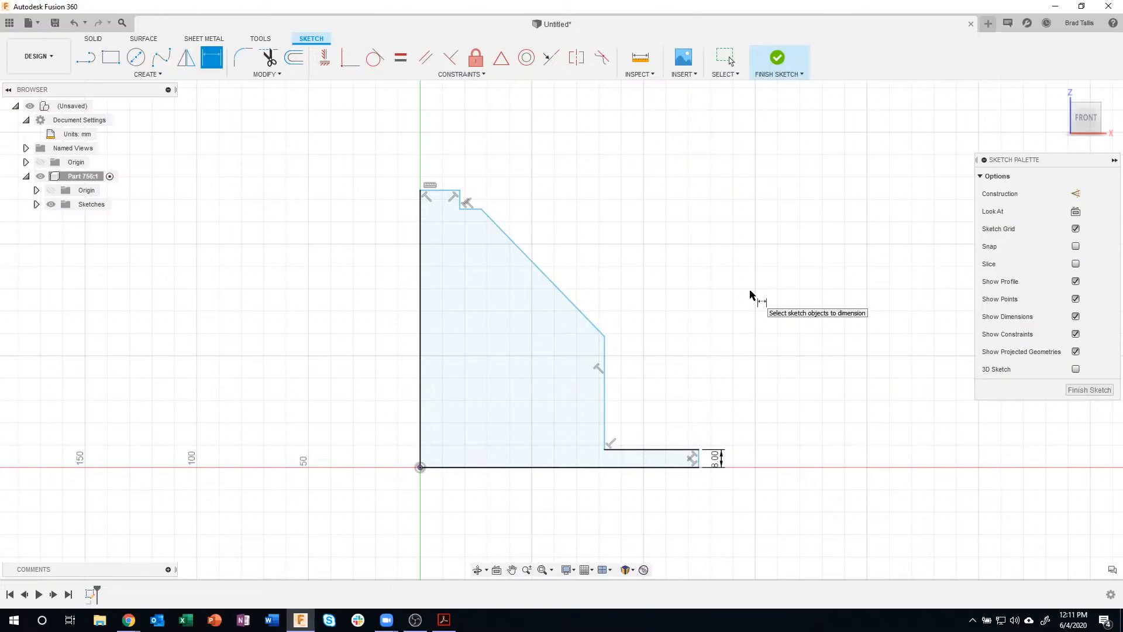
- Try moving the short ledge line above the profile's top edge, and undo the move
key(Escape)
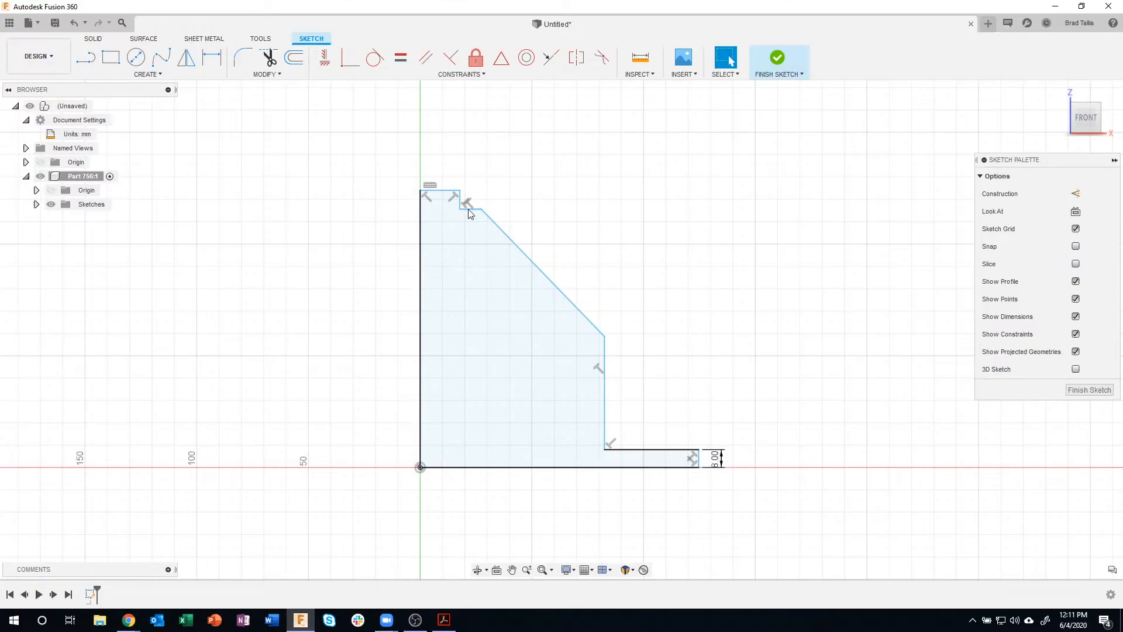
drag(468, 210, 485, 154)
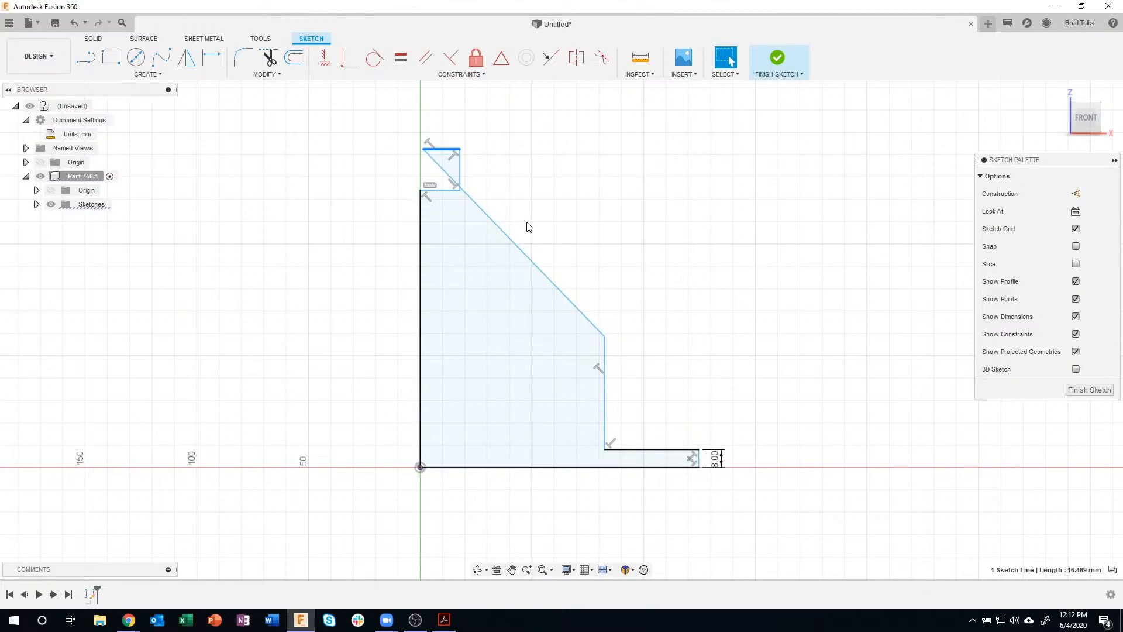
key(ctrl+z)
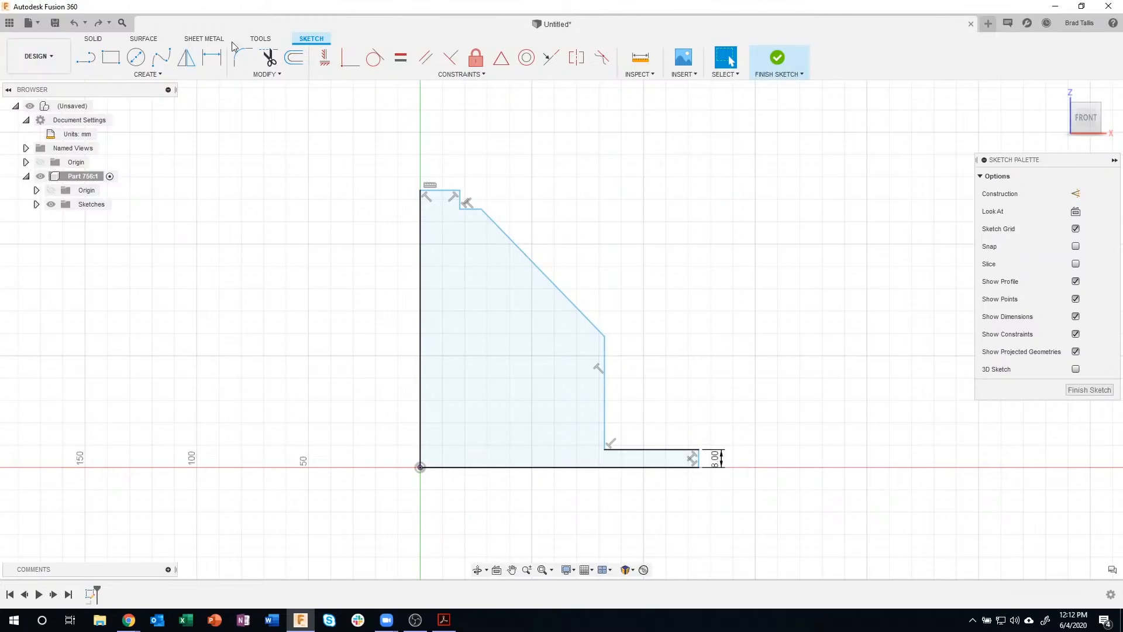
- Dimension the profile's overall height from the base line to the top edge as 116 mm
click(211, 56)
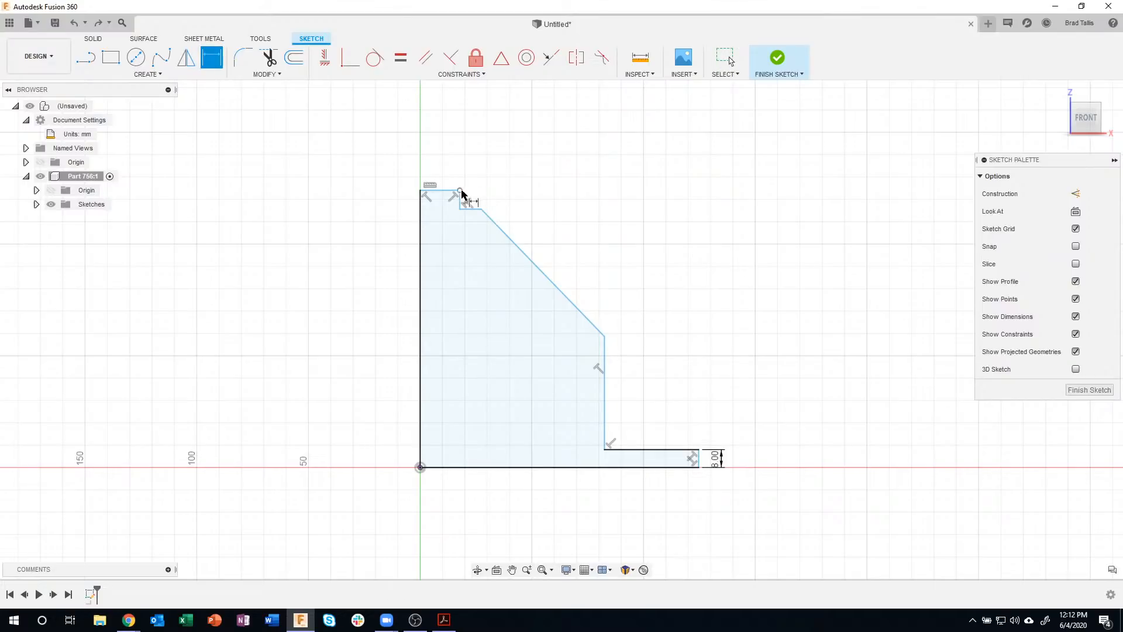
click(461, 191)
click(698, 468)
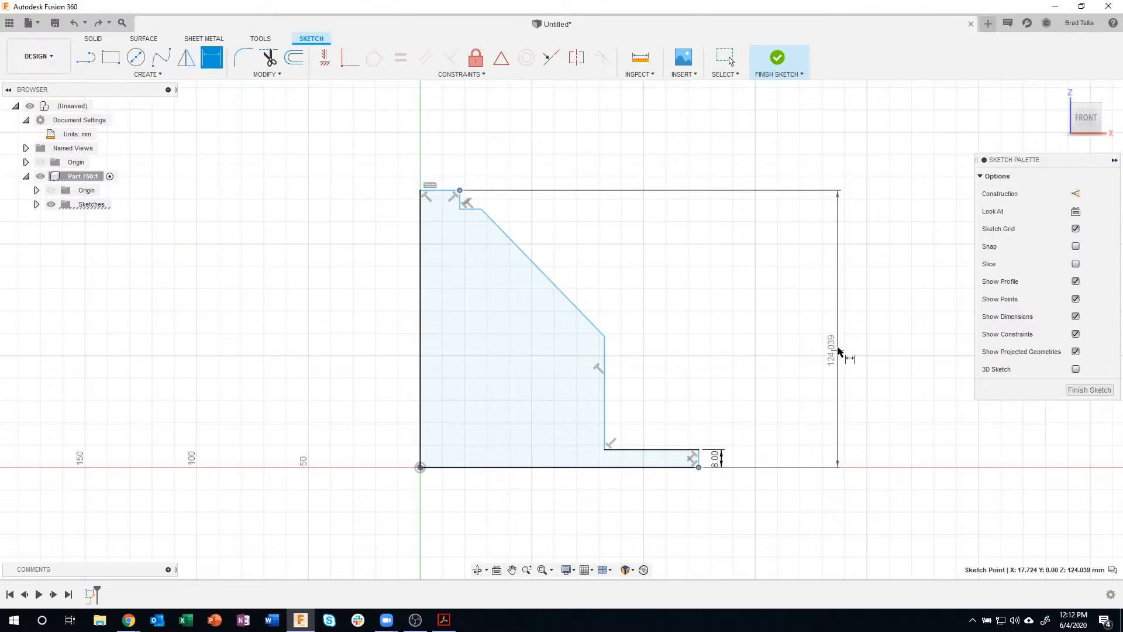
click(837, 348)
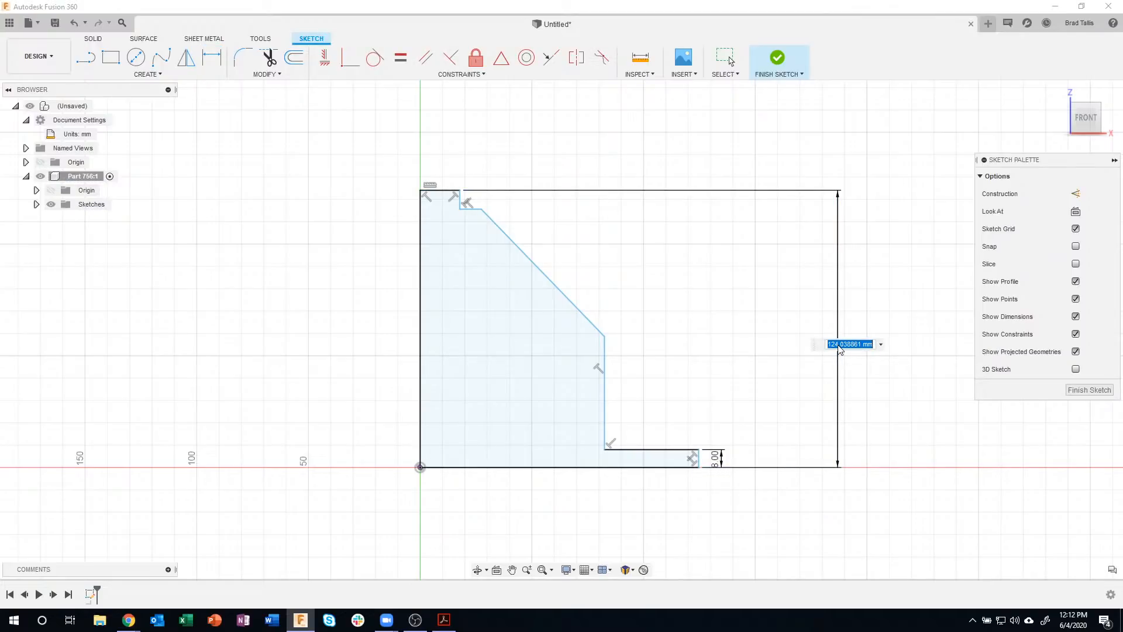
text(116)
key(Return)
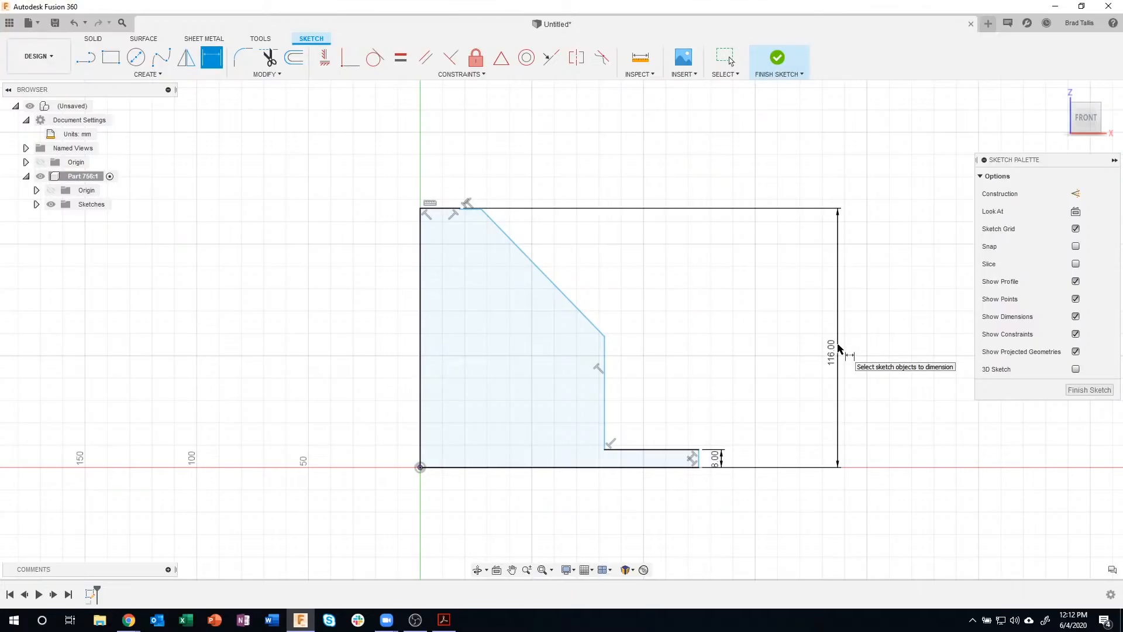
- Inspect the small step beside the top edge and undo the last overall height change
scroll(465, 201, up, 3)
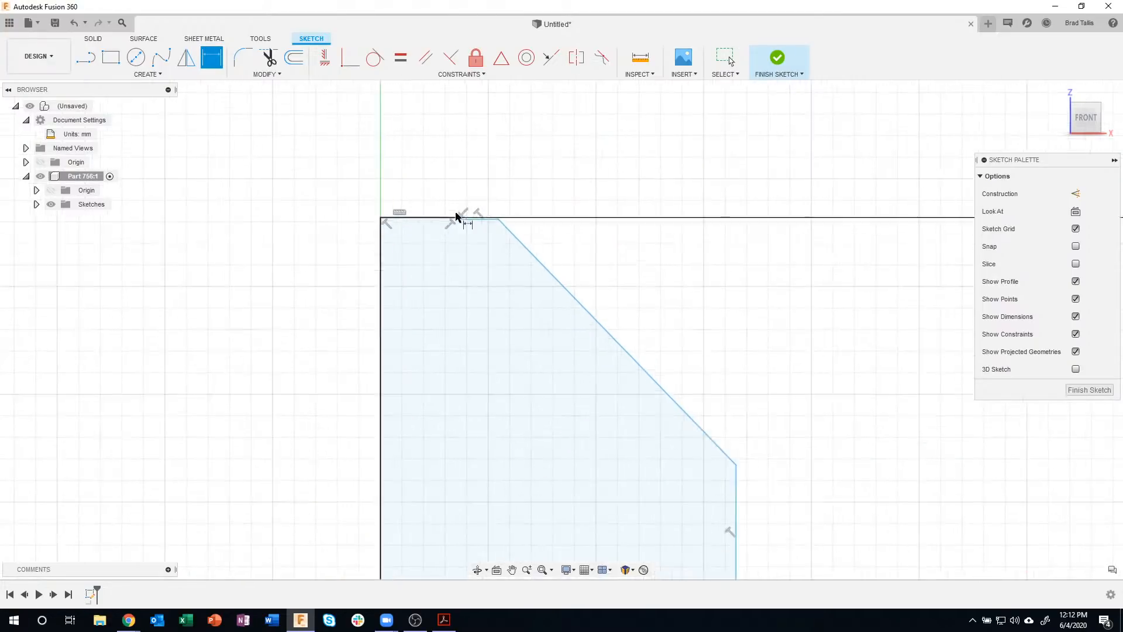
scroll(457, 217, up, 5)
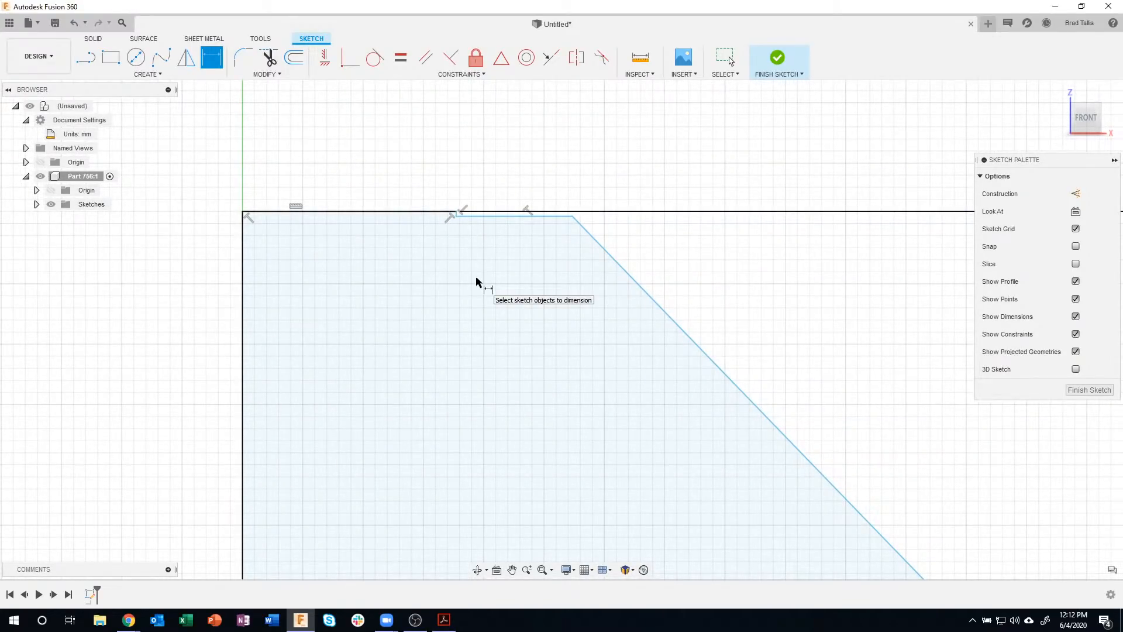
scroll(477, 282, down, 1)
key(Escape)
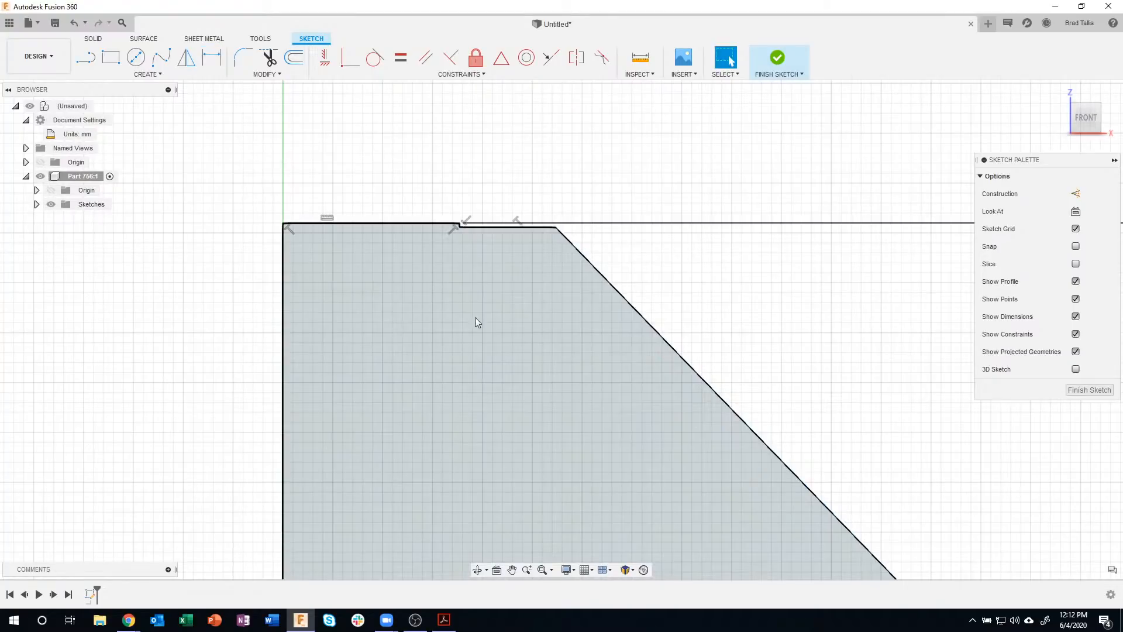
scroll(475, 331, down, 3)
key(ctrl+z)
scroll(475, 331, down, 6)
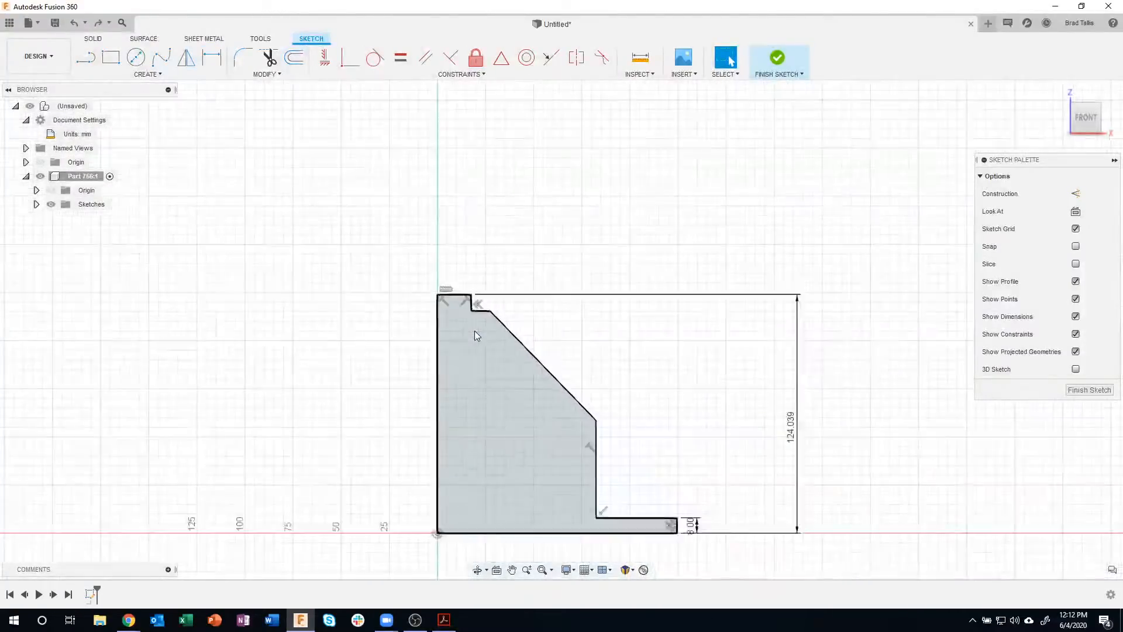
- Dimension the ledge's height above the base line, from the top of the slanted line, as 105 mm
scroll(561, 281, up, 4)
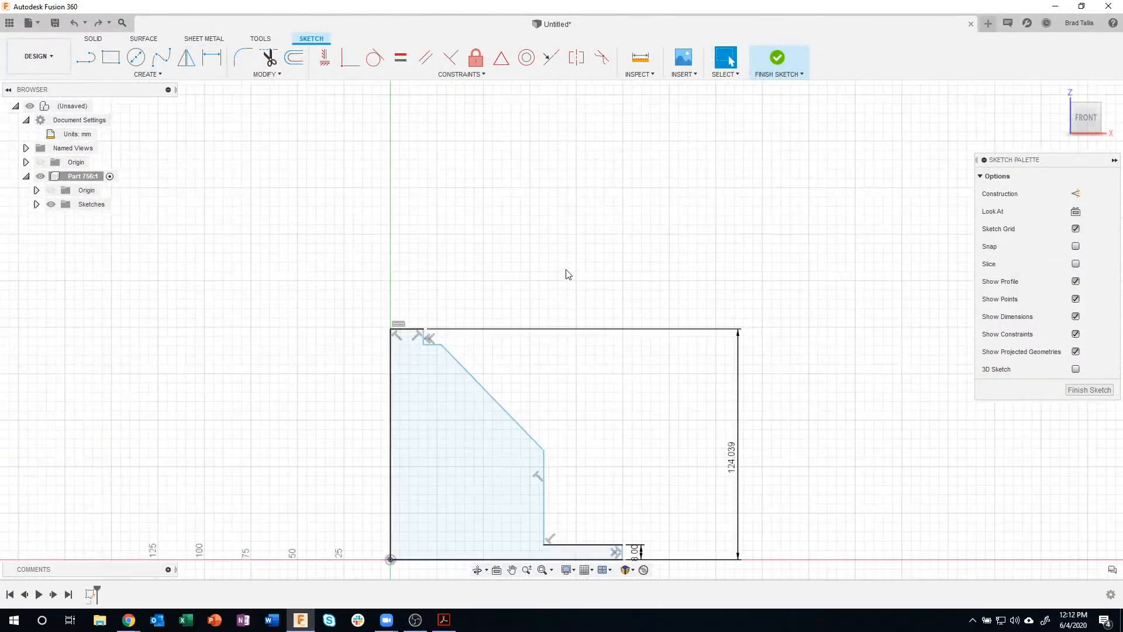
click(211, 57)
middle_drag(561, 316, 534, 233)
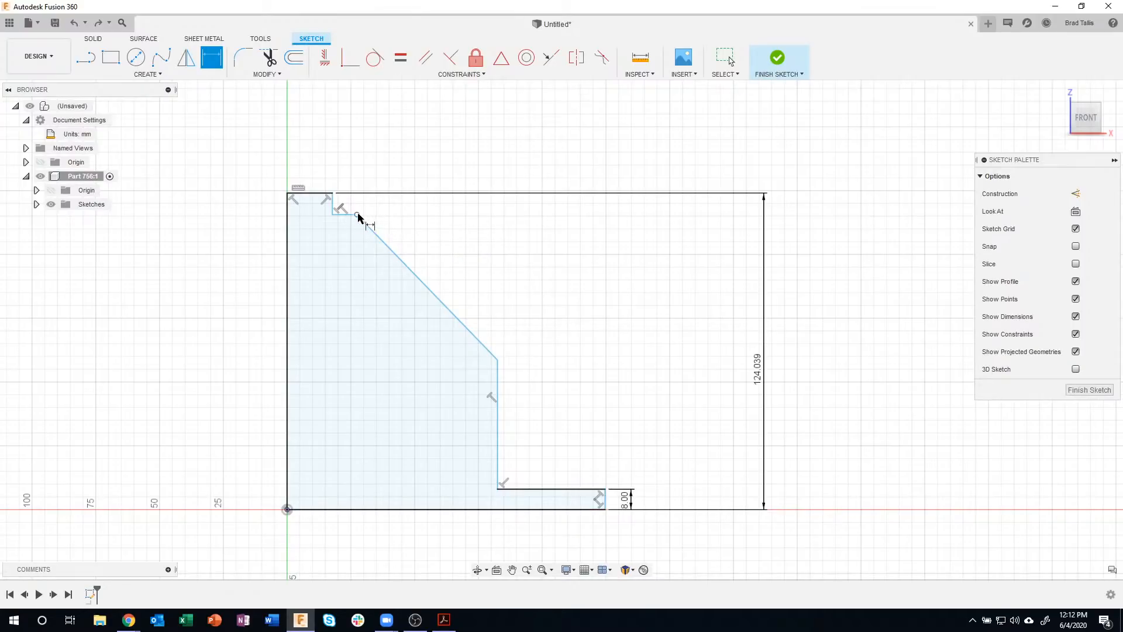
click(357, 215)
click(613, 509)
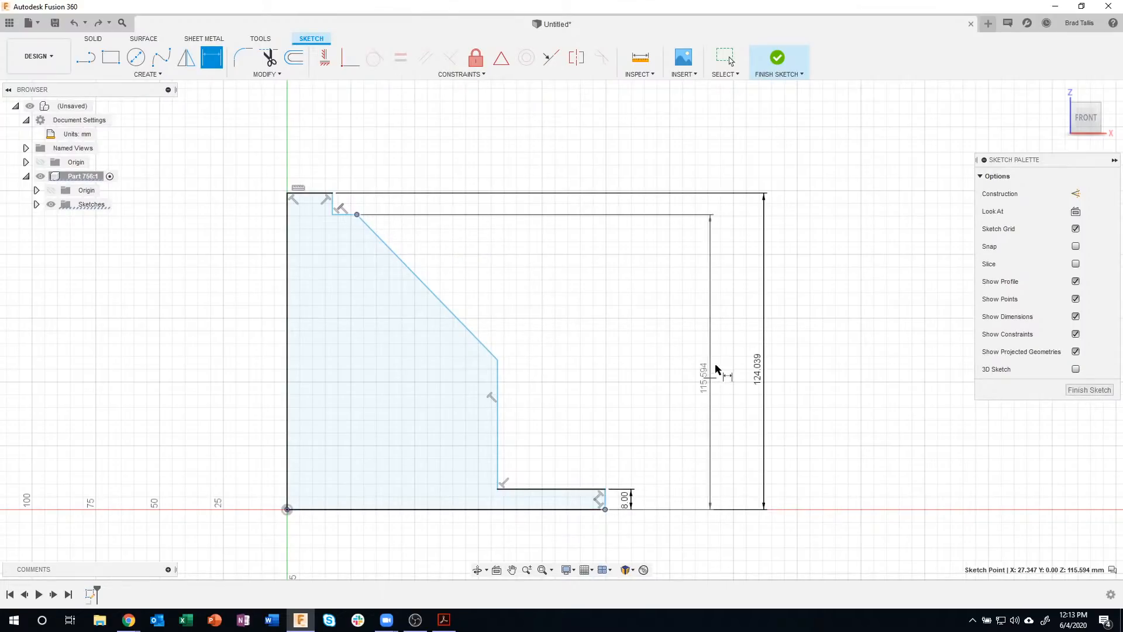
click(736, 374)
text(1)
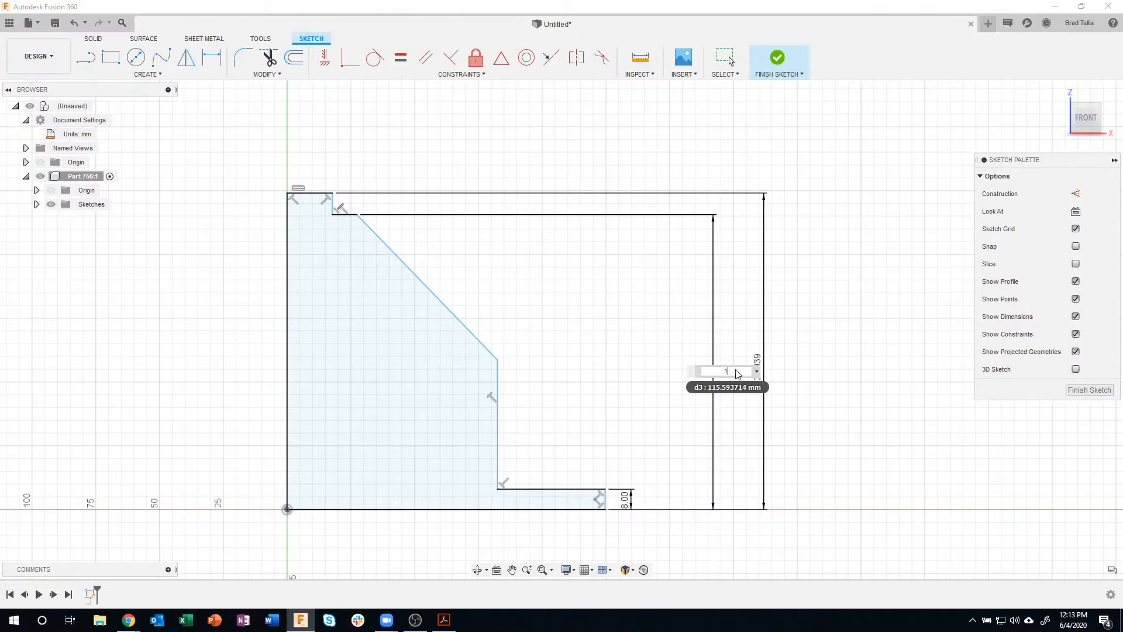
text(05)
key(Return)
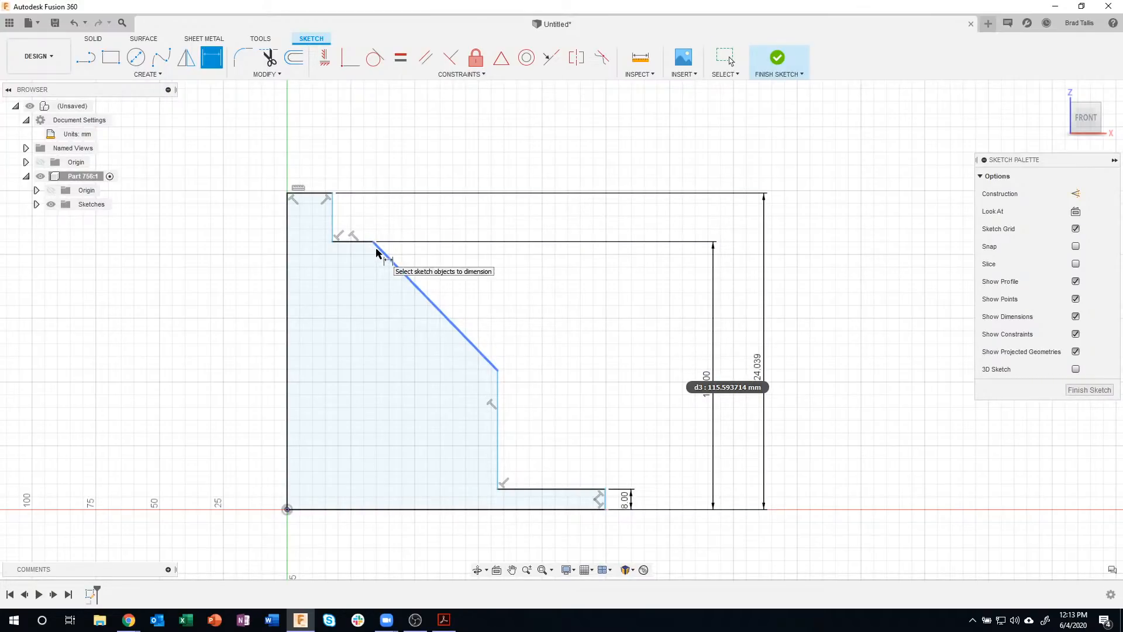
key(Escape)
- Set the profile's overall height dimension to 116 mm
double_click(756, 370)
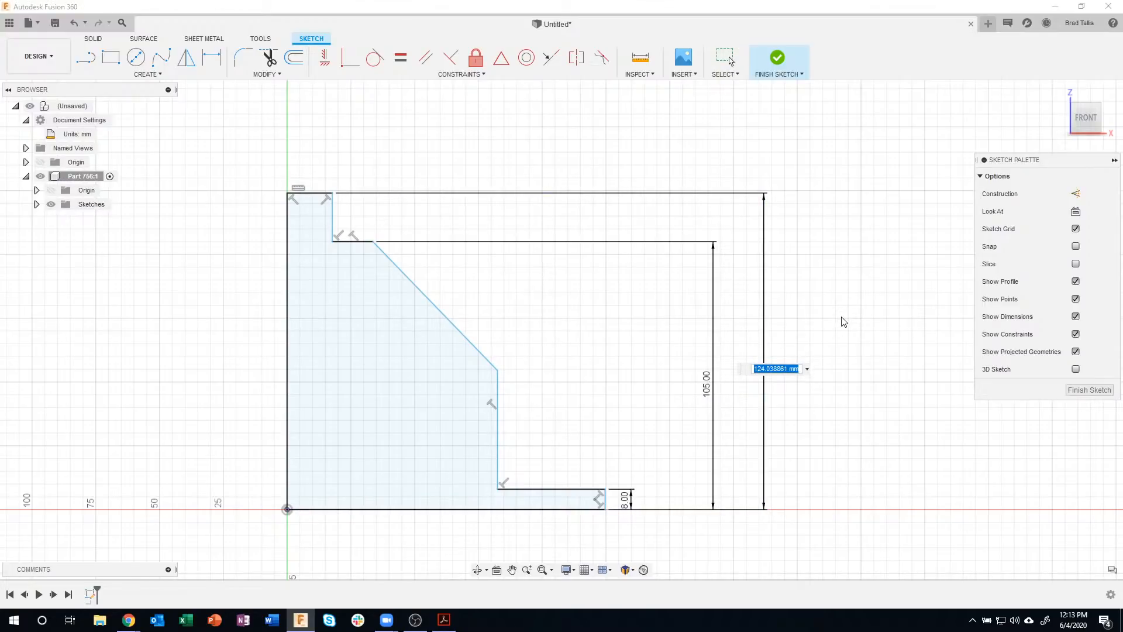
text(116)
key(Return)
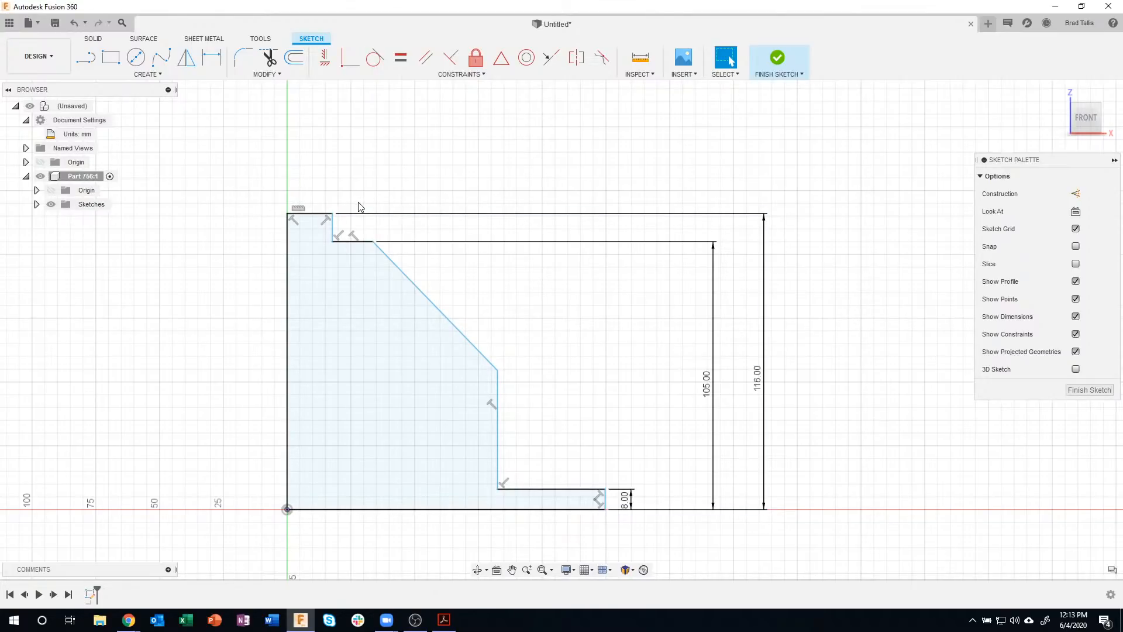
- Dimension the short vertical line beside the top edge from the centre axis as an 80 mm diameter
click(211, 57)
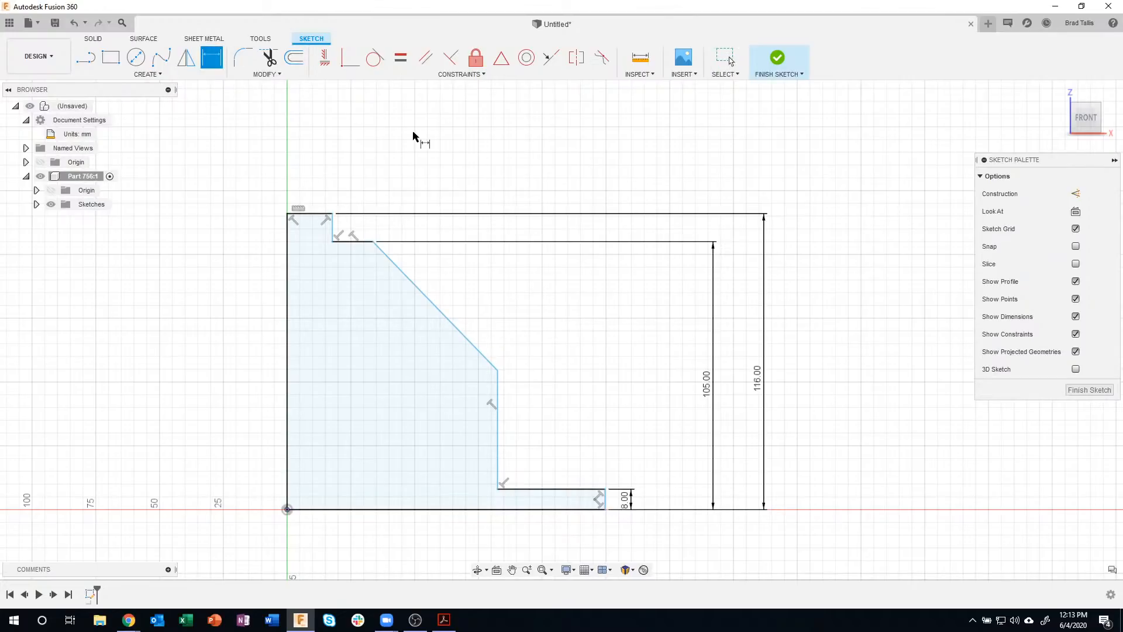
click(289, 231)
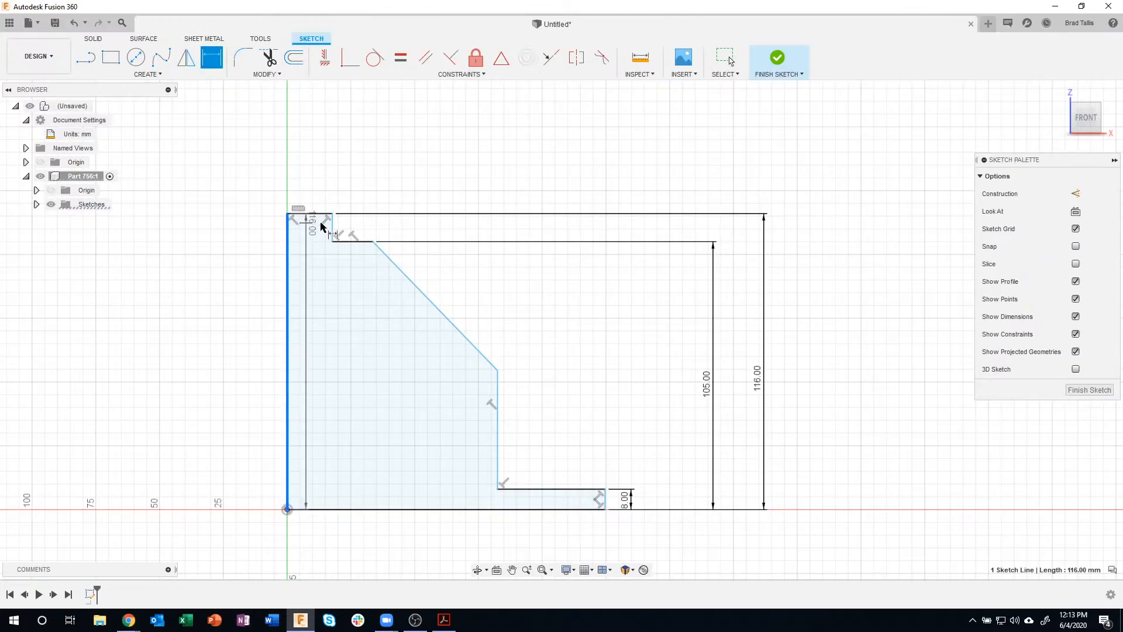
click(332, 229)
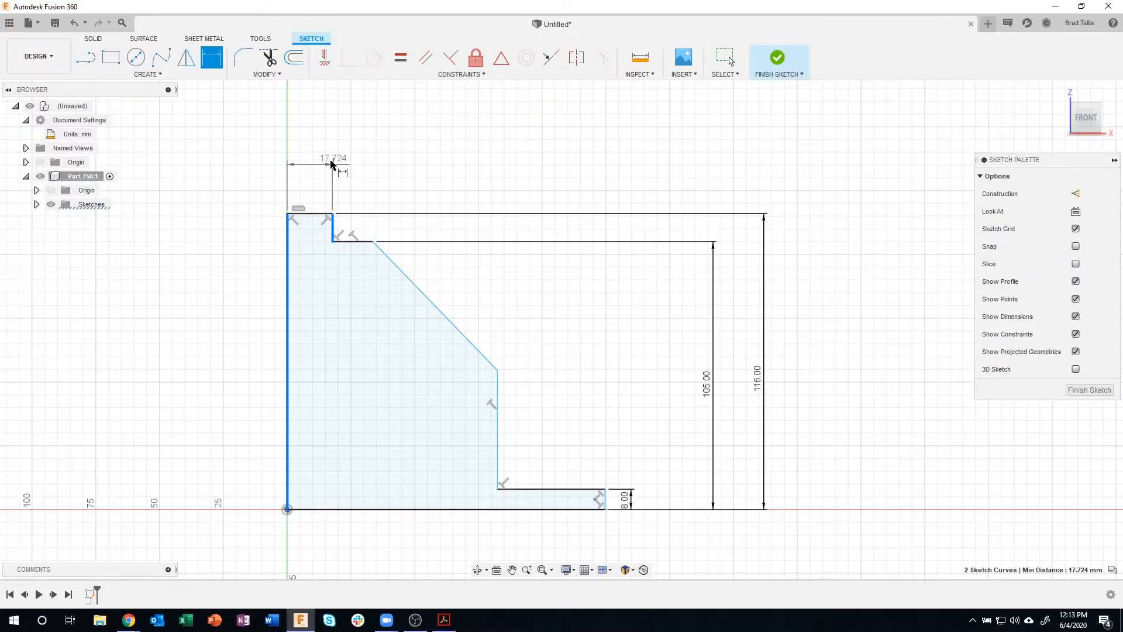
right_click(308, 166)
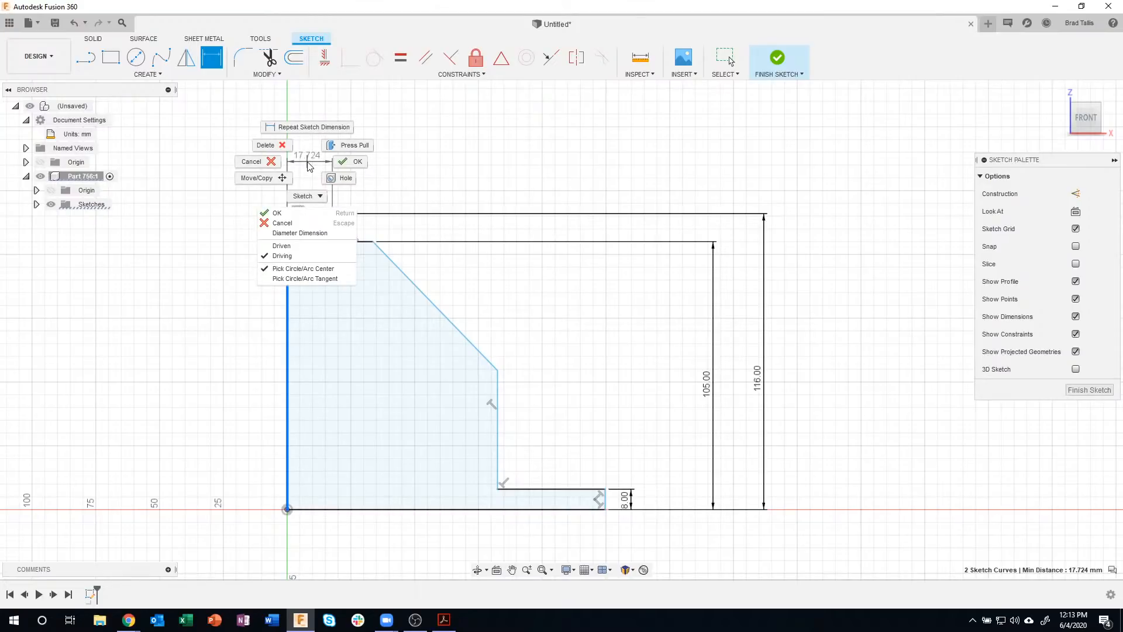
click(301, 233)
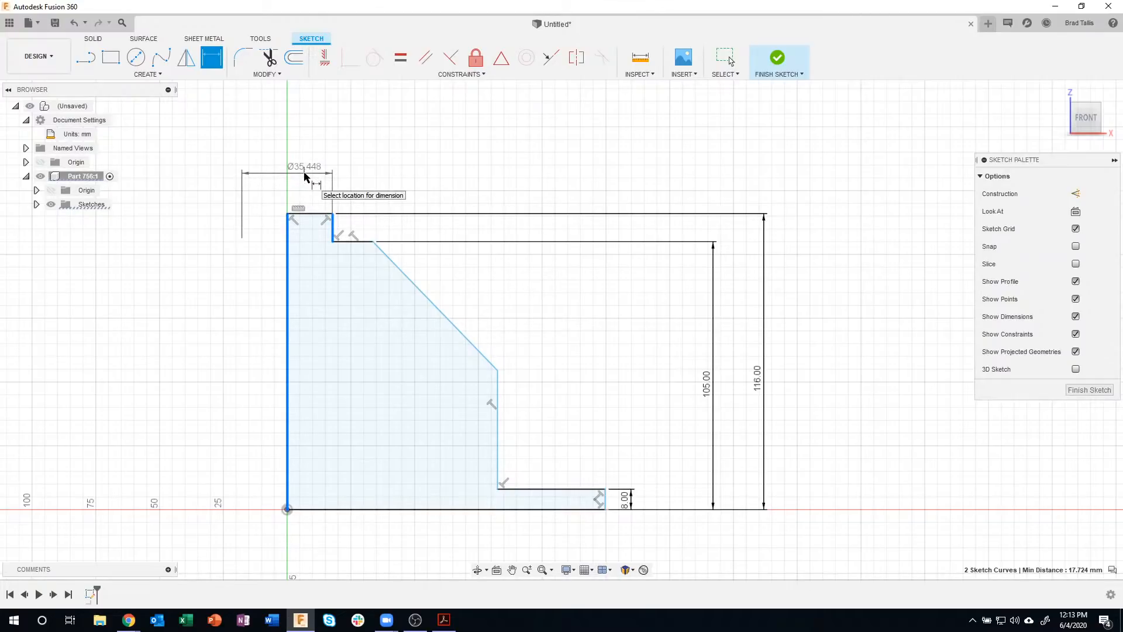
click(304, 177)
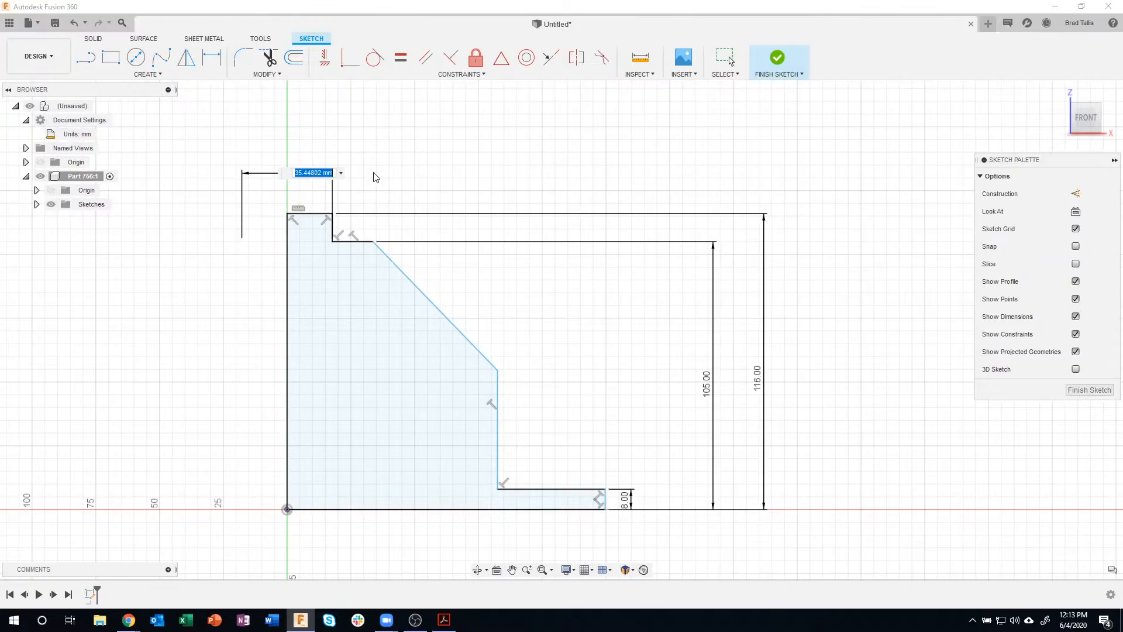
text(80)
key(Return)
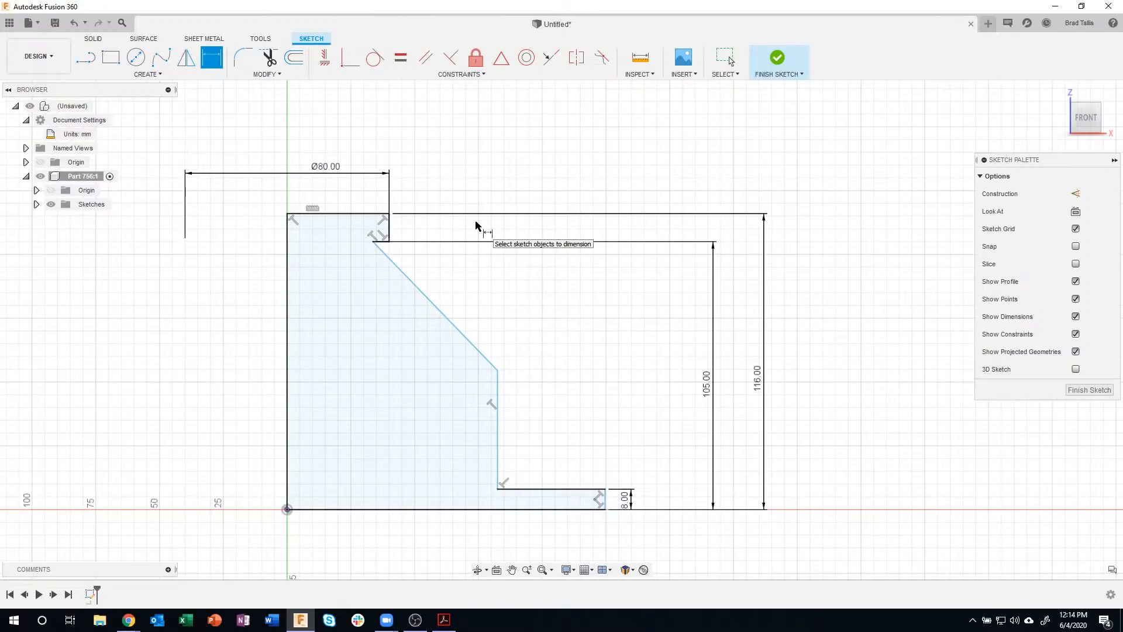
- Check the section and top views in the 756.pdf drawing, then in Fusion 360 move the slanted line's upper endpoint outward to about 15 mm beyond the step
click(444, 619)
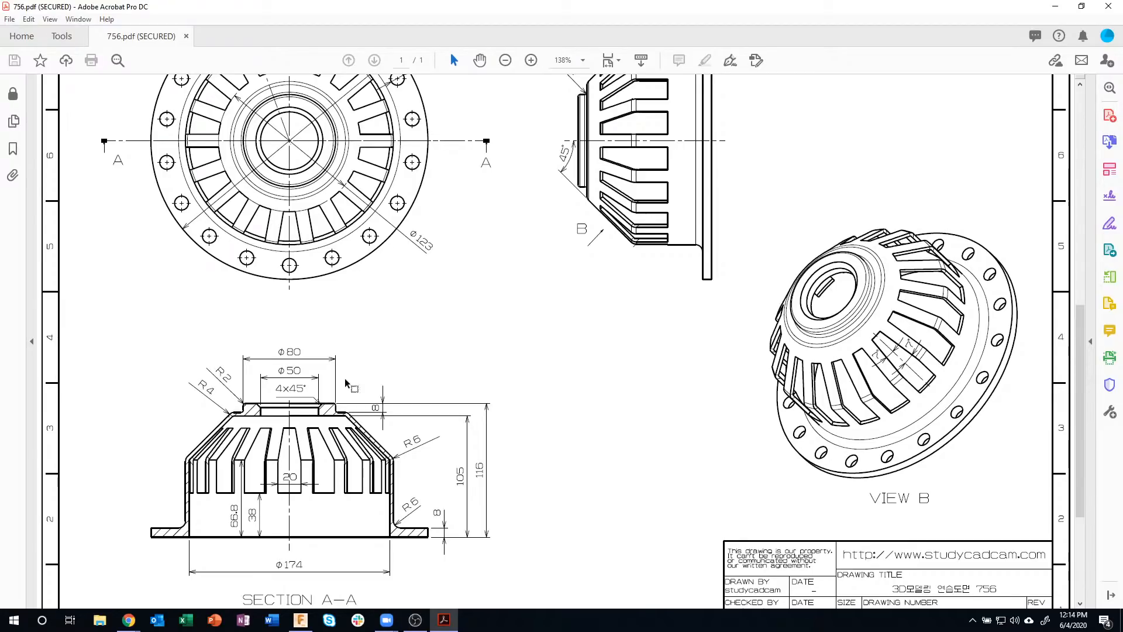
scroll(351, 359, up, 2)
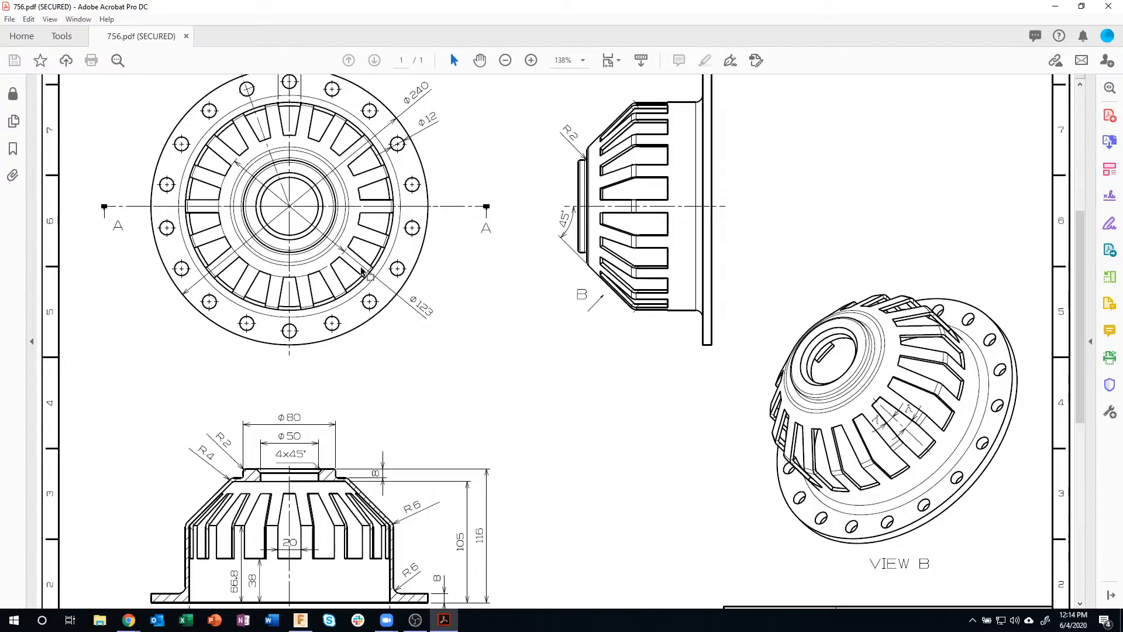
scroll(441, 389, down, 2)
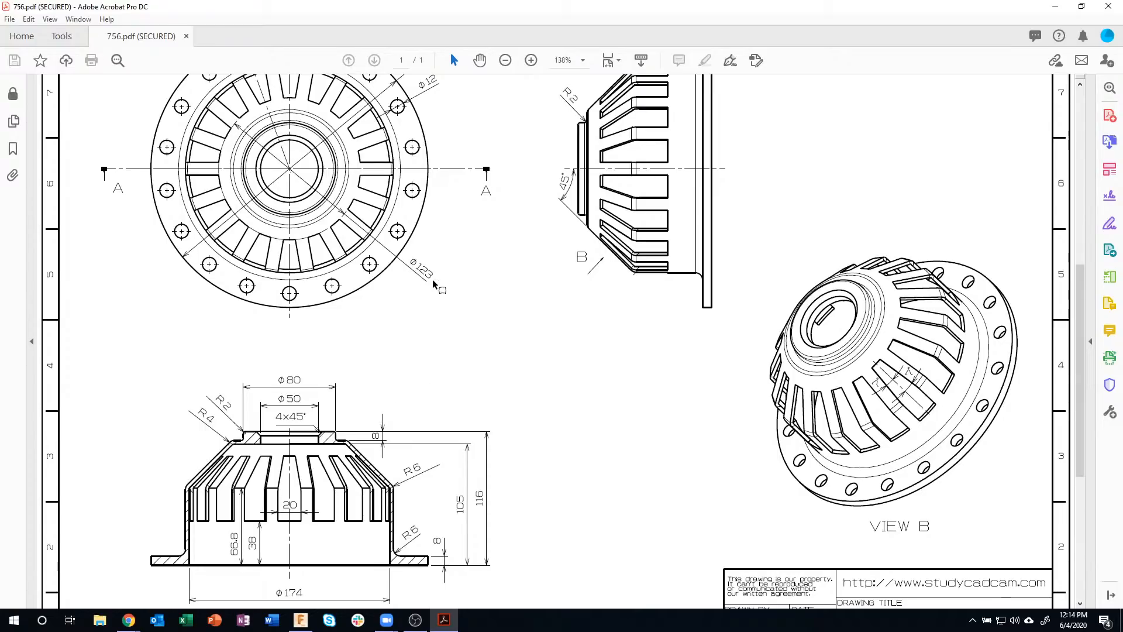
scroll(436, 285, up, 2)
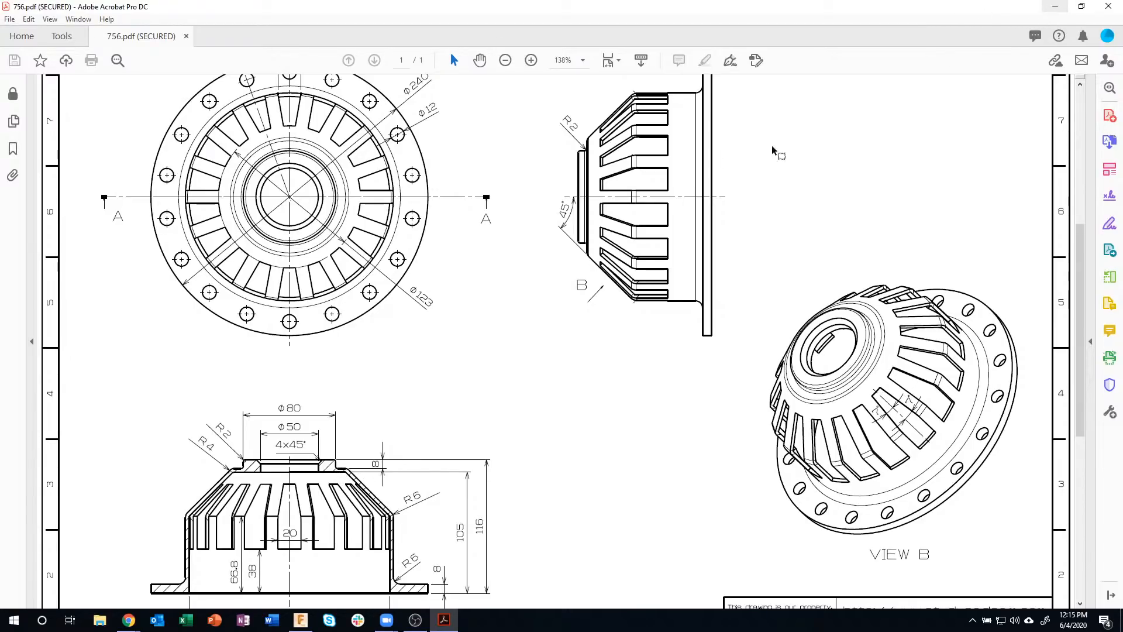
click(300, 620)
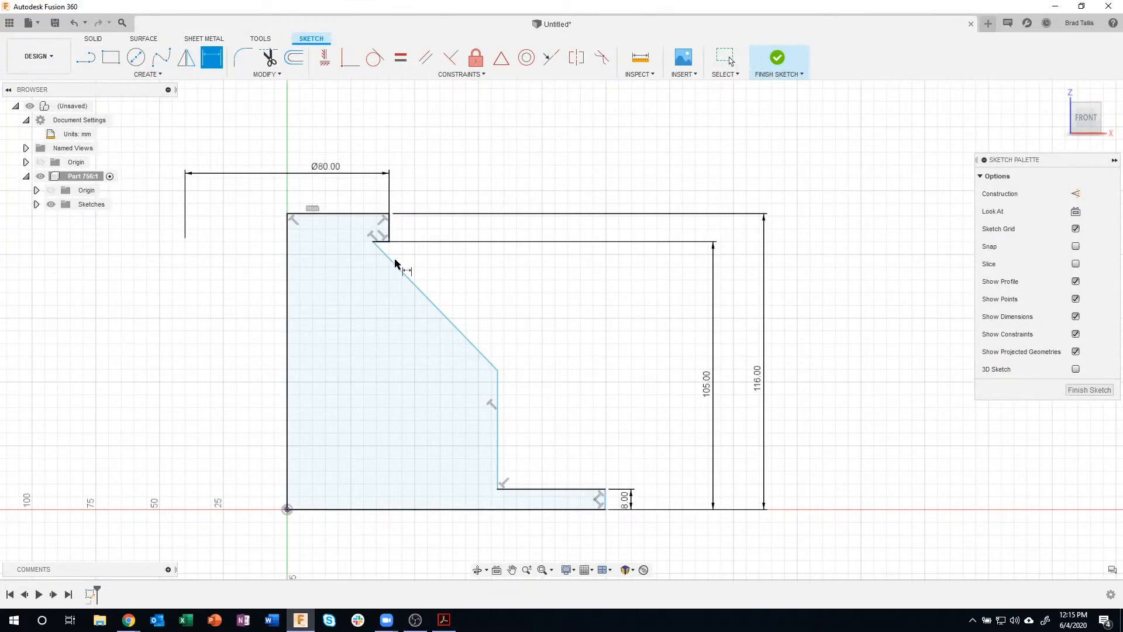
key(Escape)
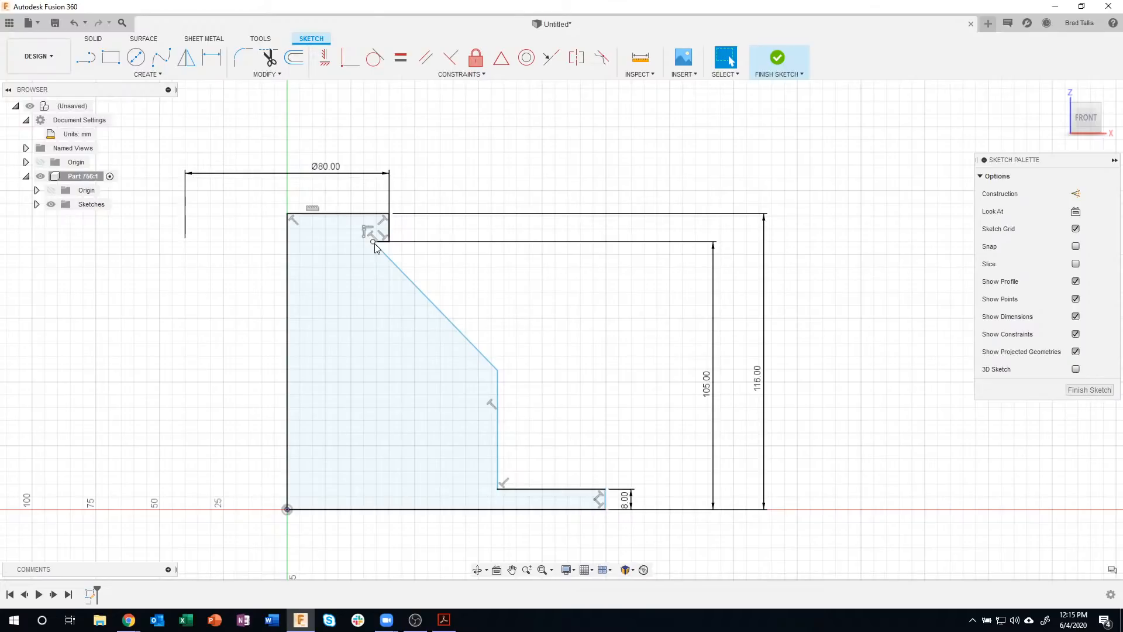
drag(374, 243, 427, 243)
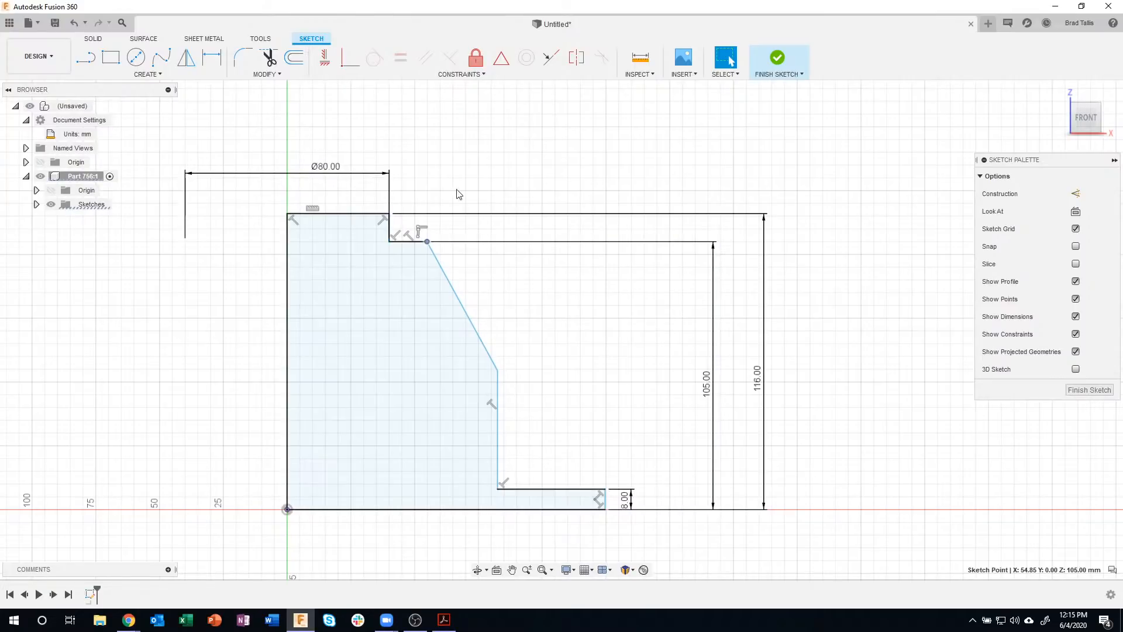
click(452, 173)
- Dimension the length of the short horizontal ledge above the slanted line as 8 mm
click(211, 57)
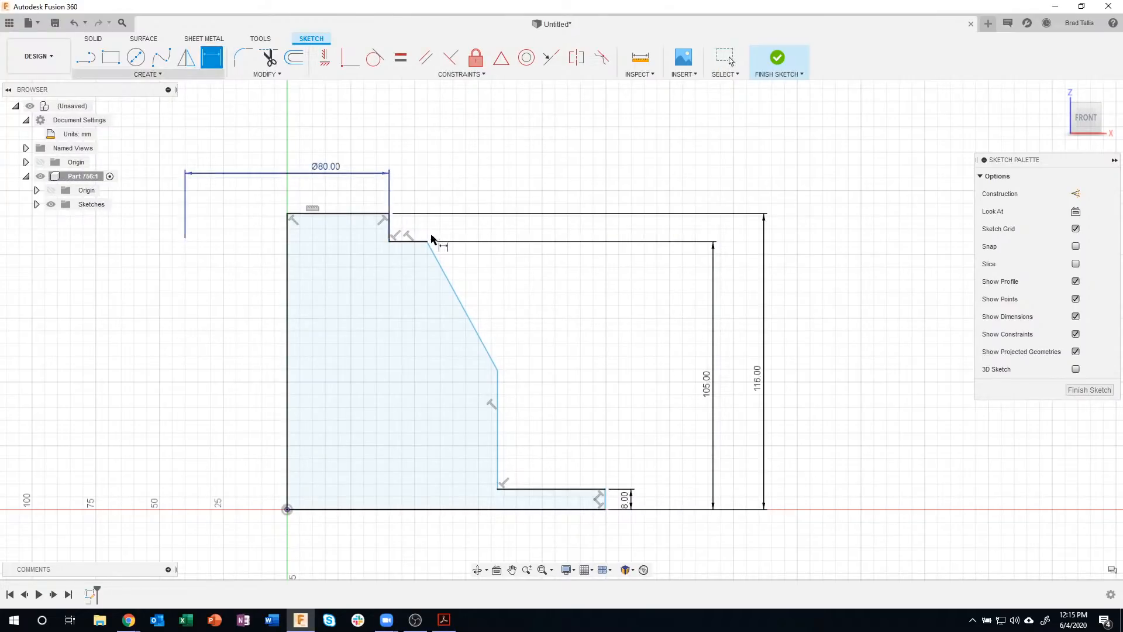
click(413, 242)
click(410, 194)
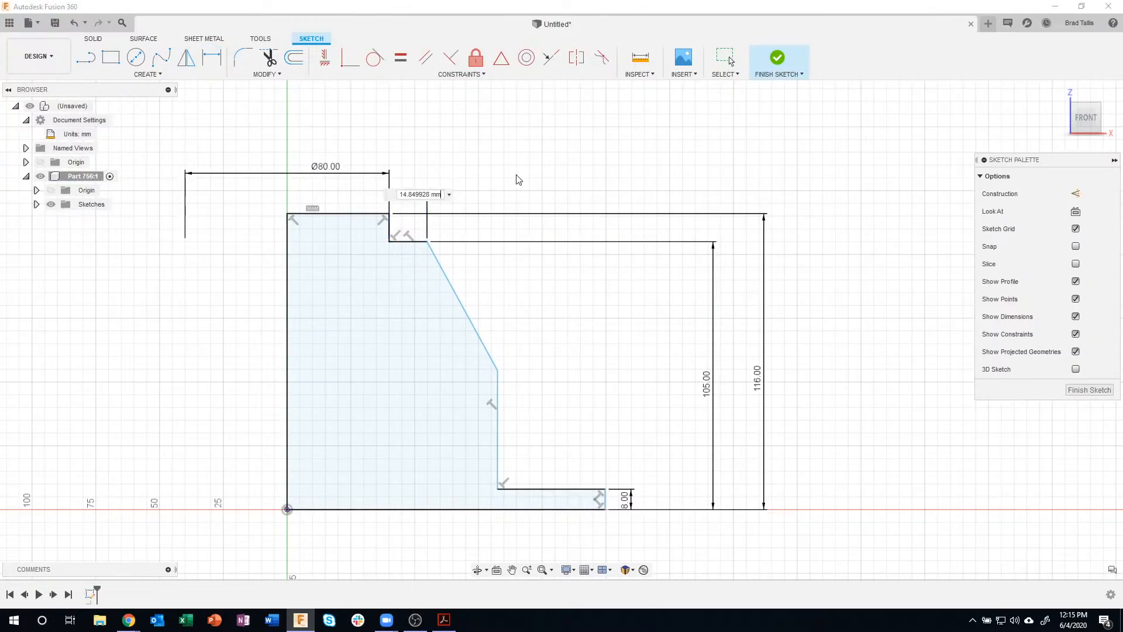
text(8)
key(Return)
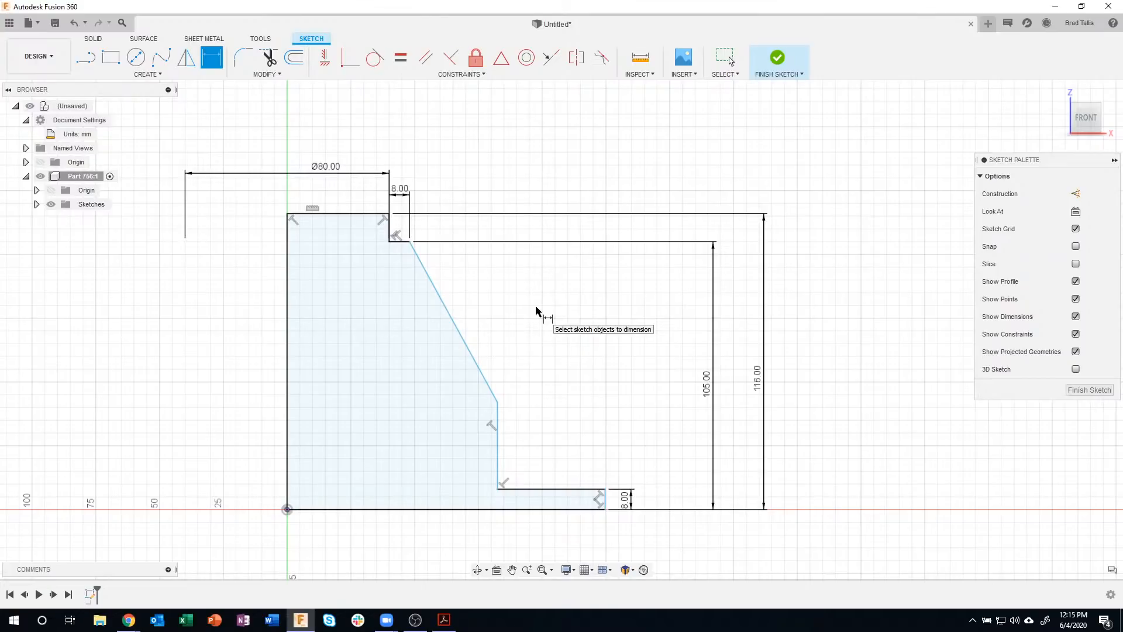
- Examine section A-A in the 756.pdf drawing for the base diameter and return to the sketch
click(443, 619)
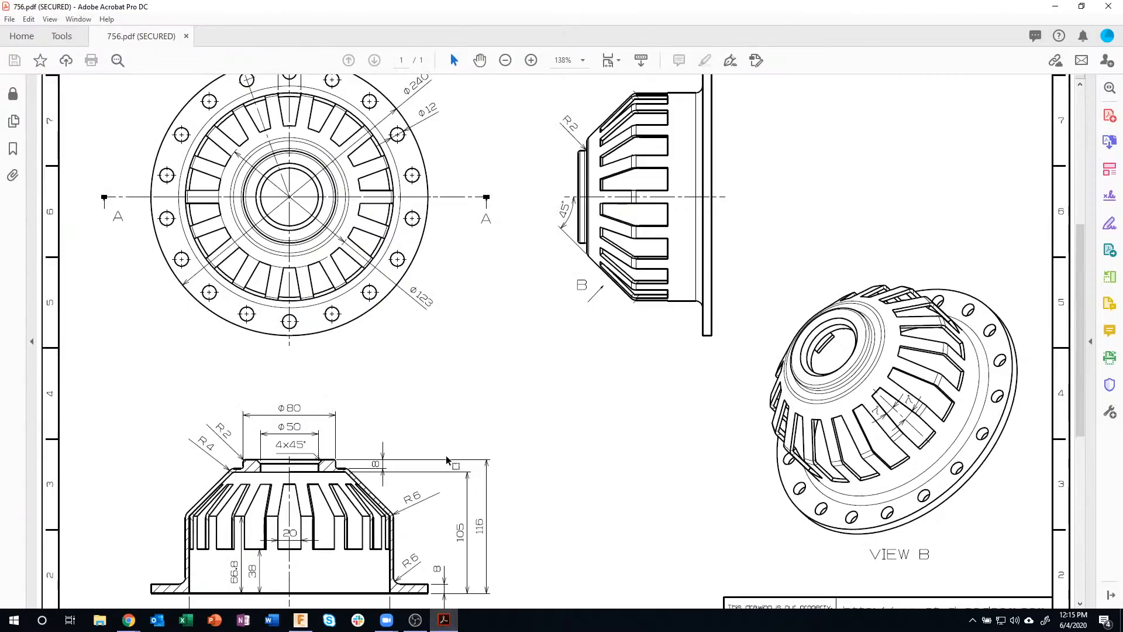
scroll(417, 464, down, 3)
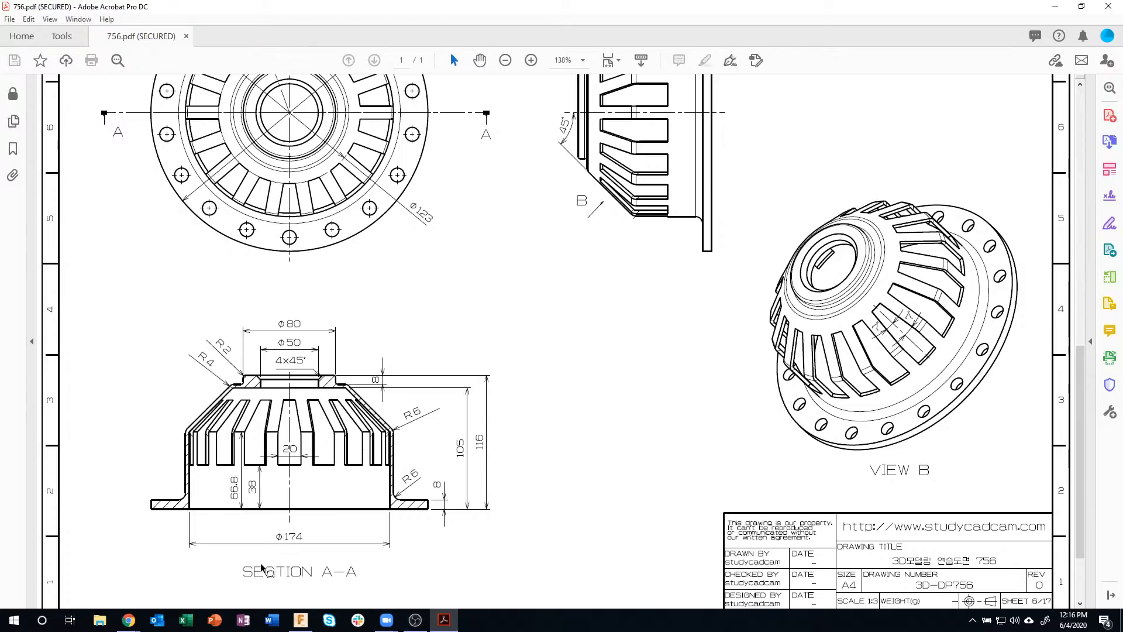
click(1053, 8)
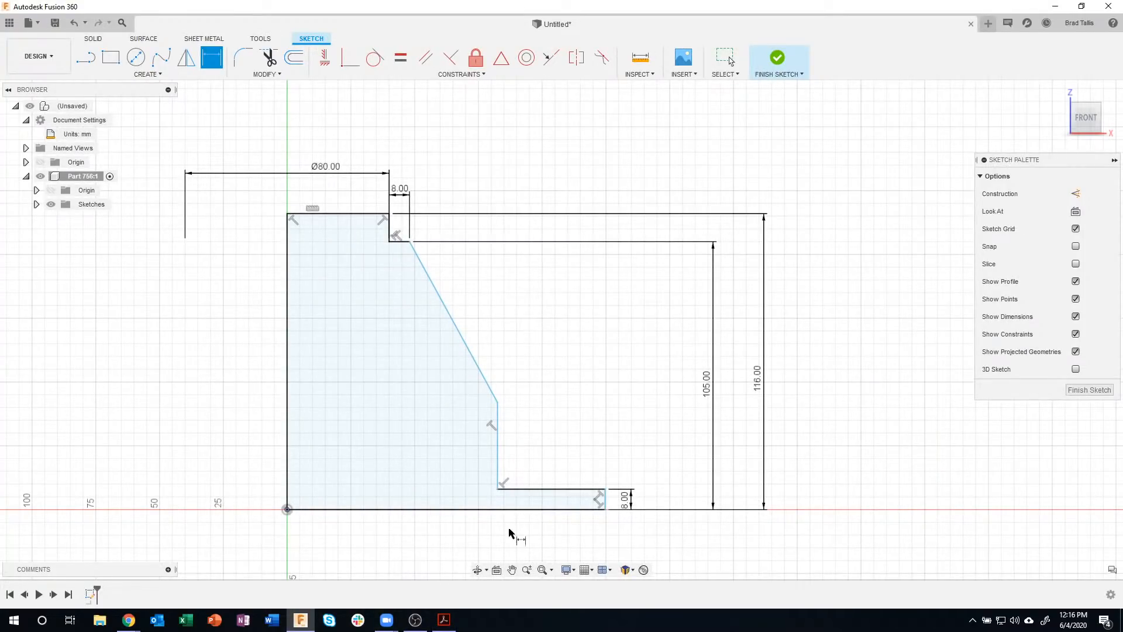
scroll(444, 538, down, 2)
middle_drag(434, 530, 408, 382)
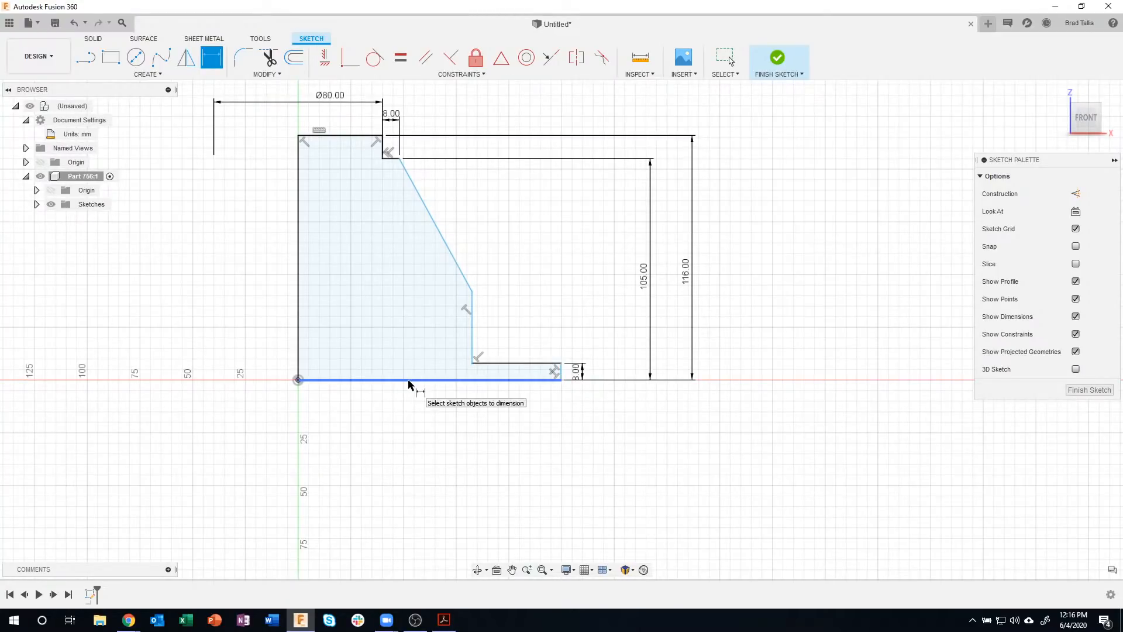
click(408, 381)
right_click(410, 423)
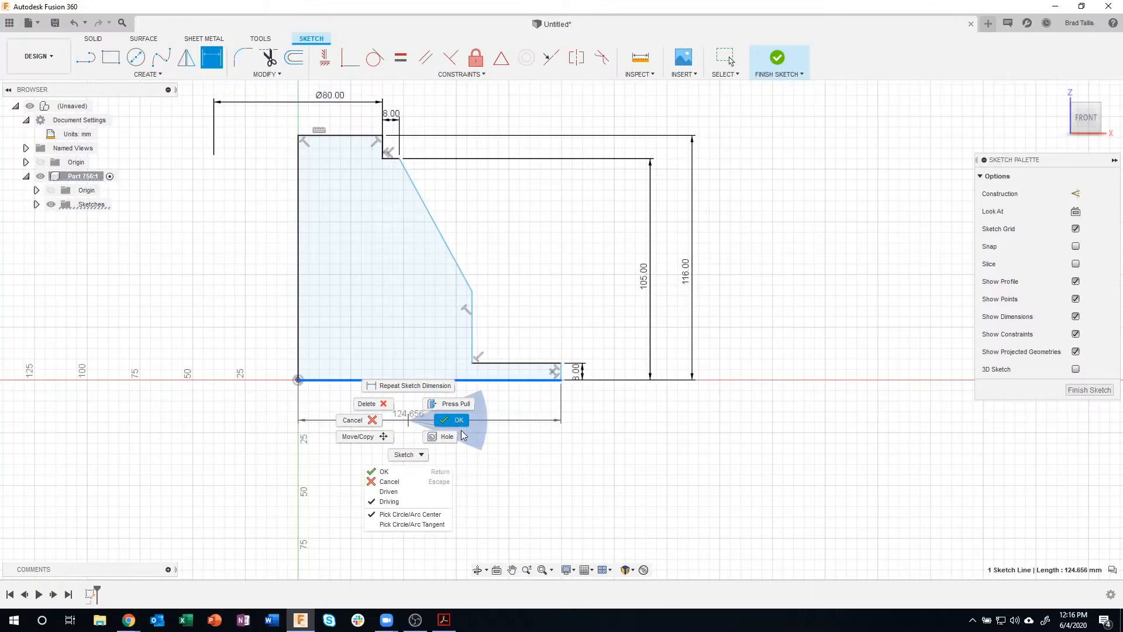
click(450, 421)
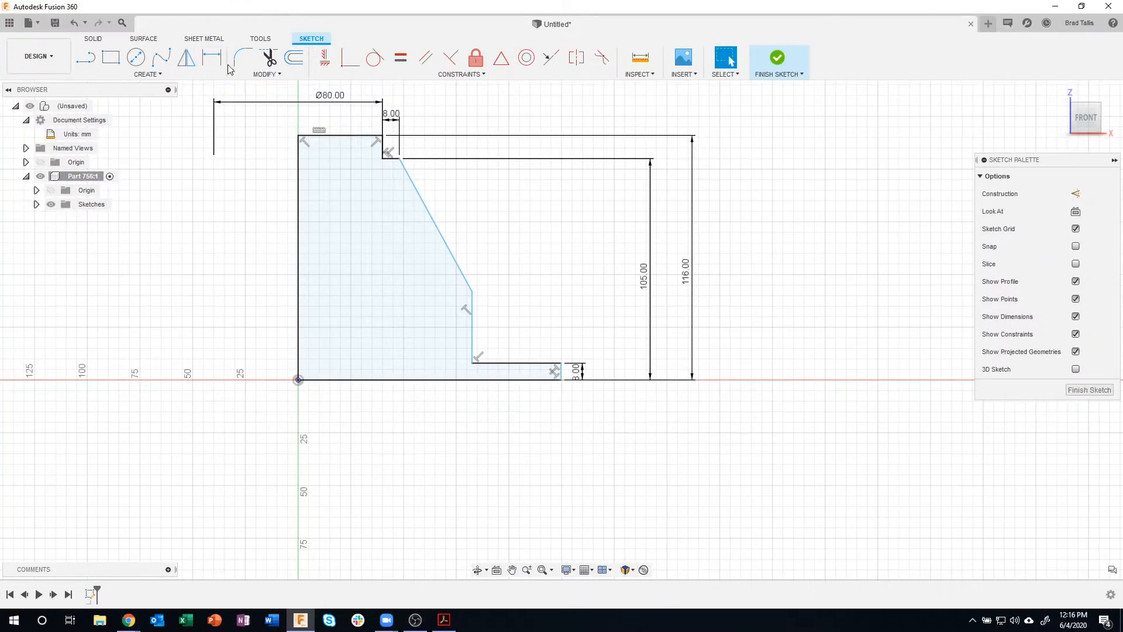
click(212, 57)
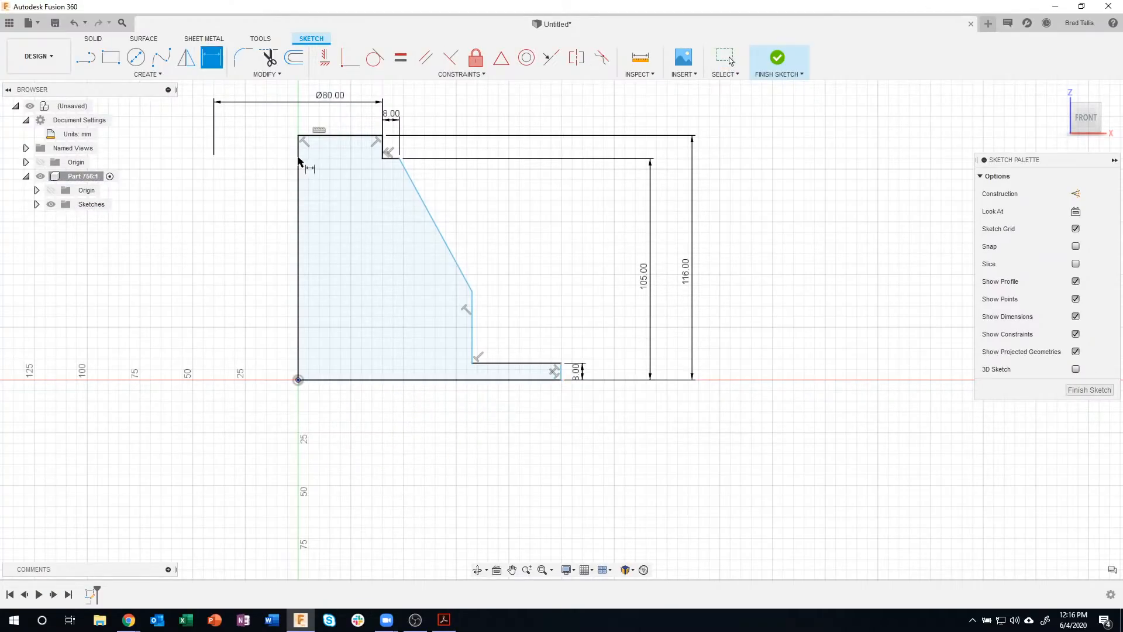
click(414, 381)
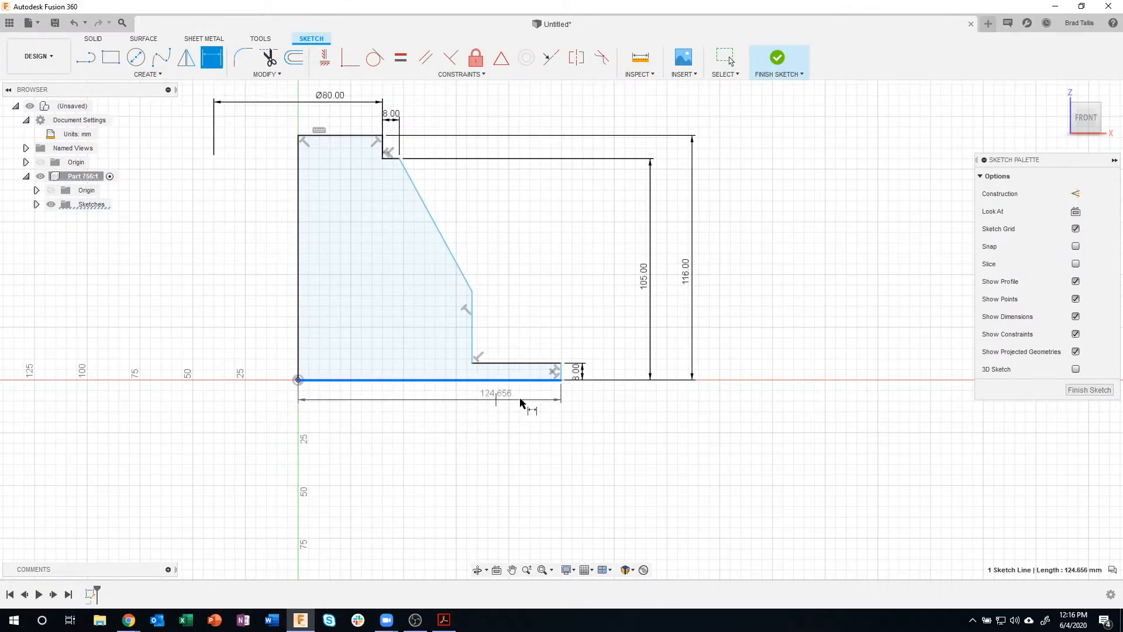
right_click(430, 417)
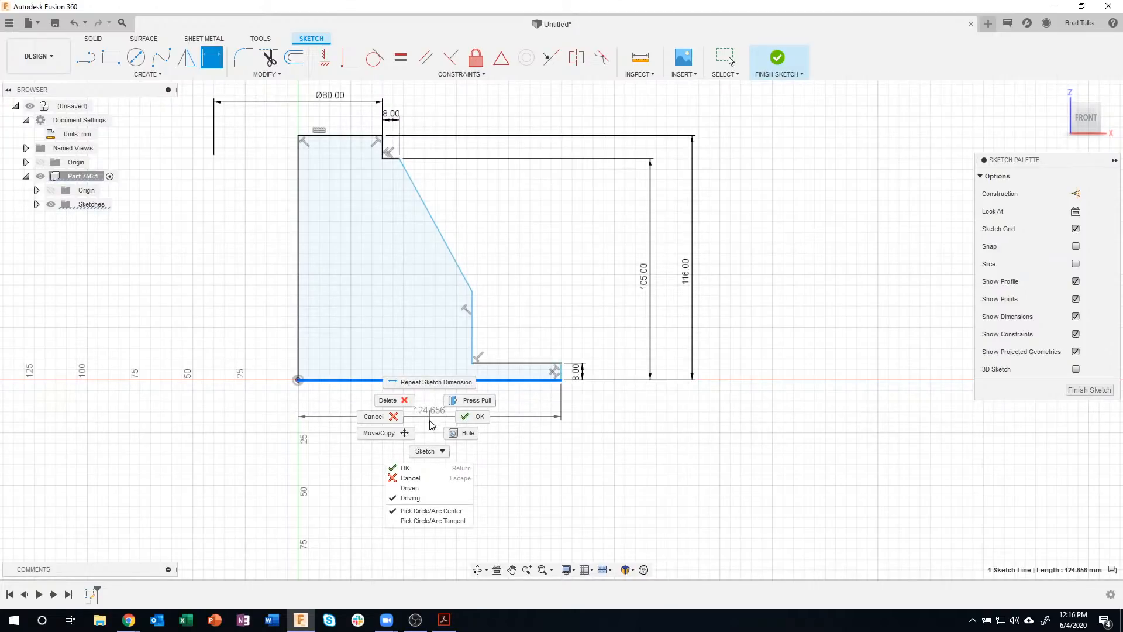
click(455, 494)
key(Escape)
key(Escape)
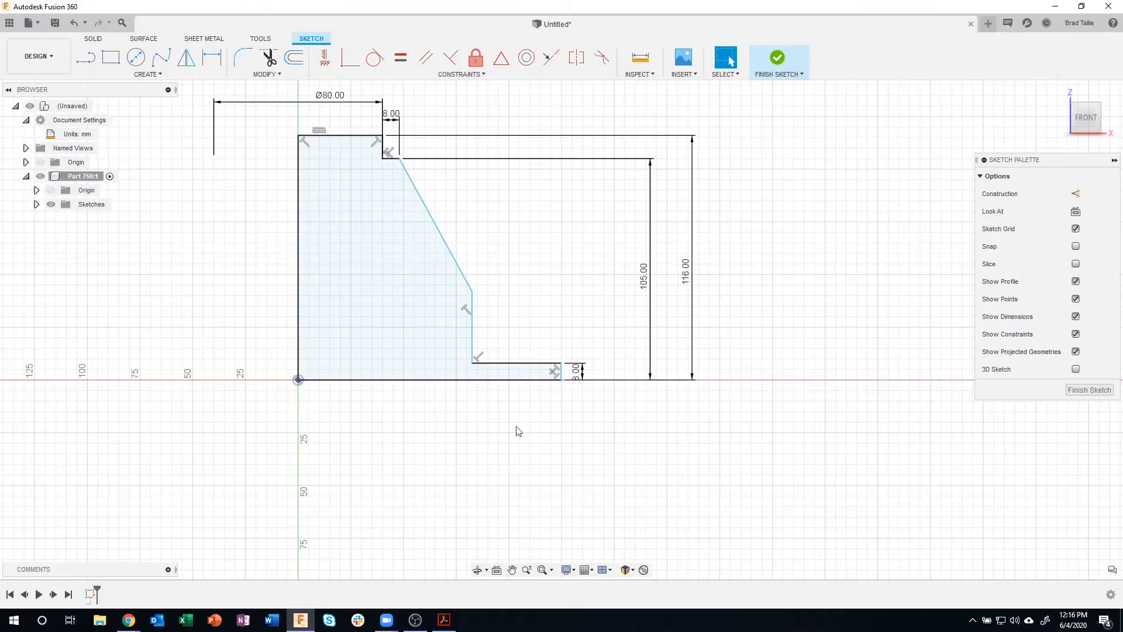
- Dimension the flange's outer vertical edge from the centre axis as a 174 mm diameter
click(212, 57)
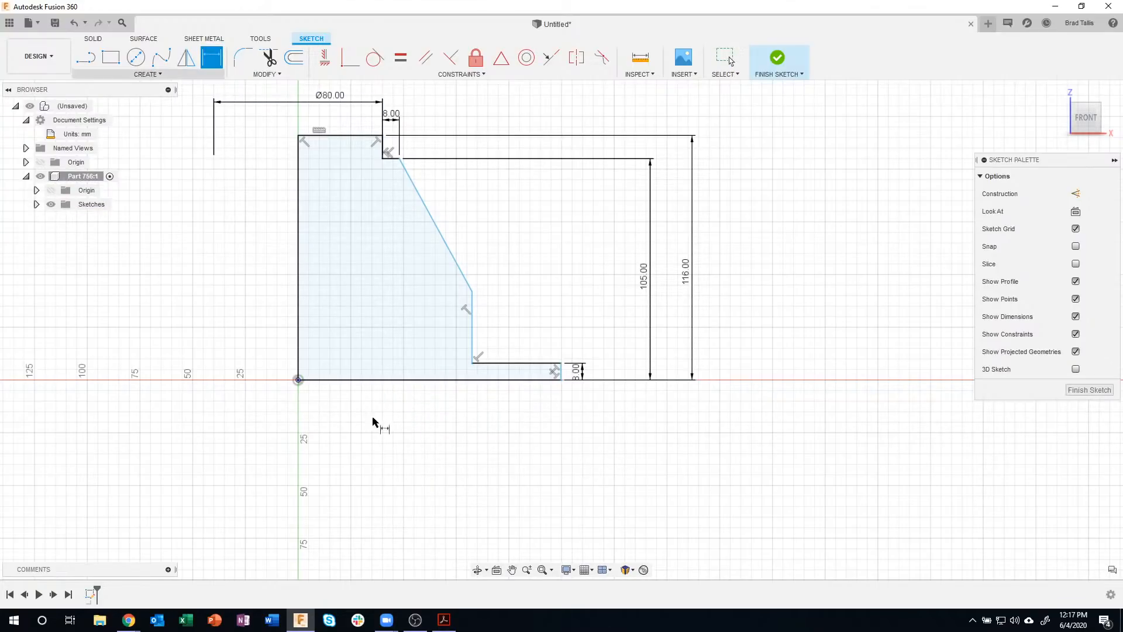
click(297, 363)
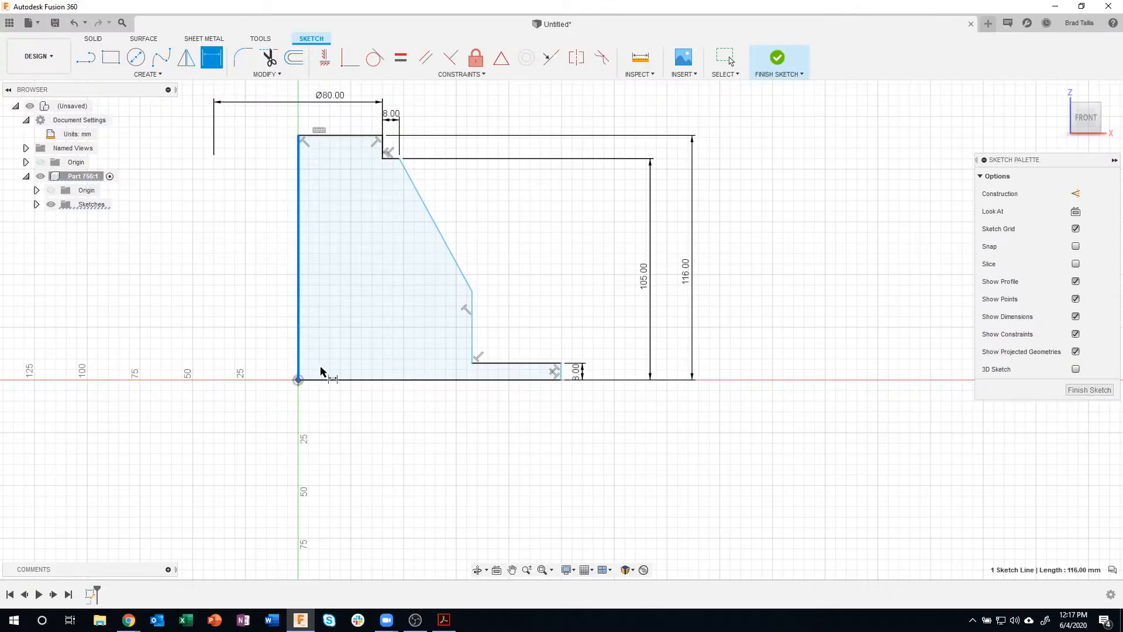
scroll(556, 371, up, 3)
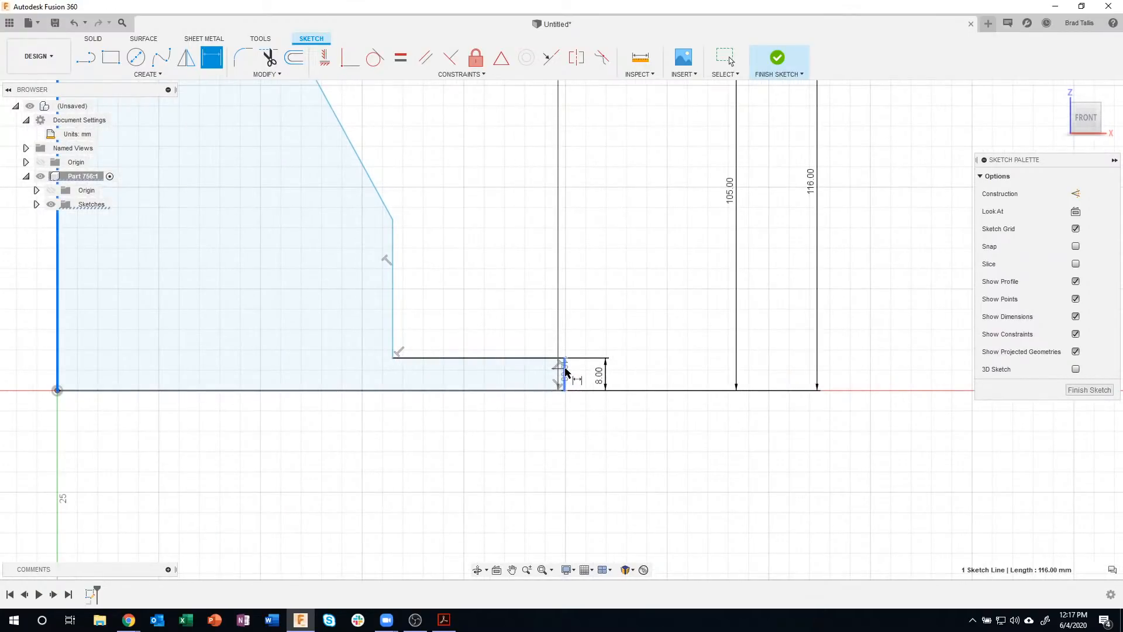
click(564, 377)
scroll(359, 459, down, 2)
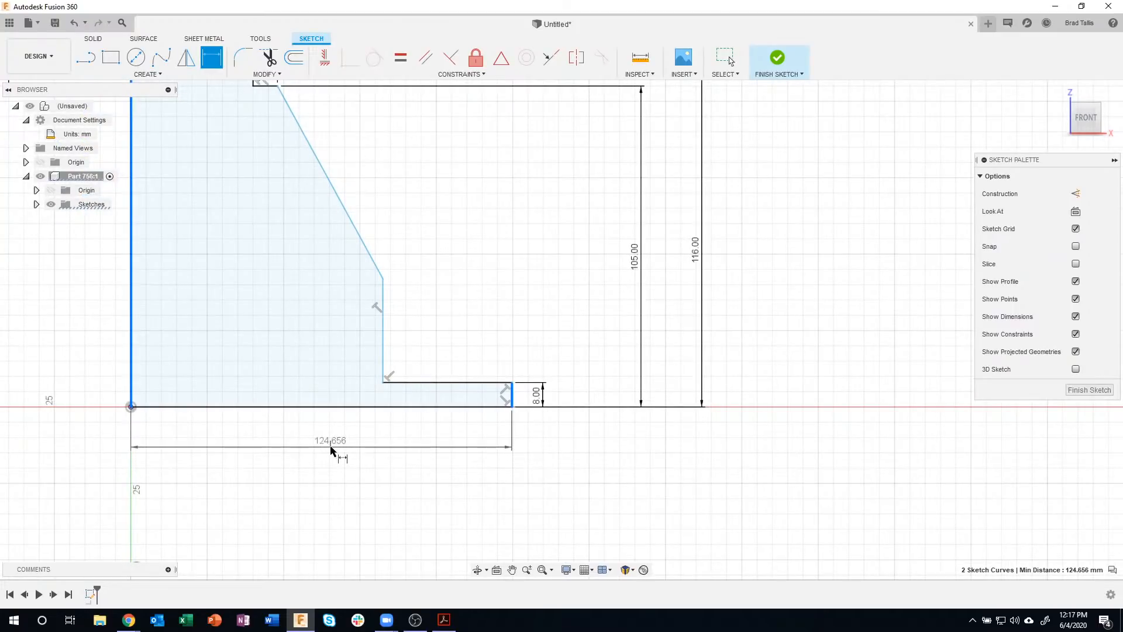
right_click(331, 449)
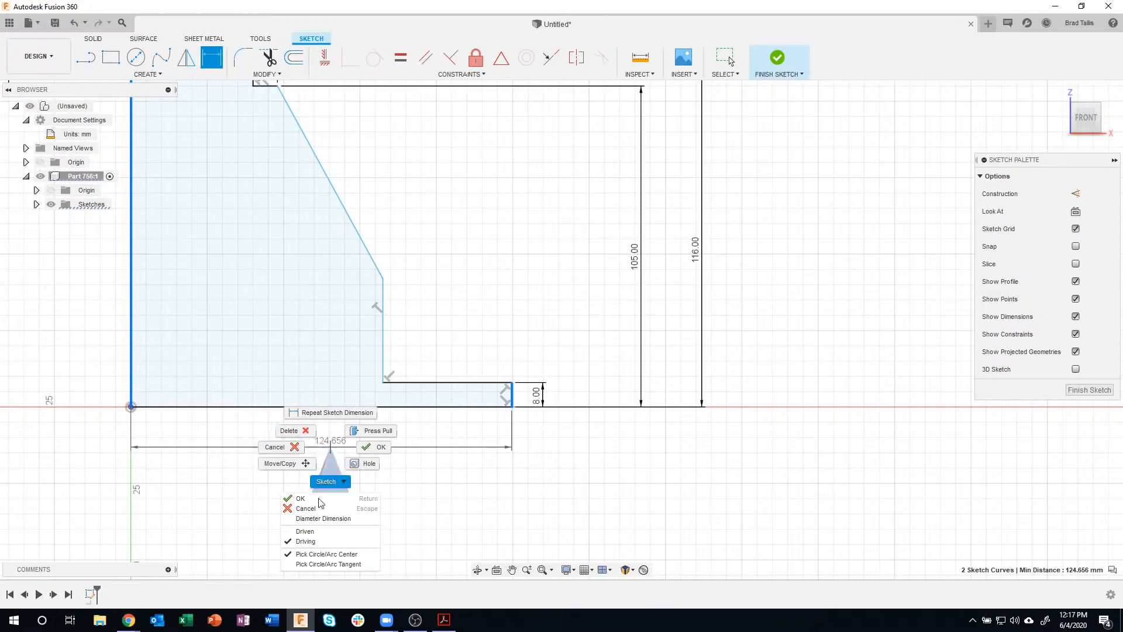
click(323, 519)
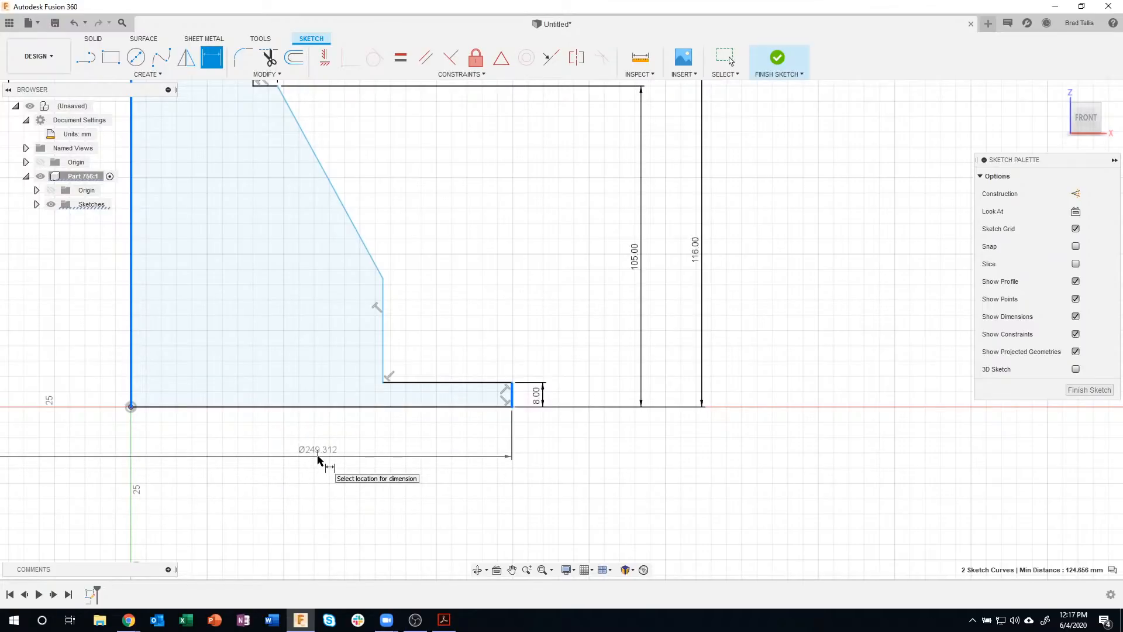
click(317, 459)
text(1)
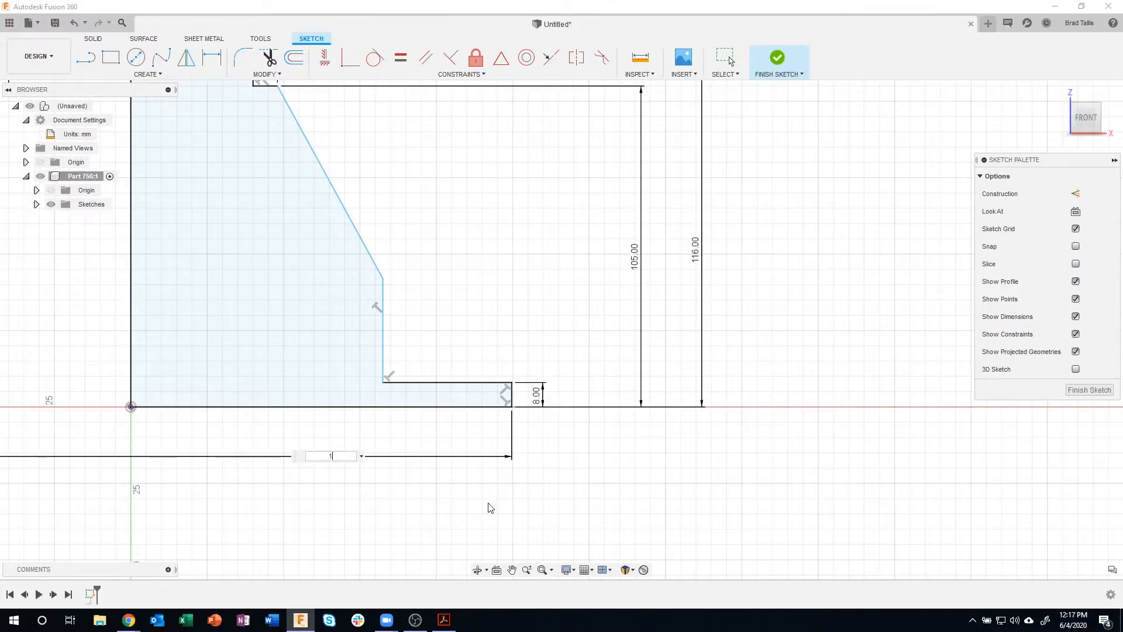
text(74)
key(Return)
key(d)
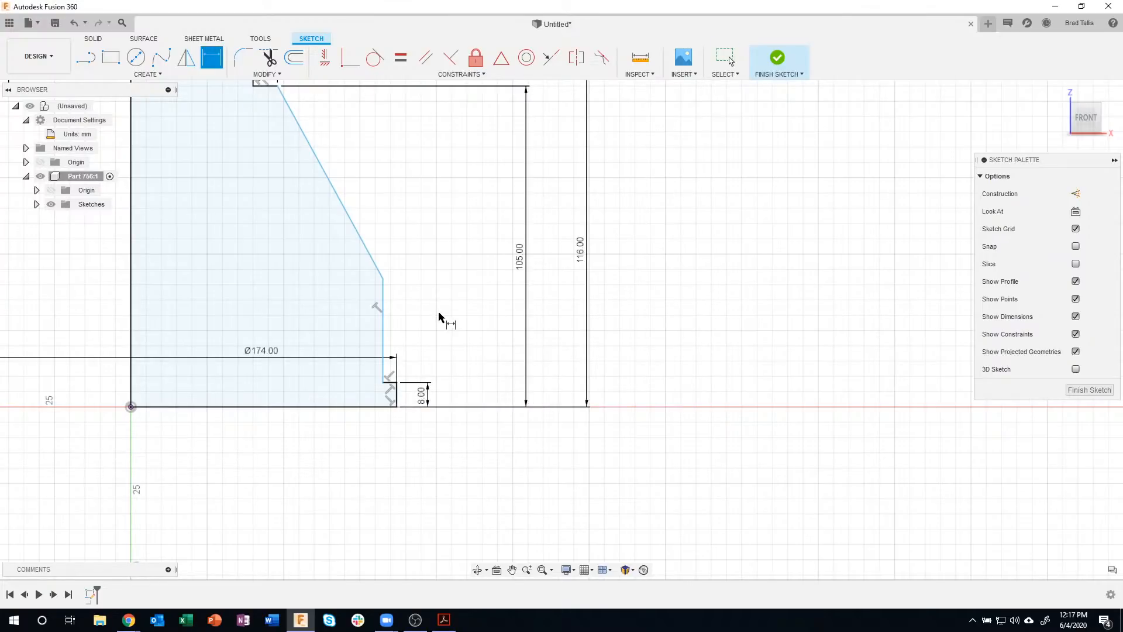
- Move the profile's lower vertical wall line inward to about 71 mm from the centre axis
scroll(447, 321, down, 1)
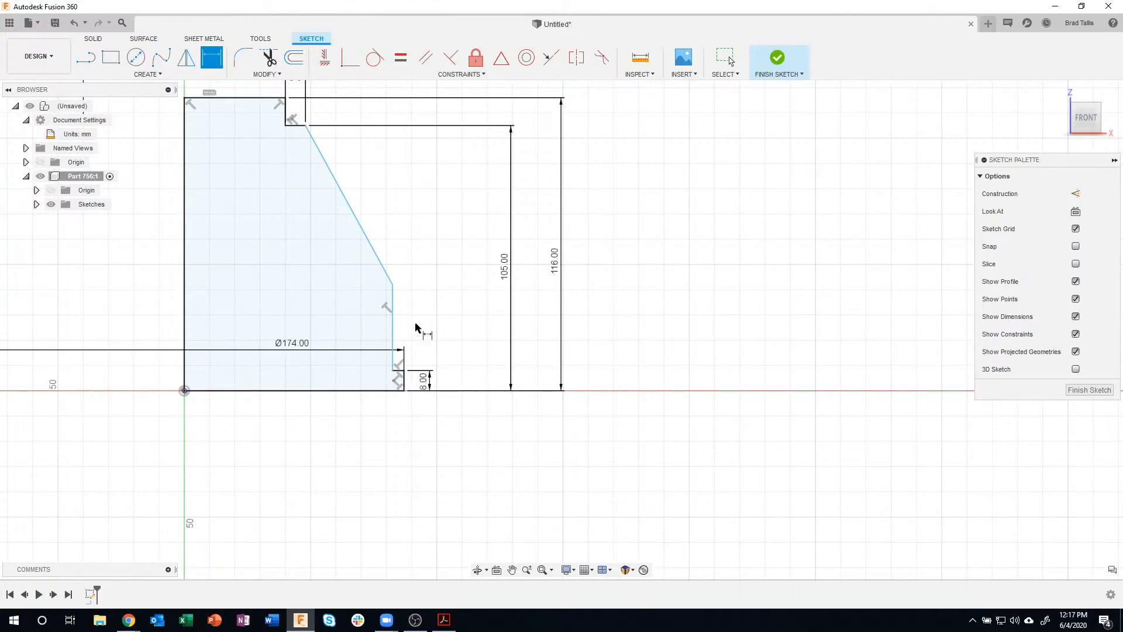
mouse_move(430, 371)
middle_down()
mouse_move(460, 419)
mouse_move(589, 423)
middle_up()
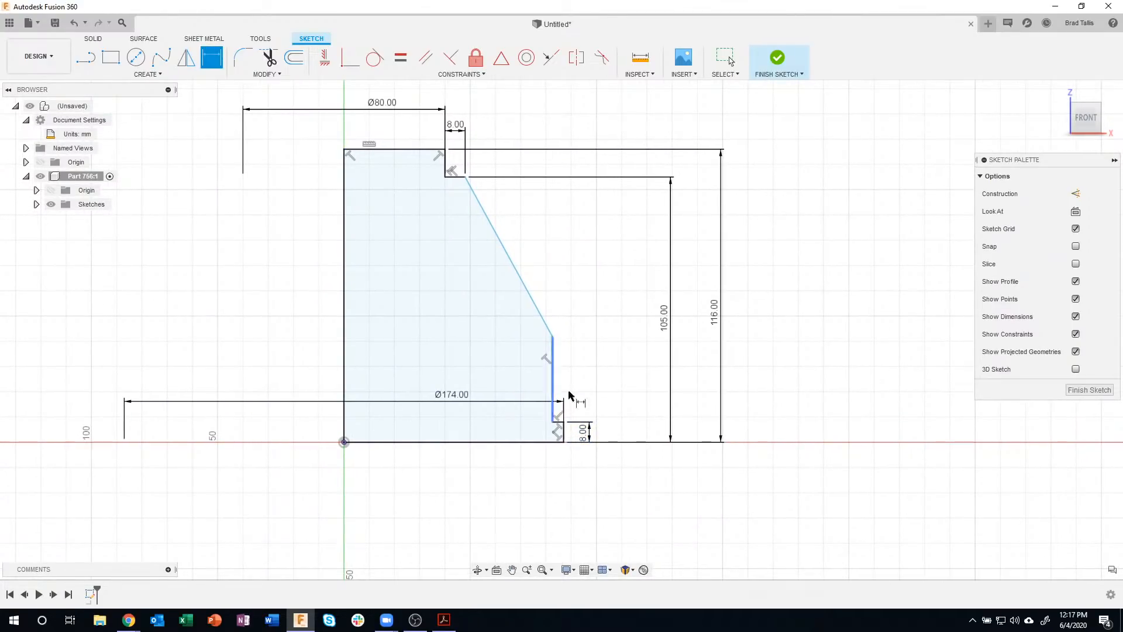
key(Escape)
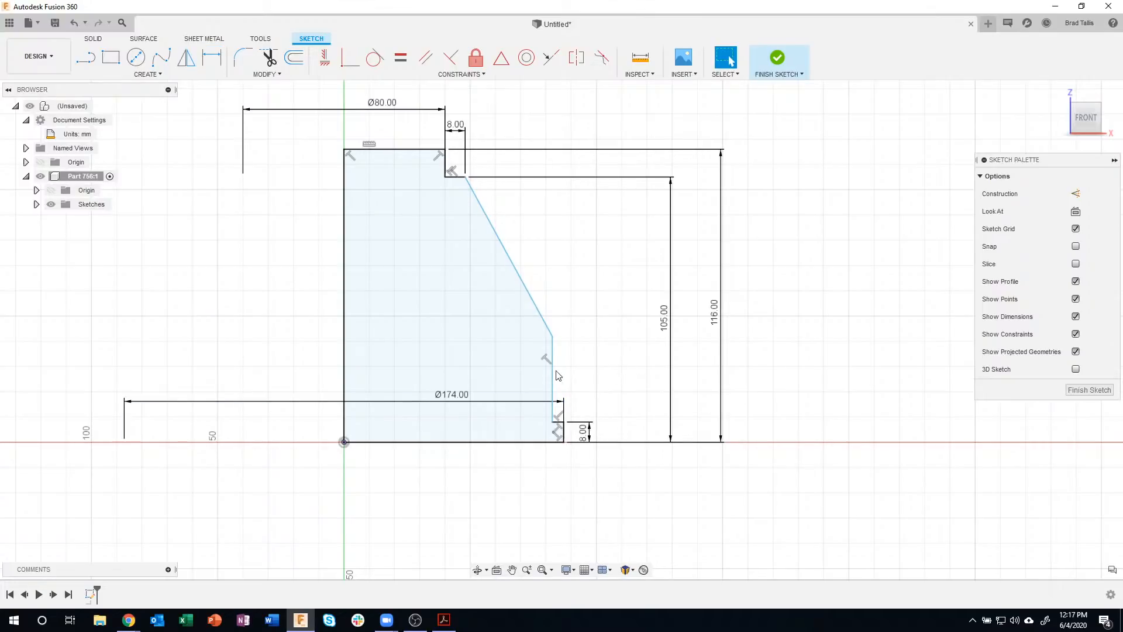
mouse_move(552, 371)
mouse_down()
mouse_move(514, 359)
mouse_move(523, 362)
mouse_up()
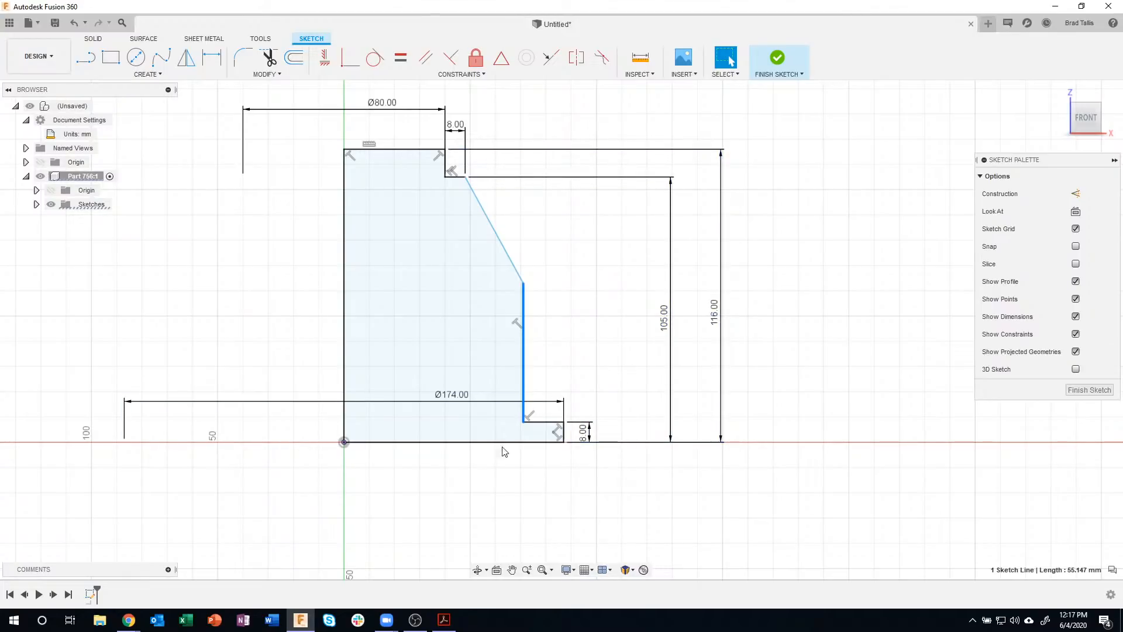
- Set the flange's outer diameter dimension to 240 mm and place it below the profile
click(451, 400)
drag(451, 400, 454, 479)
double_click(455, 476)
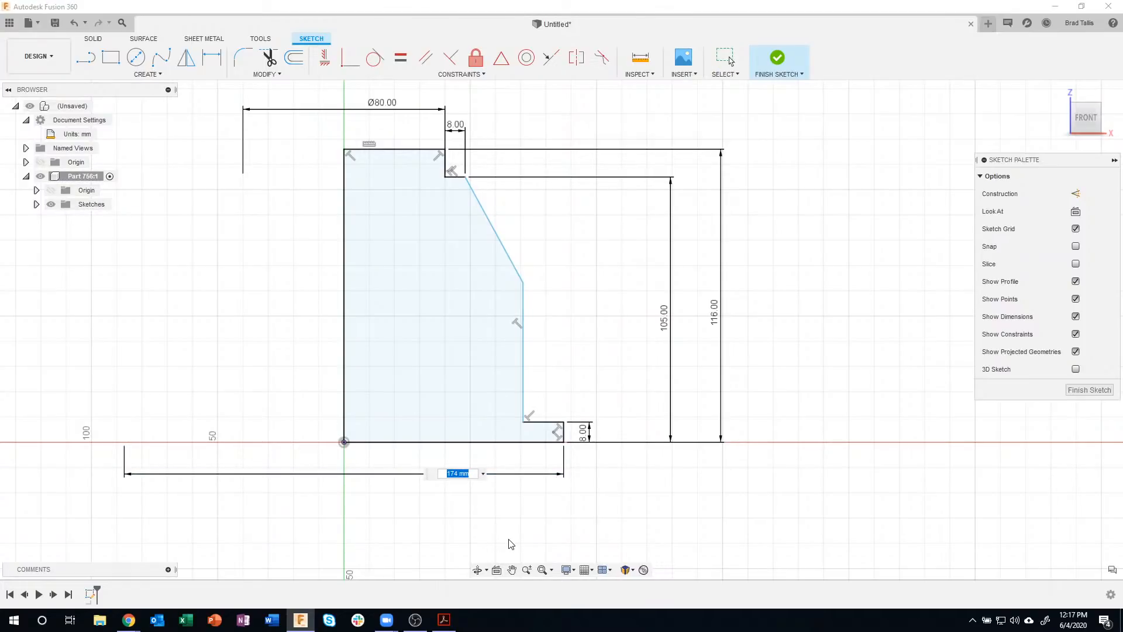
text(240)
key(Return)
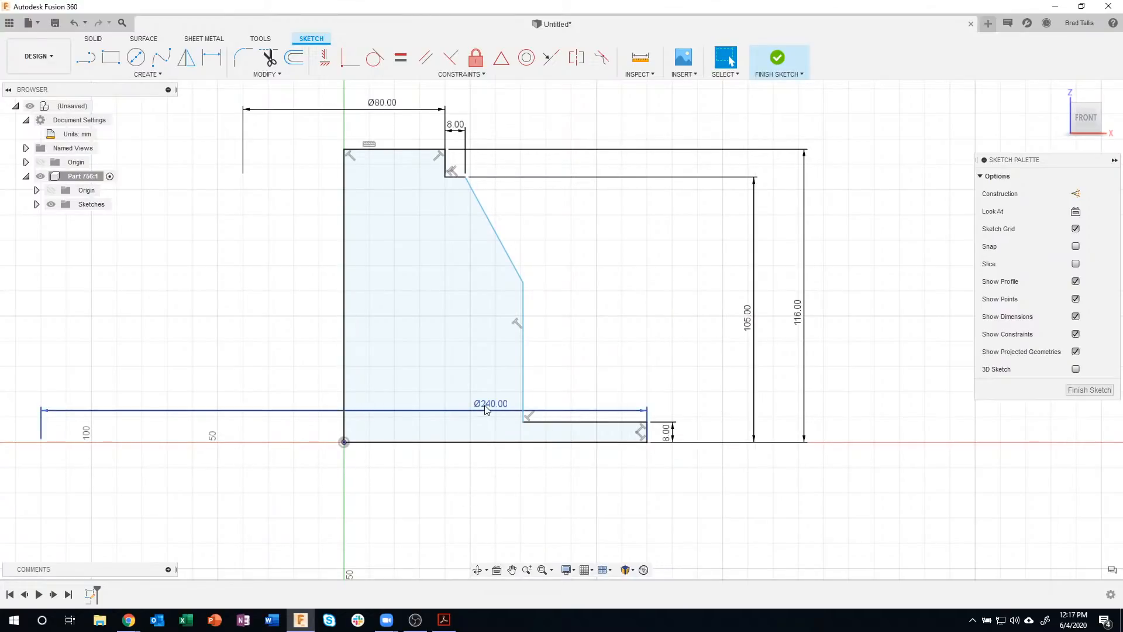
drag(485, 409, 483, 510)
click(211, 57)
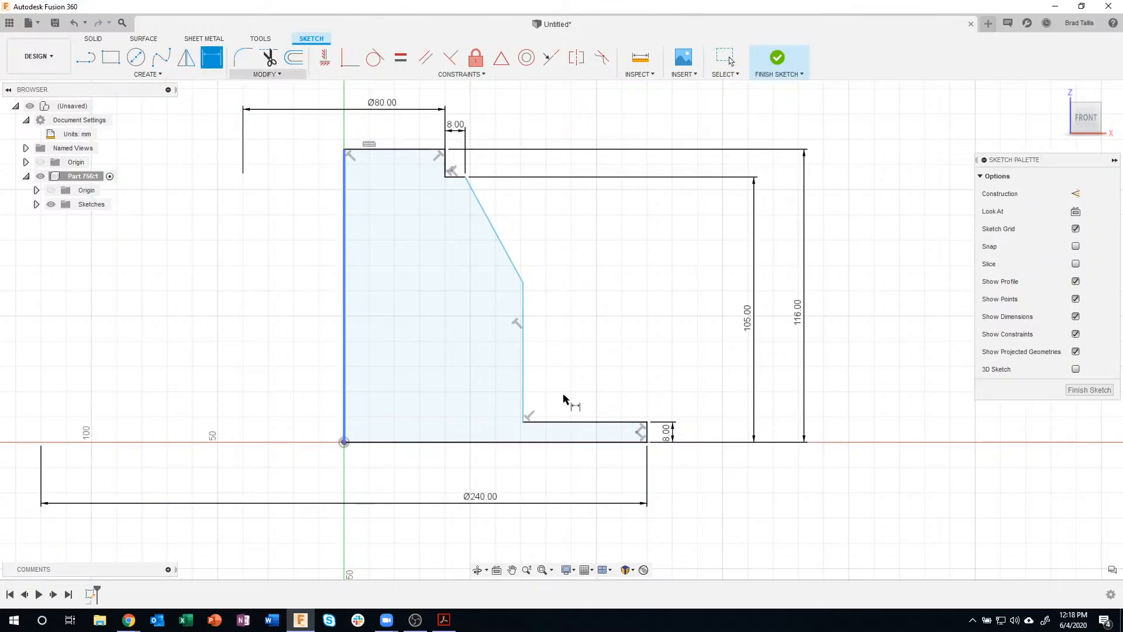
click(523, 395)
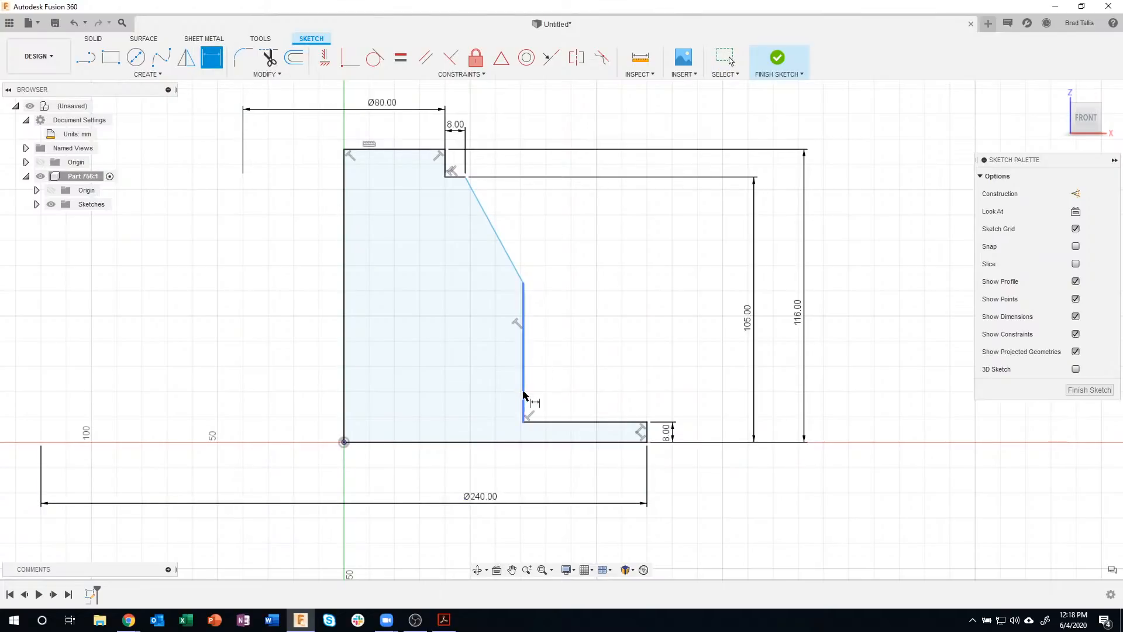
click(345, 413)
right_click(462, 488)
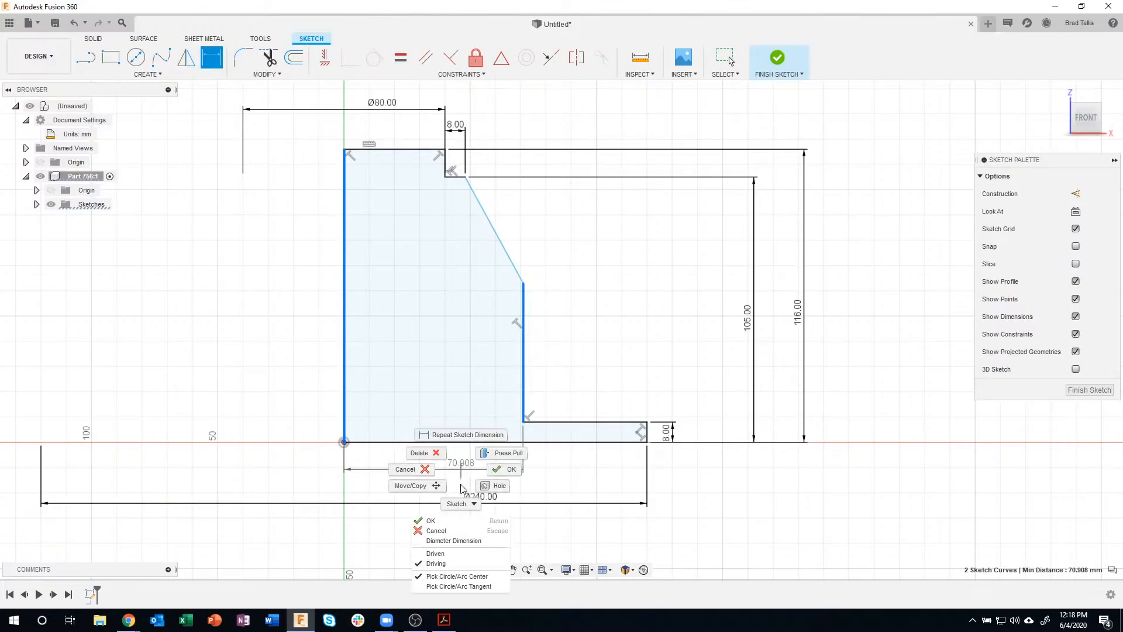
click(462, 541)
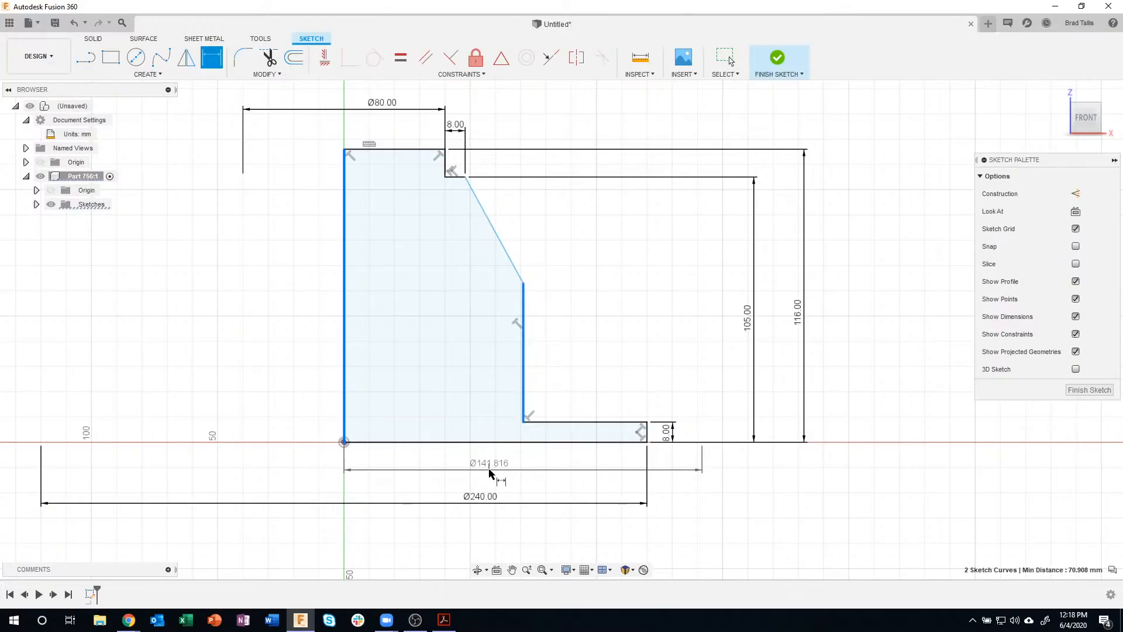
key(Escape)
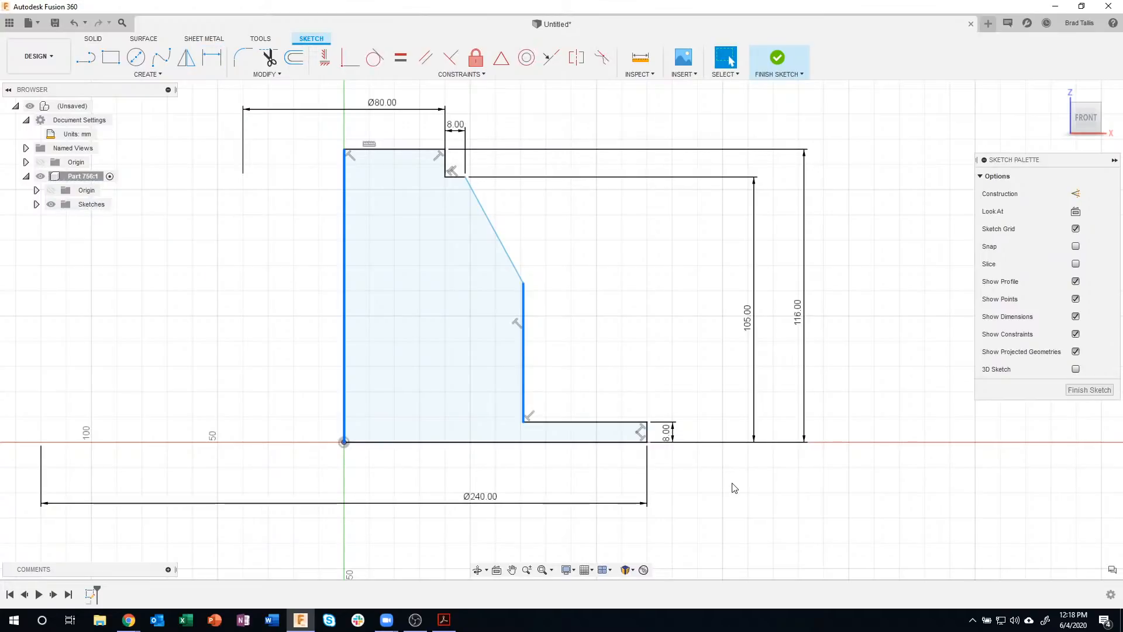
click(735, 488)
- Try a 174 mm diameter dimension by selecting the vertical wall before the centre axis, and undo it
middle_drag(614, 320, 612, 319)
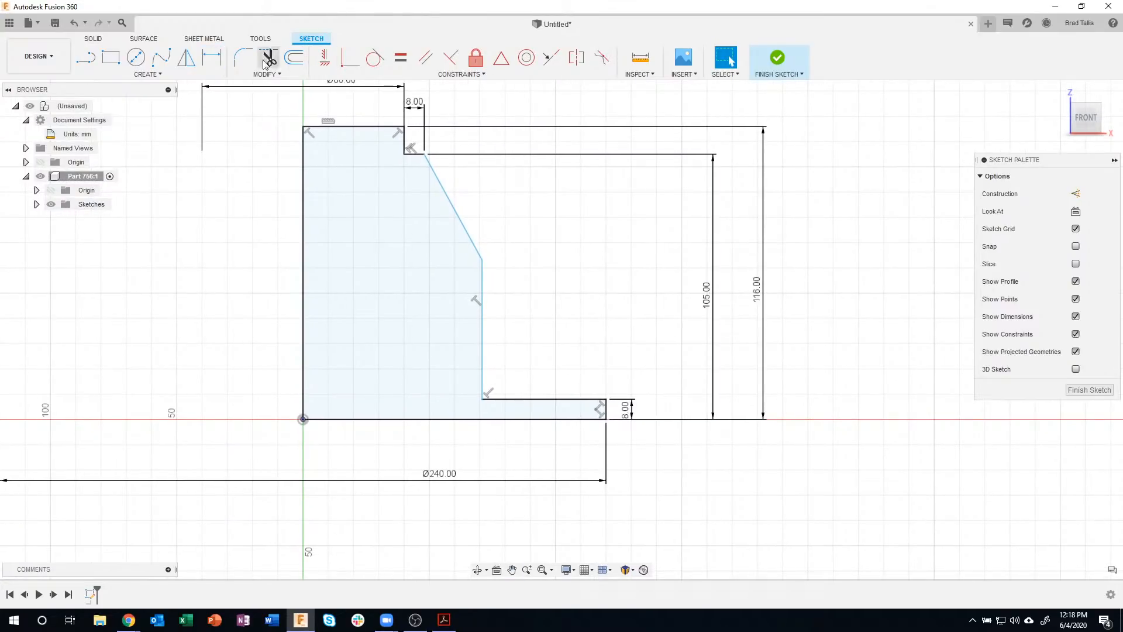
click(212, 57)
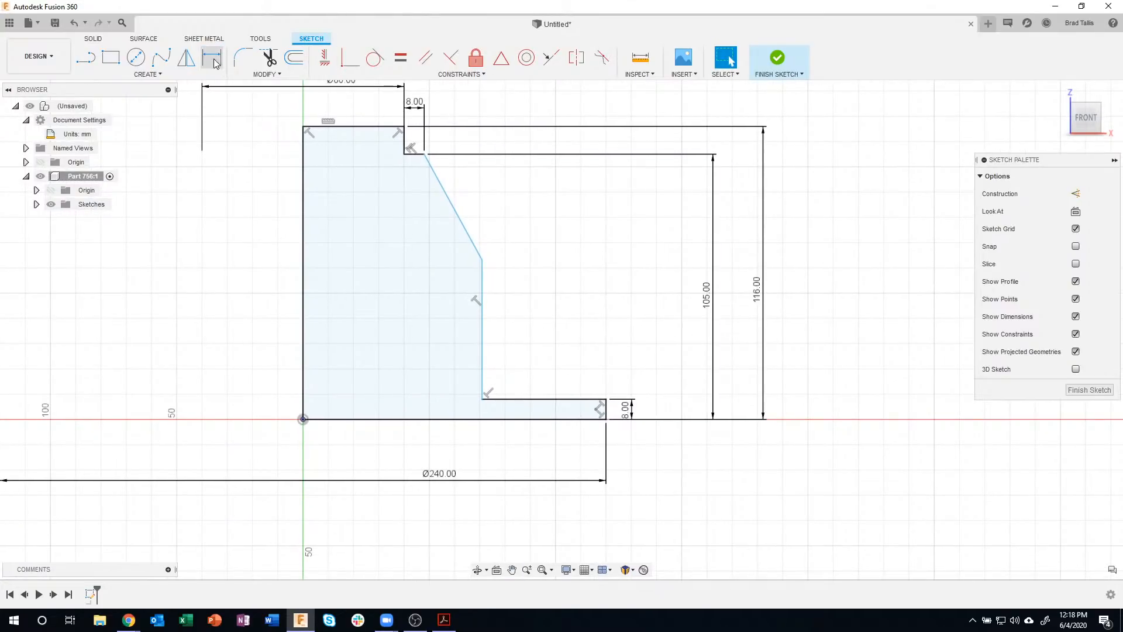
click(484, 376)
click(304, 386)
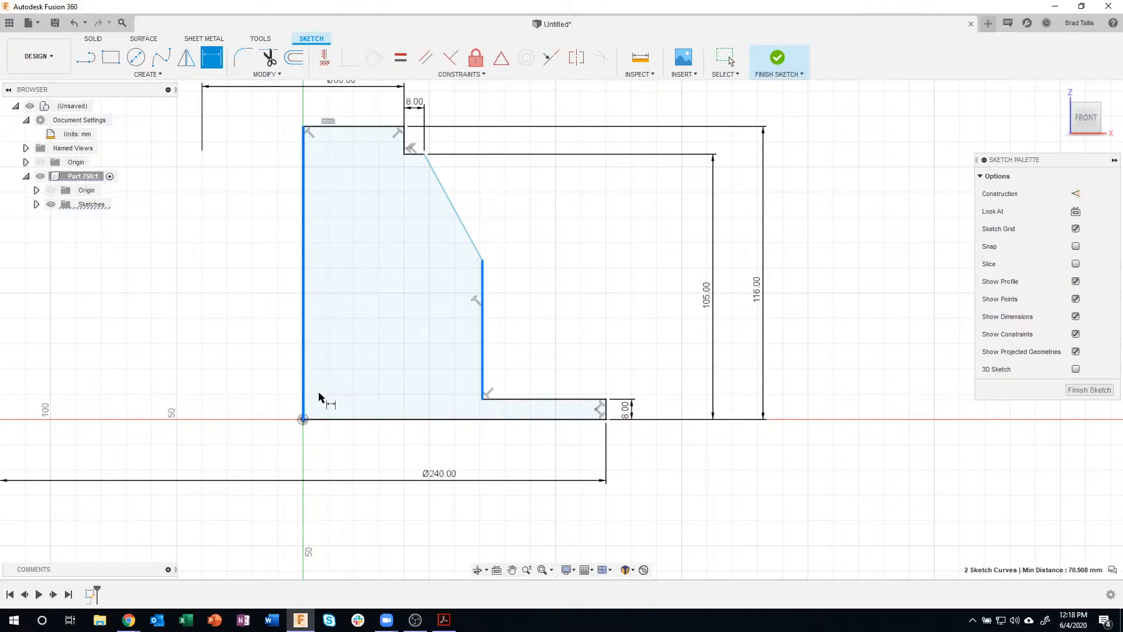
right_click(415, 447)
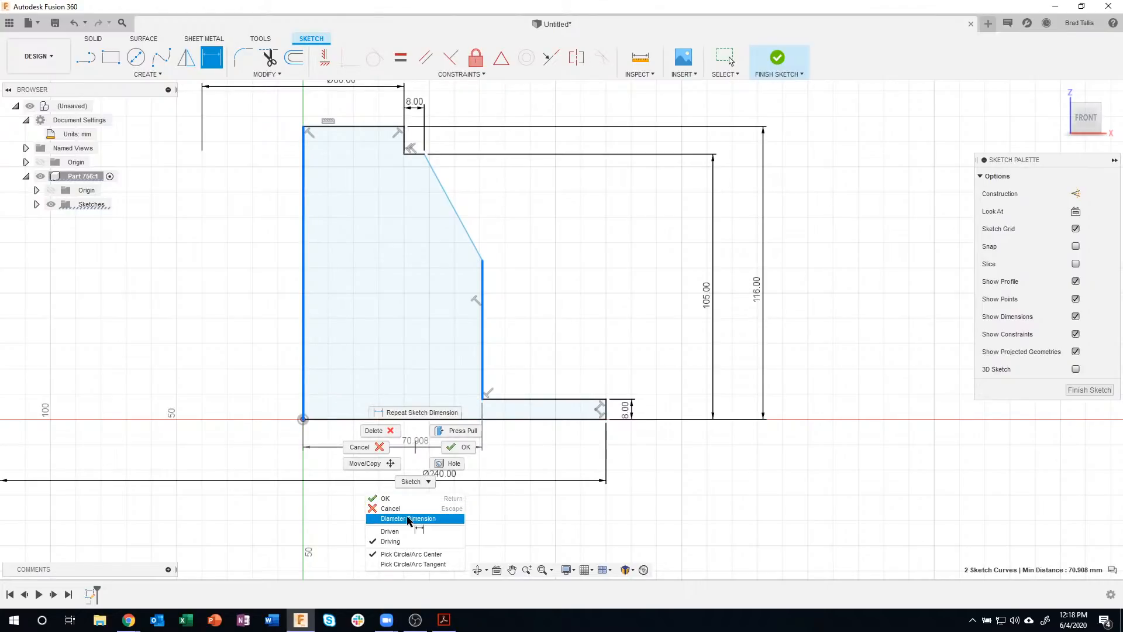
click(409, 518)
click(432, 465)
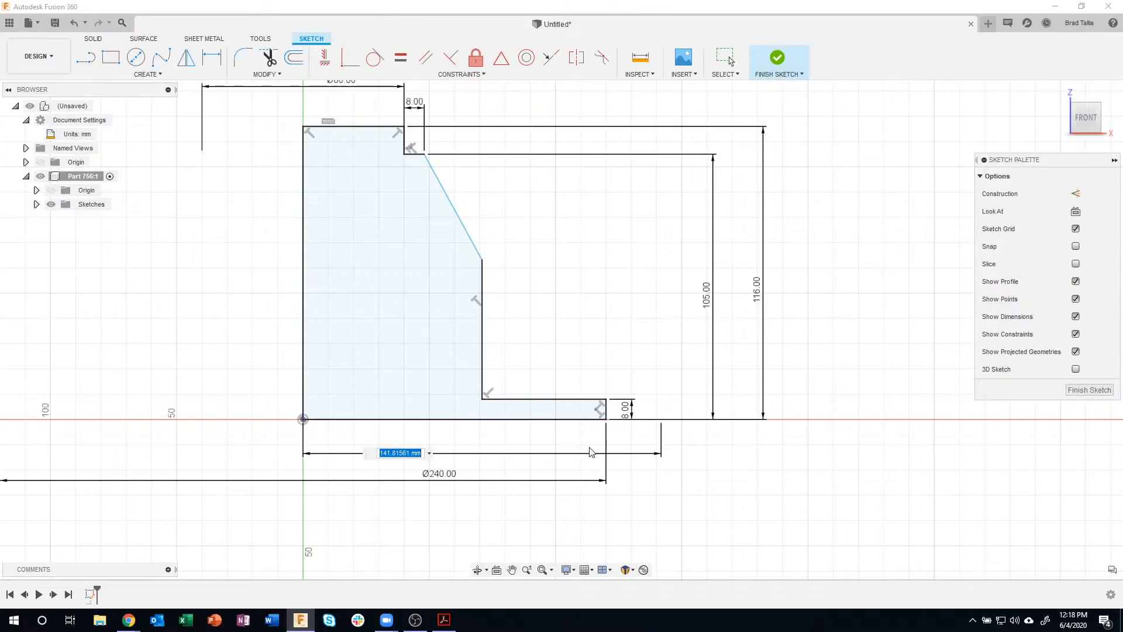
key(BackSpace)
text(174)
key(Return)
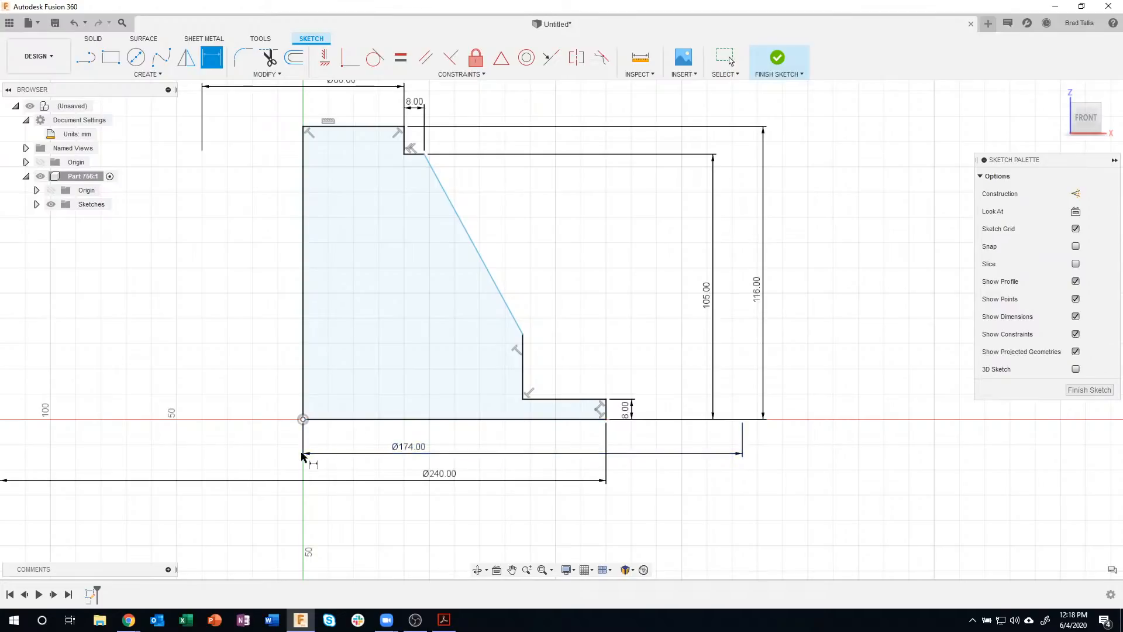
key(Escape)
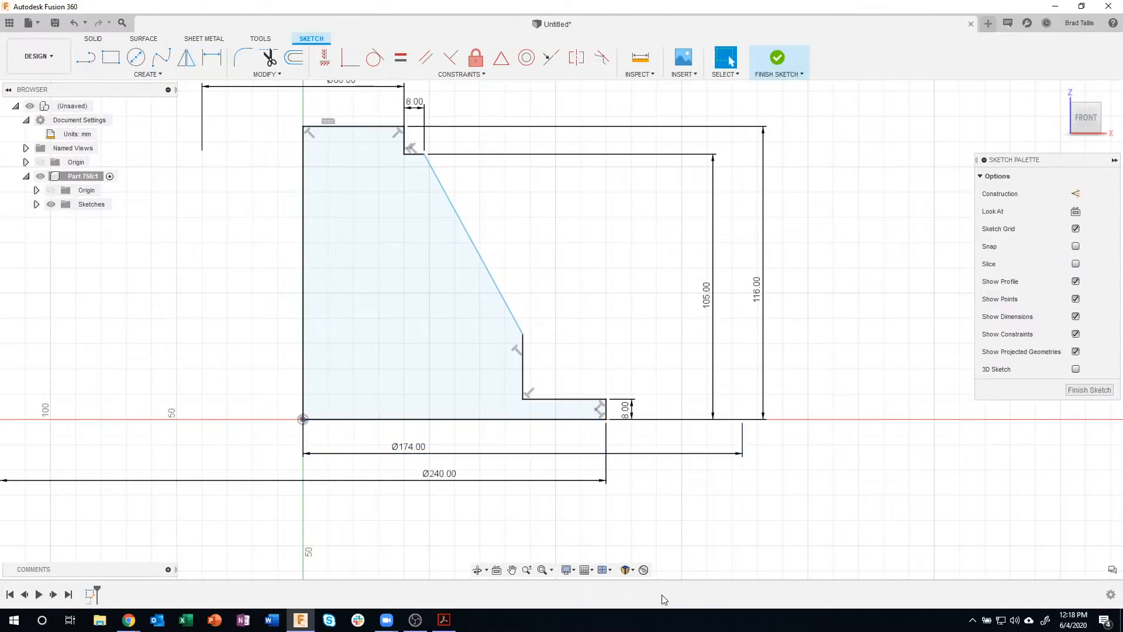
key(ctrl+z)
key(ctrl+z)
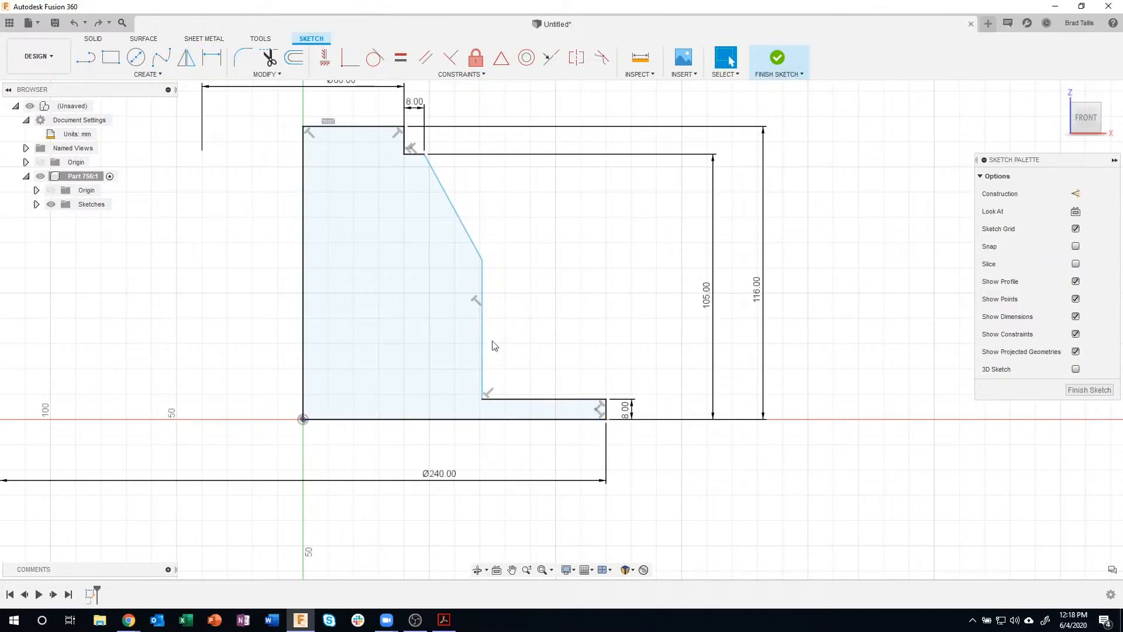
- Dimension the vertical wall as a 174 mm diameter about the centre axis, selecting the axis first
click(212, 57)
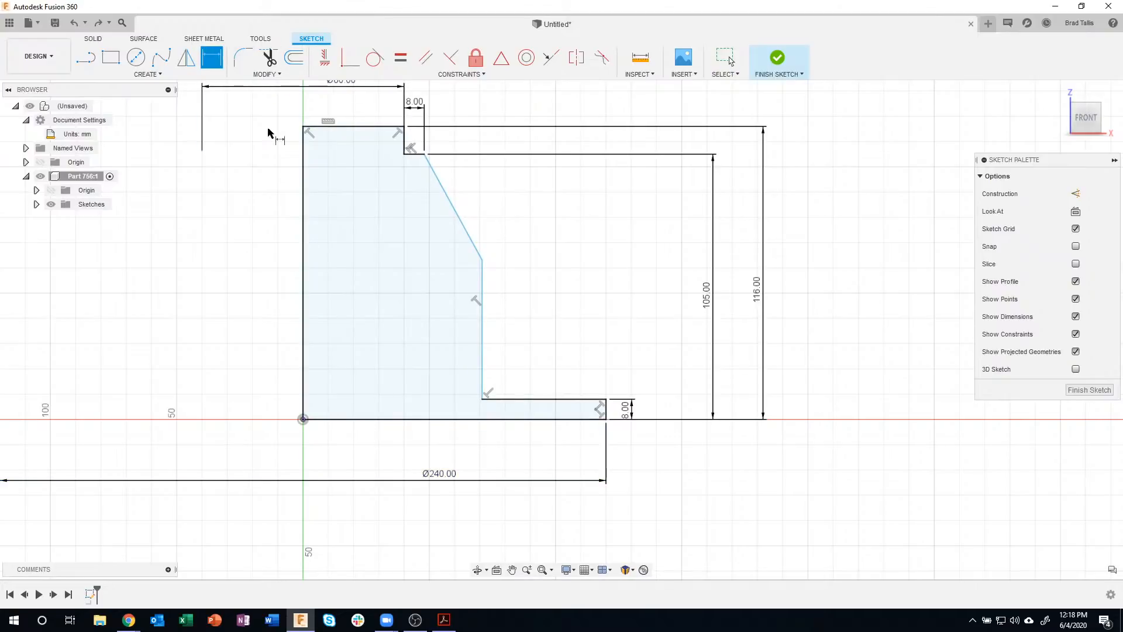
click(304, 381)
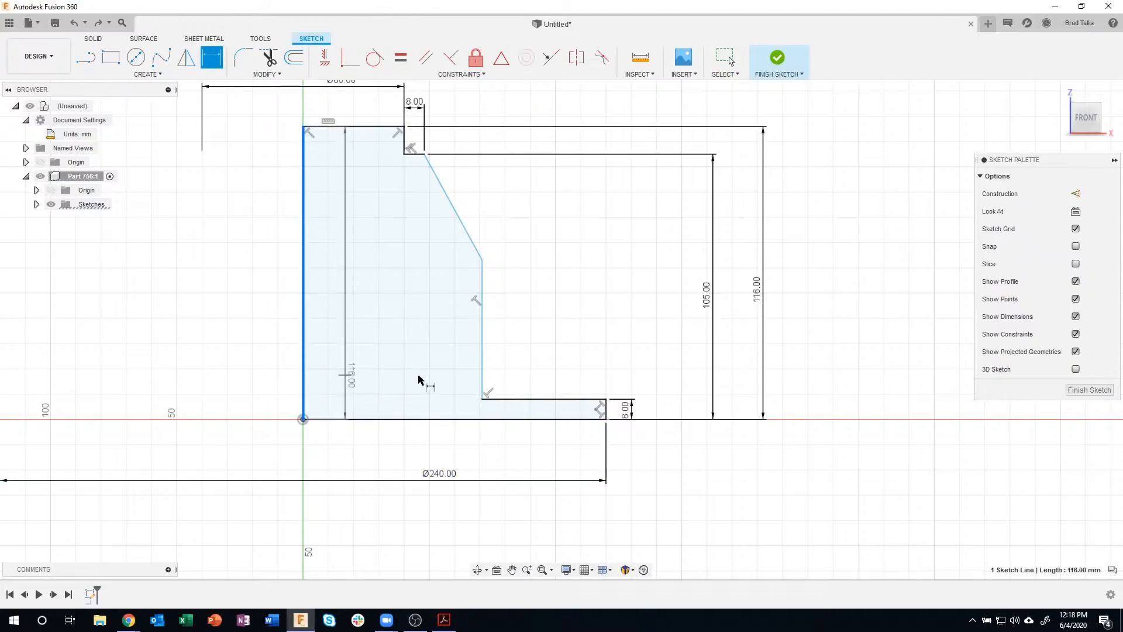
click(482, 374)
right_click(404, 447)
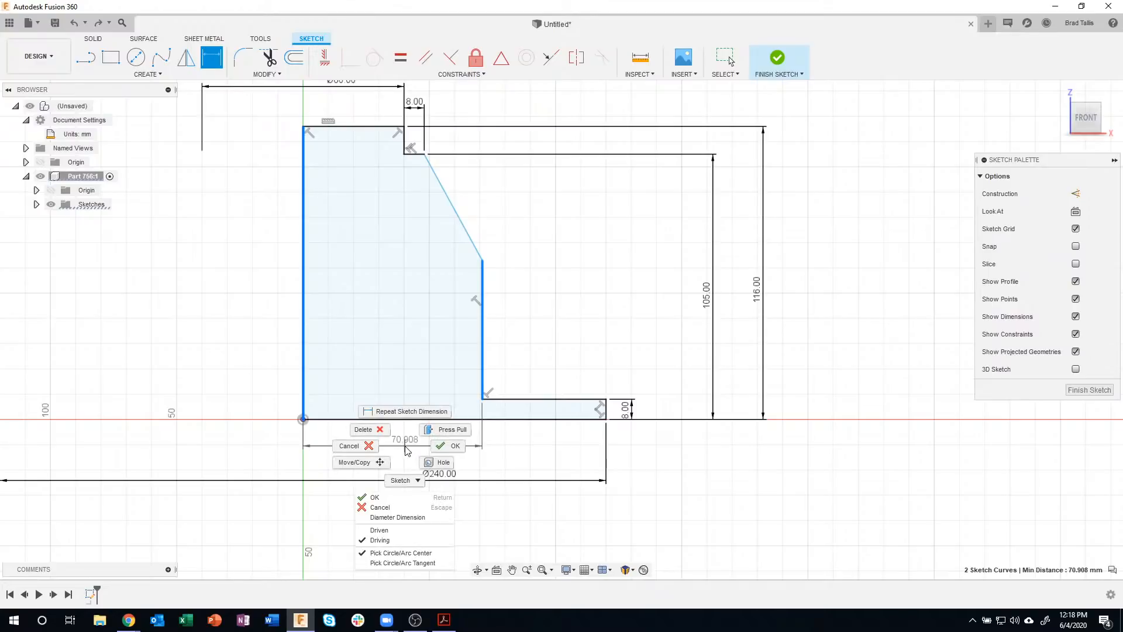
click(402, 518)
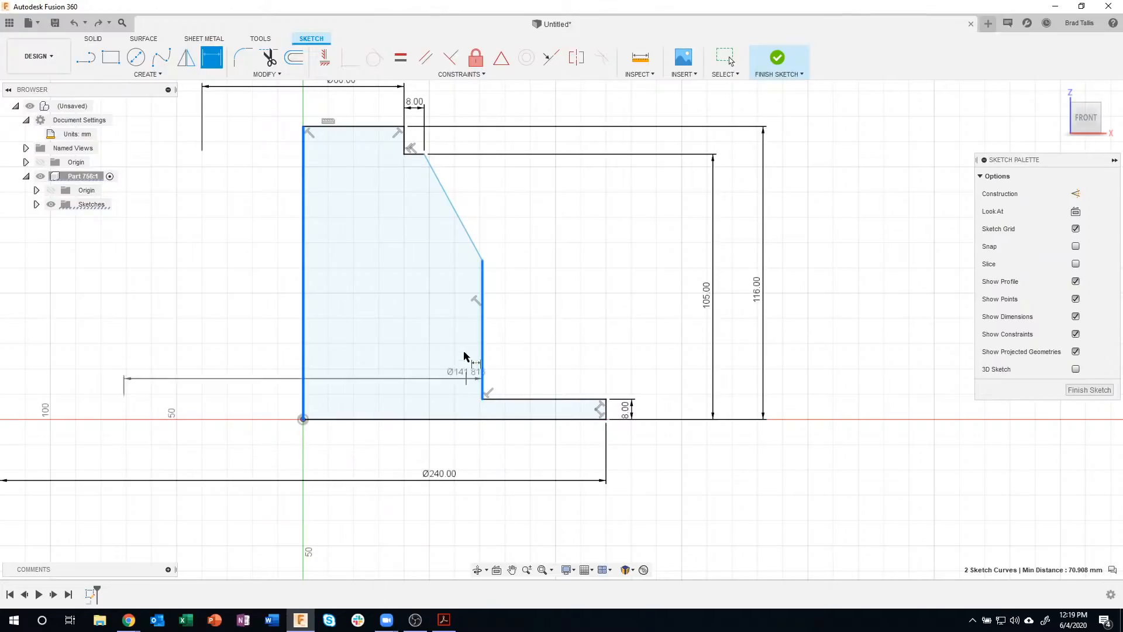
click(376, 452)
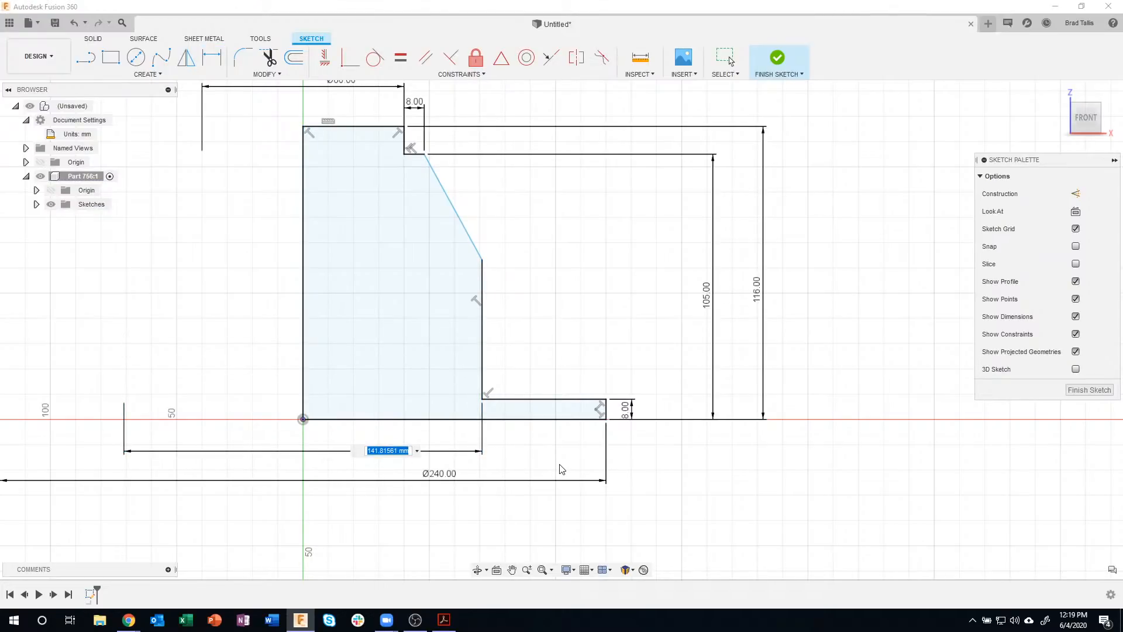
text(174)
key(Return)
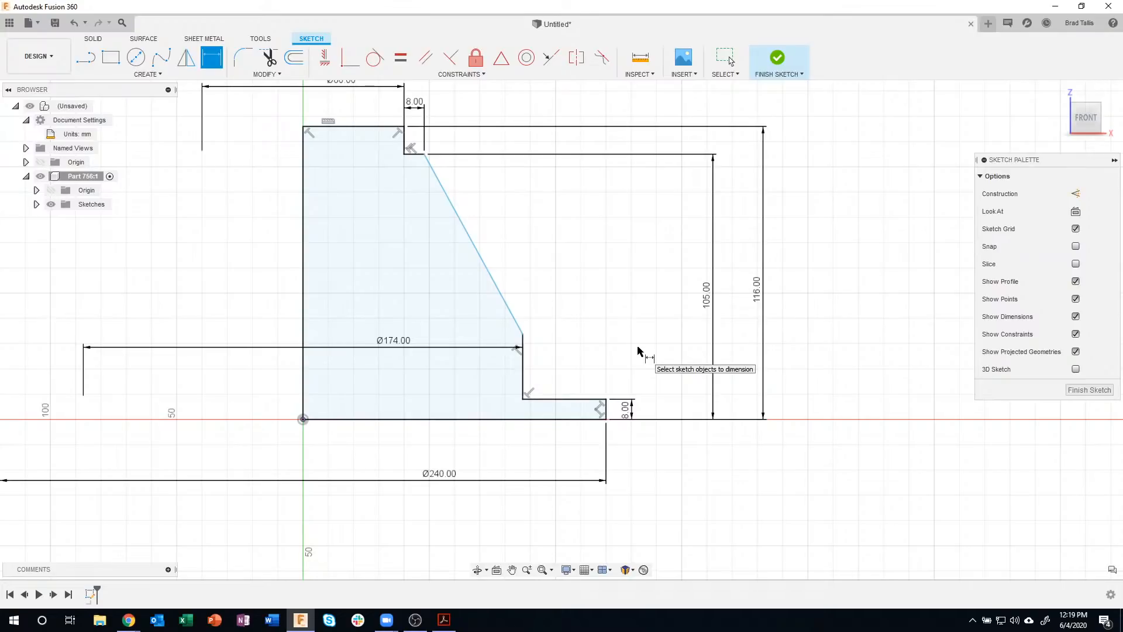
- Check section A-A in the 756.pdf drawing, then in Fusion 360 dimension the slanted line's lower endpoint 66.8 mm above the base line
click(444, 619)
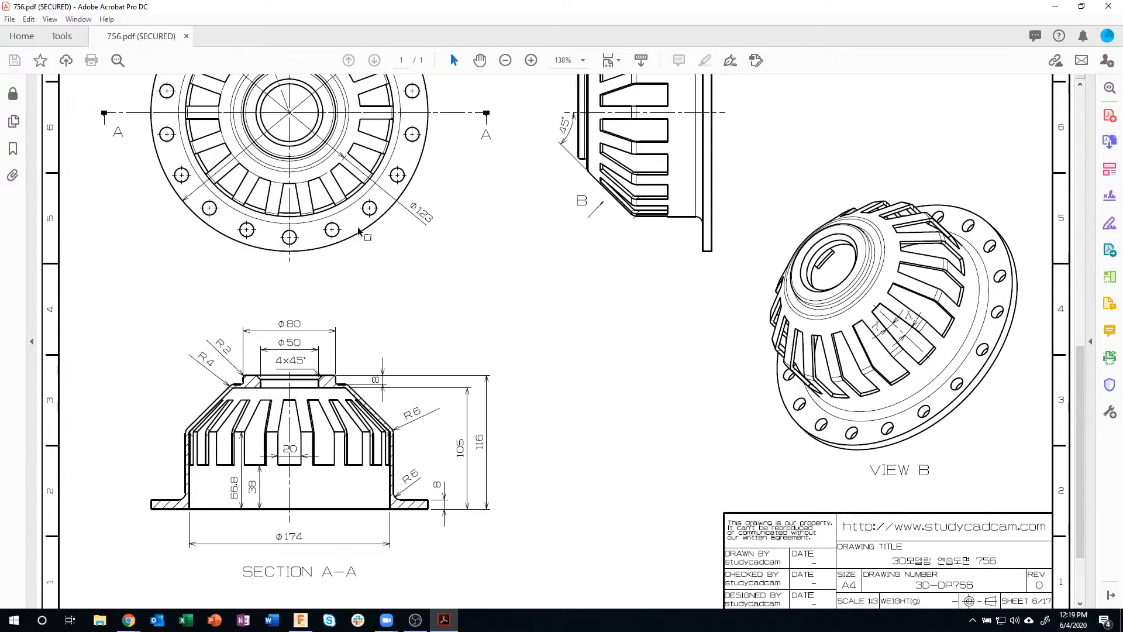
click(300, 619)
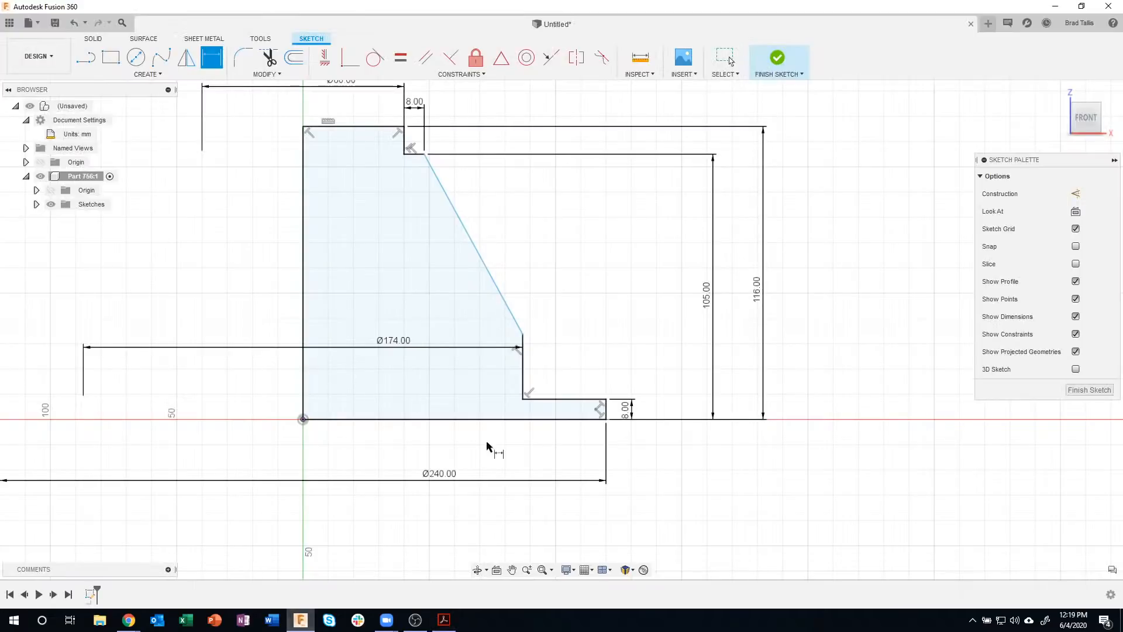
click(523, 335)
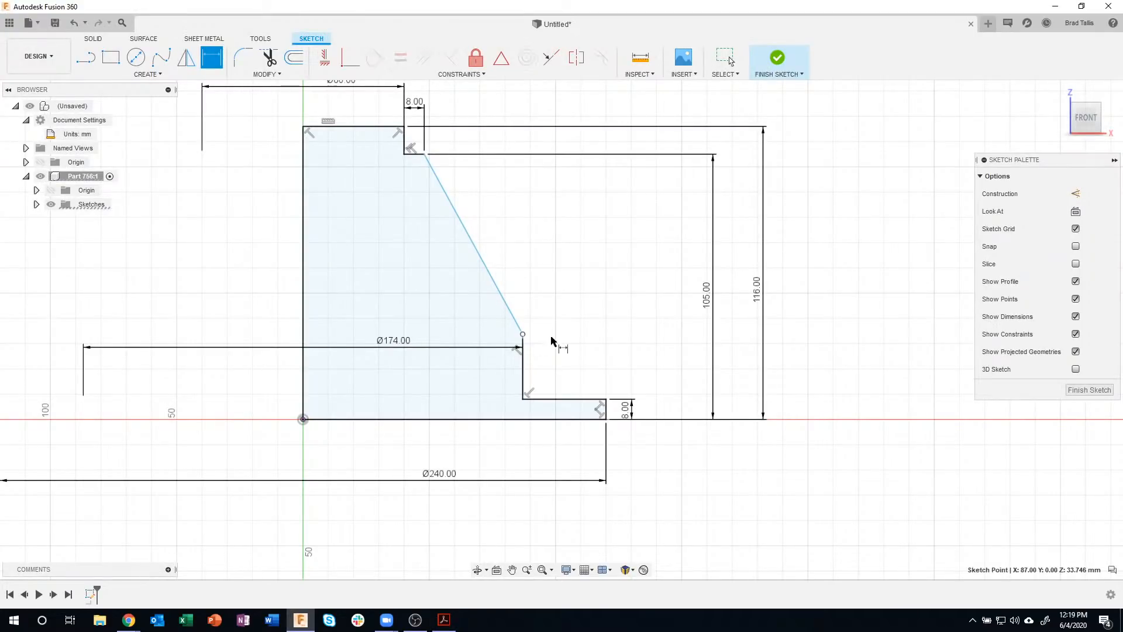
click(602, 420)
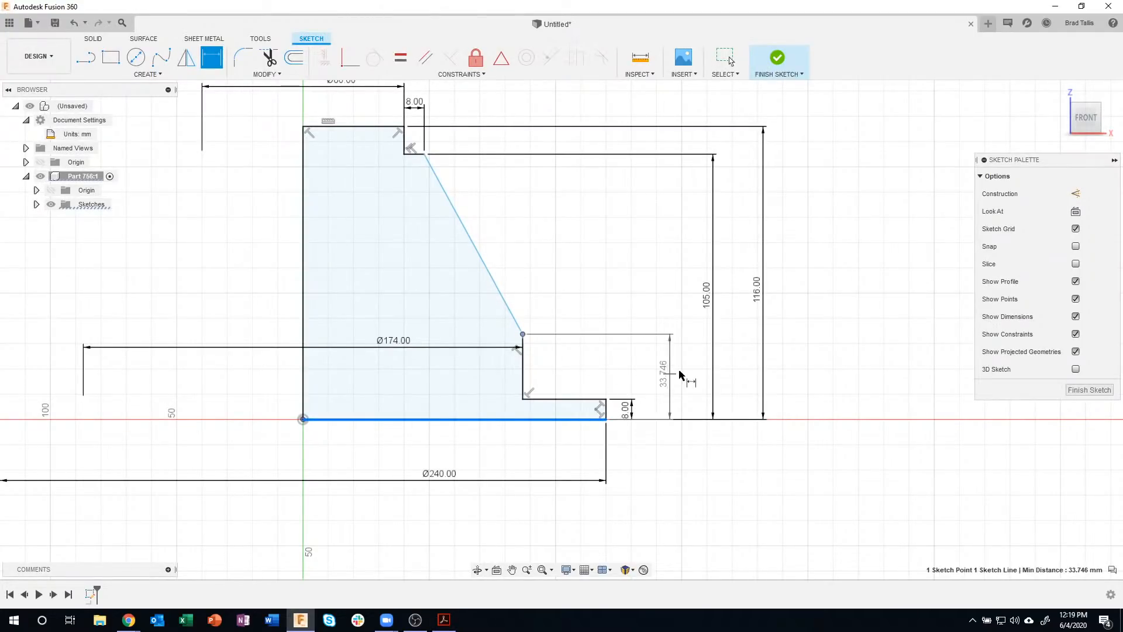
click(682, 374)
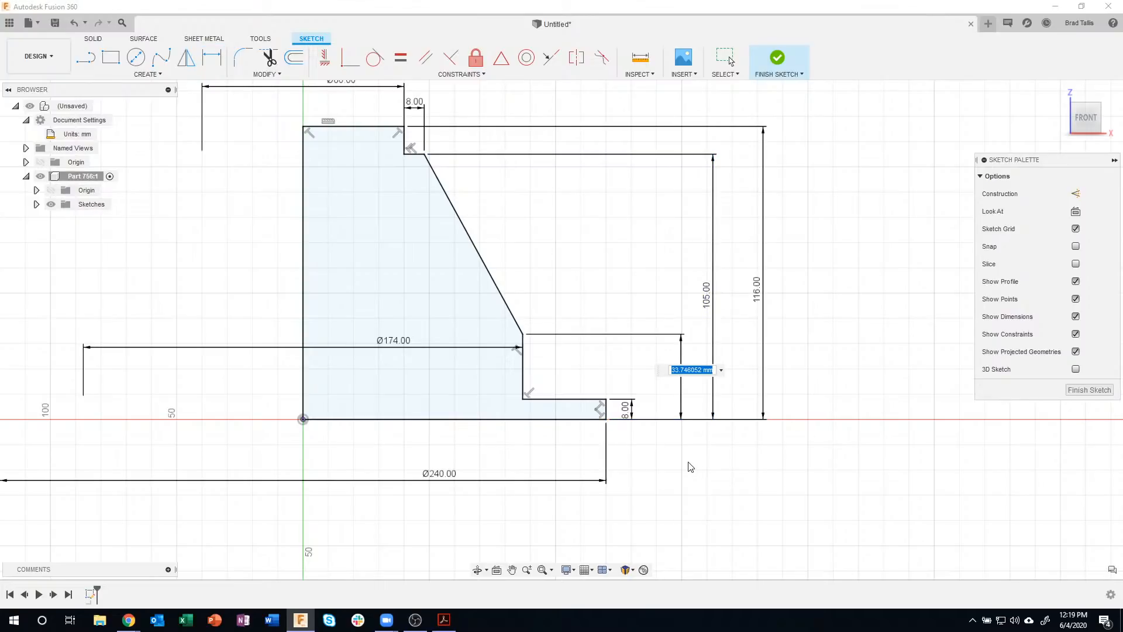
text(66.8)
key(Return)
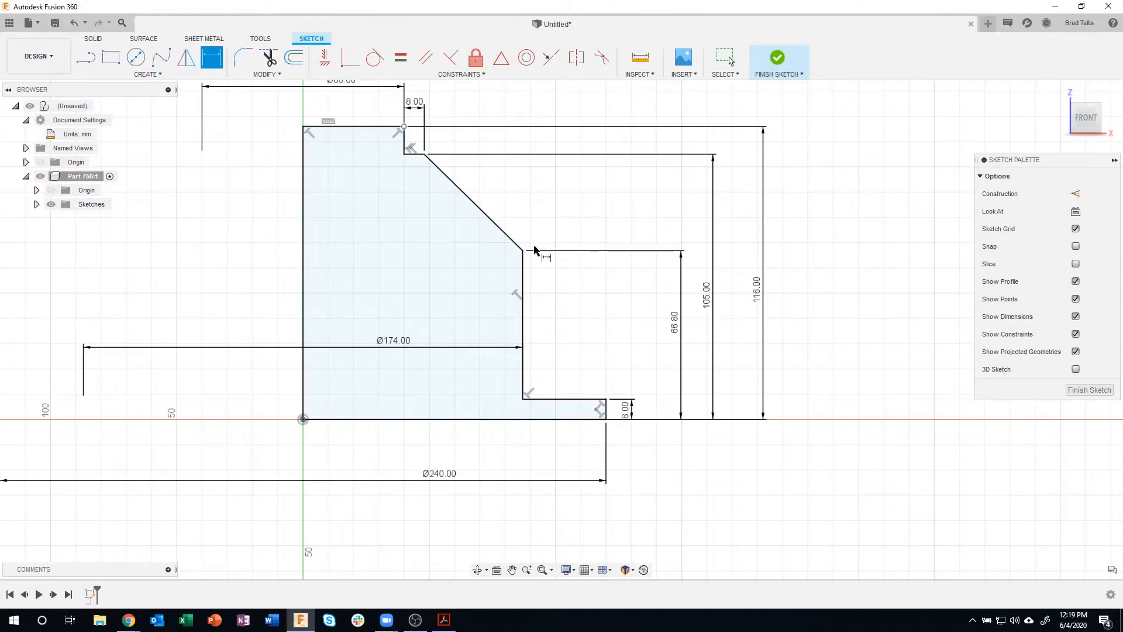
- Review section A-A in the 756.pdf drawing, return to the Fusion 360 sketch and show the component's sketches in the browser
click(443, 619)
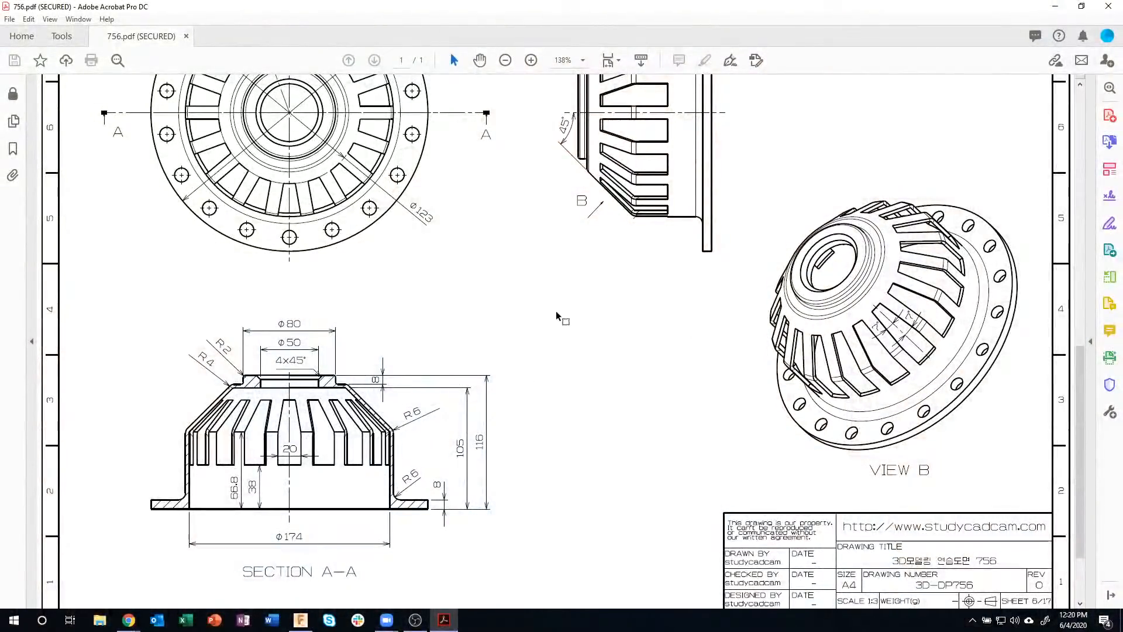
click(300, 620)
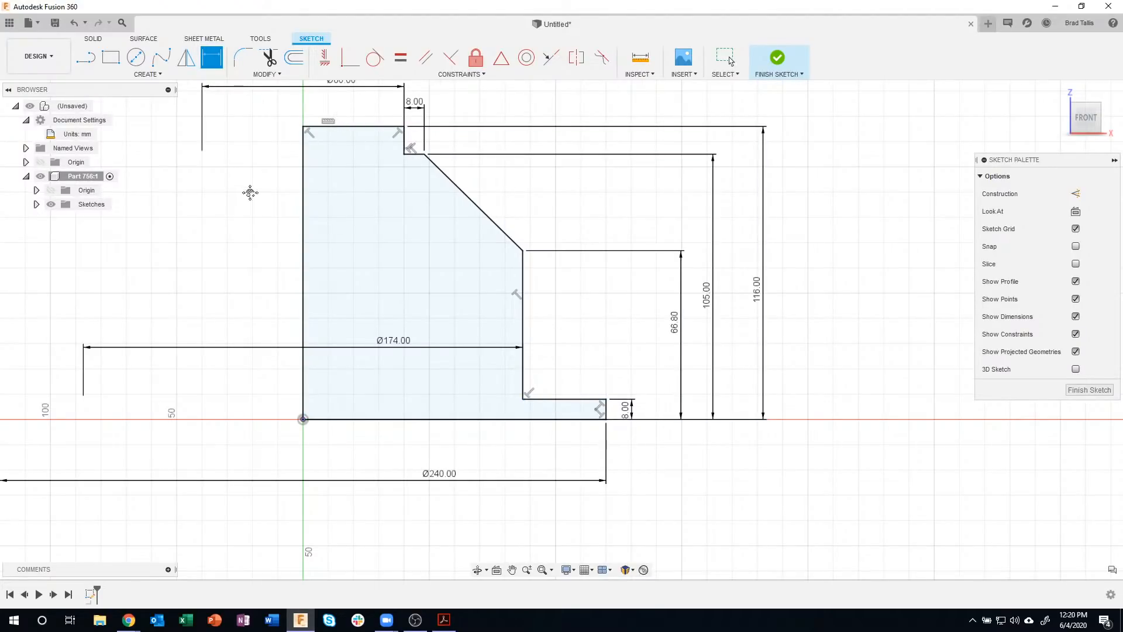
middle_drag(250, 193, 286, 246)
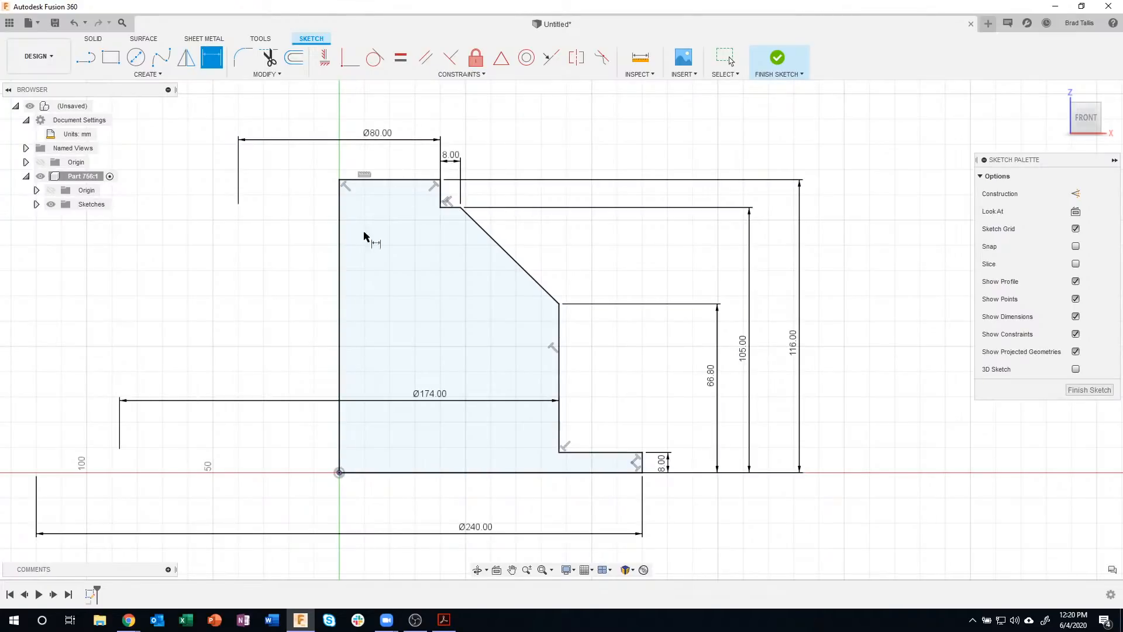
click(36, 205)
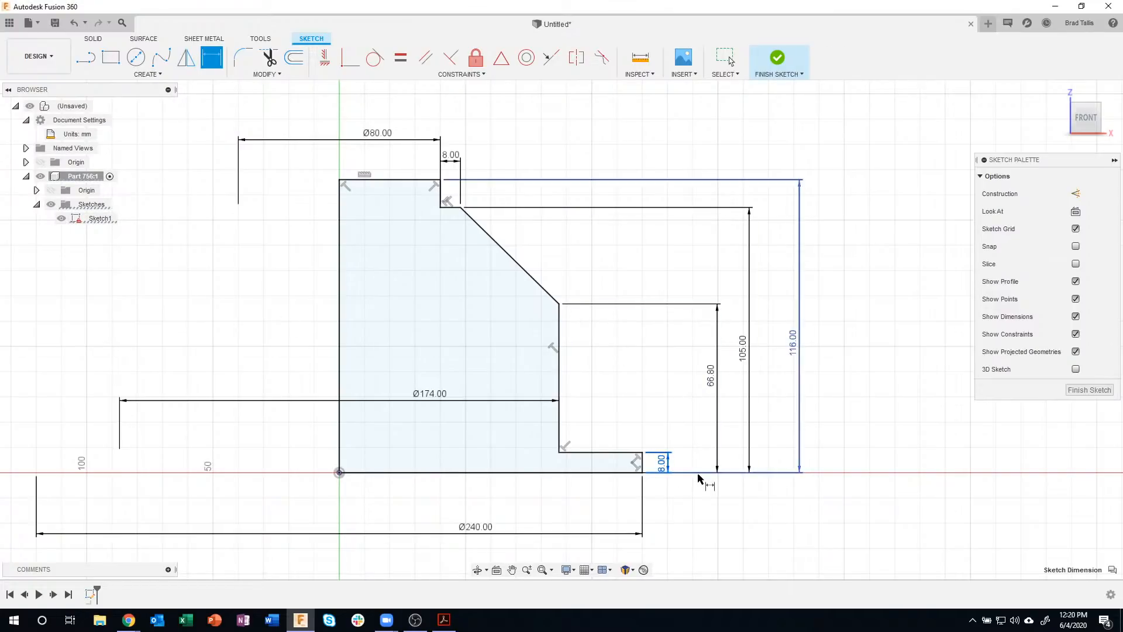
- Remove the flange thickness dimension and dimension the flange's outer vertical edge again as 8 mm
key(ctrl+z)
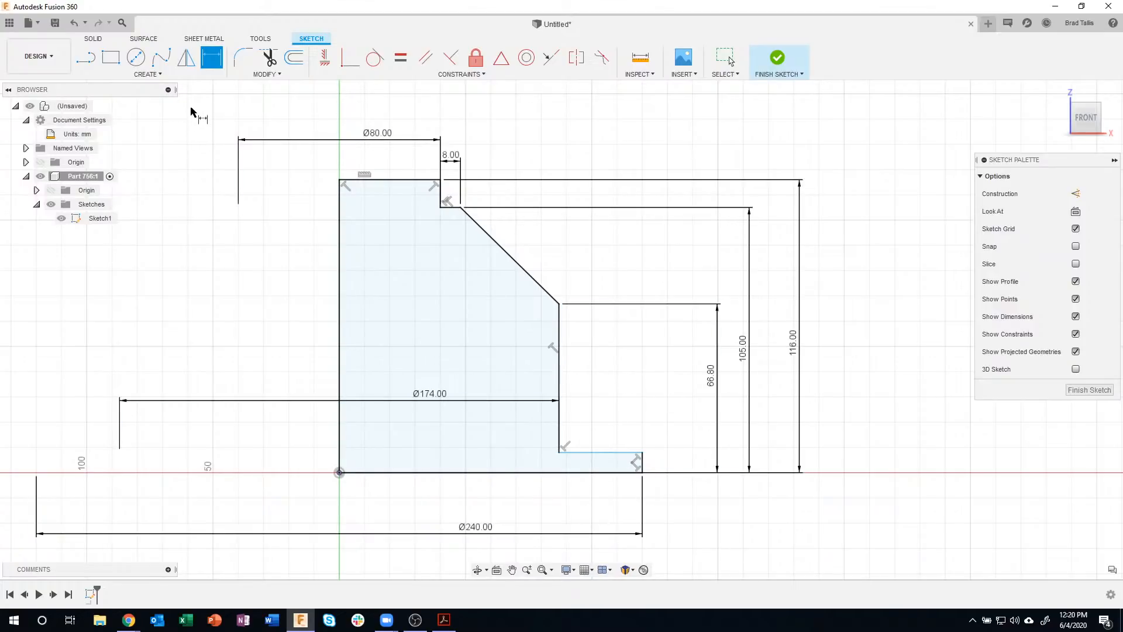
click(643, 462)
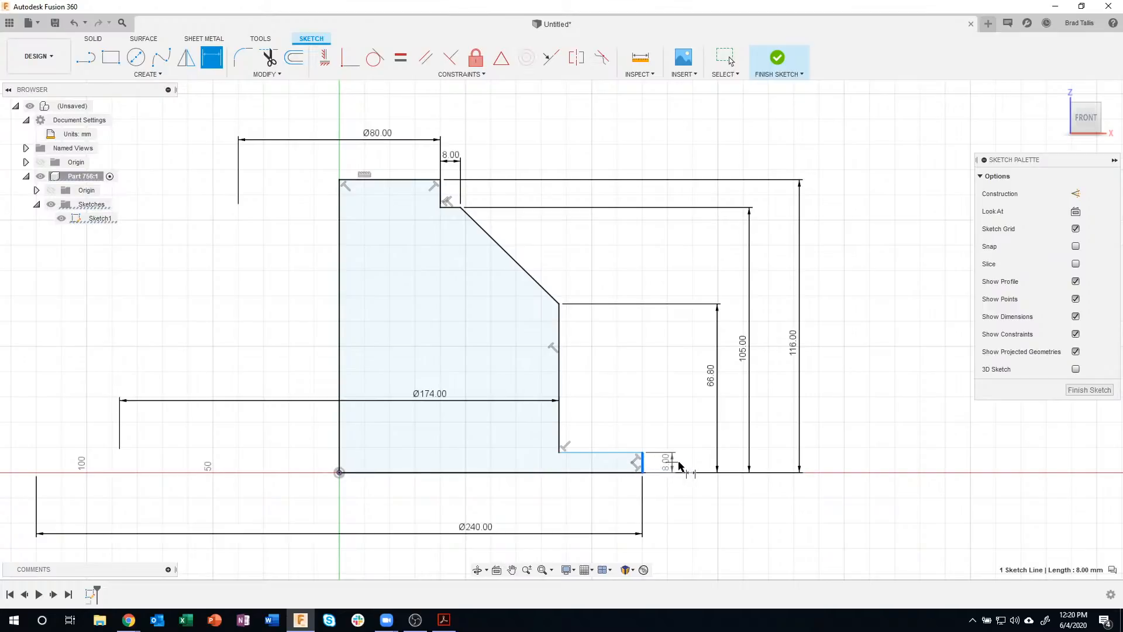
click(683, 460)
key(Escape)
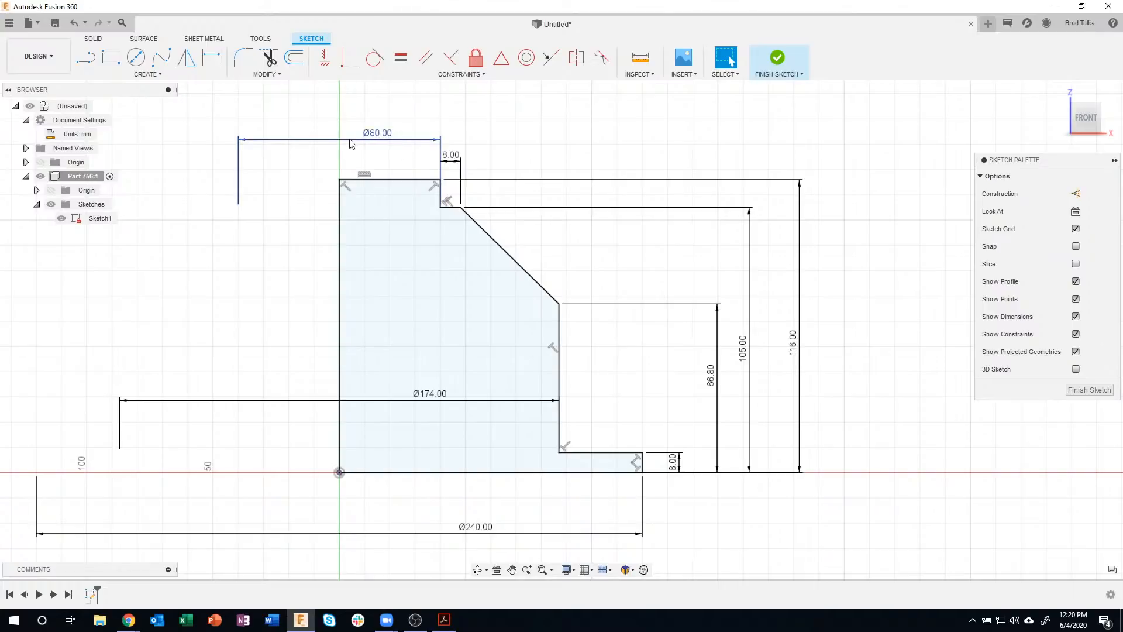
click(338, 210)
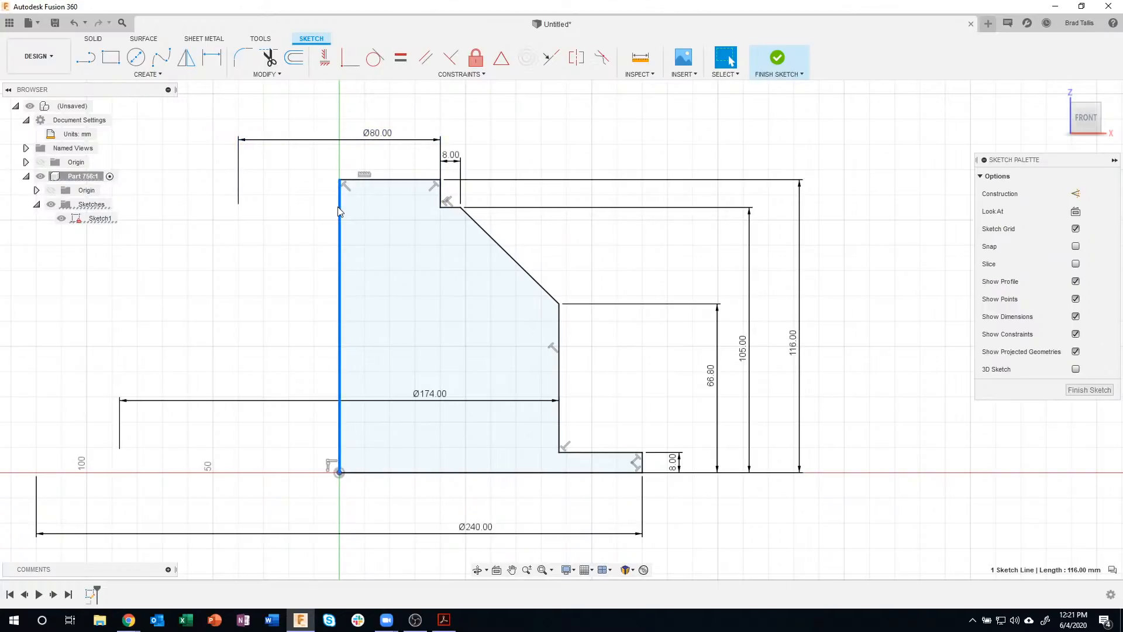
click(443, 198)
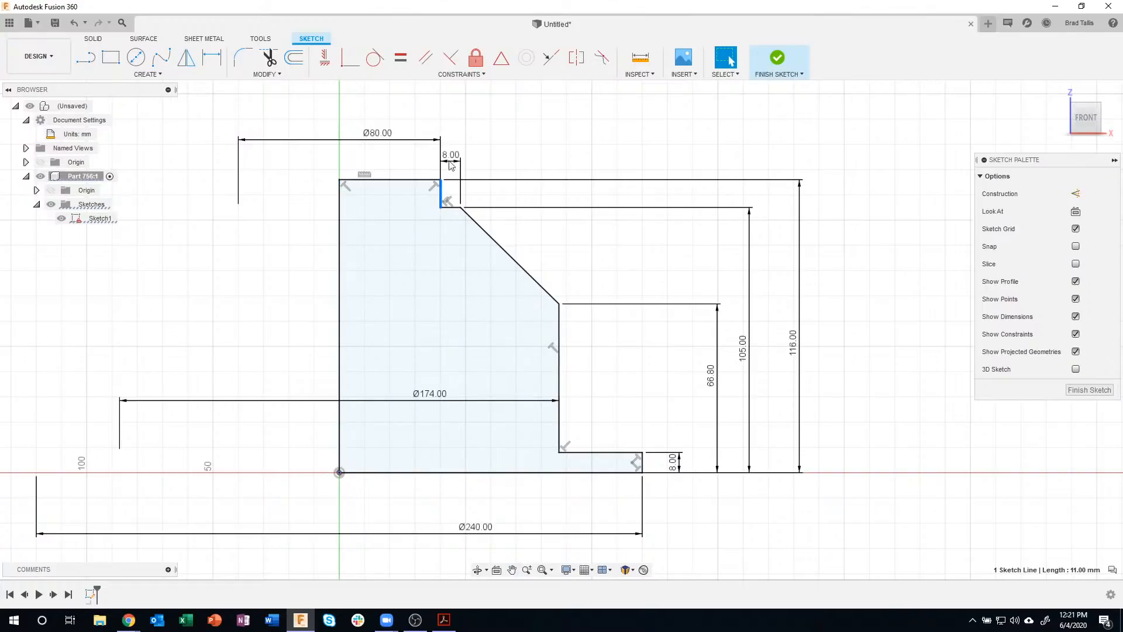
right_click(388, 162)
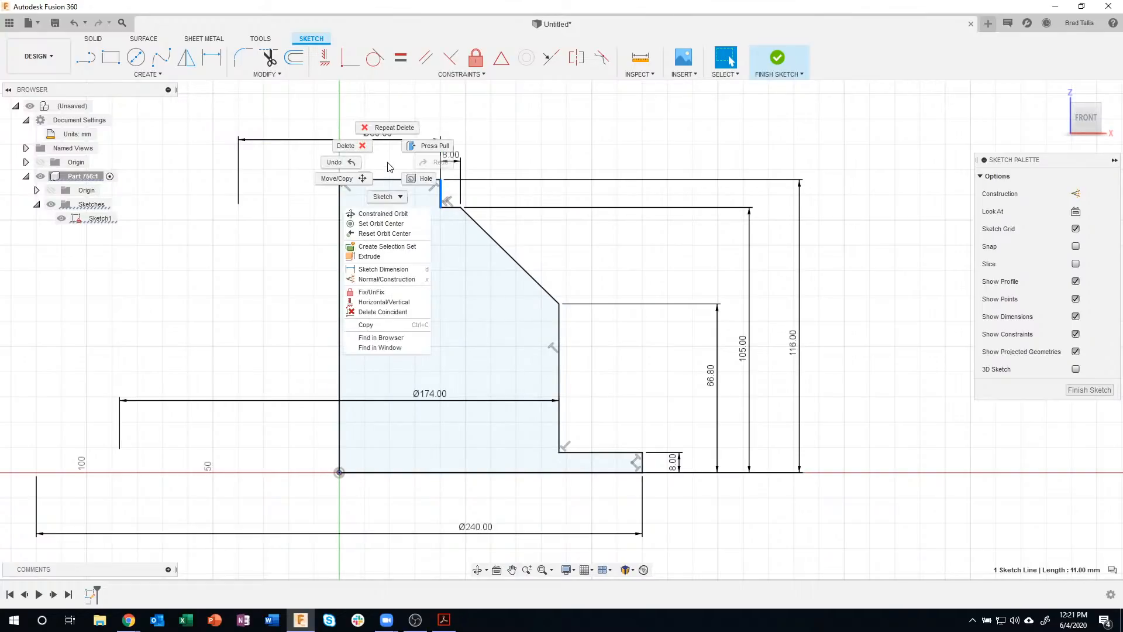
click(294, 181)
key(d)
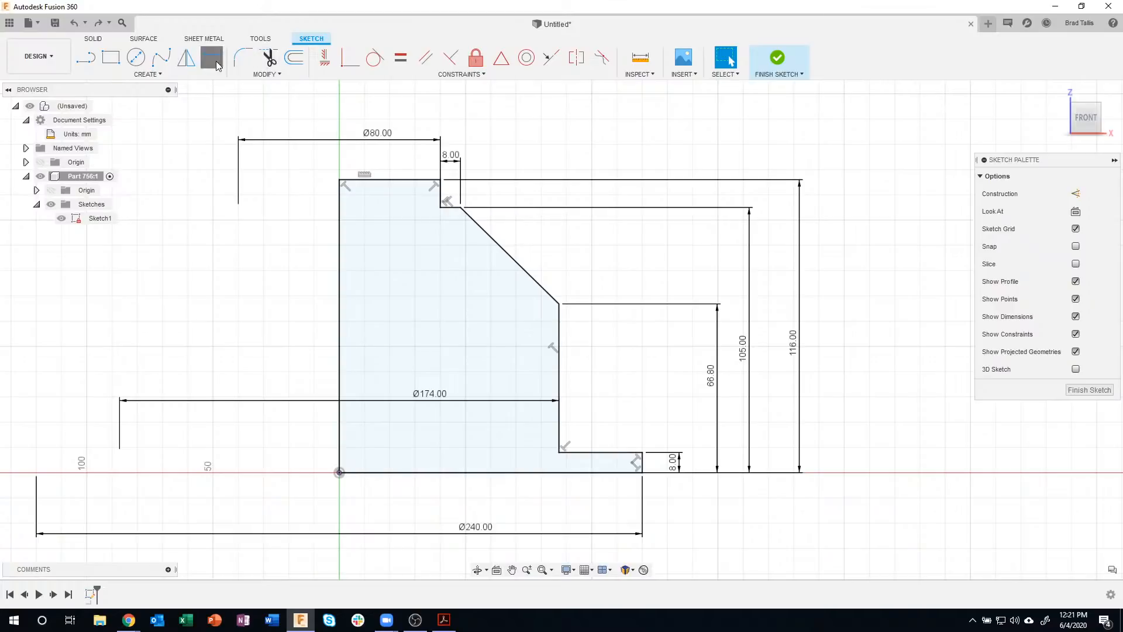
click(340, 213)
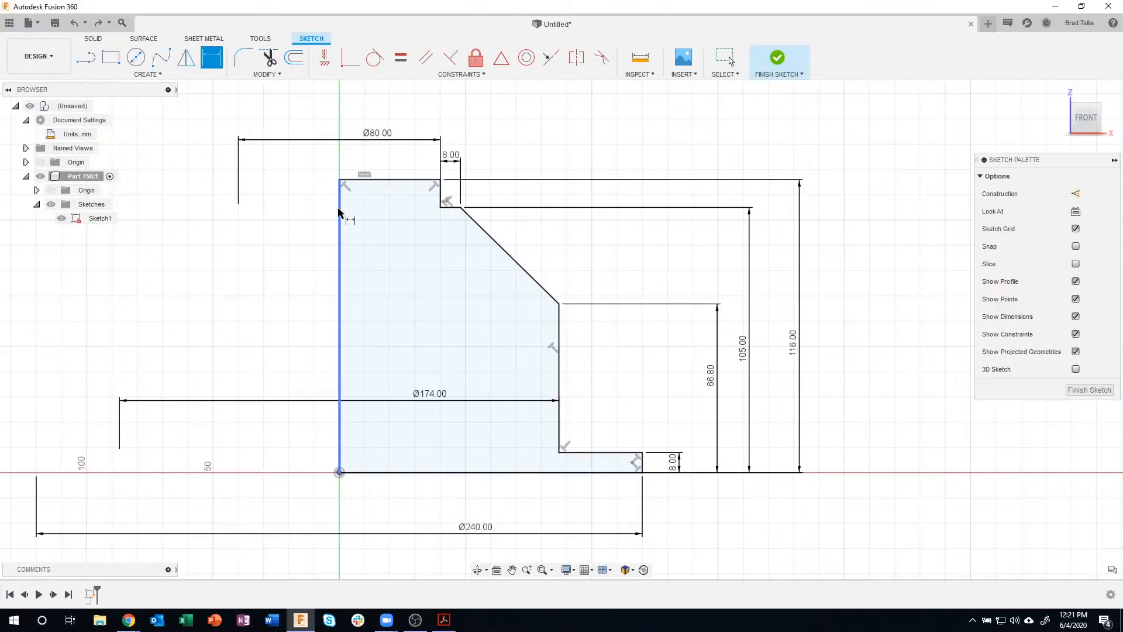
click(442, 198)
right_click(393, 167)
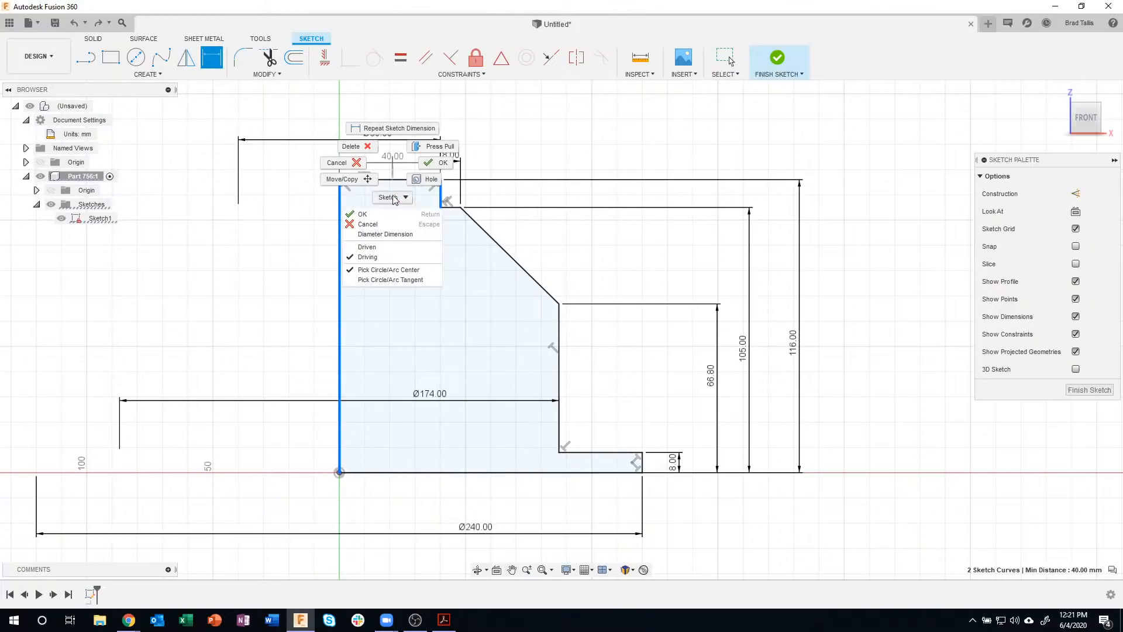
click(395, 235)
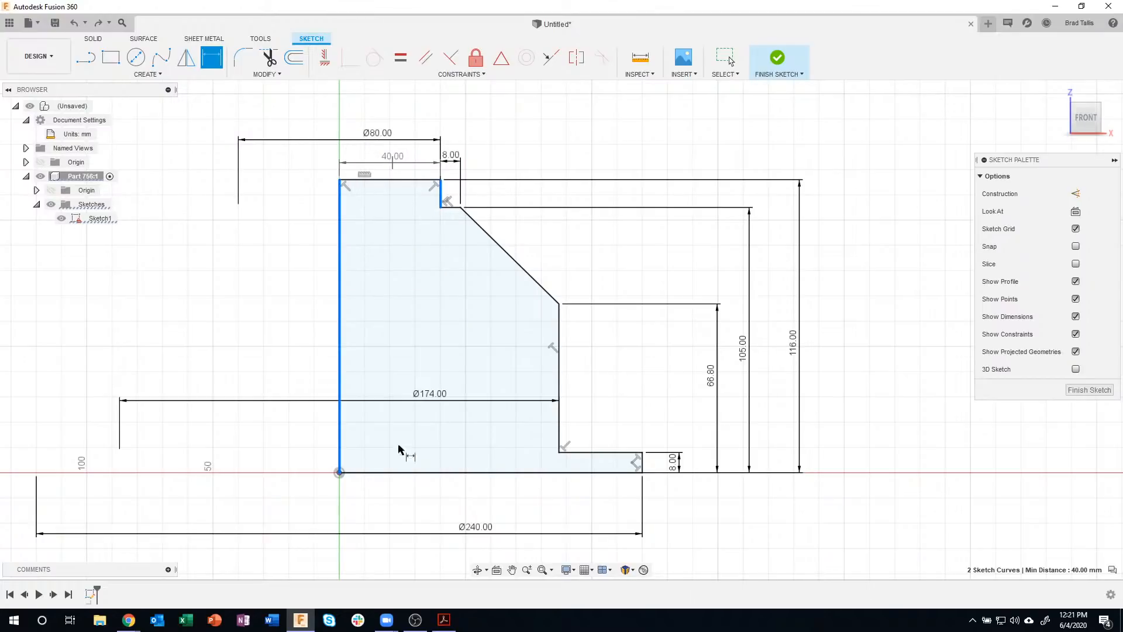
key(Escape)
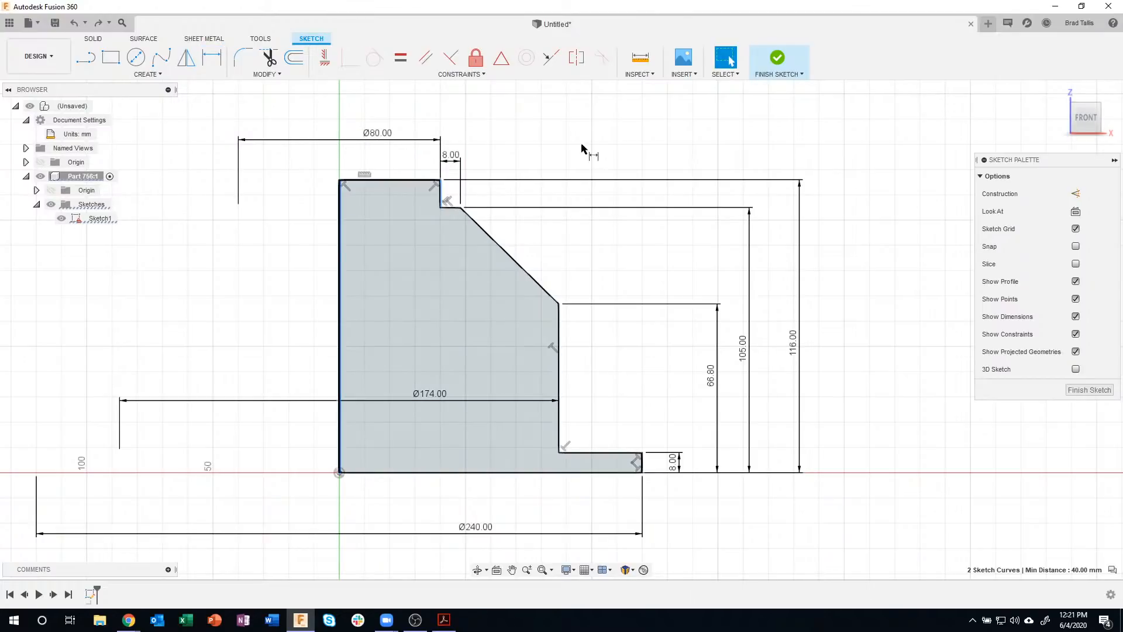
click(822, 230)
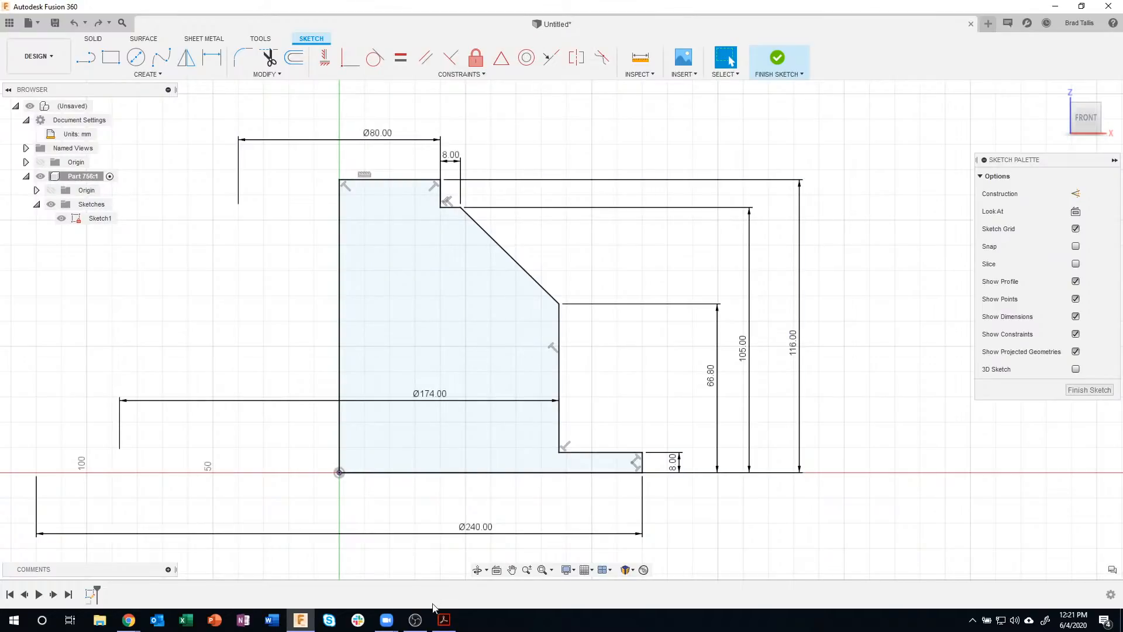
- Review section A-A in the 756.pdf drawing in Adobe Acrobat, then switch back to Fusion 360 and finish the profile sketch
click(443, 619)
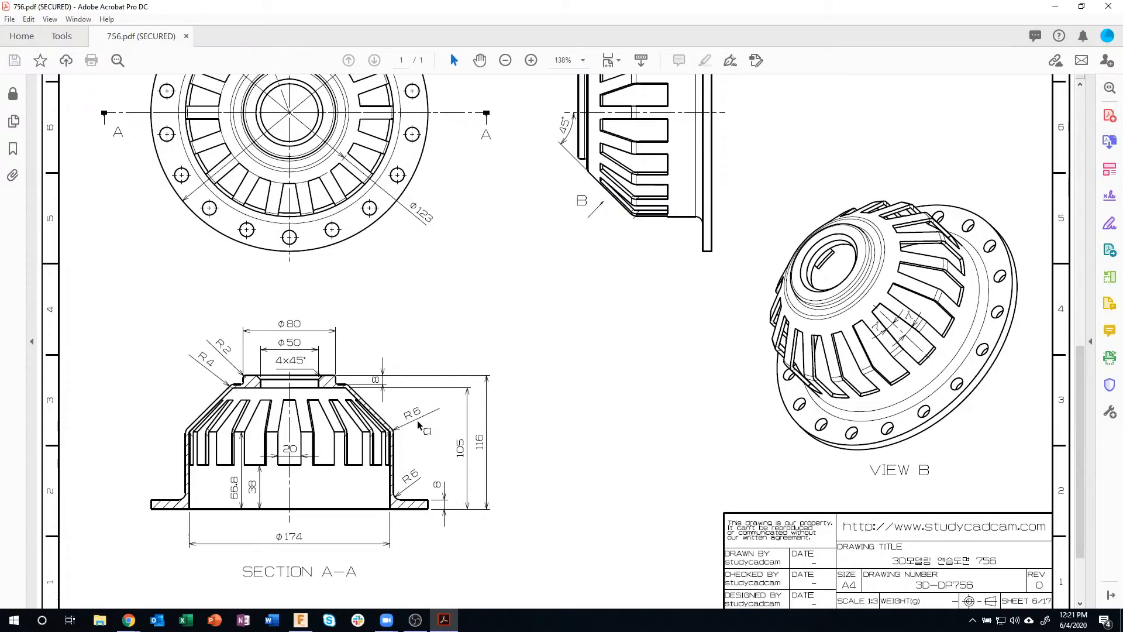
click(300, 622)
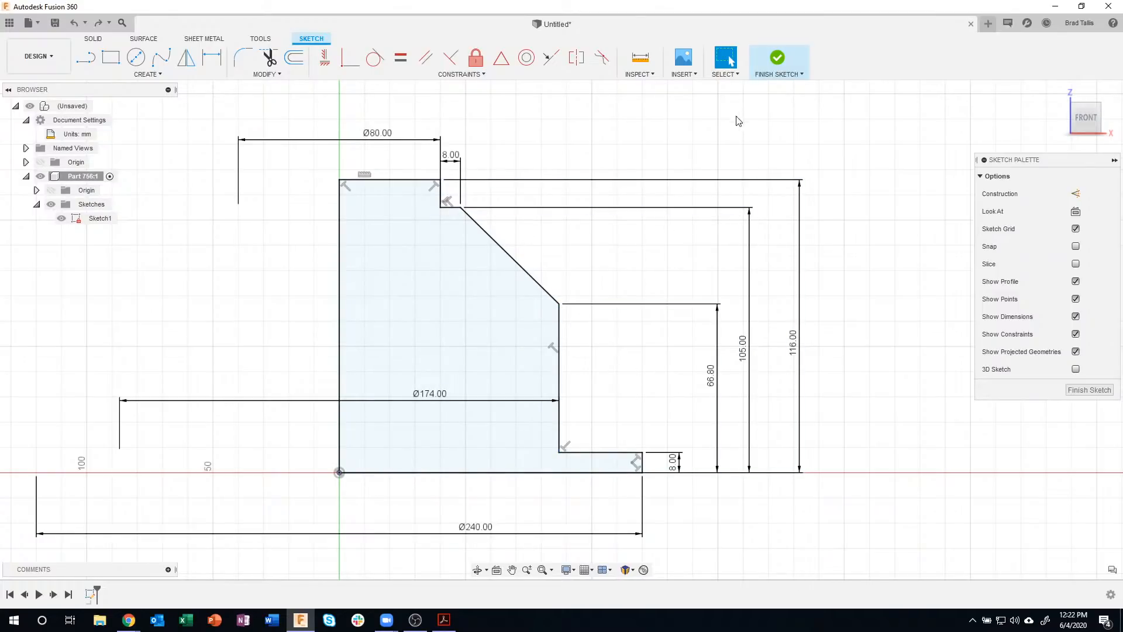
click(778, 58)
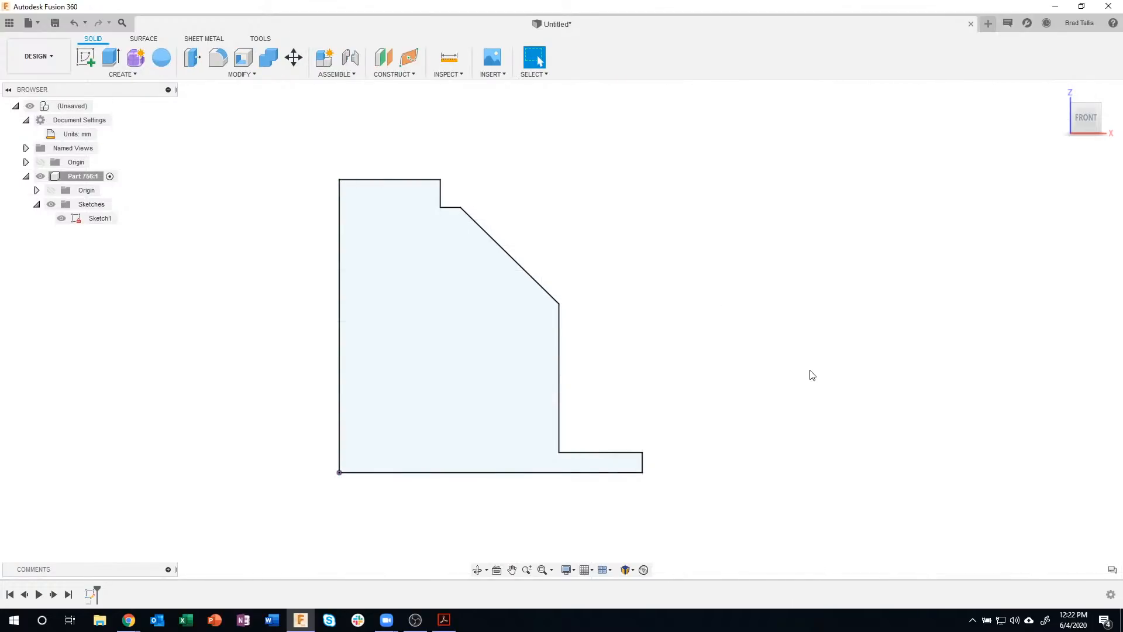
- Set up a Revolve of the half-profile about its vertical centre line as a new body, with the type set to Full
shift+middle_drag(654, 258, 521, 301)
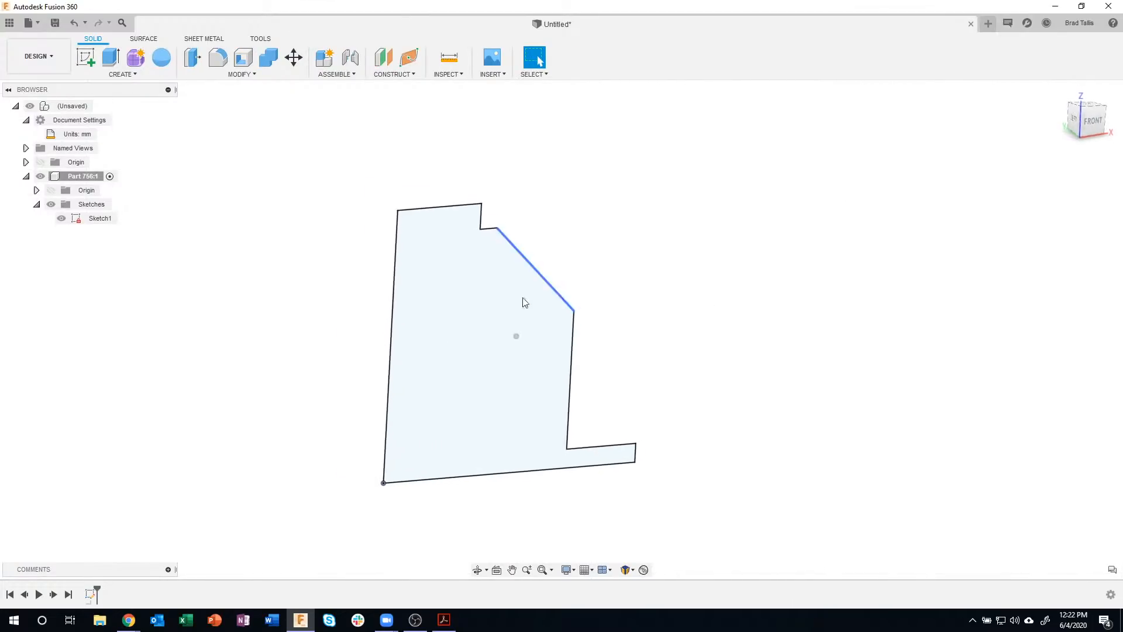
click(122, 74)
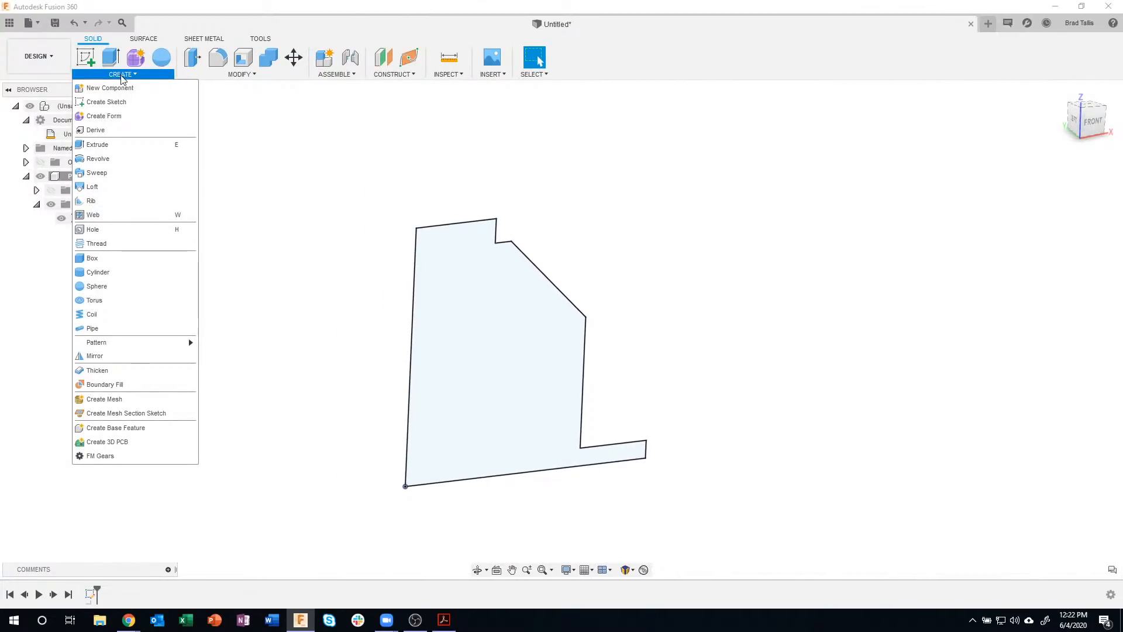
click(97, 159)
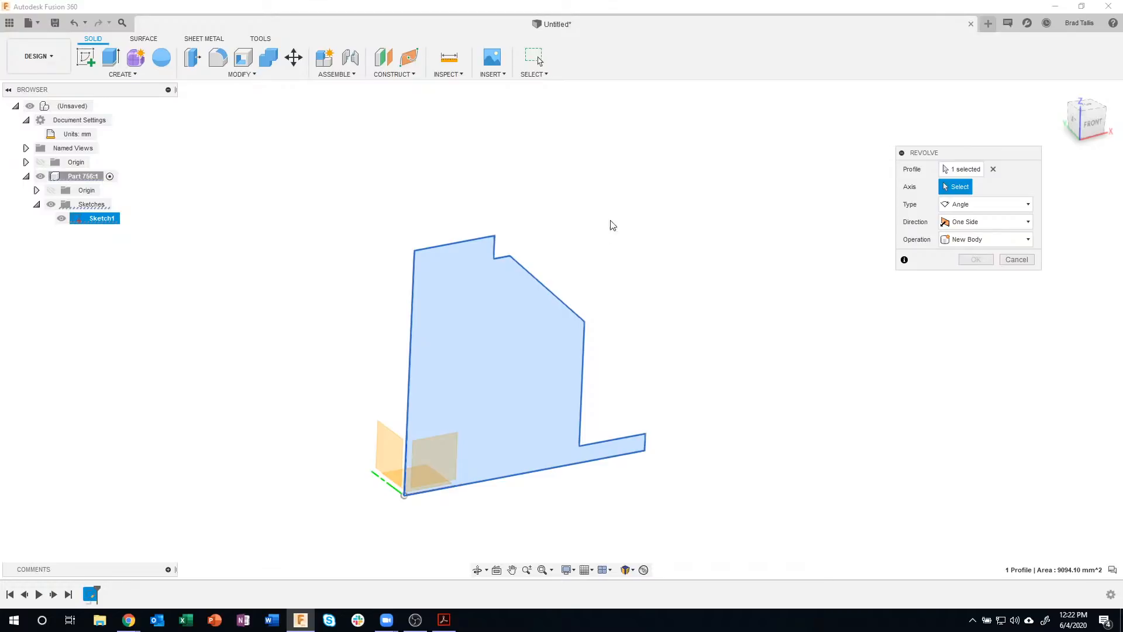
shift+middle_drag(465, 206, 471, 178)
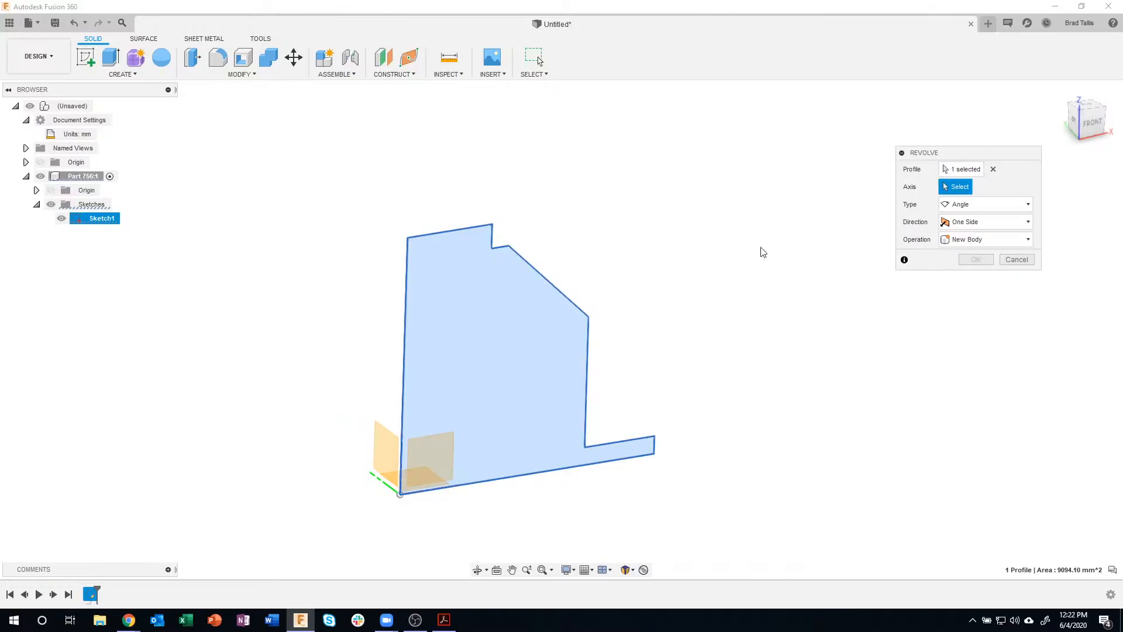
click(408, 292)
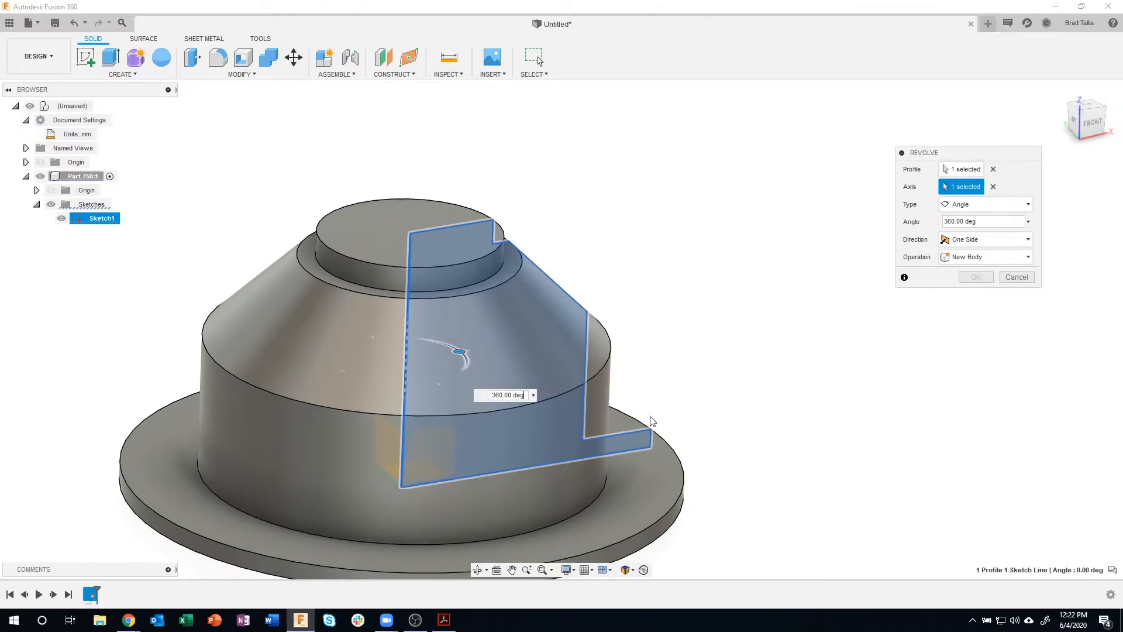
shift+middle_drag(650, 351, 737, 400)
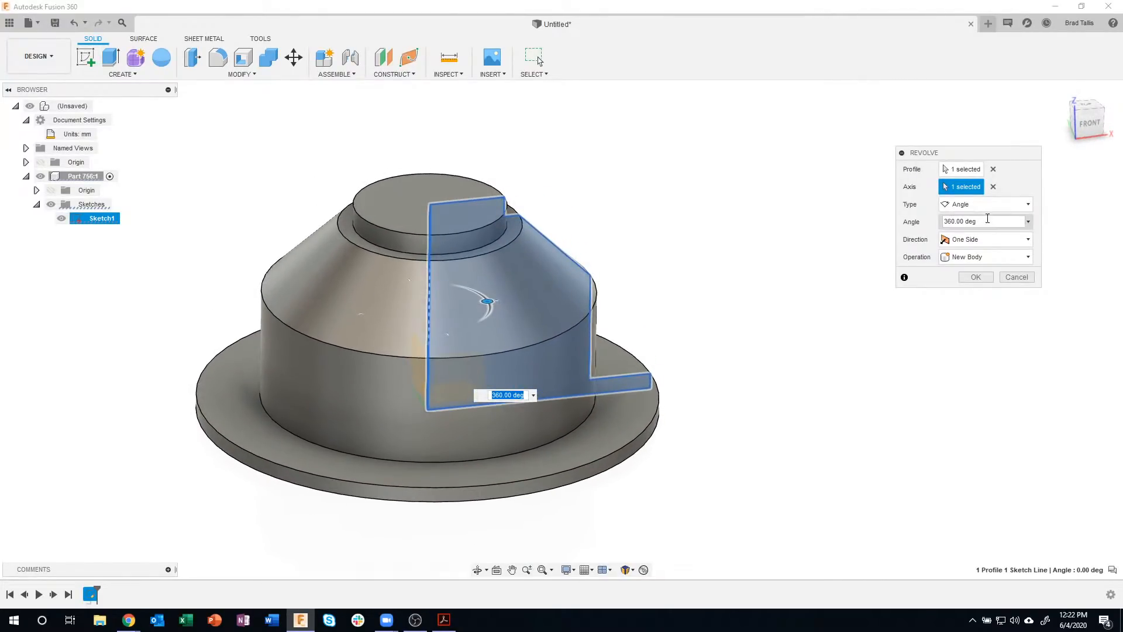
click(985, 208)
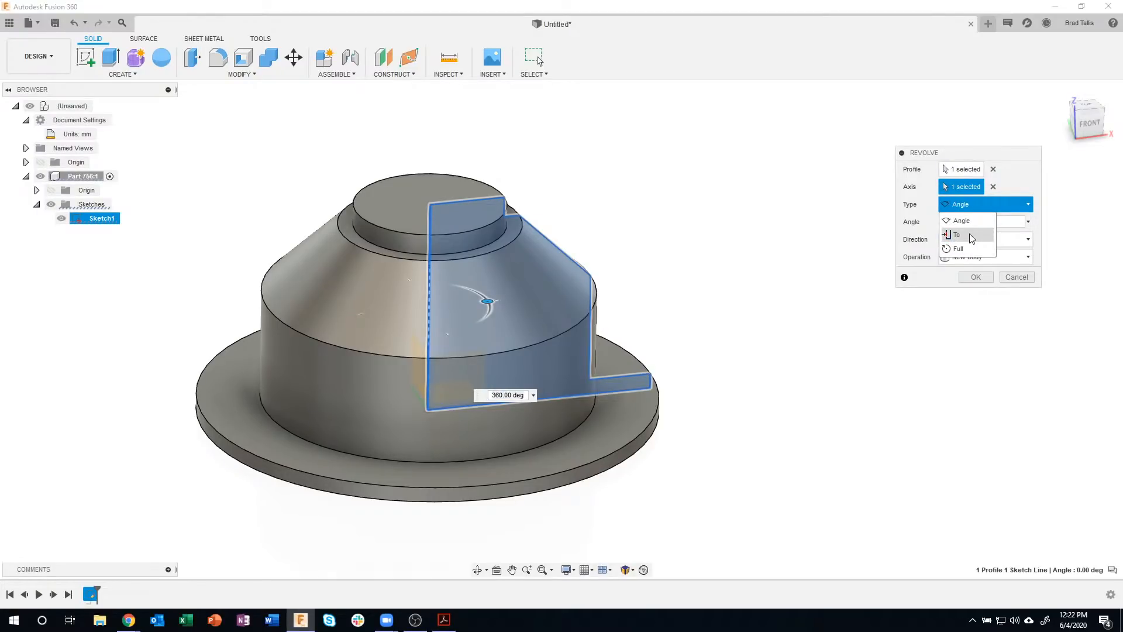
click(959, 249)
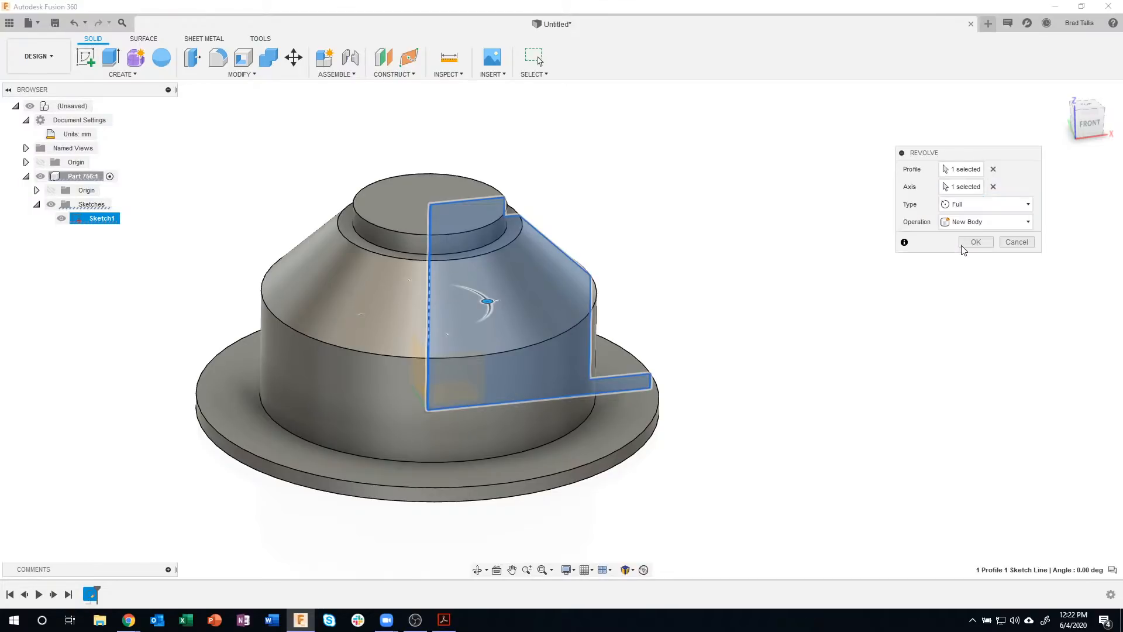
- Try the Angle revolve type with 180 degrees and 90 degrees, and inspect the partial body from several sides
click(968, 208)
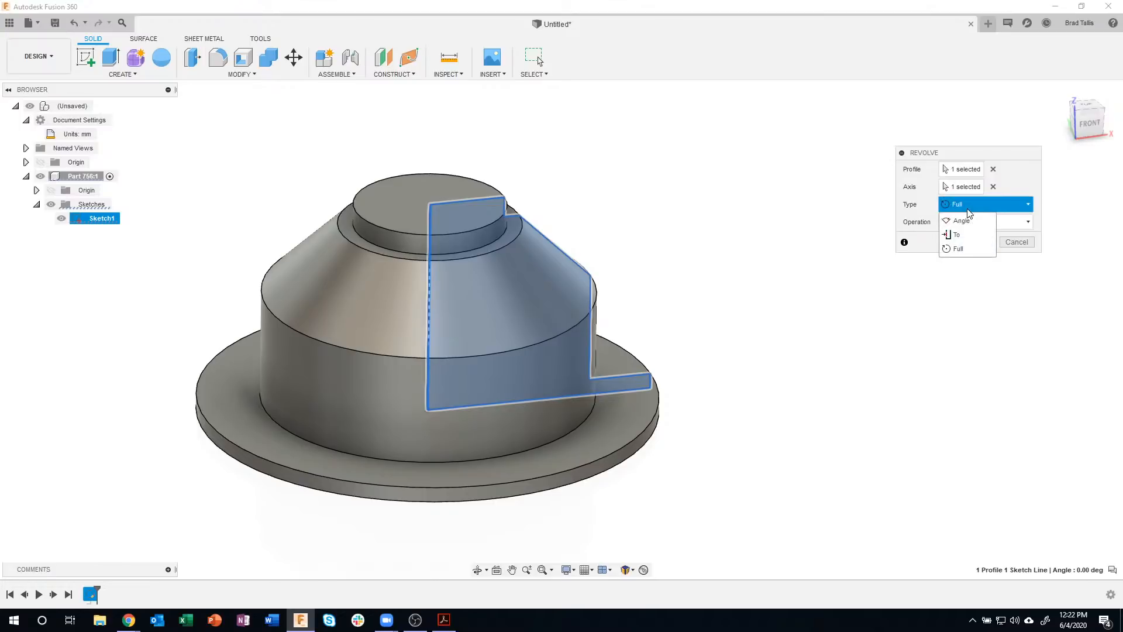
click(952, 230)
drag(494, 307, 250, 325)
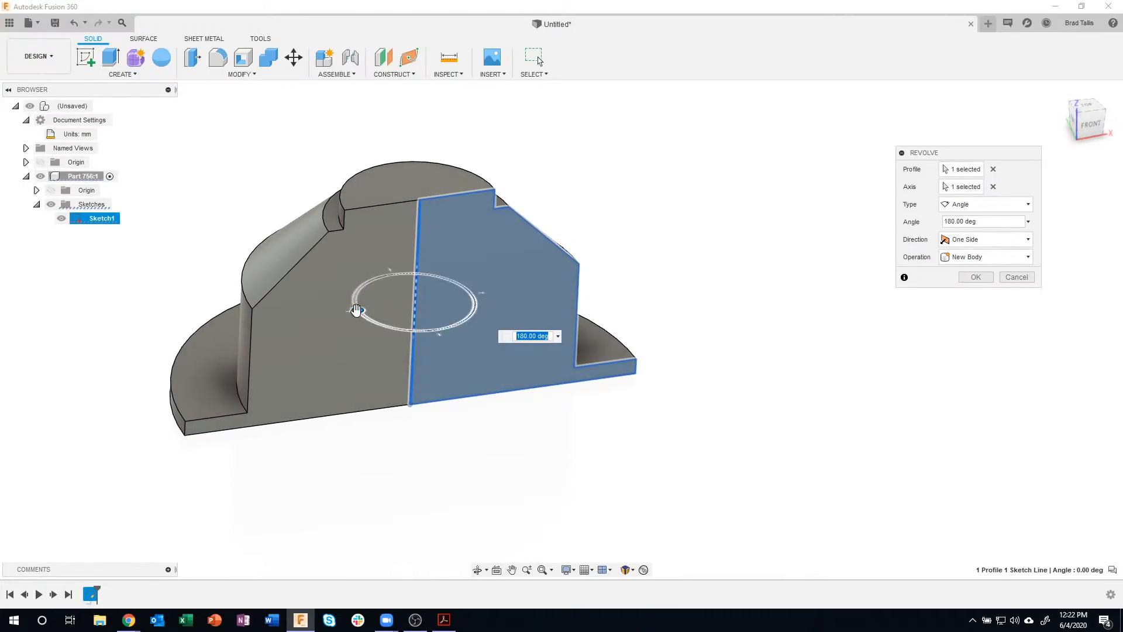
drag(358, 313, 393, 273)
shift+middle_drag(743, 295, 455, 190)
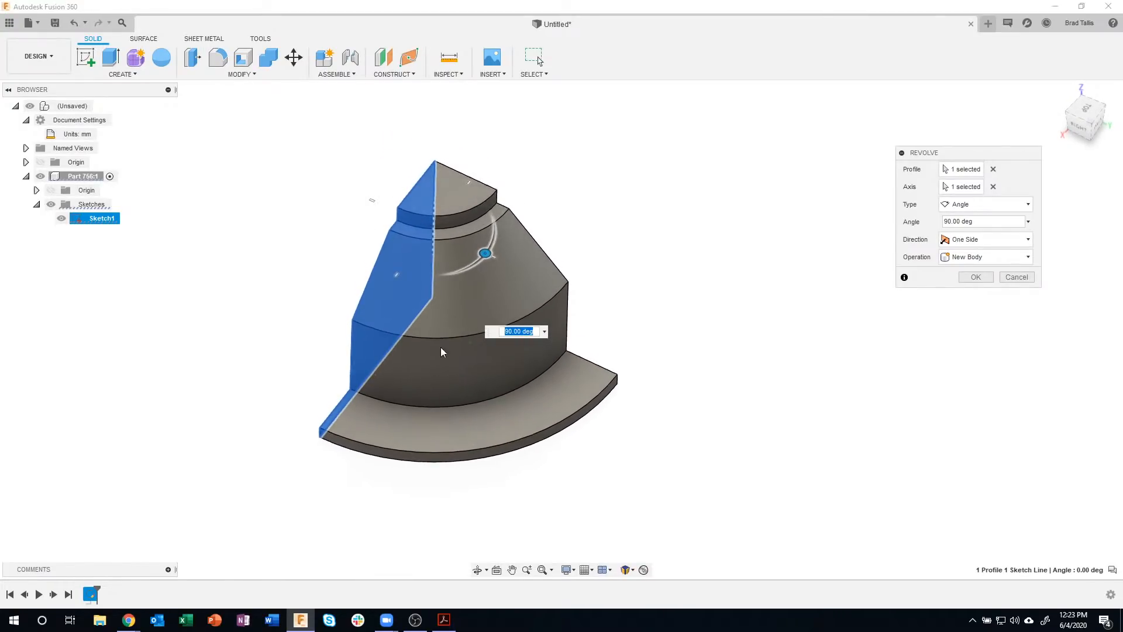
shift+middle_drag(531, 222, 538, 389)
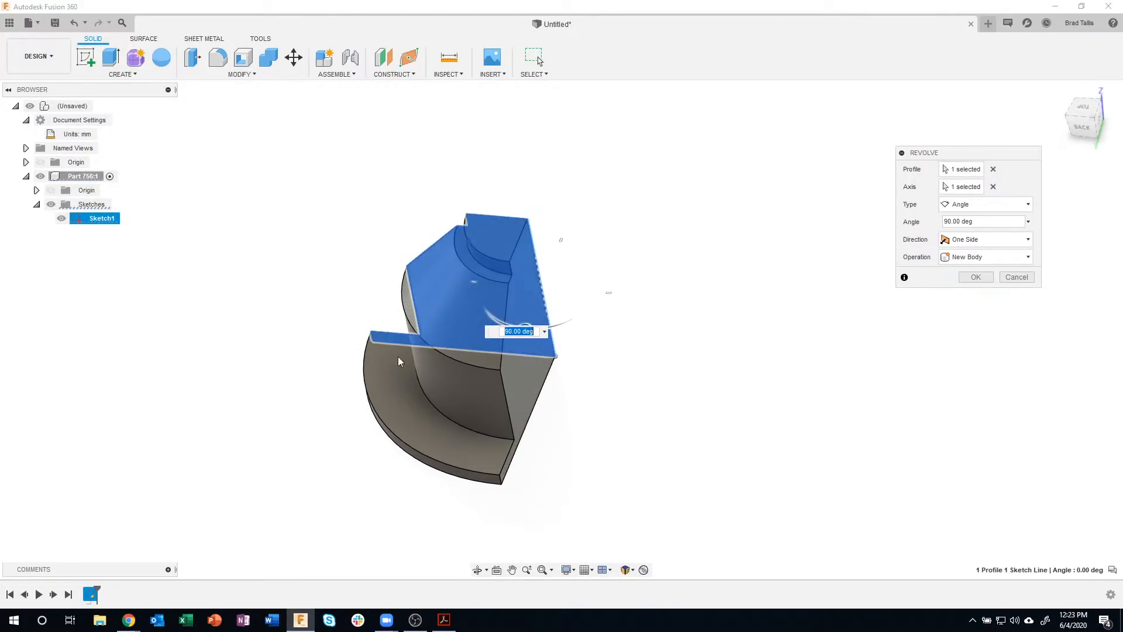
shift+middle_drag(624, 372, 366, 329)
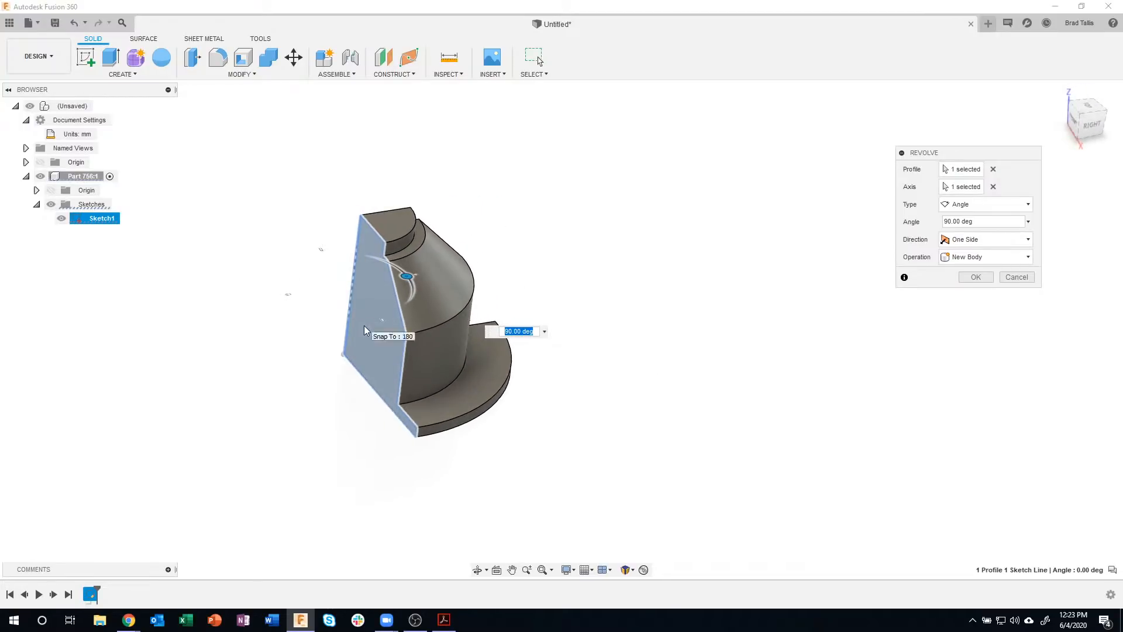
shift+middle_drag(494, 435, 524, 386)
- Set the revolve type to Full and complete the revolve as a new body
click(987, 204)
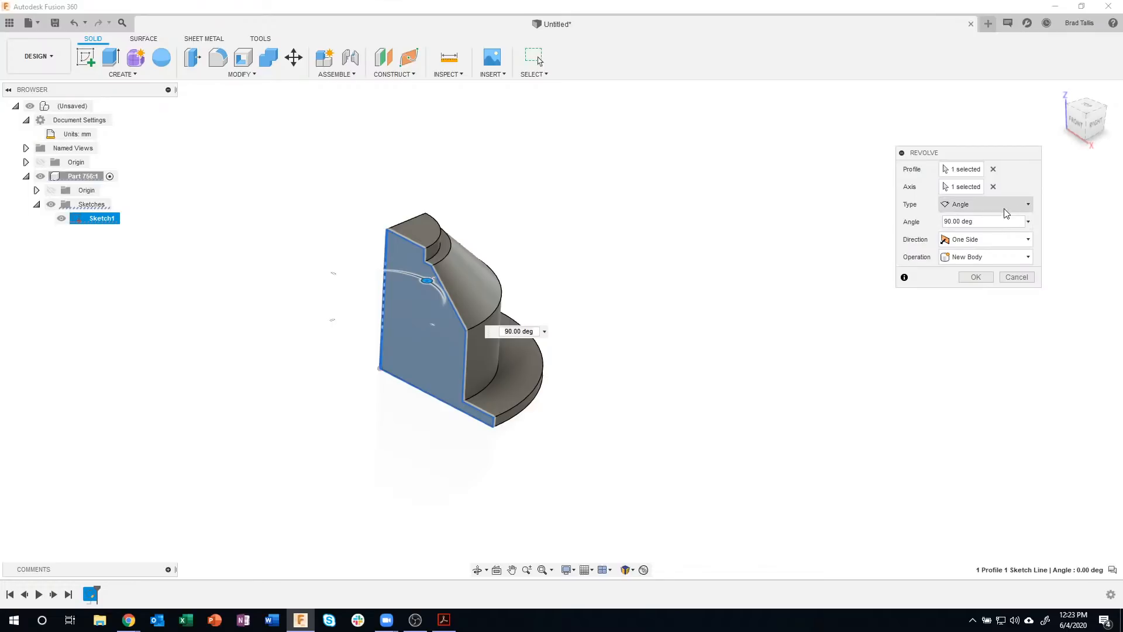
click(971, 249)
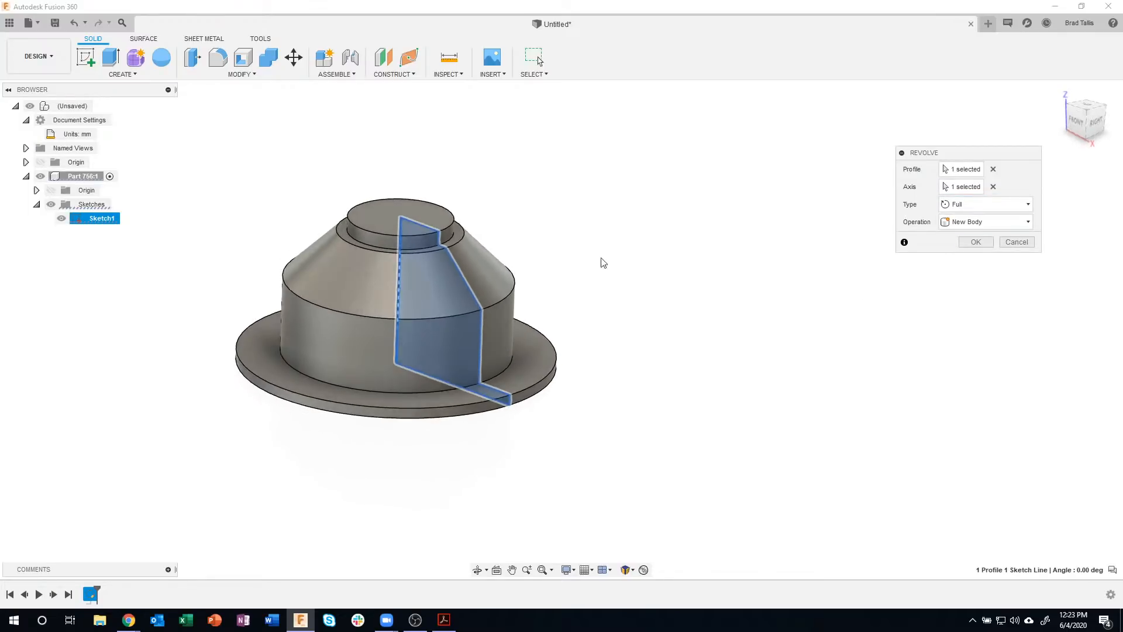
click(974, 243)
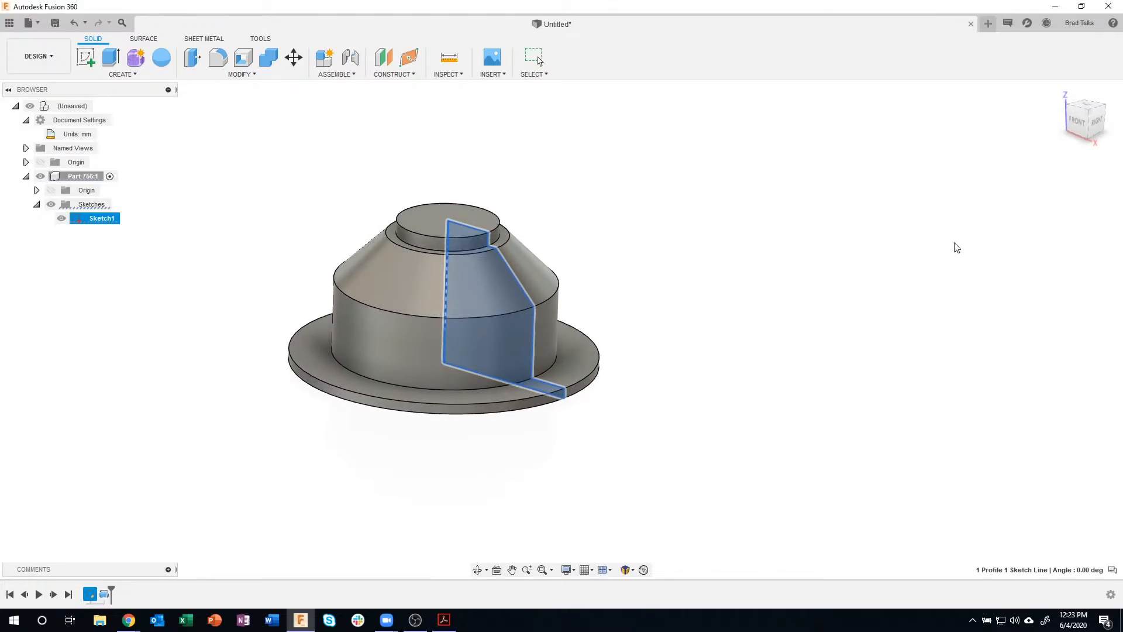
- Check the component's Bodies folder in the browser, then switch to Adobe Acrobat and review section A-A of the 756.pdf drawing
click(86, 177)
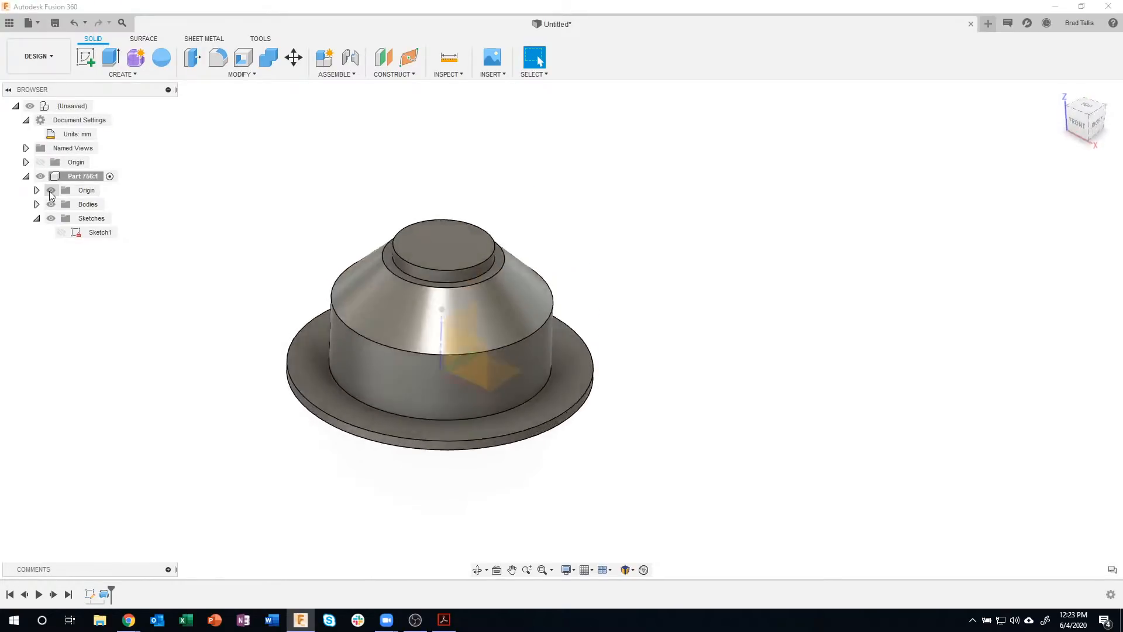
click(49, 192)
click(36, 205)
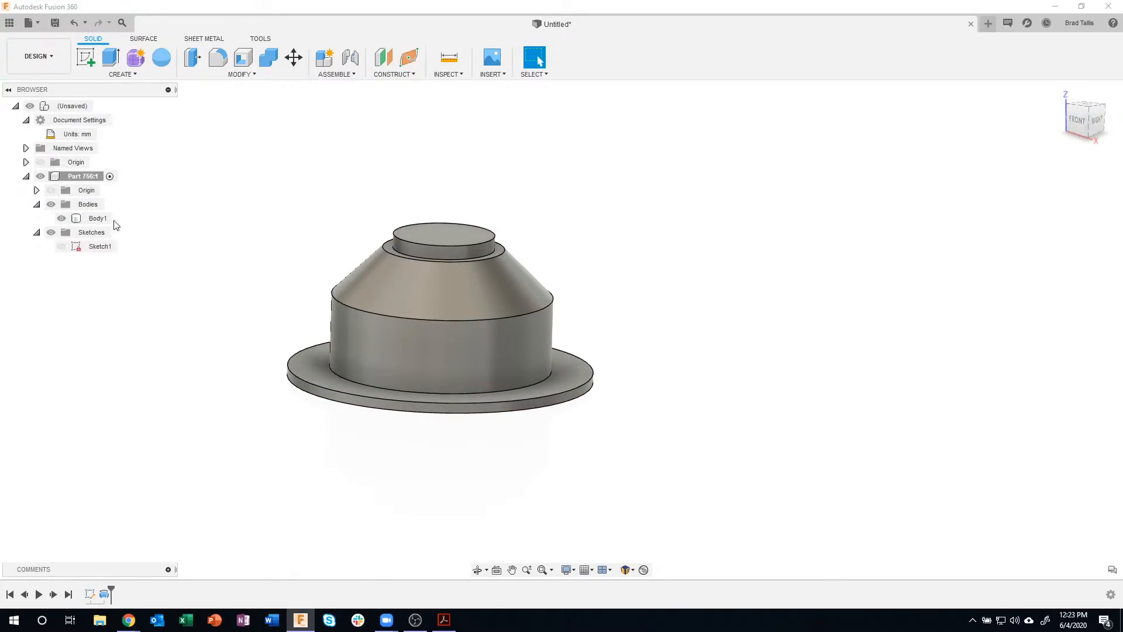
click(36, 204)
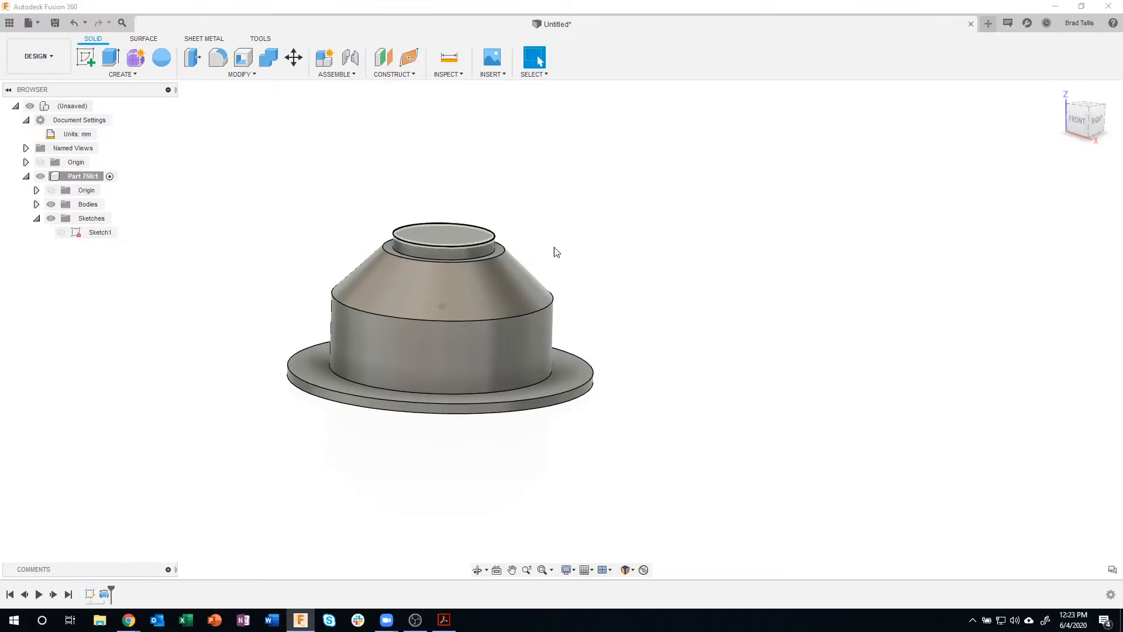
shift+middle_drag(554, 250, 535, 275)
click(443, 619)
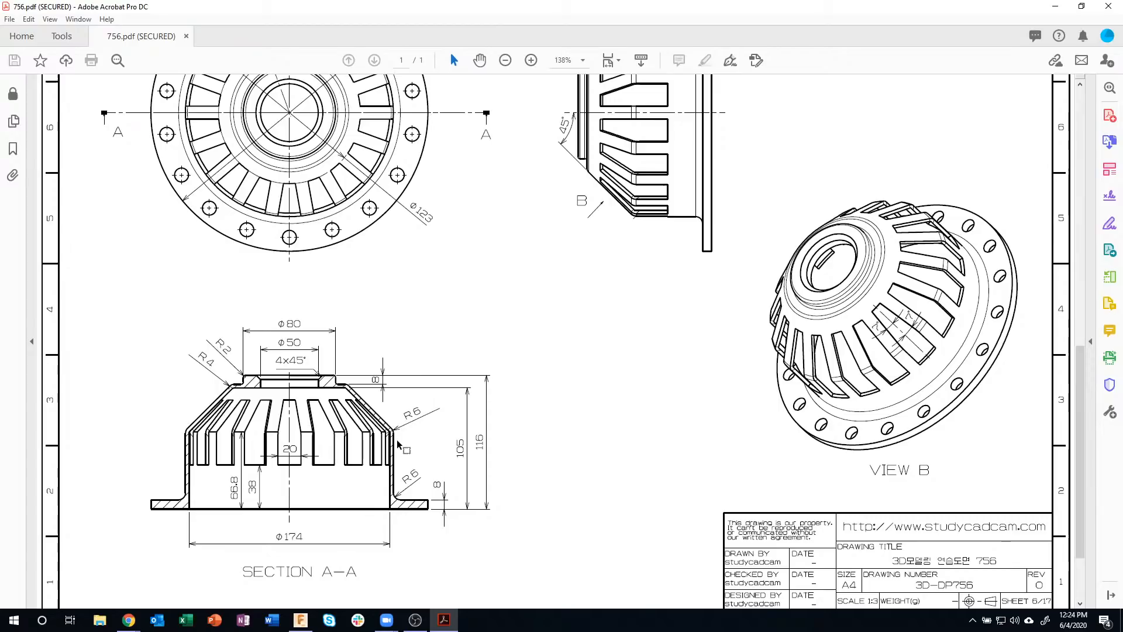
- Examine the fillet radii, chamfer and height callouts in section A-A of the 756.pdf drawing
click(532, 61)
click(532, 61)
click(532, 61)
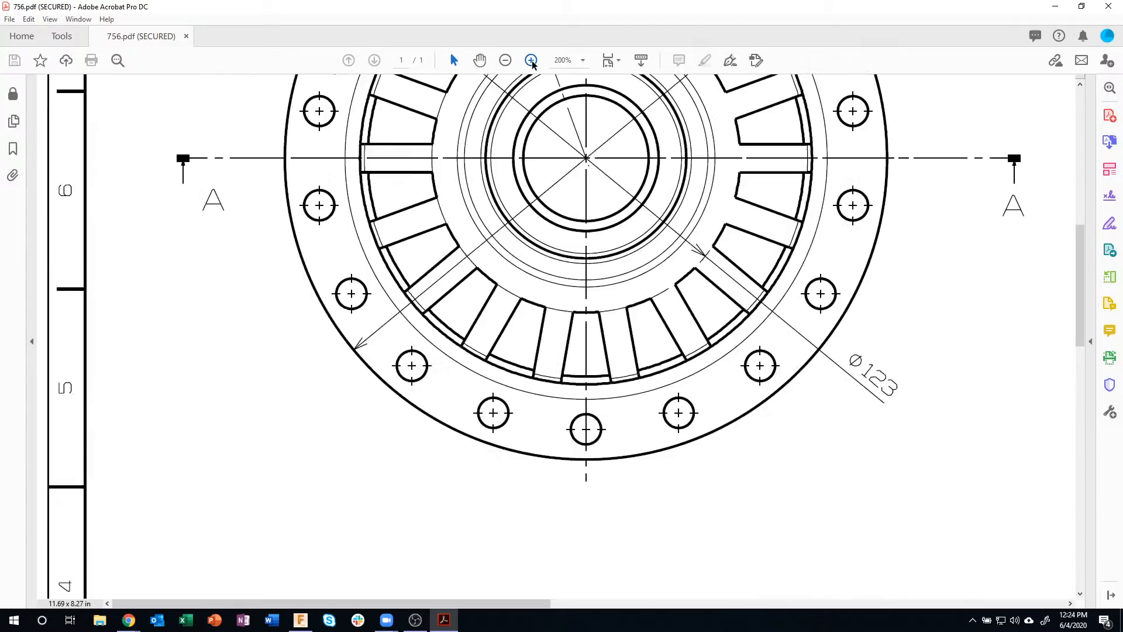
click(532, 62)
scroll(780, 358, down, 1)
scroll(781, 361, down, 8)
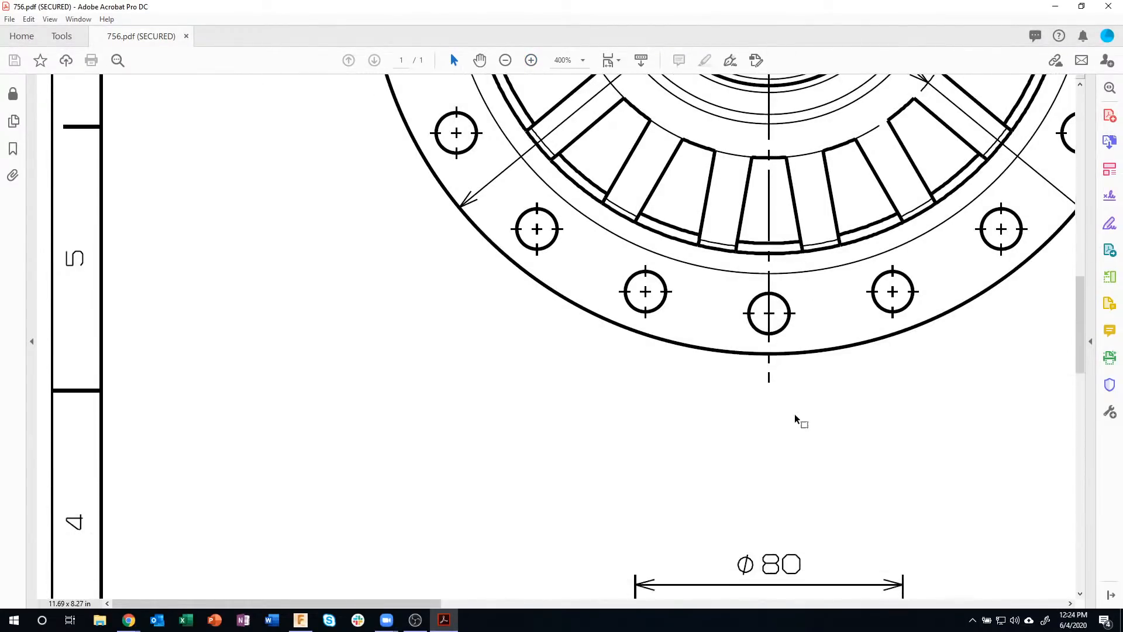
scroll(822, 414, down, 3)
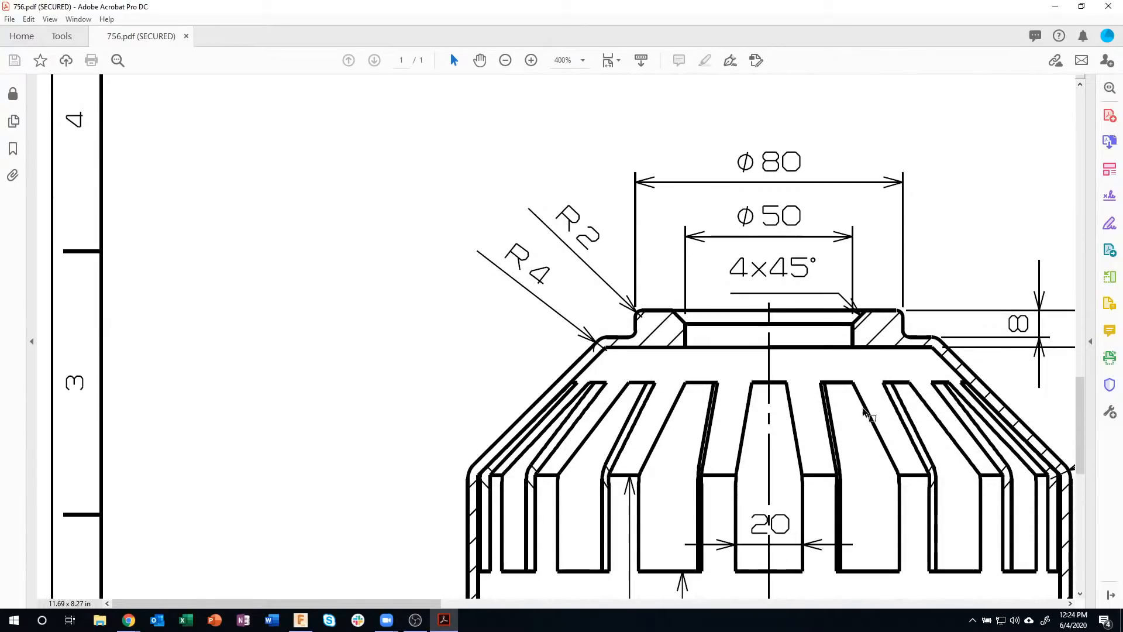
drag(370, 605, 492, 605)
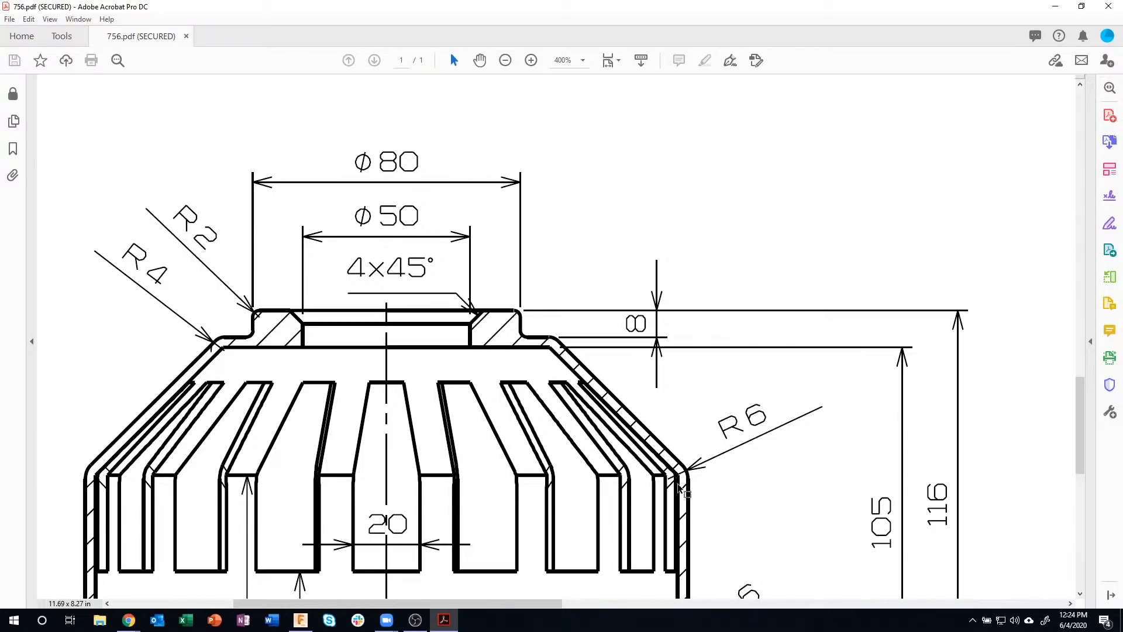
scroll(667, 476, up, 1)
scroll(645, 469, down, 2)
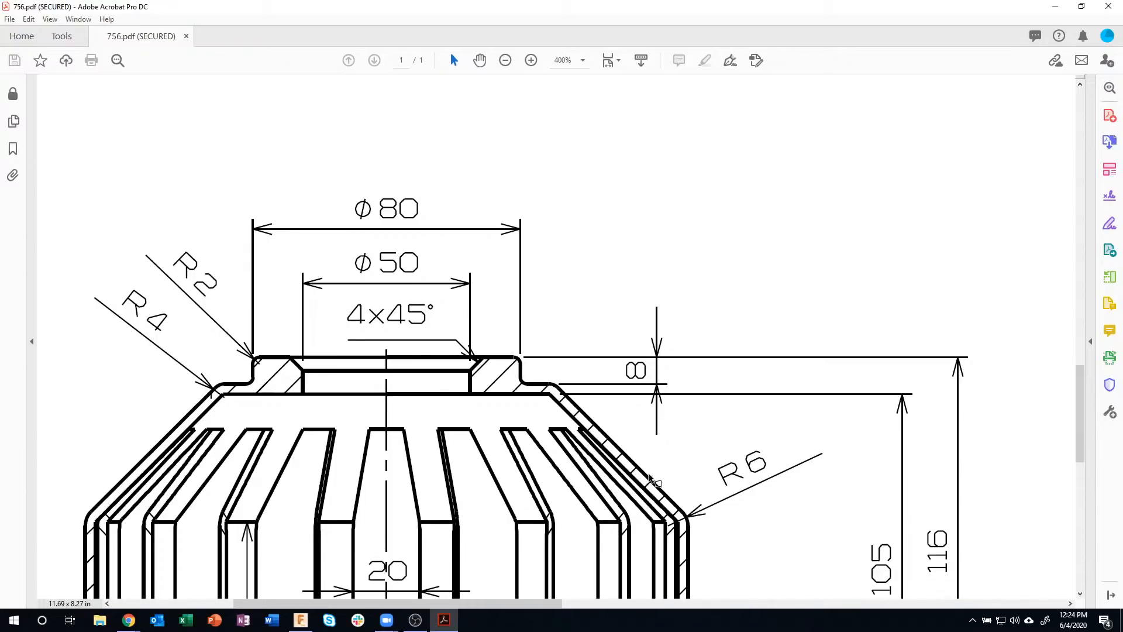
click(507, 61)
click(506, 61)
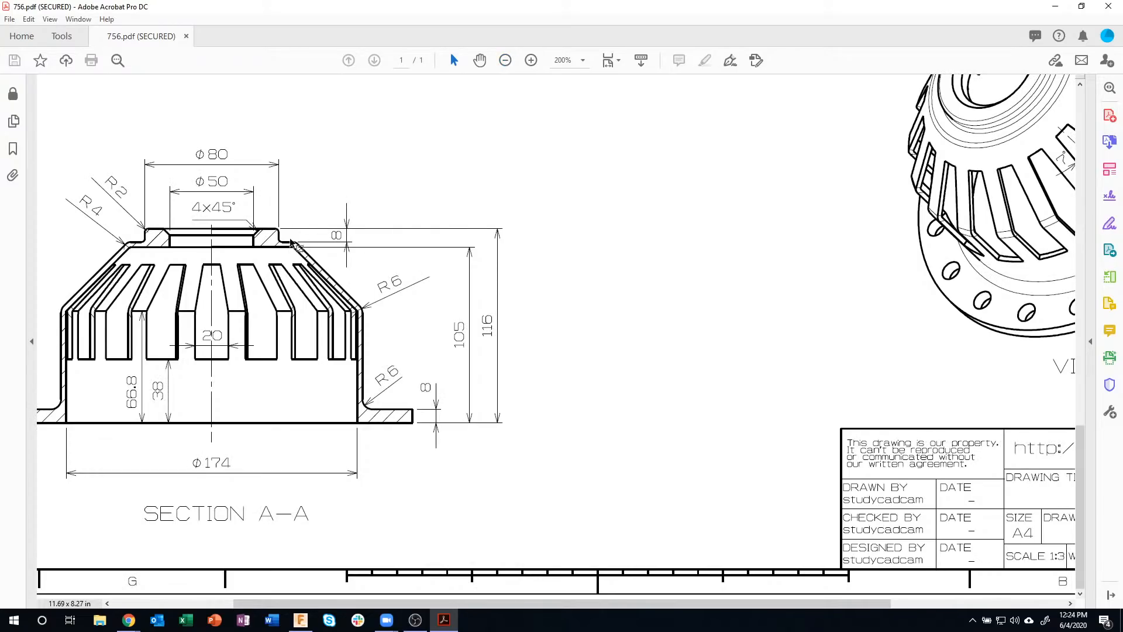
mouse_move(392, 320)
middle_down()
mouse_move(404, 311)
mouse_move(306, 318)
mouse_move(319, 349)
middle_up()
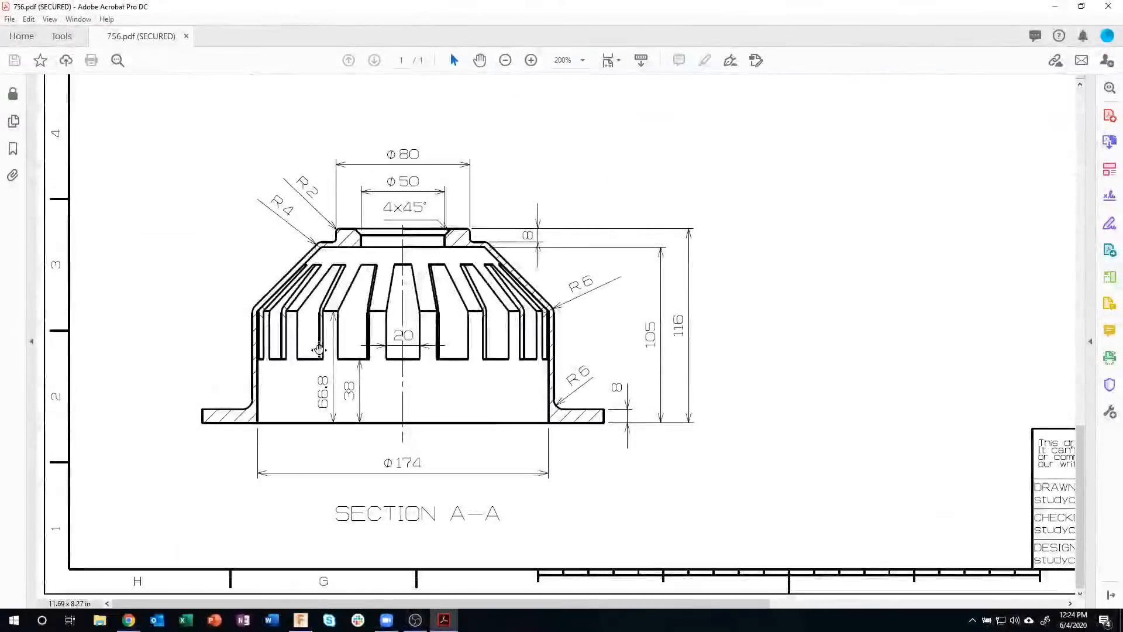
click(507, 61)
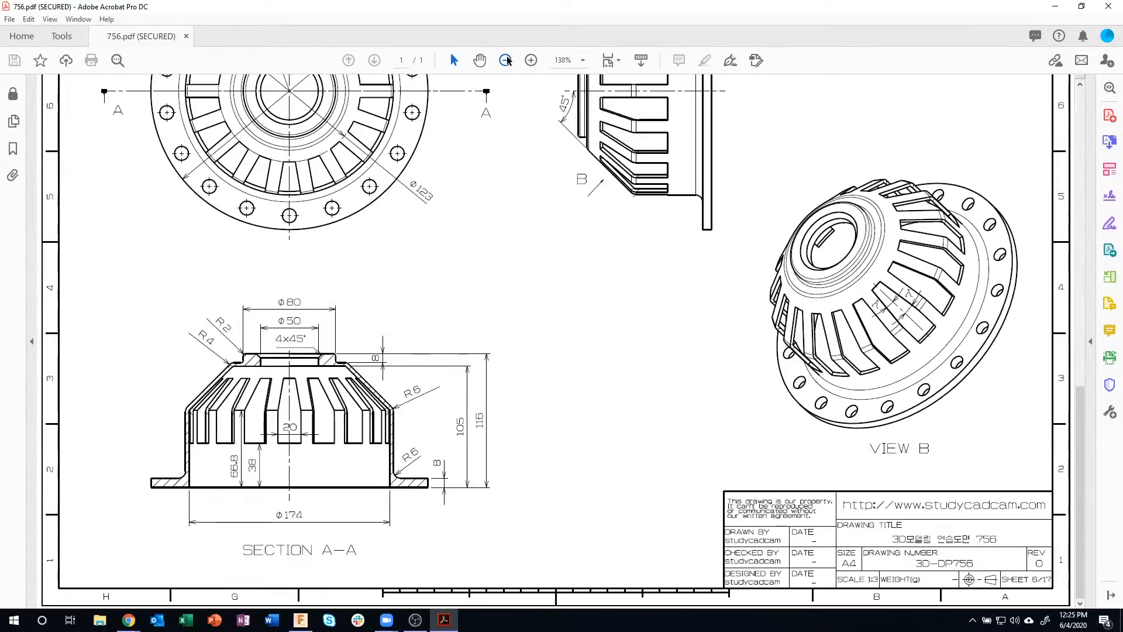
click(507, 60)
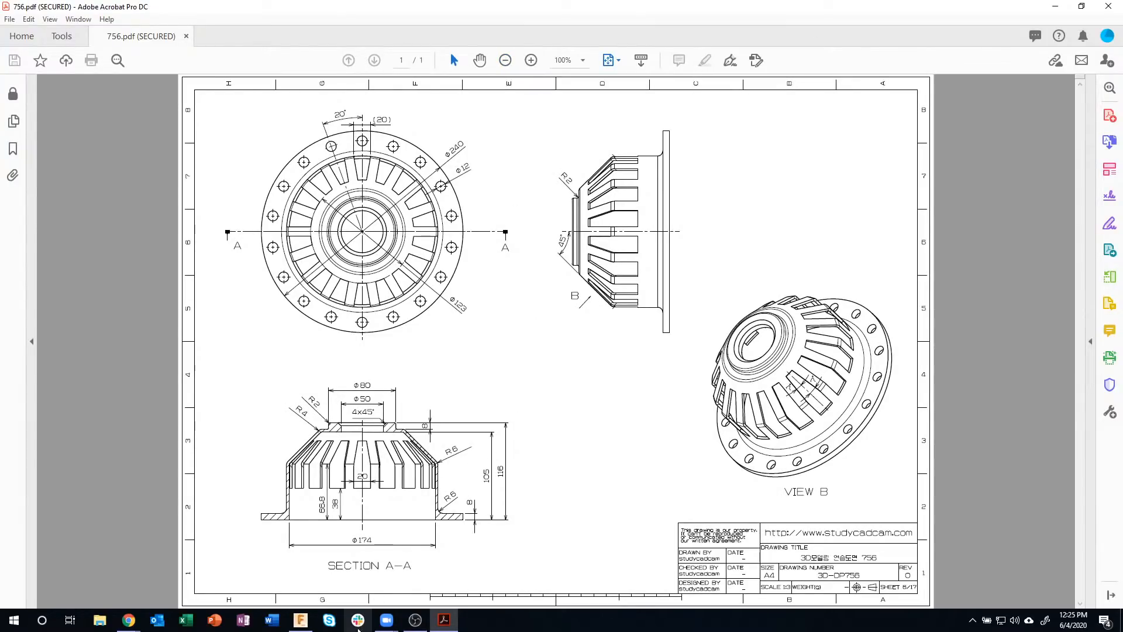
- Switch to Fusion 360 and fillet the edge between cone and cylinder and the cylinder's edge at the flange with a 6 mm radius
click(300, 619)
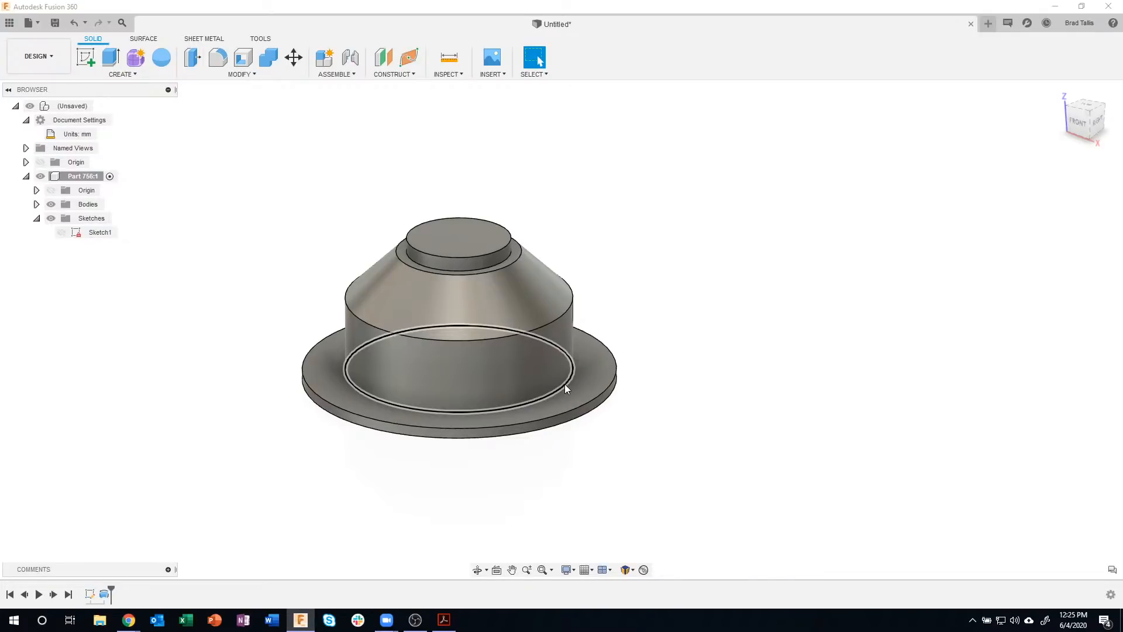
click(603, 293)
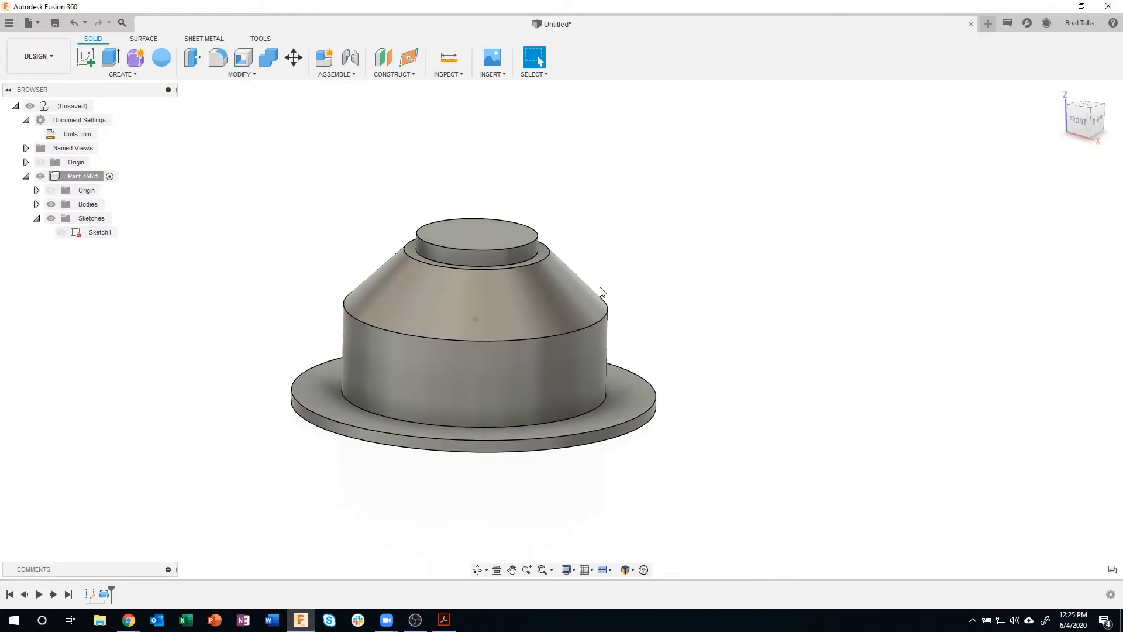
scroll(600, 289, up, 1)
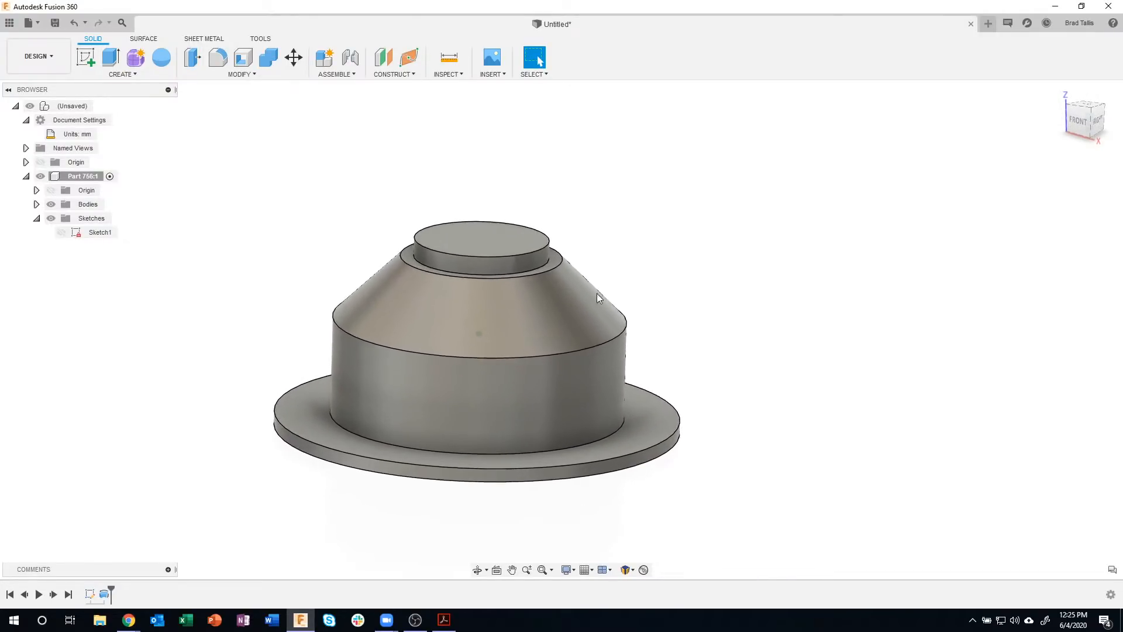
click(618, 339)
right_click(618, 339)
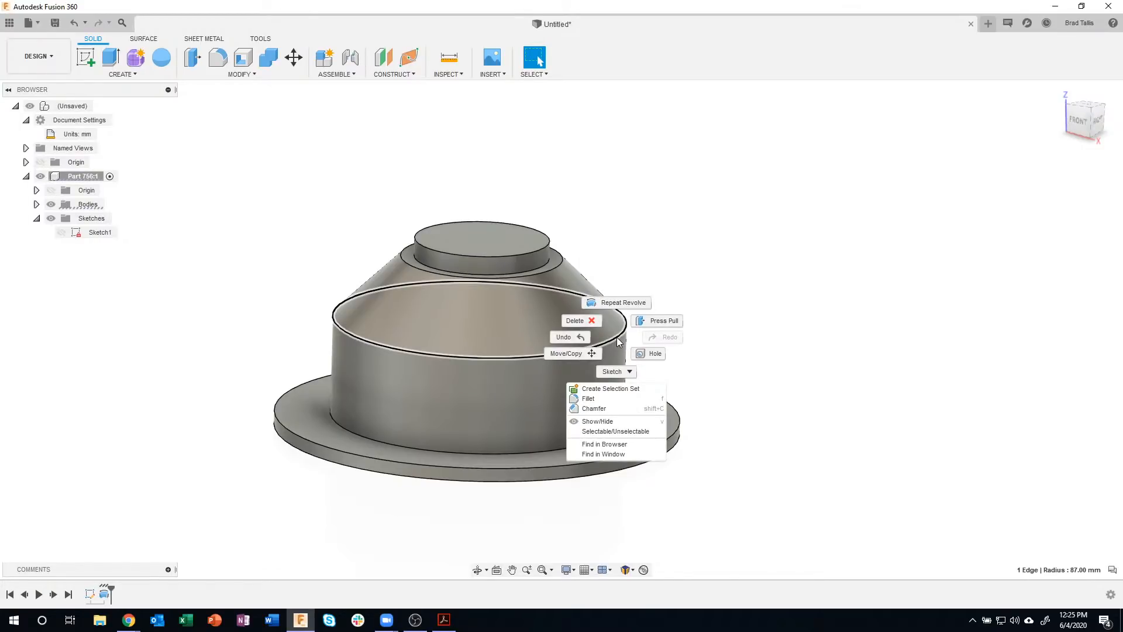
click(603, 399)
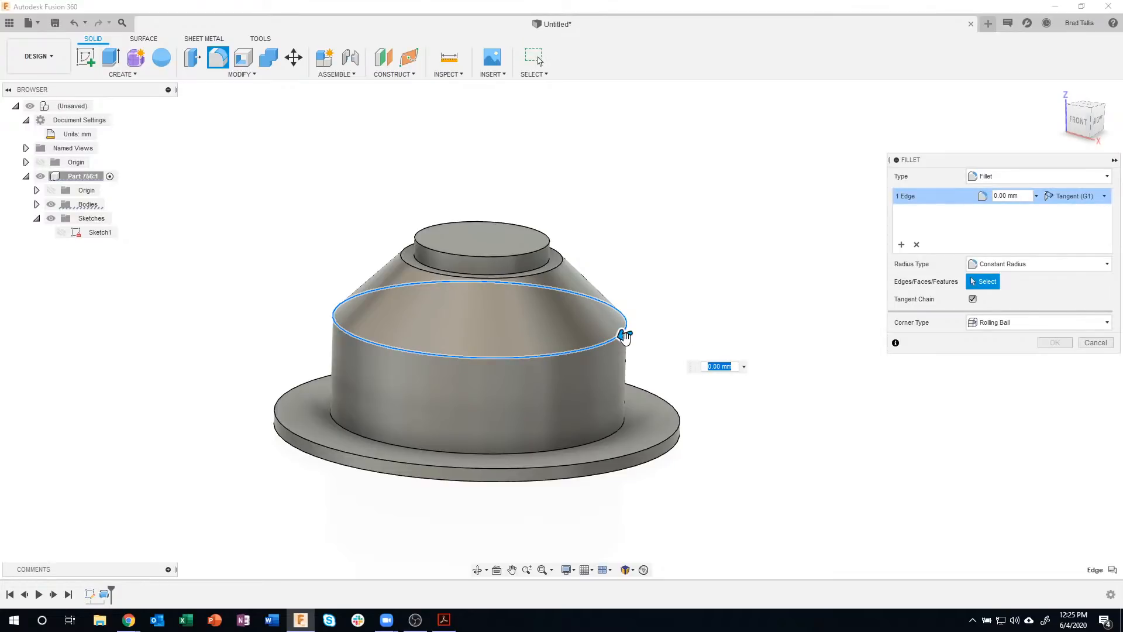
drag(624, 337, 626, 327)
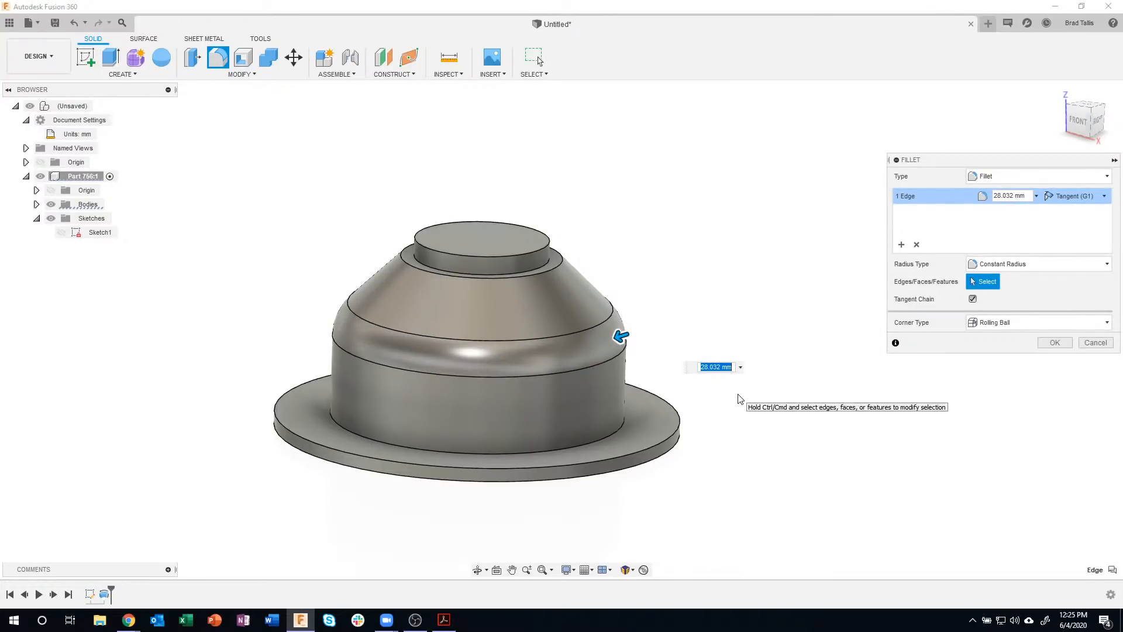
text(6)
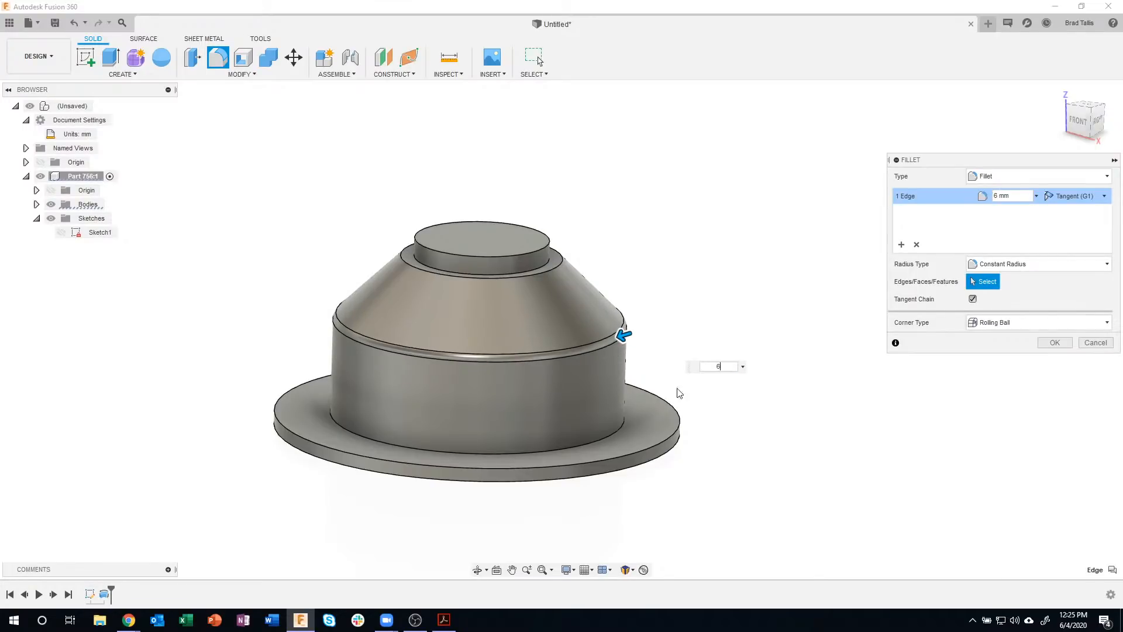
click(622, 416)
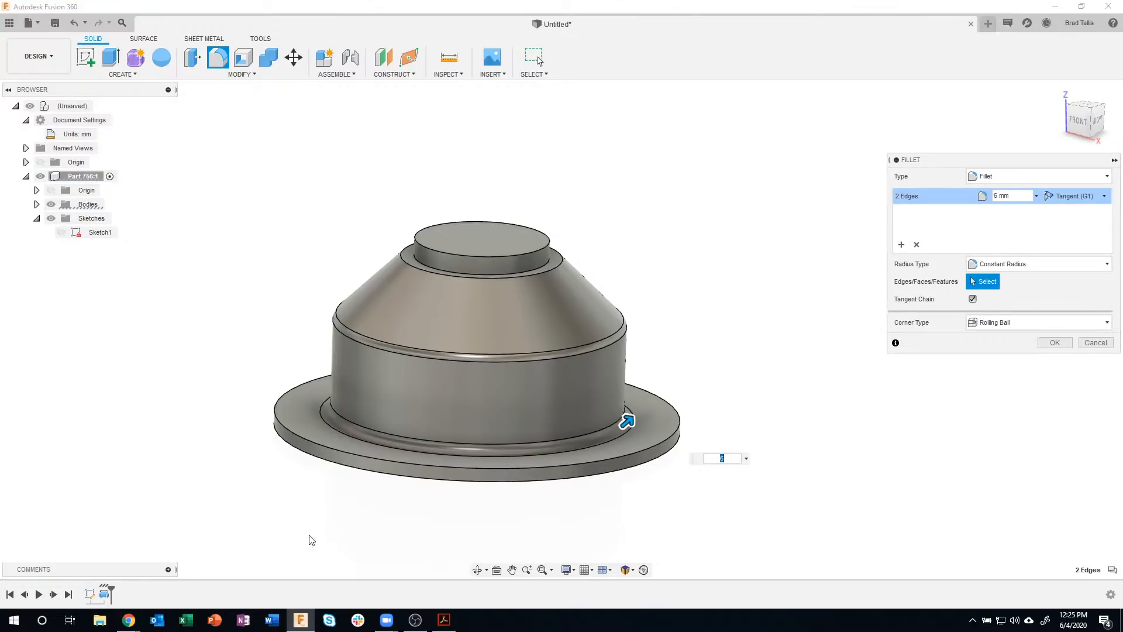
click(1053, 343)
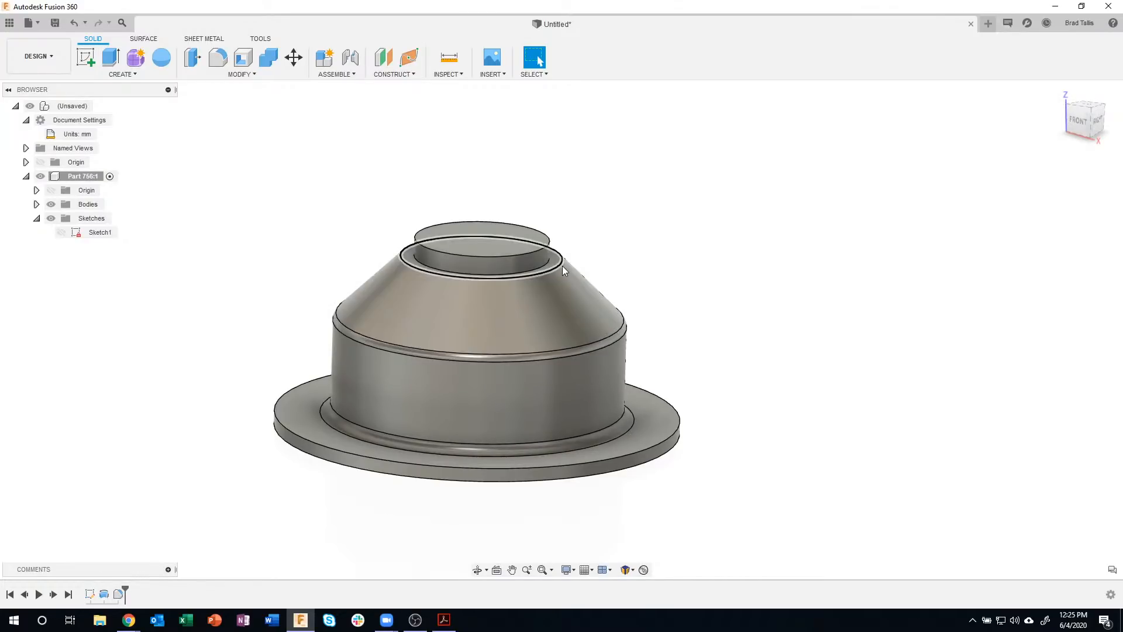
- Add a separate constant-radius fillet to the cone's upper outer edge
click(562, 266)
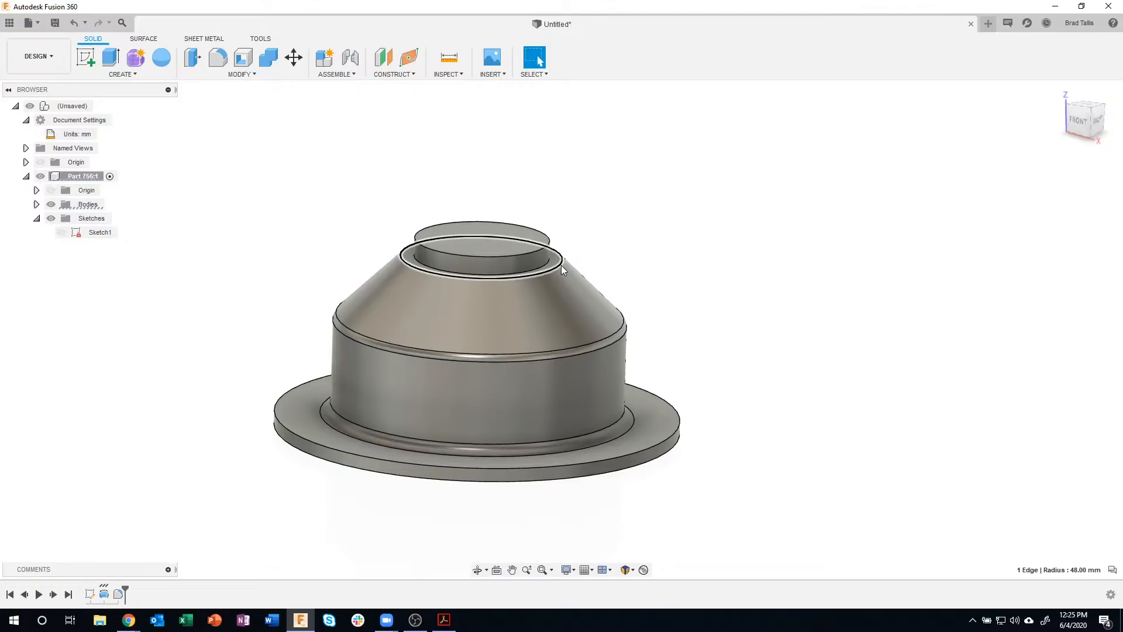
right_click(561, 265)
click(560, 320)
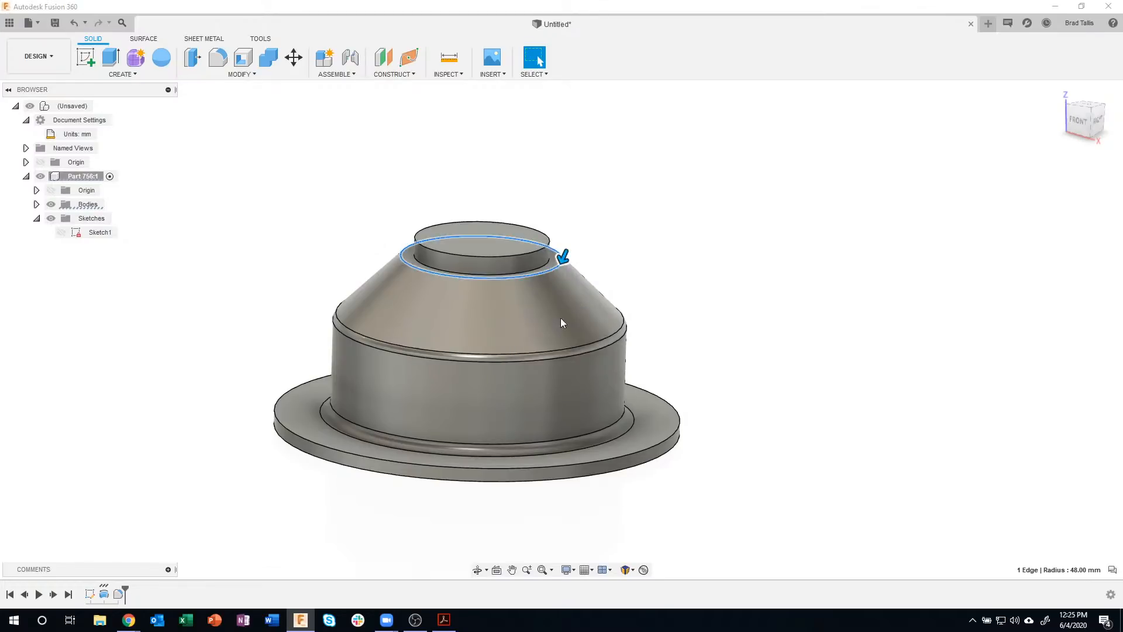
click(994, 198)
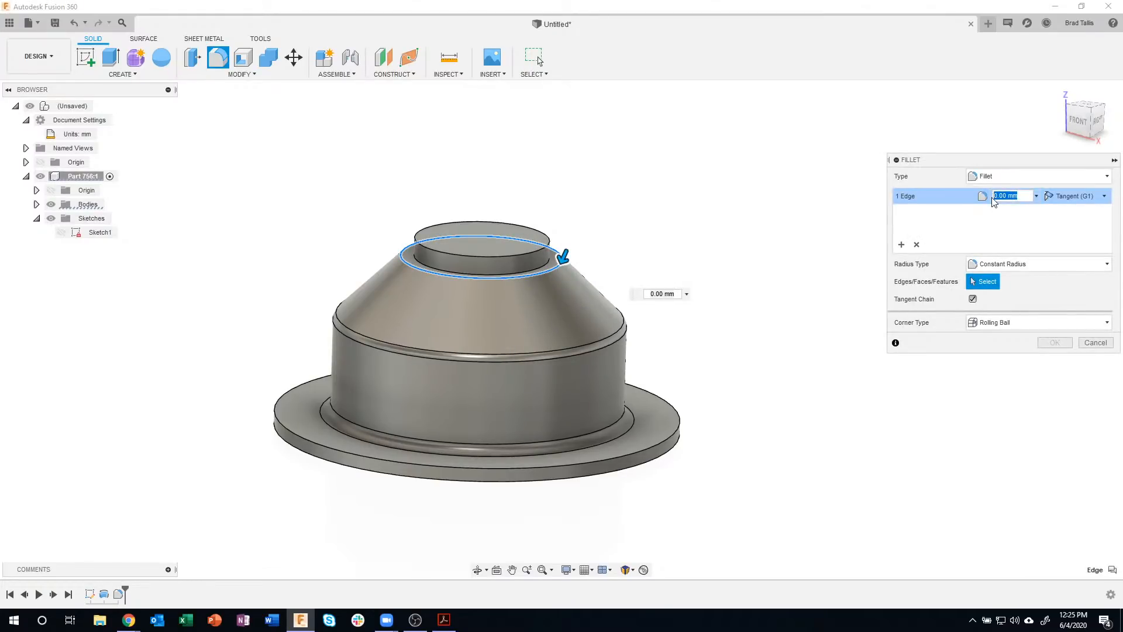
text(1)
click(1049, 343)
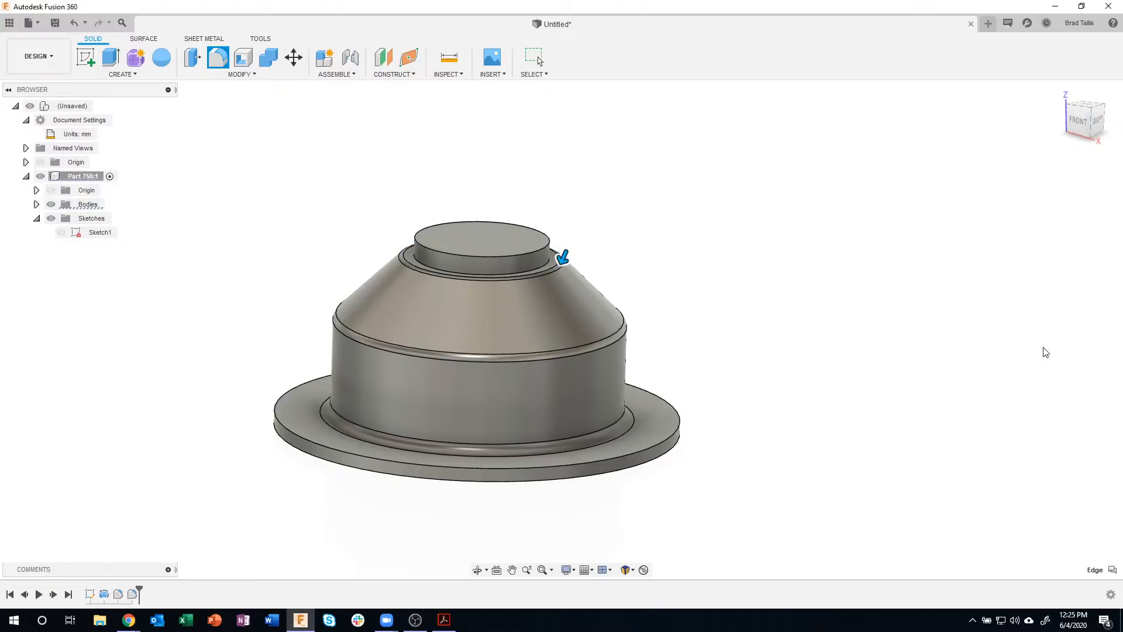
scroll(564, 261, up, 5)
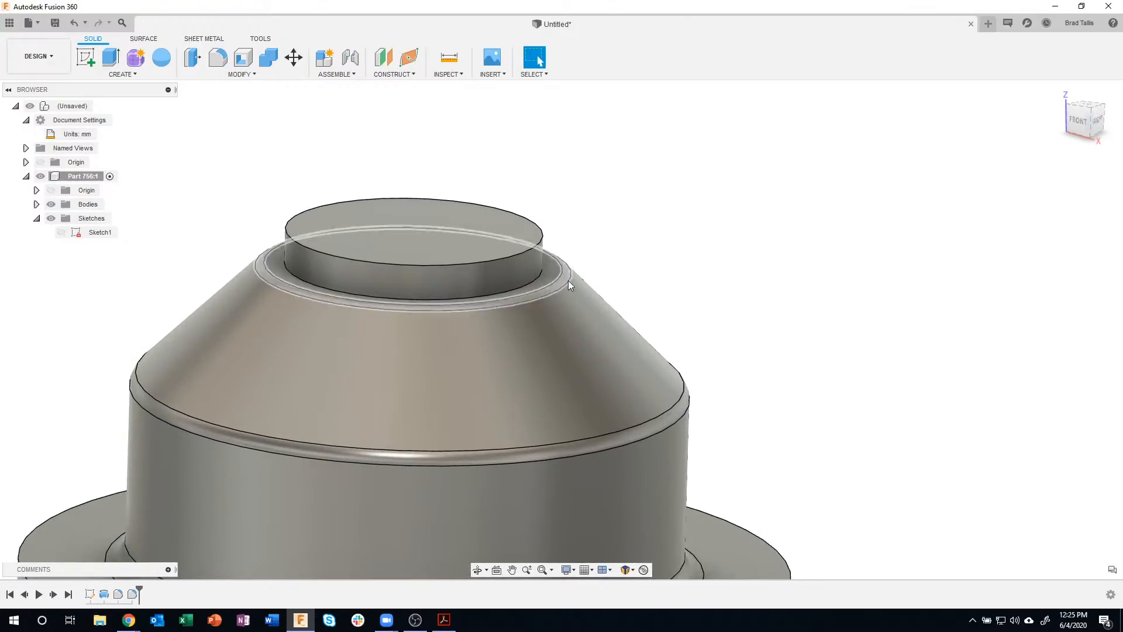
scroll(608, 295, down, 5)
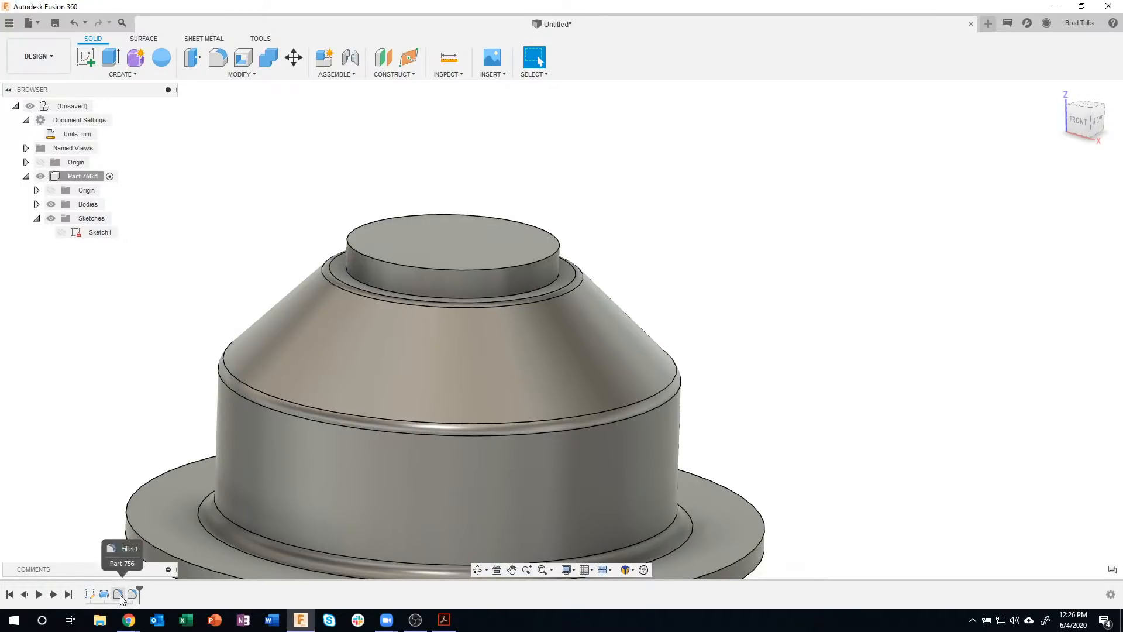
- Delete the separate fillet feature on the cone's upper outer edge from the design history
middle_drag(99, 442, 166, 357)
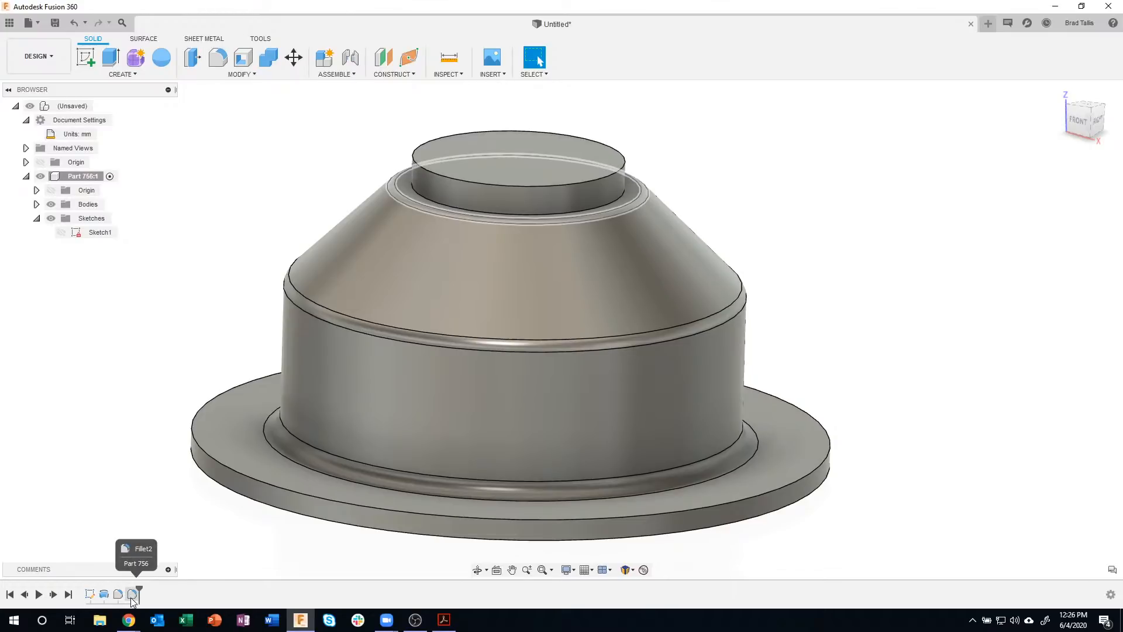
right_click(132, 595)
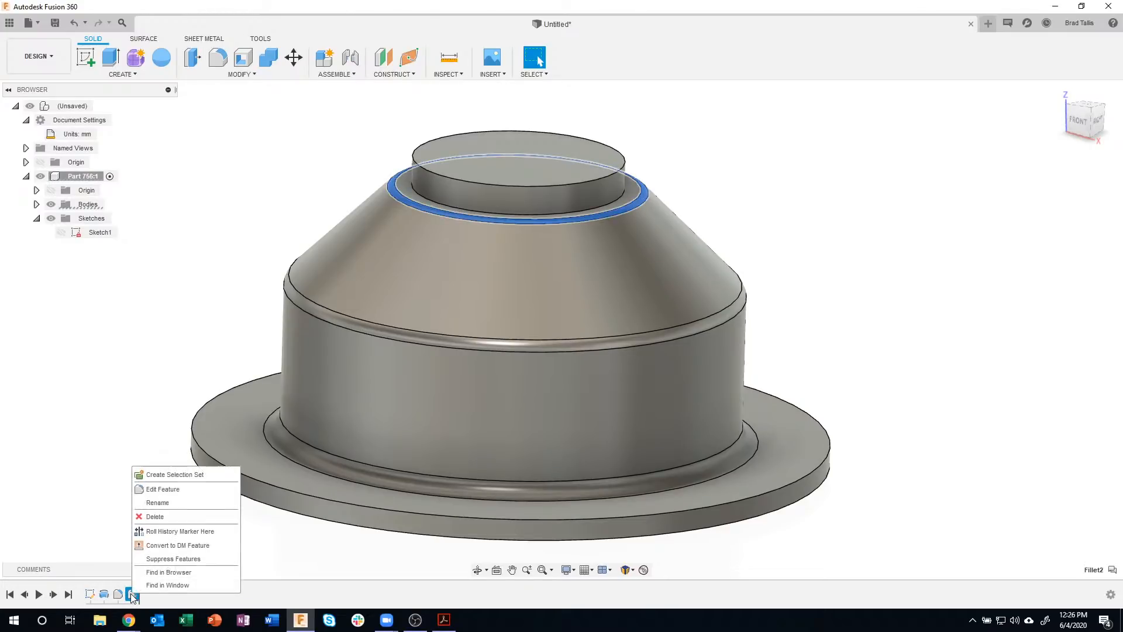
click(171, 517)
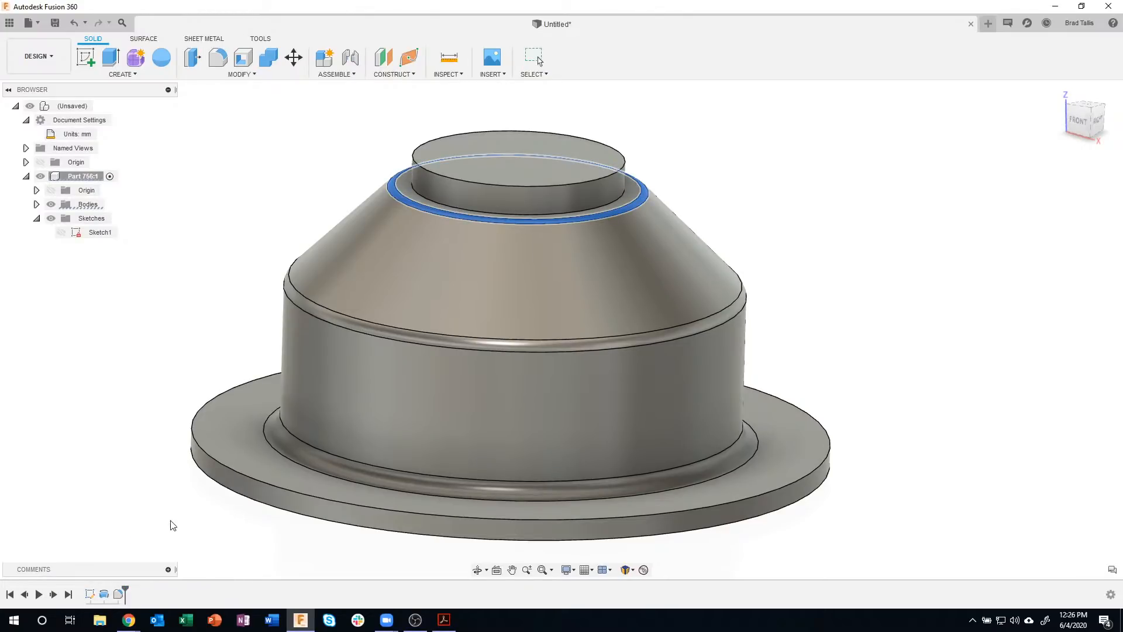
- Edit the remaining 6 mm fillet feature and add a second edge set for the cone's upper outer edge with a 4 mm radius
double_click(120, 593)
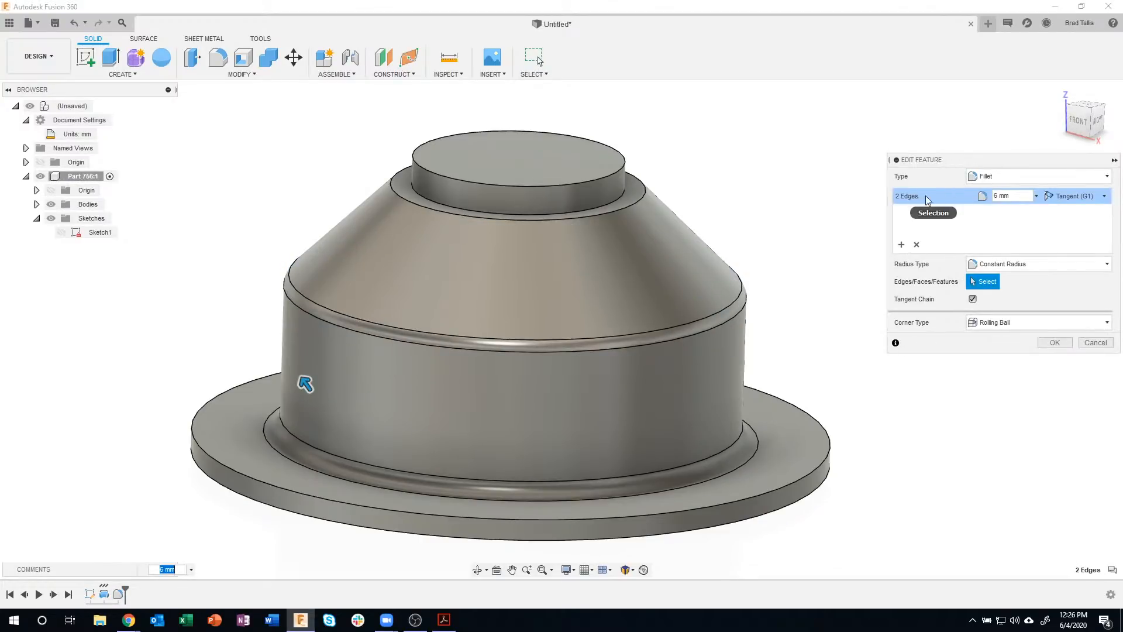
click(901, 245)
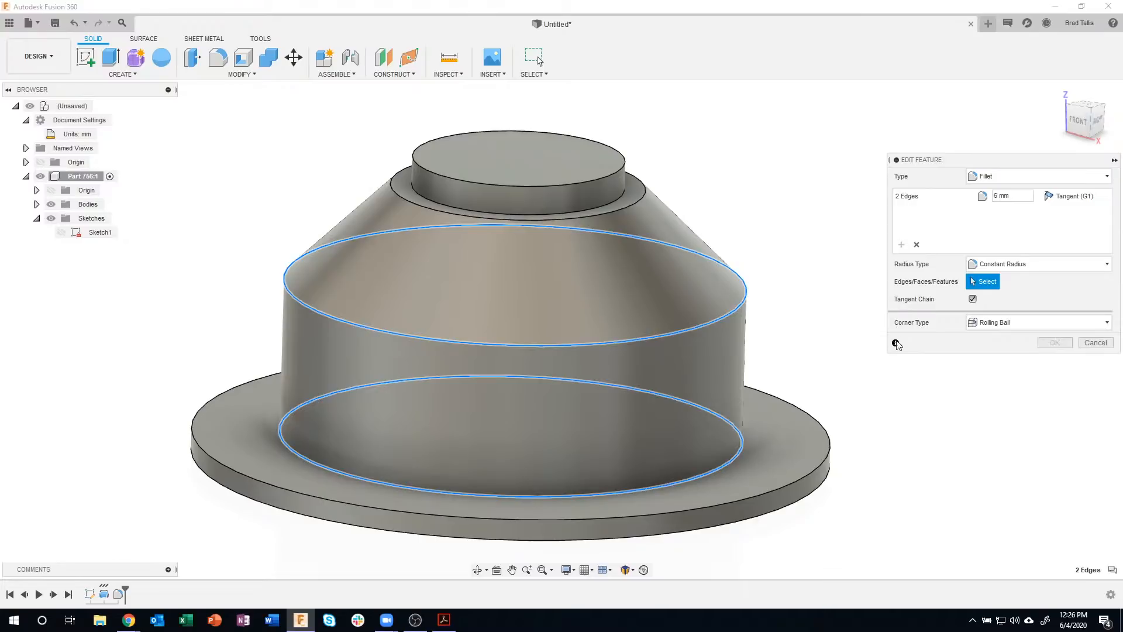
click(646, 192)
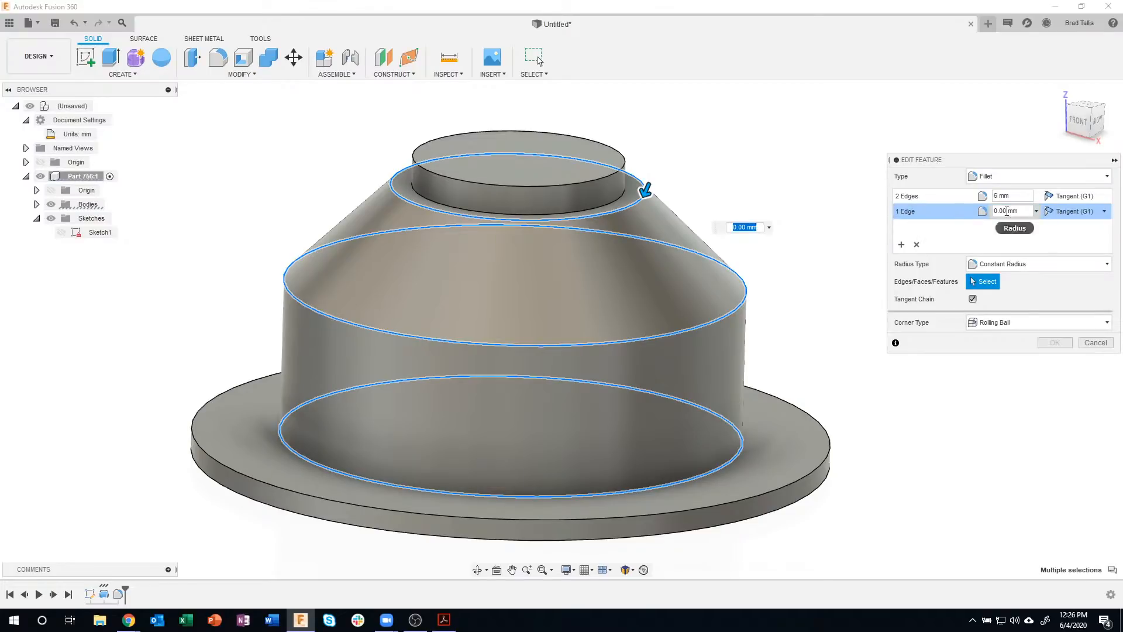
click(1026, 211)
drag(1026, 210, 990, 213)
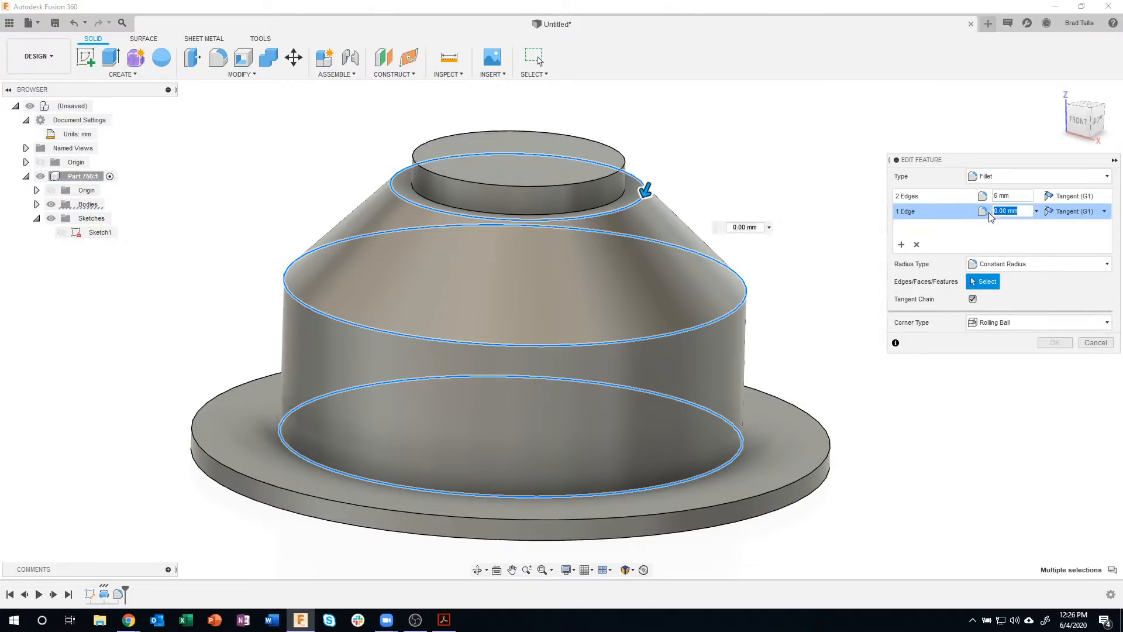
text(4)
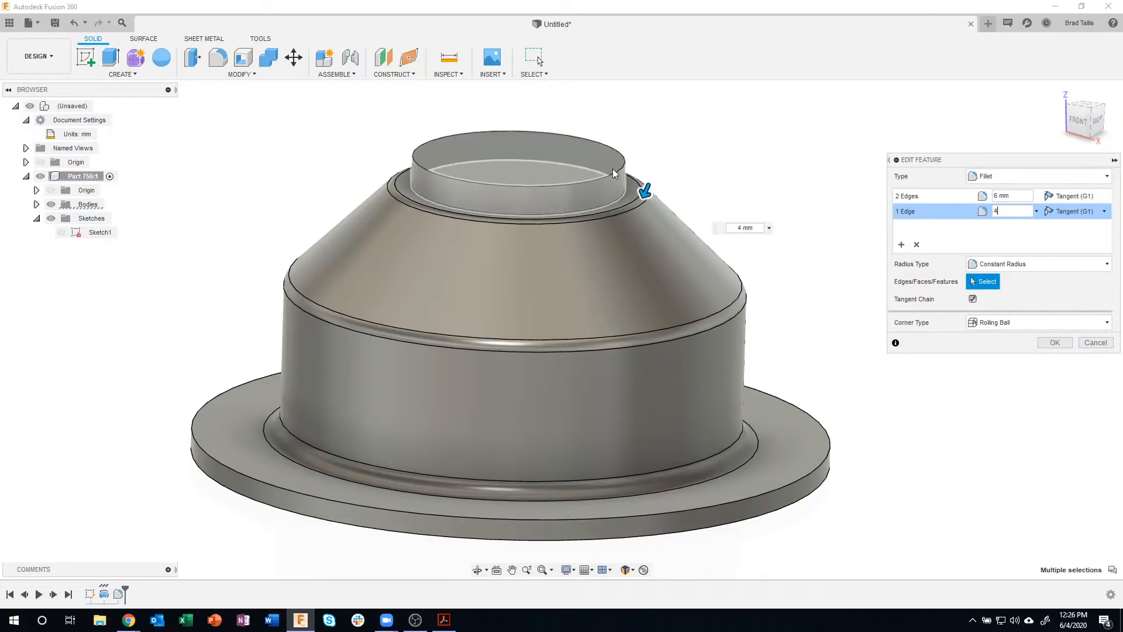
- Add a third edge set to the fillet for the raised boss's top outer edge with a 2 mm radius
click(901, 248)
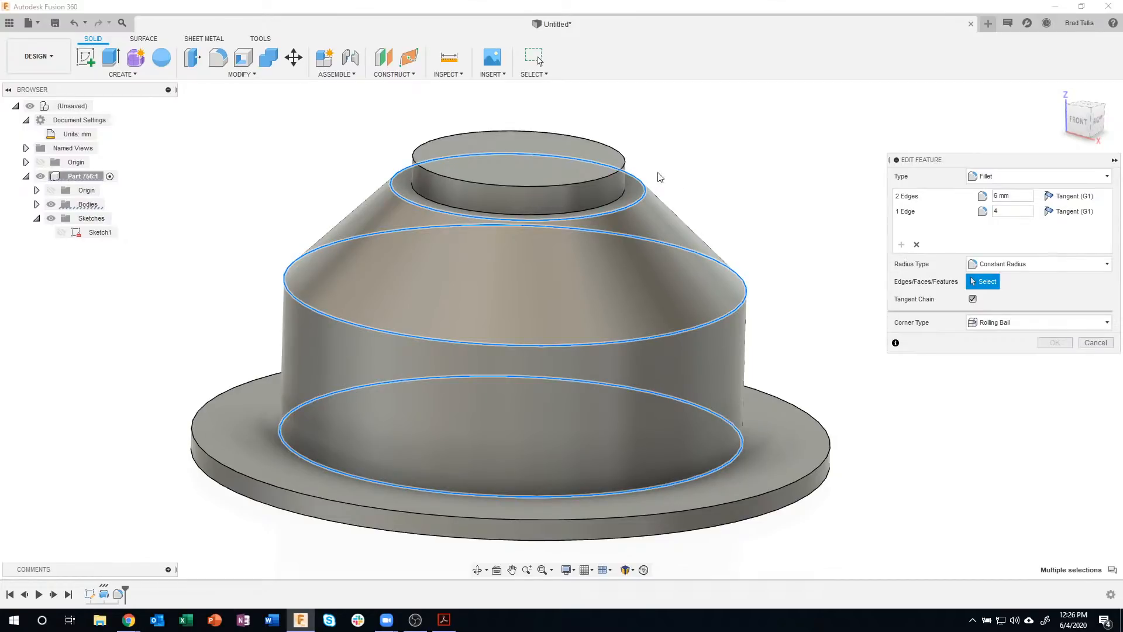
click(627, 161)
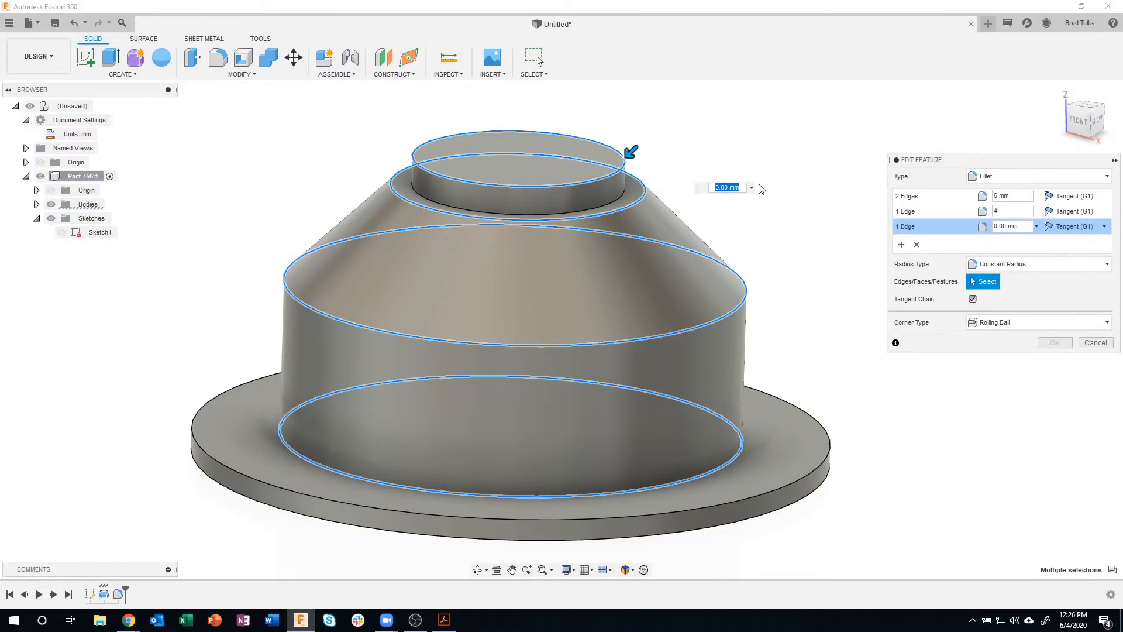
click(1007, 226)
text(2)
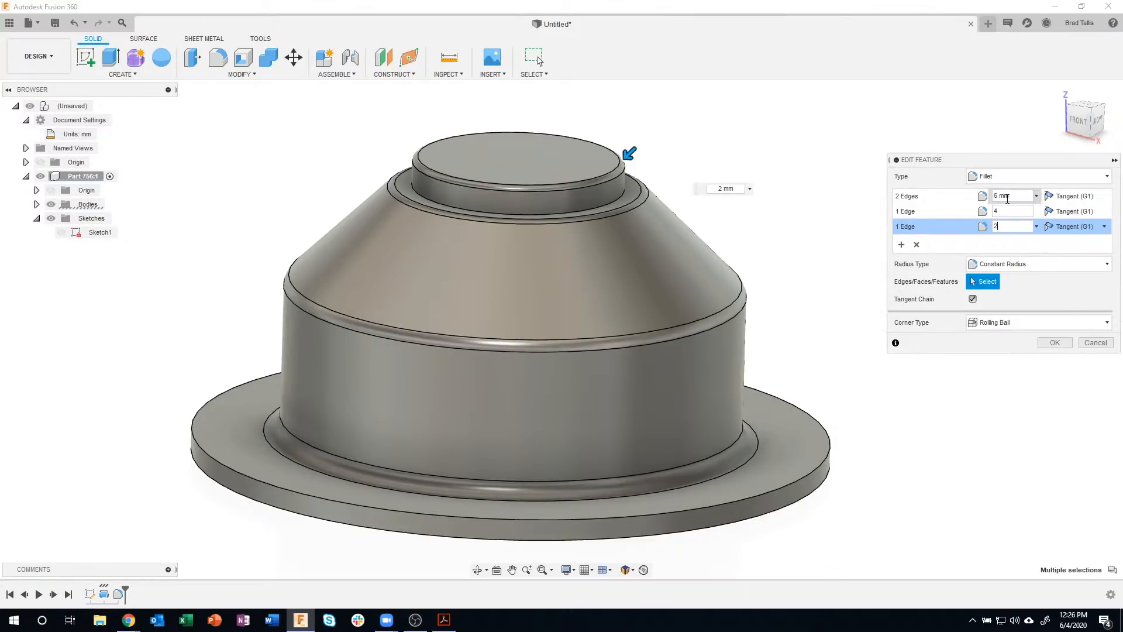
- Apply the fillet with its 6, 4 and 2 mm edge sets, and reopen the feature to review them
click(1054, 342)
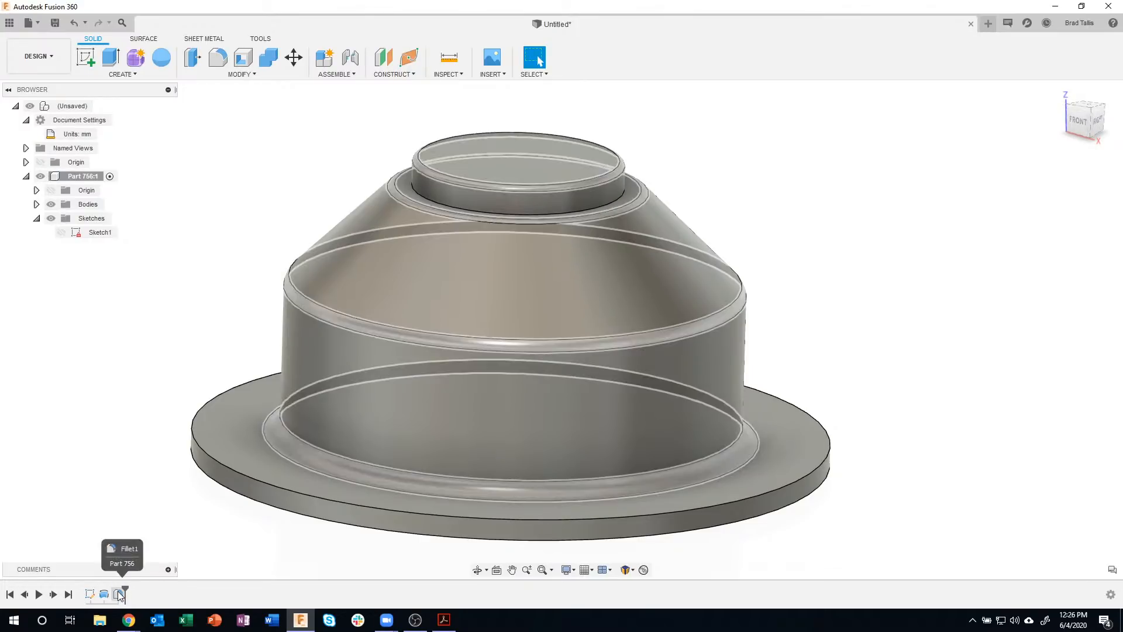
double_click(119, 594)
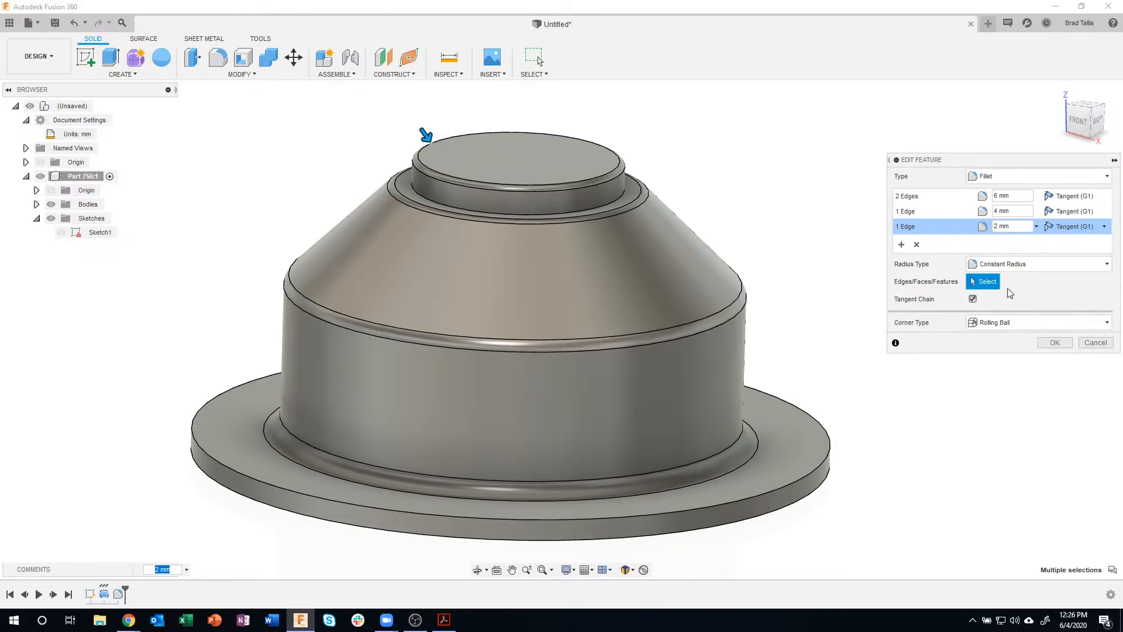
click(1091, 344)
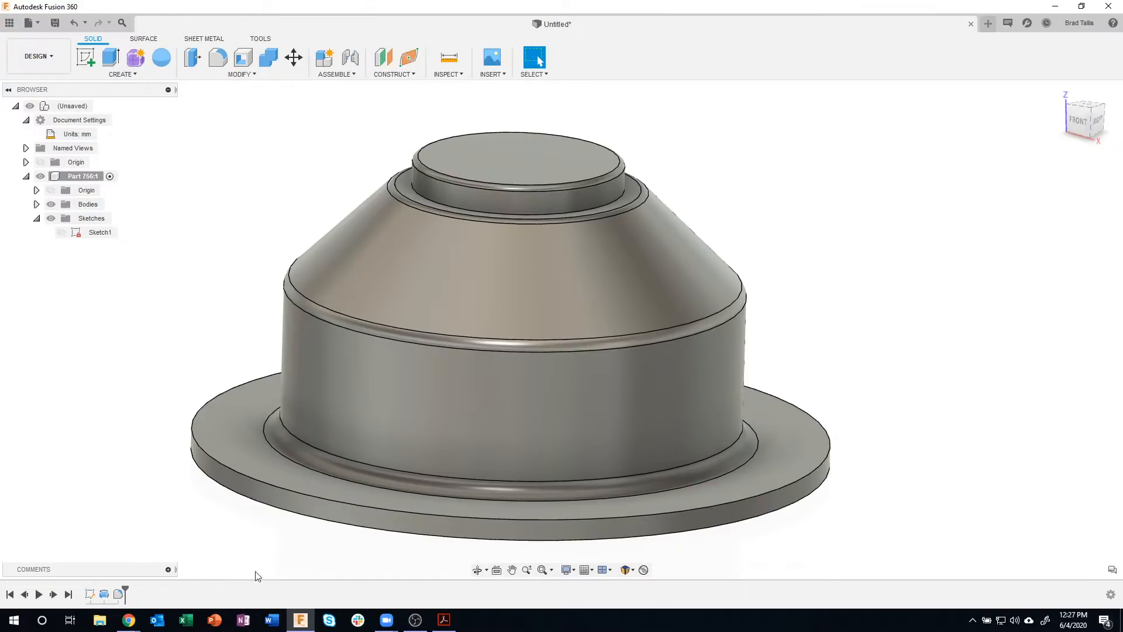
shift+middle_drag(672, 514, 642, 397)
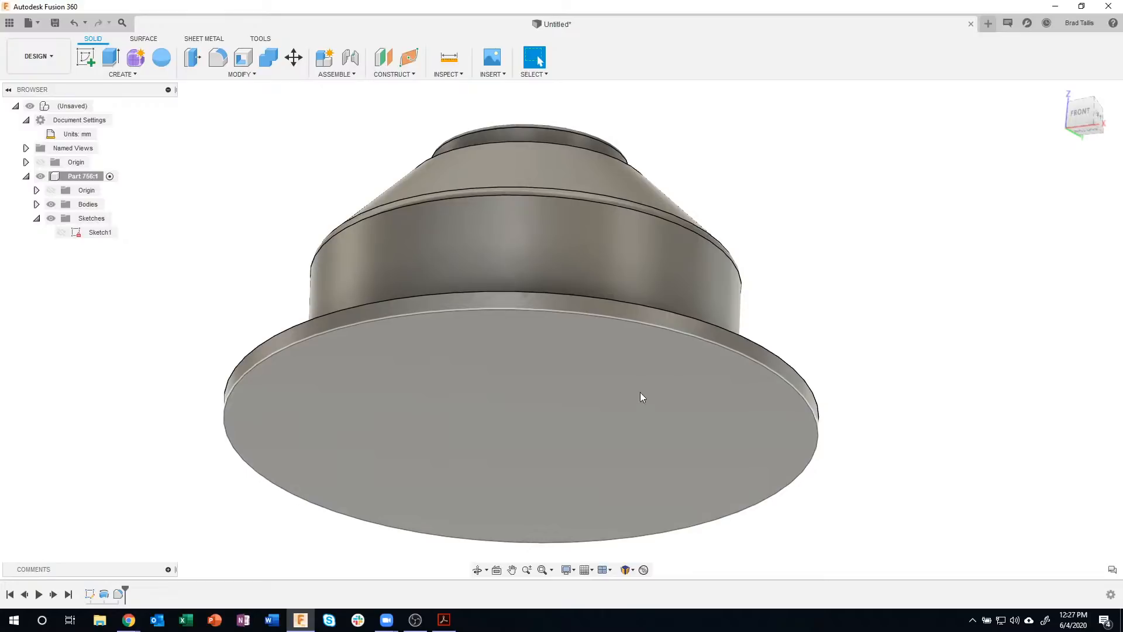
click(549, 389)
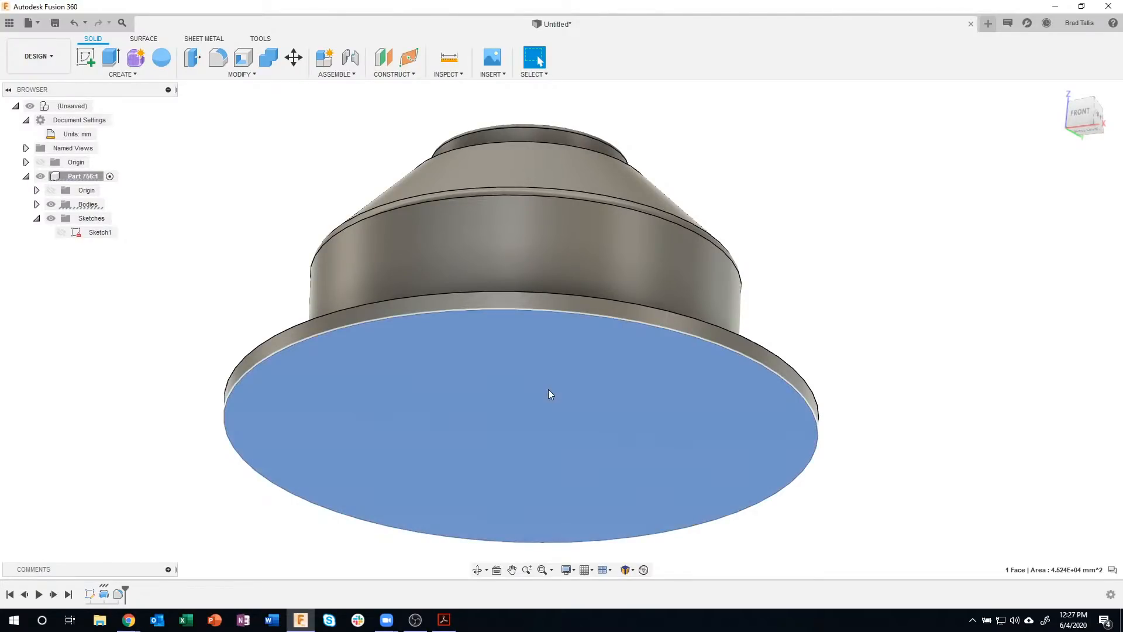
right_click(549, 390)
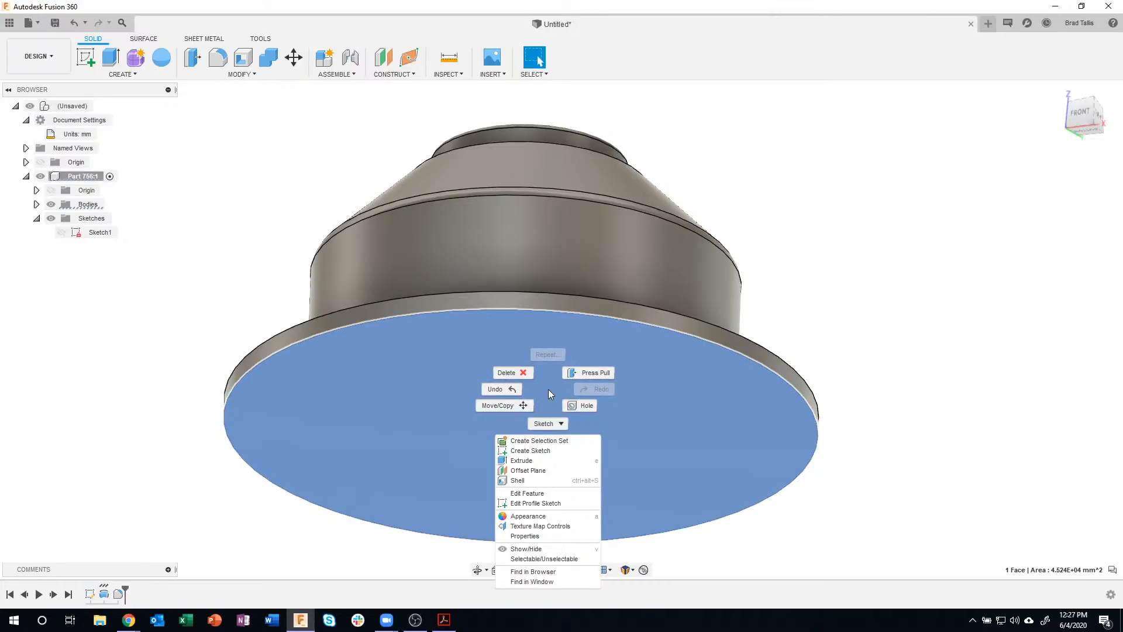
click(539, 482)
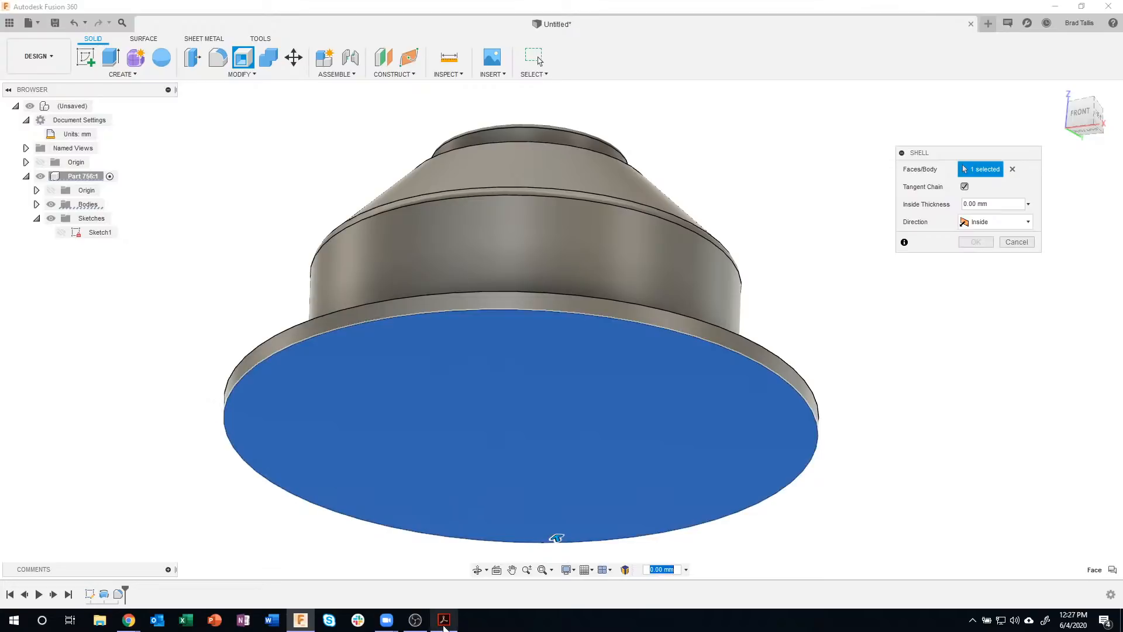
click(444, 619)
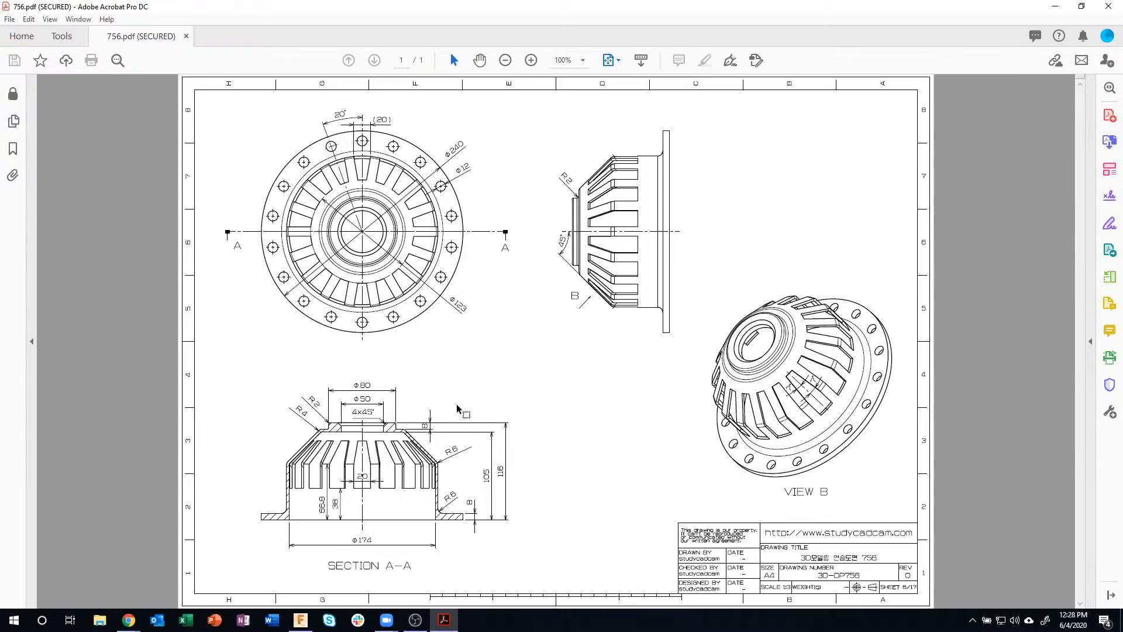
click(304, 624)
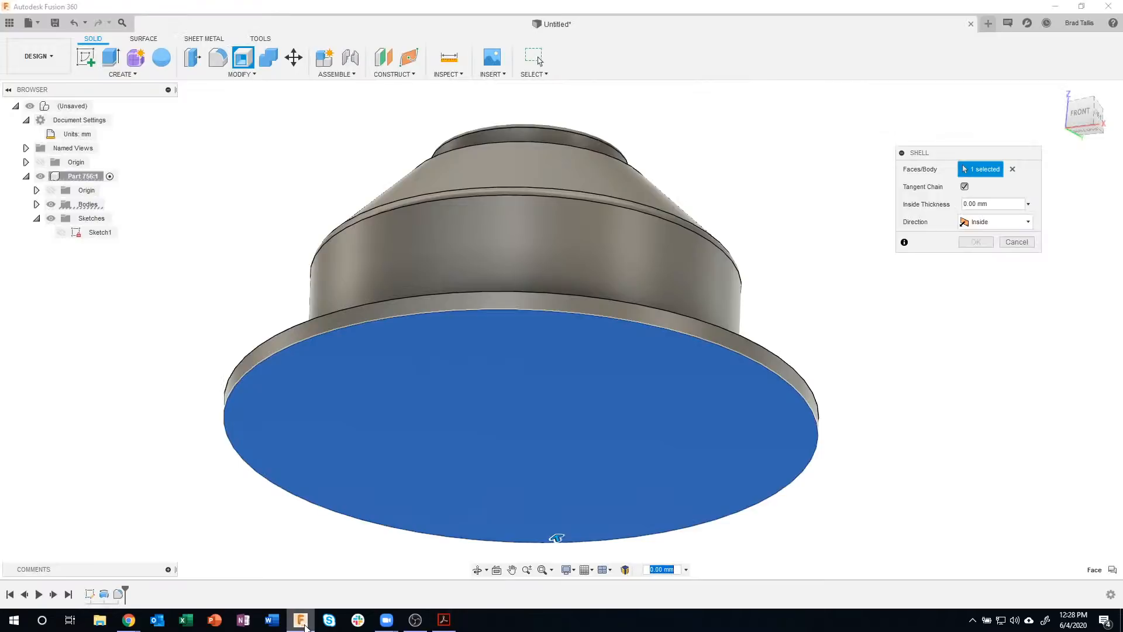
shift+middle_drag(560, 534, 567, 521)
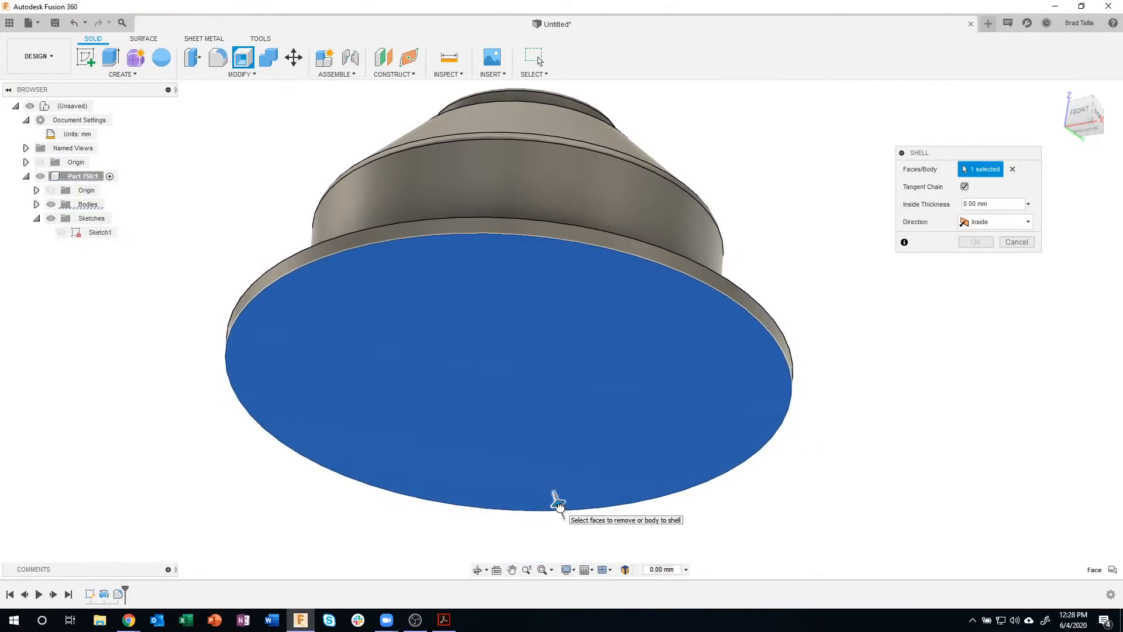
drag(554, 500, 556, 500)
shift+middle_drag(556, 498, 754, 371)
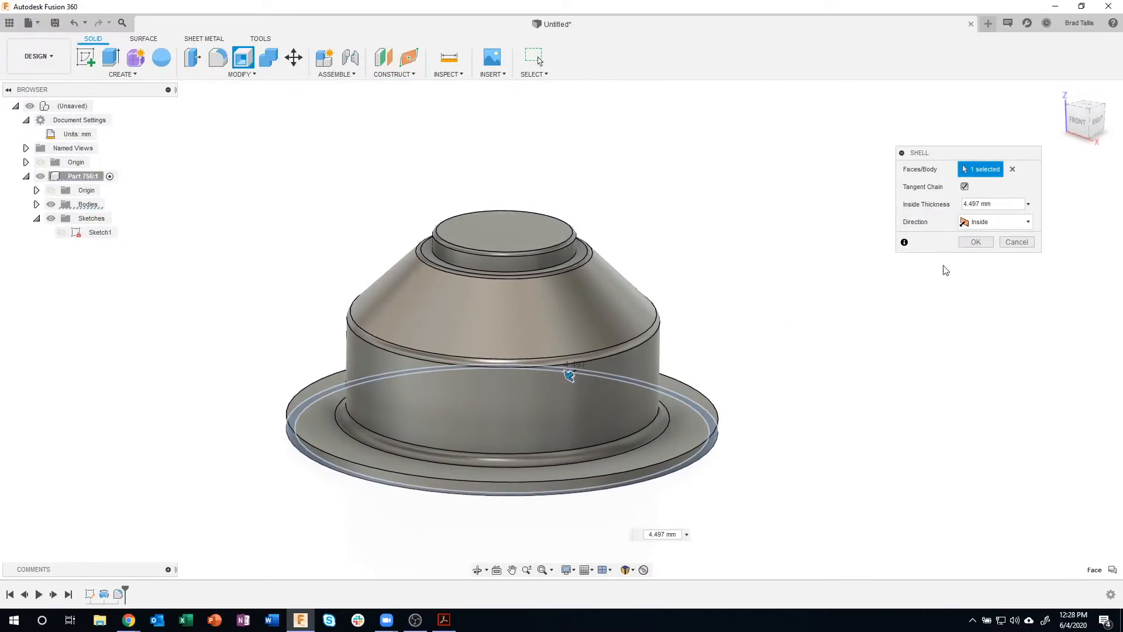
click(1016, 243)
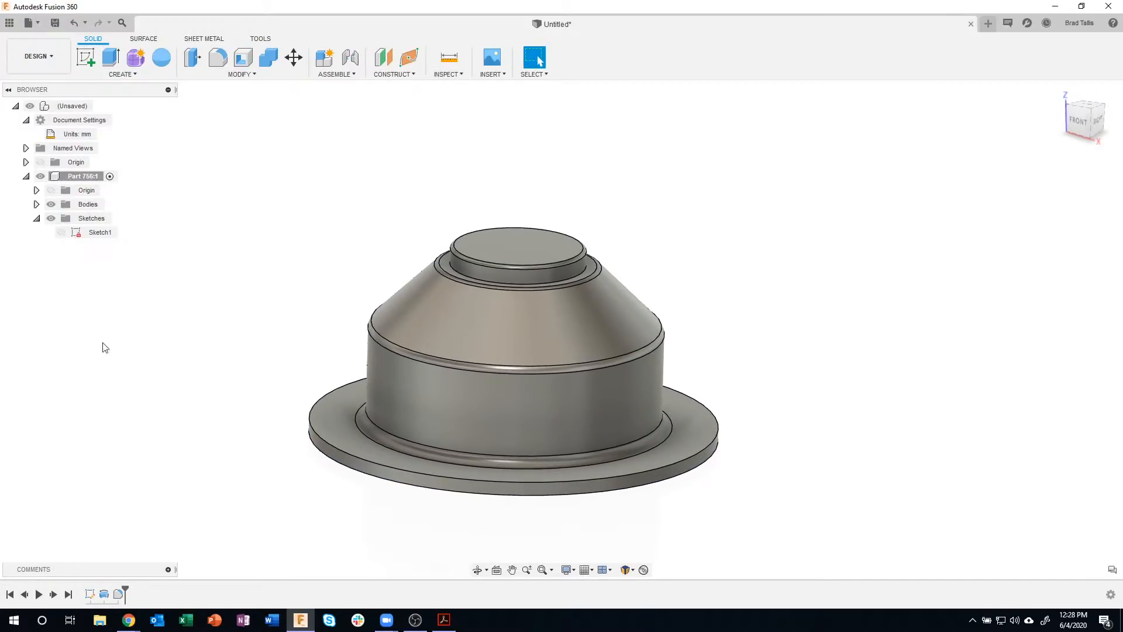
- Create a section analysis through the part on the XZ origin plane at 0 mm distance
click(454, 75)
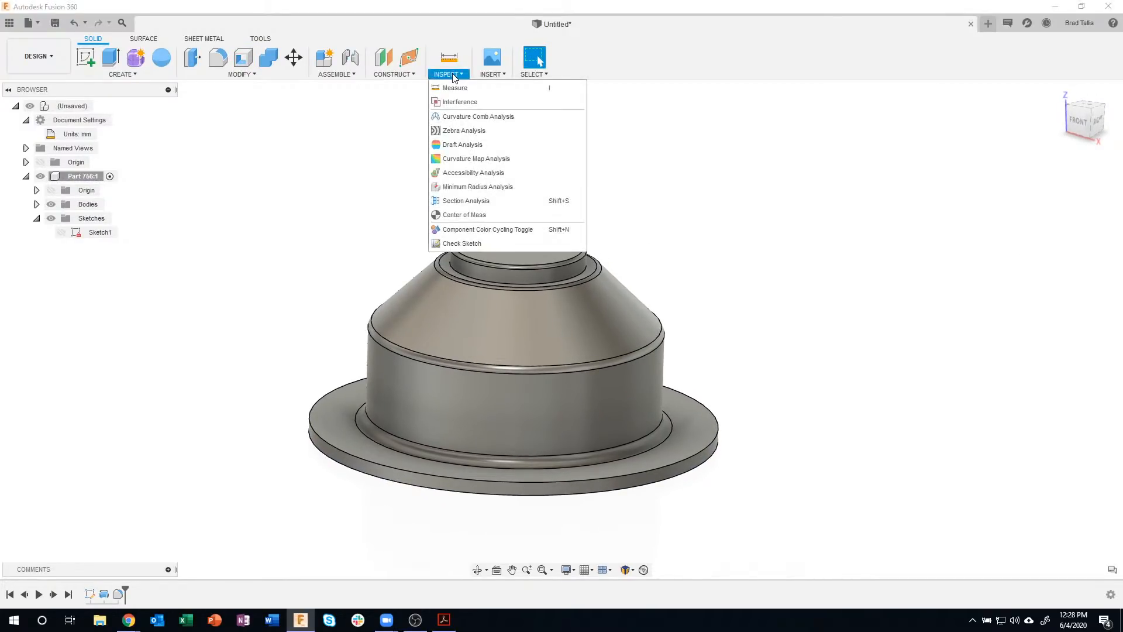
click(475, 205)
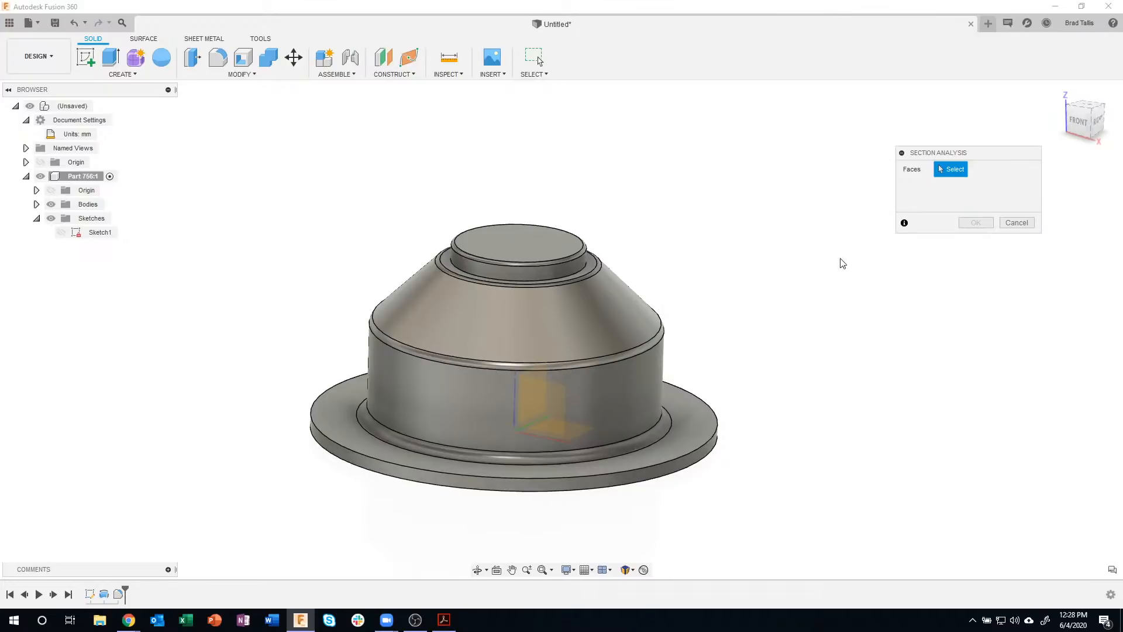
shift+middle_drag(840, 259, 787, 282)
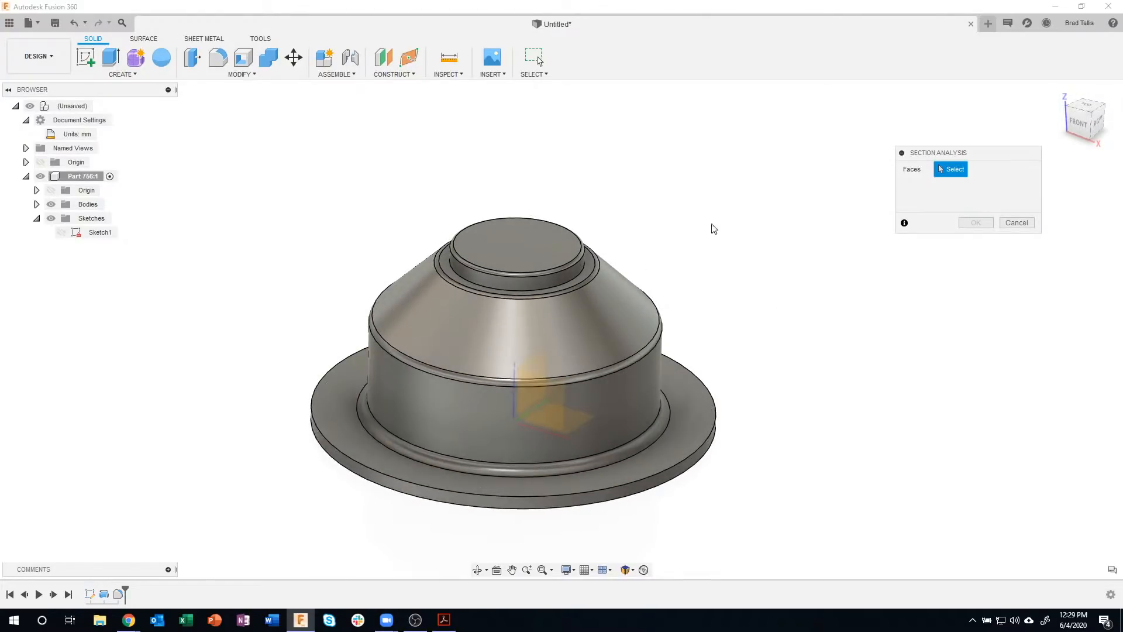
drag(733, 207, 717, 230)
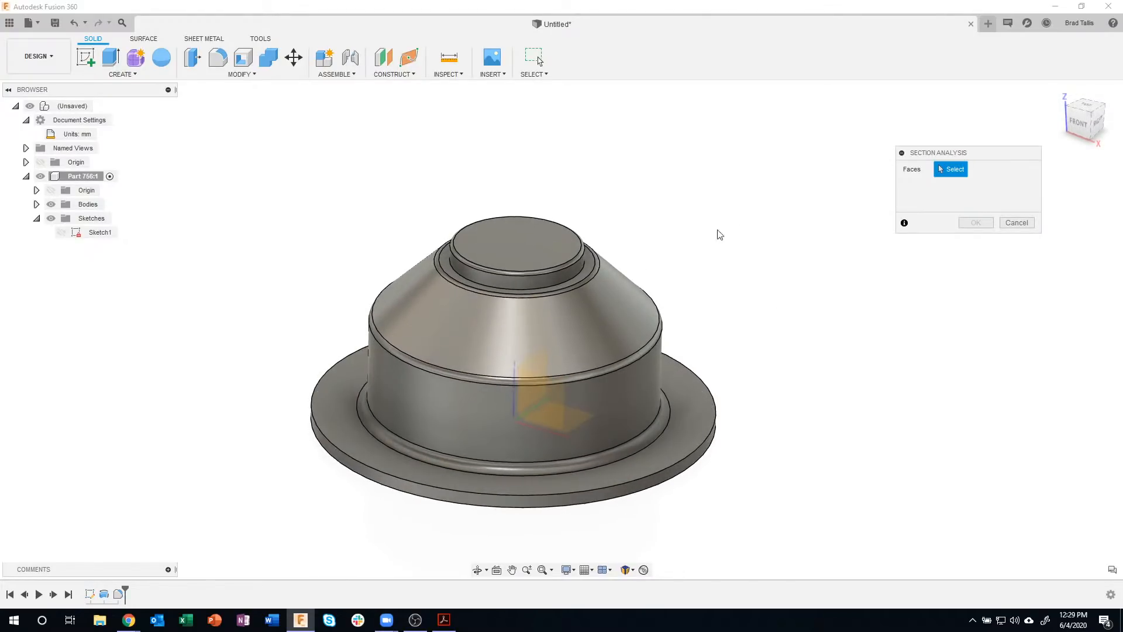
click(552, 387)
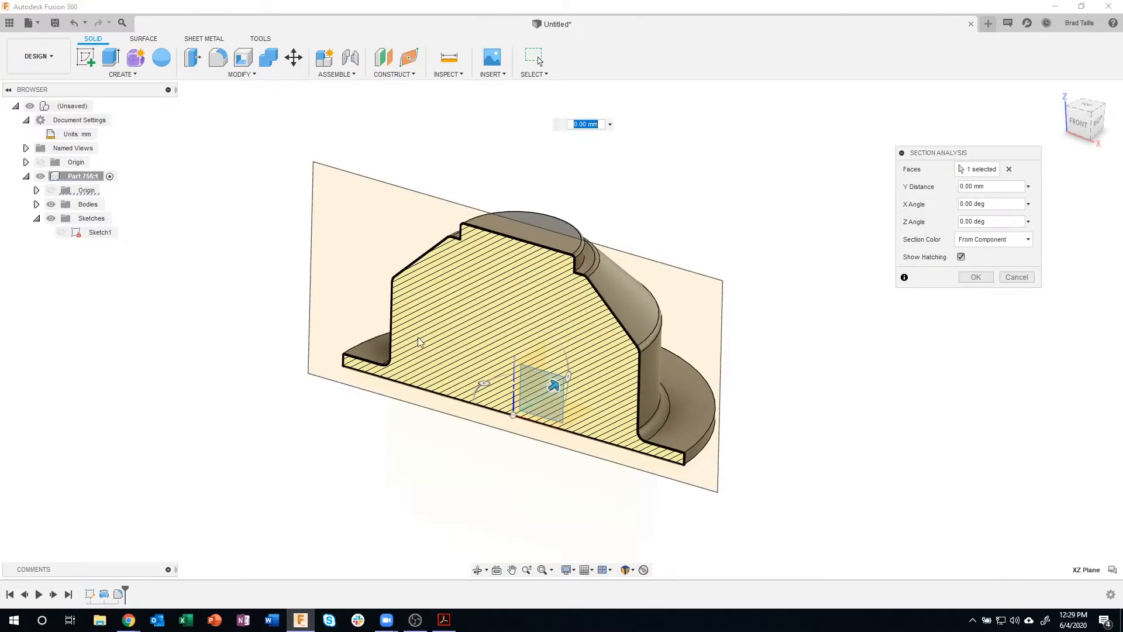
shift+middle_drag(517, 326, 550, 299)
scroll(550, 300, up, 1)
click(976, 276)
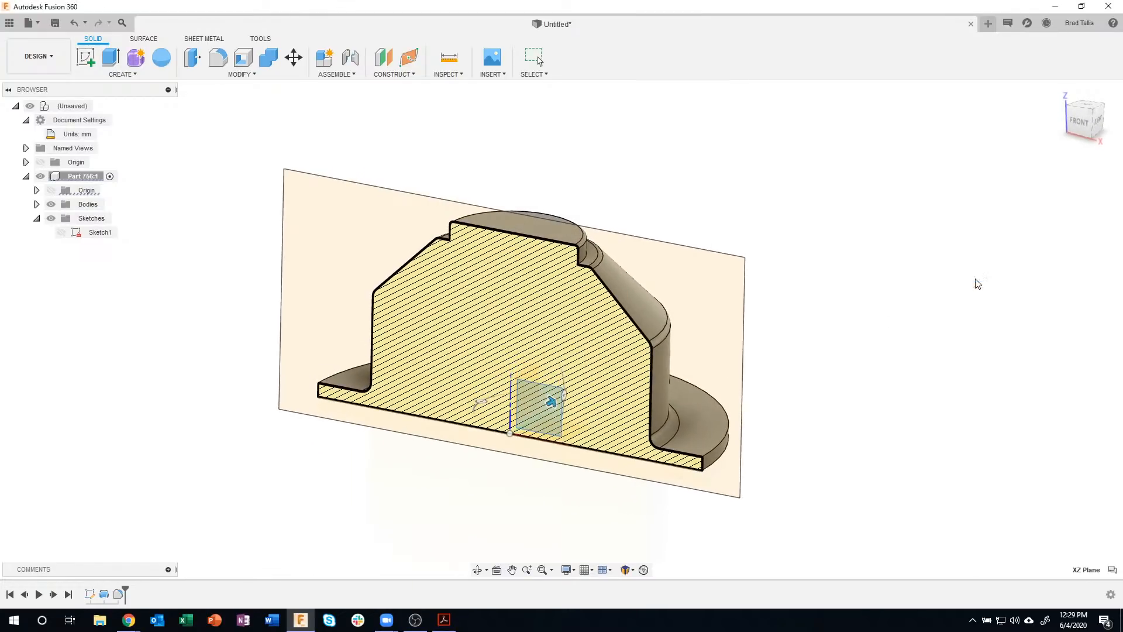
- Shell the part from the flange's flat underside with an inside thickness of 3 mm
shift+middle_drag(437, 295, 546, 422)
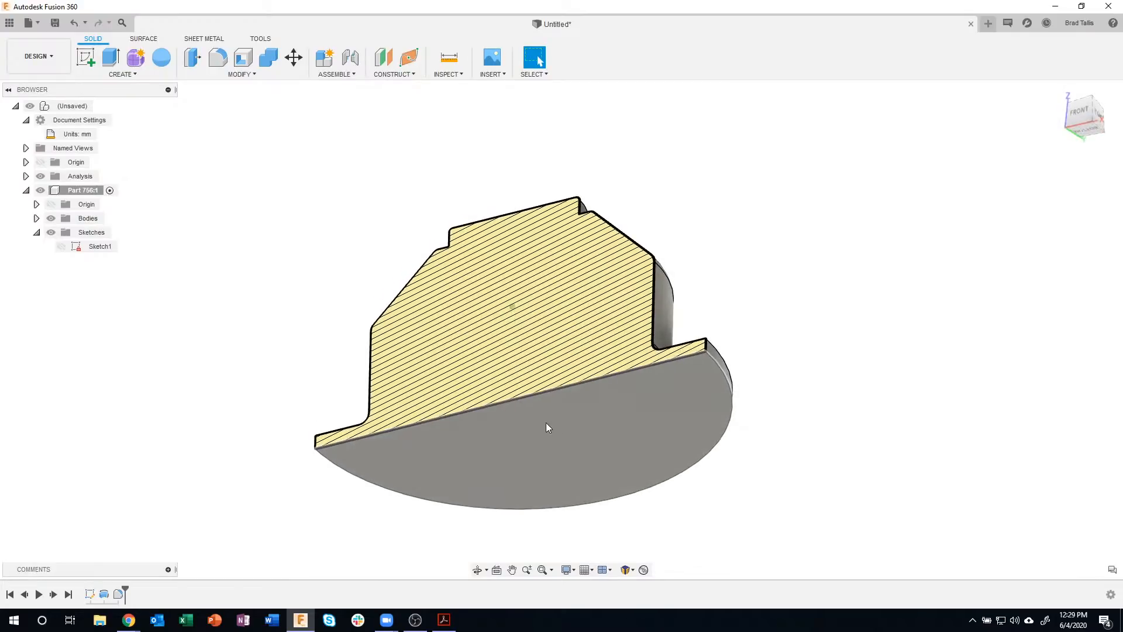
click(545, 422)
right_click(545, 422)
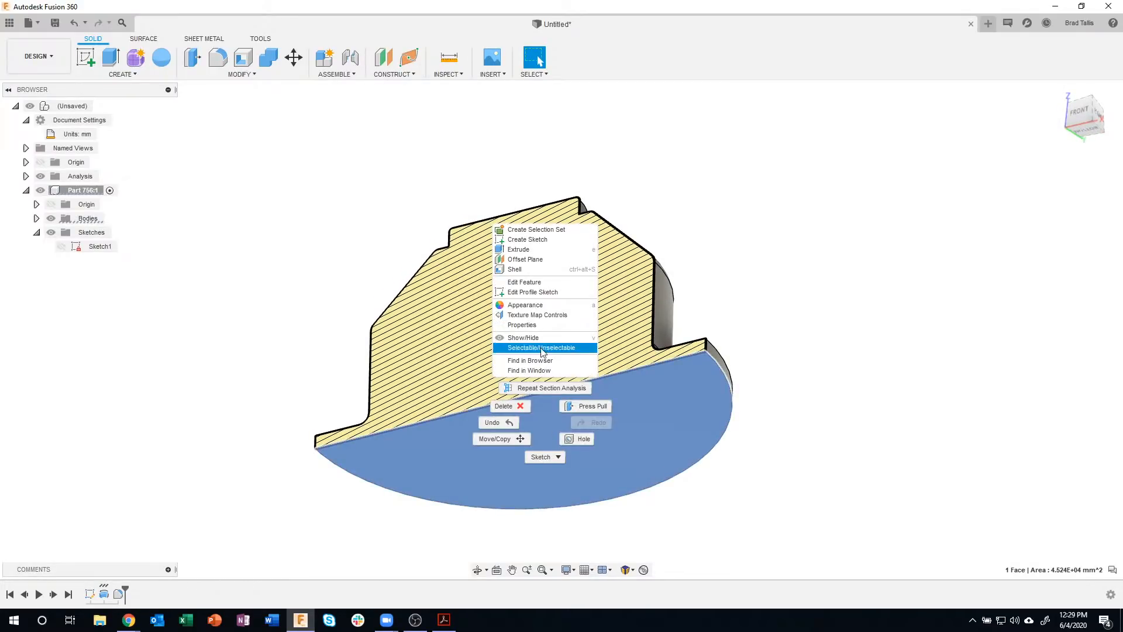
click(514, 269)
shift+middle_drag(694, 322, 670, 445)
drag(582, 441, 572, 437)
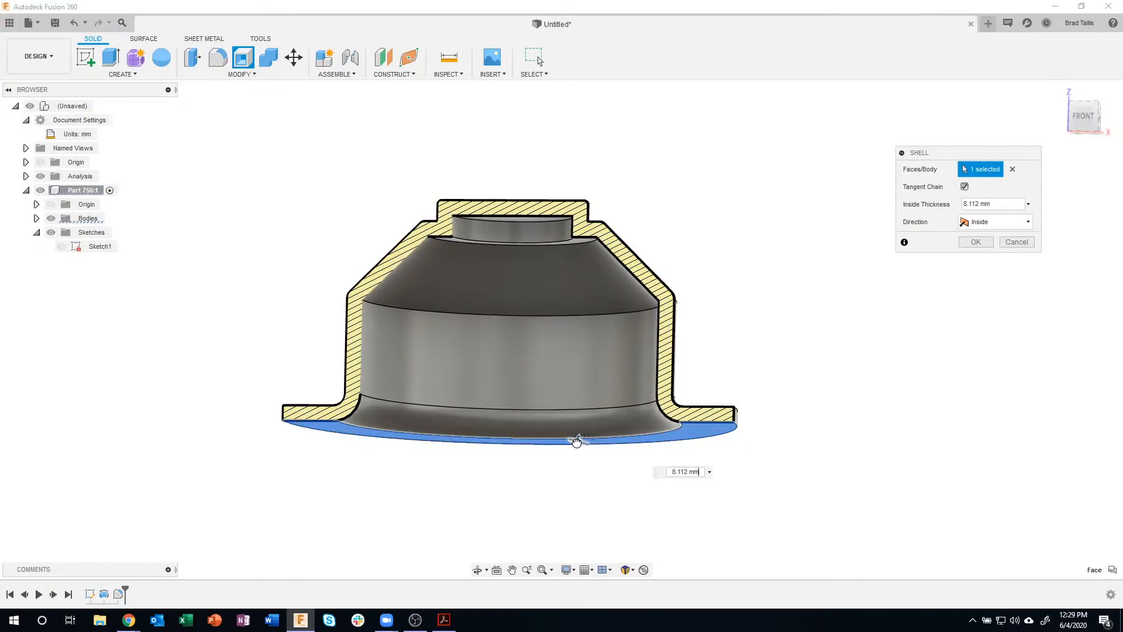
click(1090, 119)
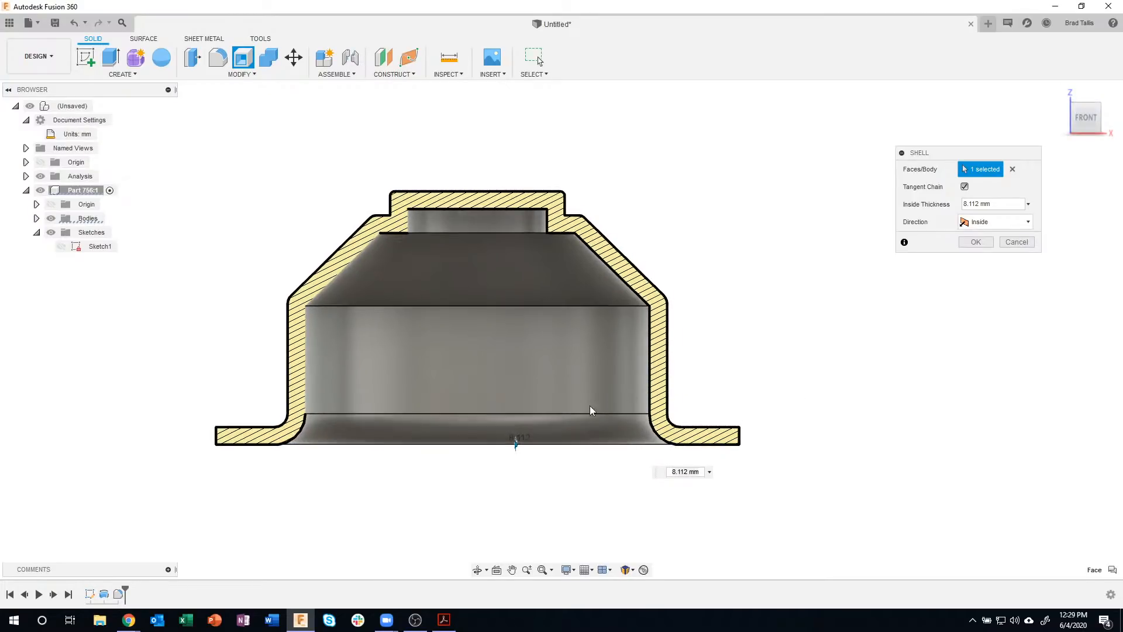
double_click(703, 471)
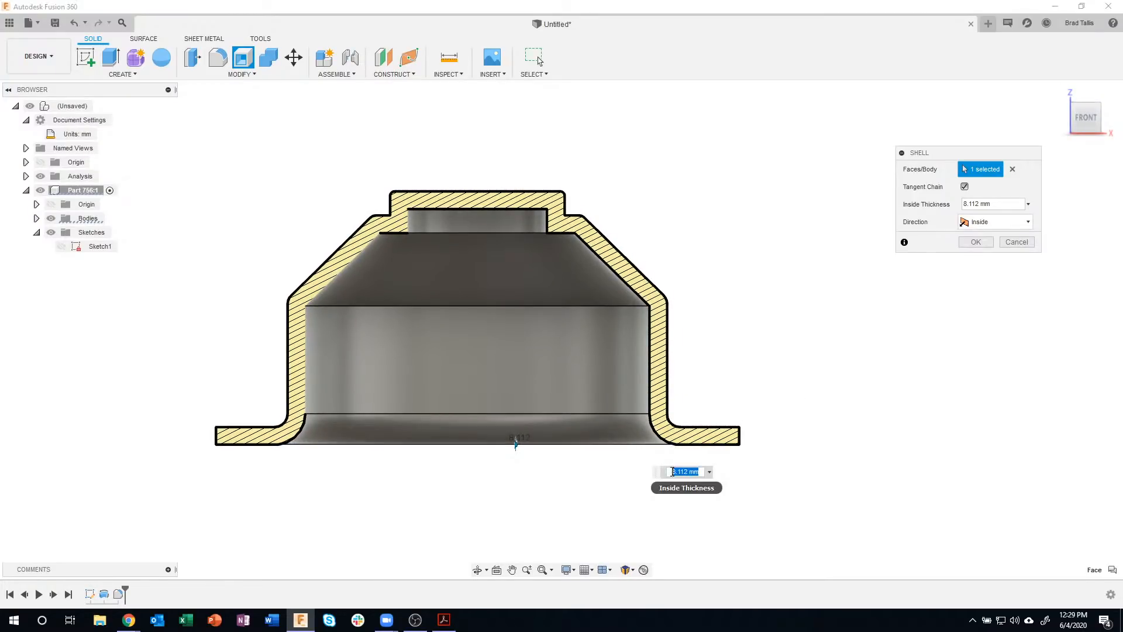
text(4)
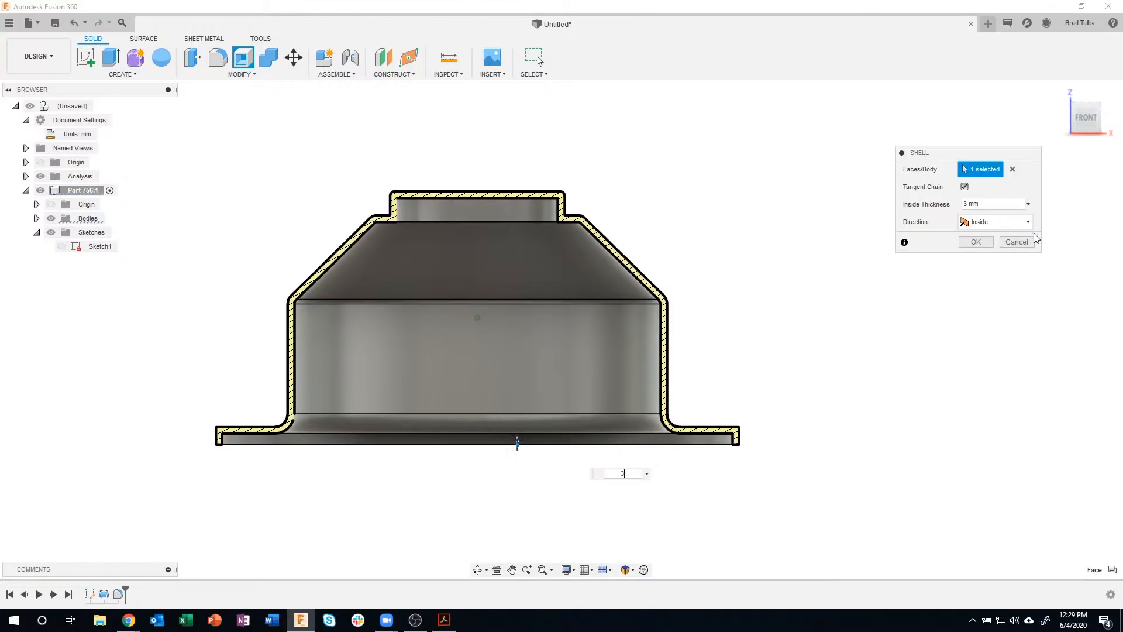
click(975, 242)
shift+middle_drag(983, 451, 425, 334)
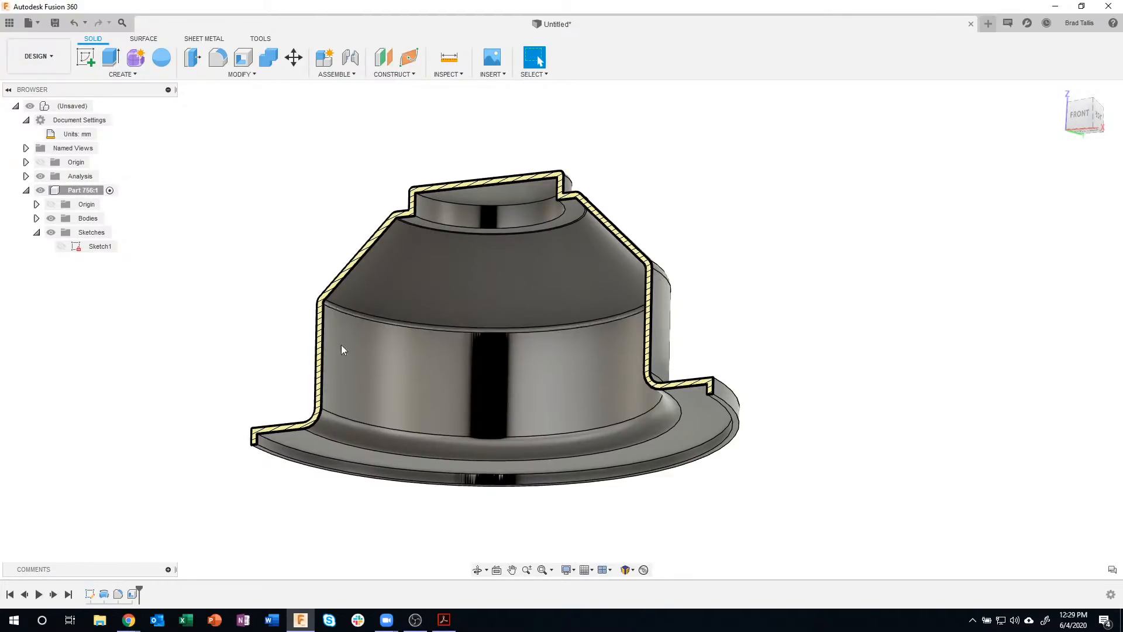
- Toggle the section analysis to compare the sectioned and full part, and leave the section cut hidden
click(41, 176)
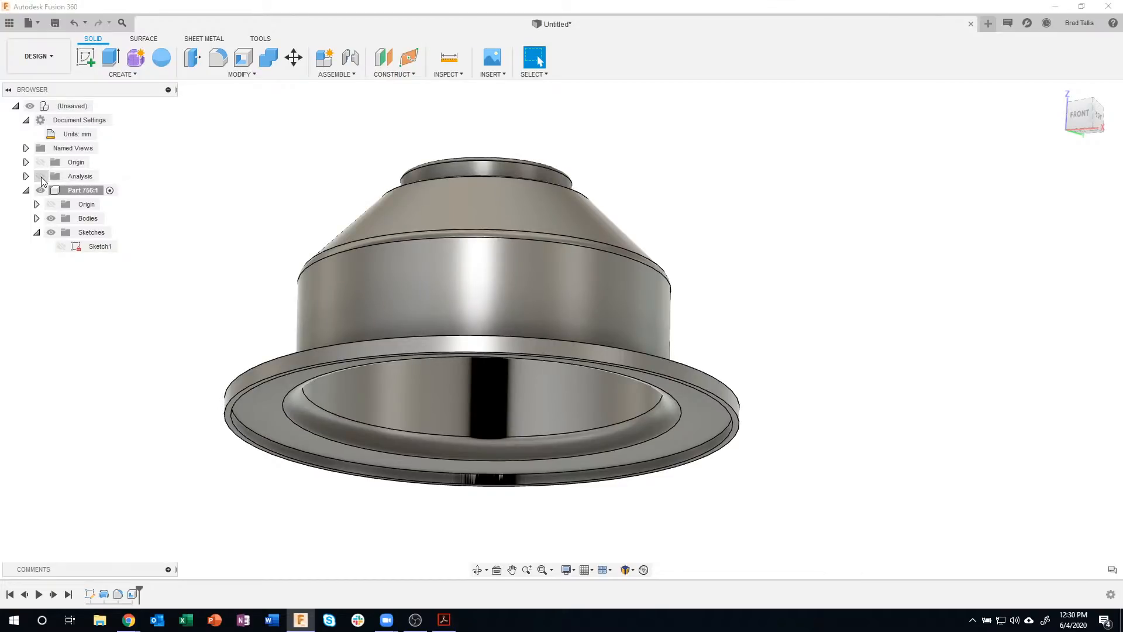
click(40, 176)
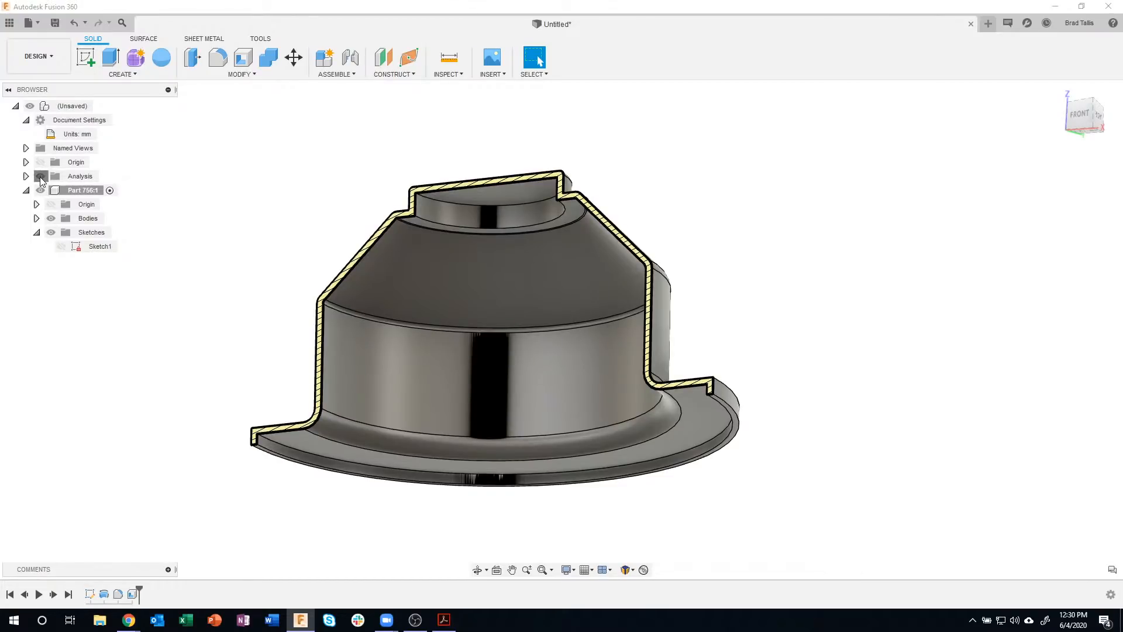
click(41, 176)
click(26, 176)
click(41, 177)
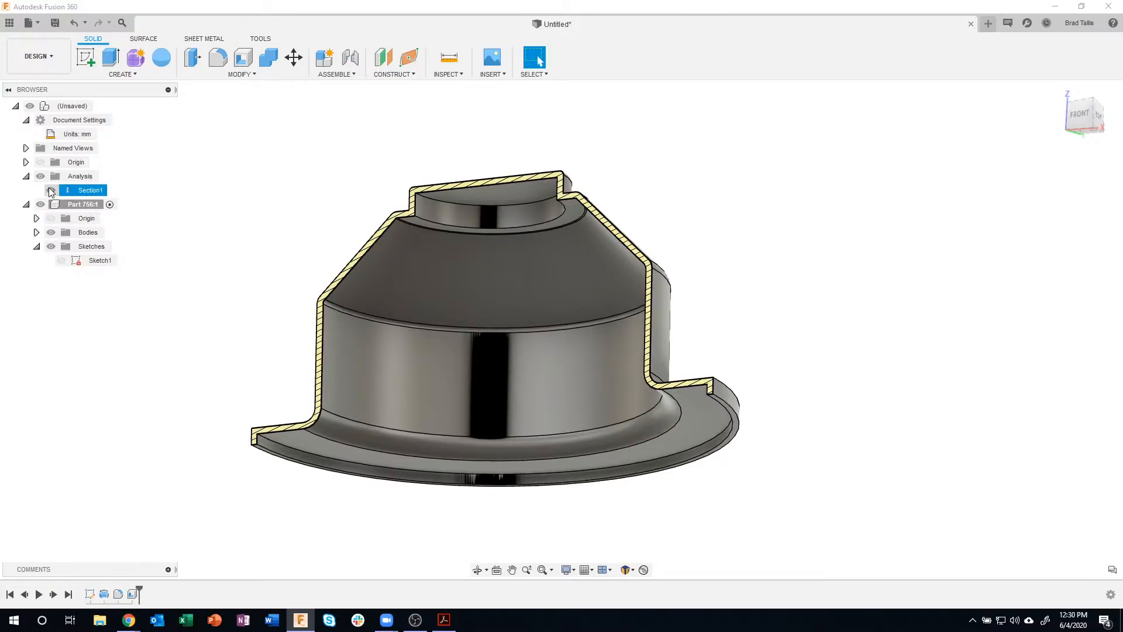
click(50, 189)
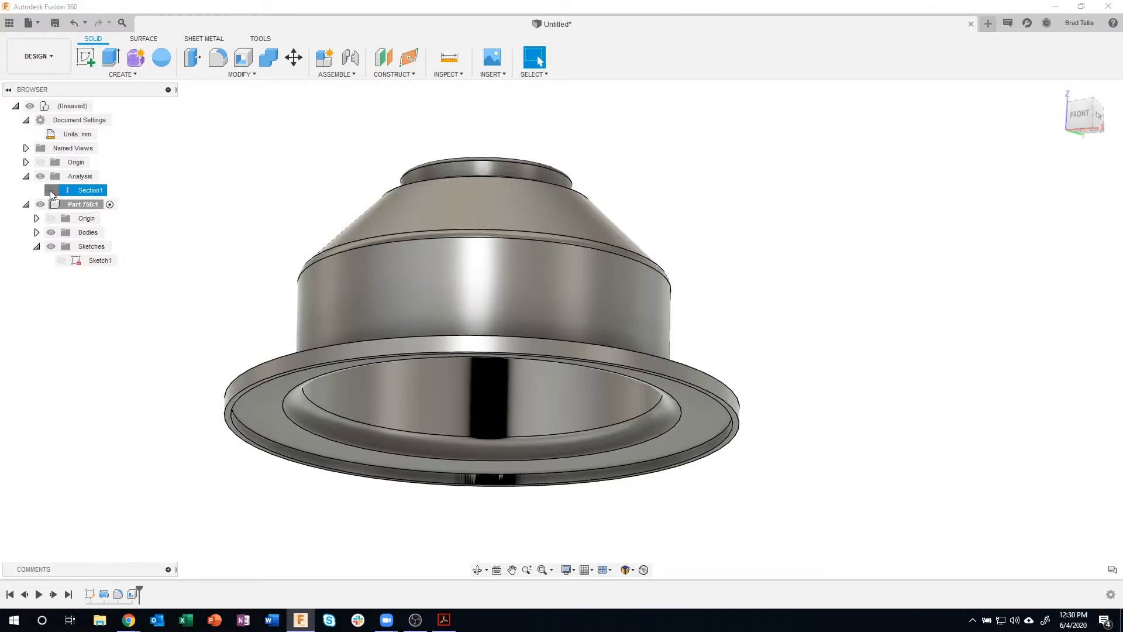
click(51, 190)
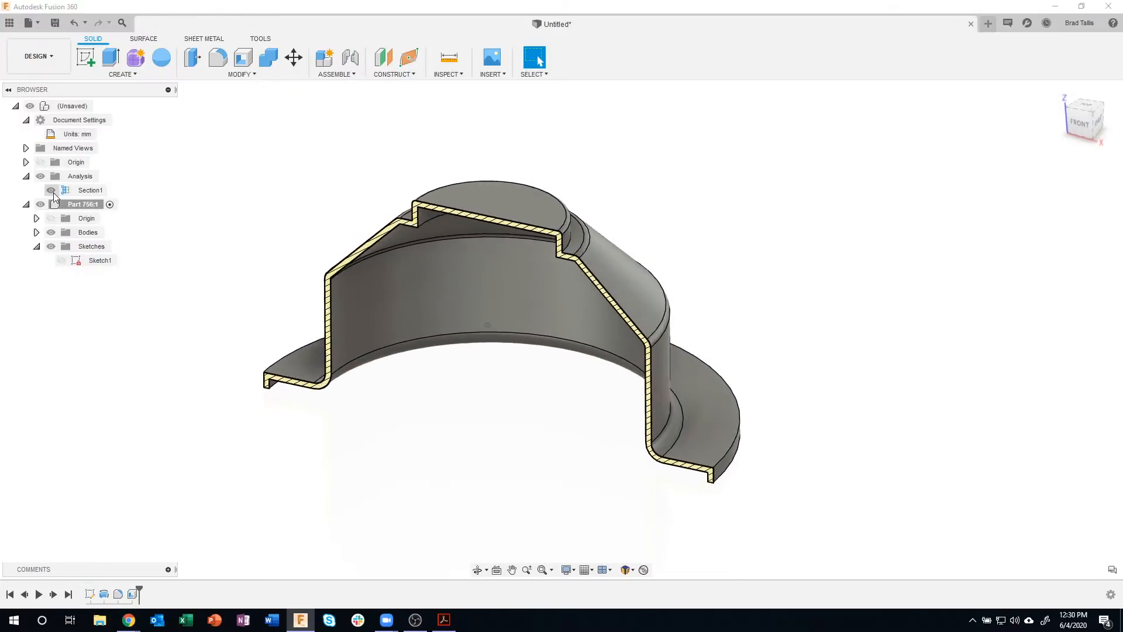
click(50, 190)
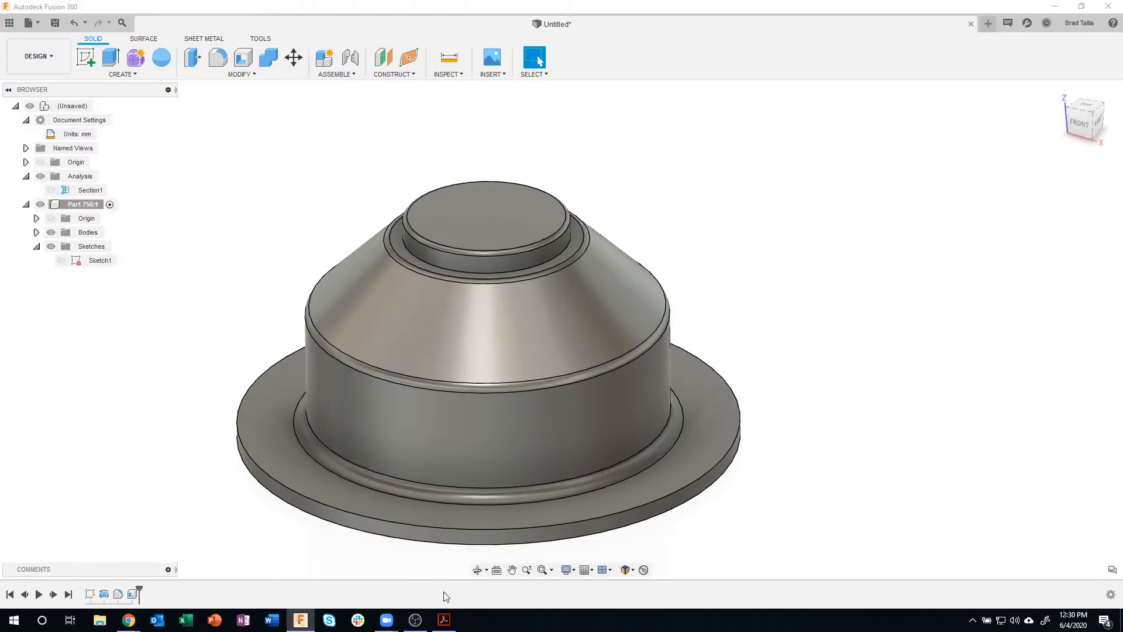
- Check drawing 756, then place a 50 mm diameter hole on the boss's flat top face and centre it
click(444, 620)
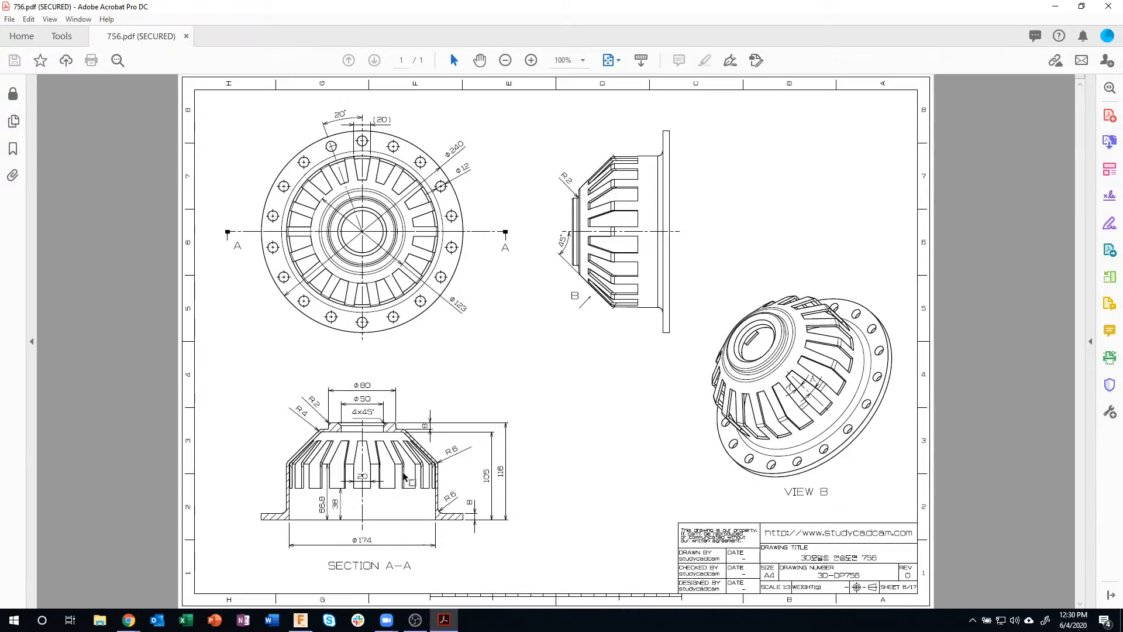
click(301, 621)
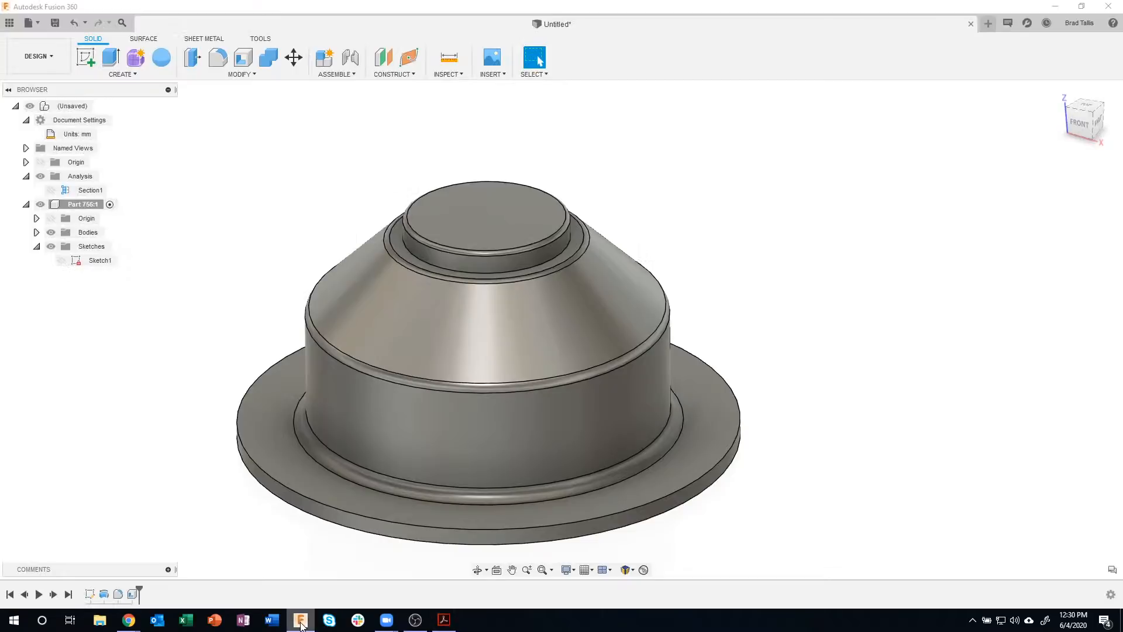
shift+middle_drag(379, 137, 471, 230)
click(471, 229)
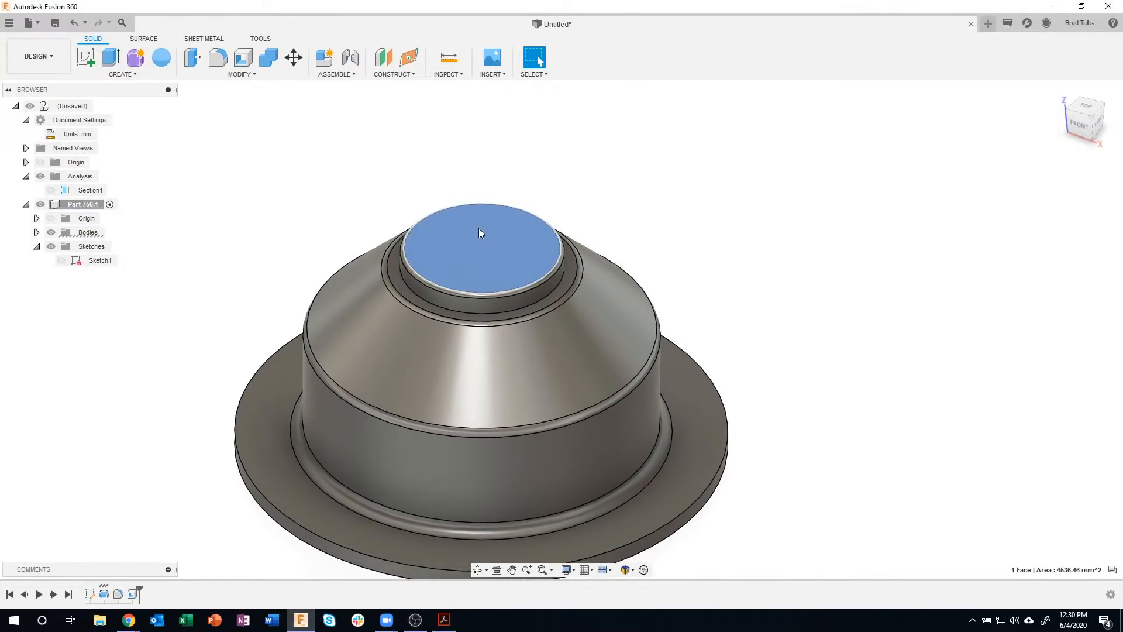
right_click(478, 228)
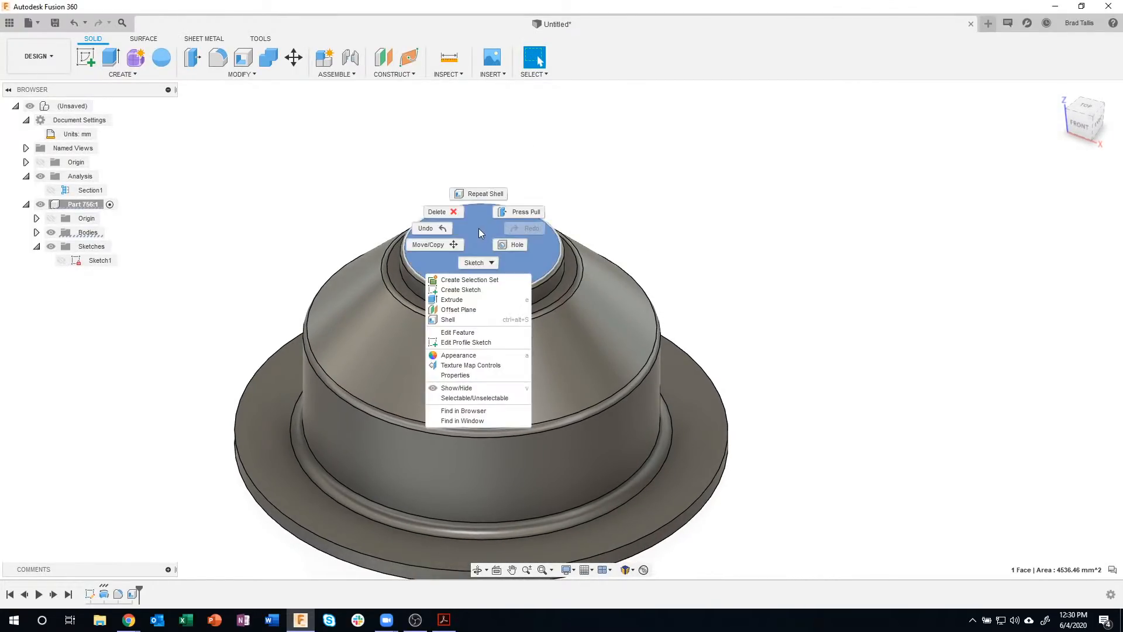
click(517, 244)
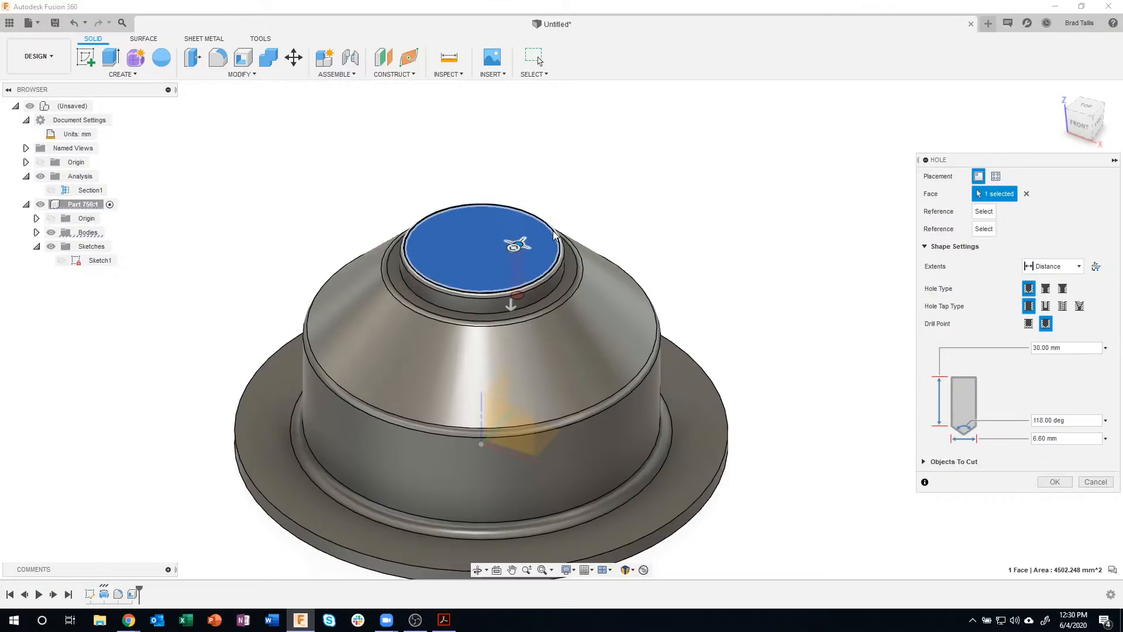
shift+middle_drag(599, 189, 550, 226)
scroll(530, 211, up, 3)
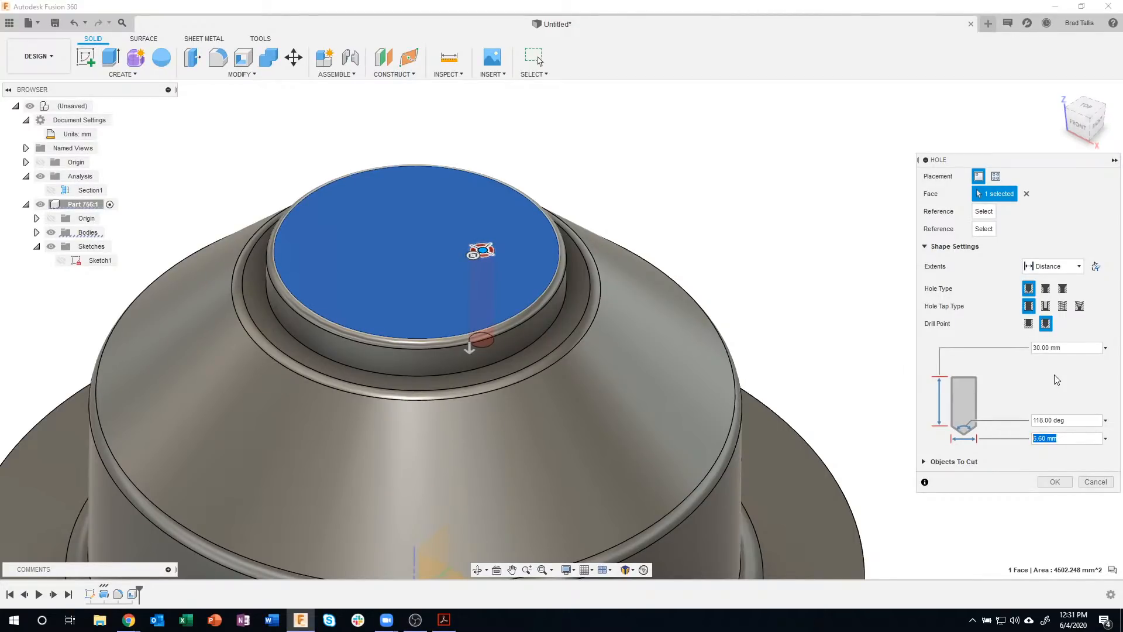
text(50)
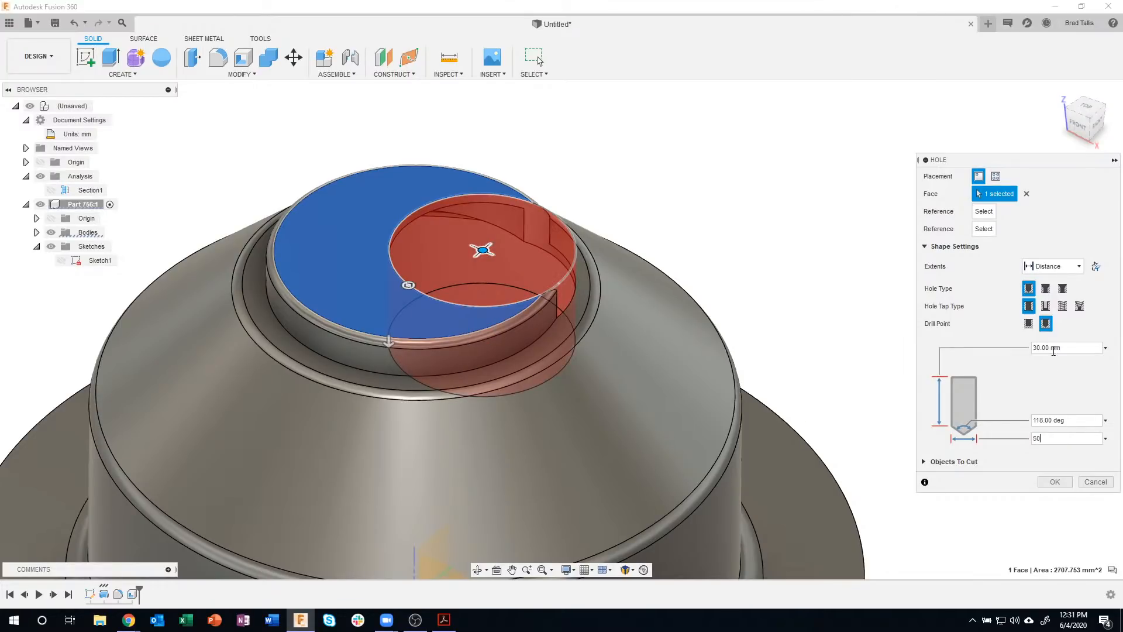
shift+middle_drag(790, 275, 495, 280)
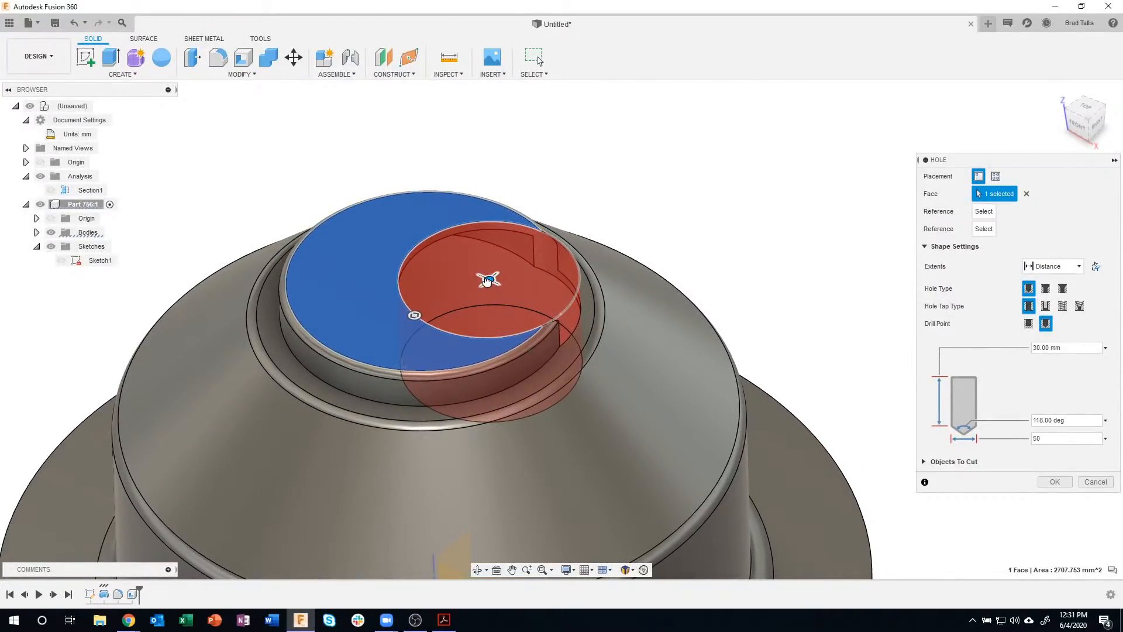
mouse_move(488, 280)
mouse_down()
mouse_move(502, 255)
mouse_move(458, 250)
mouse_move(467, 249)
mouse_move(480, 255)
mouse_move(440, 261)
mouse_move(462, 253)
mouse_move(421, 283)
mouse_move(449, 255)
mouse_move(423, 283)
mouse_move(451, 274)
mouse_move(425, 281)
mouse_up()
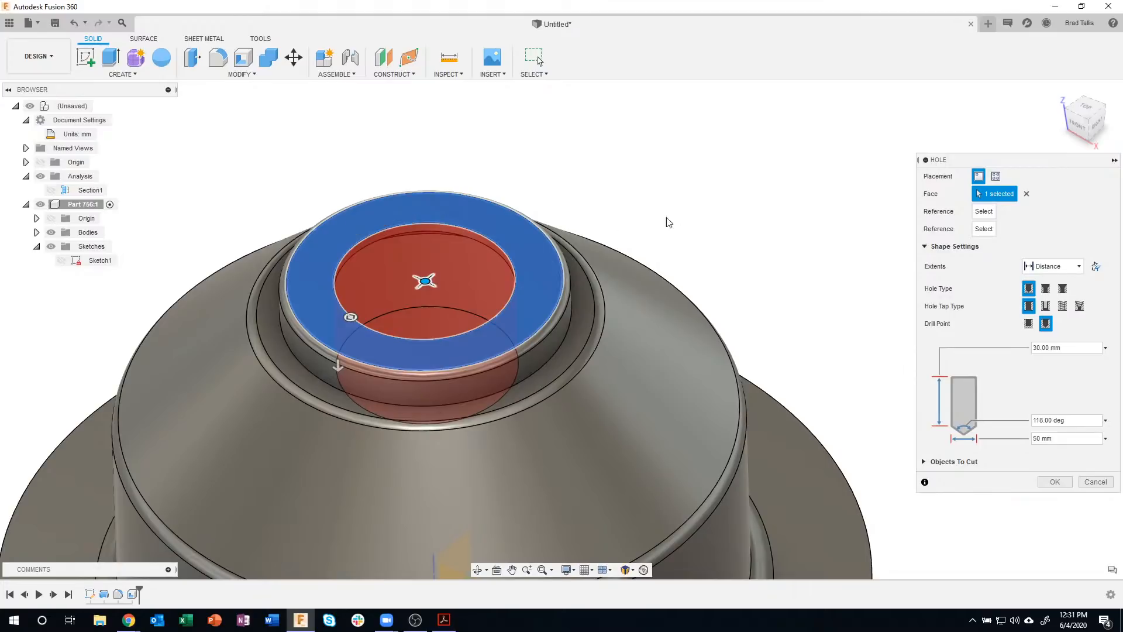
- Check the hole against drawing 756, preview a countersink, and create it as a simple hole 30 mm deep
shift+middle_drag(696, 201, 695, 197)
shift+middle_drag(696, 201, 750, 259)
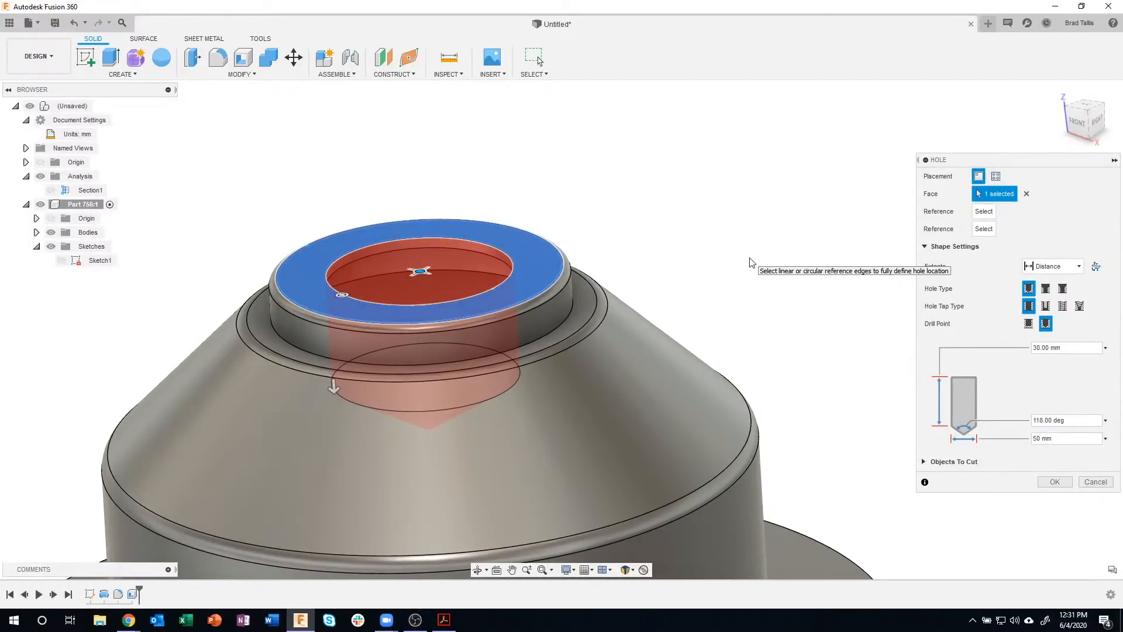
click(444, 620)
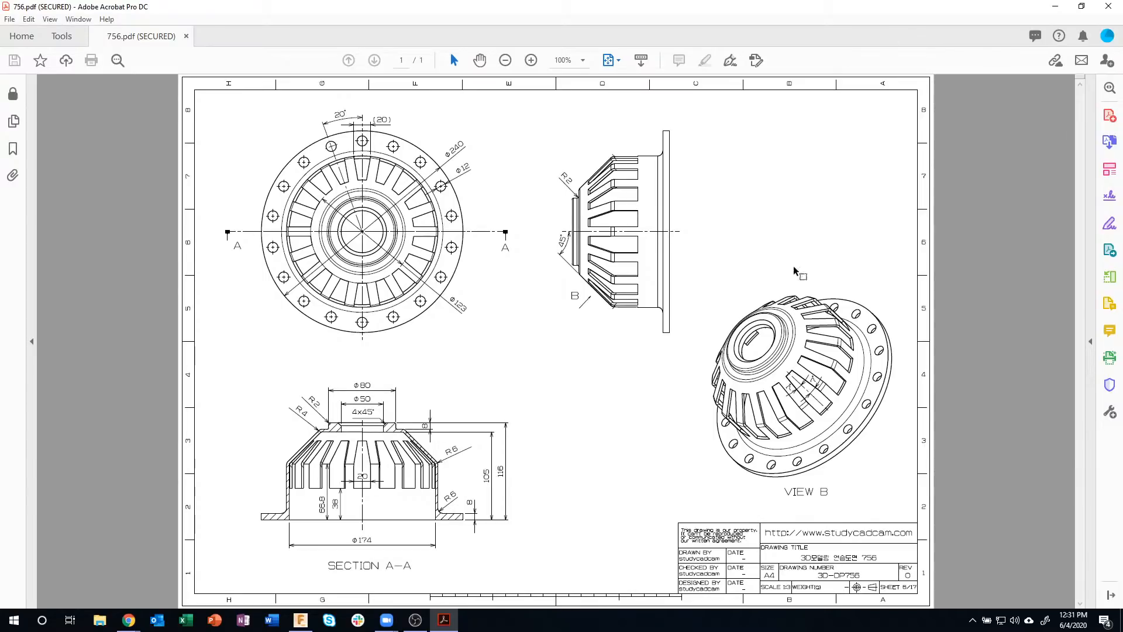
key(alt+Tab)
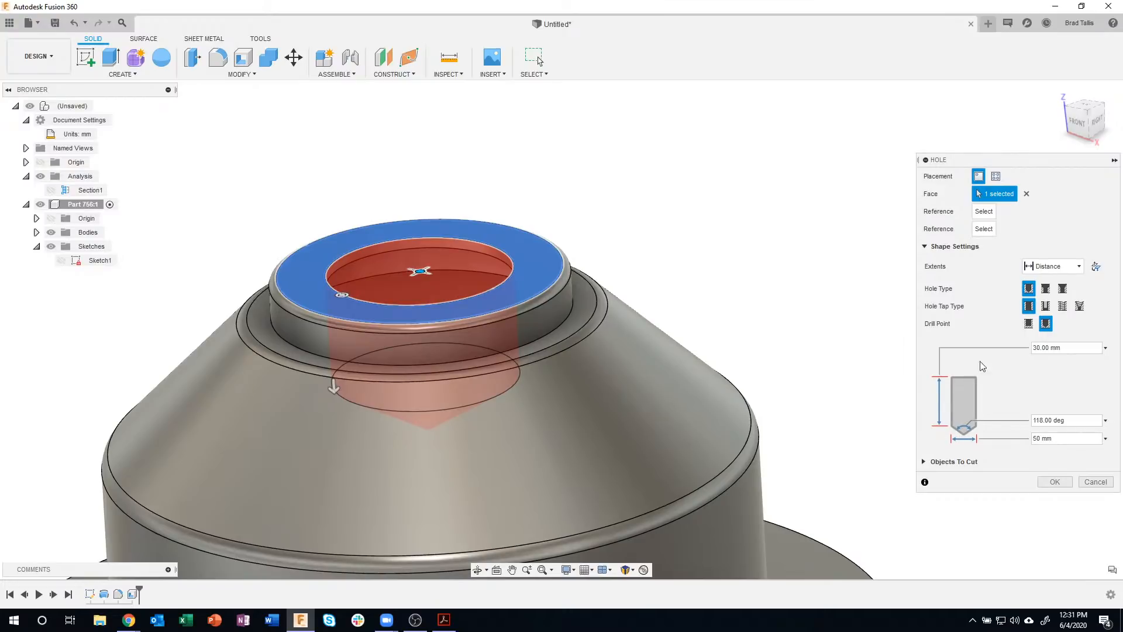
click(1063, 288)
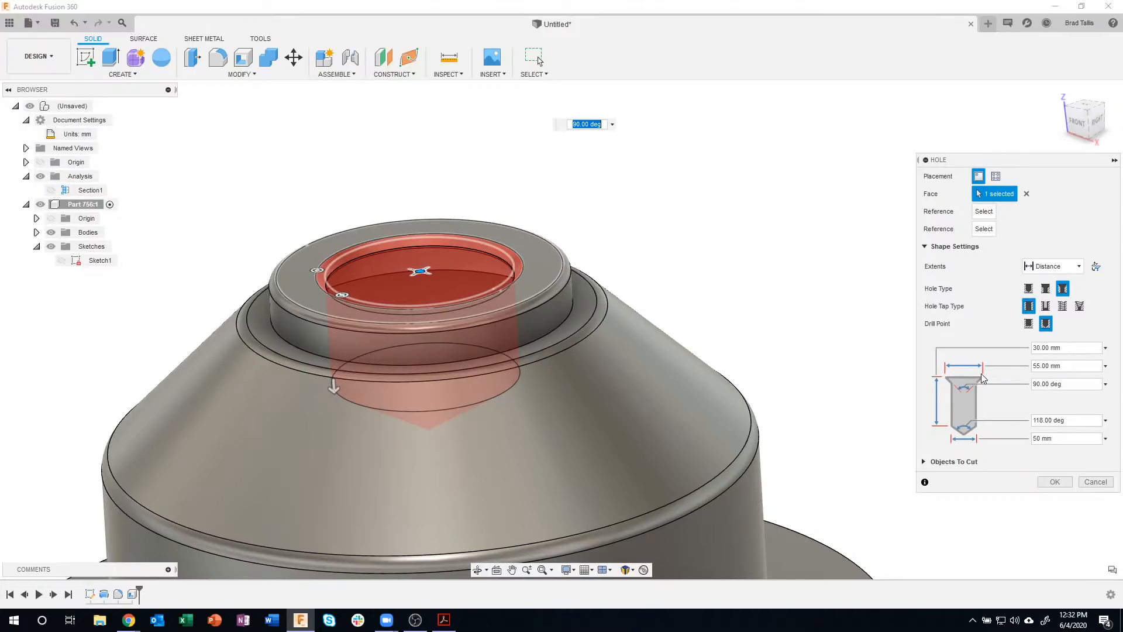
click(1028, 289)
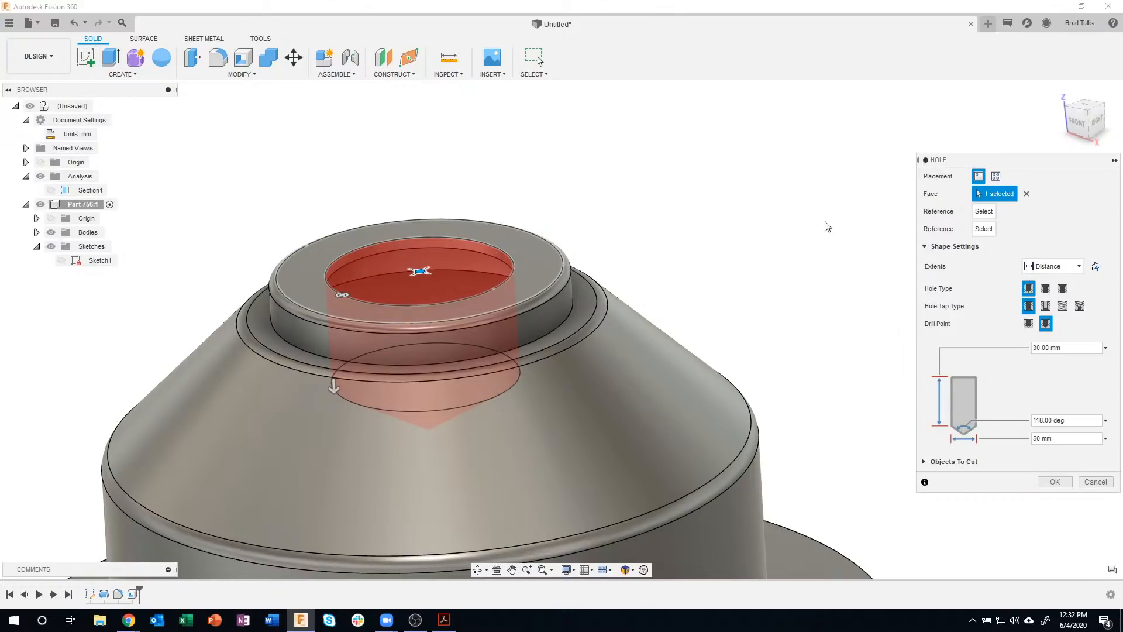
click(1050, 482)
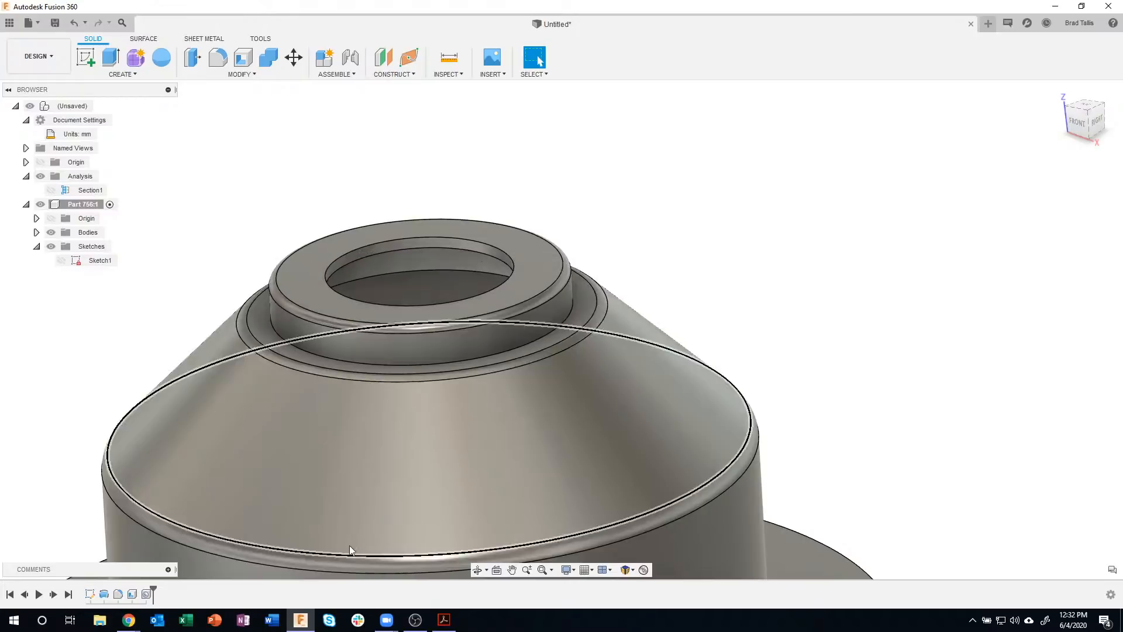
- Check the chamfer callout in drawing 756 and try an equal-distance 4 mm chamfer on the bore's upper edge
click(444, 620)
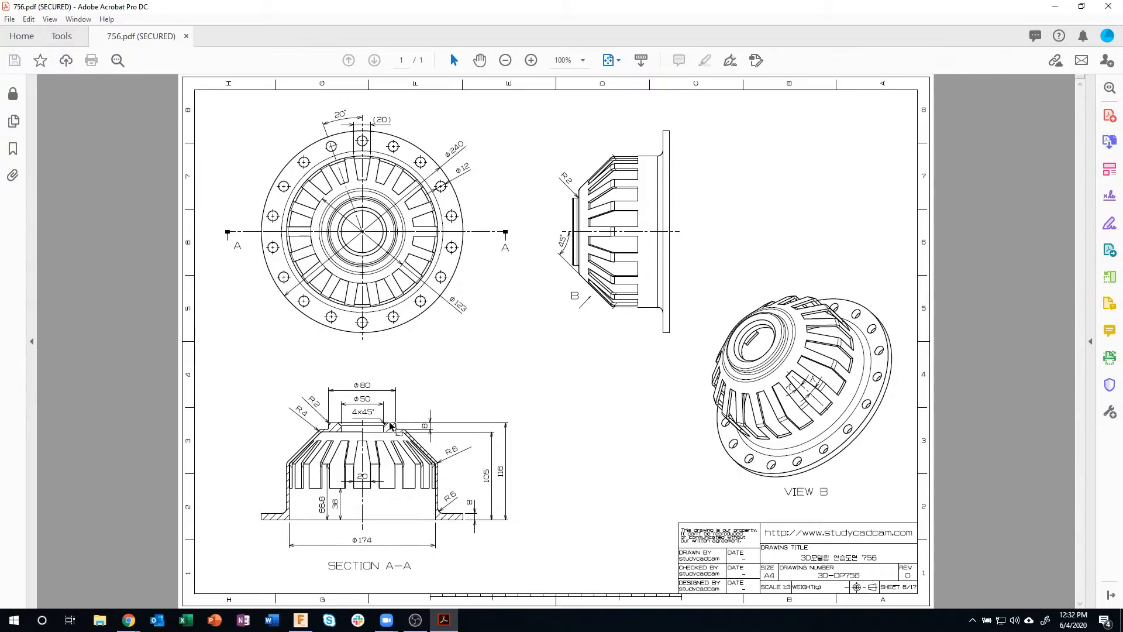
click(303, 624)
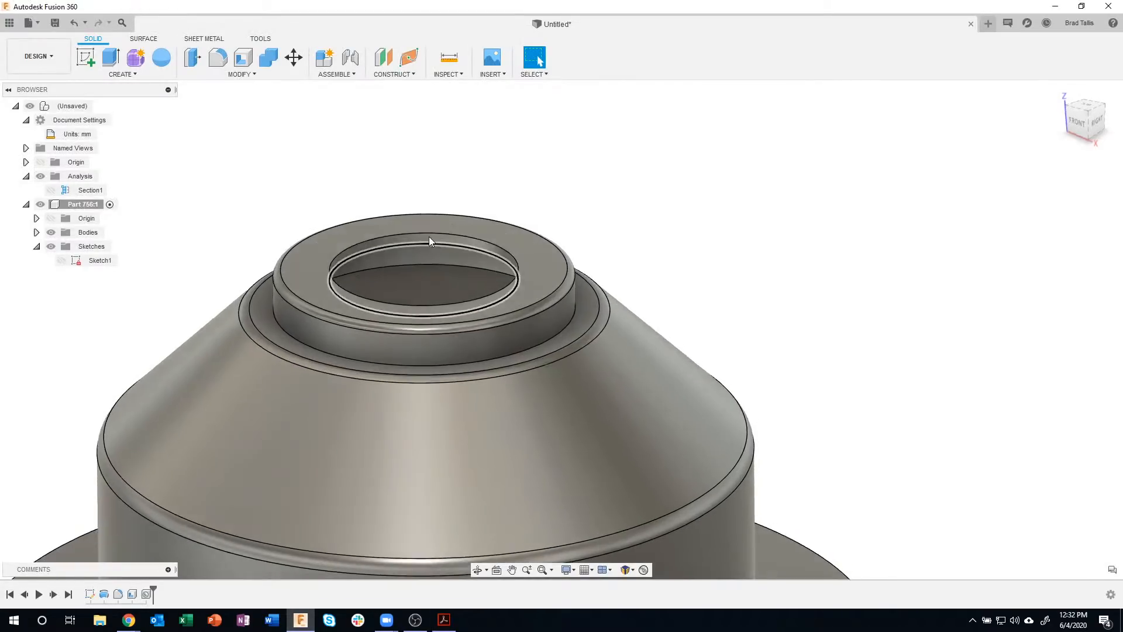
click(442, 234)
right_click(442, 235)
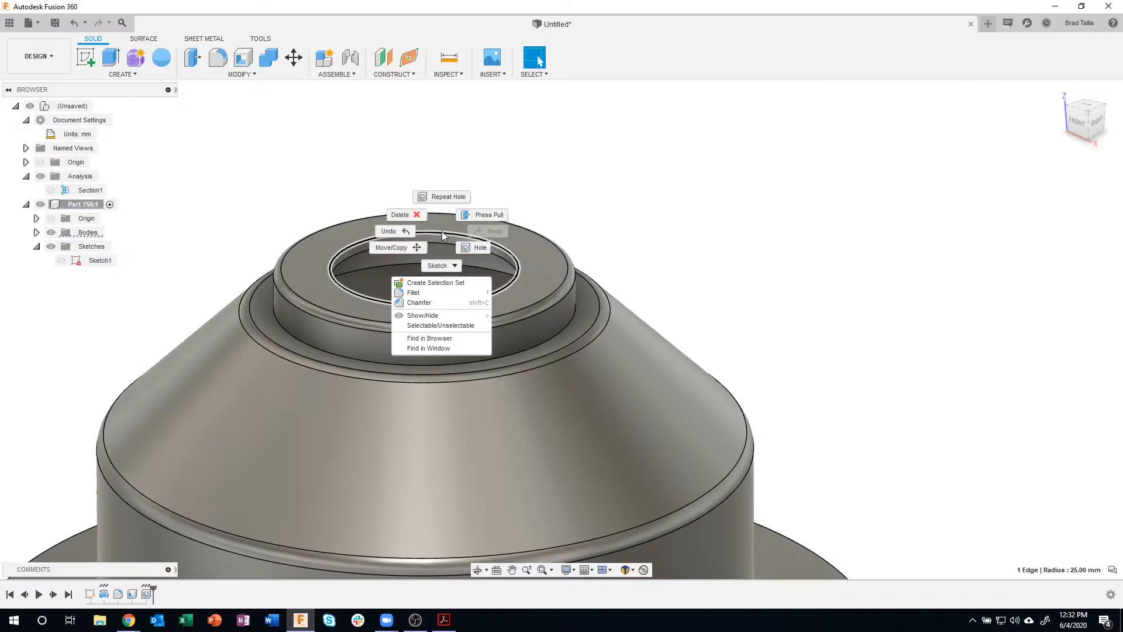
click(426, 302)
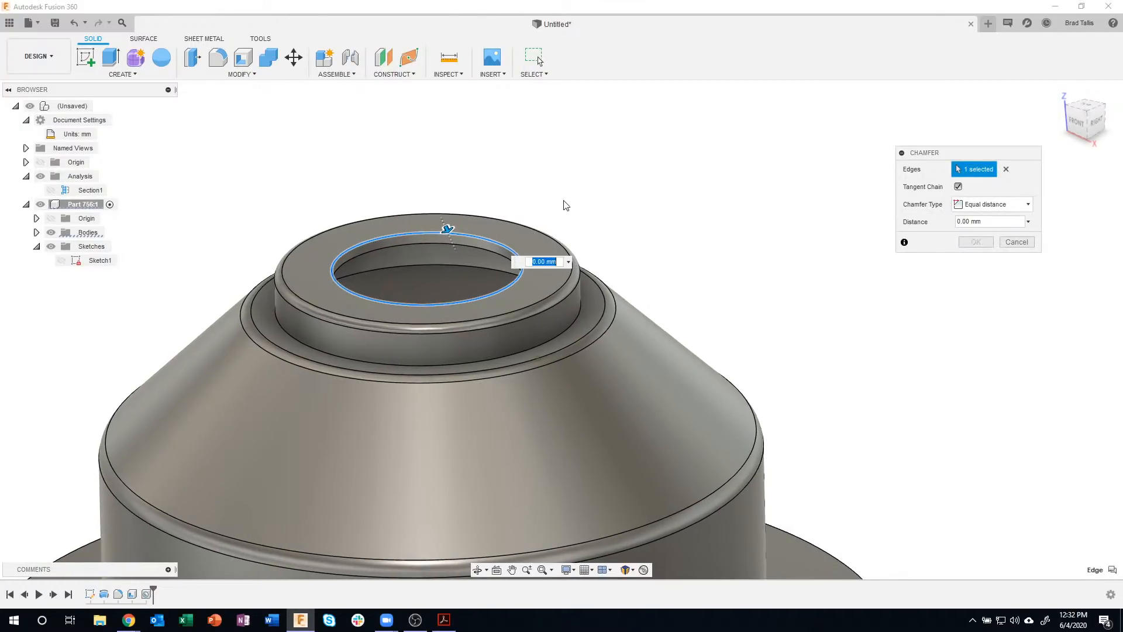
text(4)
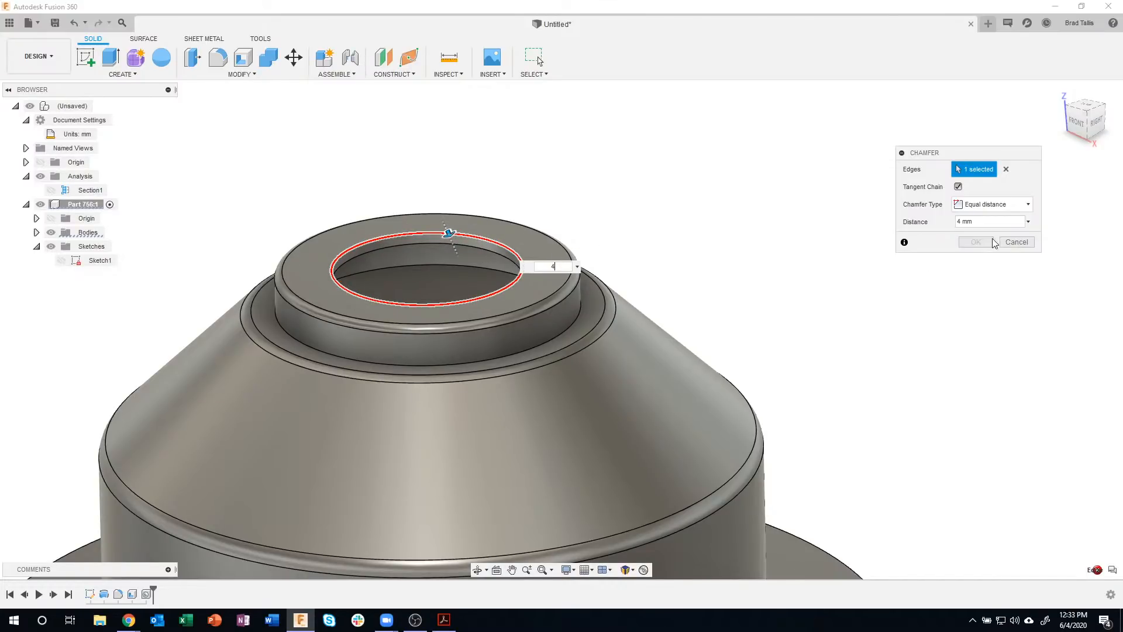
click(1016, 242)
- Reopen the shell feature to review its face selection and inside thickness, and leave it without editing
scroll(804, 280, down, 5)
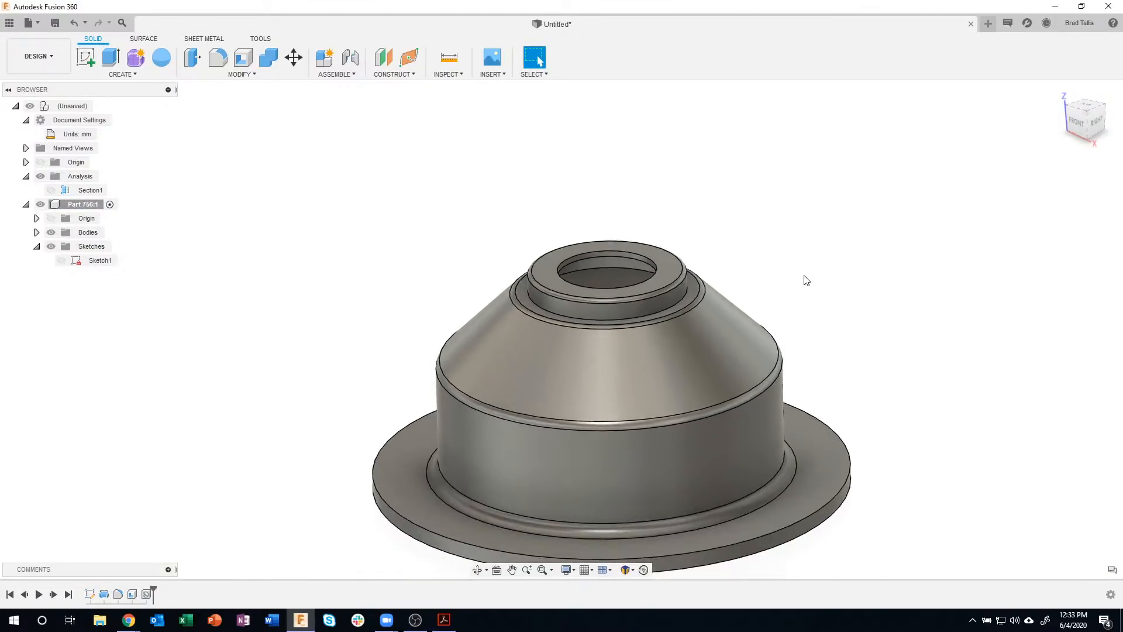
shift+middle_drag(805, 280, 826, 269)
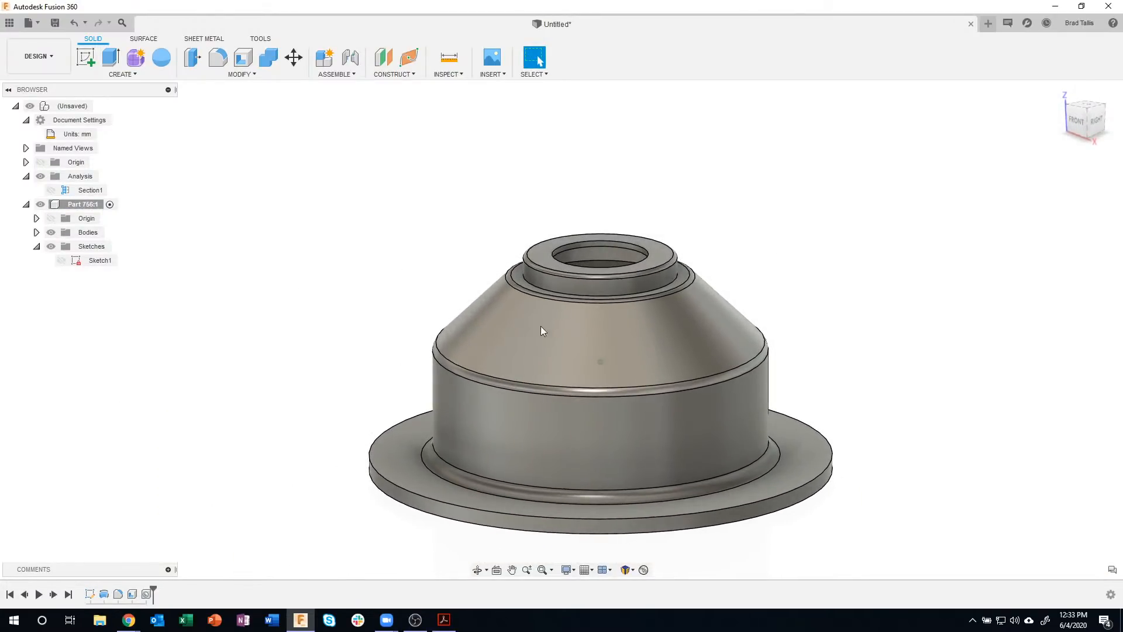
double_click(132, 595)
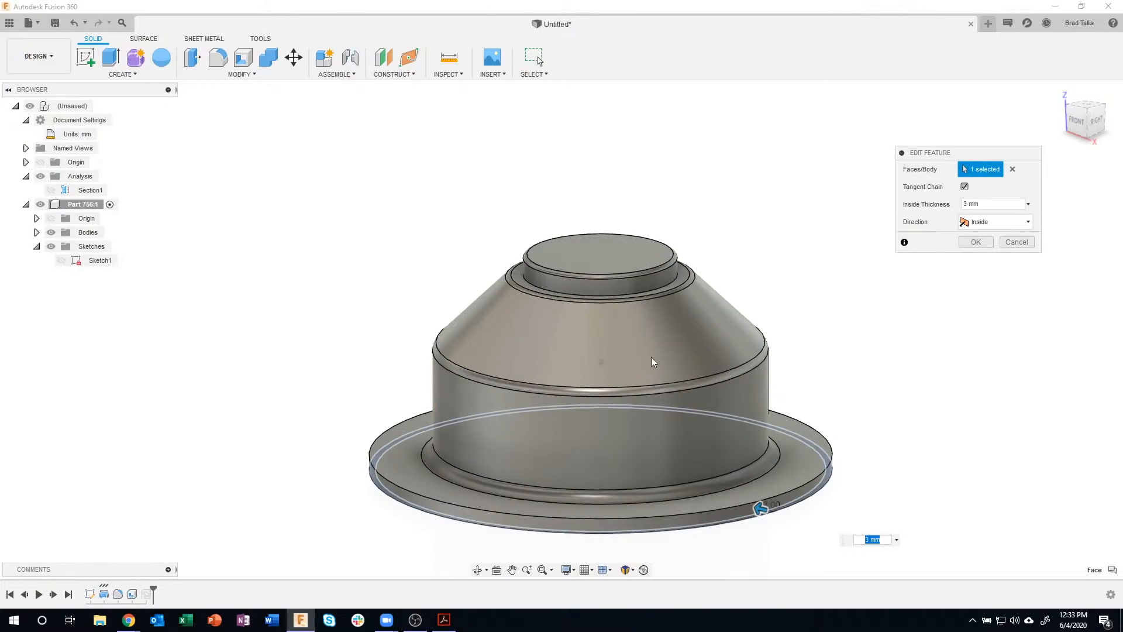
shift+middle_drag(651, 358, 702, 351)
shift+middle_drag(561, 223, 545, 282)
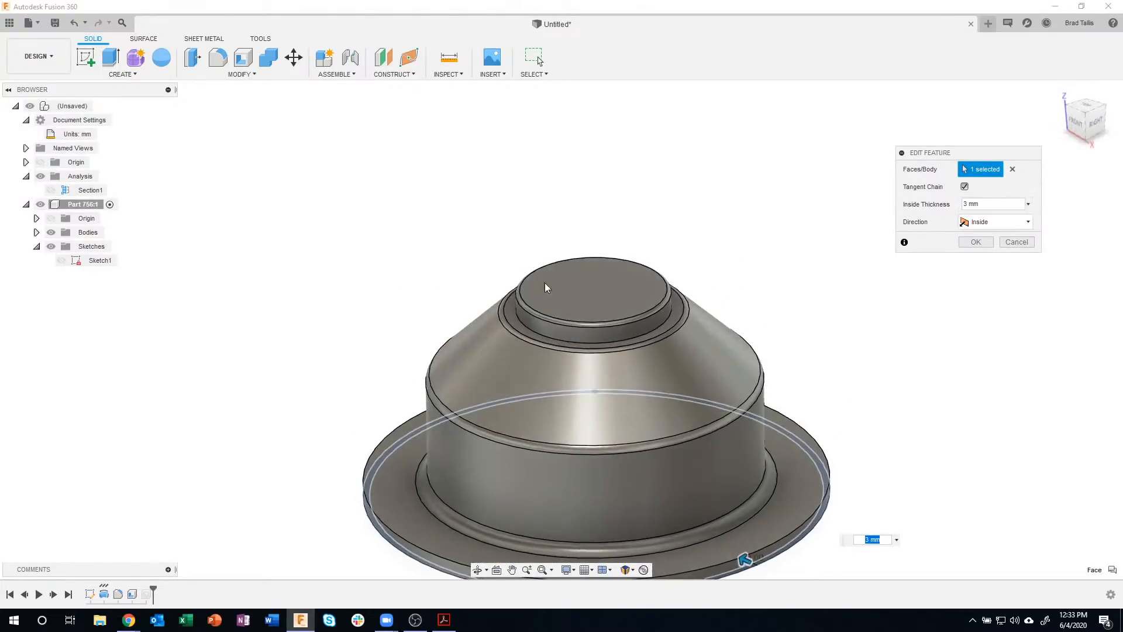
shift+middle_drag(620, 357, 635, 322)
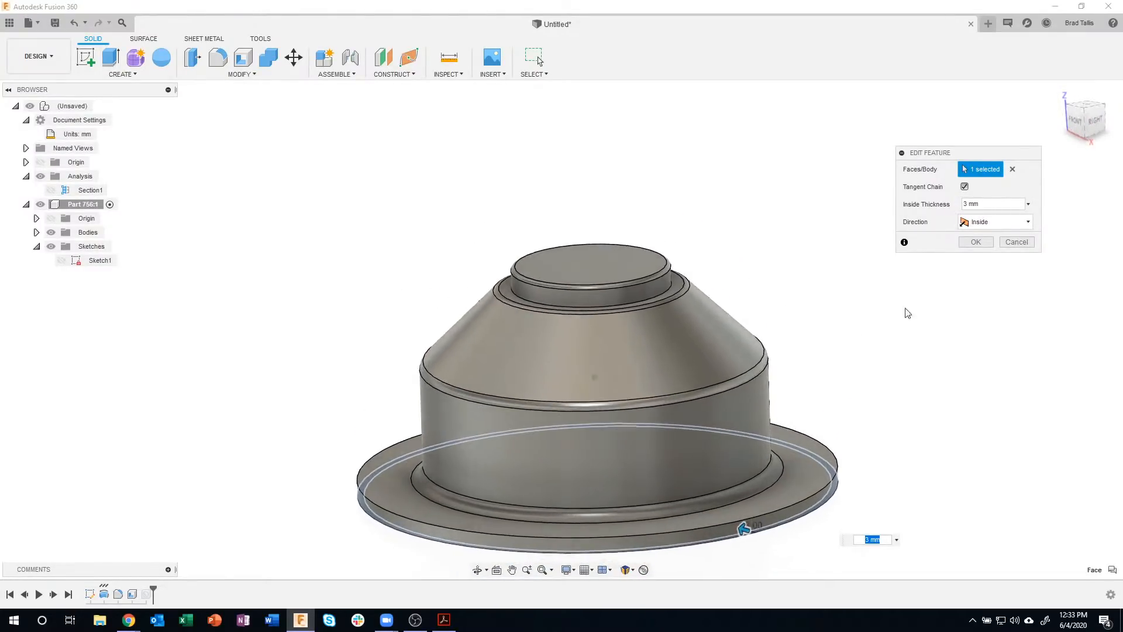
click(1027, 245)
- Try to offset the ring-shaped face inside the boss, around the bore, by about 7.4 mm
scroll(834, 268, up, 3)
shift+middle_drag(826, 271, 550, 317)
scroll(550, 317, up, 5)
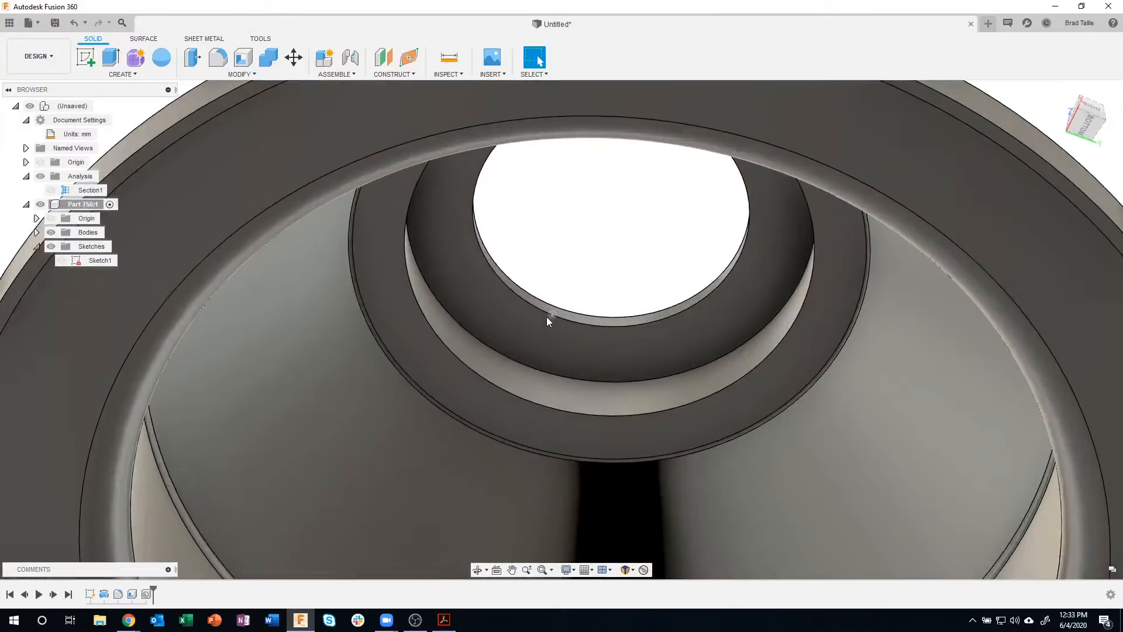
click(478, 292)
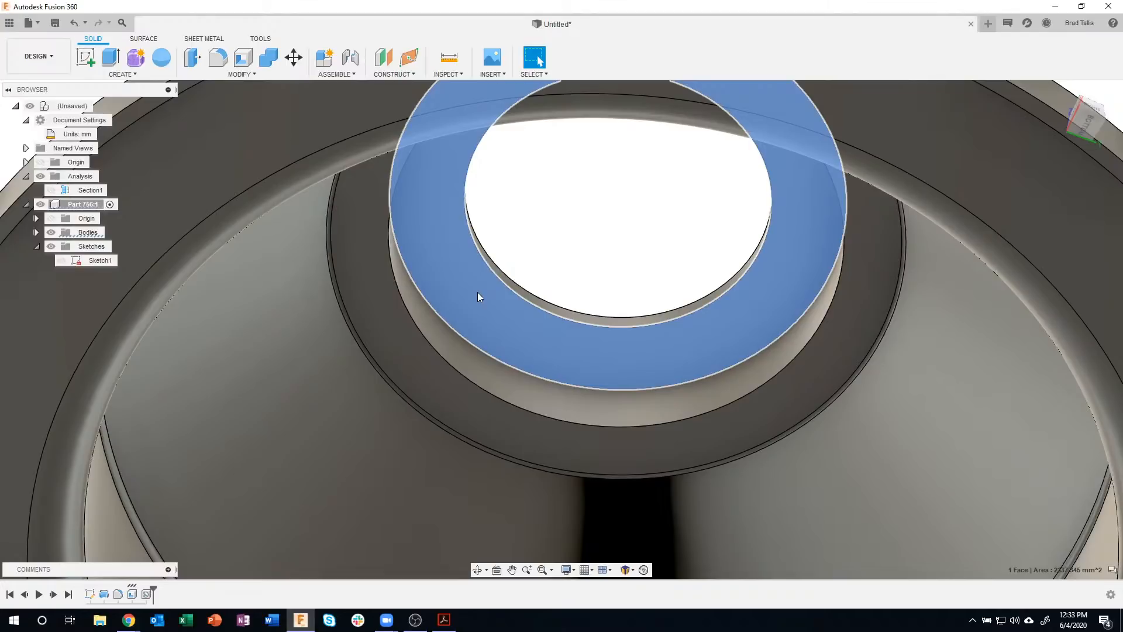
right_click(478, 296)
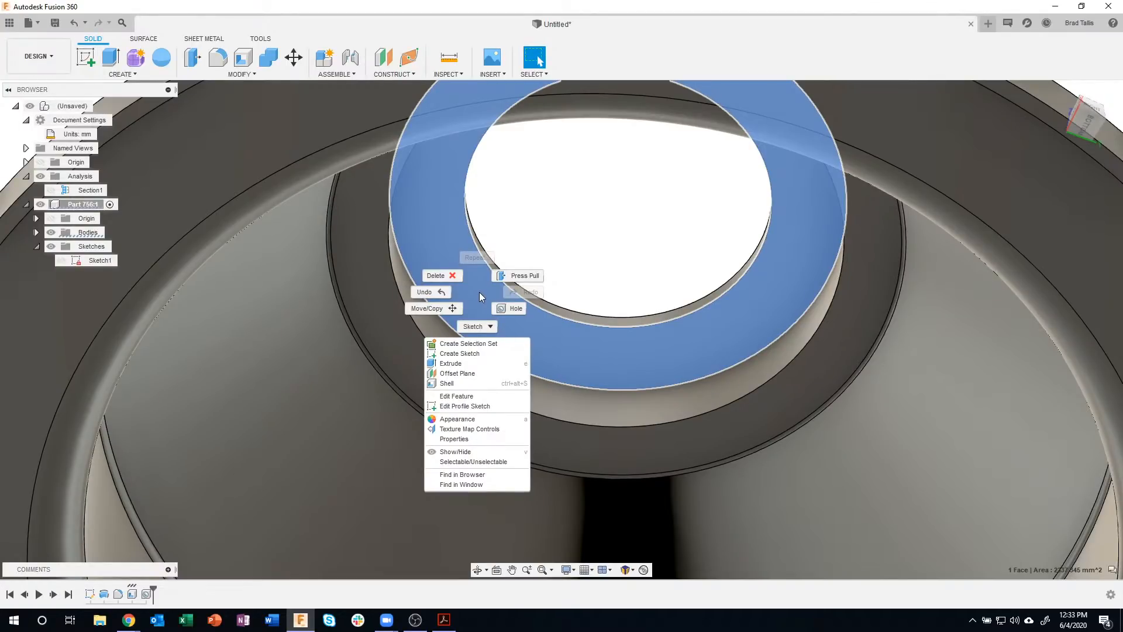
click(519, 275)
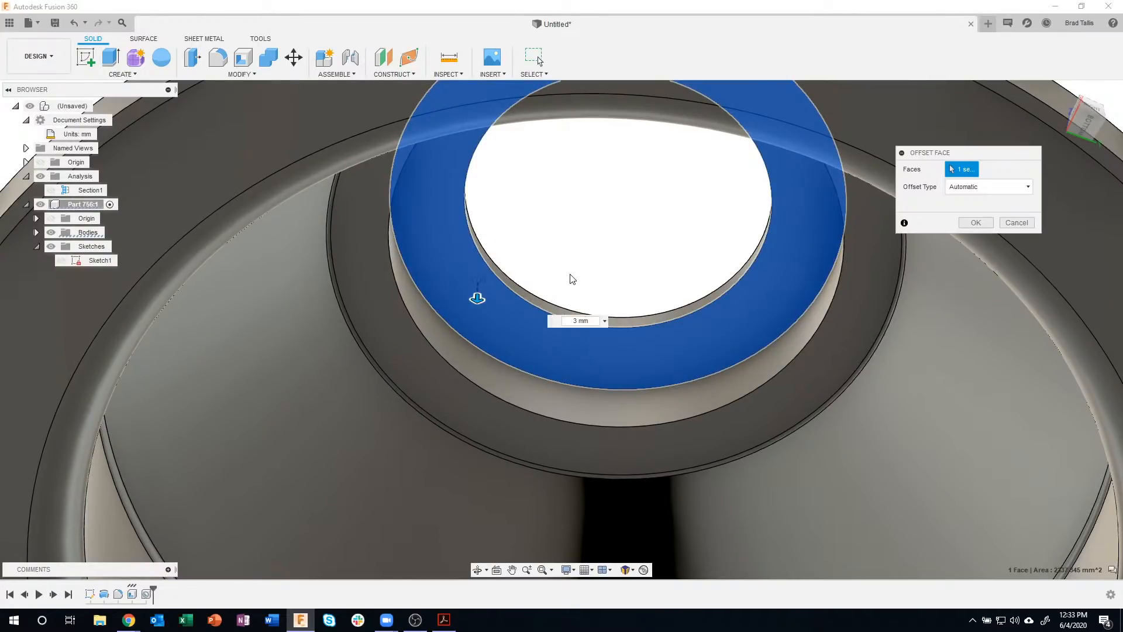
shift+middle_drag(565, 279, 529, 308)
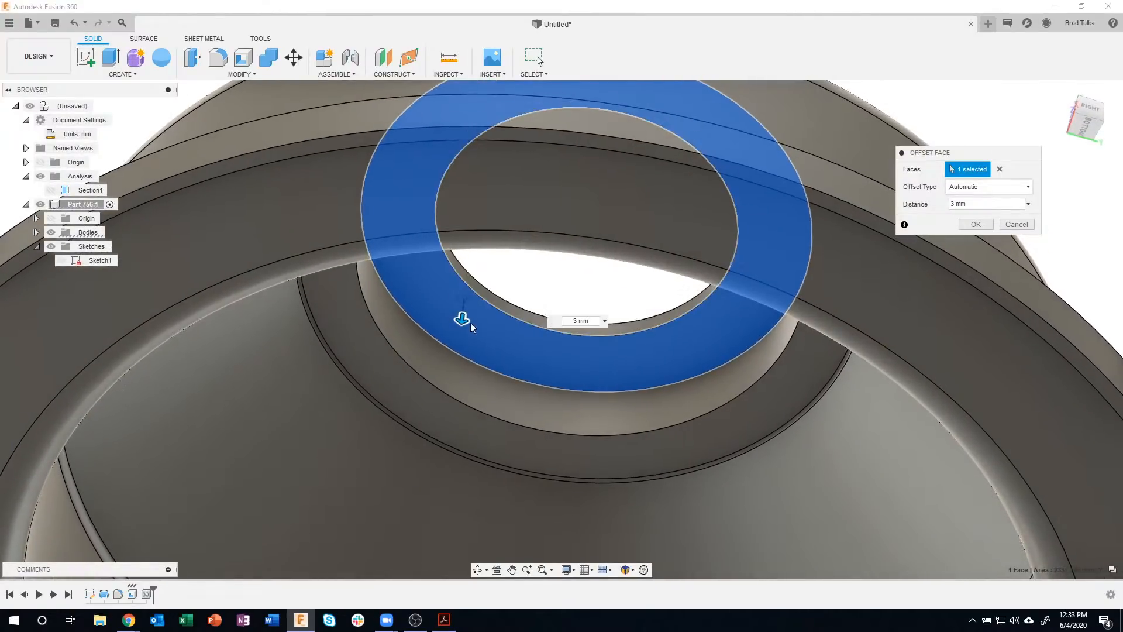
drag(462, 318, 469, 348)
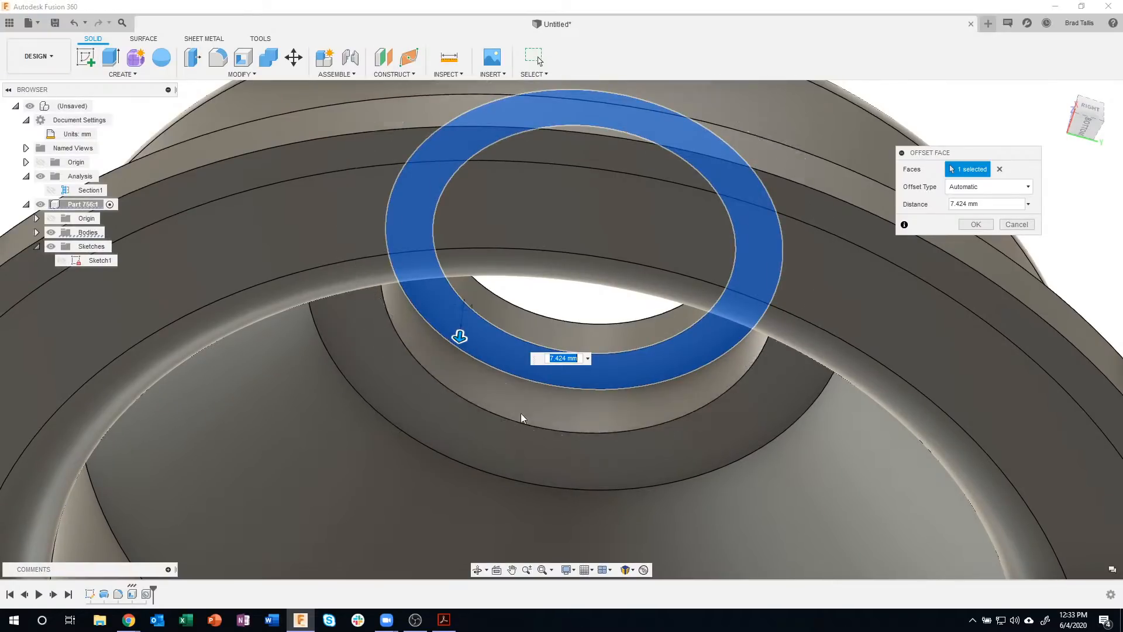
scroll(592, 398, down, 3)
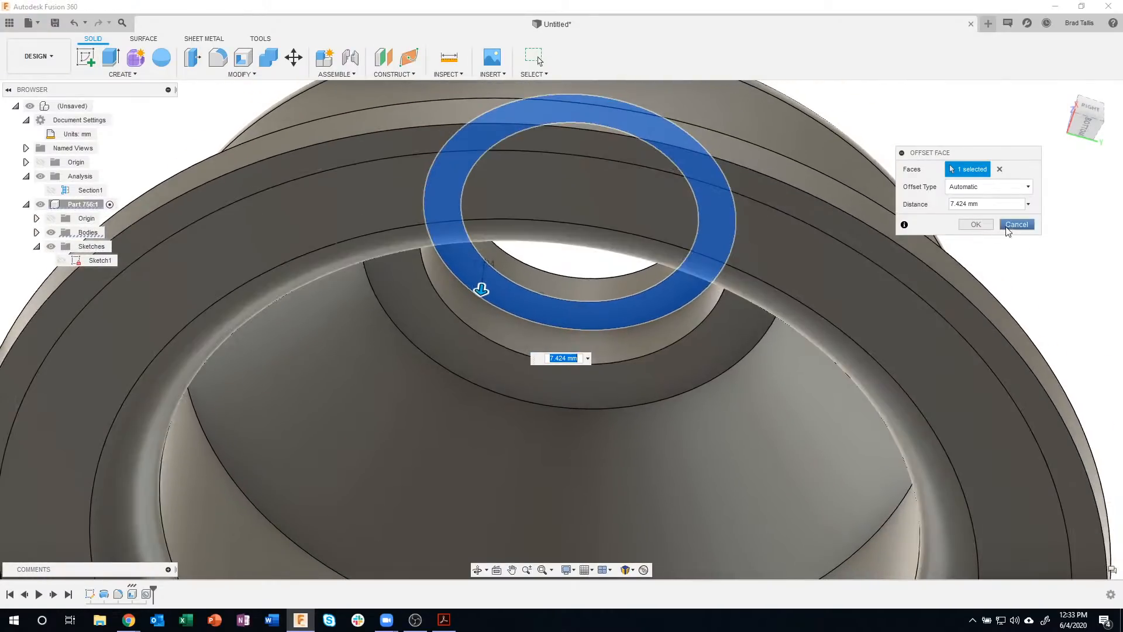
click(973, 224)
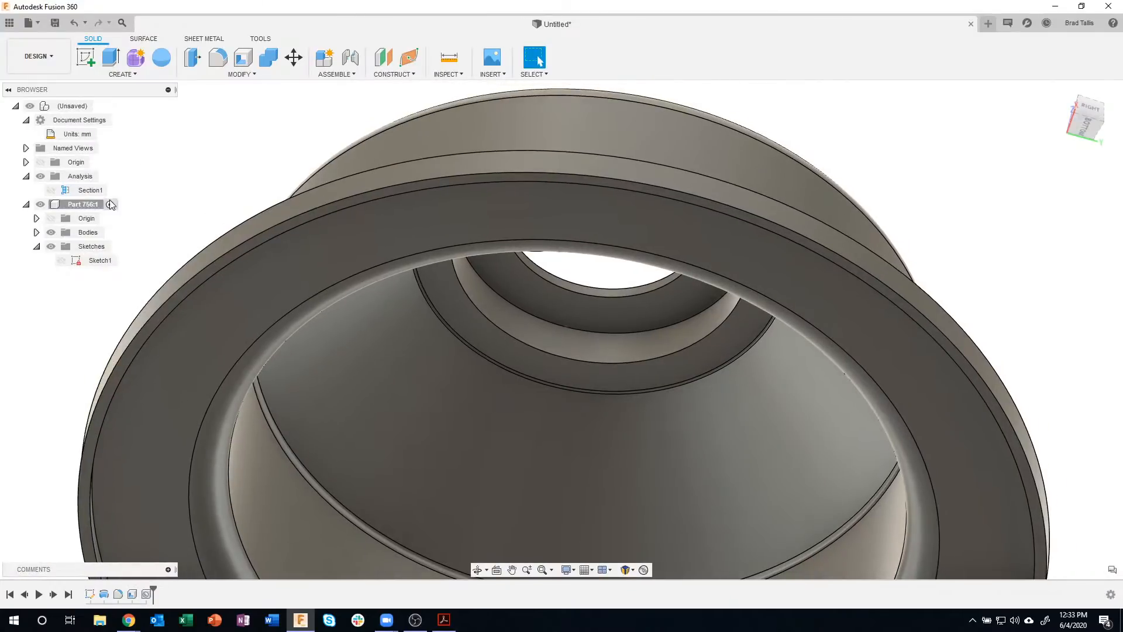
- Show the Section1 analysis and try an Automatic offset of the ring-shaped face inside the boss by about 5.9 mm
click(51, 190)
mouse_move(459, 260)
shift+middle_down()
mouse_move(534, 256)
mouse_move(569, 276)
mouse_move(553, 332)
shift+middle_up()
click(551, 328)
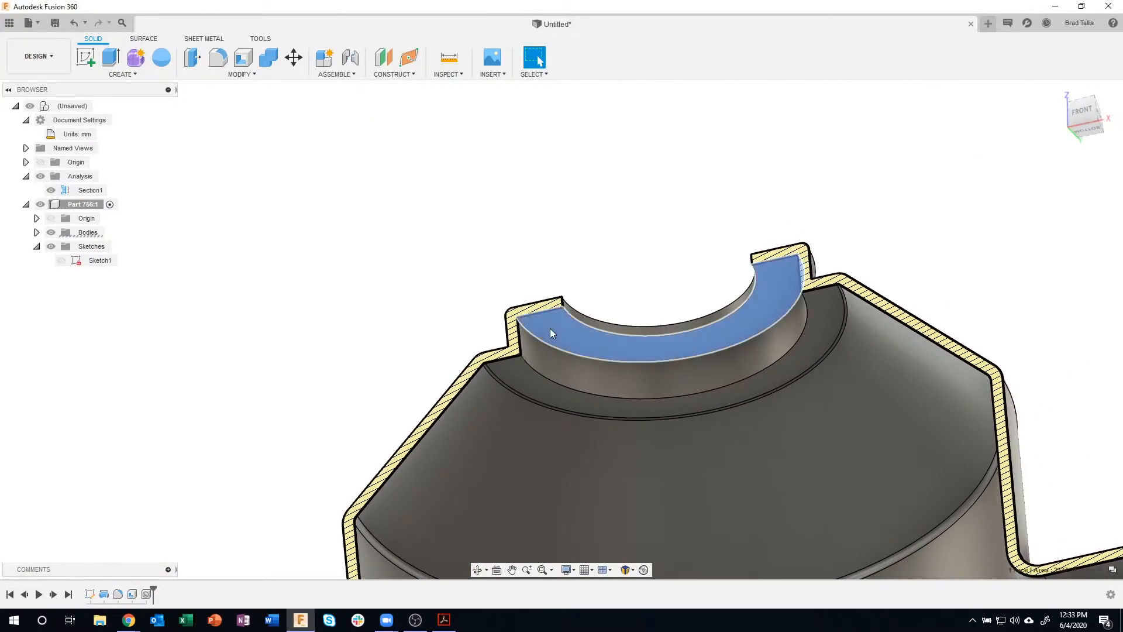
right_click(550, 328)
click(587, 317)
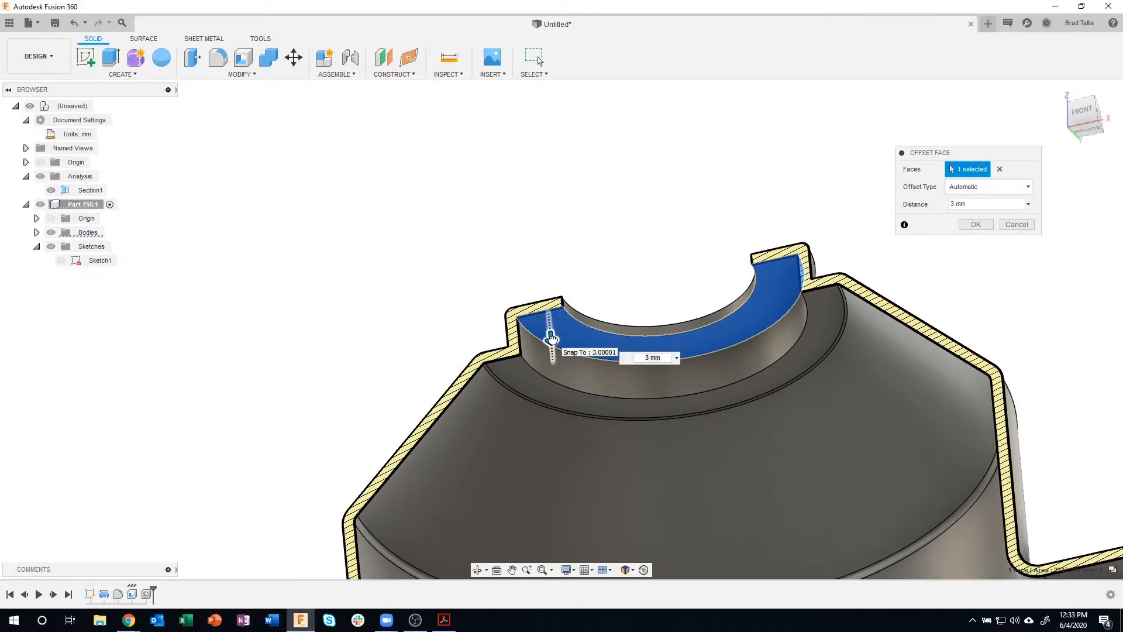
drag(551, 338, 552, 348)
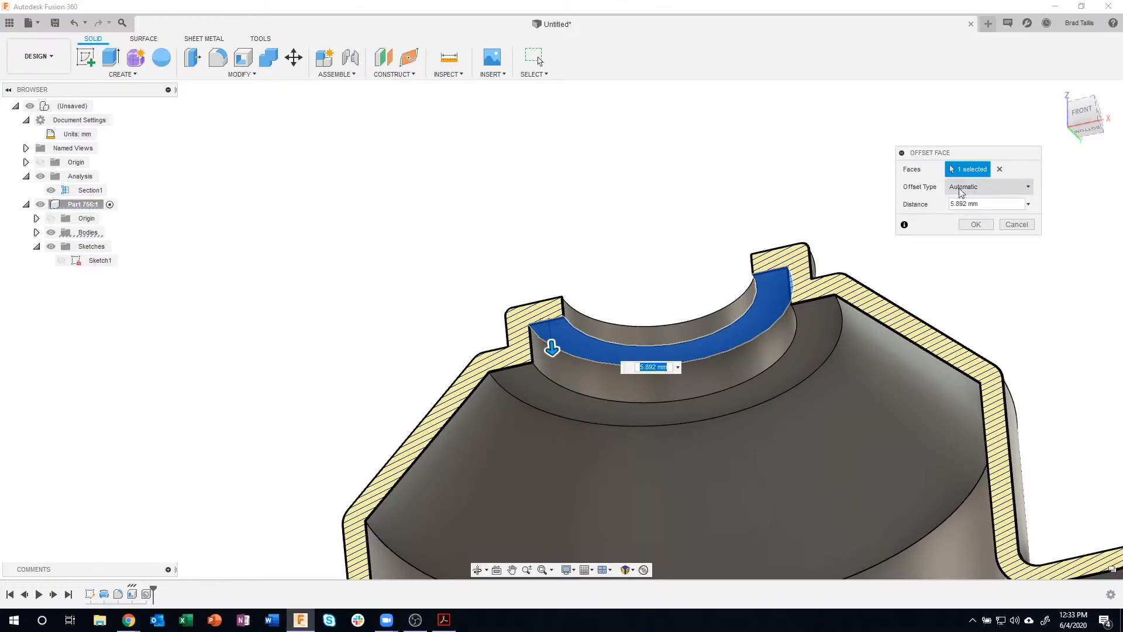
click(1016, 224)
- Try offsetting the boss's inner ring face by about 5.2 mm with the offset type Modify Existing Feature
click(559, 328)
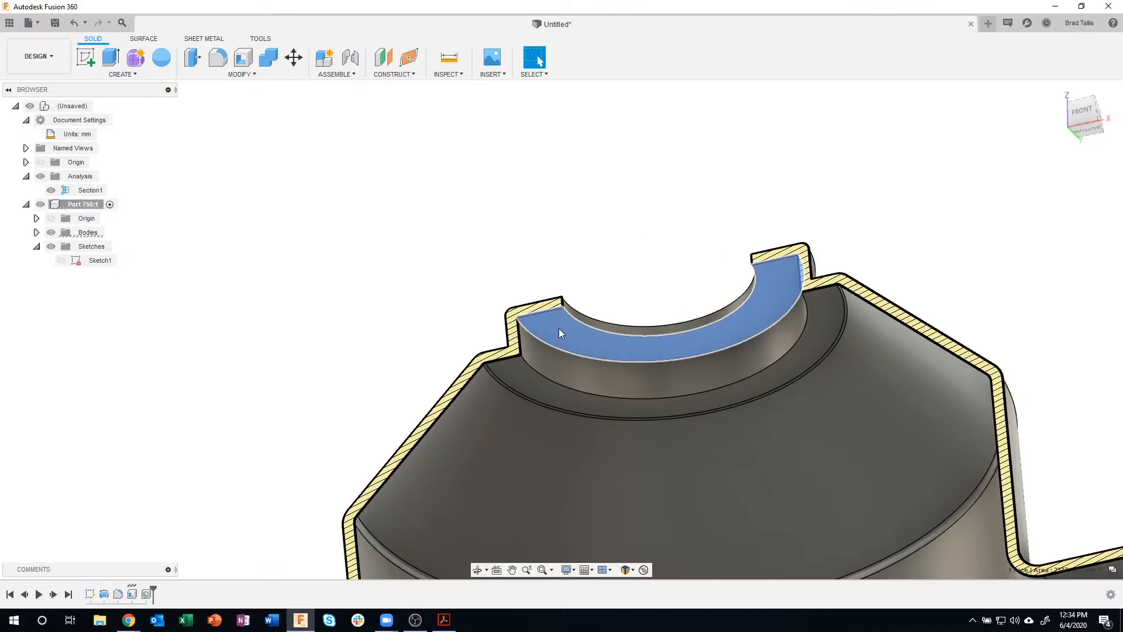
right_click(559, 328)
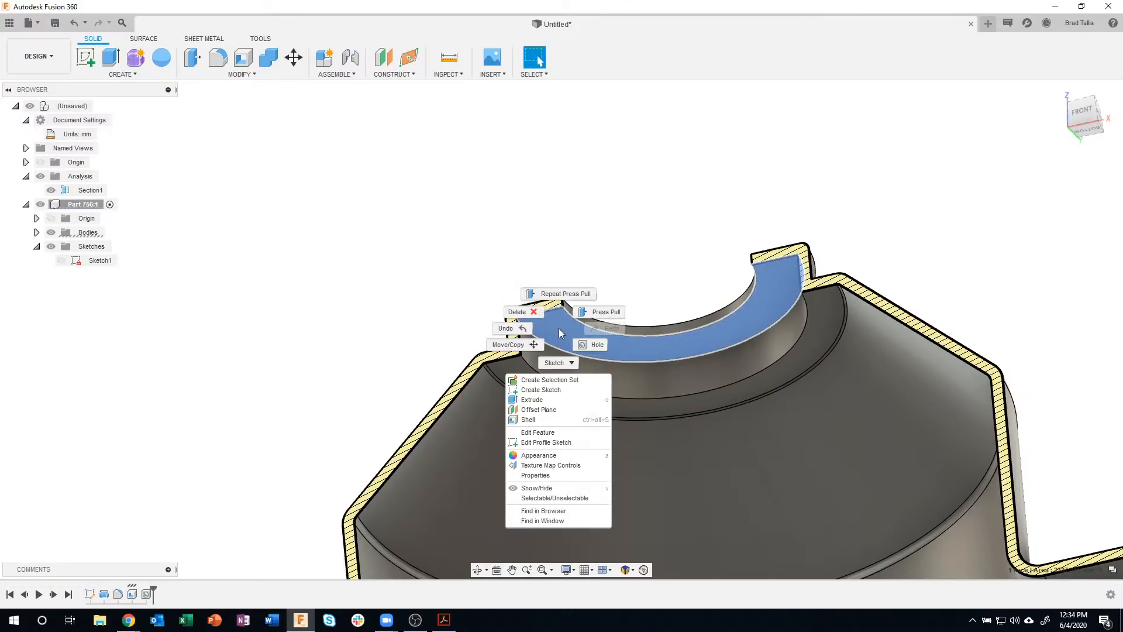
click(609, 324)
click(975, 186)
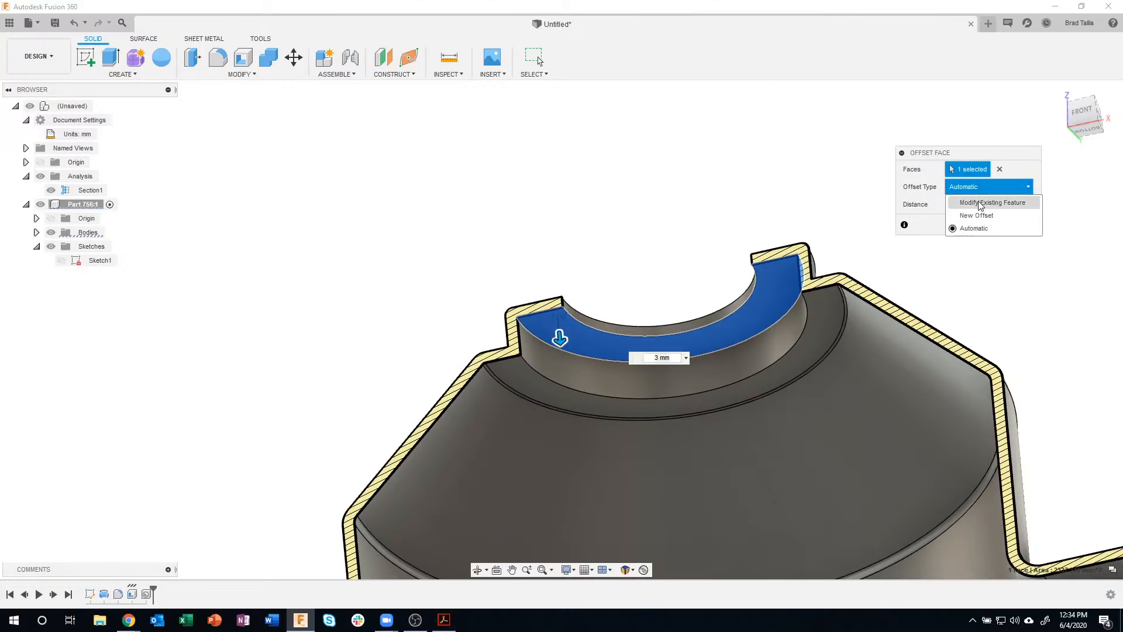
click(977, 203)
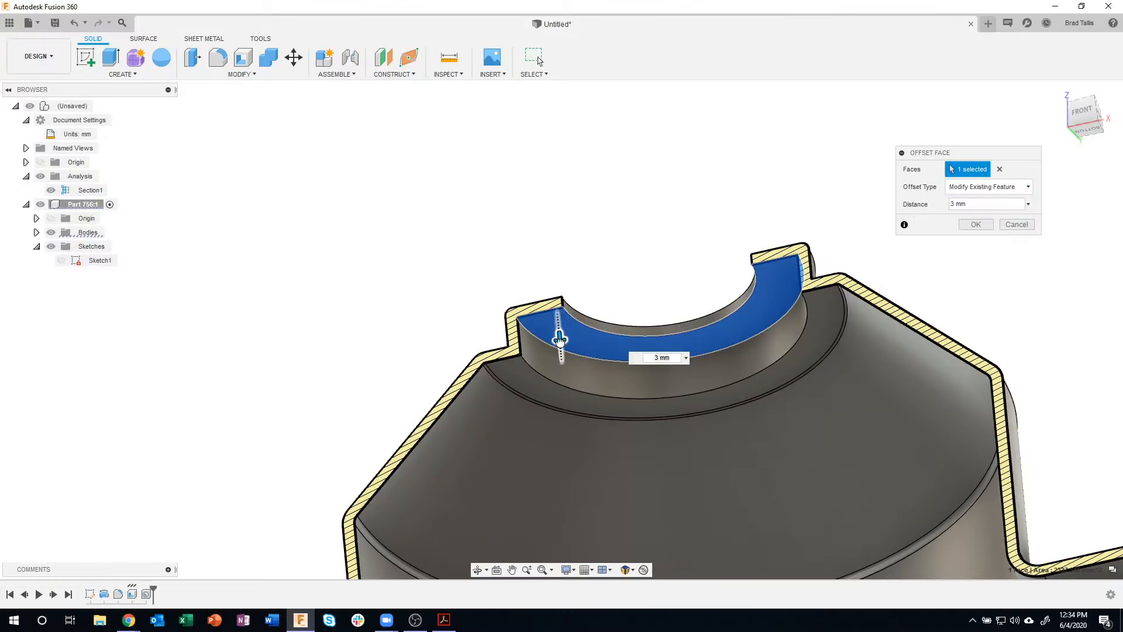
drag(560, 338, 560, 345)
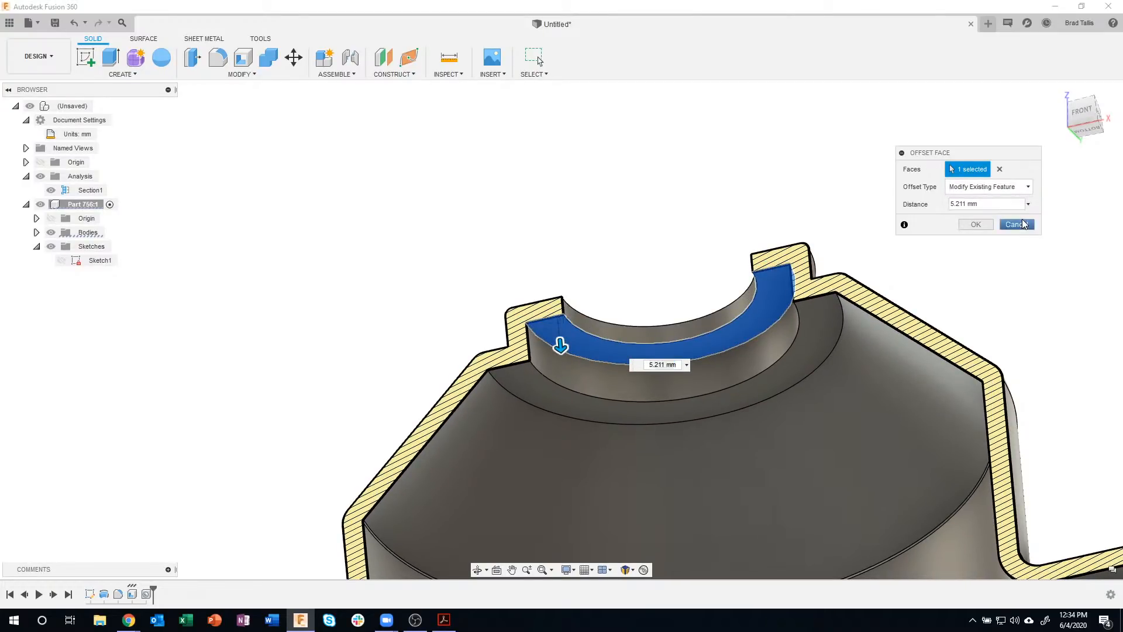
click(976, 224)
- Start a New Offset of the ring-shaped face inside the boss and pull it downward by about 5 mm
click(549, 332)
right_click(549, 333)
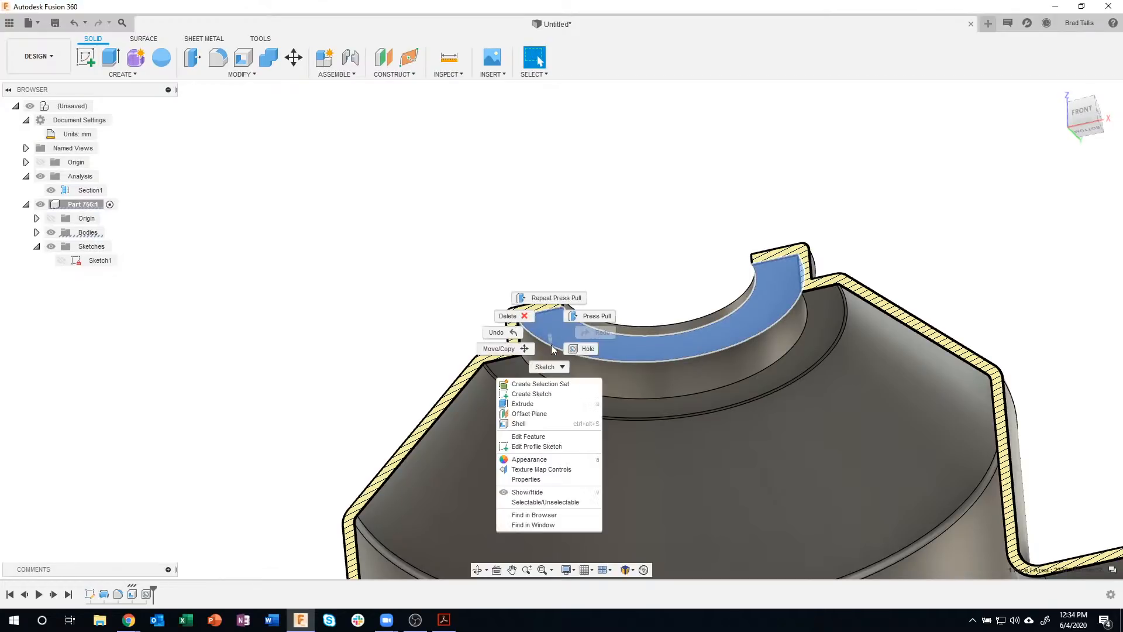
click(601, 314)
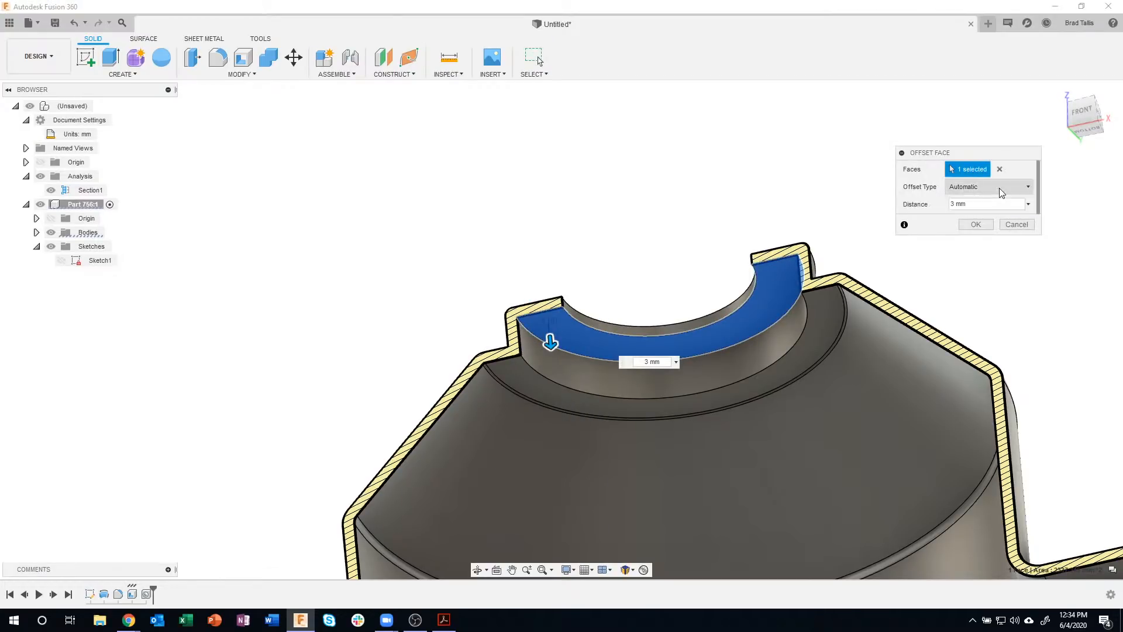
click(999, 188)
click(991, 216)
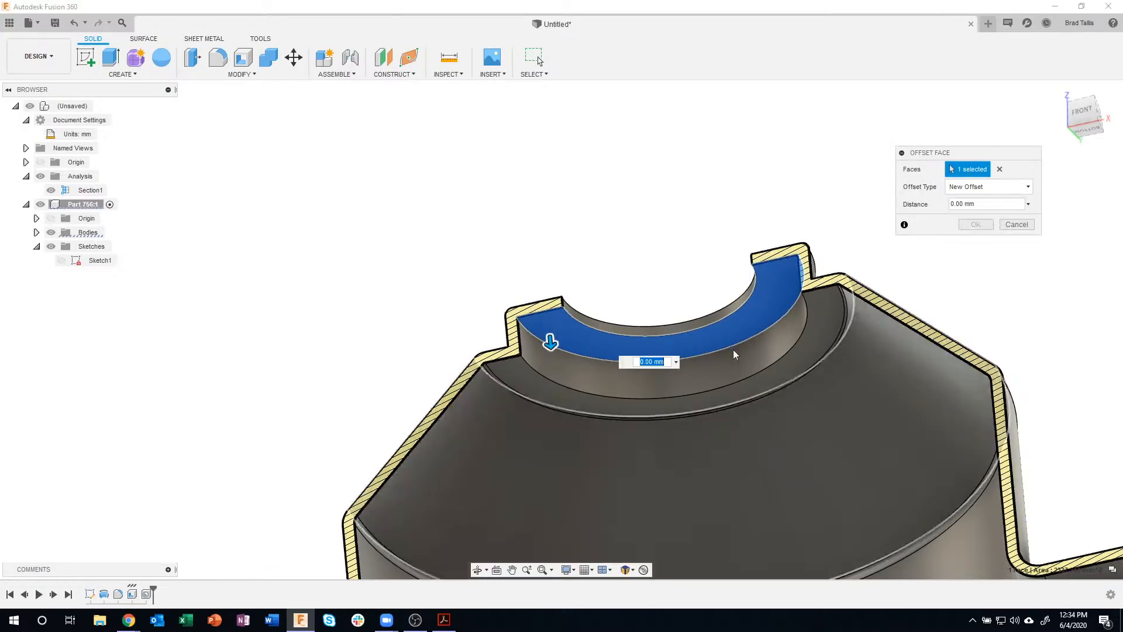
mouse_move(550, 342)
mouse_down()
mouse_move(552, 354)
mouse_move(550, 330)
mouse_move(552, 358)
mouse_up()
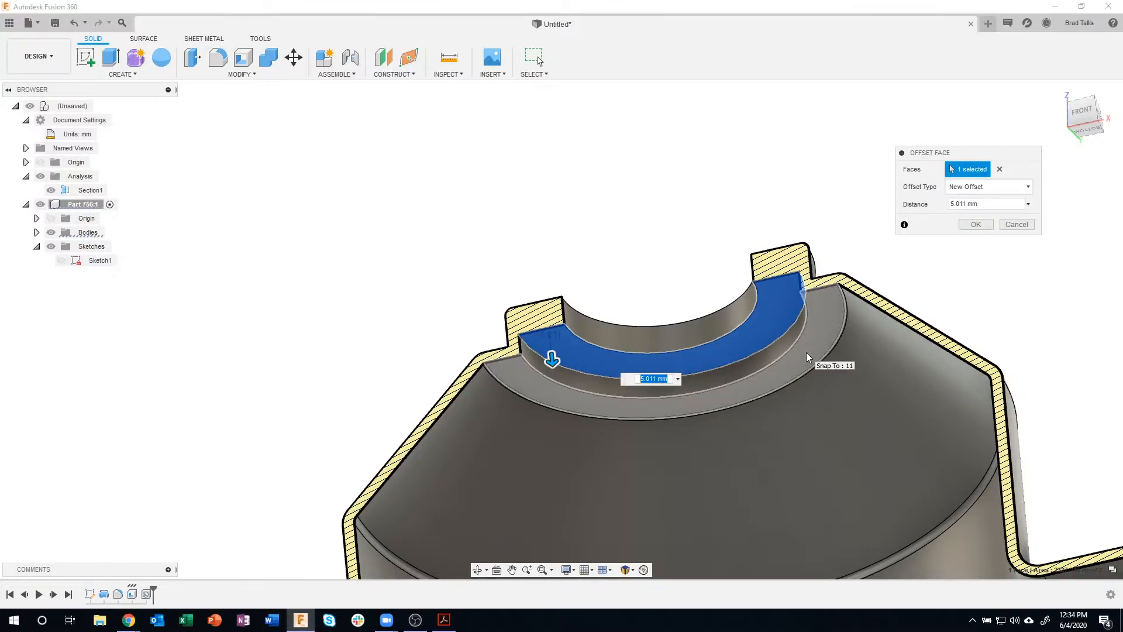
- Set the offset distance of the boss's inner ring face to 10 mm and create the offset
shift+middle_drag(703, 363, 680, 381)
click(678, 379)
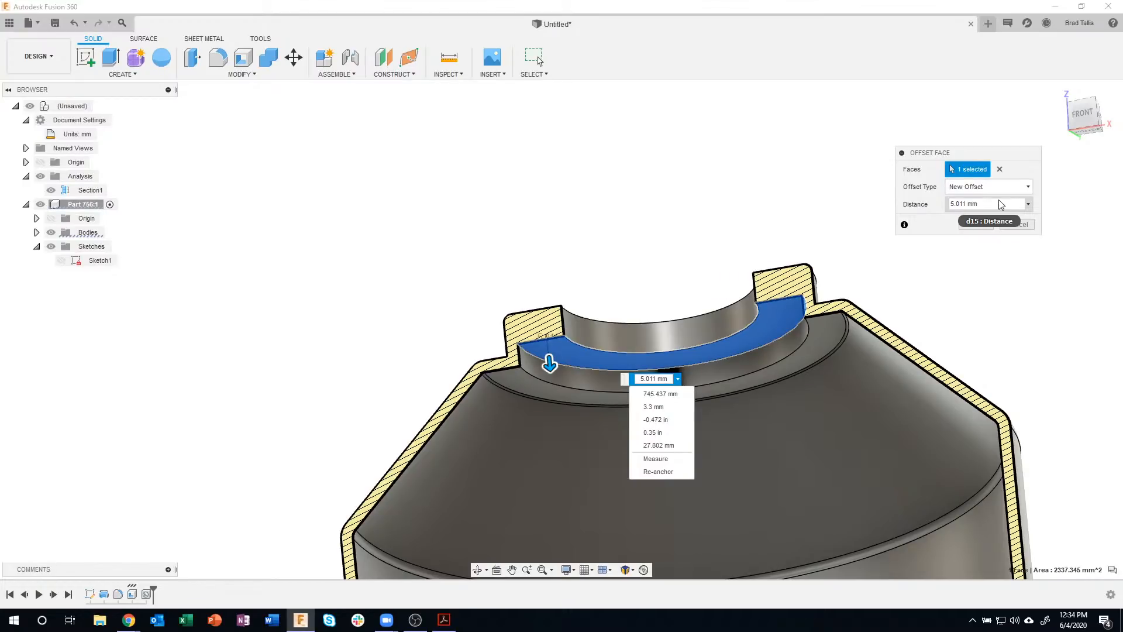
click(651, 473)
shift+middle_drag(651, 382, 543, 322)
click(554, 334)
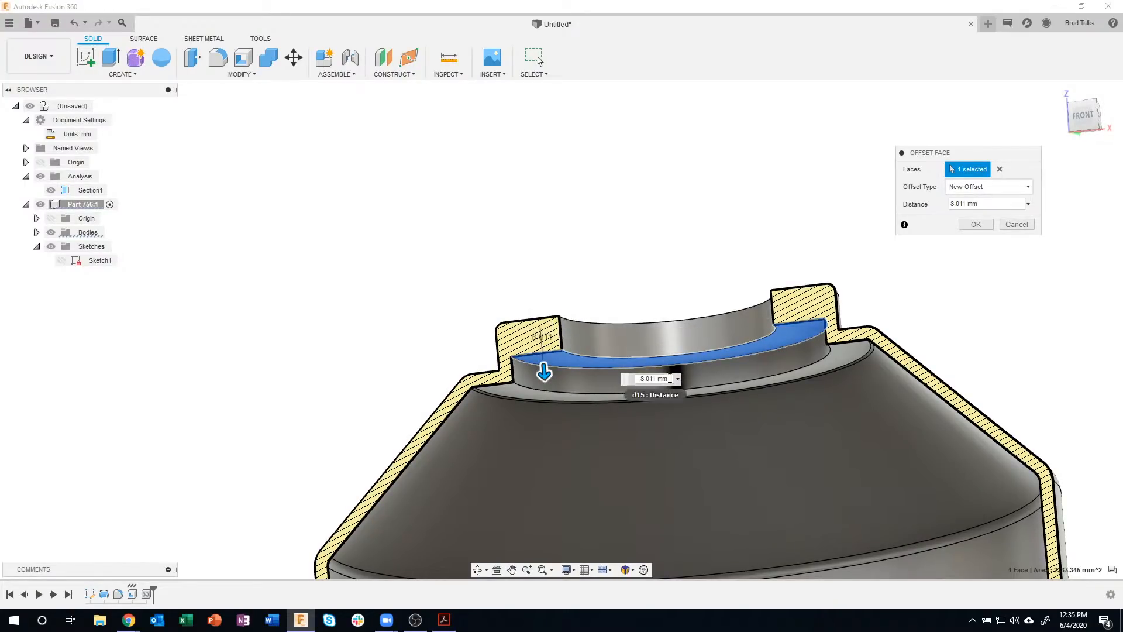
text(10)
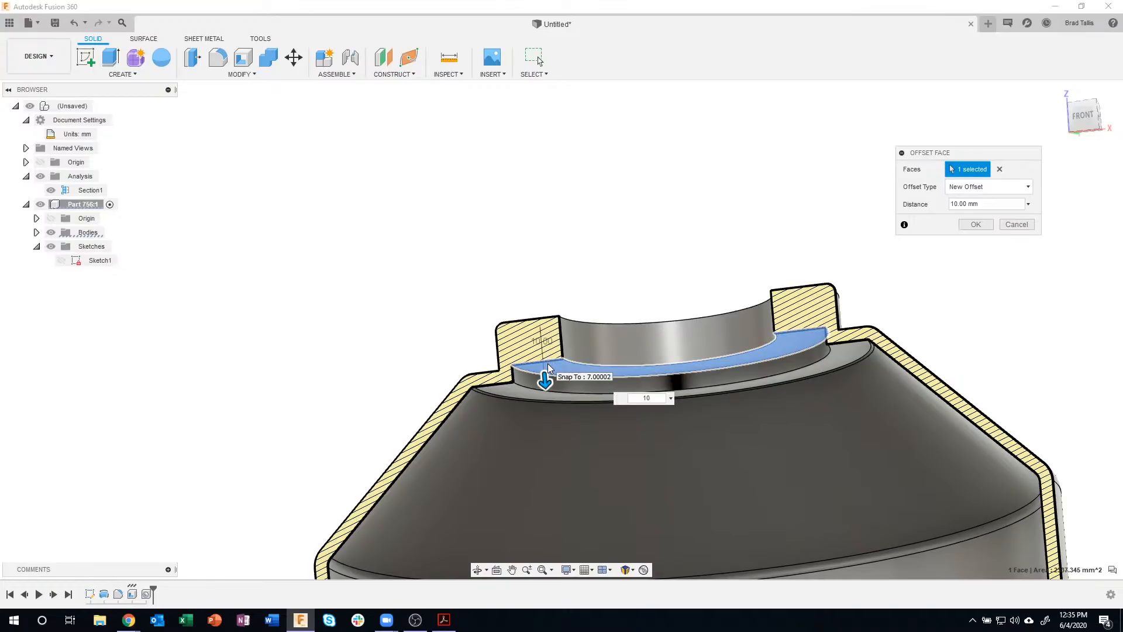
click(671, 398)
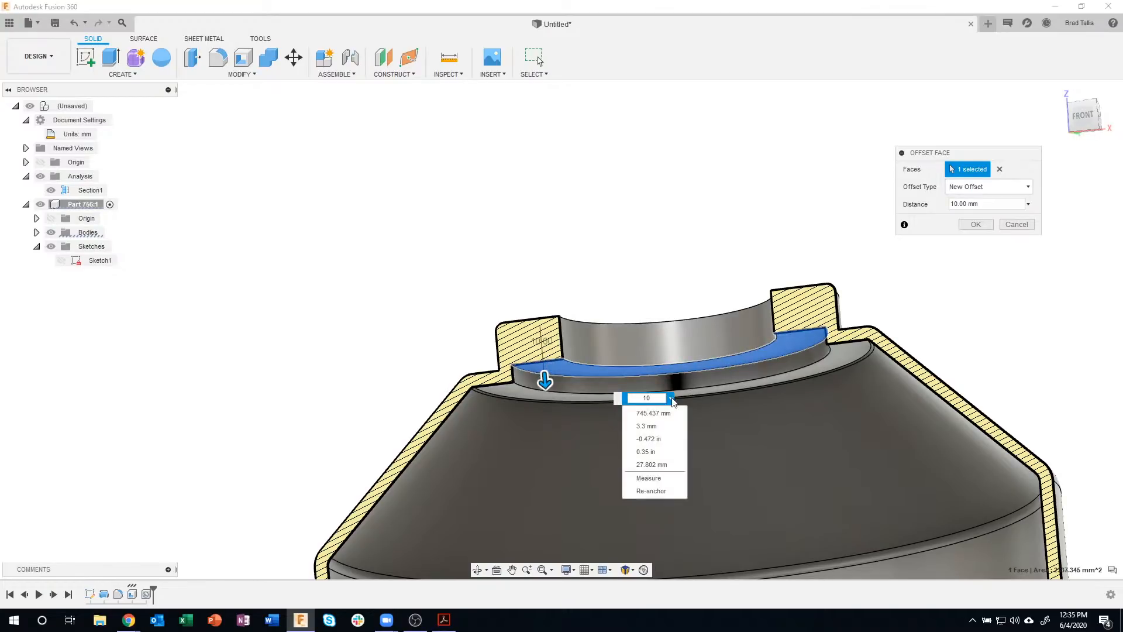
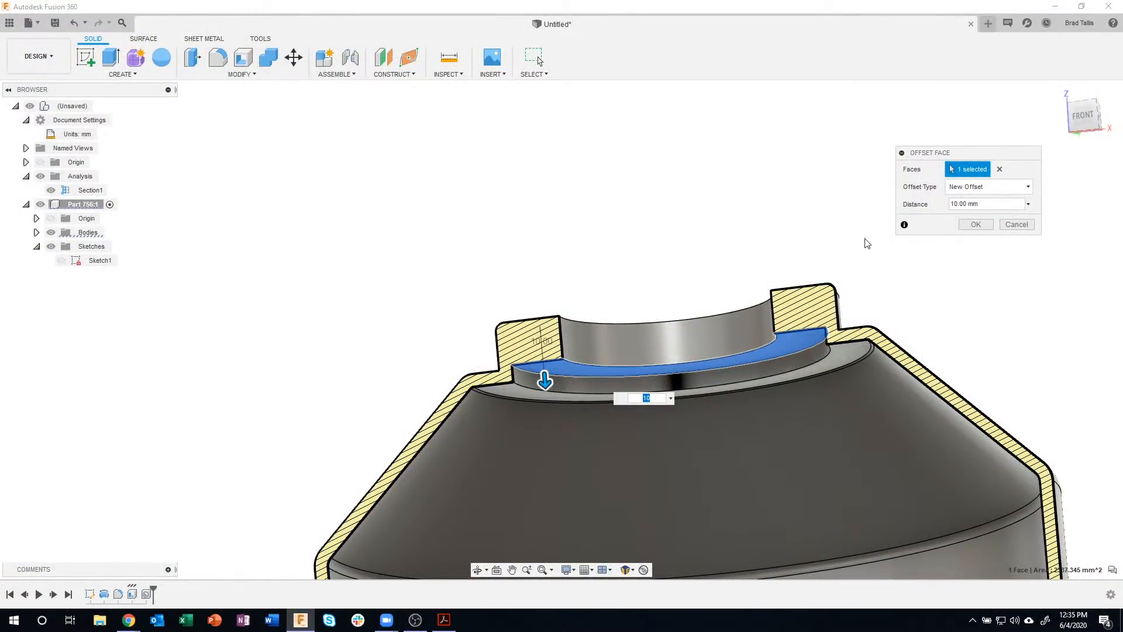
click(975, 224)
- Chamfer the upper edge of the 50 mm bore with an equal distance of 4 mm
scroll(682, 231, down, 3)
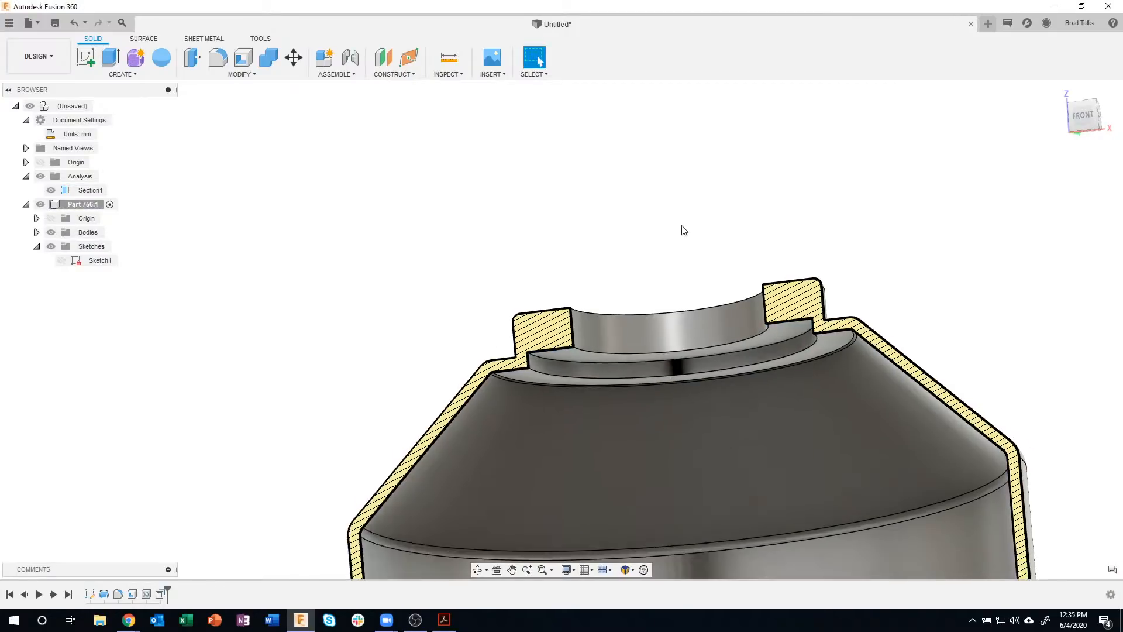
scroll(686, 225, down, 5)
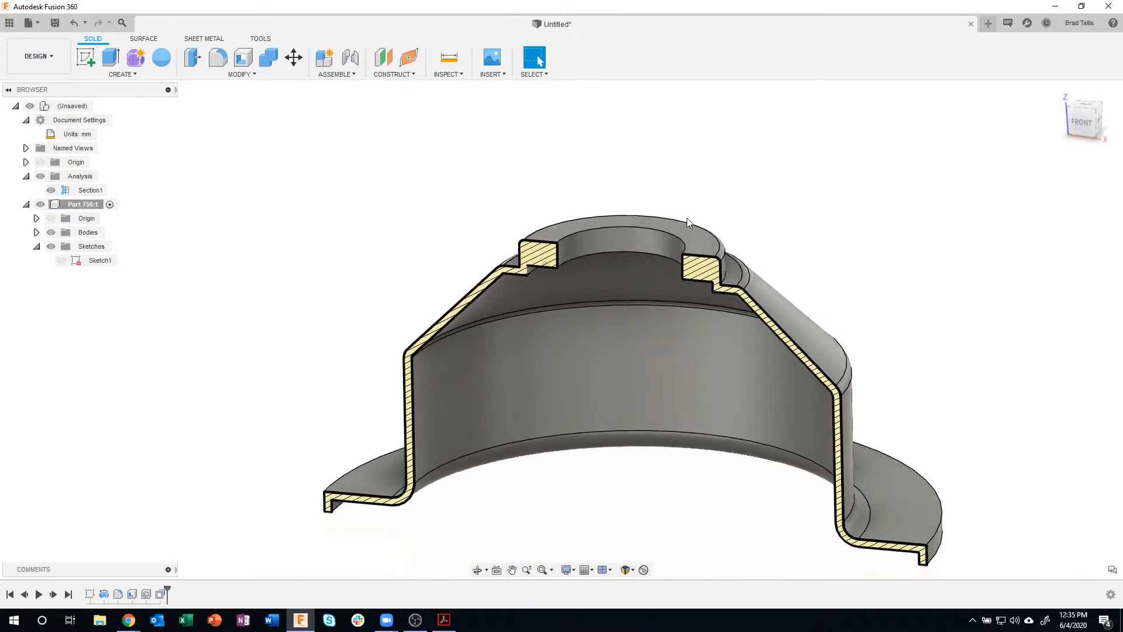
click(584, 229)
right_click(583, 229)
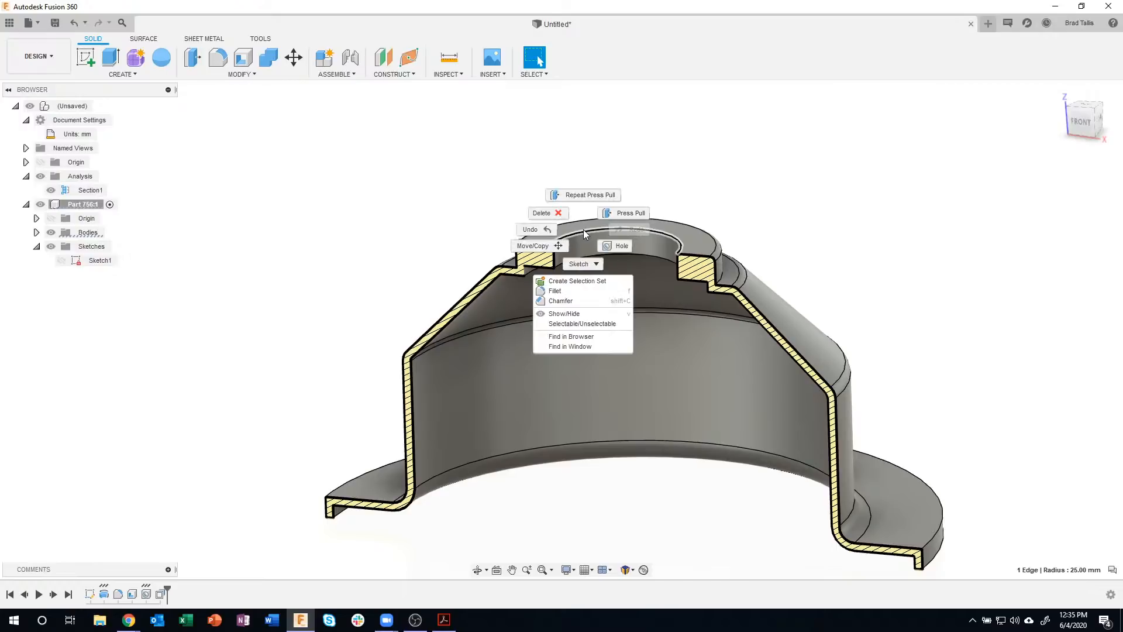
click(571, 301)
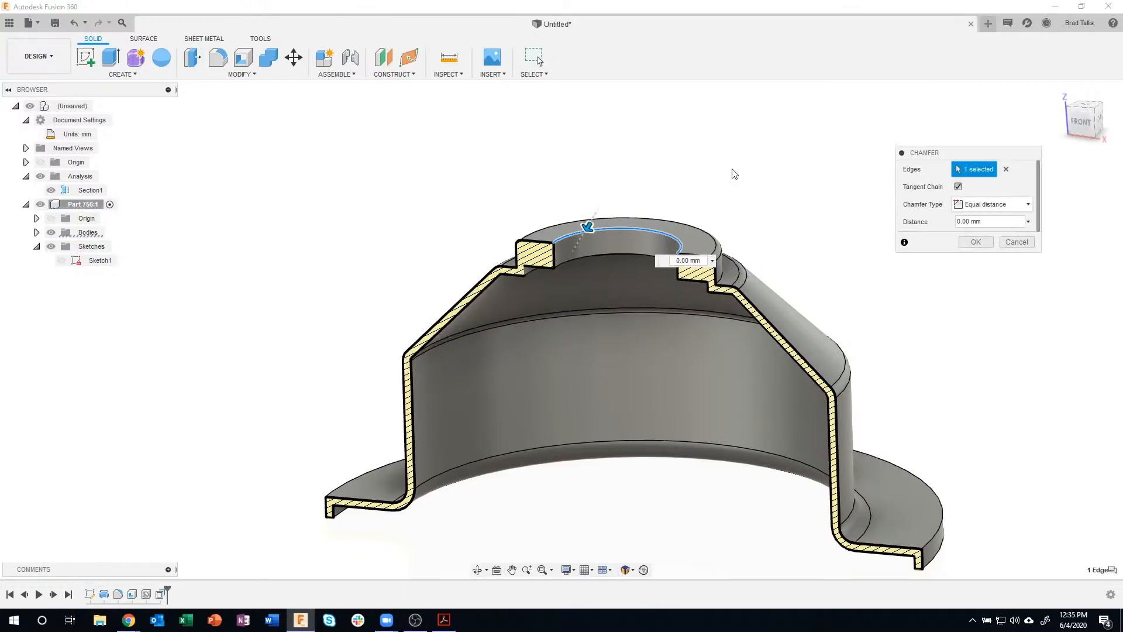
scroll(754, 176, up, 1)
click(702, 259)
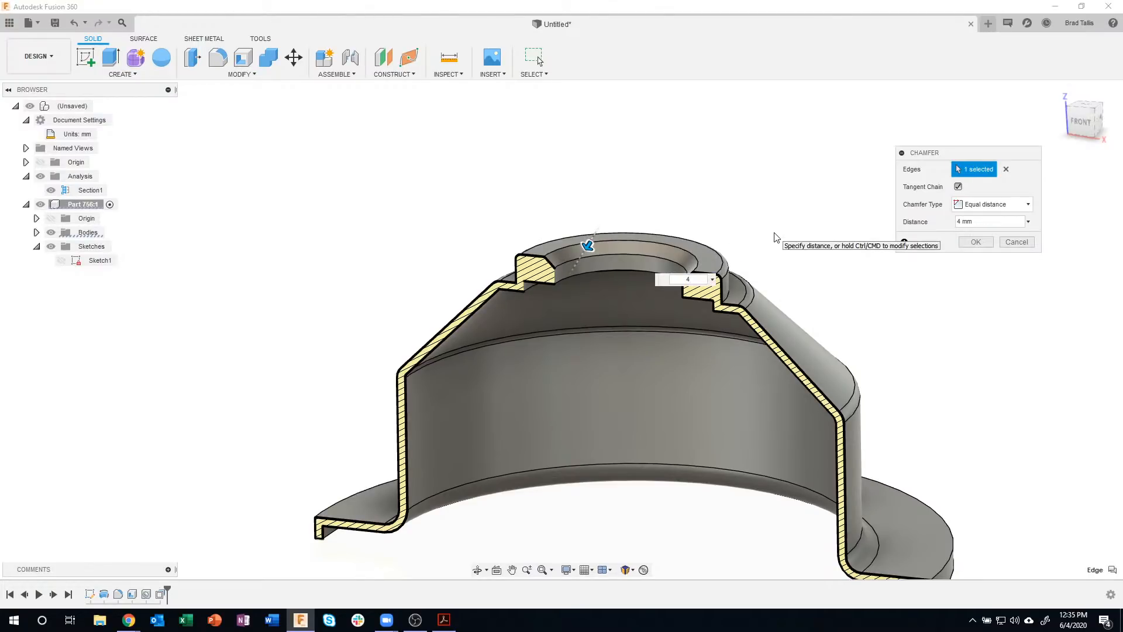
shift+middle_drag(792, 233, 826, 286)
click(975, 242)
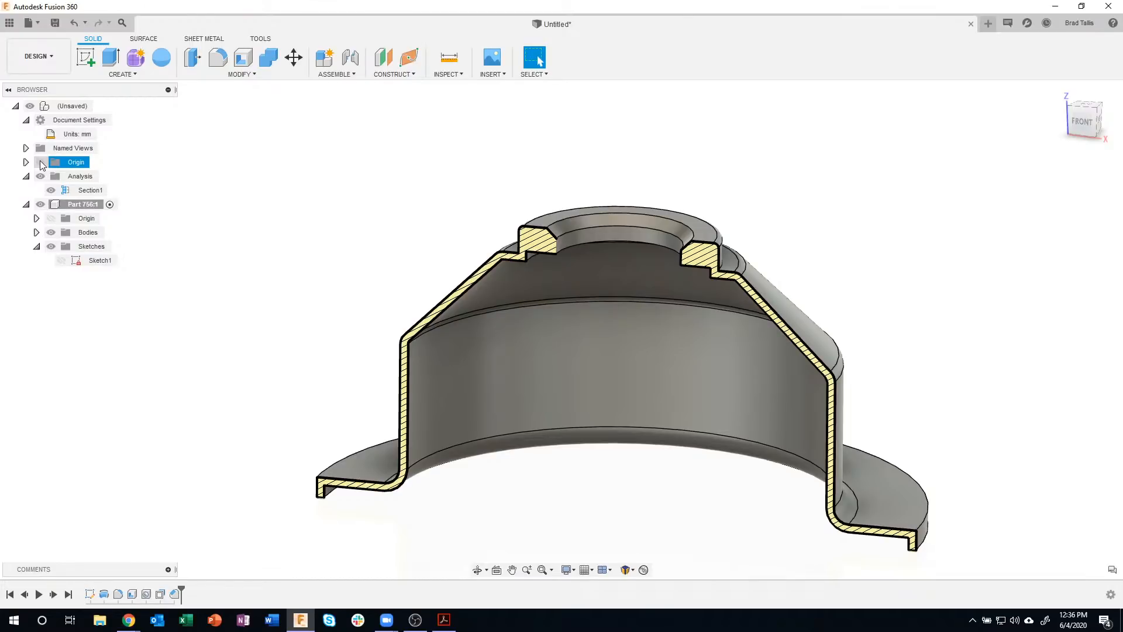
- Hide the section view, look over the outside of the part, and check it against drawing 756
click(51, 190)
shift+middle_drag(279, 238, 570, 436)
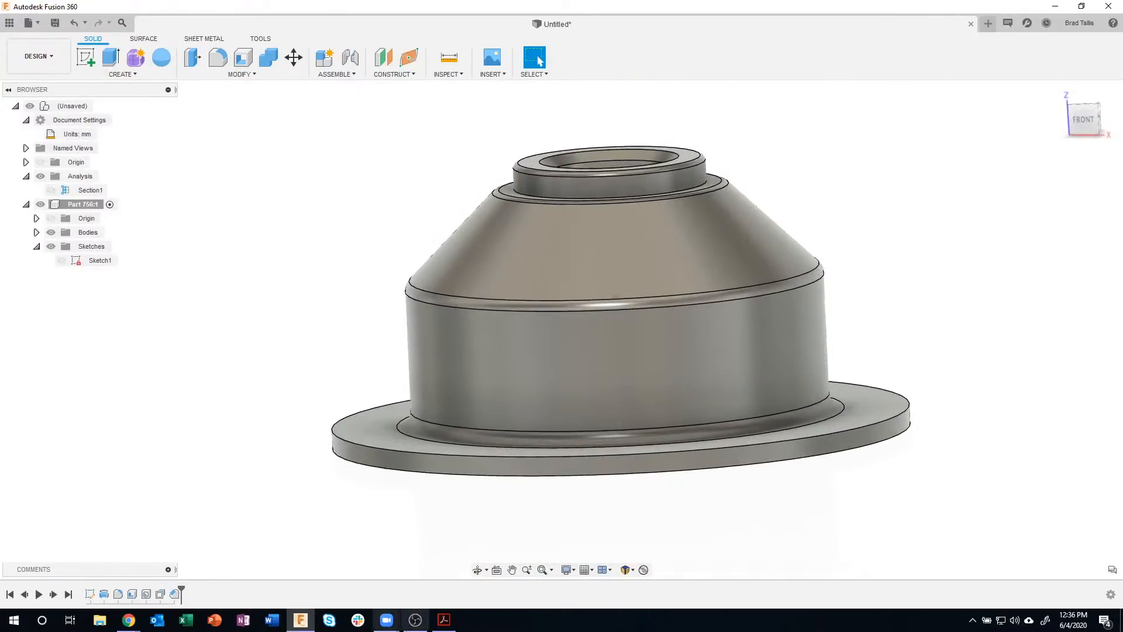
click(443, 620)
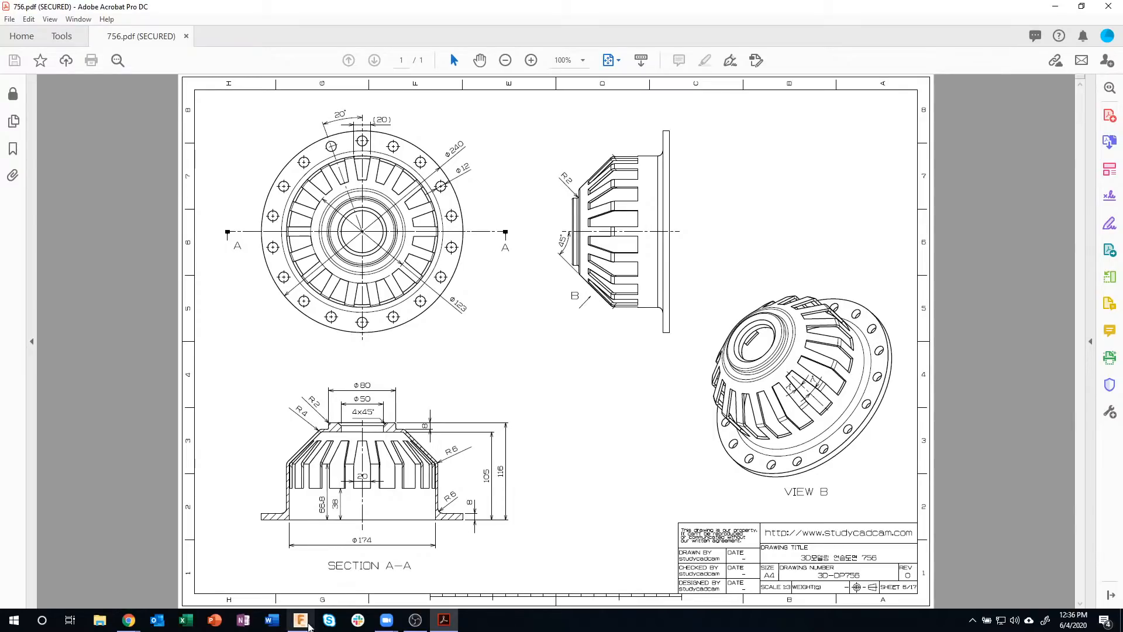
click(300, 619)
- Show the section view again and examine the flange's underside and the cross-section of its outer rim
shift+middle_drag(447, 542, 830, 386)
click(51, 190)
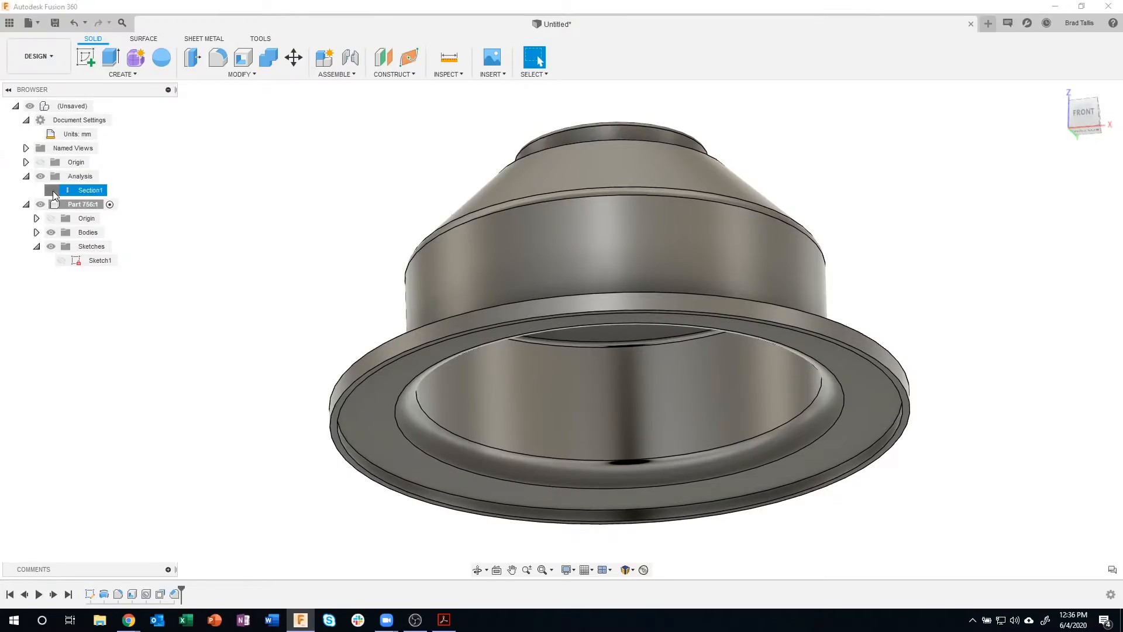
mouse_move(757, 320)
shift+middle_down()
mouse_move(761, 356)
mouse_move(865, 408)
mouse_move(878, 438)
mouse_move(899, 437)
shift+middle_up()
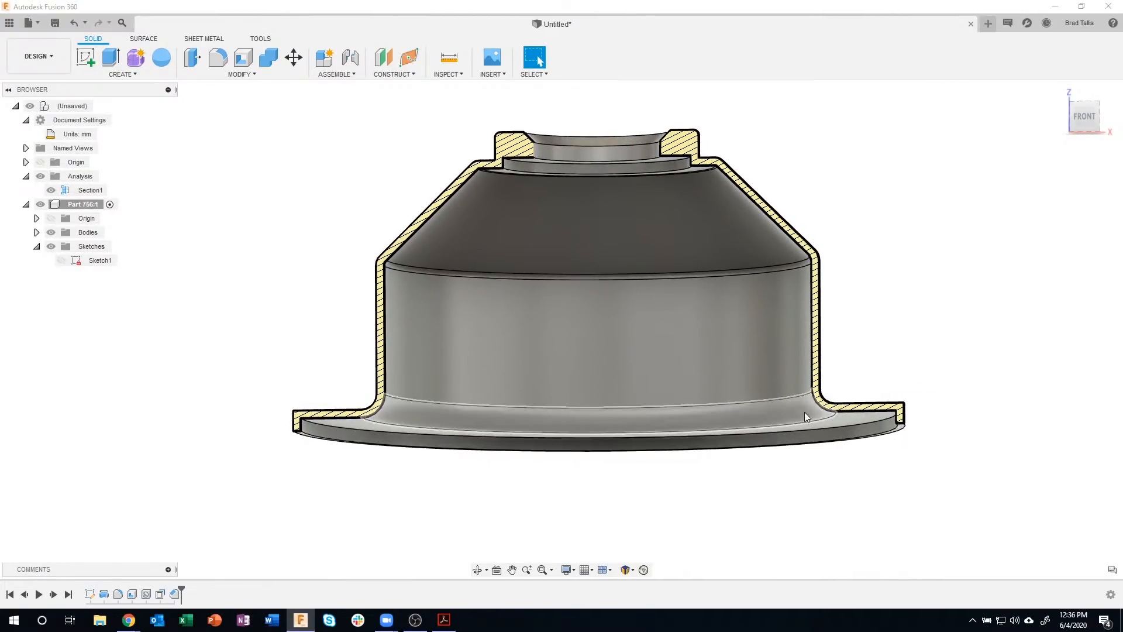
scroll(810, 512, up, 2)
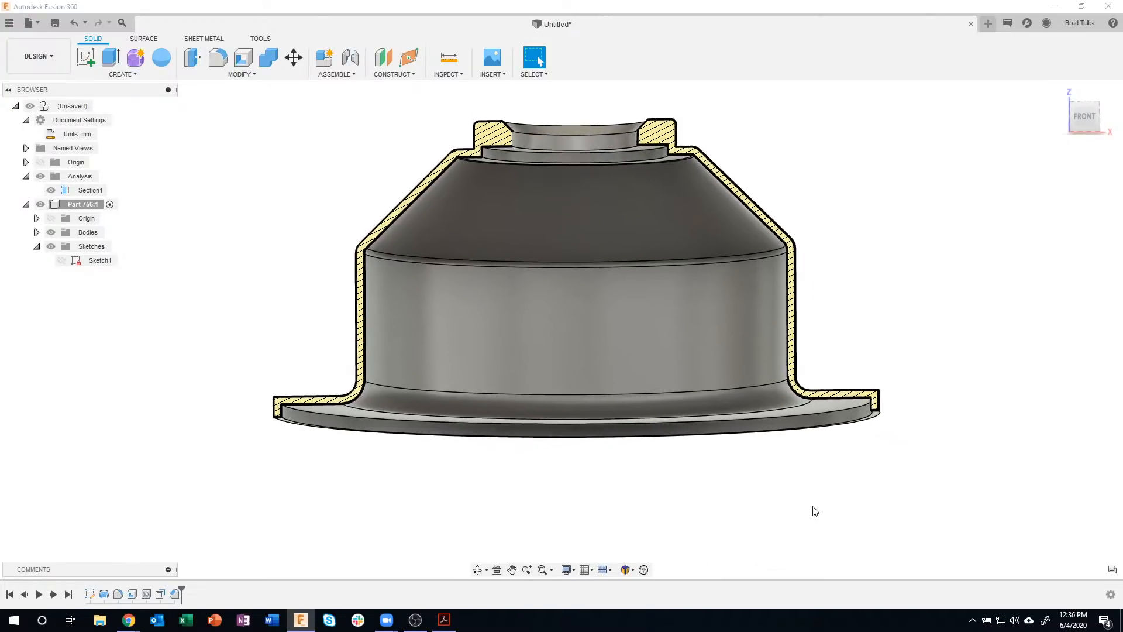
scroll(897, 371, up, 1)
scroll(894, 371, up, 3)
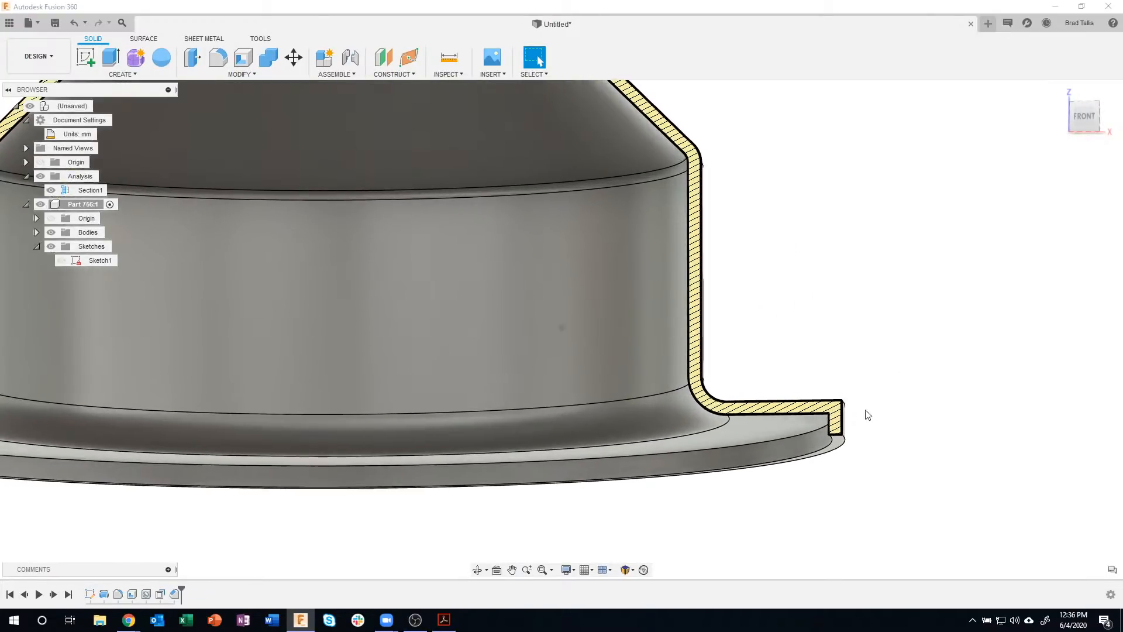
shift+middle_drag(774, 417, 802, 410)
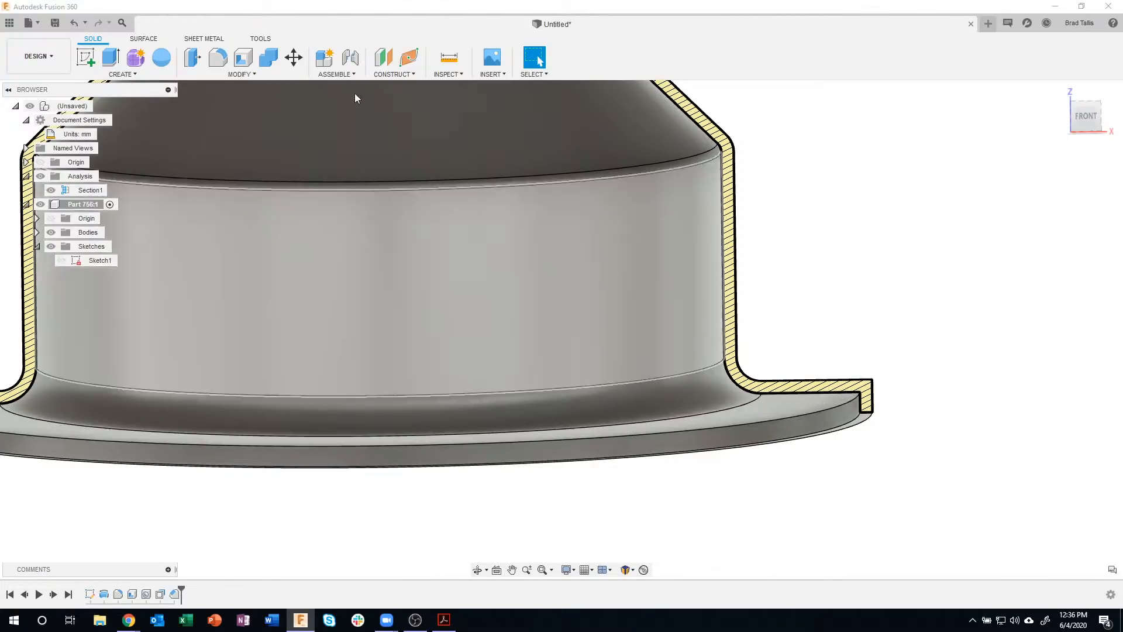
- Save the design as 756 in the Tech Thursdays project
click(55, 23)
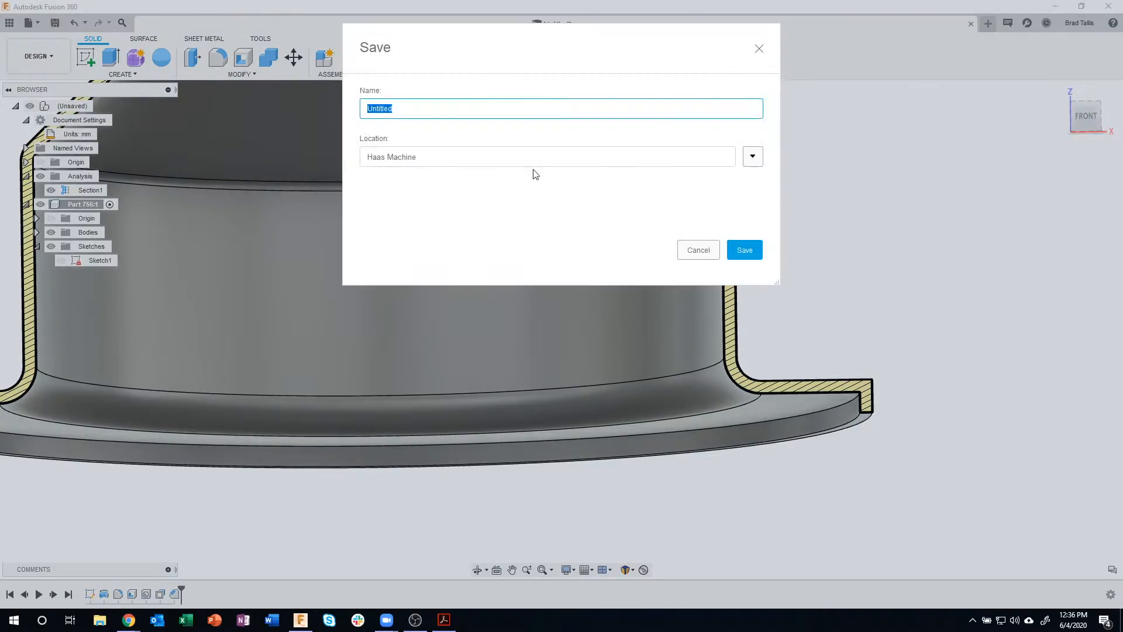
click(738, 159)
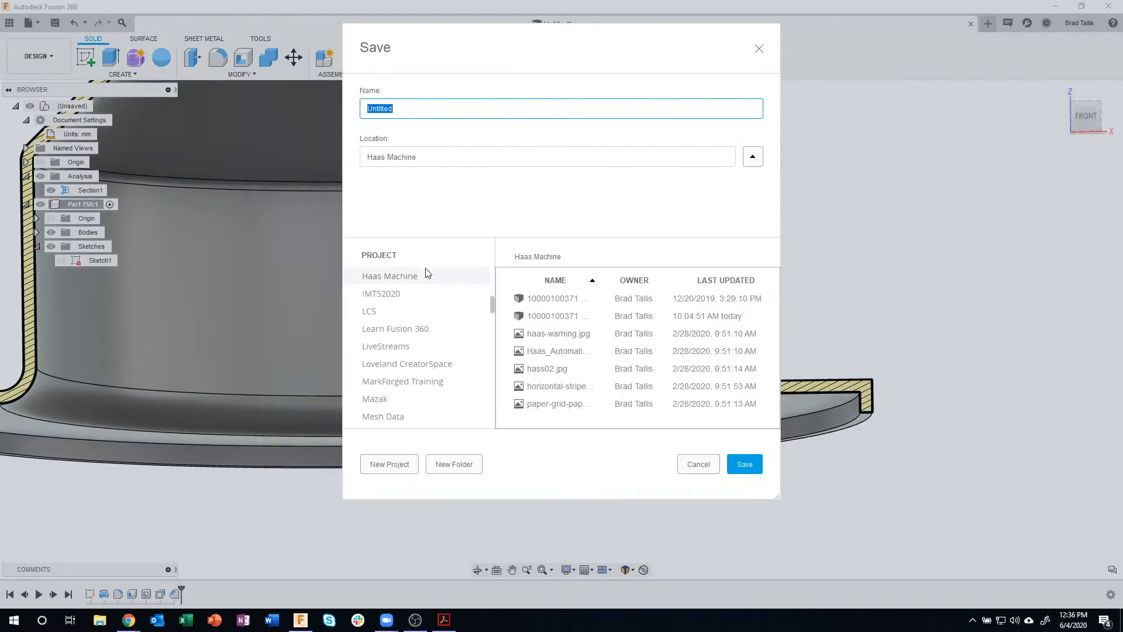
scroll(433, 292, up, 3)
scroll(451, 327, down, 5)
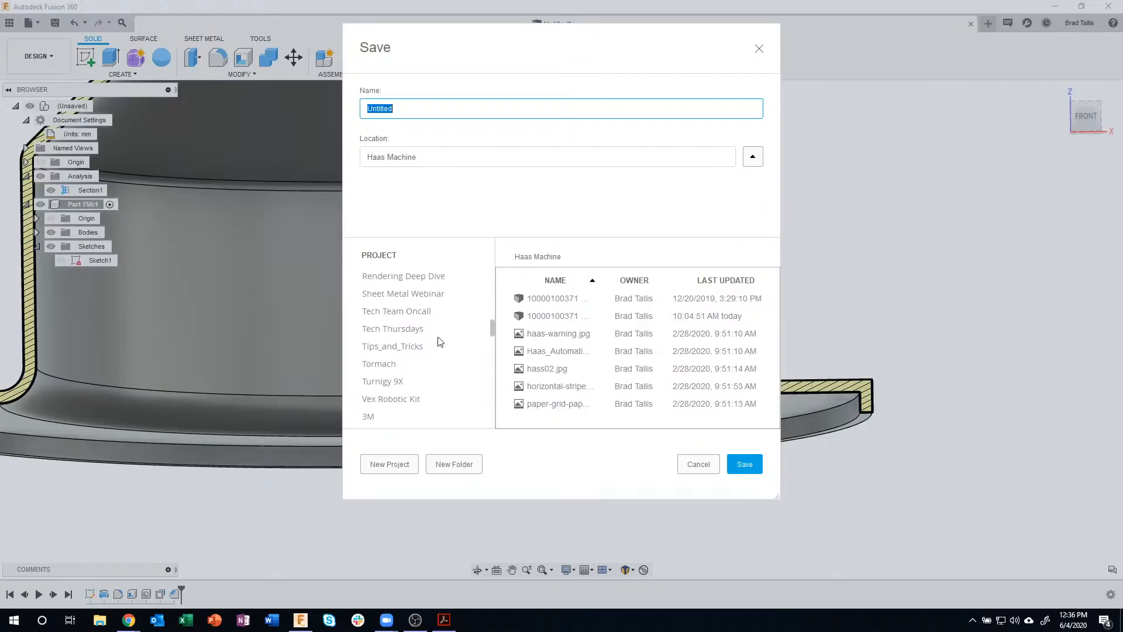
click(396, 331)
drag(403, 109, 376, 110)
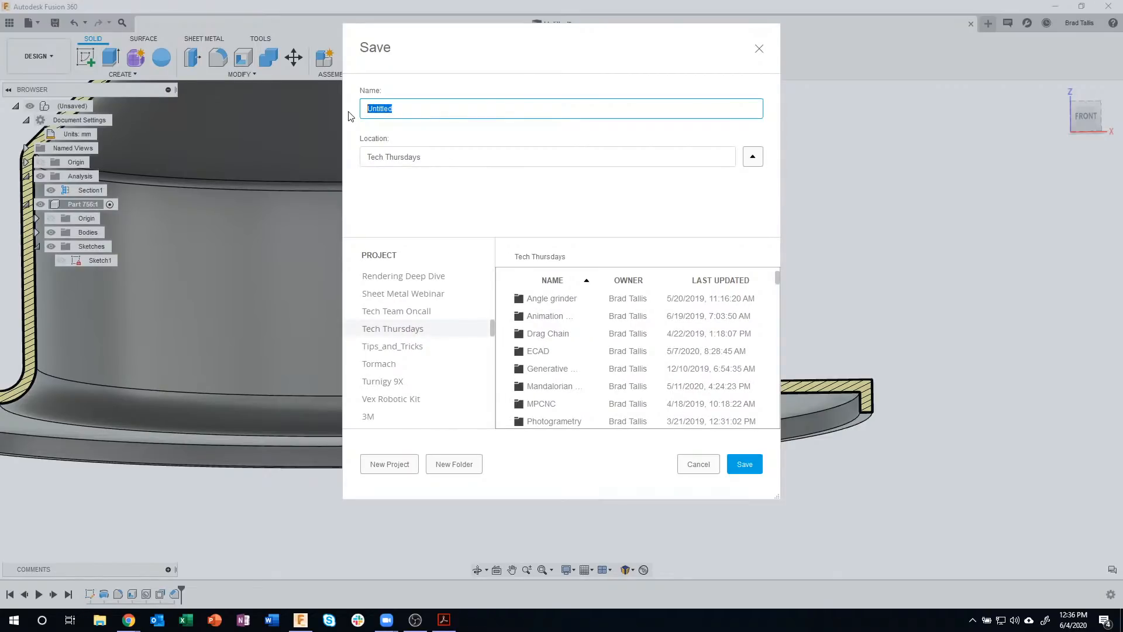
key(Return)
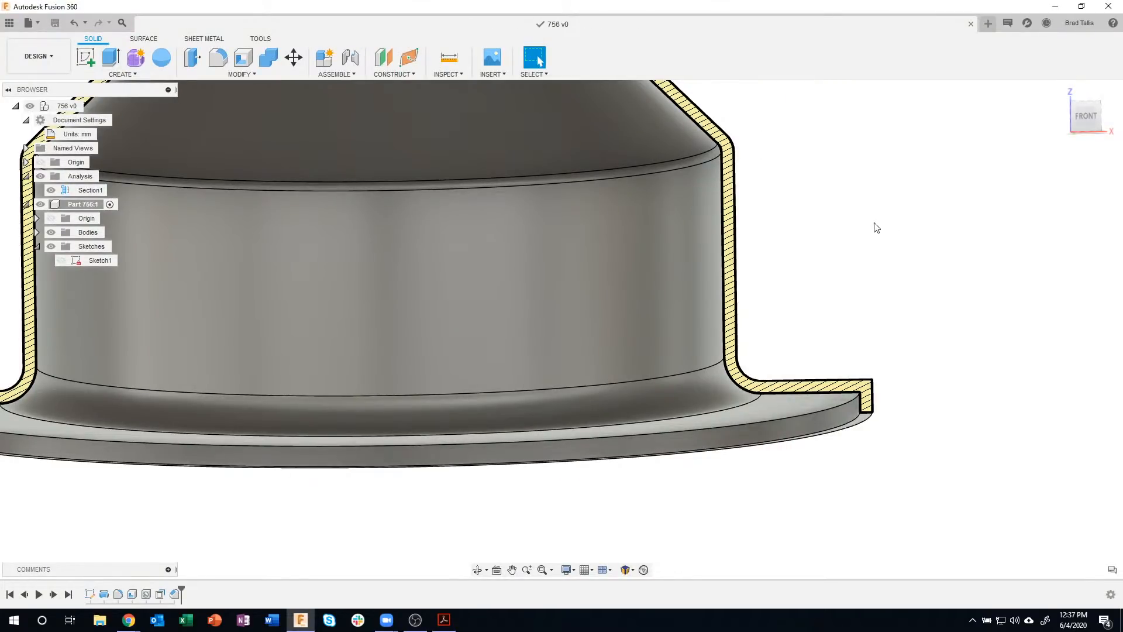
shift+middle_drag(909, 296, 826, 379)
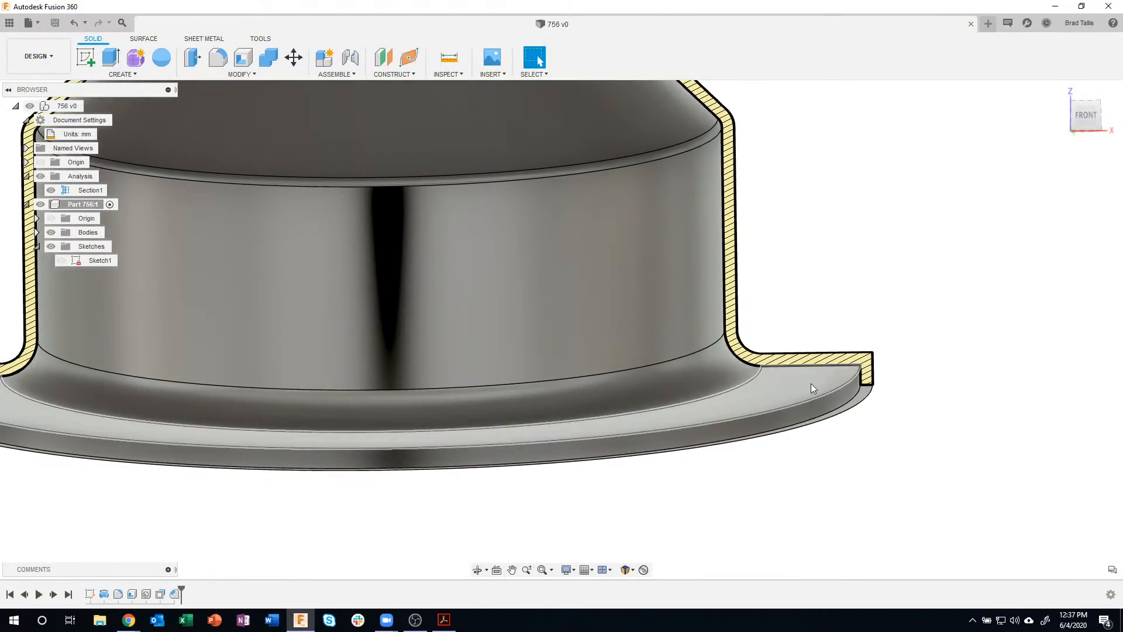
click(811, 385)
right_click(811, 384)
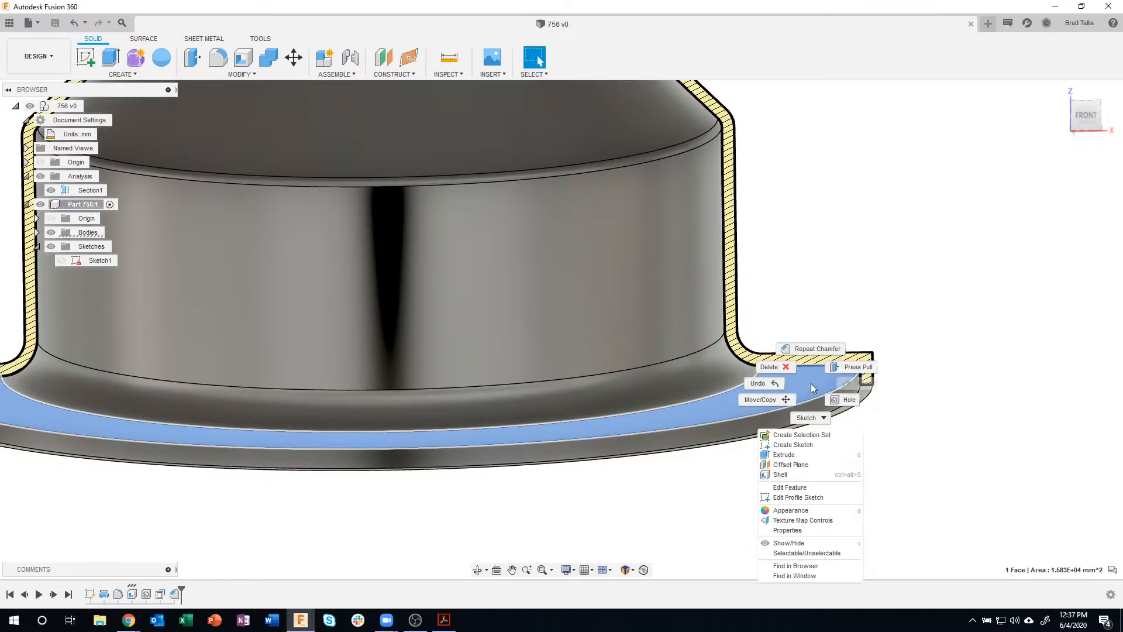
click(850, 363)
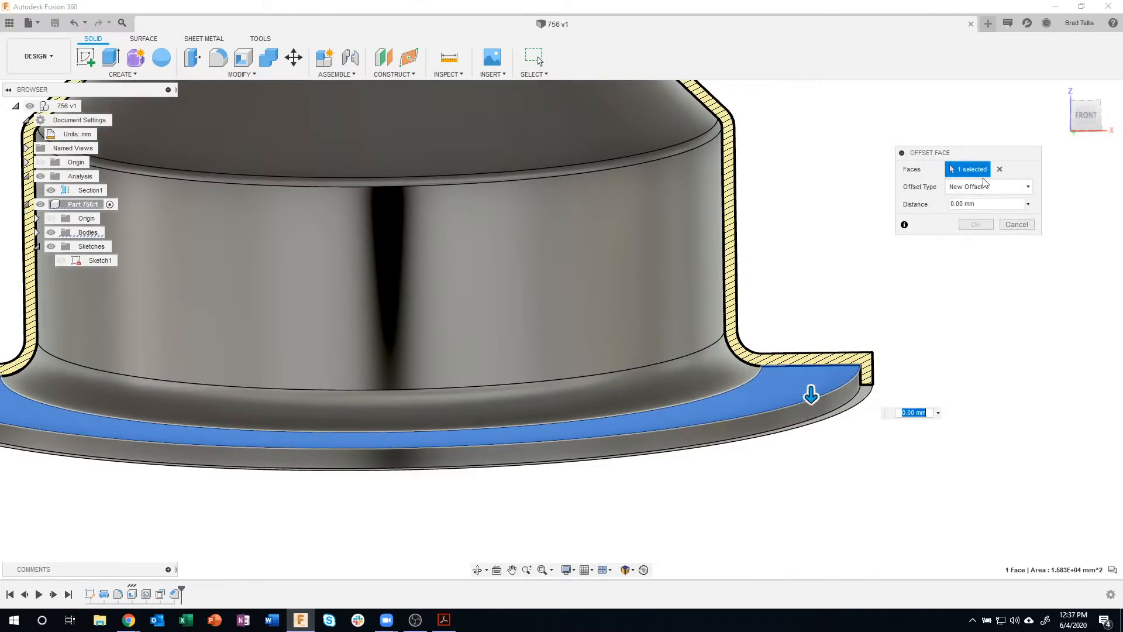
click(984, 184)
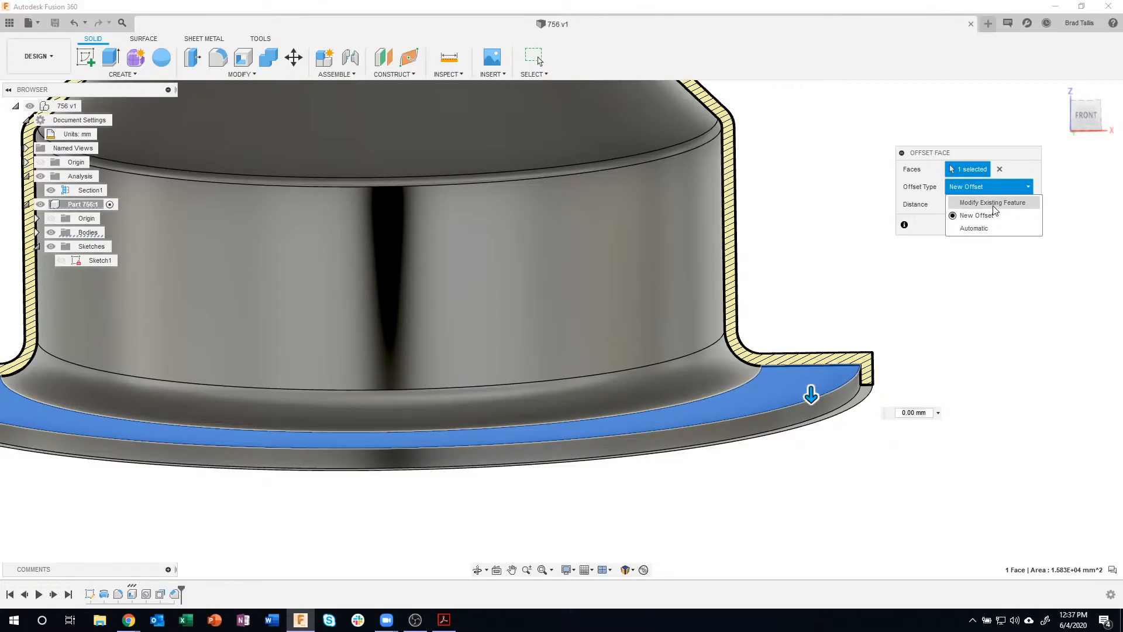
click(981, 216)
scroll(871, 295, up, 2)
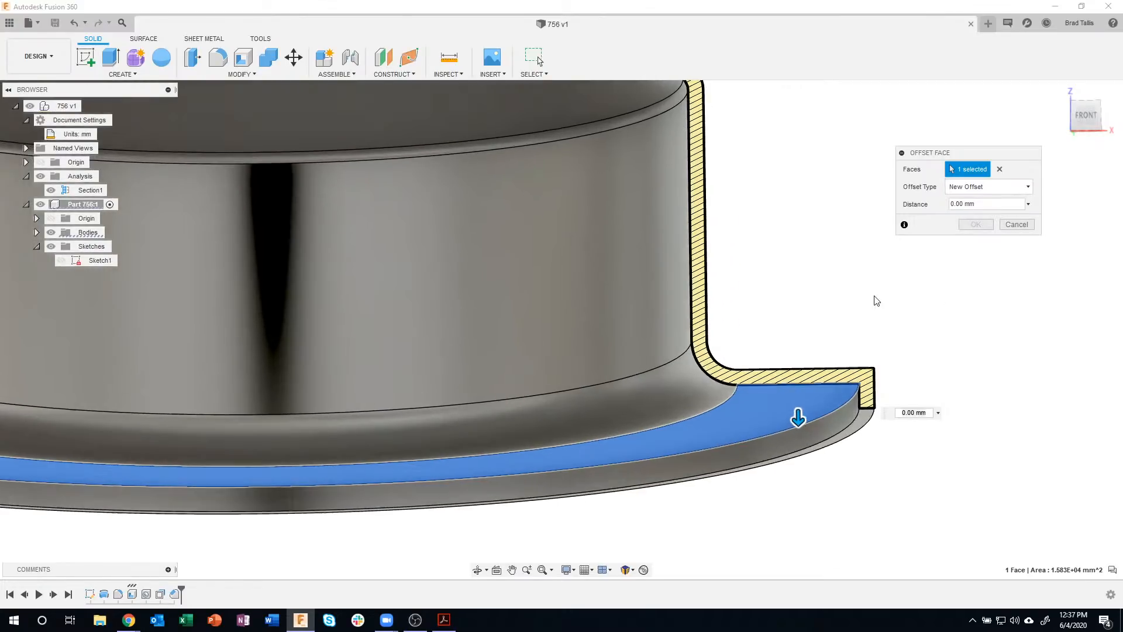
scroll(881, 329, up, 3)
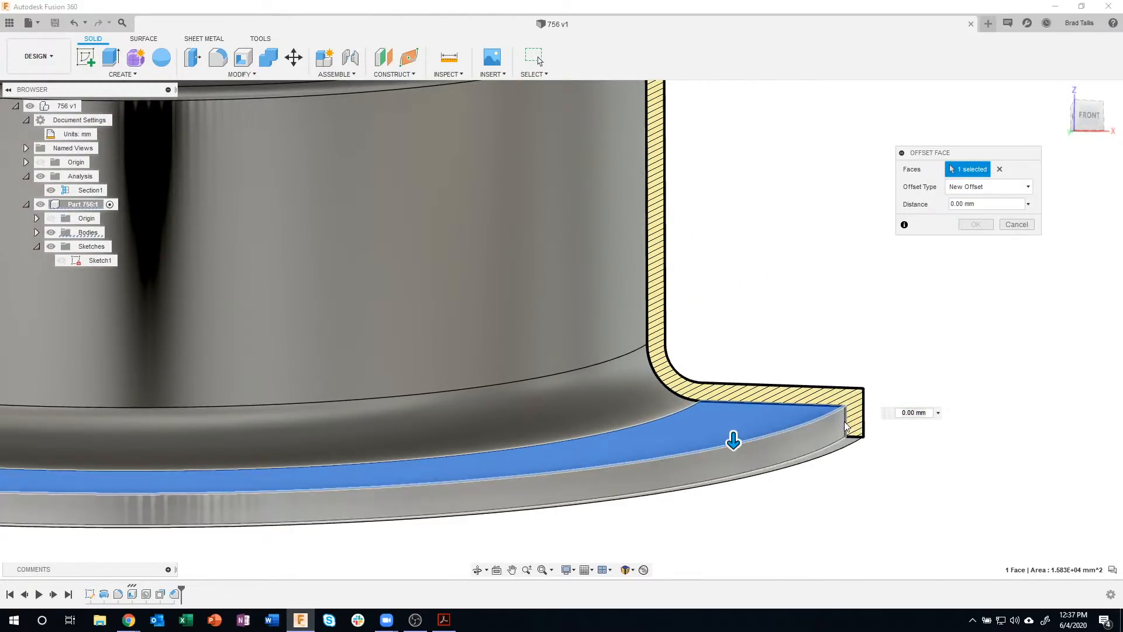
click(938, 414)
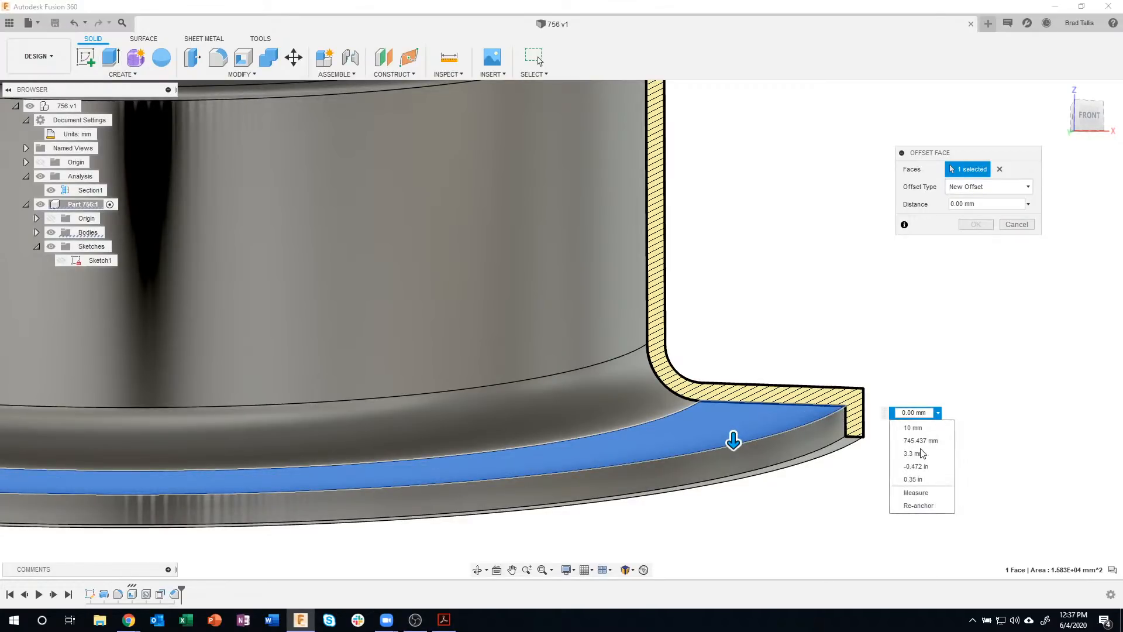
click(923, 495)
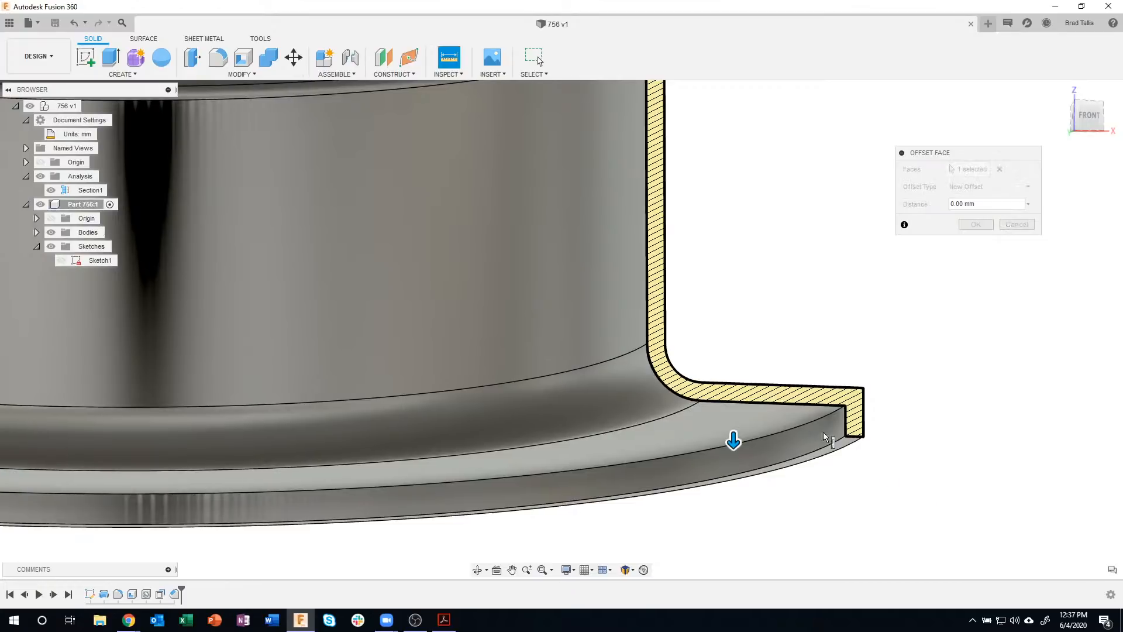
click(813, 412)
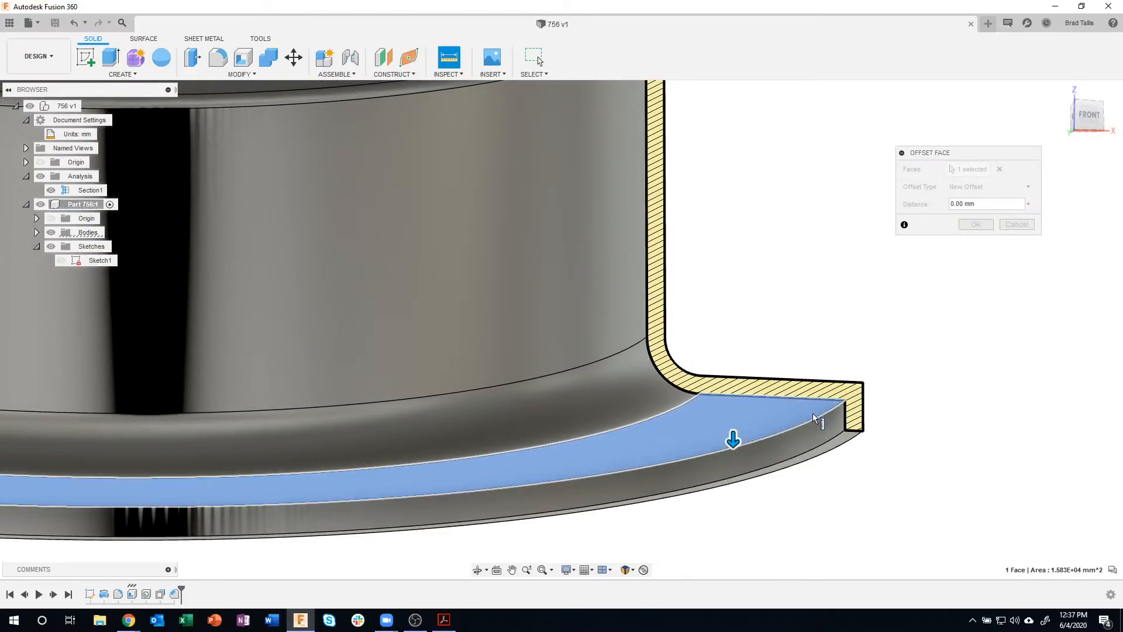
click(843, 437)
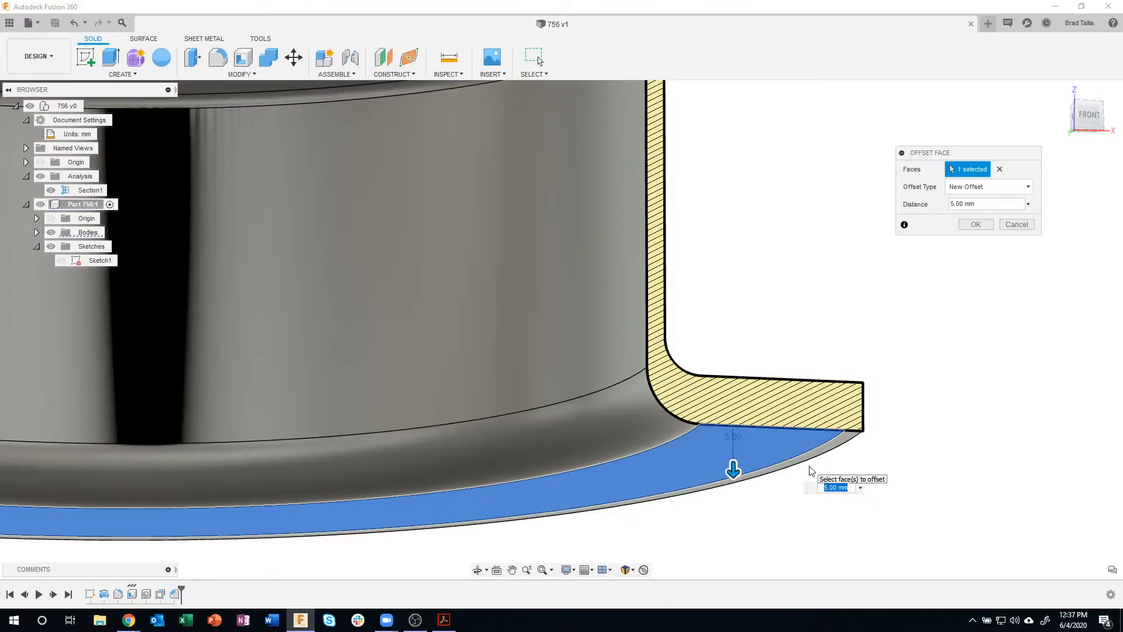
click(1012, 225)
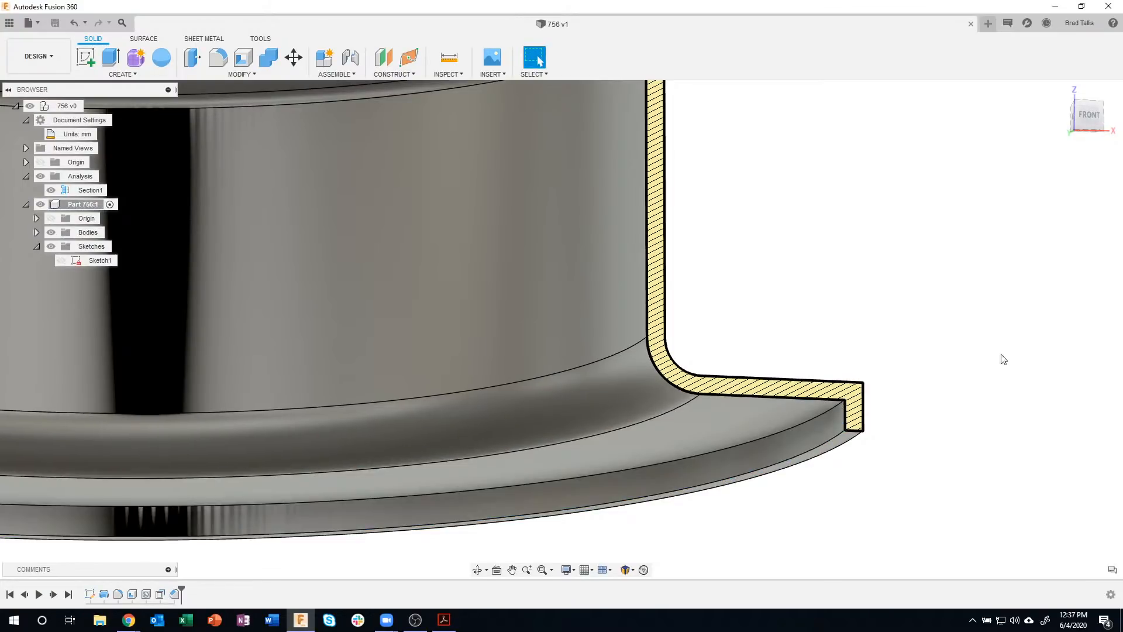
- Check the radius of the rim's inner wall and the distance between the flange's underside and the rim's lower face
click(846, 416)
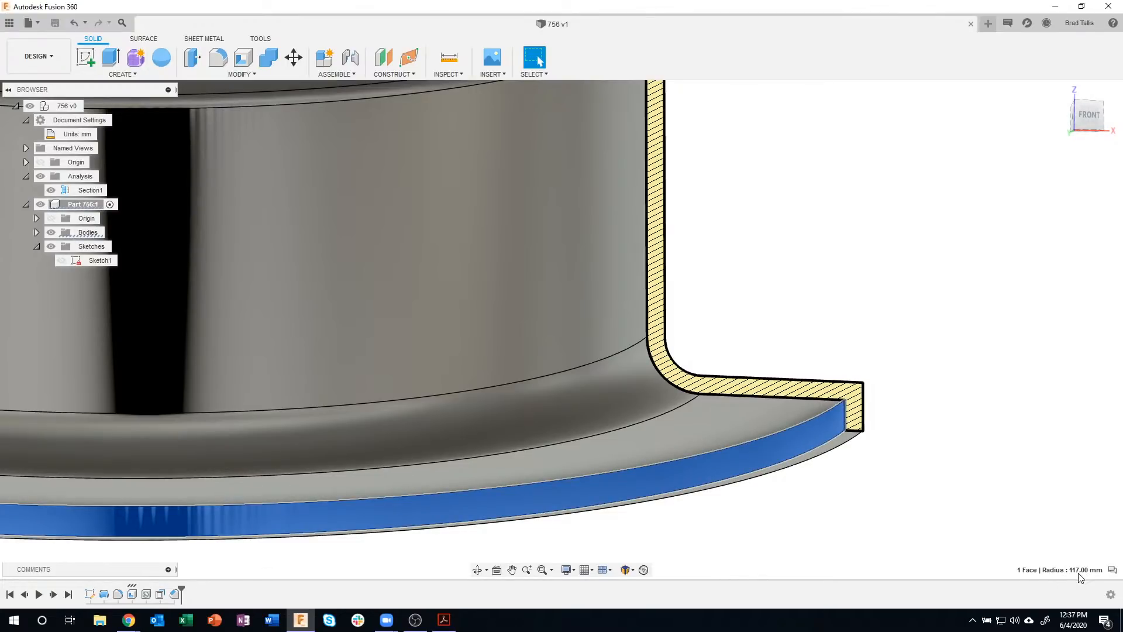
click(801, 406)
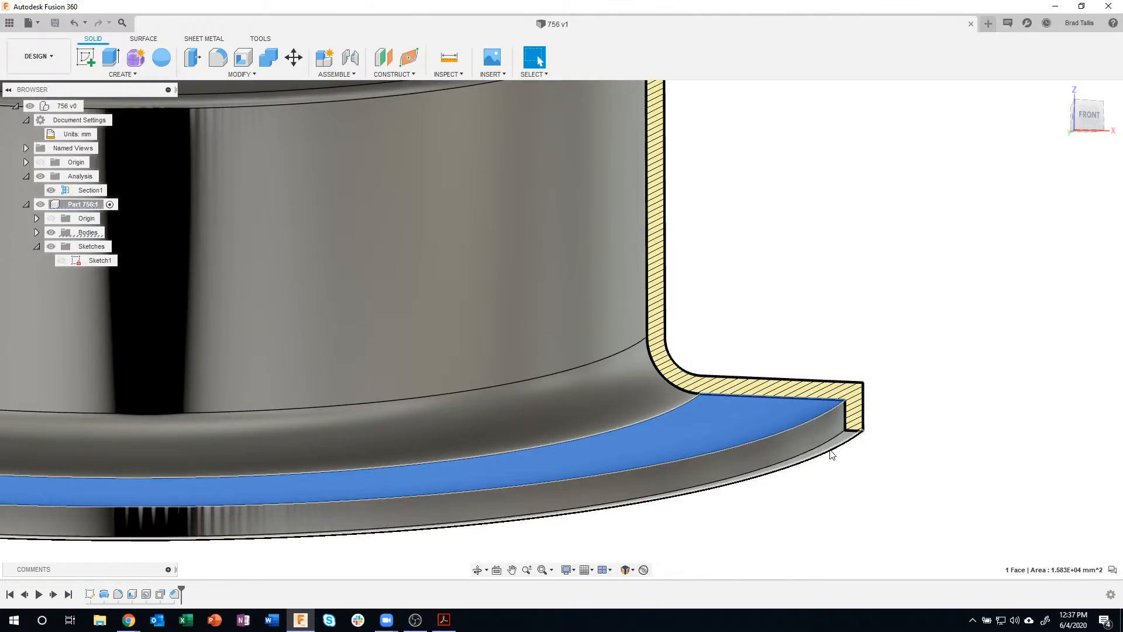
ctrl+click(844, 438)
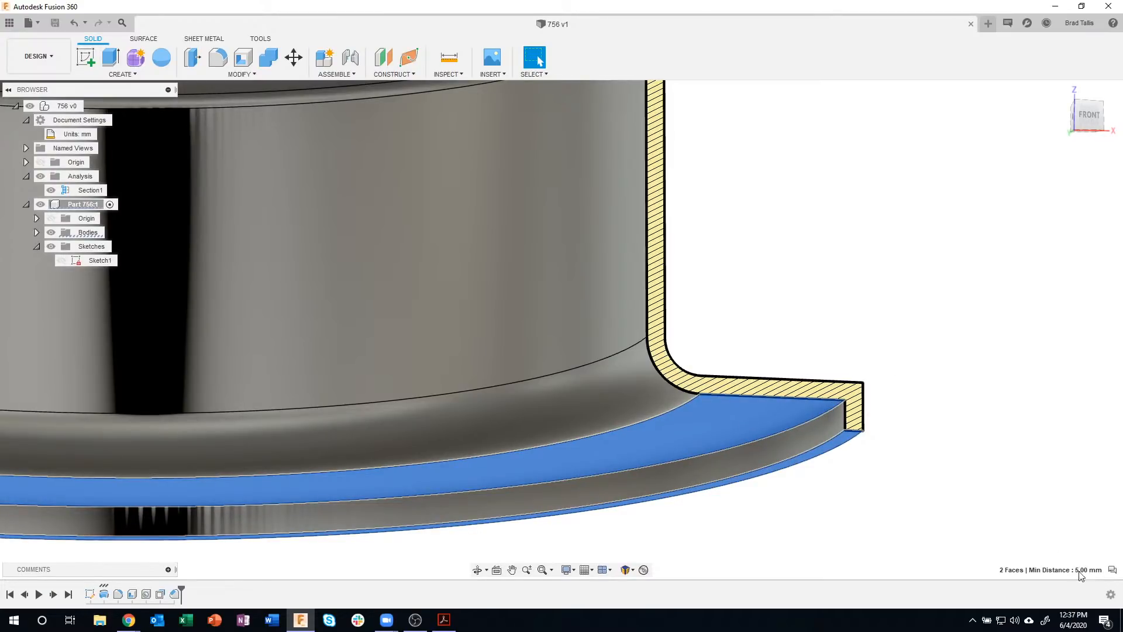
click(910, 355)
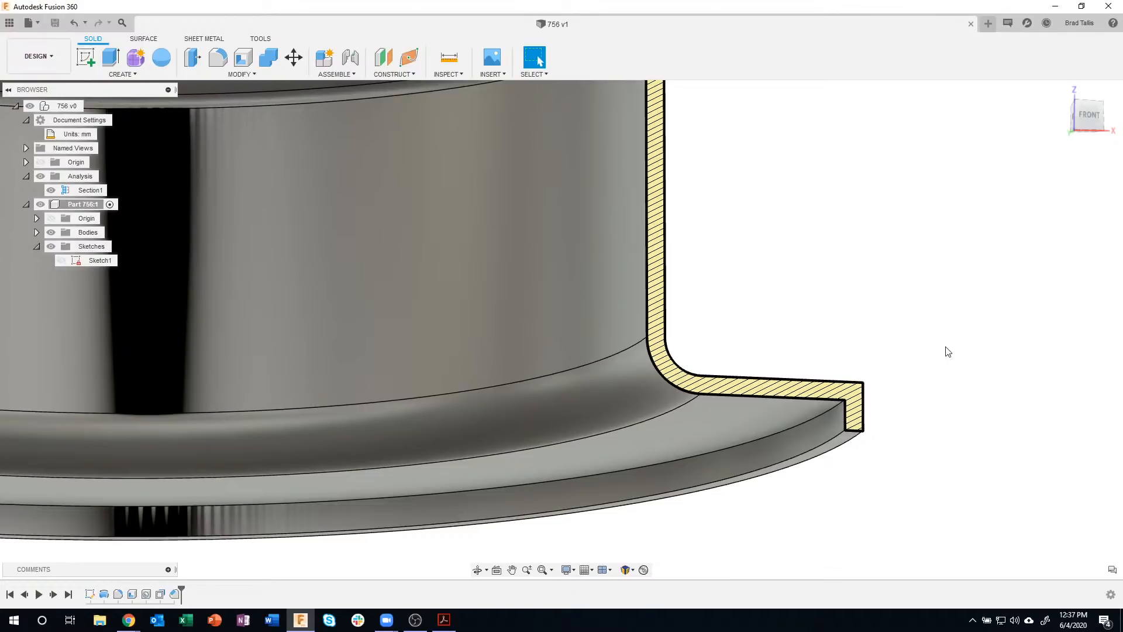
- Thicken the flange with a new 5 mm offset of its underside face, measured to the rim's lower face
click(749, 404)
right_click(749, 403)
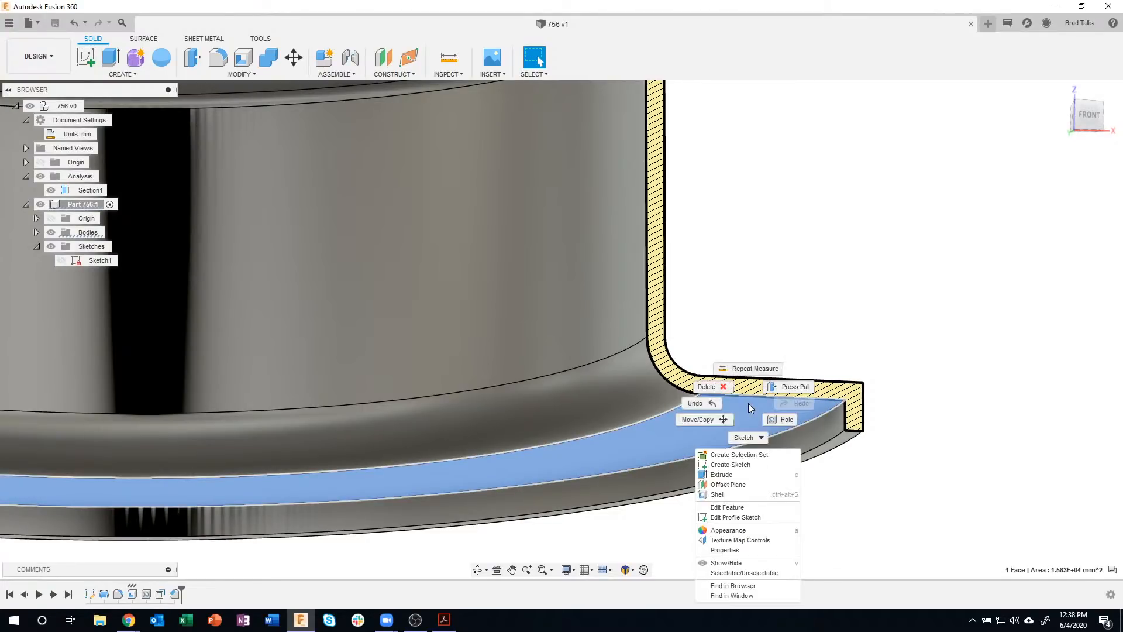
click(788, 388)
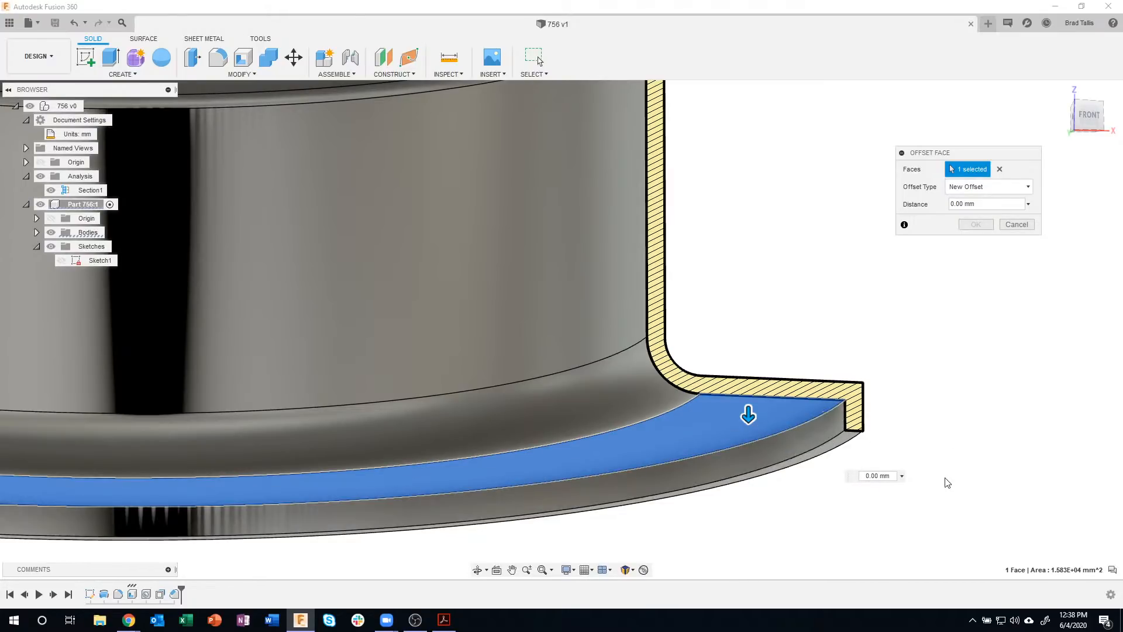
click(902, 477)
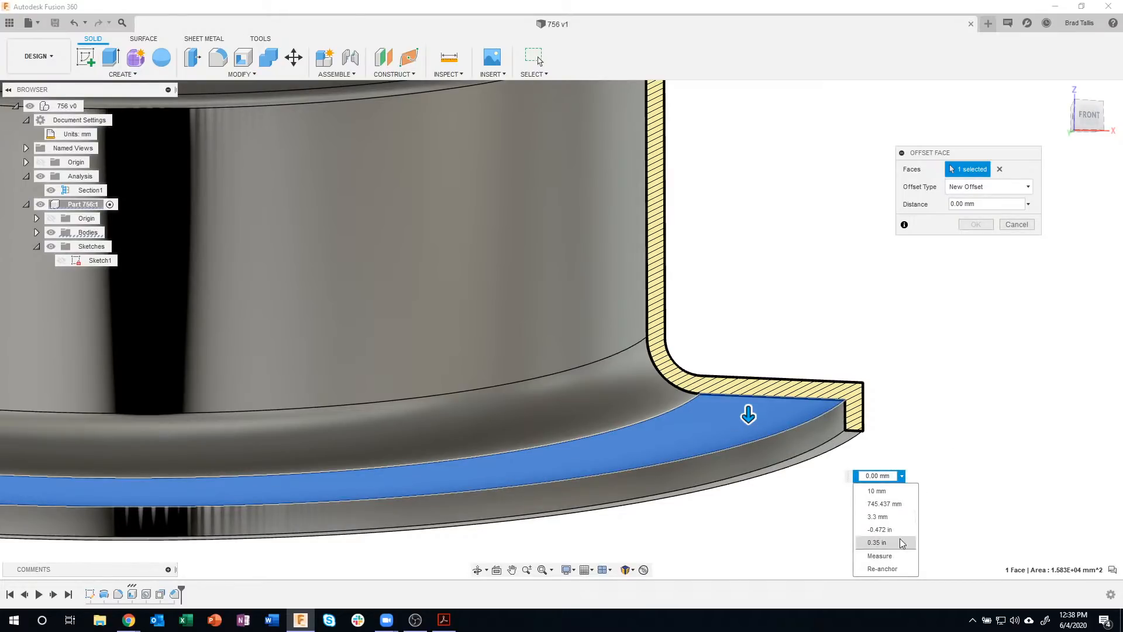
click(893, 553)
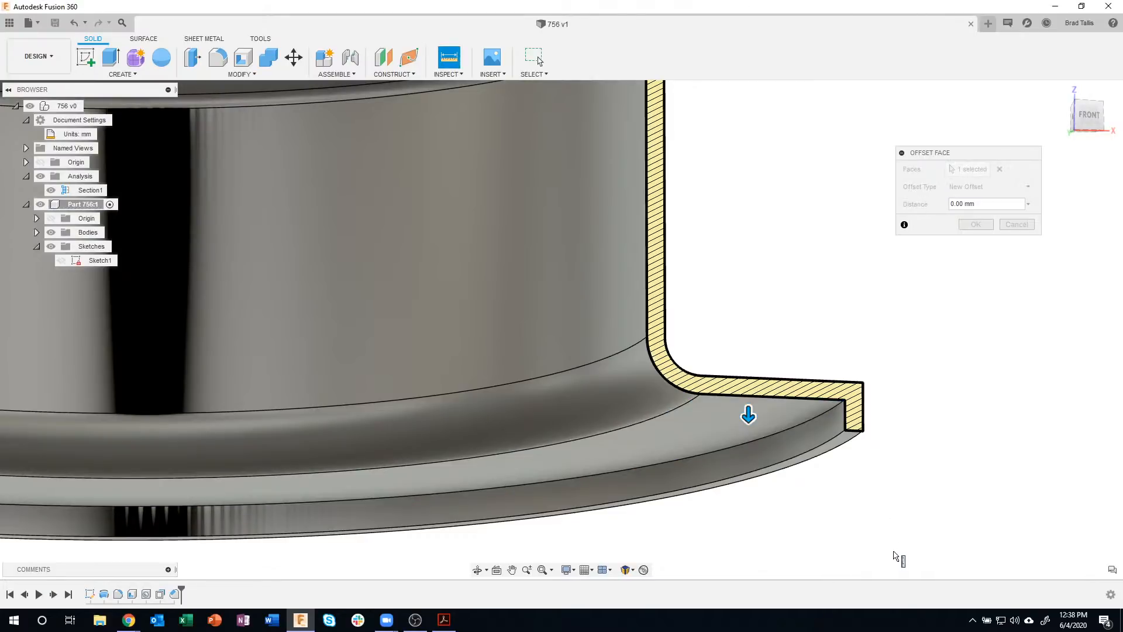
click(816, 409)
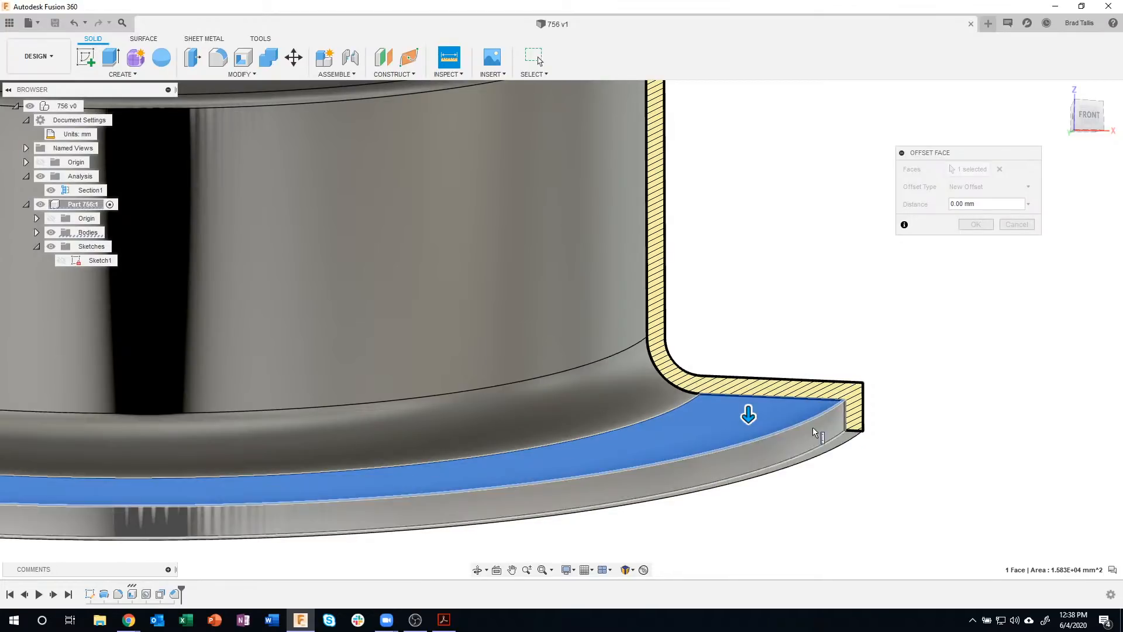
scroll(844, 448, up, 1)
scroll(844, 449, up, 2)
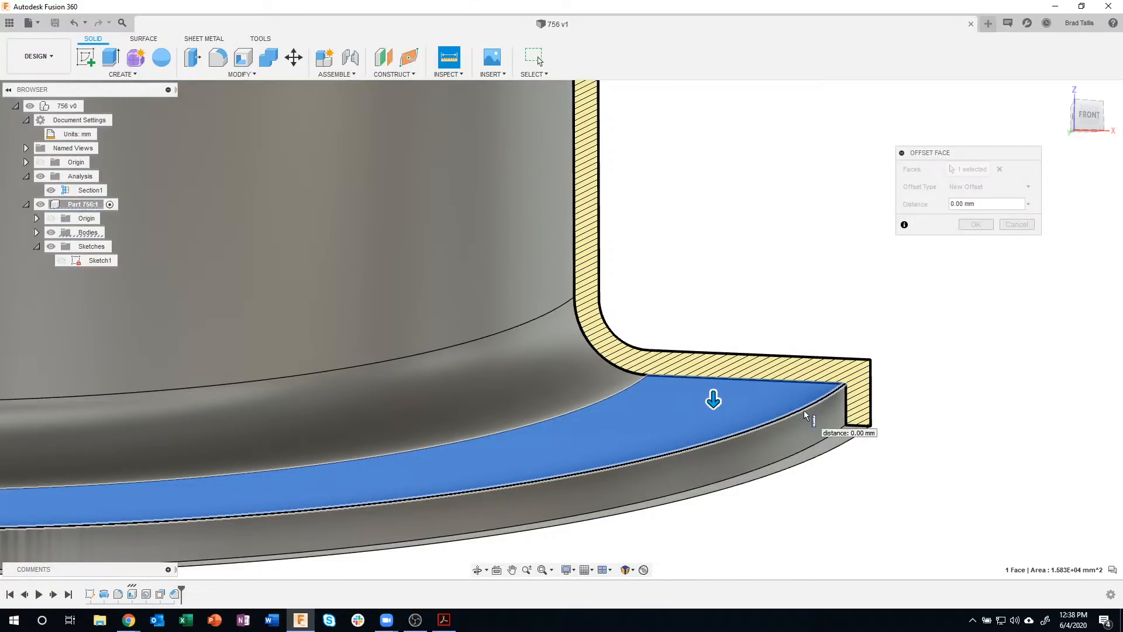
click(819, 449)
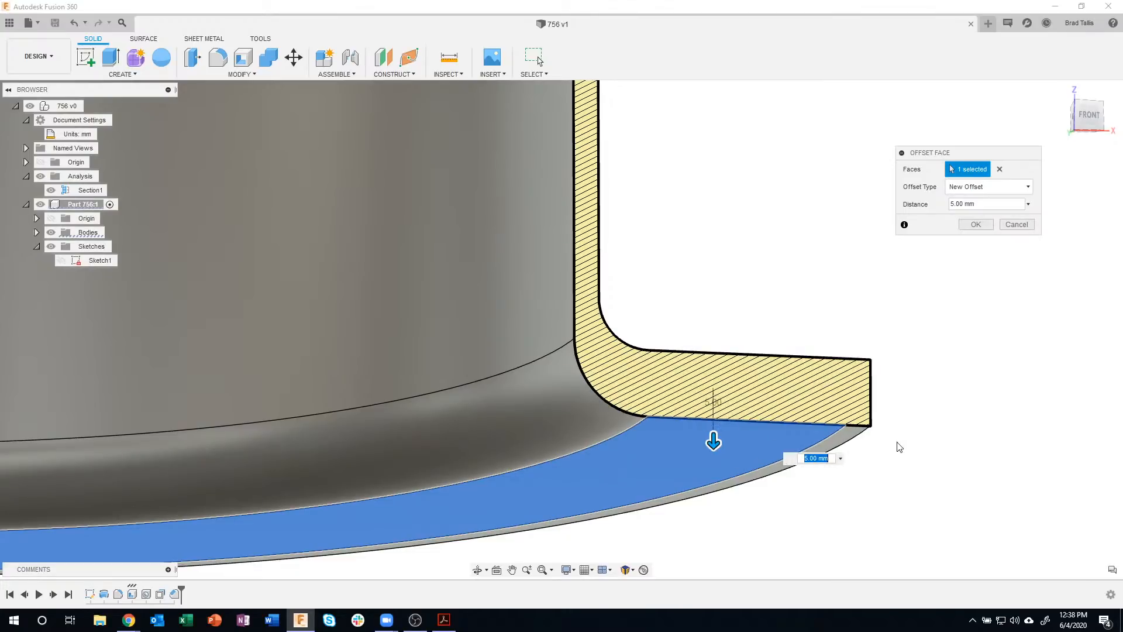
scroll(905, 446, down, 3)
shift+middle_drag(905, 447, 929, 354)
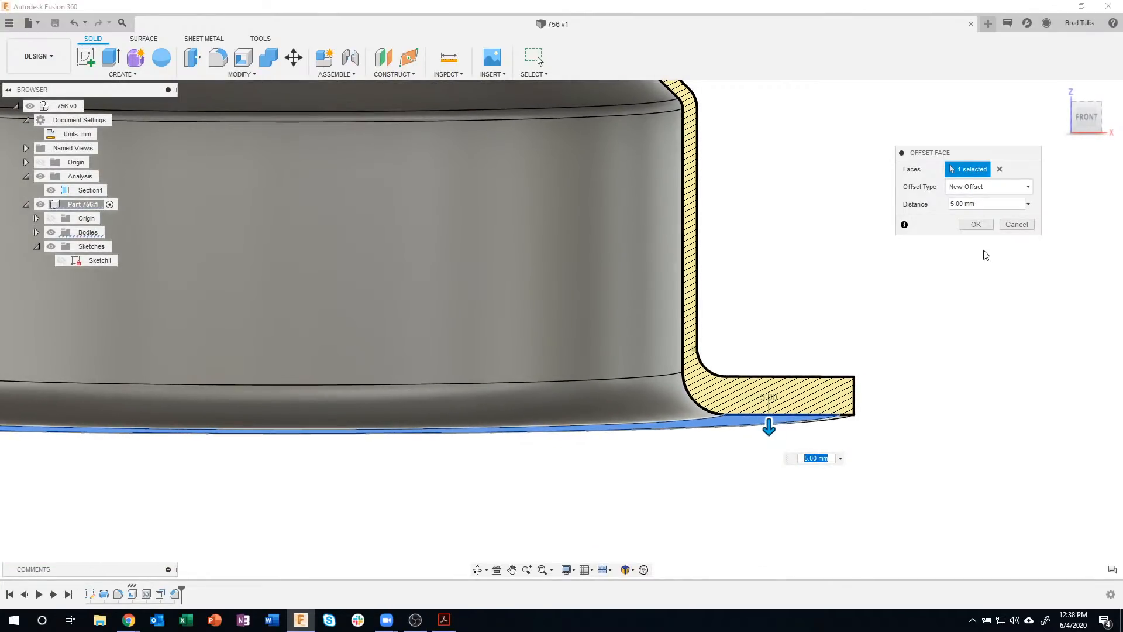
click(976, 224)
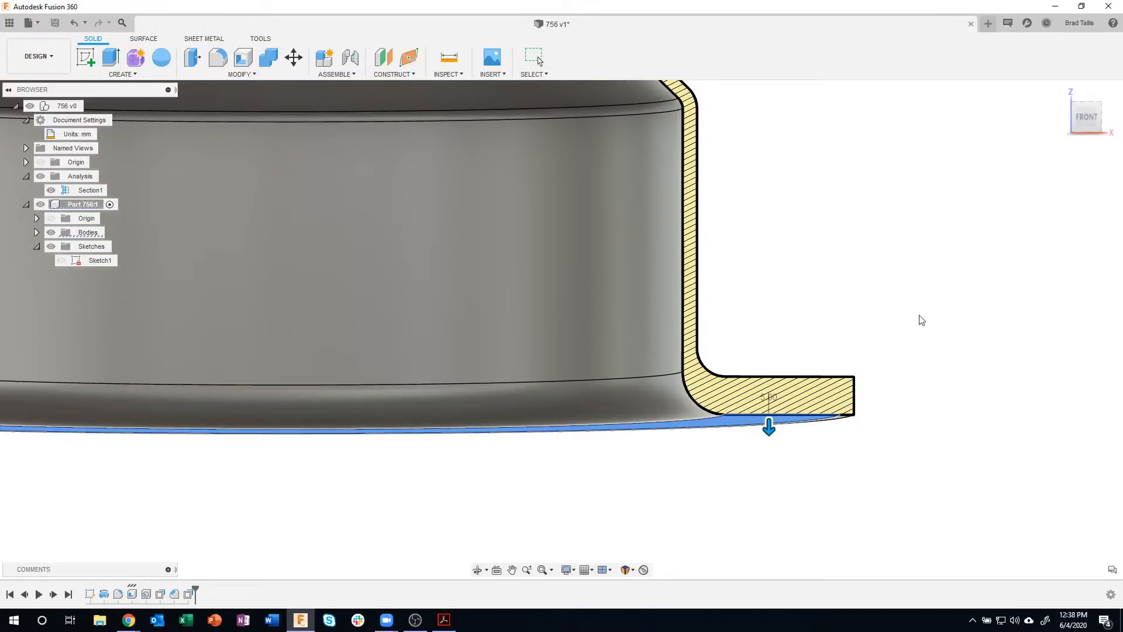
- Check the flange section in the drawing 756 PDF in Acrobat, and compare the model's inner fillet in Fusion 360
click(444, 620)
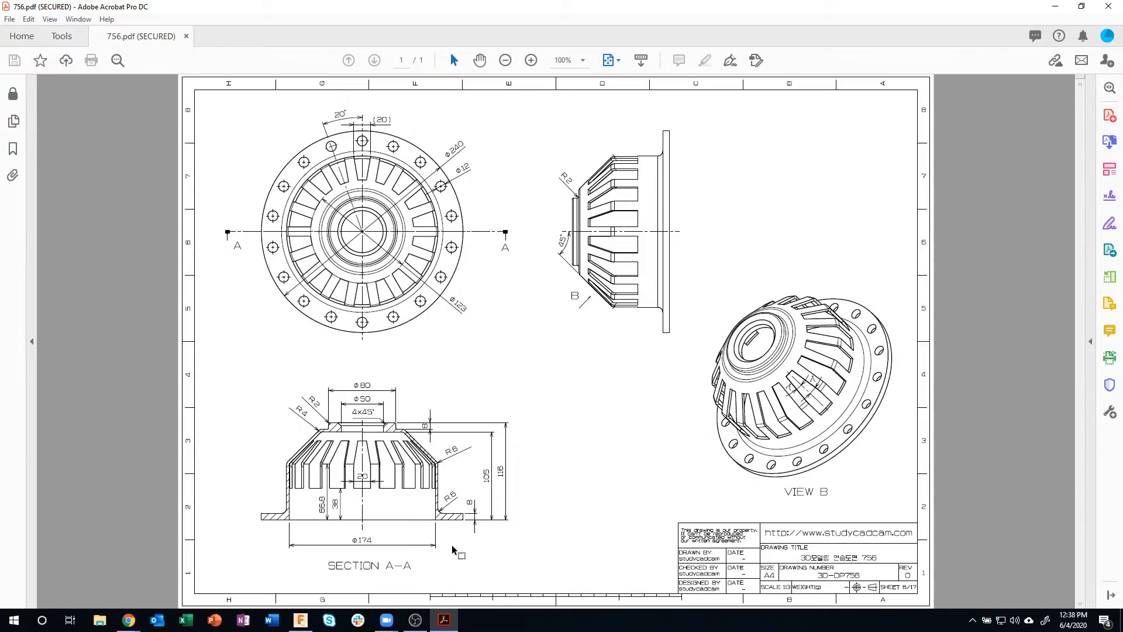
click(311, 623)
click(629, 407)
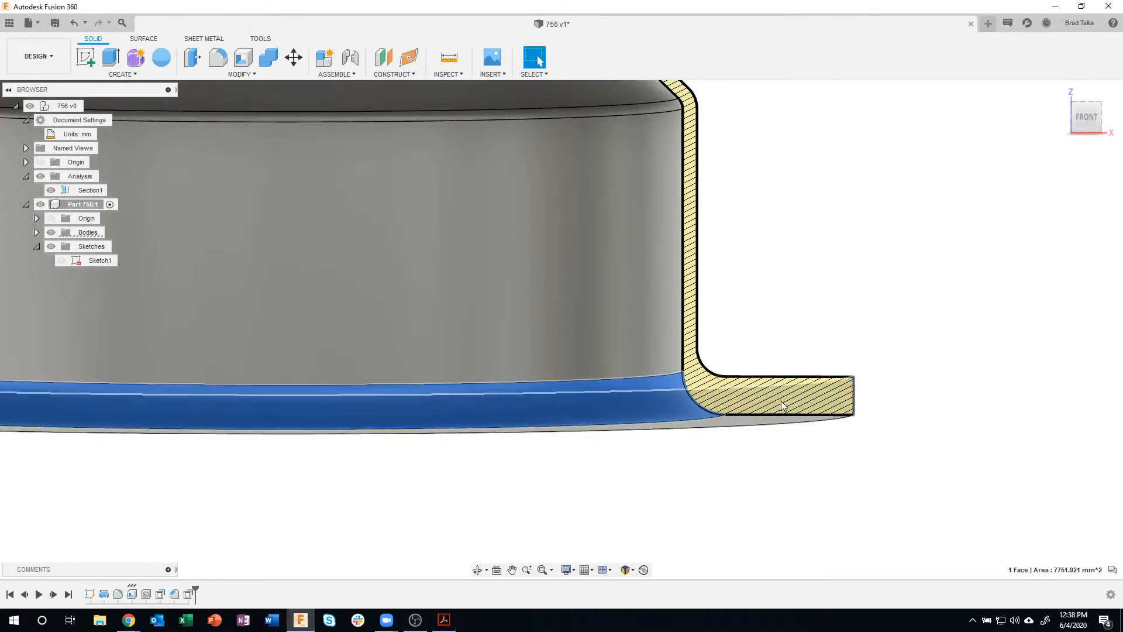
scroll(780, 401, down, 3)
scroll(667, 506, up, 1)
shift+middle_drag(647, 500, 654, 448)
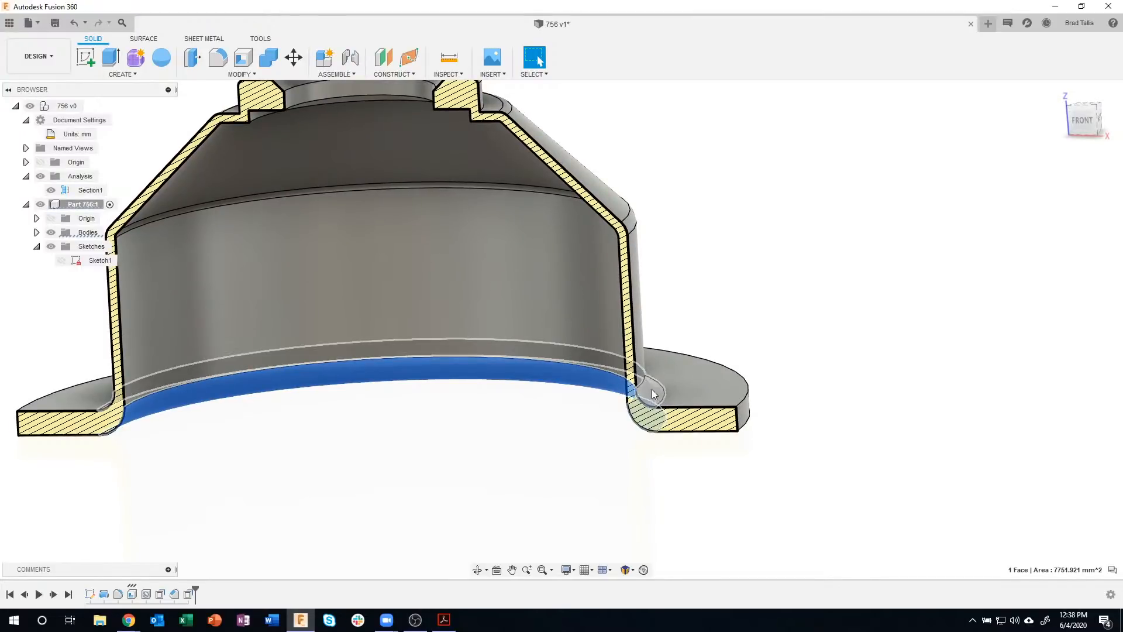
click(780, 323)
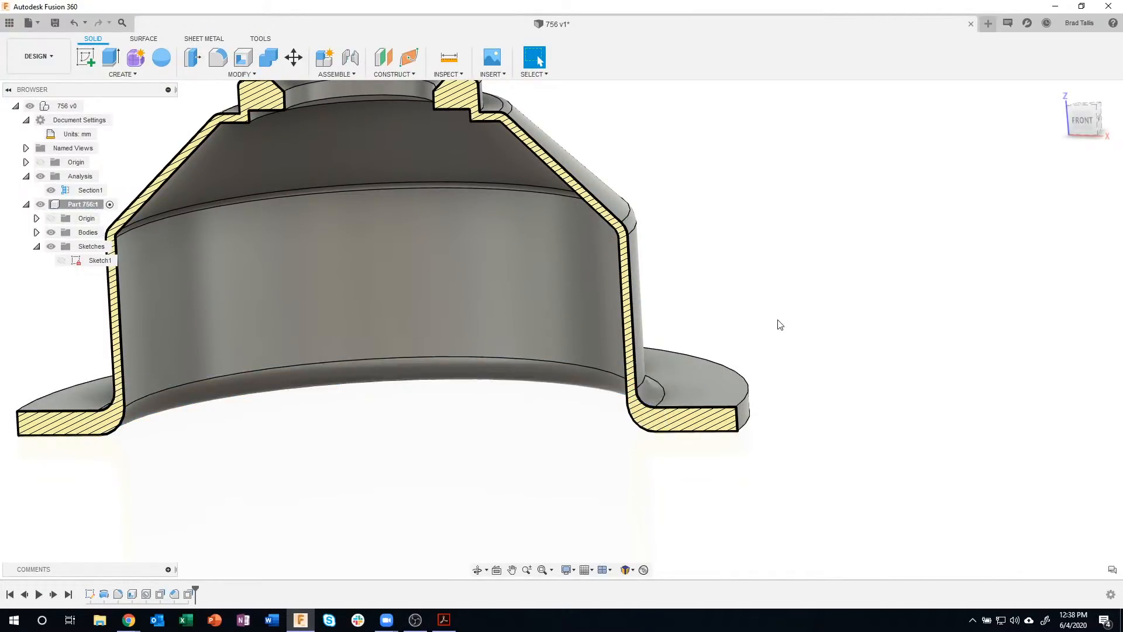
- Delete the inner fillet face where the cylindrical wall meets the flange's underside
shift+middle_drag(780, 325, 658, 349)
click(659, 350)
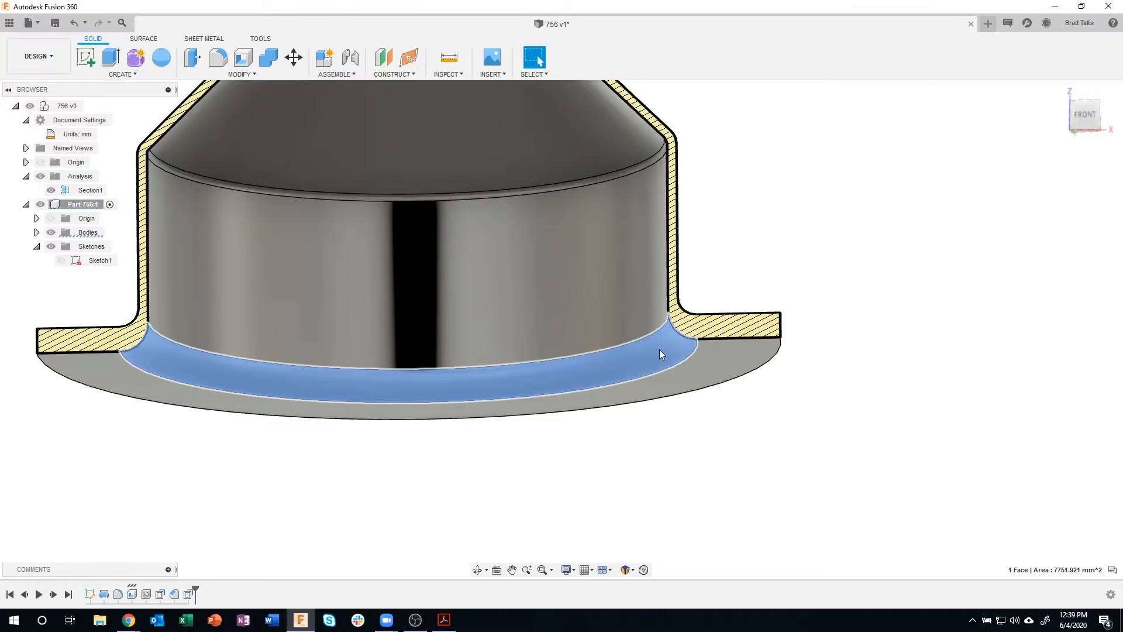
right_click(658, 349)
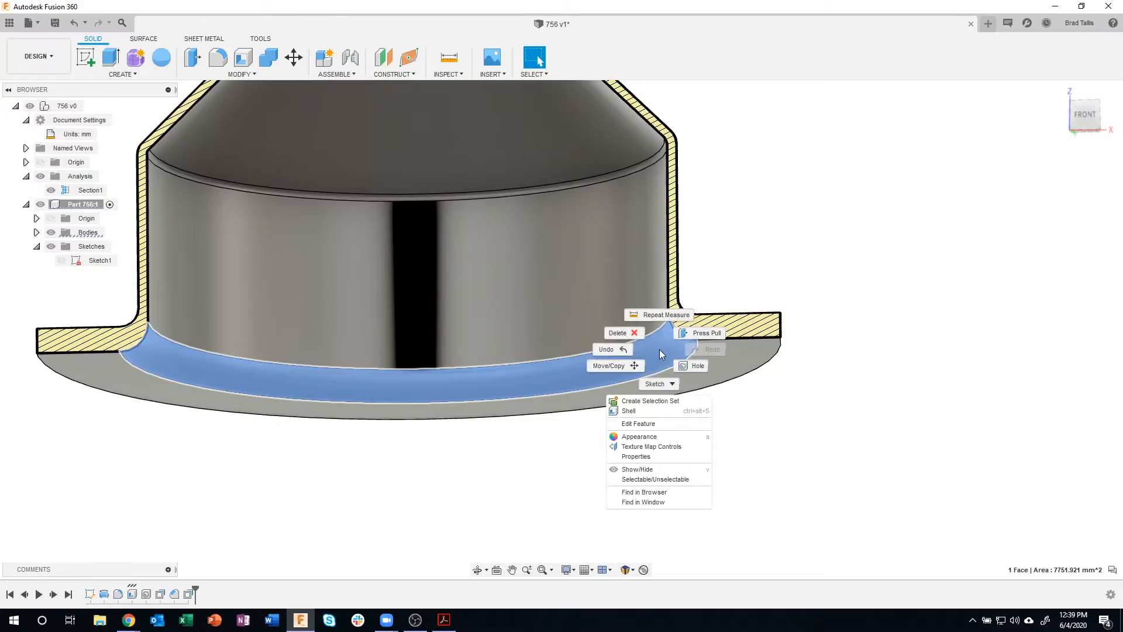
click(621, 331)
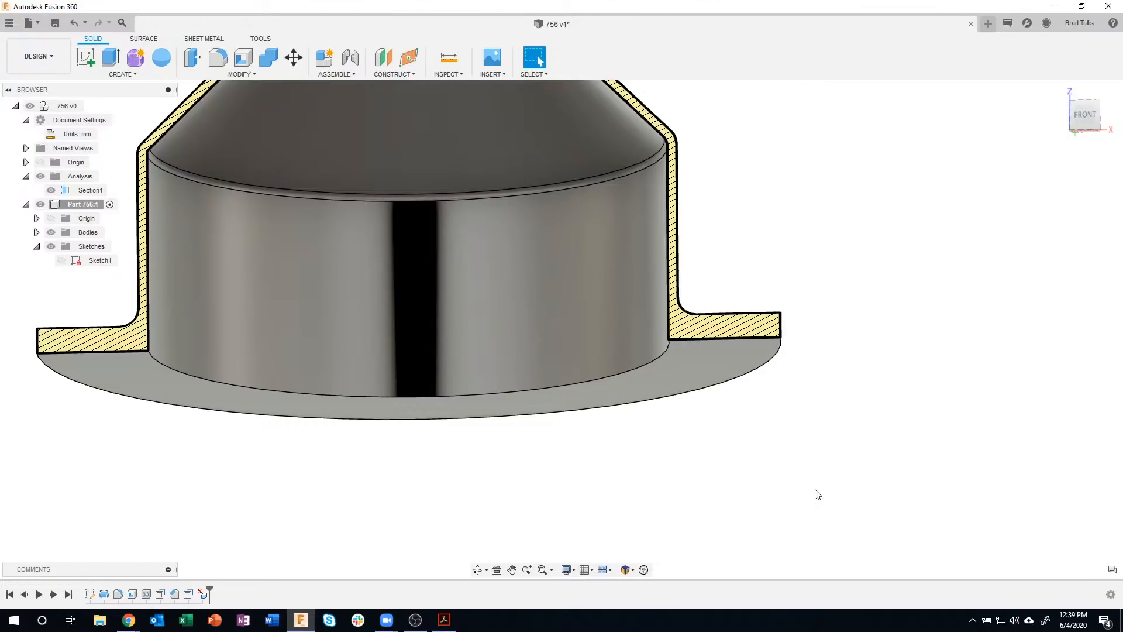
- Roll the design history back before the inner fillet's face deletion and forward again to compare the flange section in both states
shift+middle_drag(751, 446, 231, 595)
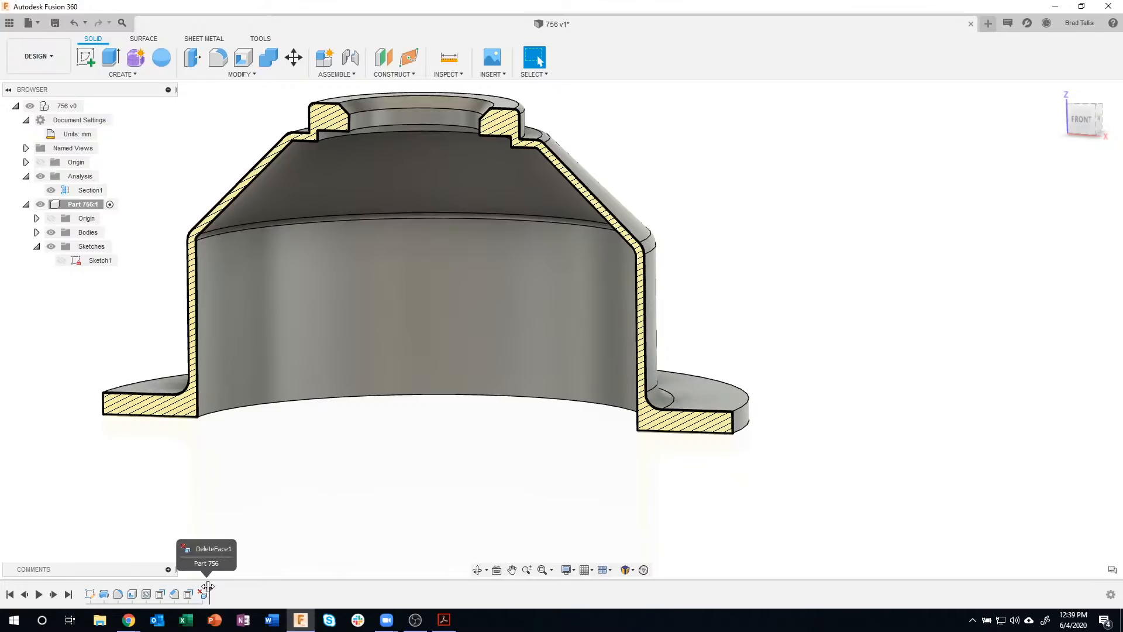
drag(198, 588, 195, 589)
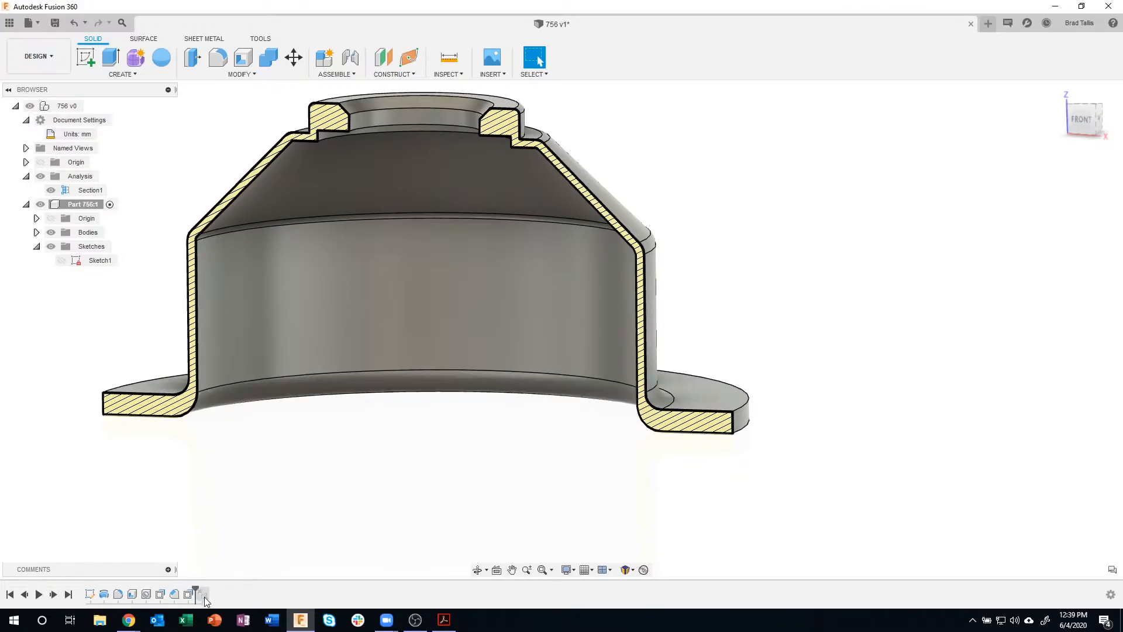
mouse_move(651, 432)
shift+middle_down()
mouse_move(657, 395)
mouse_move(601, 384)
mouse_move(673, 399)
mouse_move(652, 419)
shift+middle_up()
shift+middle_drag(457, 514, 208, 391)
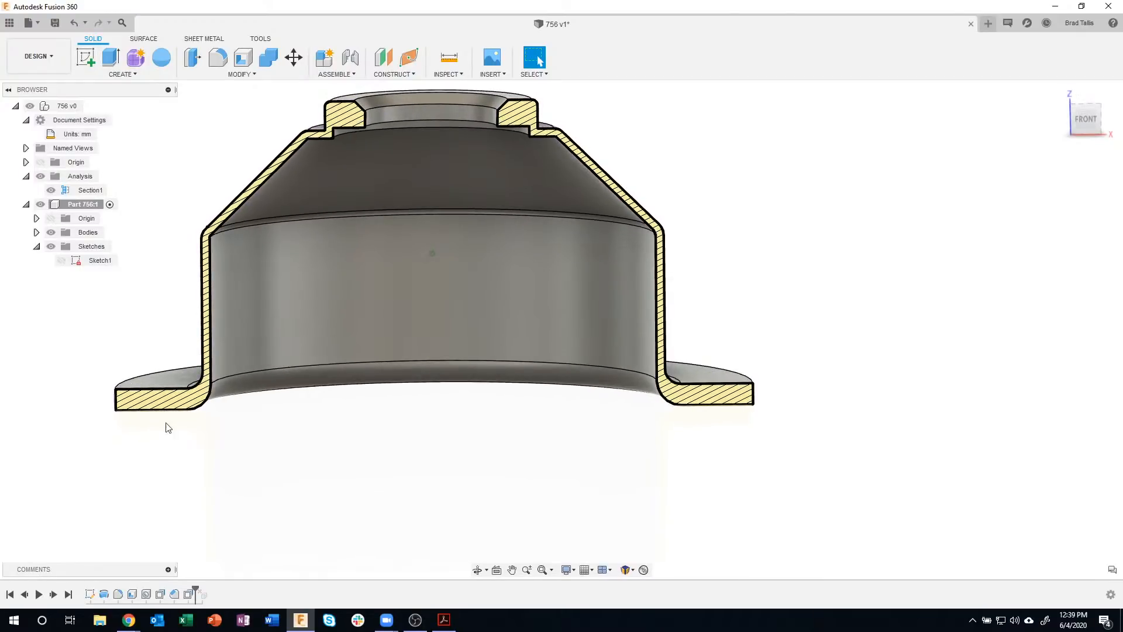
shift+middle_drag(163, 469, 203, 575)
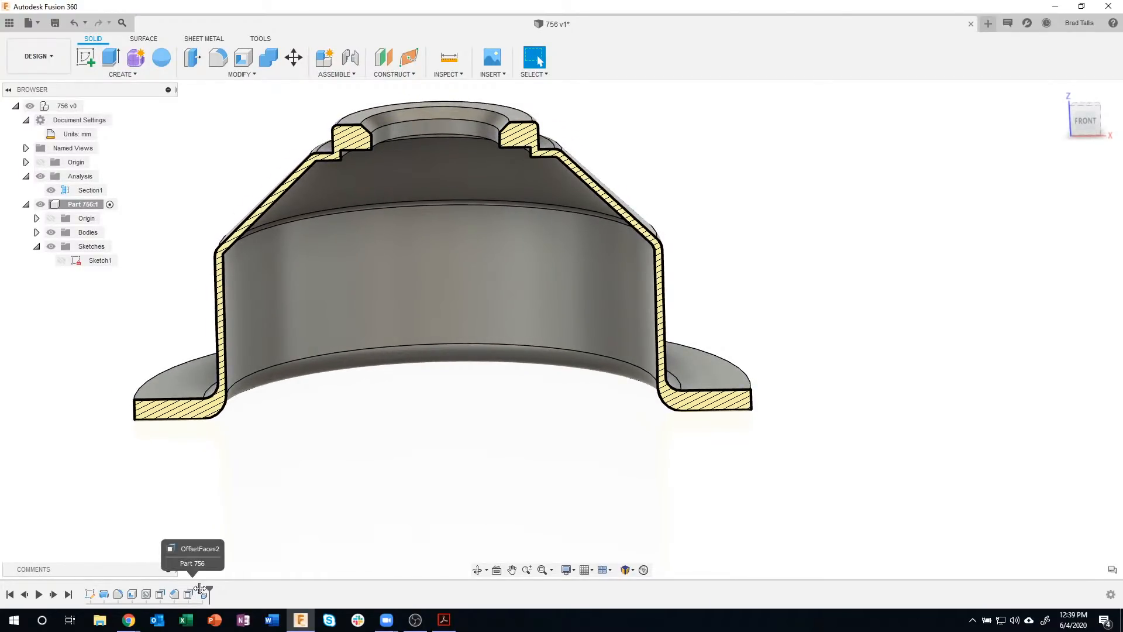
drag(196, 589, 209, 589)
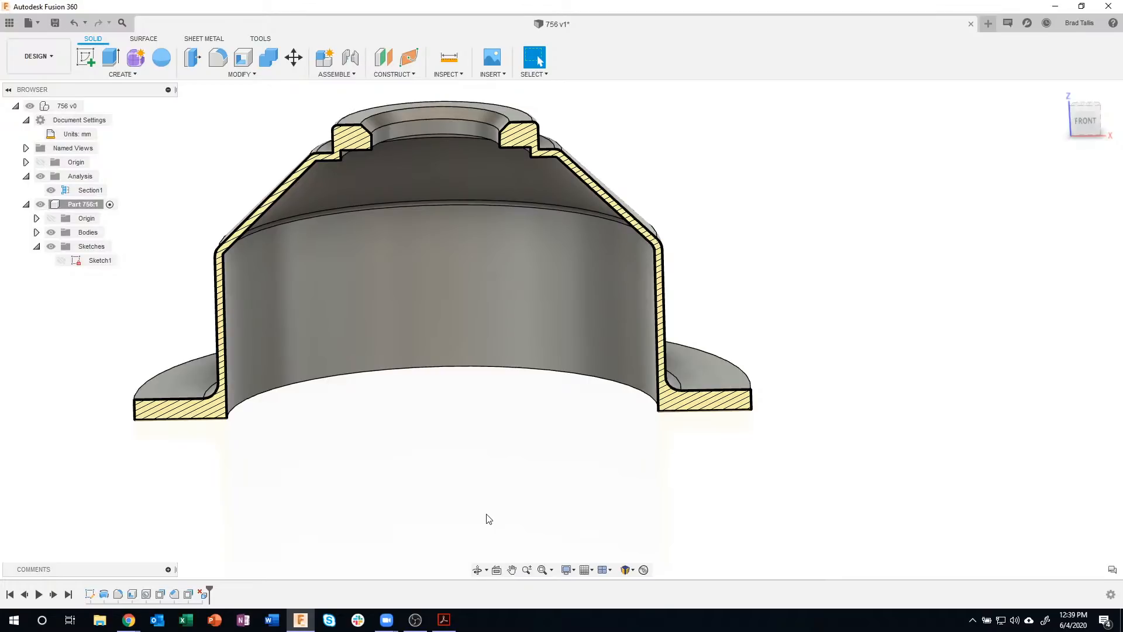
shift+middle_drag(781, 291, 500, 259)
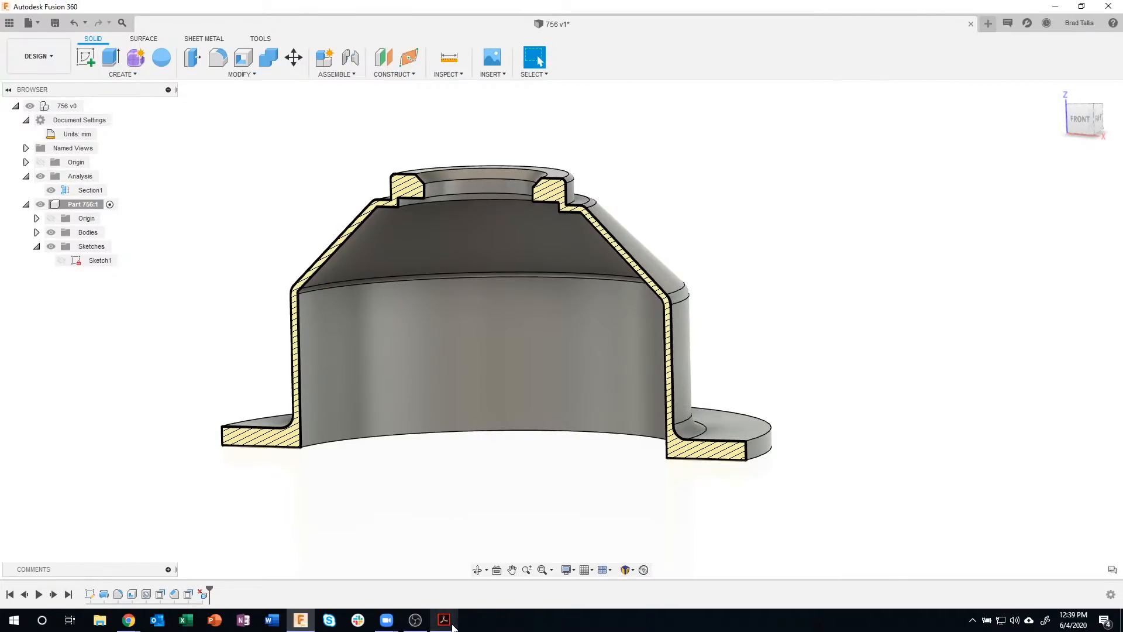
- Check the drawing 756 PDF in Acrobat, and hide the section analysis in Fusion 360 to show the whole part
click(444, 619)
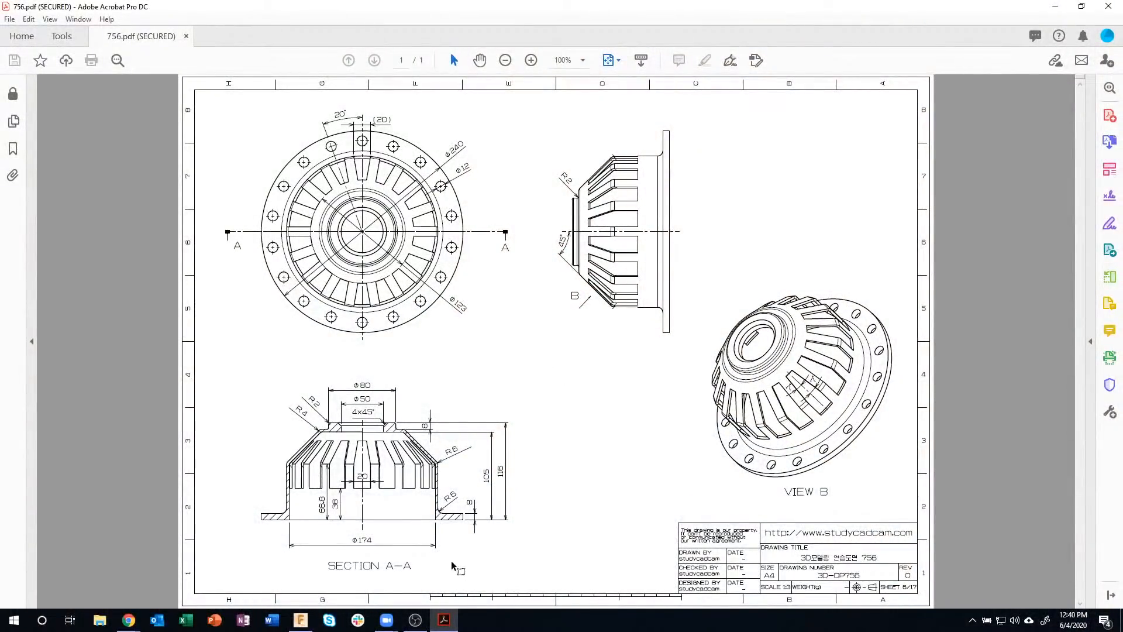
click(300, 620)
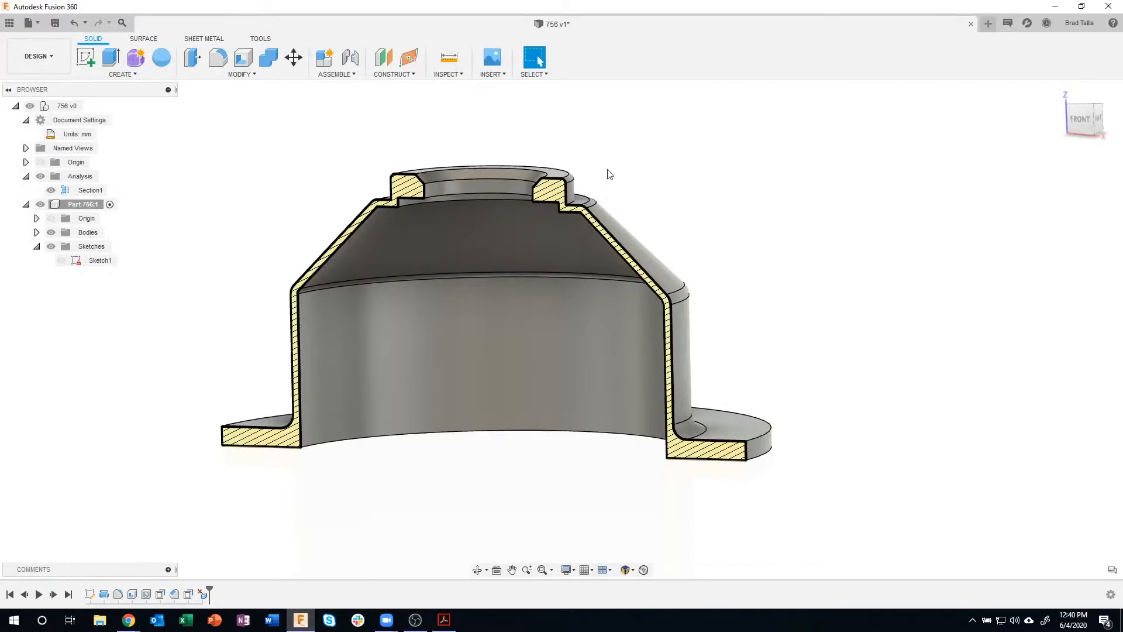
click(51, 190)
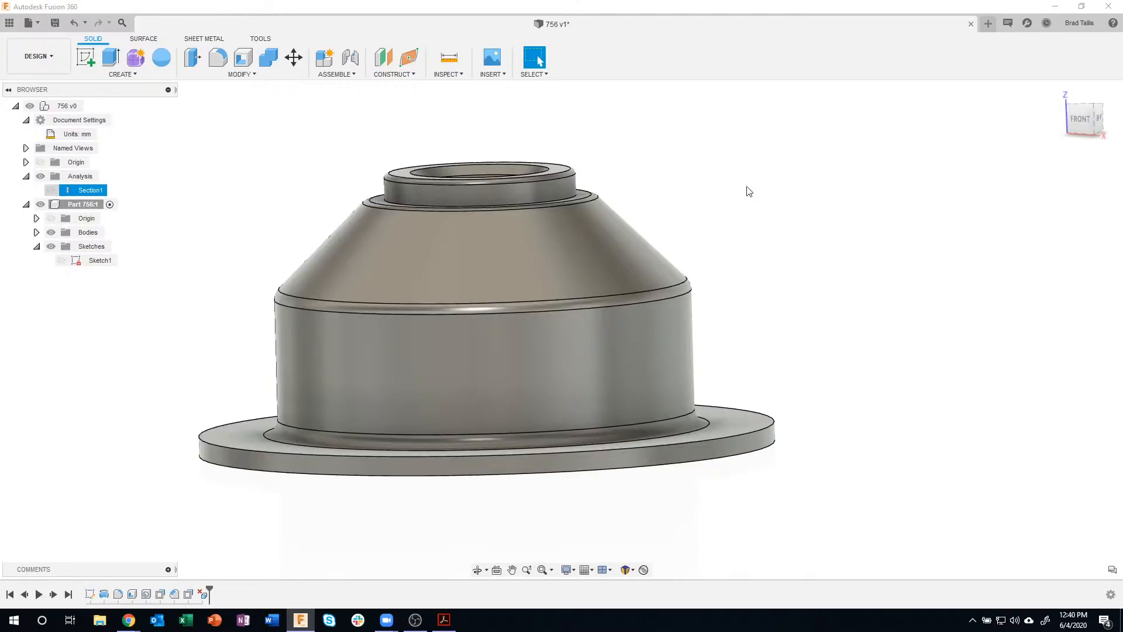
shift+middle_drag(754, 192, 451, 610)
- Check the flange thickness in Section A-A of the Acrobat drawing, and select the base profile sketch in Fusion 360 to compare it with the part
click(449, 615)
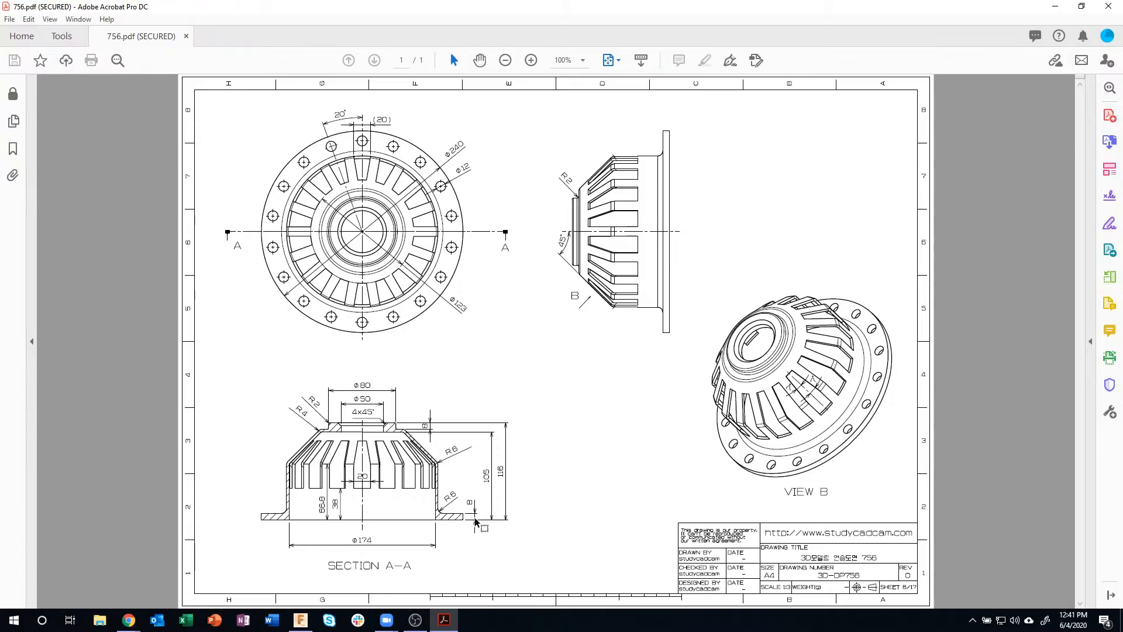
click(300, 620)
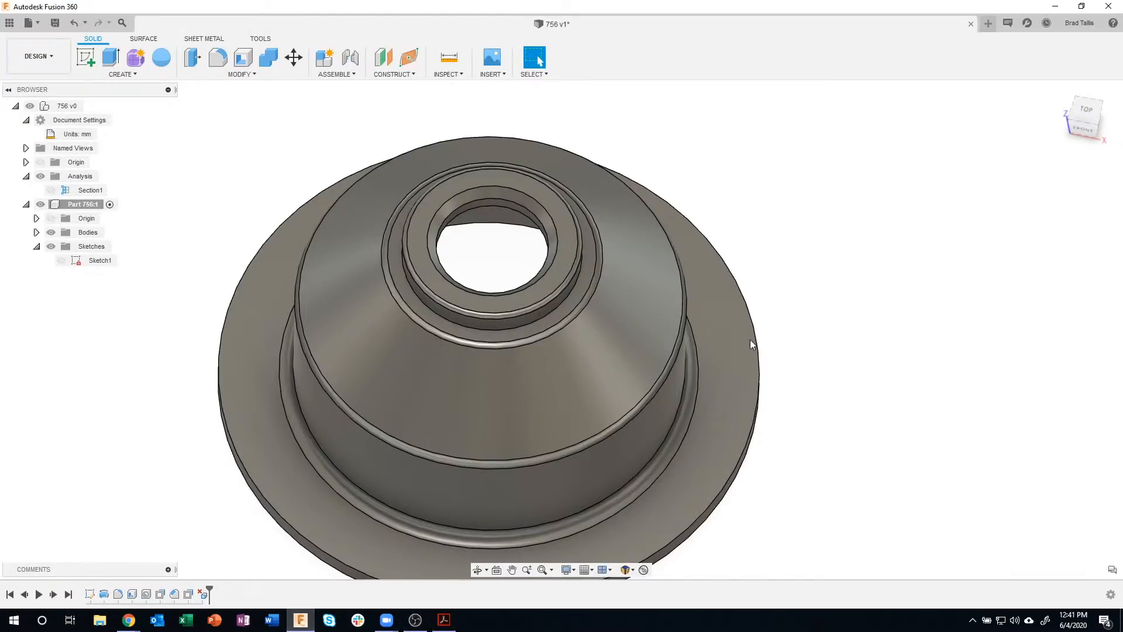
shift+middle_drag(799, 225, 847, 191)
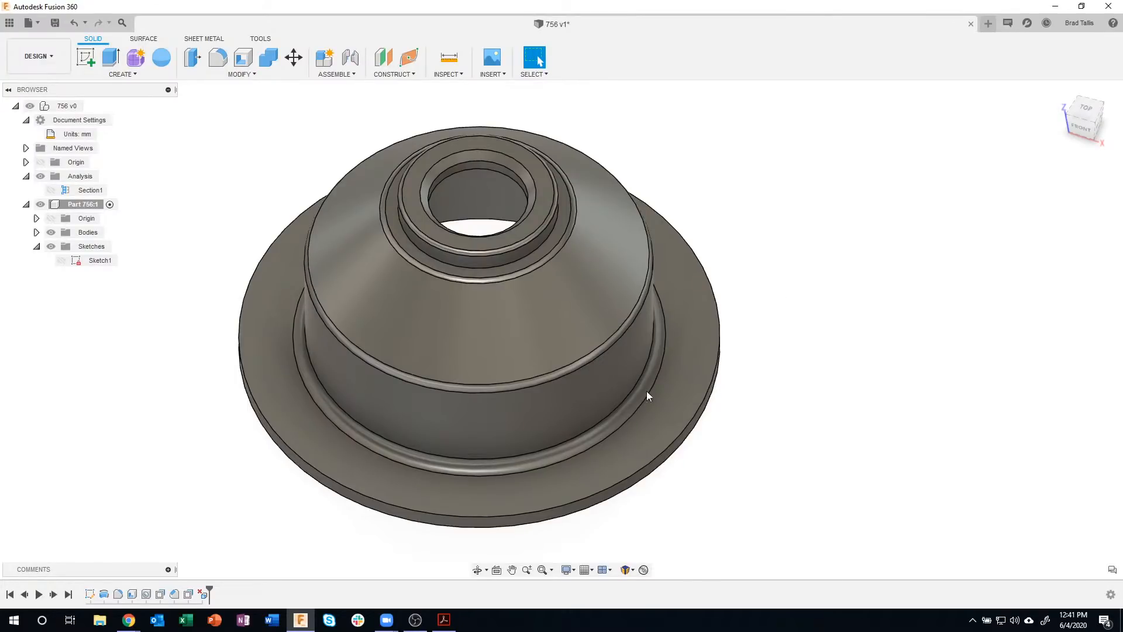
click(89, 594)
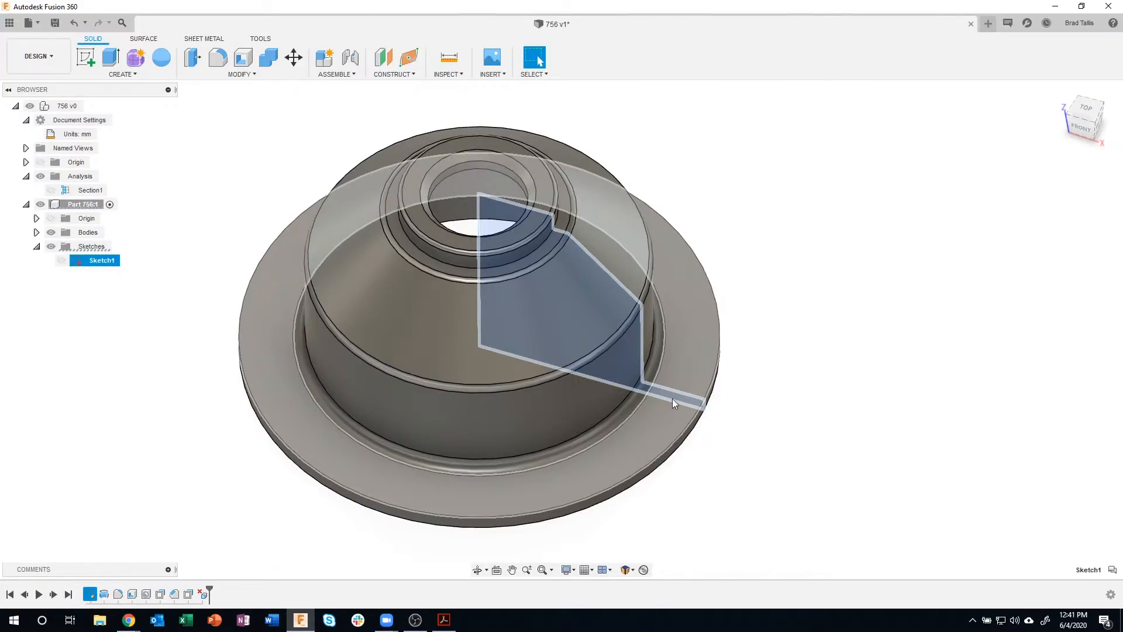
shift+middle_drag(672, 398, 472, 332)
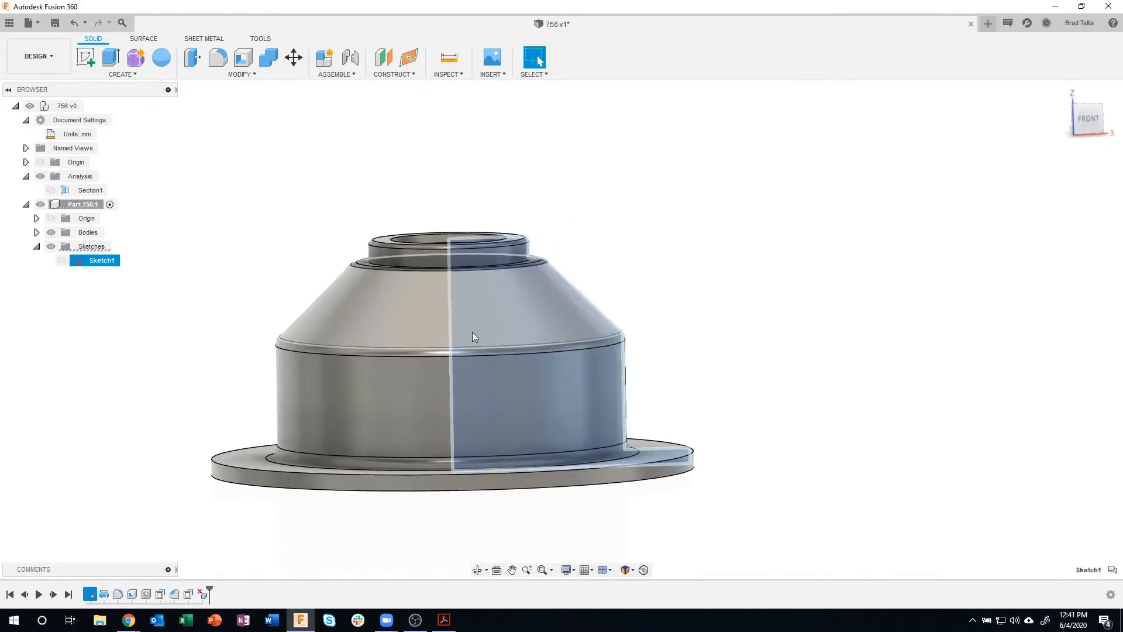
- Examine the part from several angles, highlighting the flange's upper face and its underside
mouse_move(563, 375)
shift+middle_down()
mouse_move(674, 386)
mouse_move(682, 429)
mouse_move(668, 358)
shift+middle_up()
click(802, 320)
shift+middle_drag(802, 321, 805, 426)
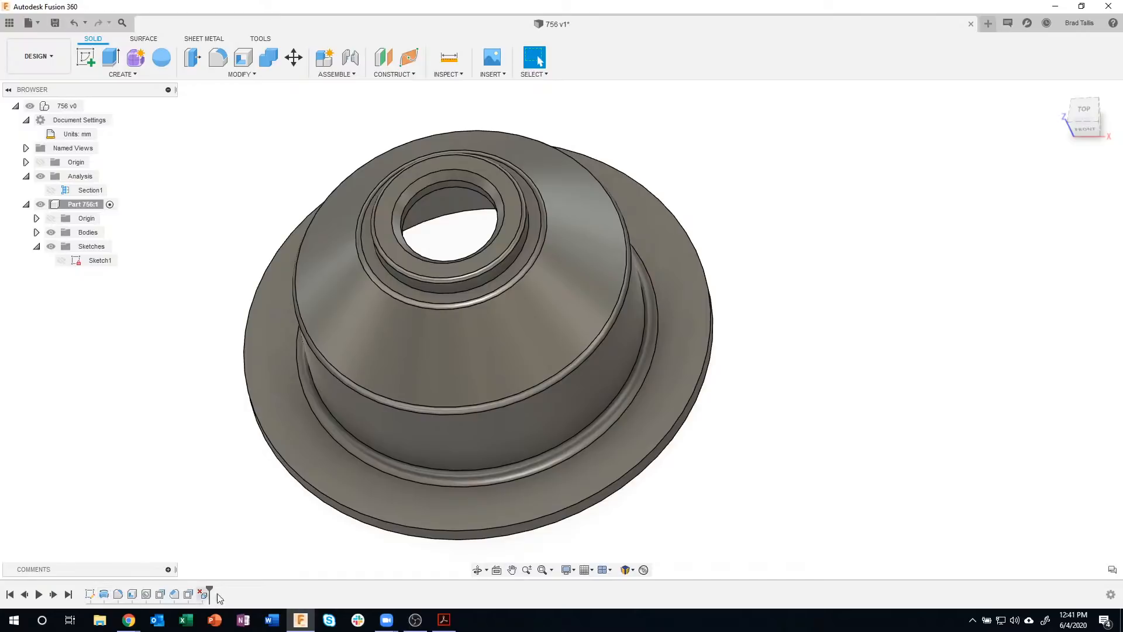
shift+middle_drag(762, 474, 741, 325)
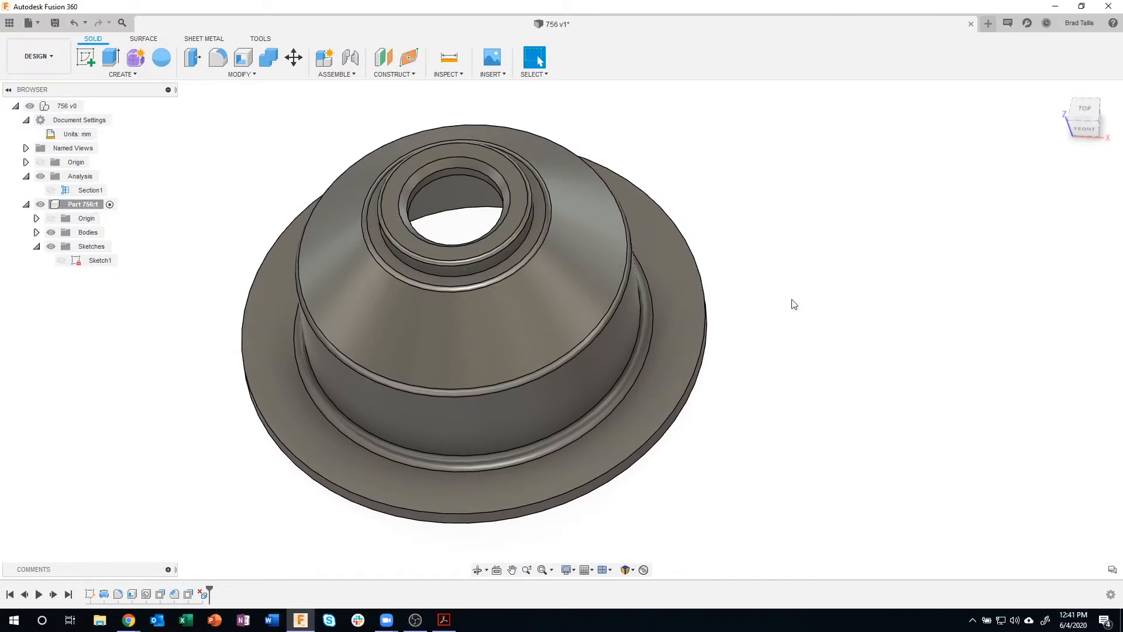
click(677, 292)
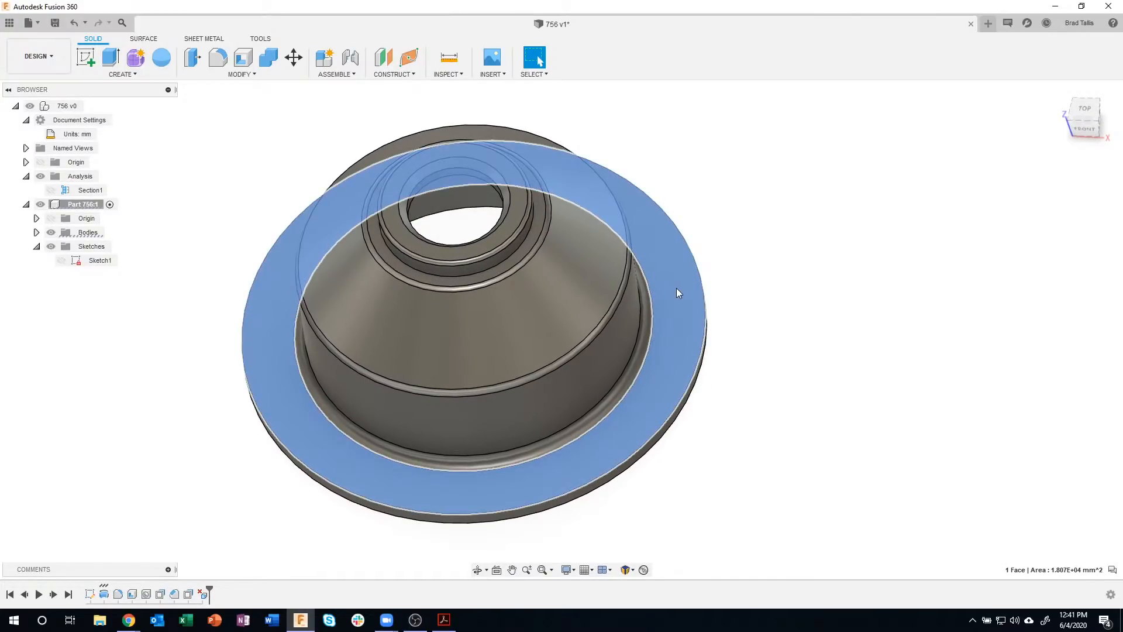
shift+middle_drag(676, 292, 689, 366)
click(669, 334)
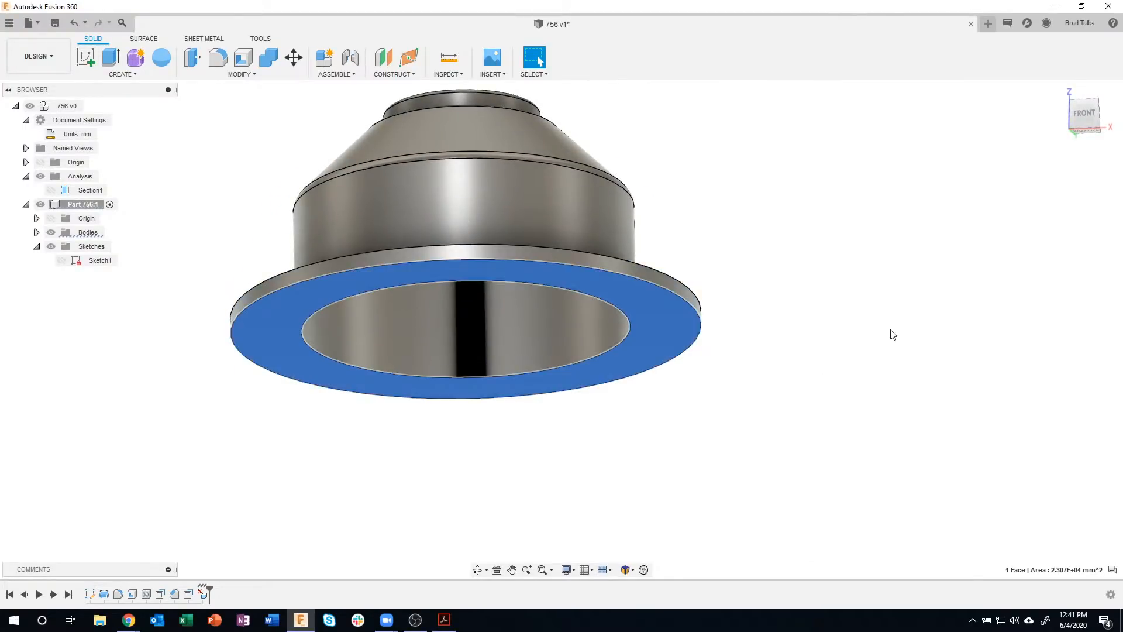
shift+middle_drag(890, 330, 844, 402)
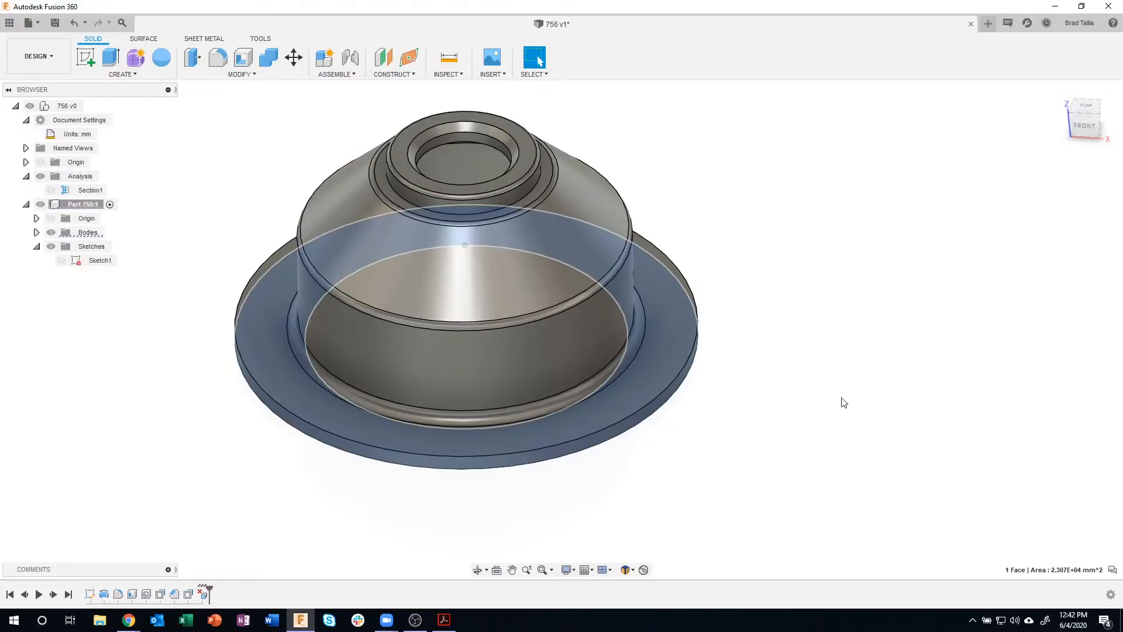
- Check the flange hole layout in the 756.pdf drawing in Adobe Acrobat and return to the Fusion 360 model
click(444, 619)
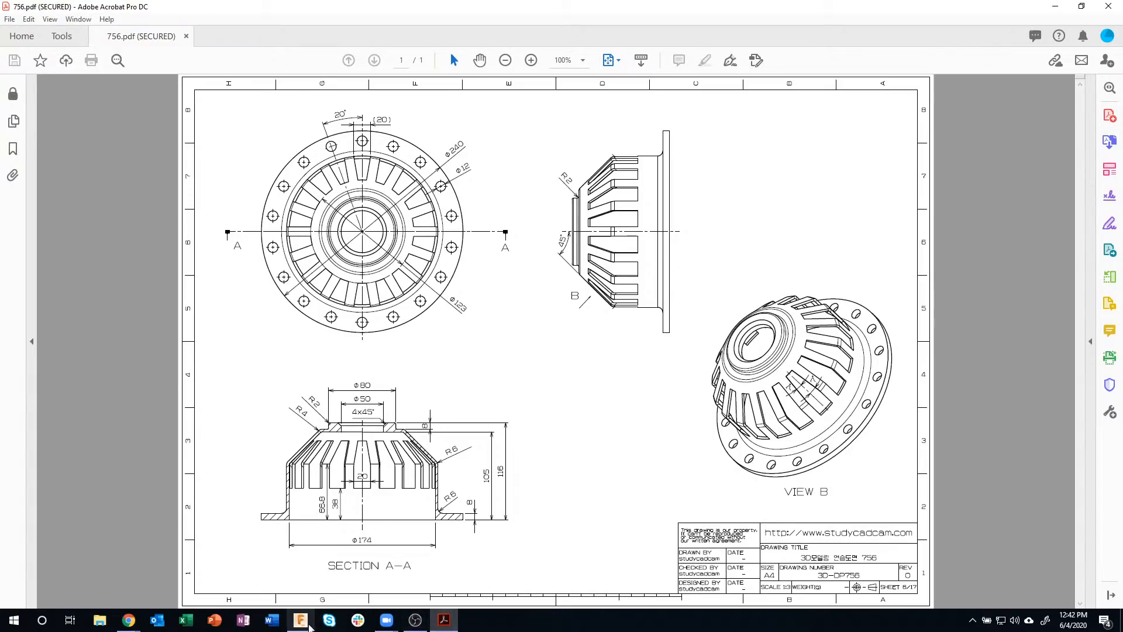
click(300, 619)
click(715, 214)
shift+middle_drag(751, 185, 736, 214)
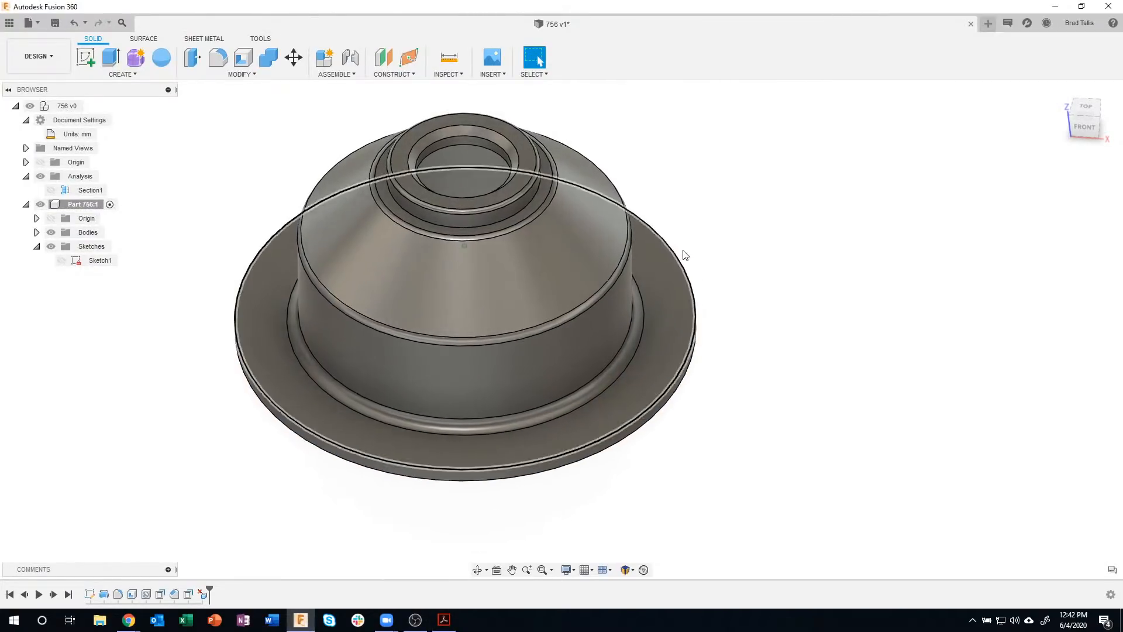
- Compare the flange's upper face and underside as possible planes for the hole sketch
click(658, 263)
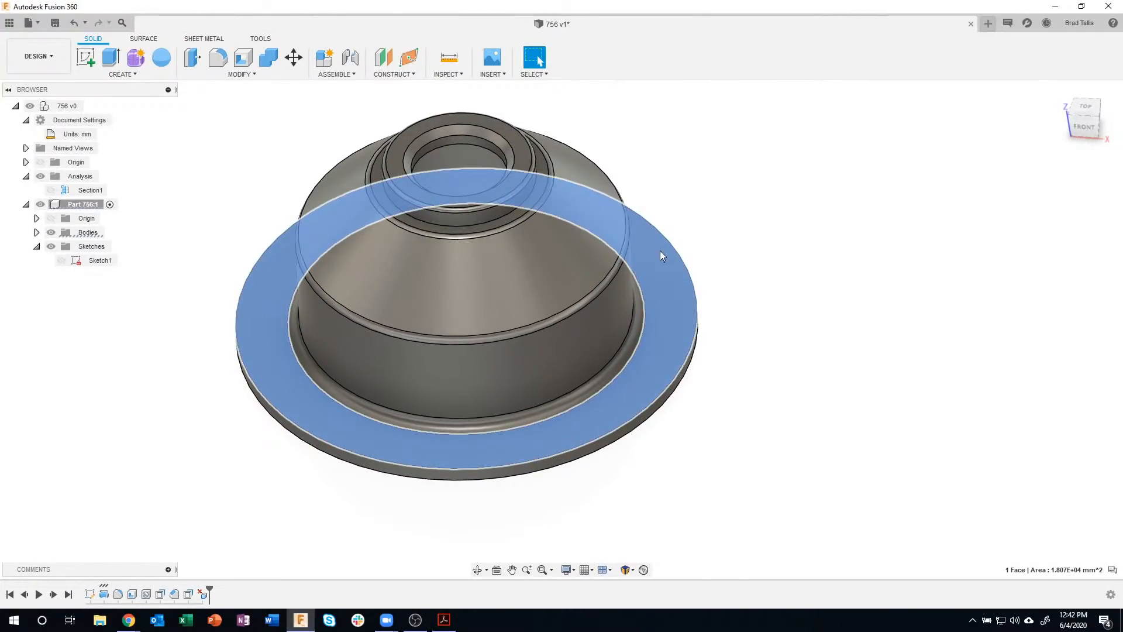
shift+middle_drag(664, 265, 651, 231)
click(790, 281)
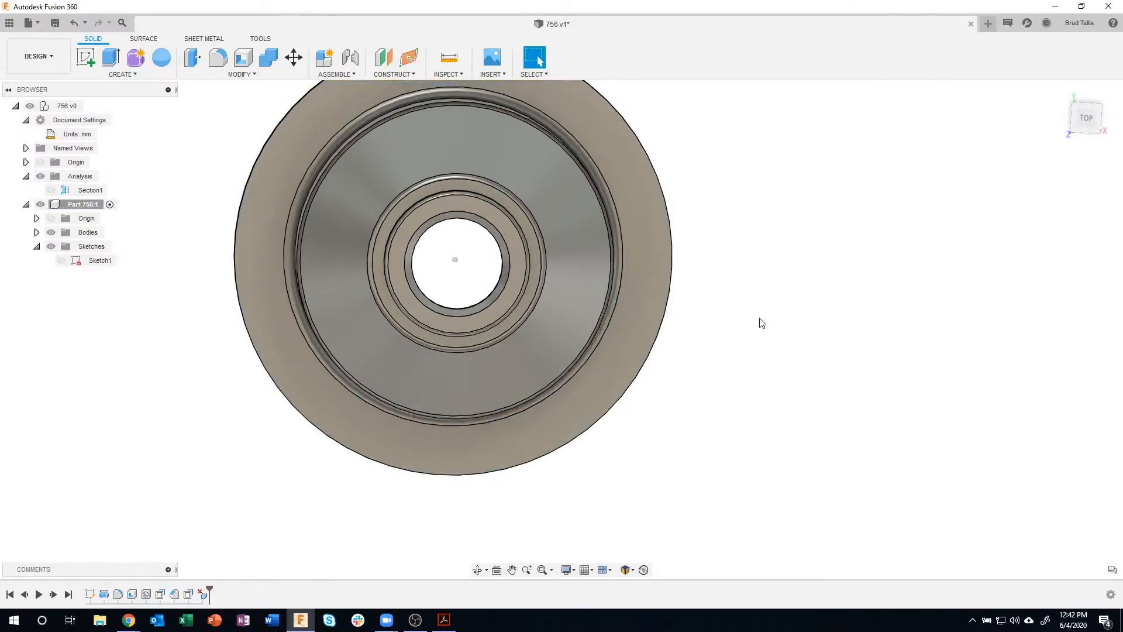
shift+middle_drag(760, 321, 625, 259)
click(626, 235)
shift+middle_drag(735, 341, 761, 470)
click(806, 333)
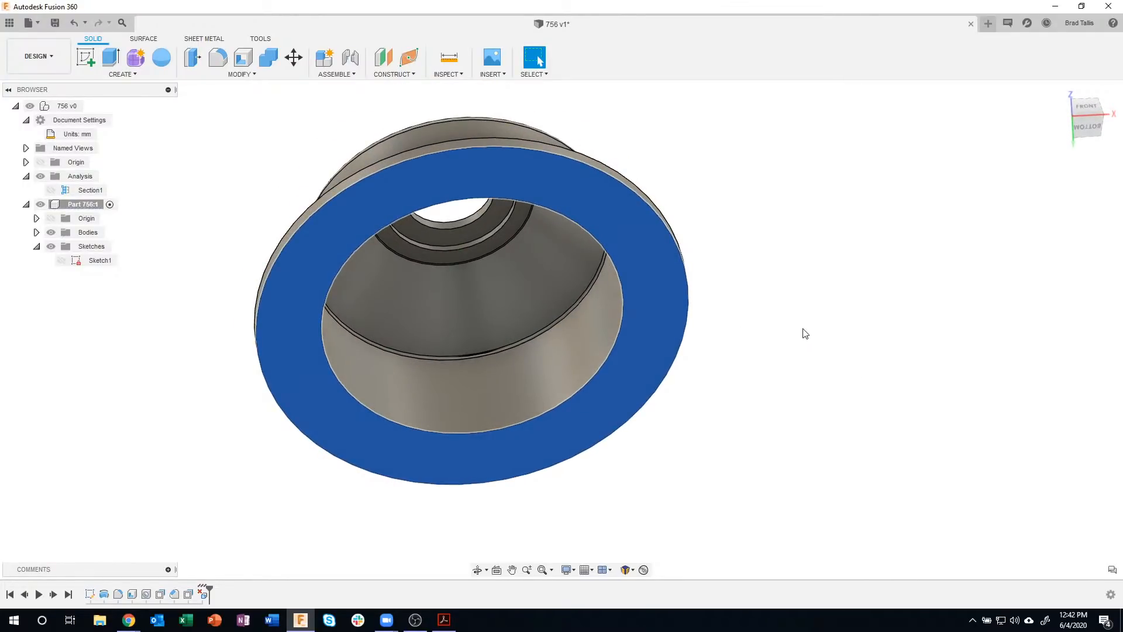
- Create a new sketch on the flange's upper face
shift+middle_drag(793, 329, 643, 269)
right_click(643, 269)
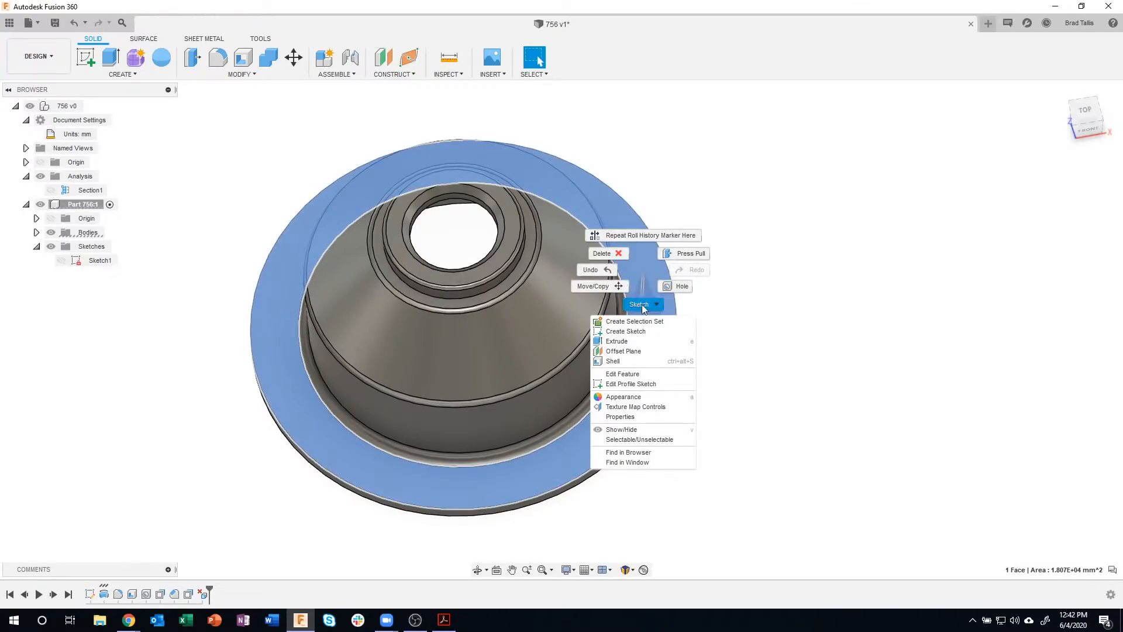
click(638, 331)
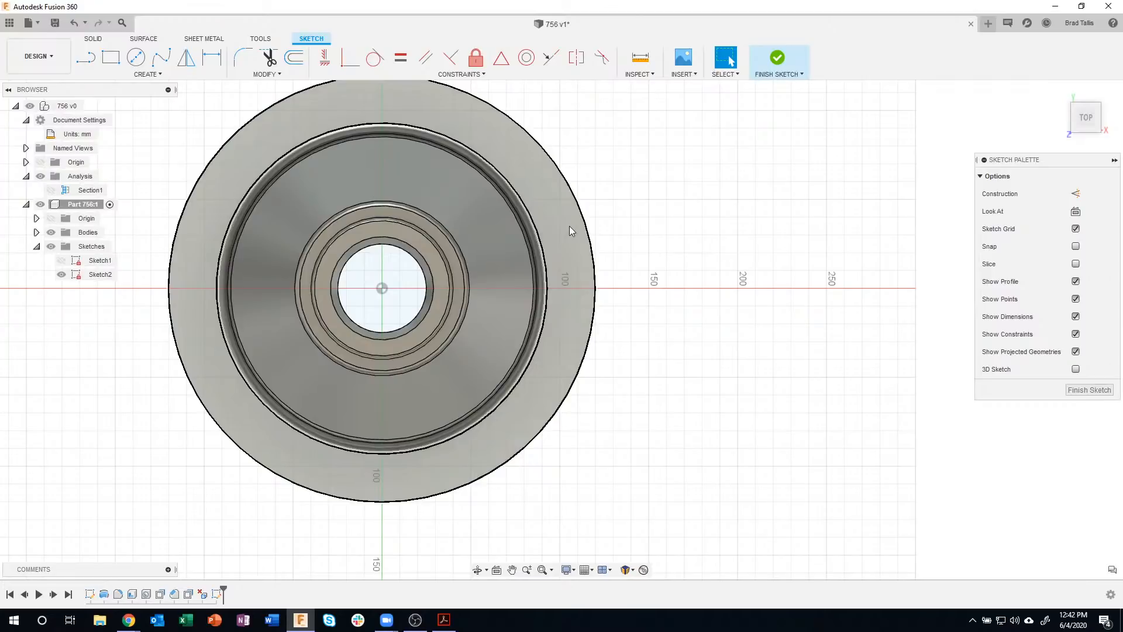
mouse_move(642, 188)
middle_down()
mouse_move(727, 228)
mouse_move(782, 236)
middle_up()
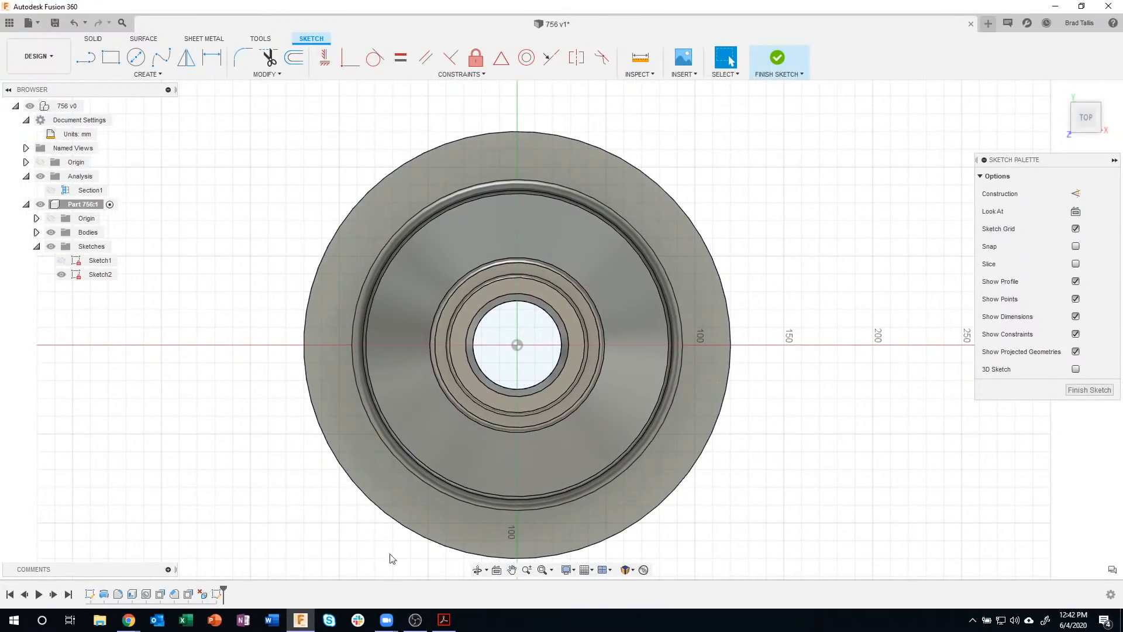
- Sketch a 12 mm diameter circle on the flange, just right of the vertical axis above the hub
click(144, 63)
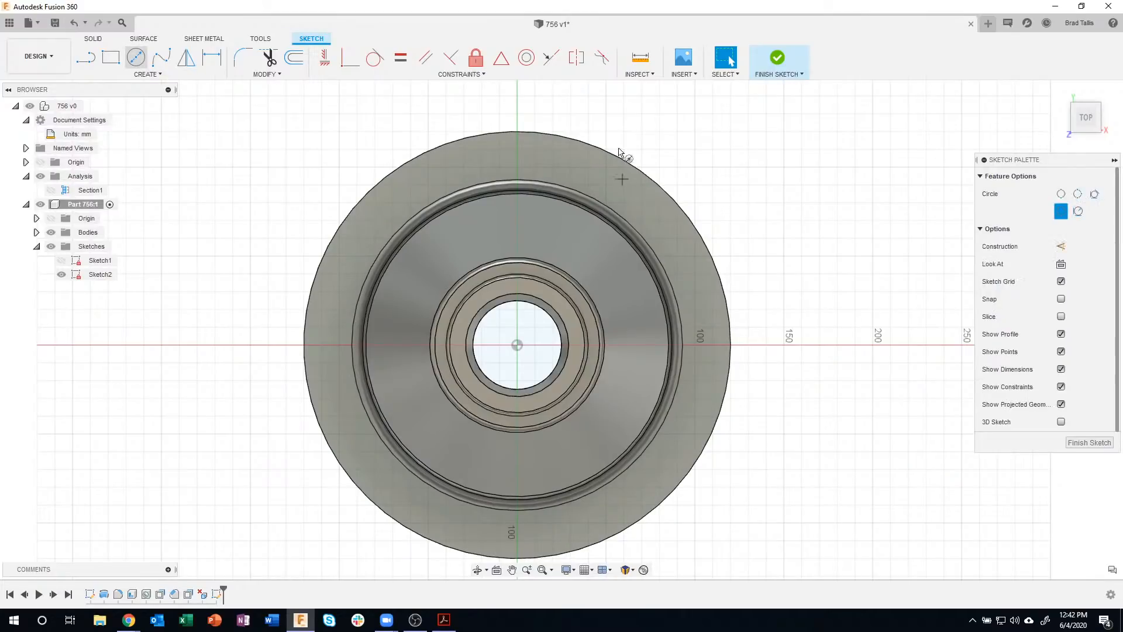
scroll(587, 134, up, 3)
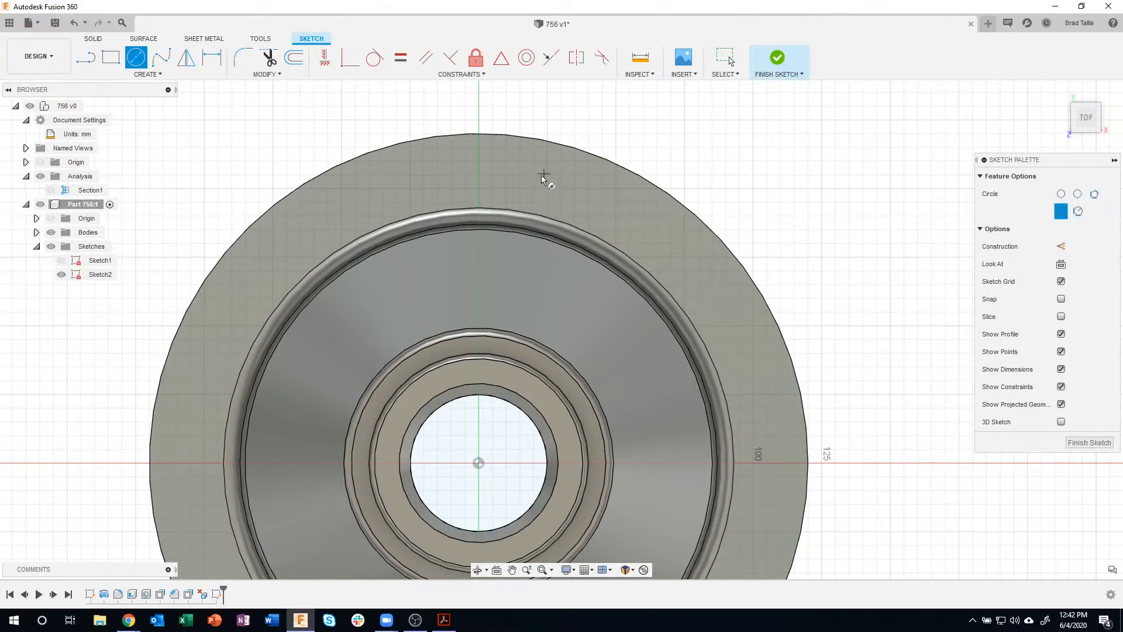
click(522, 170)
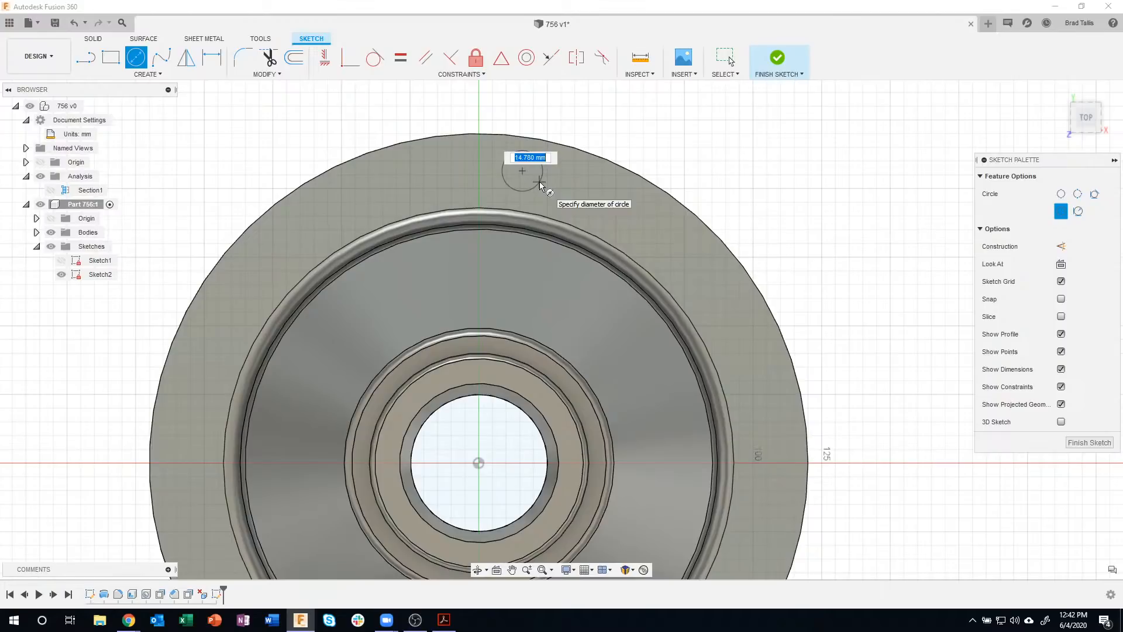
text(12)
key(Return)
key(Escape)
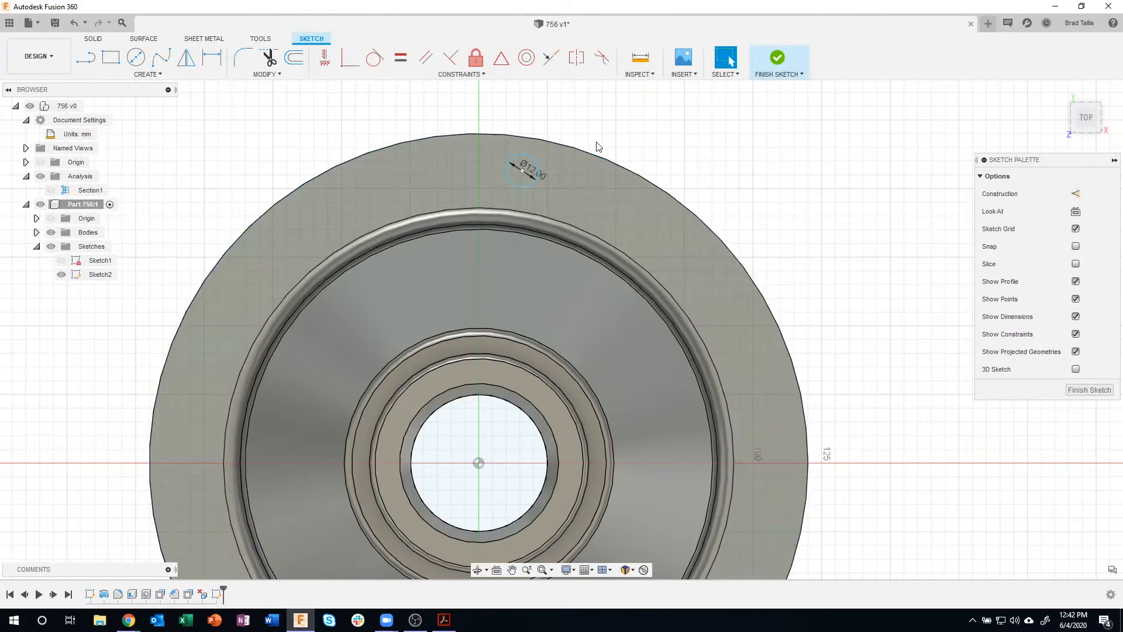
- Sketch a short slanted line on the flange between the vertical axis and the 12 mm circle
scroll(510, 129, up, 2)
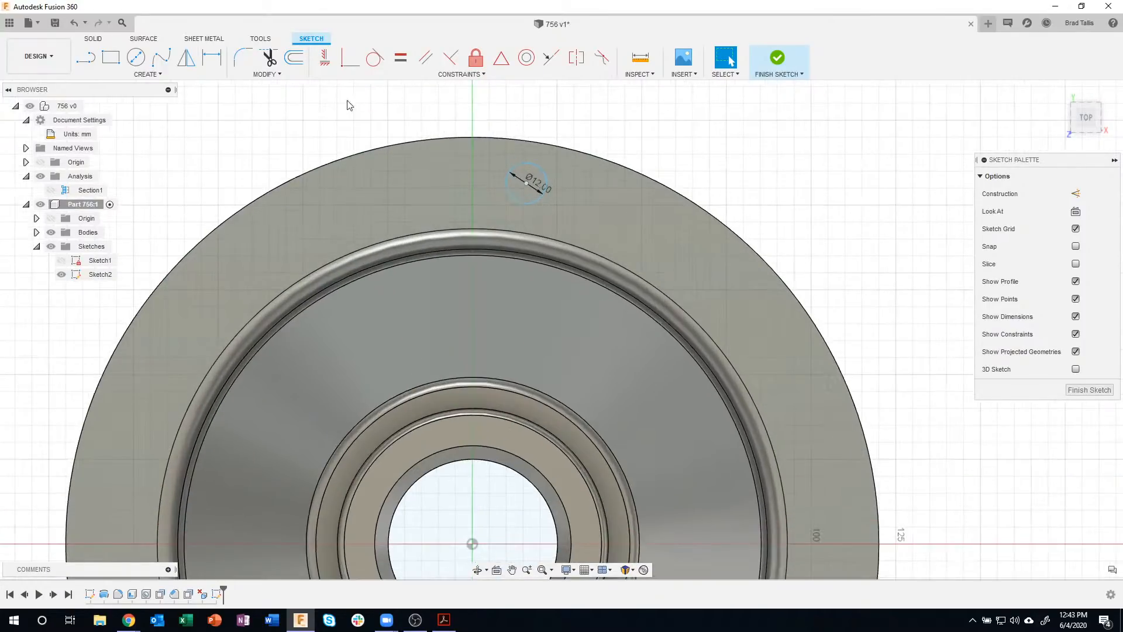
click(88, 58)
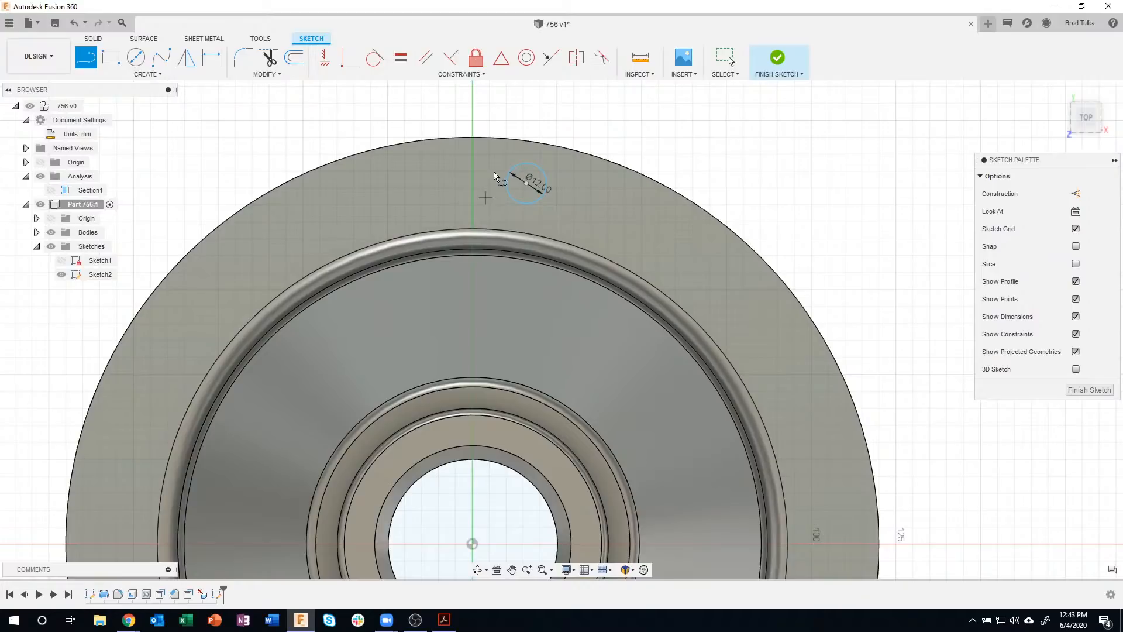
click(486, 217)
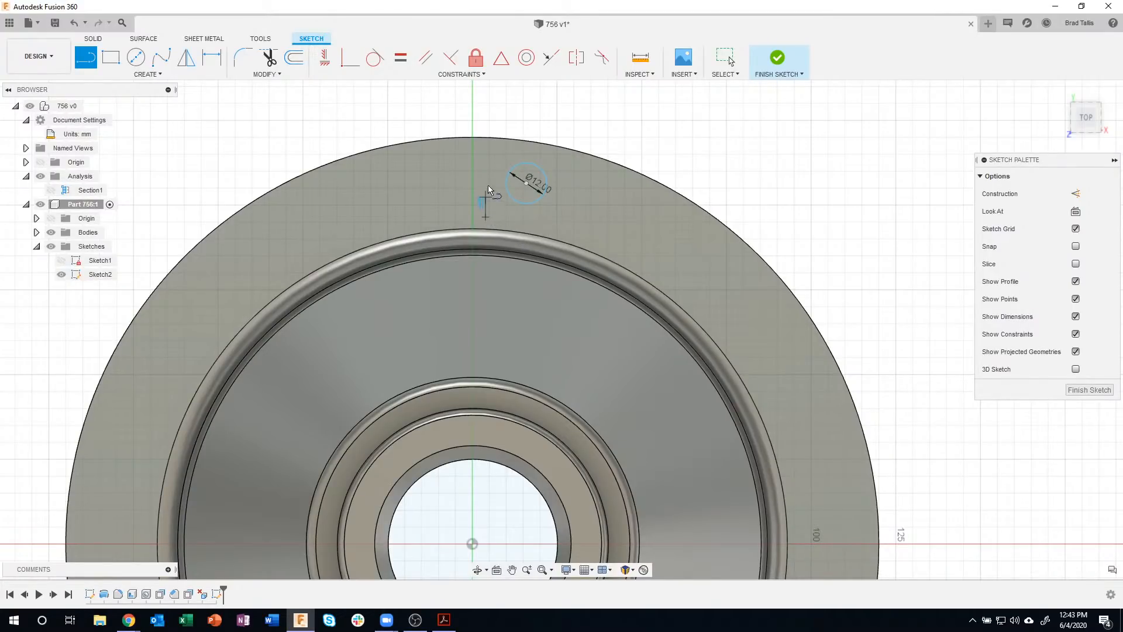
click(503, 154)
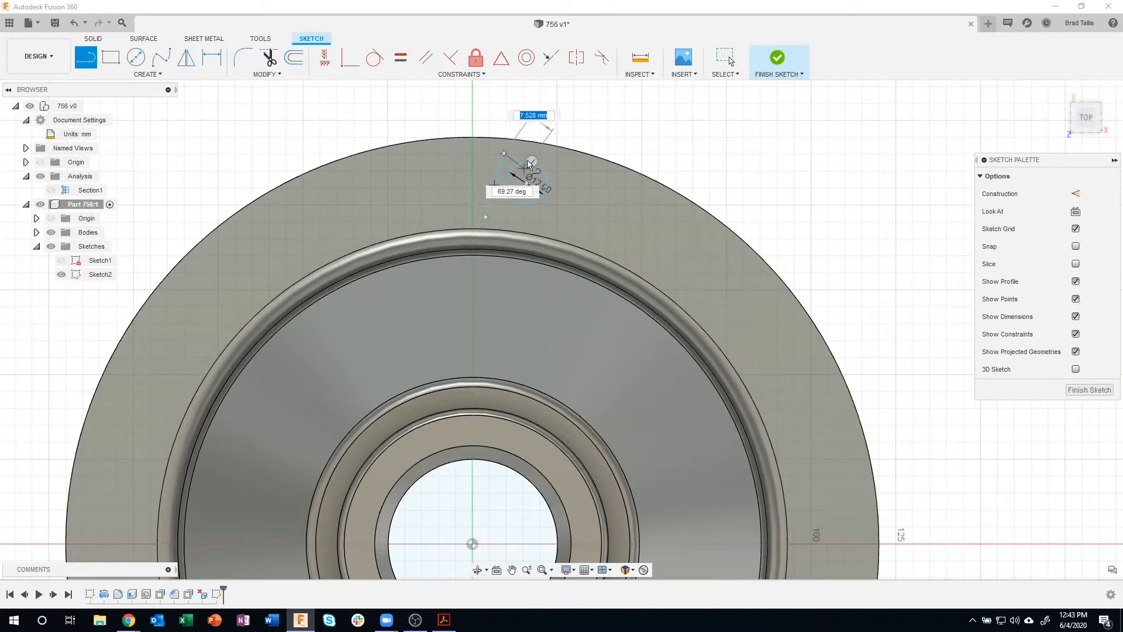
key(Escape)
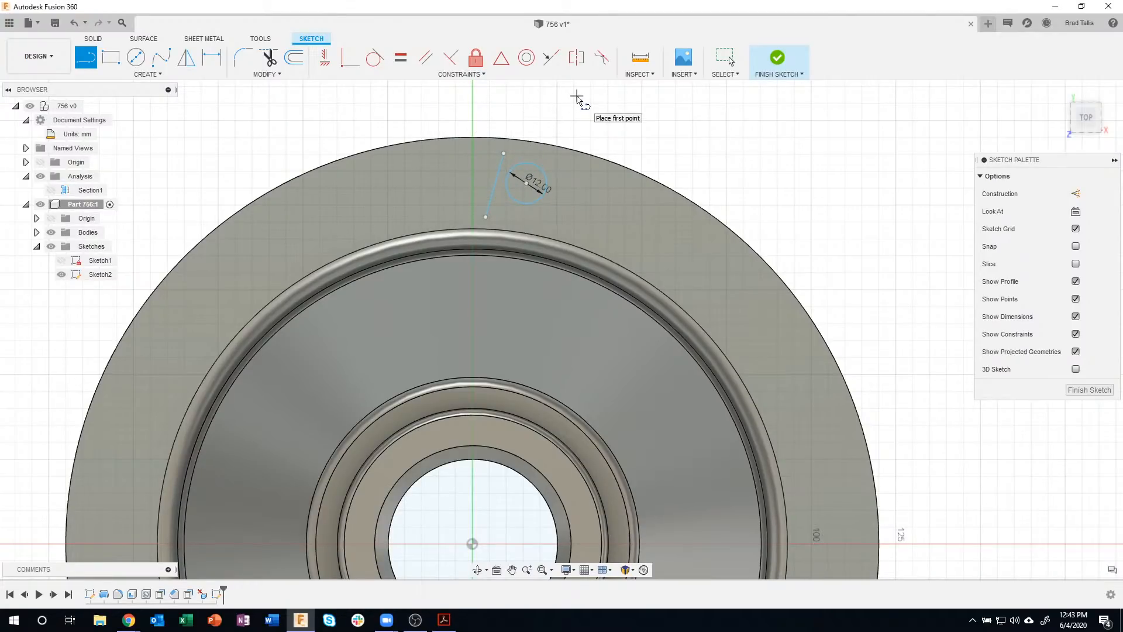
key(Escape)
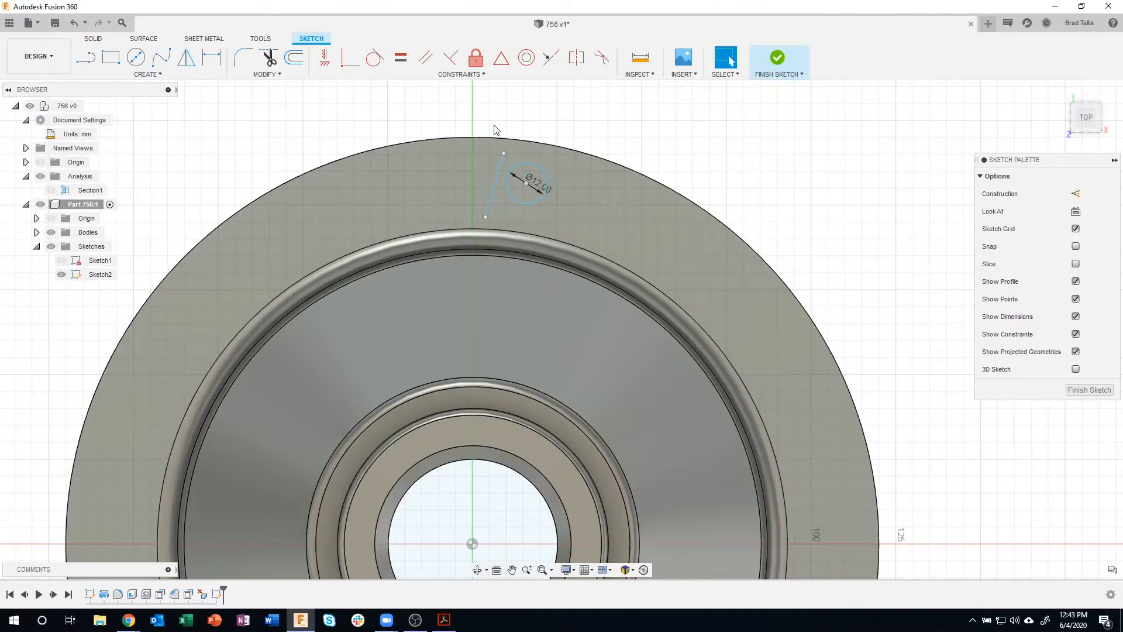
- Apply a coincident constraint between the slanted line's upper endpoint and the flange's outer edge
scroll(494, 129, up, 4)
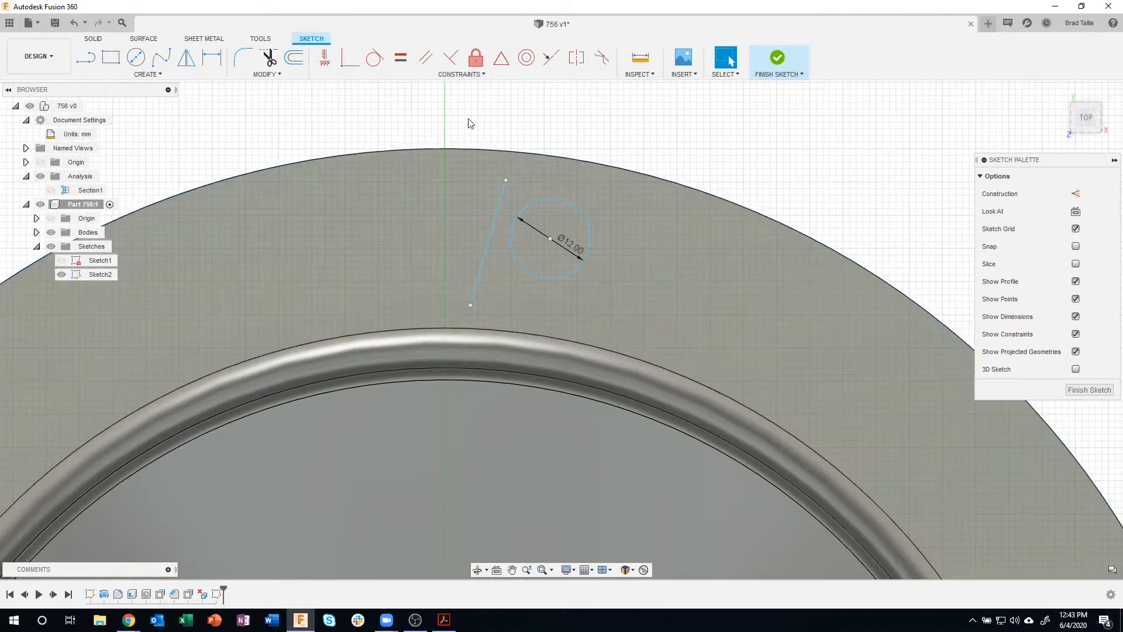
click(350, 57)
click(506, 181)
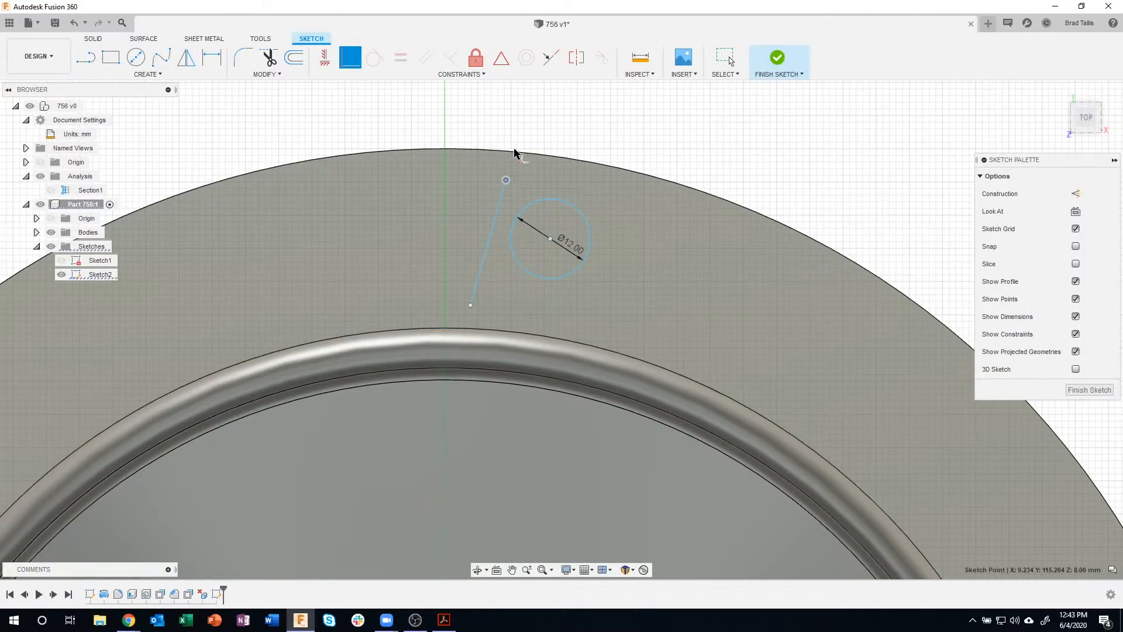
click(514, 152)
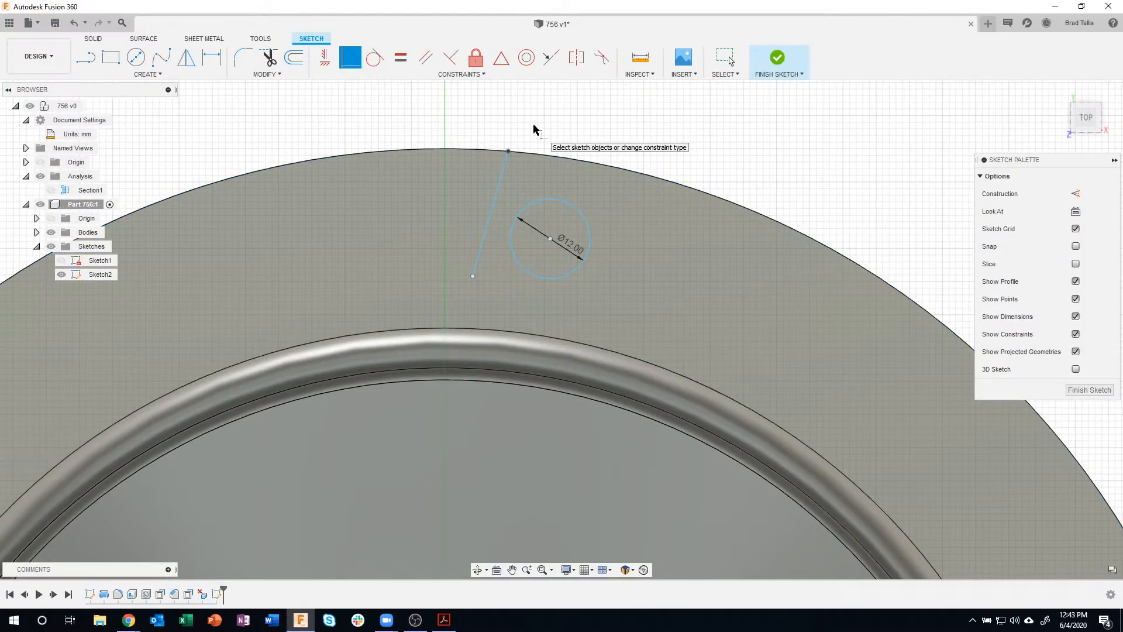
key(Escape)
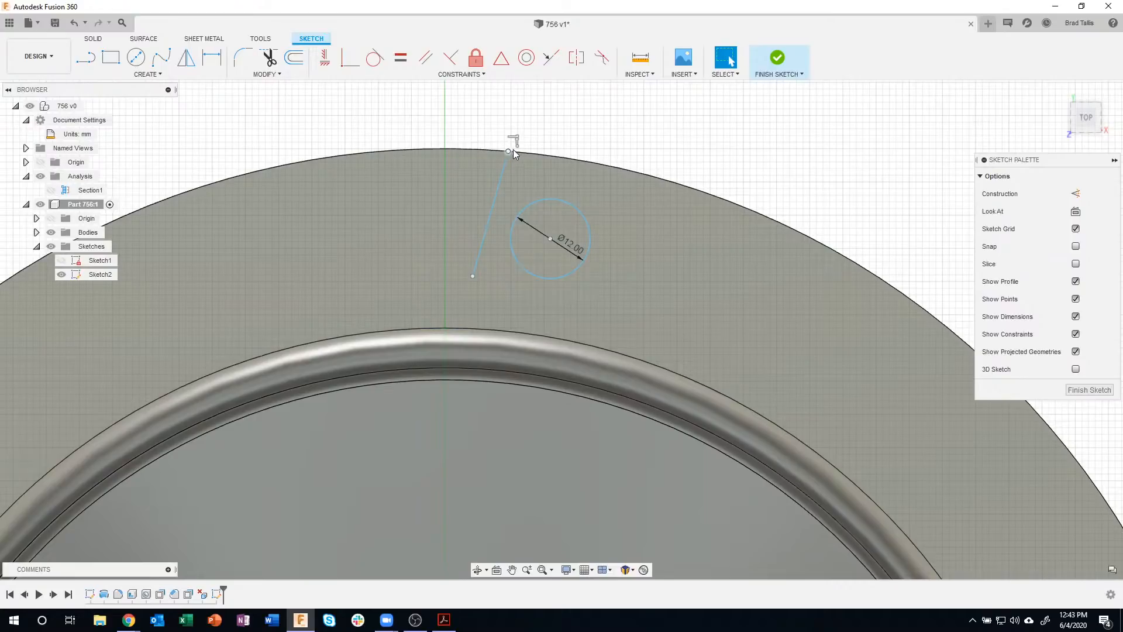
- Test the constraint by sliding the line's upper endpoint along the flange's outer edge
mouse_move(548, 152)
mouse_down()
mouse_move(605, 147)
mouse_move(683, 167)
mouse_up()
drag(828, 197, 550, 109)
drag(627, 145, 526, 125)
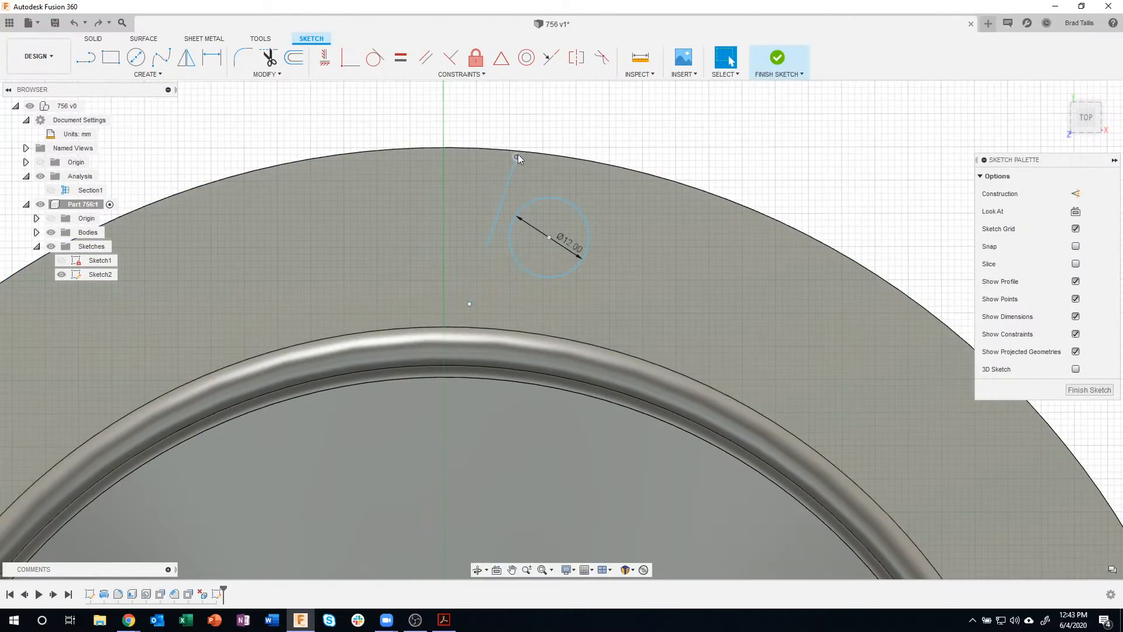
- Snap the line's upper endpoint onto the flange's outer edge and its lower endpoint onto the flange face's inner edge
mouse_move(519, 149)
mouse_down()
mouse_move(541, 155)
mouse_move(514, 154)
mouse_move(530, 158)
mouse_move(494, 177)
mouse_move(508, 151)
mouse_up()
drag(468, 305, 466, 326)
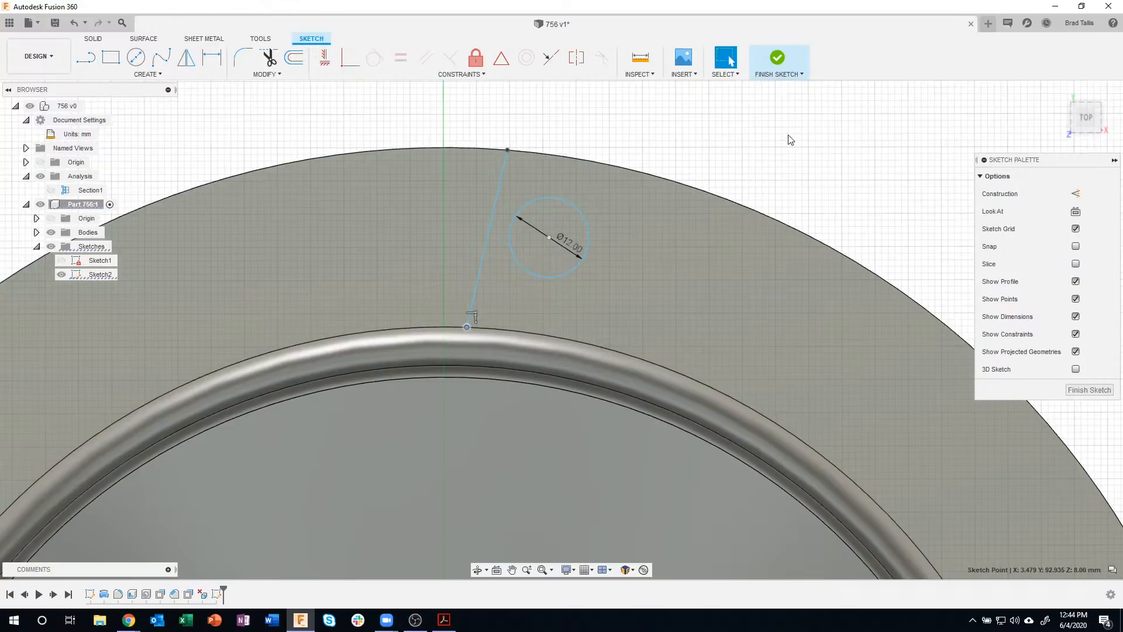
- Try attaching the 12 mm circle's centre to the line's upper endpoint, dismiss the calendar reminder, and undo the circle's moves
click(546, 242)
drag(547, 240, 549, 208)
drag(559, 156, 506, 150)
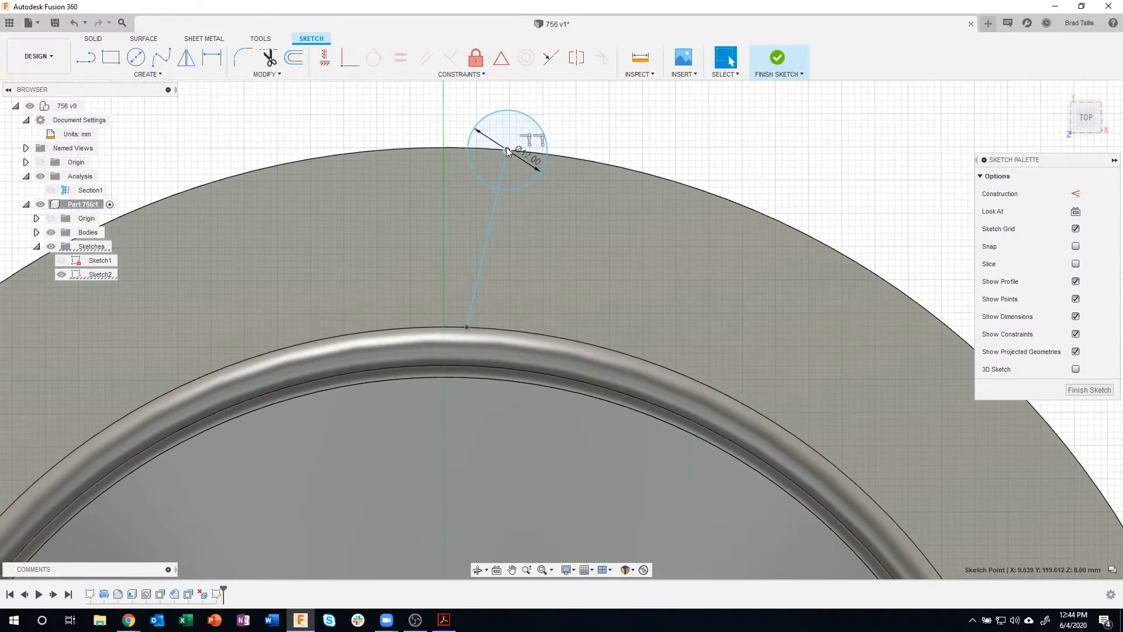
mouse_move(507, 149)
mouse_down()
mouse_move(750, 247)
mouse_move(501, 181)
mouse_move(552, 185)
mouse_move(751, 258)
mouse_move(524, 178)
mouse_up()
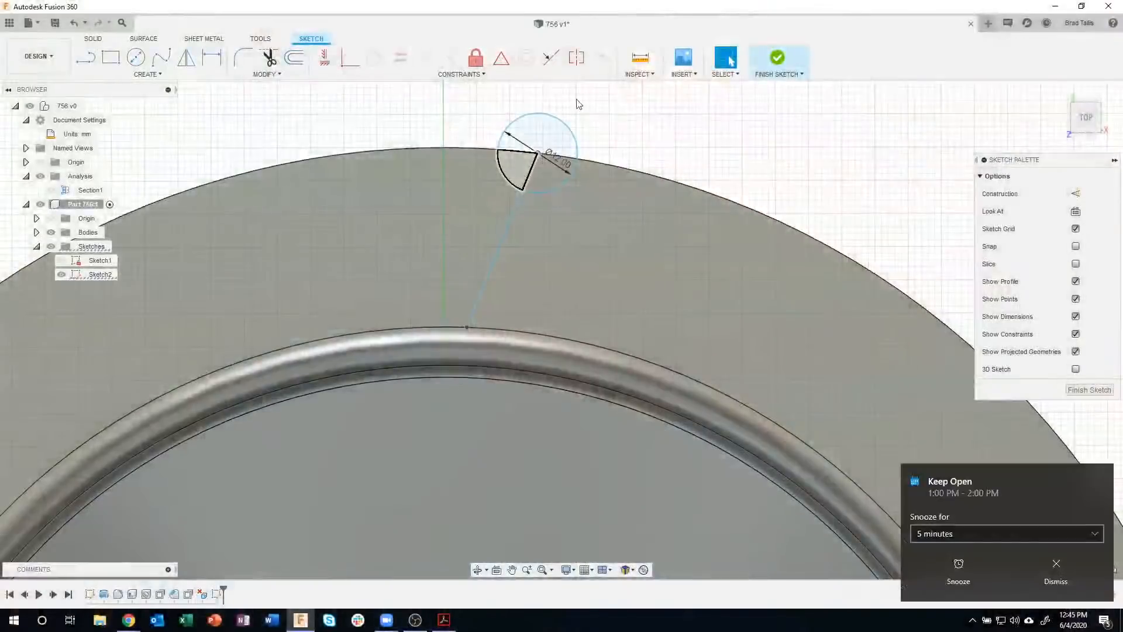
click(1055, 570)
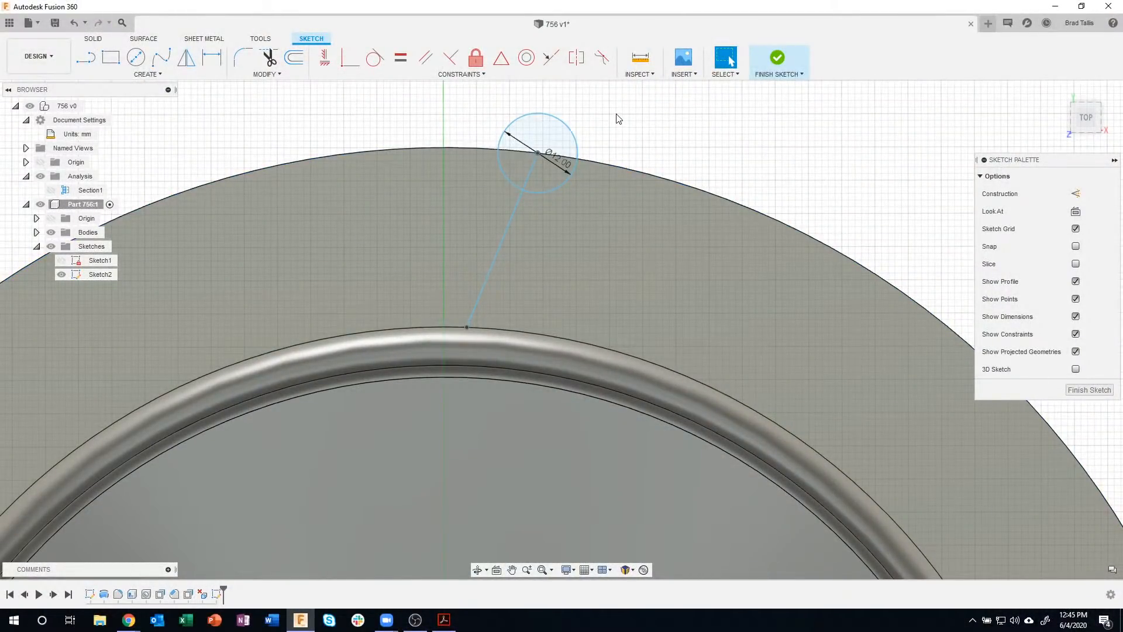
key(ctrl+z)
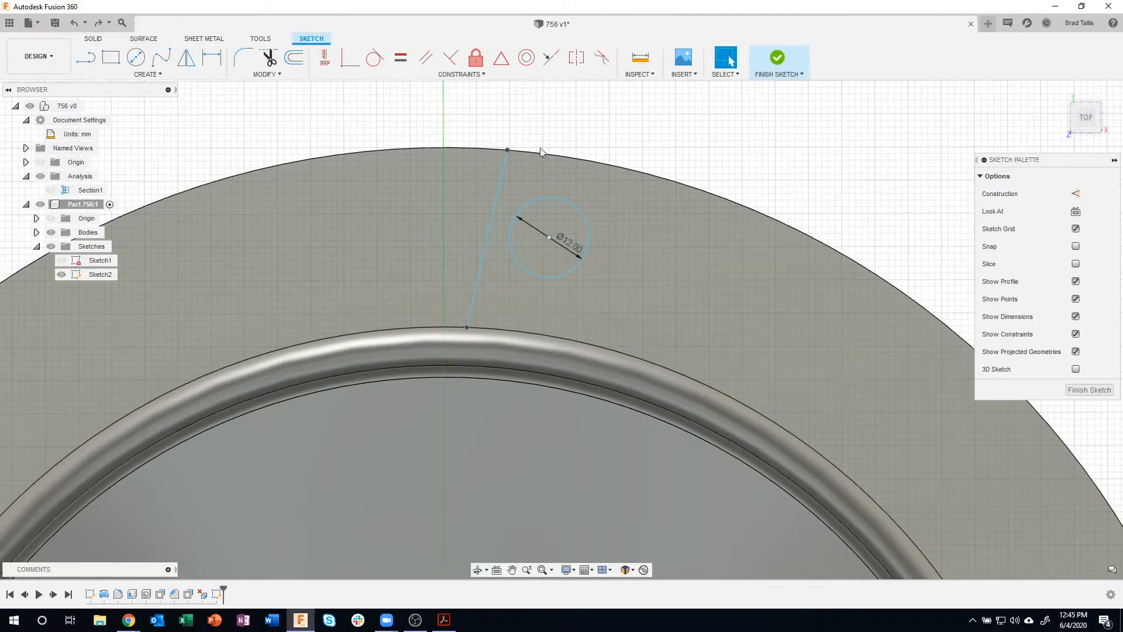
- Constrain the line across the flange to be vertical
click(501, 177)
click(322, 59)
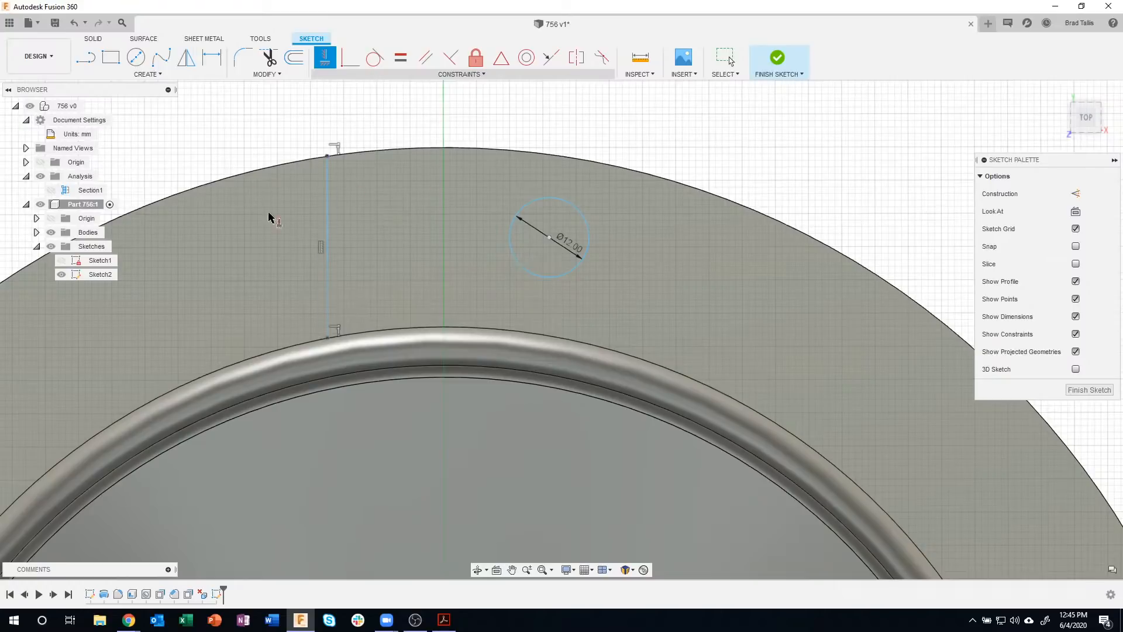
scroll(562, 138, down, 2)
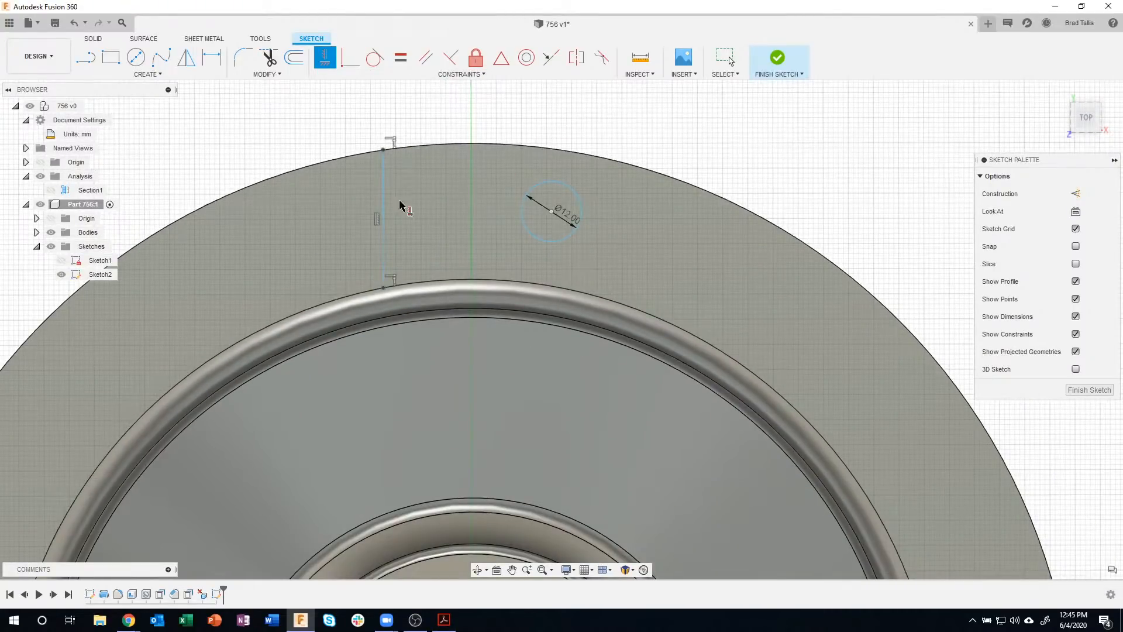
- Try to align the line across the flange with the sketch origin by applying the Horizontal/Vertical constraint to the line itself
scroll(658, 199, down, 2)
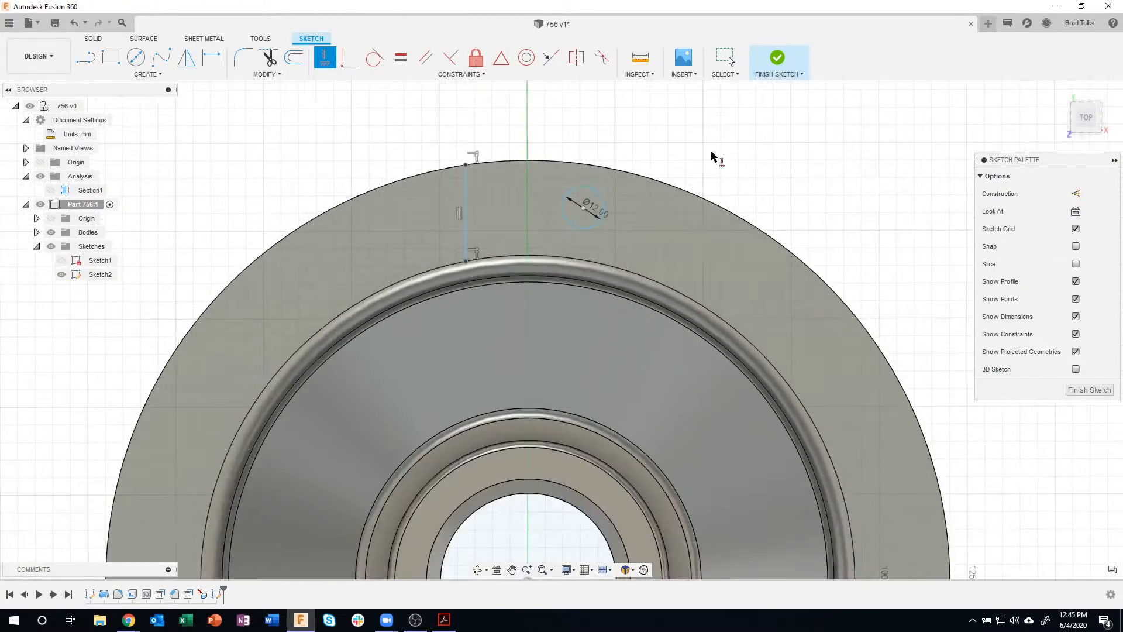
middle_drag(674, 120, 580, 53)
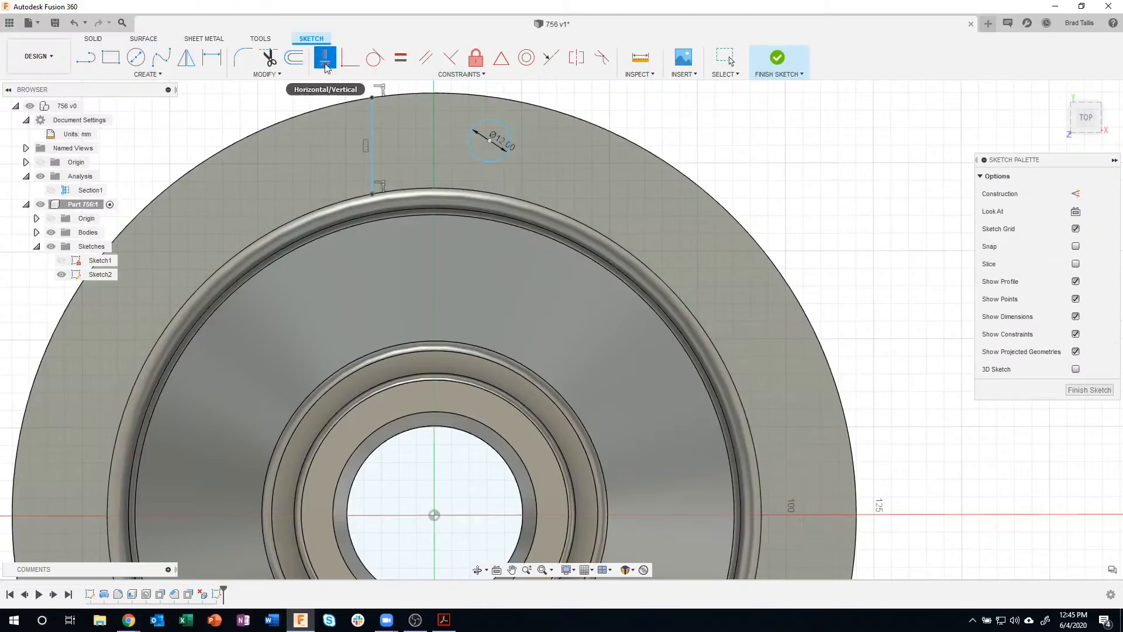
click(372, 138)
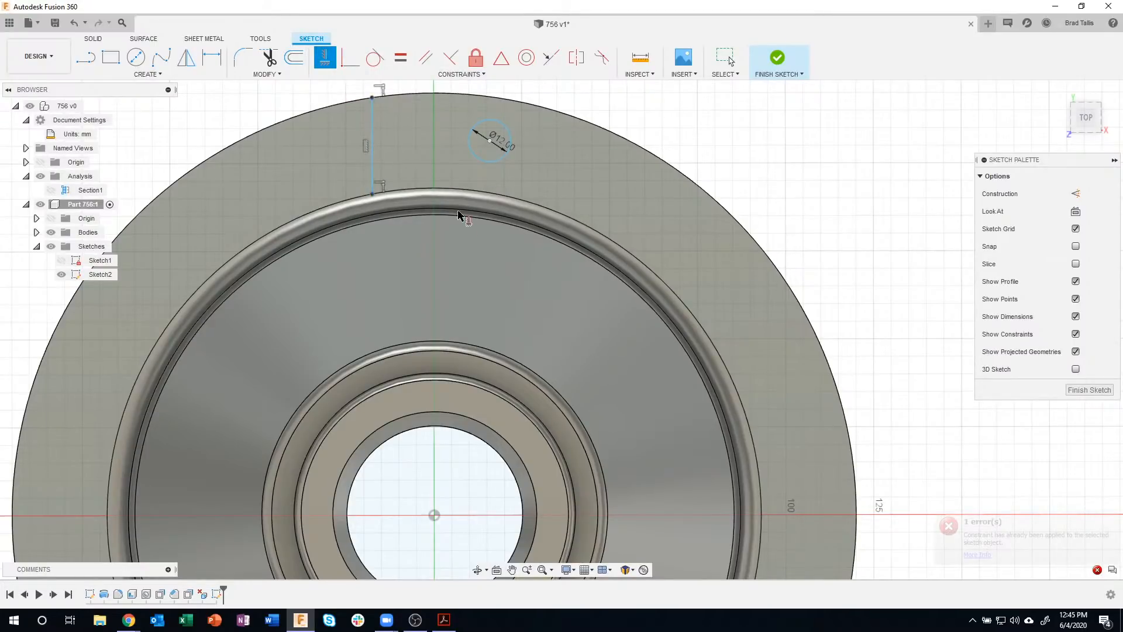
click(435, 516)
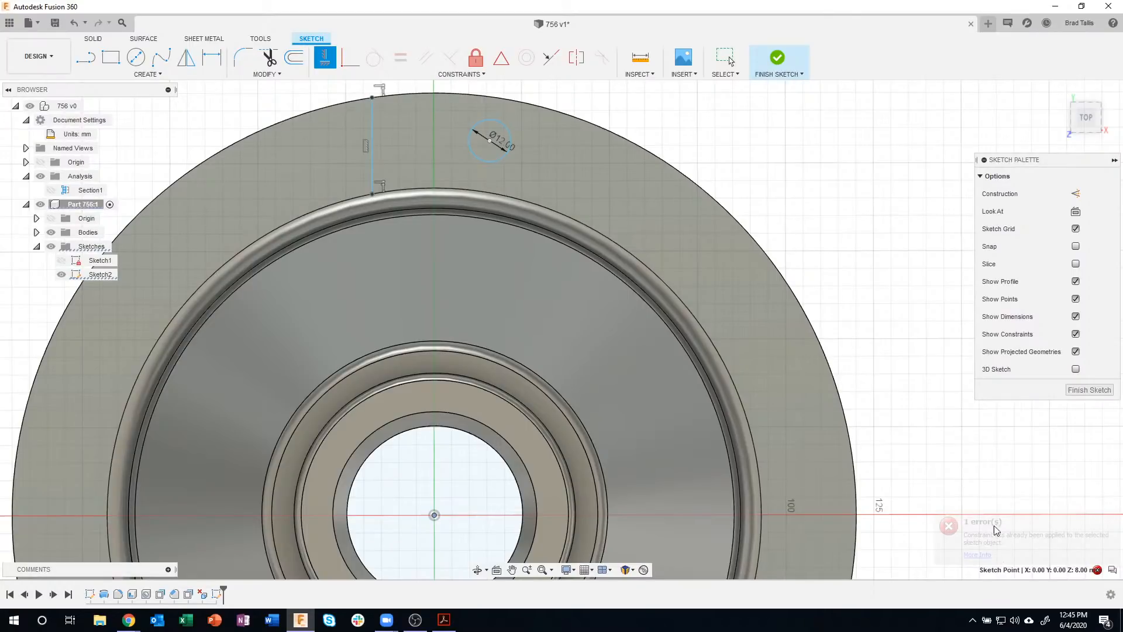
mouse_move(1098, 570)
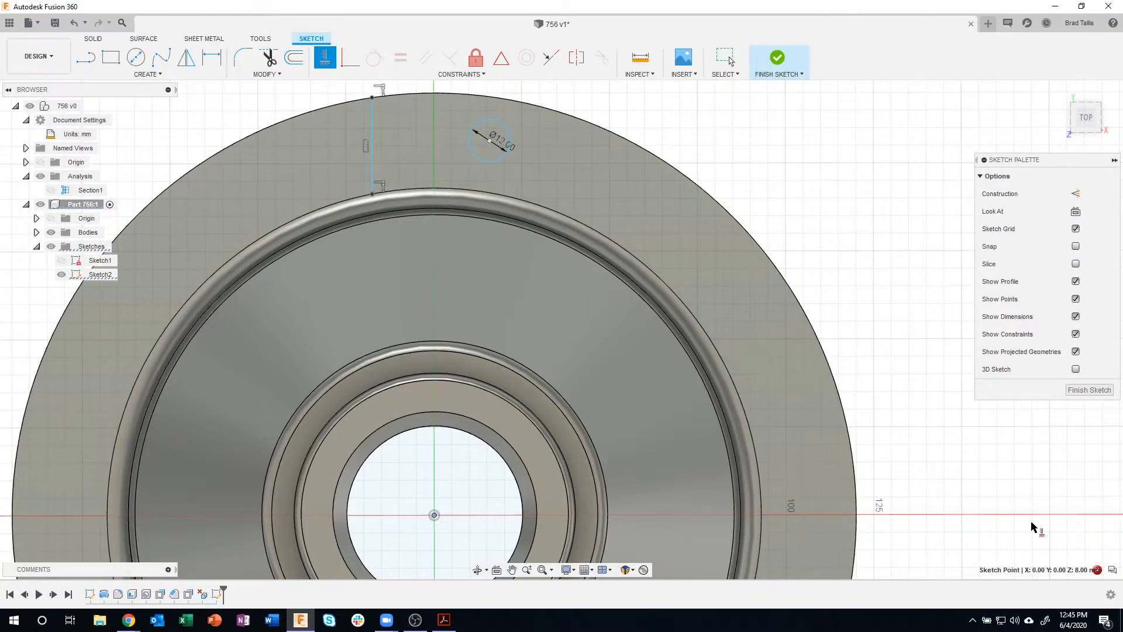
key(Escape)
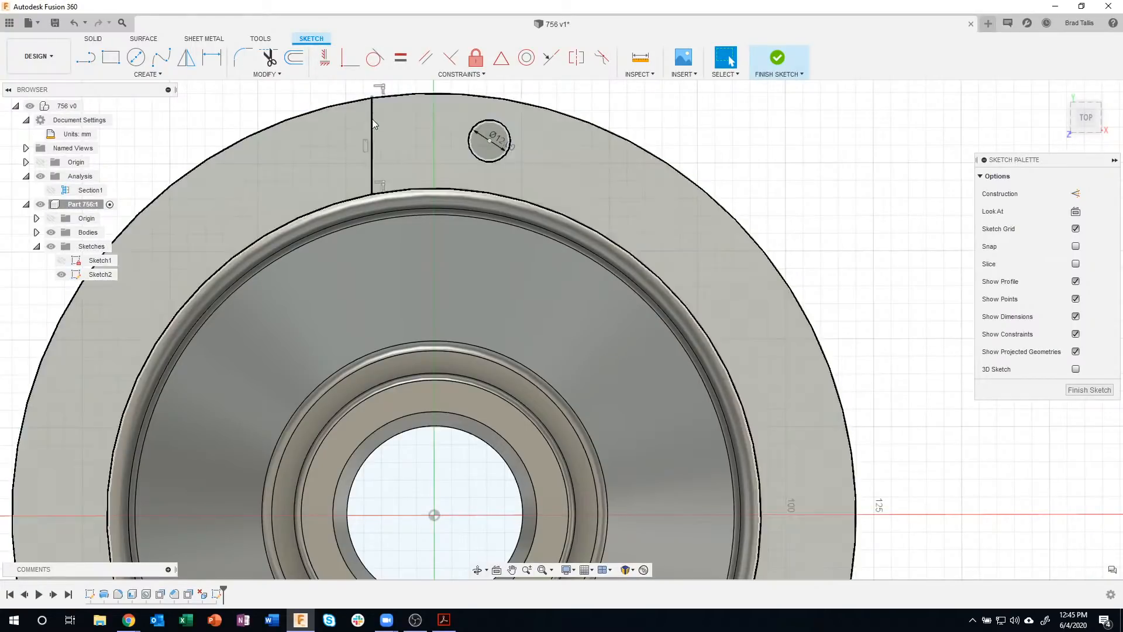
click(326, 58)
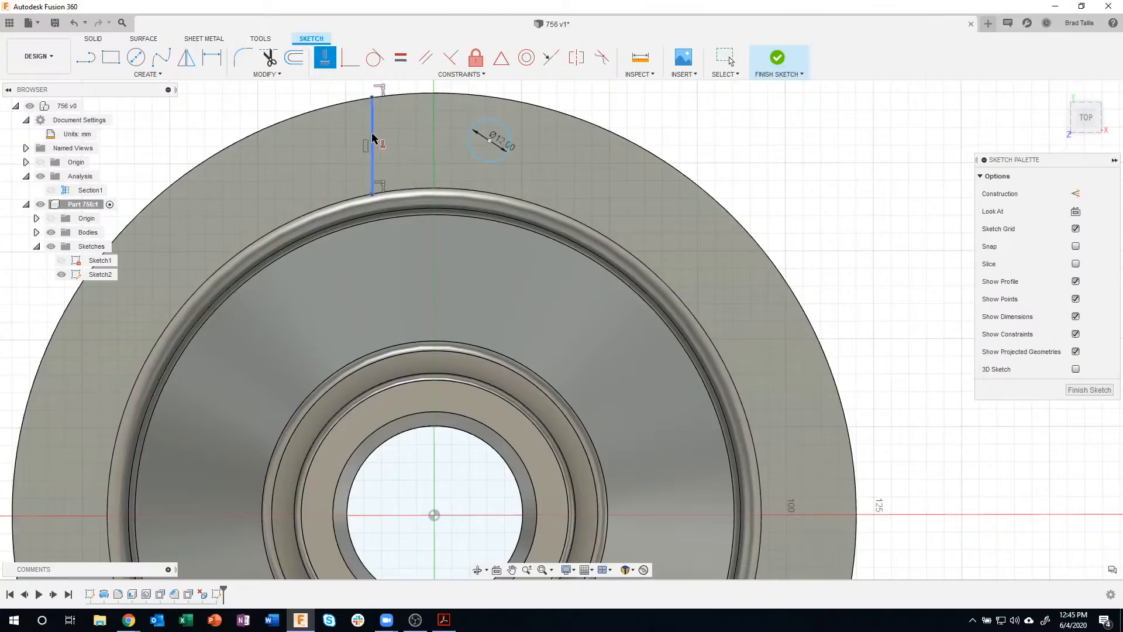
click(374, 163)
key(Escape)
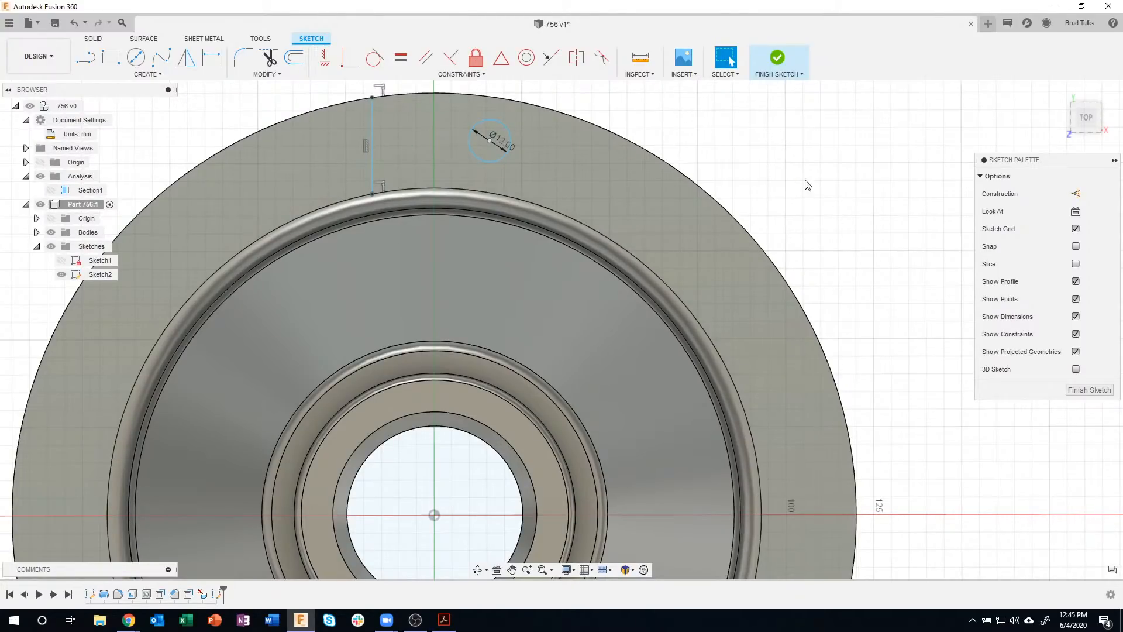
- Try aligning the line's lower endpoint vertically with the sketch origin, and undo that alignment
click(326, 61)
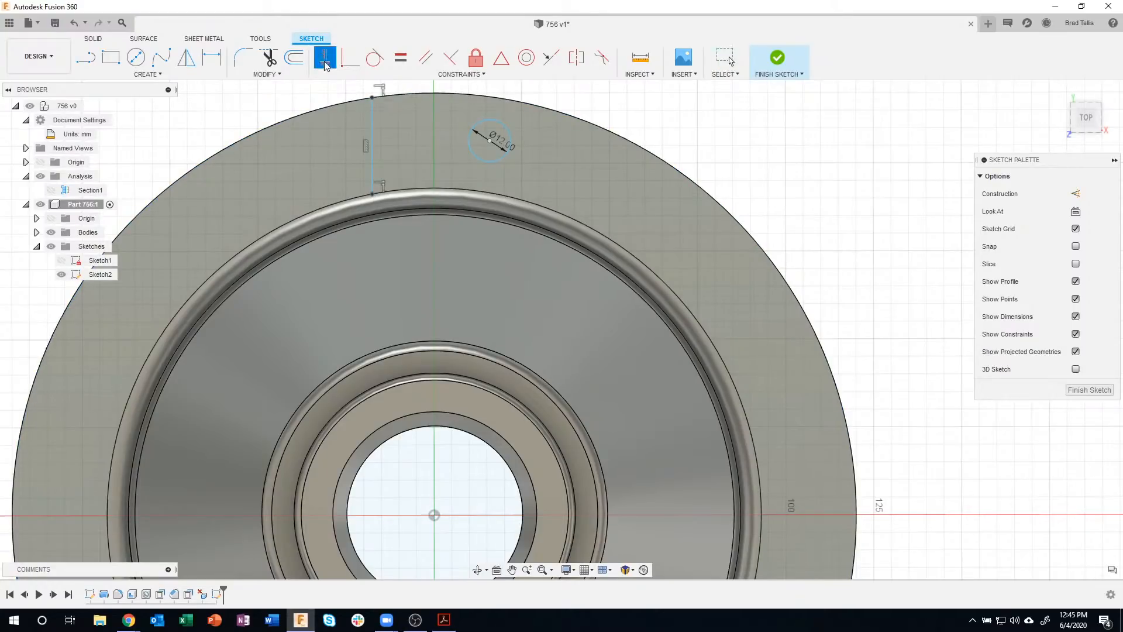
click(372, 194)
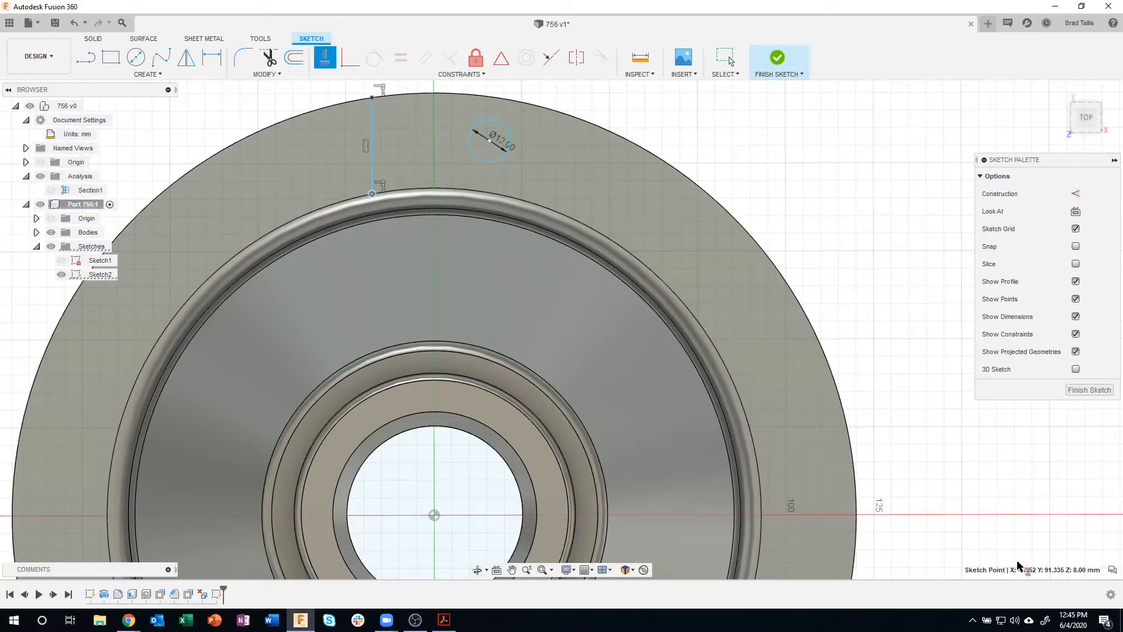
click(433, 517)
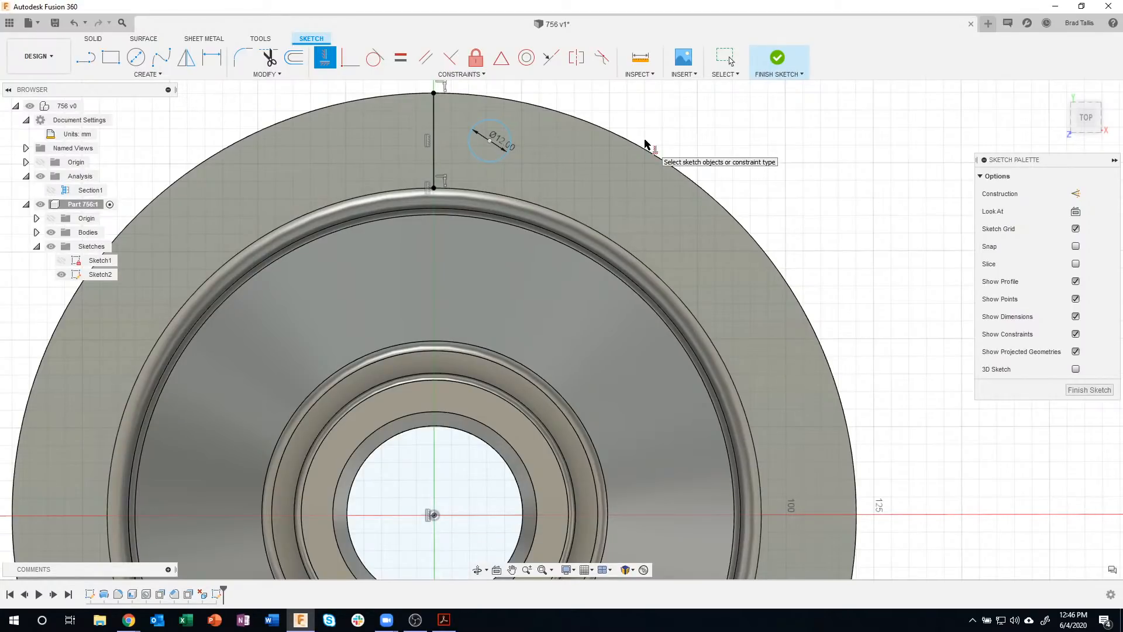
key(Escape)
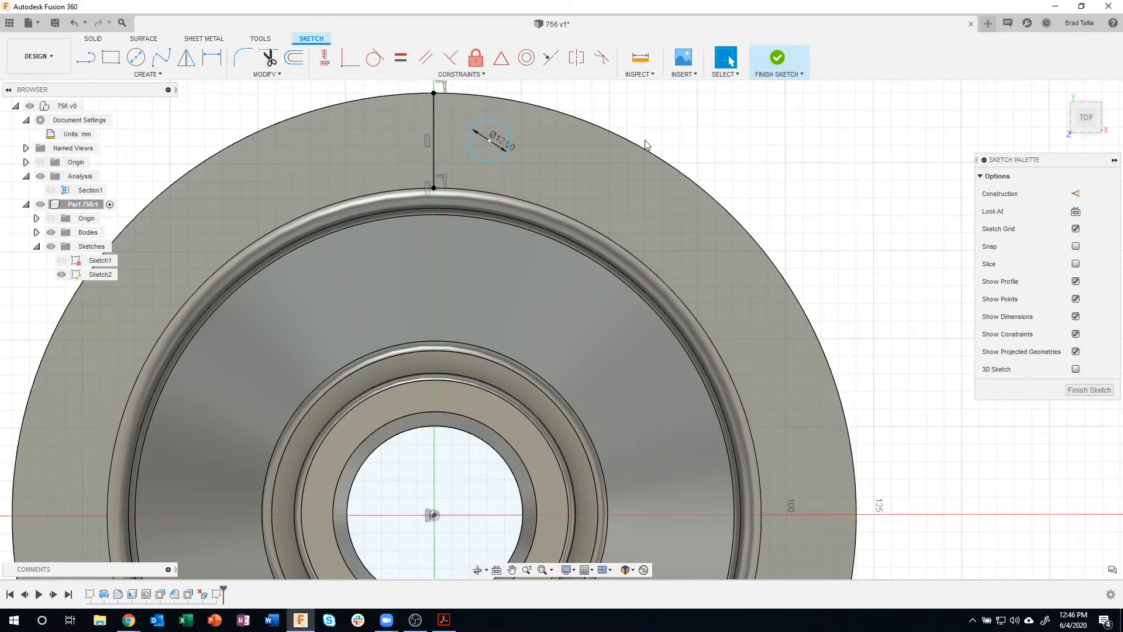
key(ctrl+z)
middle_drag(689, 130, 704, 135)
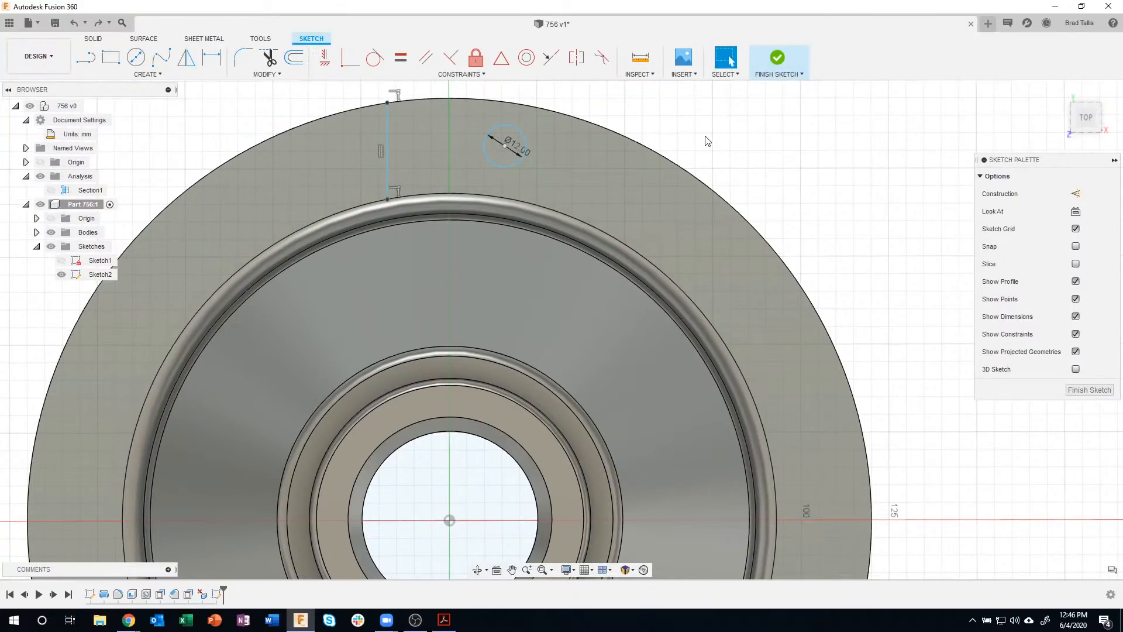
- Constrain the line's lower endpoint vertically in line with the sketch origin
click(325, 57)
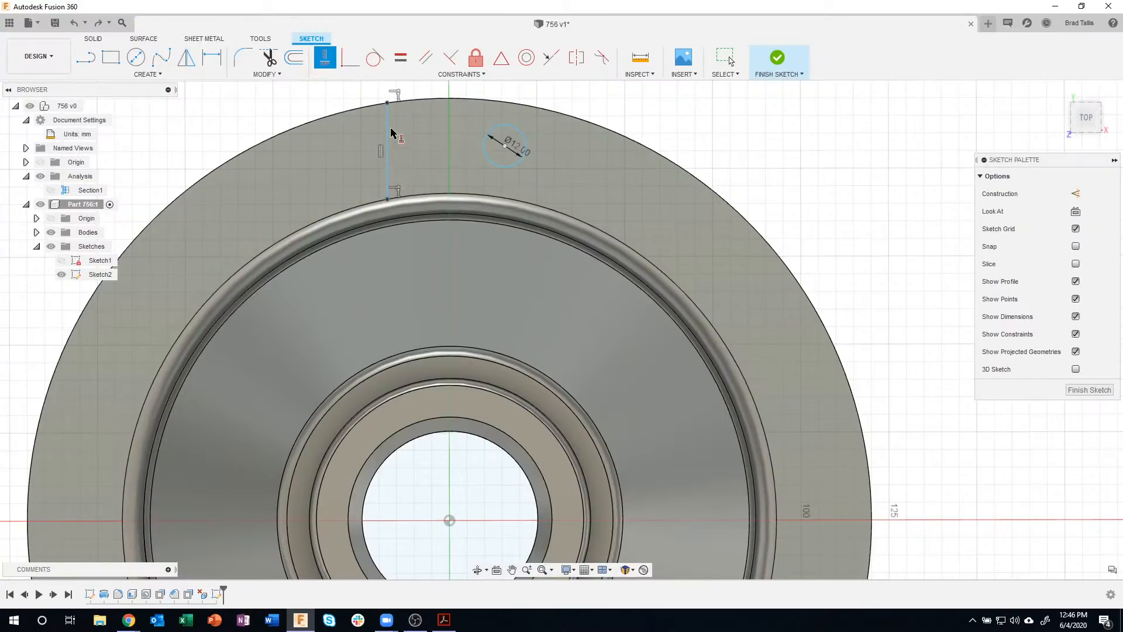
click(388, 152)
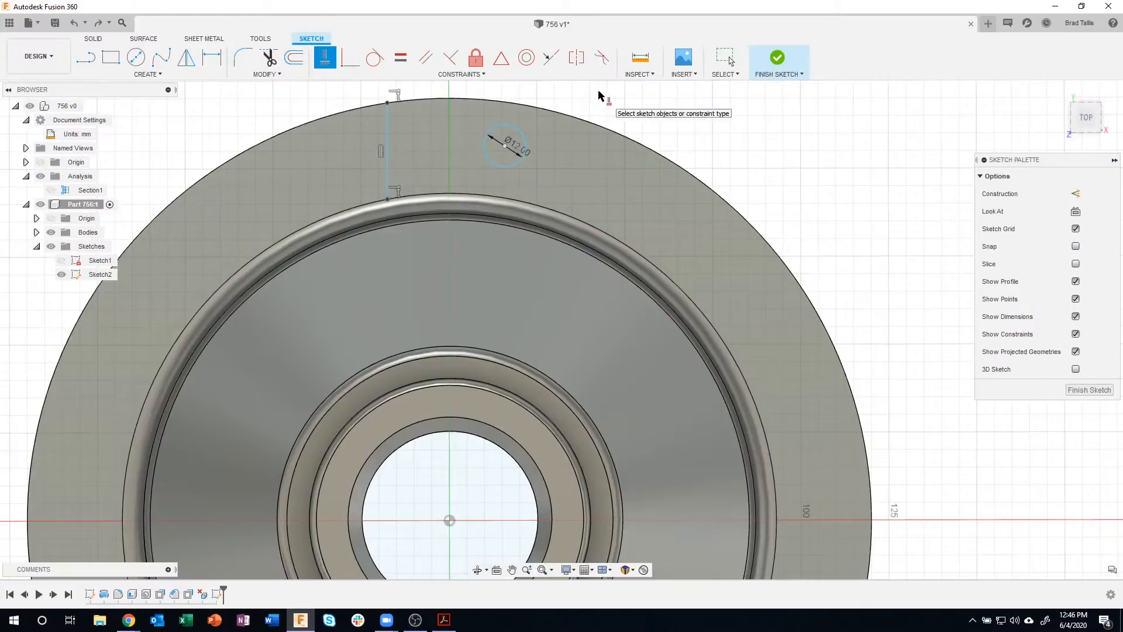
click(387, 199)
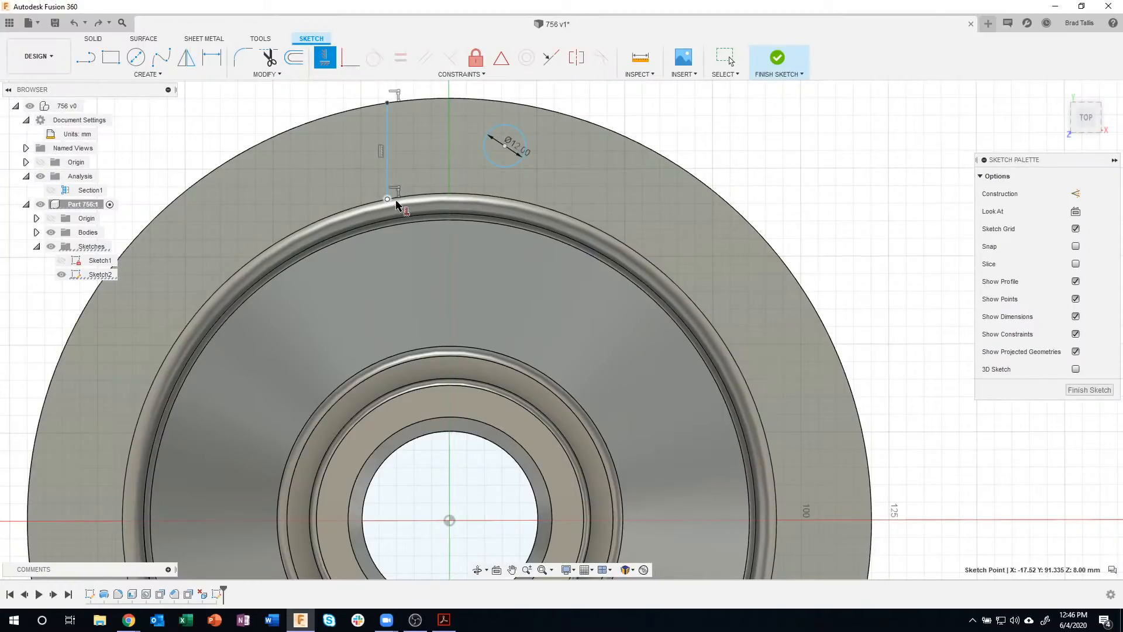
click(449, 522)
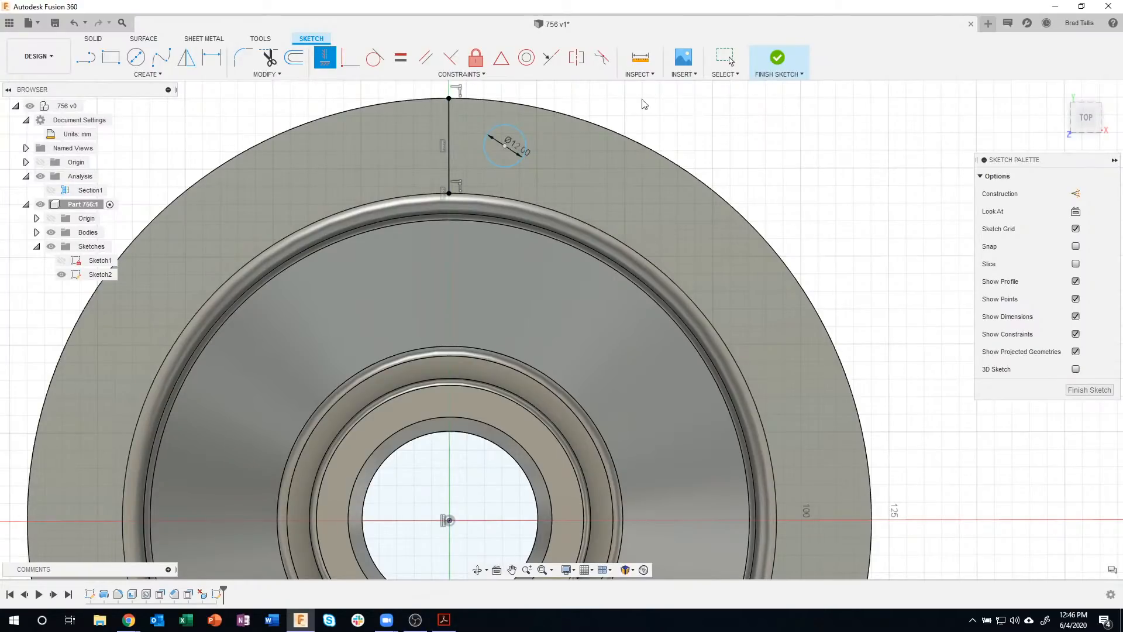
key(Escape)
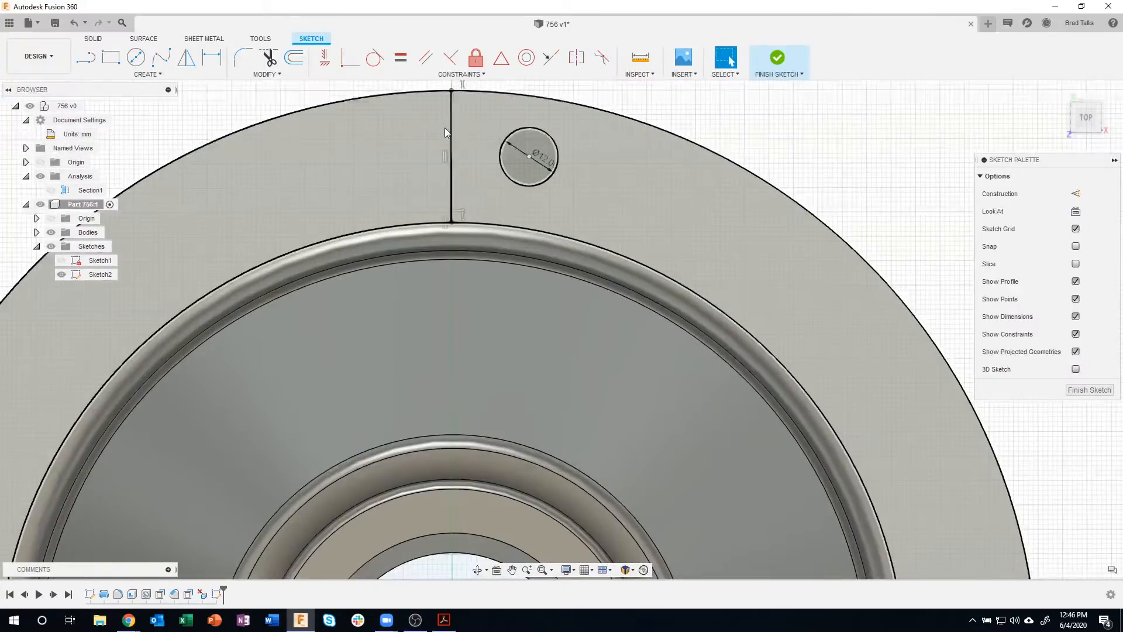
- Convert the vertical line across the flange into a construction line
scroll(447, 124, up, 2)
click(449, 114)
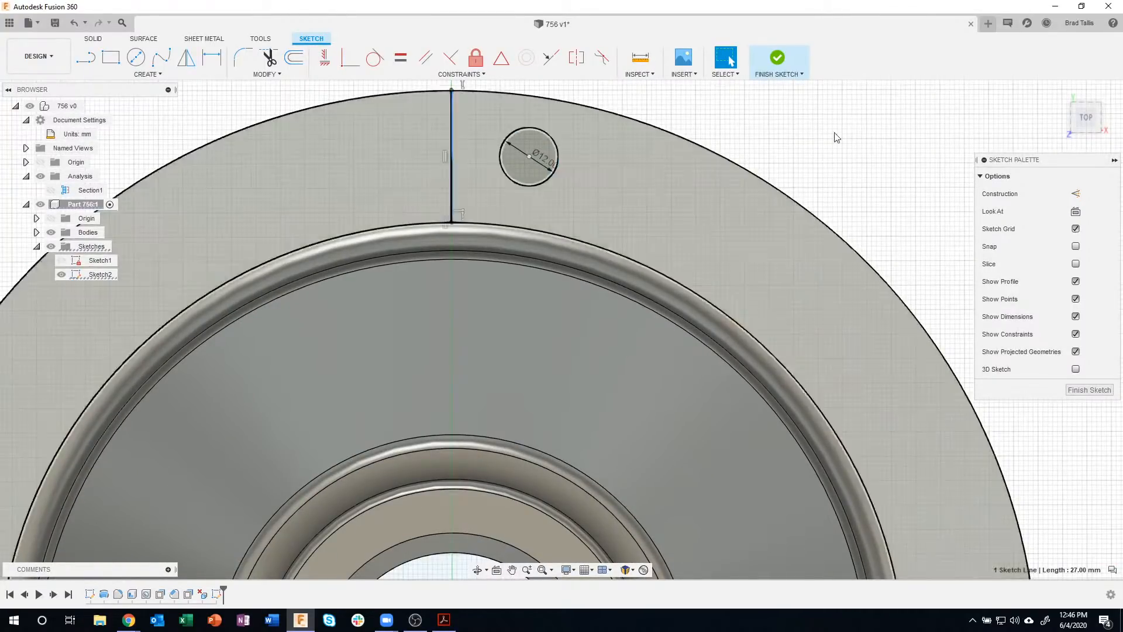
click(1076, 194)
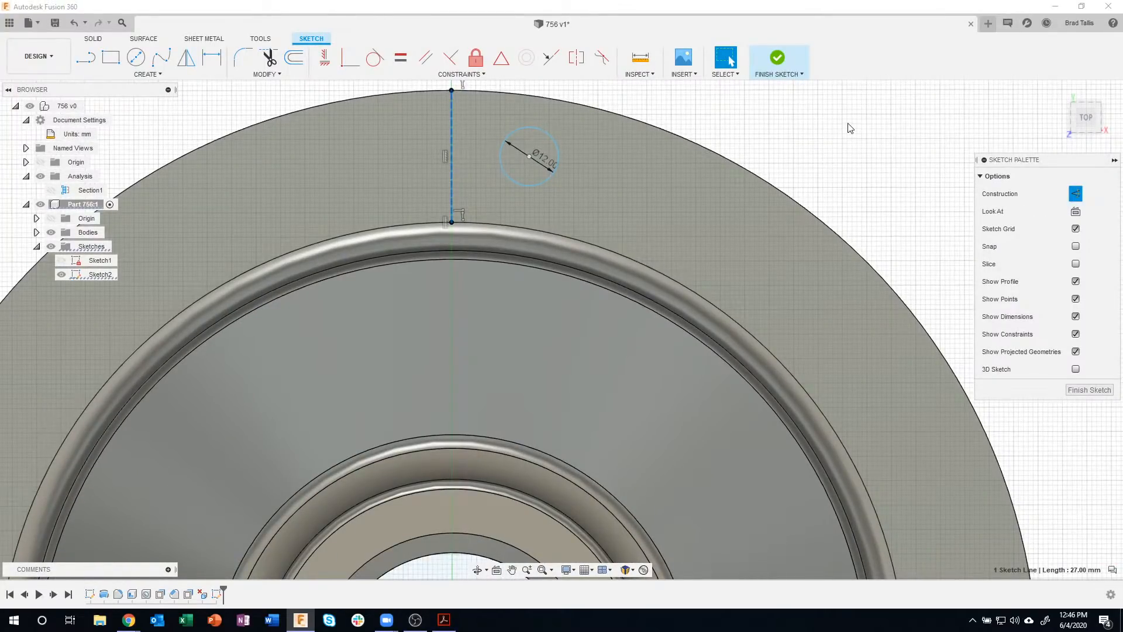
click(781, 140)
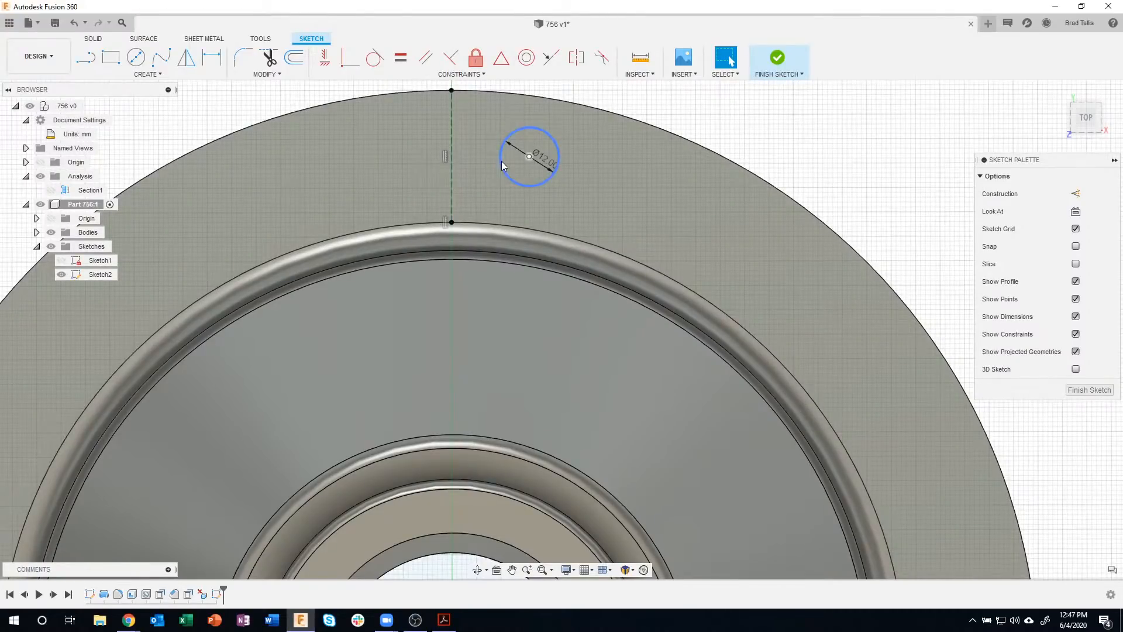
- Try placing the 12 mm circle's centre on the construction line with a Midpoint constraint, and undo it
click(528, 157)
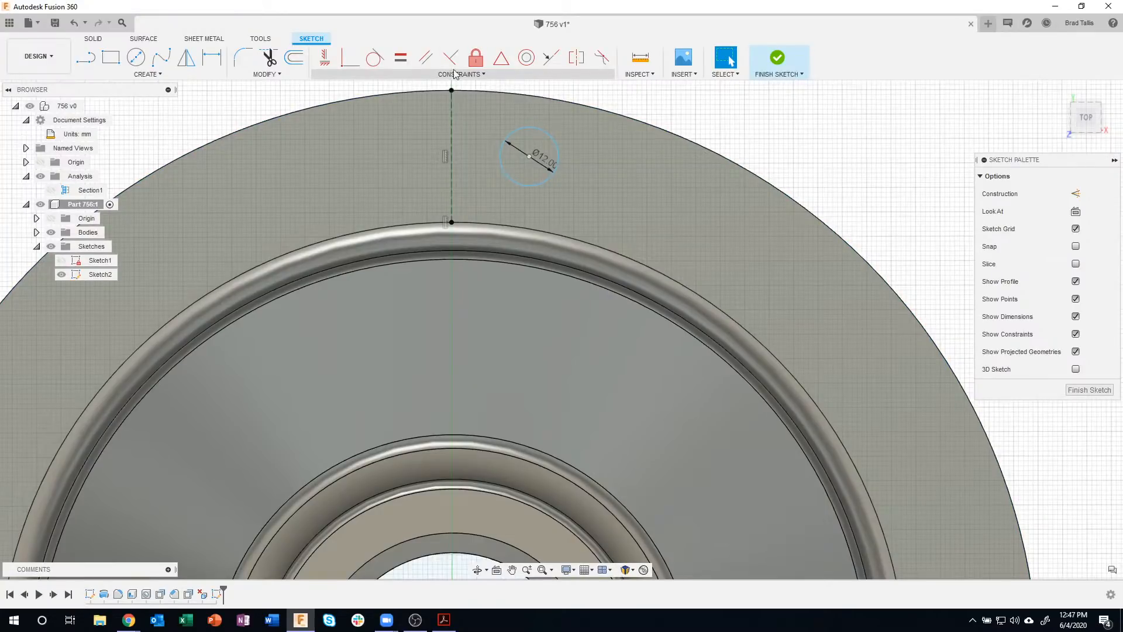
click(501, 58)
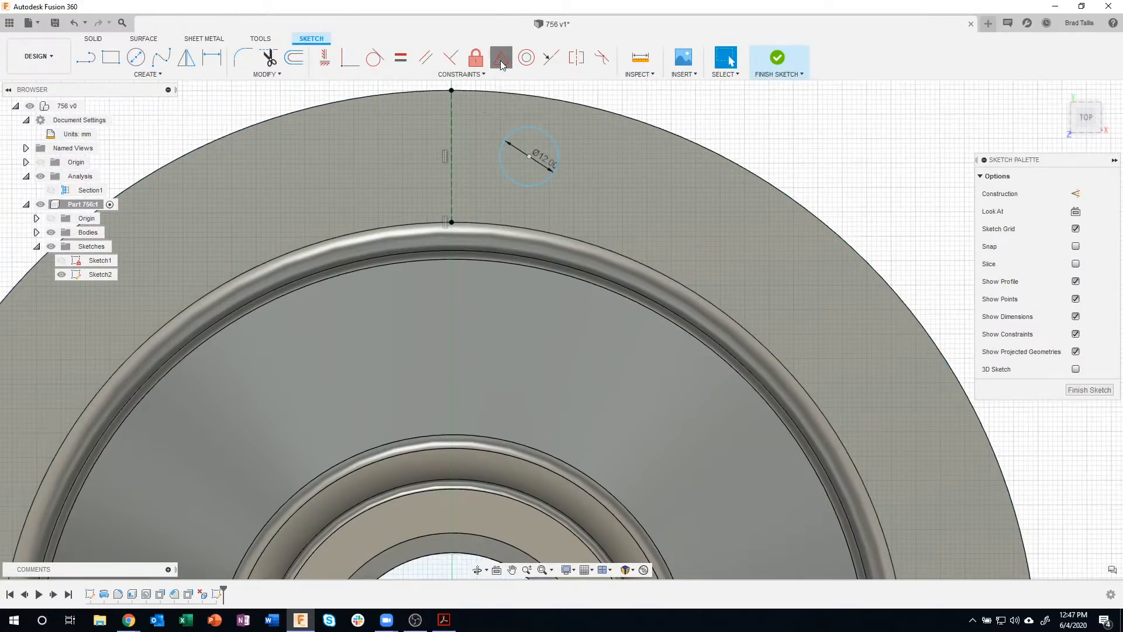
click(529, 157)
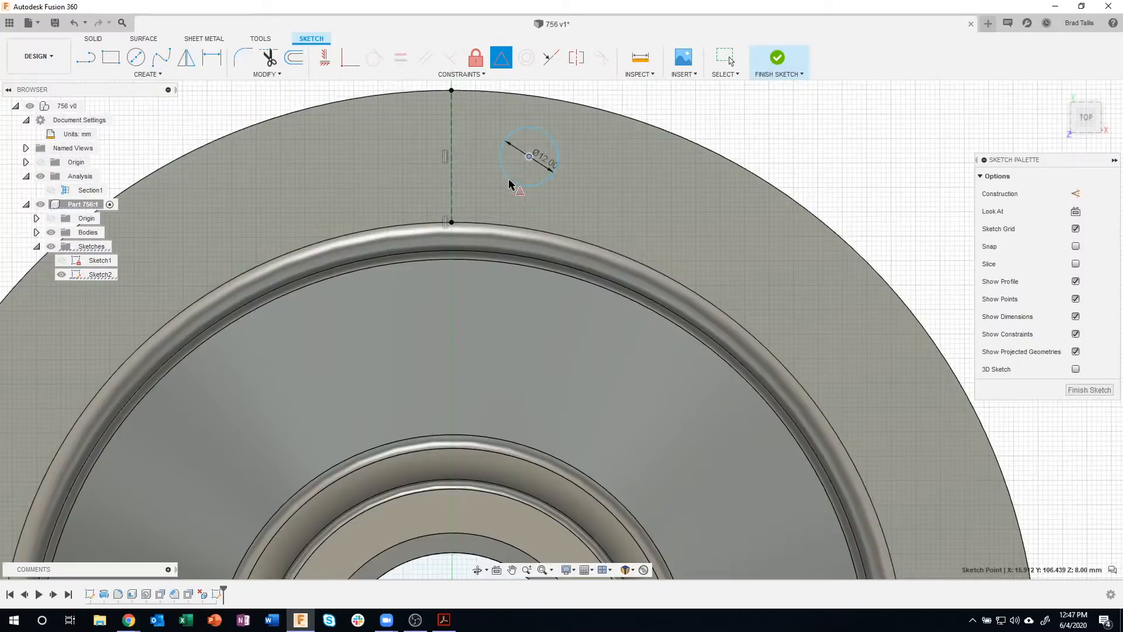
click(451, 115)
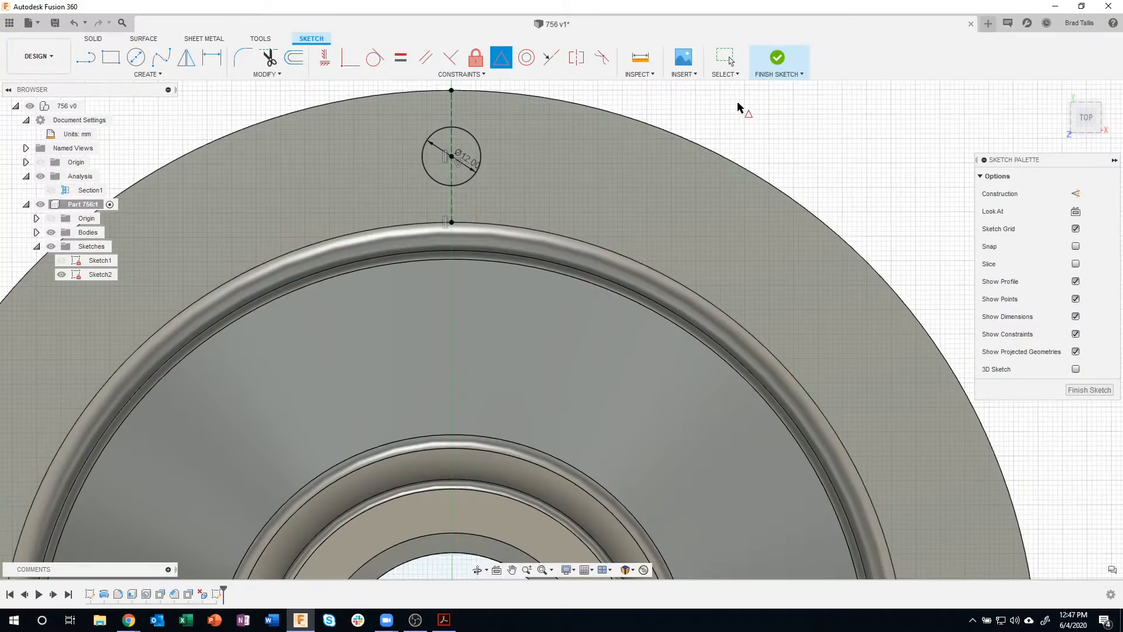
key(Escape)
key(ctrl+z)
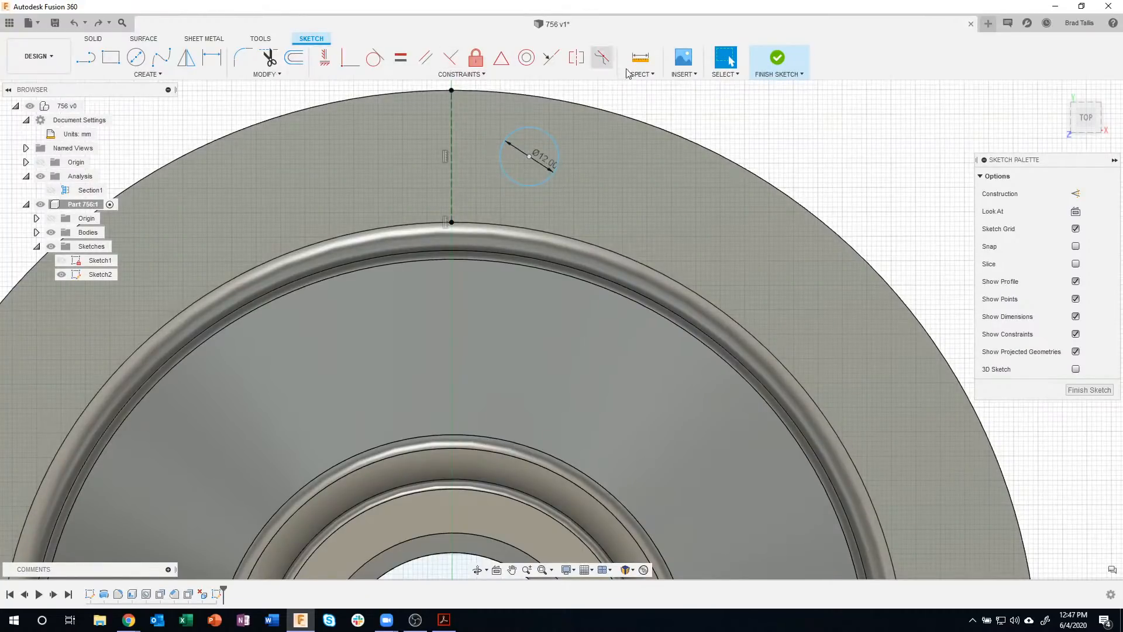
- Try moving the 12 mm circle's centre along the construction line to snap to its midpoint, and undo the move
mouse_move(529, 156)
mouse_down()
mouse_move(550, 146)
mouse_move(473, 149)
mouse_move(512, 144)
mouse_move(451, 134)
mouse_move(483, 144)
mouse_up()
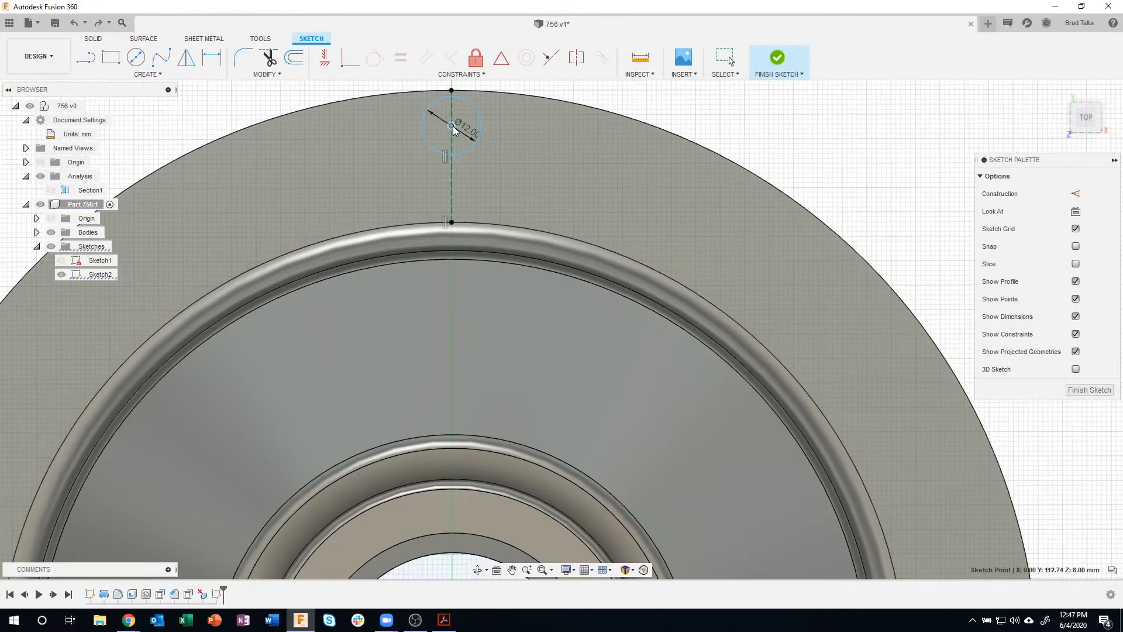
drag(454, 135, 453, 159)
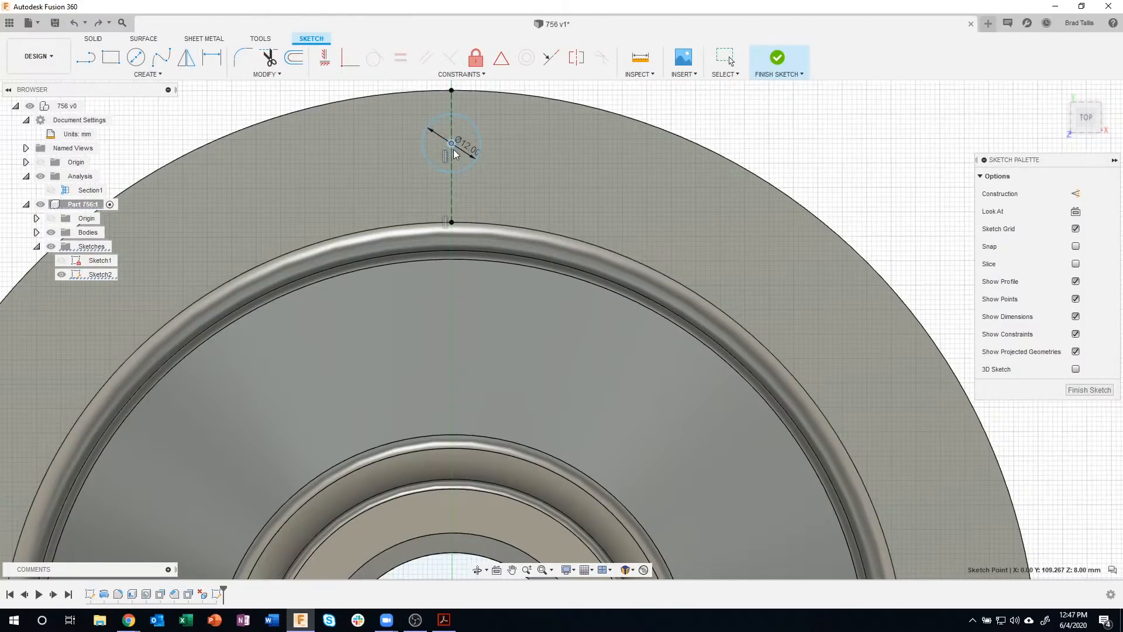
key(Escape)
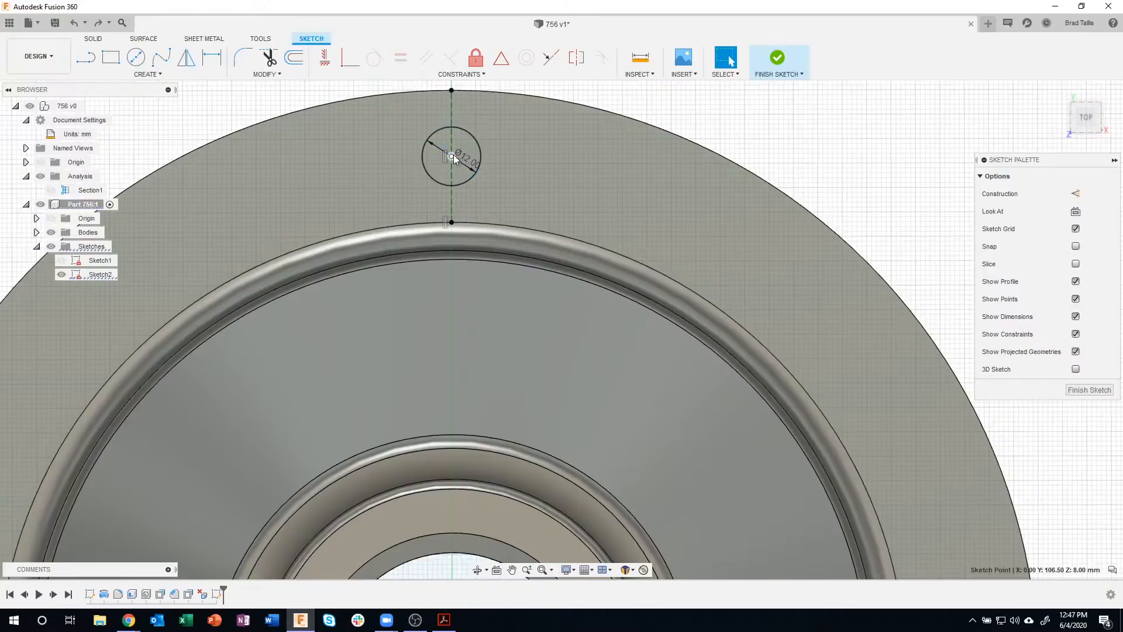
scroll(439, 138, up, 5)
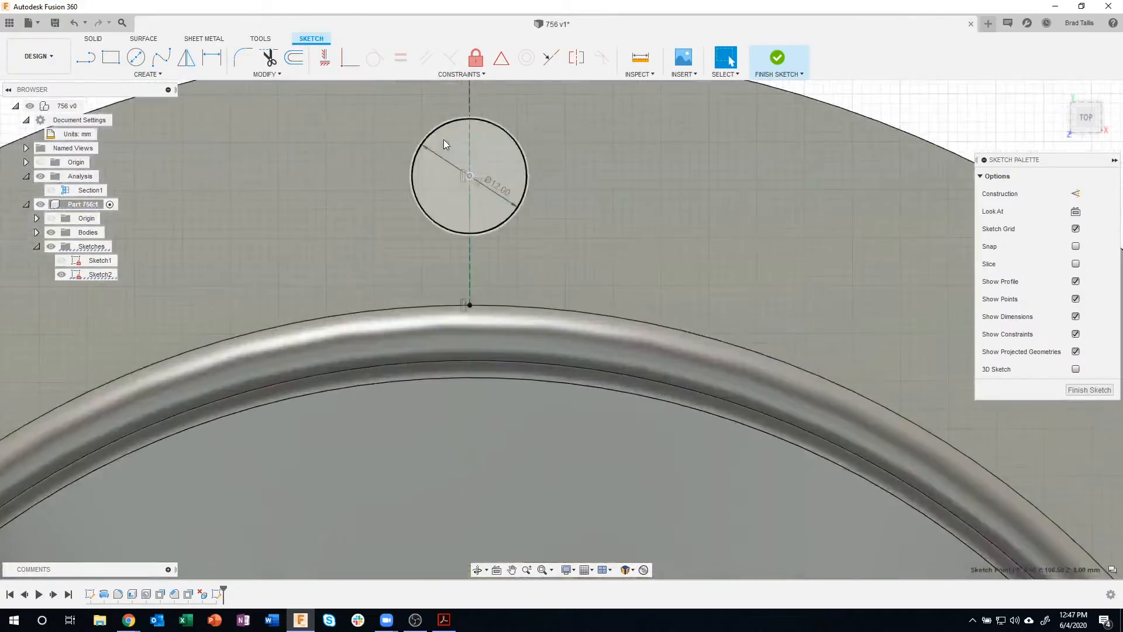
middle_drag(556, 145, 549, 243)
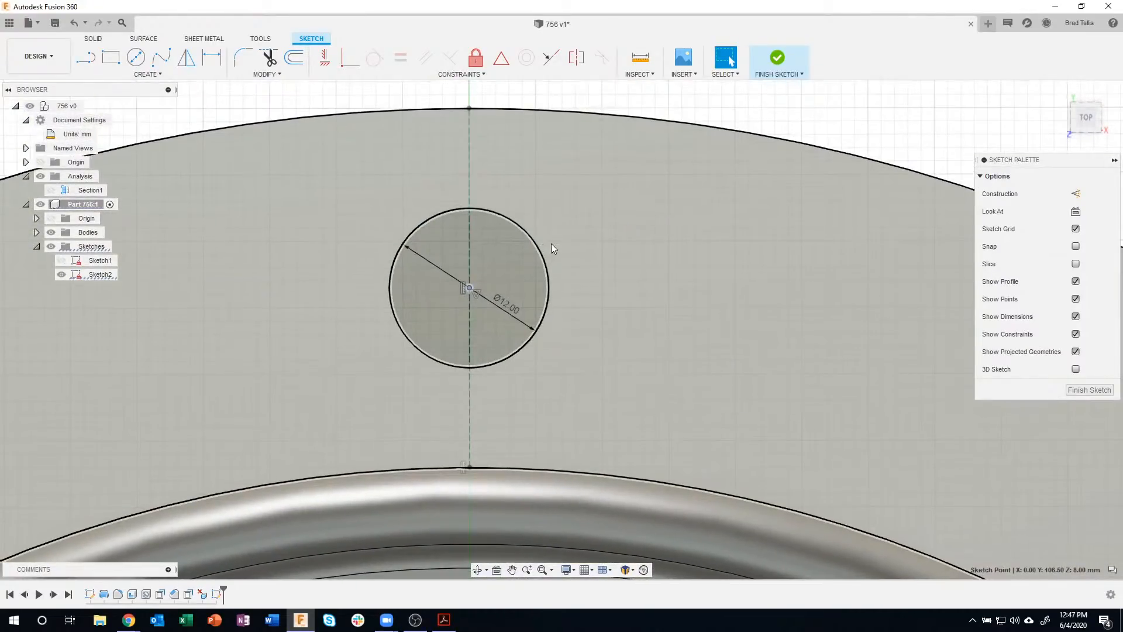
key(ctrl+z)
scroll(598, 274, up, 1)
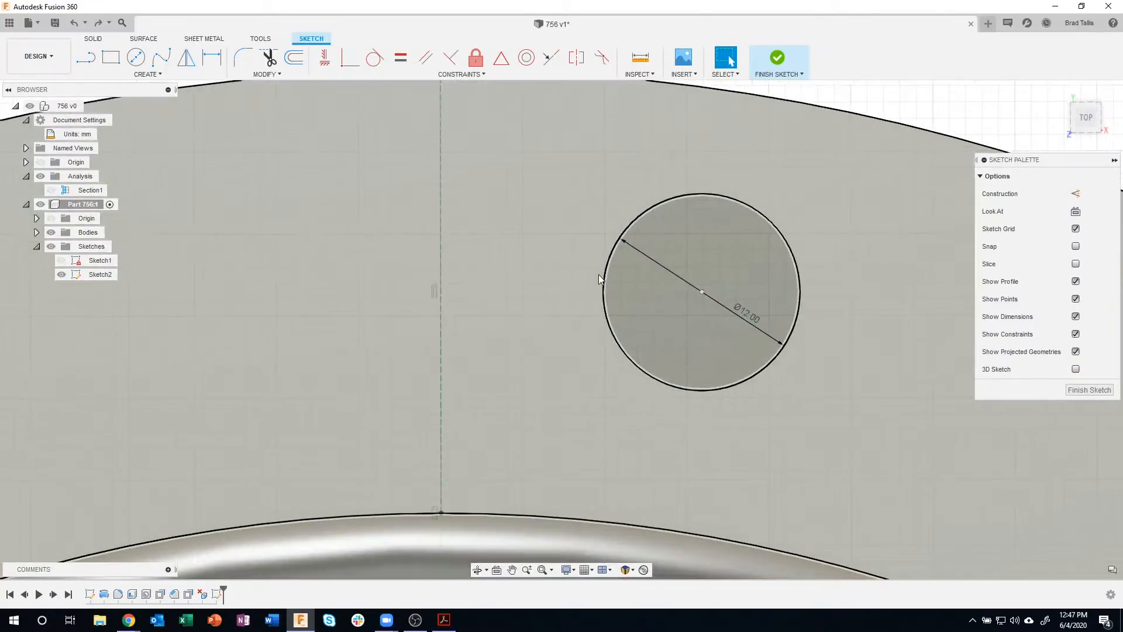
- Move the 12 mm circle's centre onto the construction line and snap it to the line's midpoint
drag(702, 292, 440, 291)
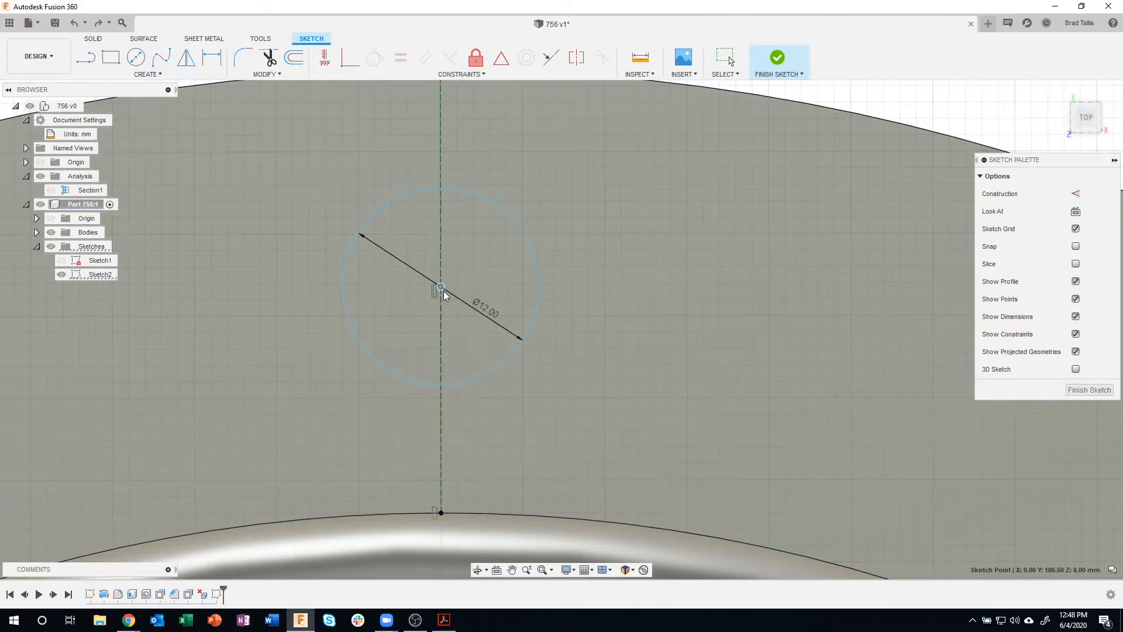
drag(444, 294, 443, 290)
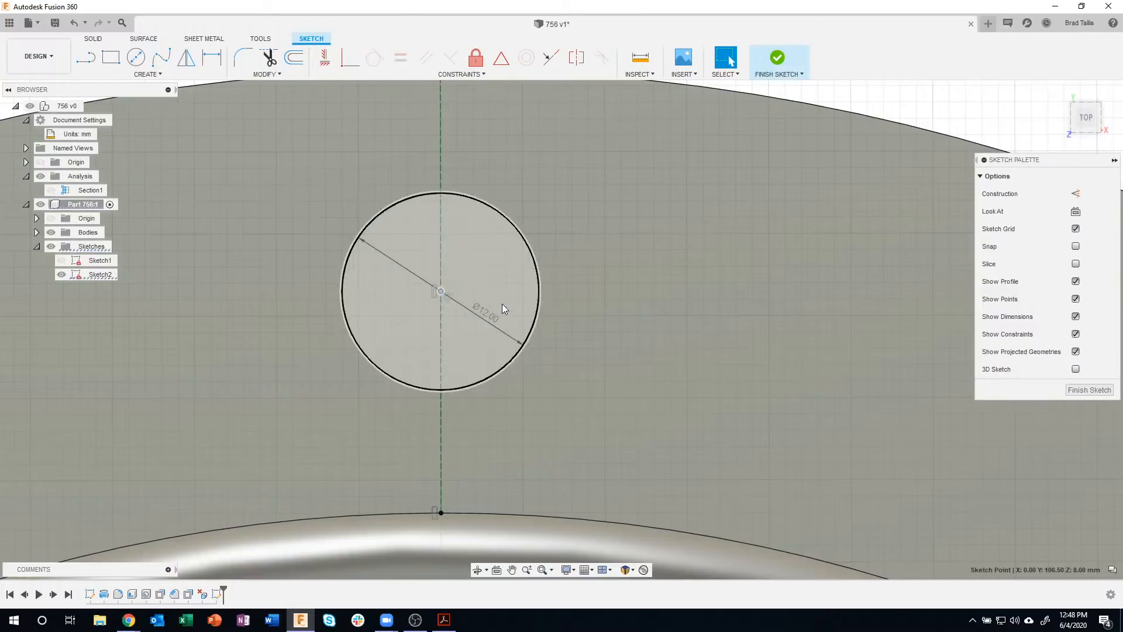
scroll(502, 304, down, 3)
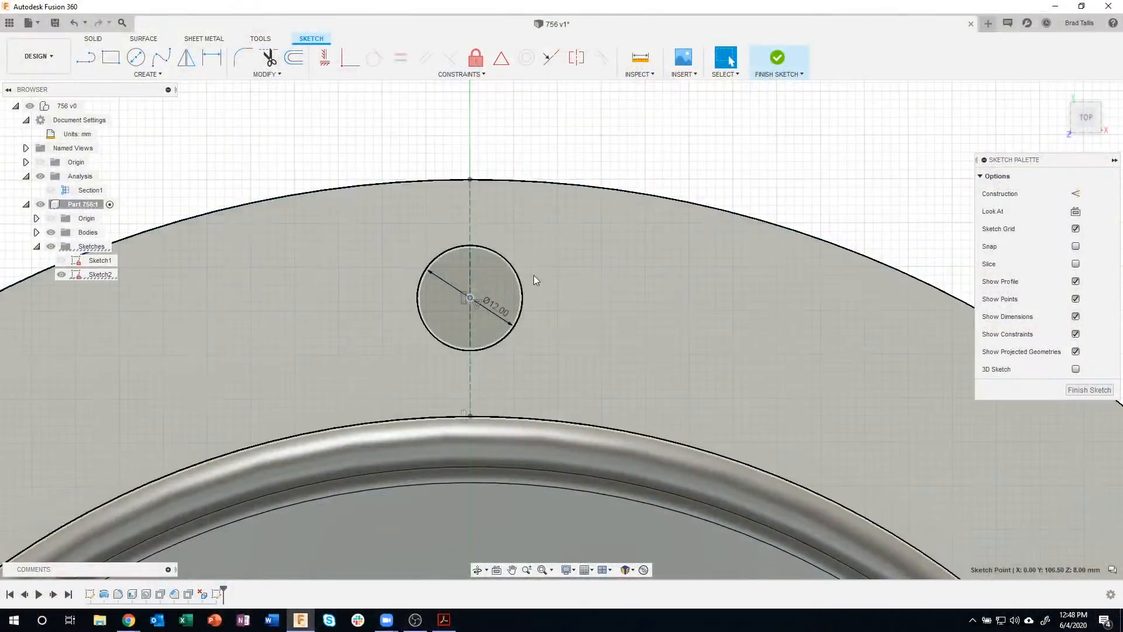
- Undo the last move of the 12 mm circle, try centring it on the construction line with a Midpoint constraint, and undo that
key(ctrl+z)
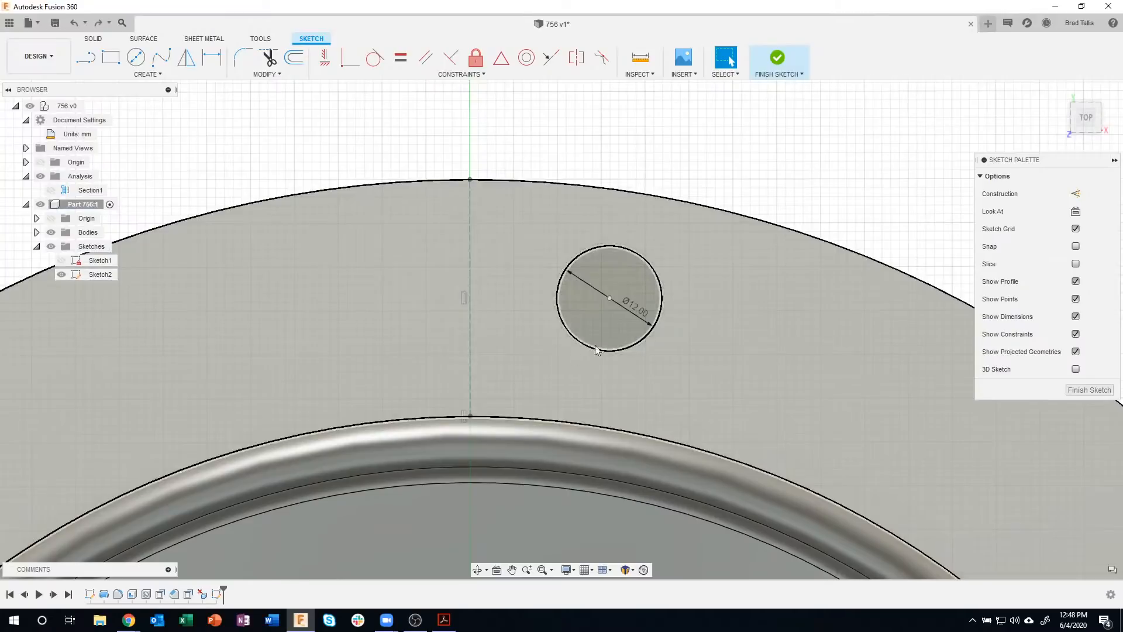
click(597, 349)
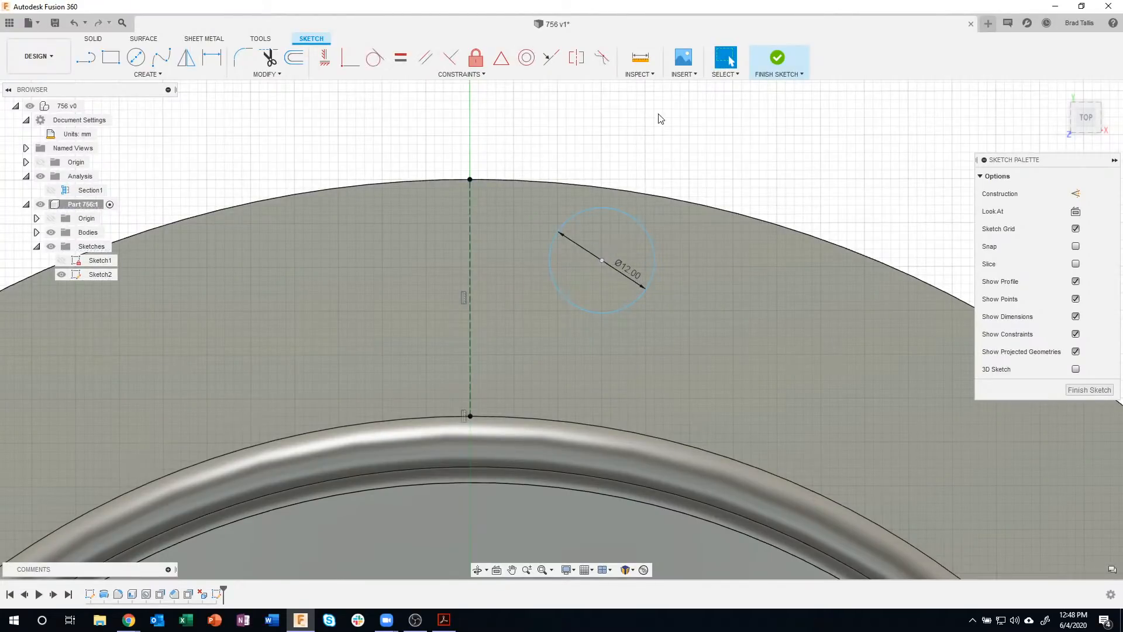
click(501, 61)
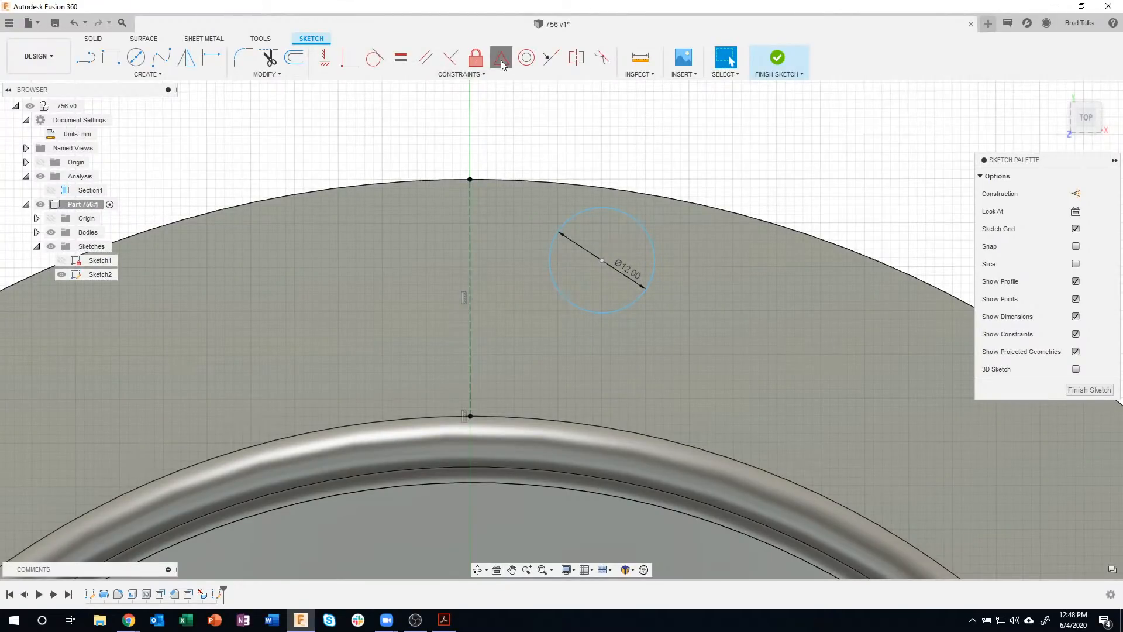
click(602, 260)
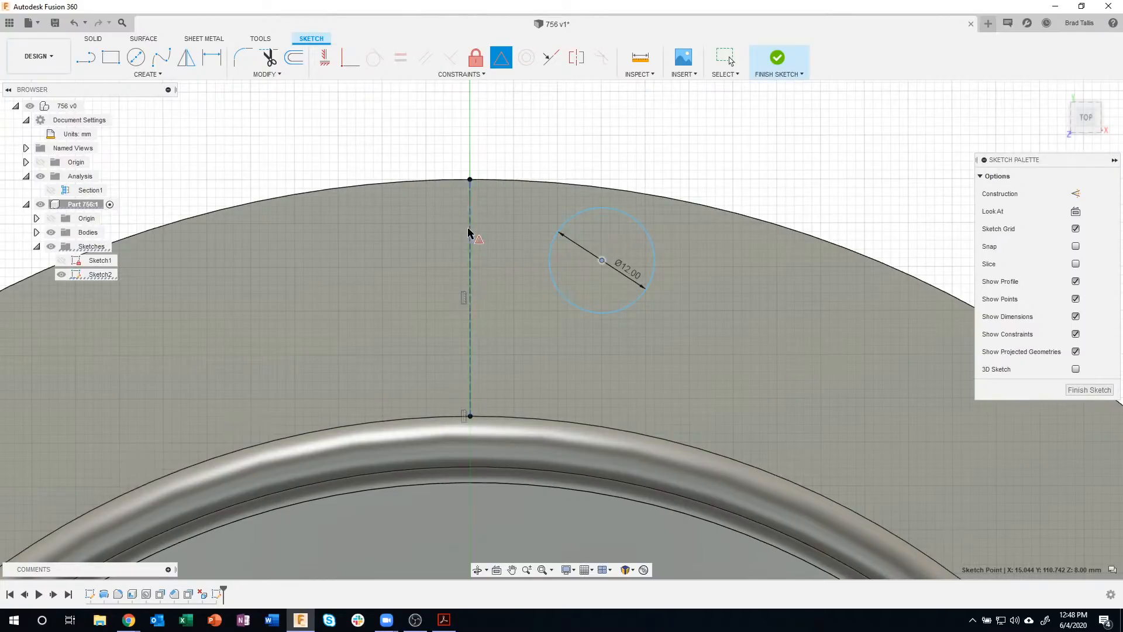
click(469, 225)
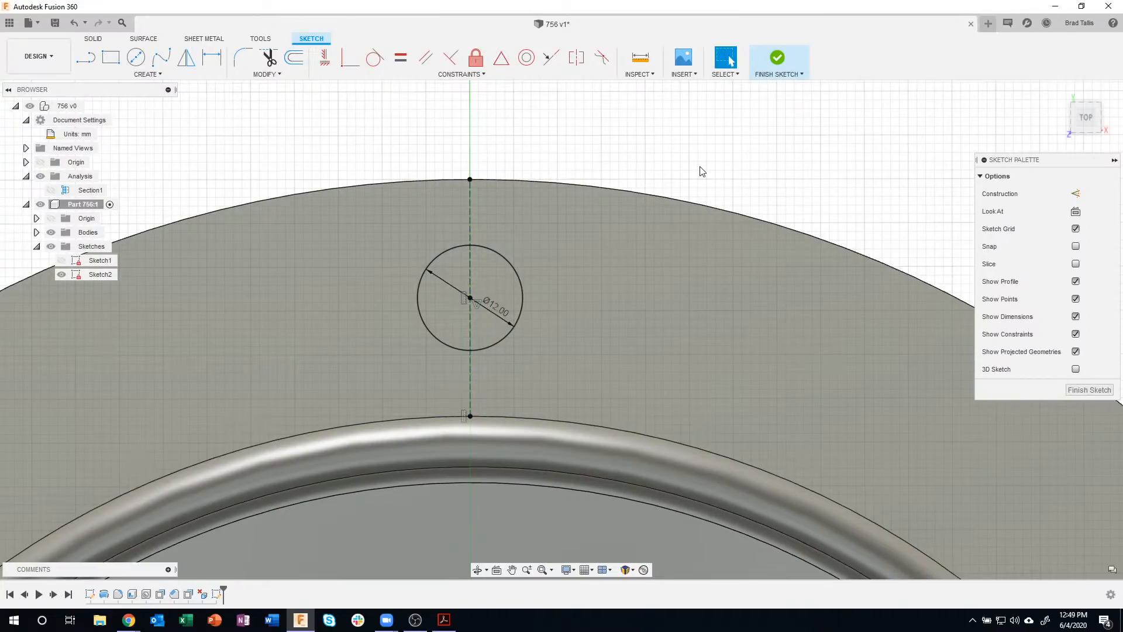
key(ctrl+z)
- Snap the 12 mm circle's centre to the midpoint of the construction line and finish the sketch
drag(602, 260, 471, 301)
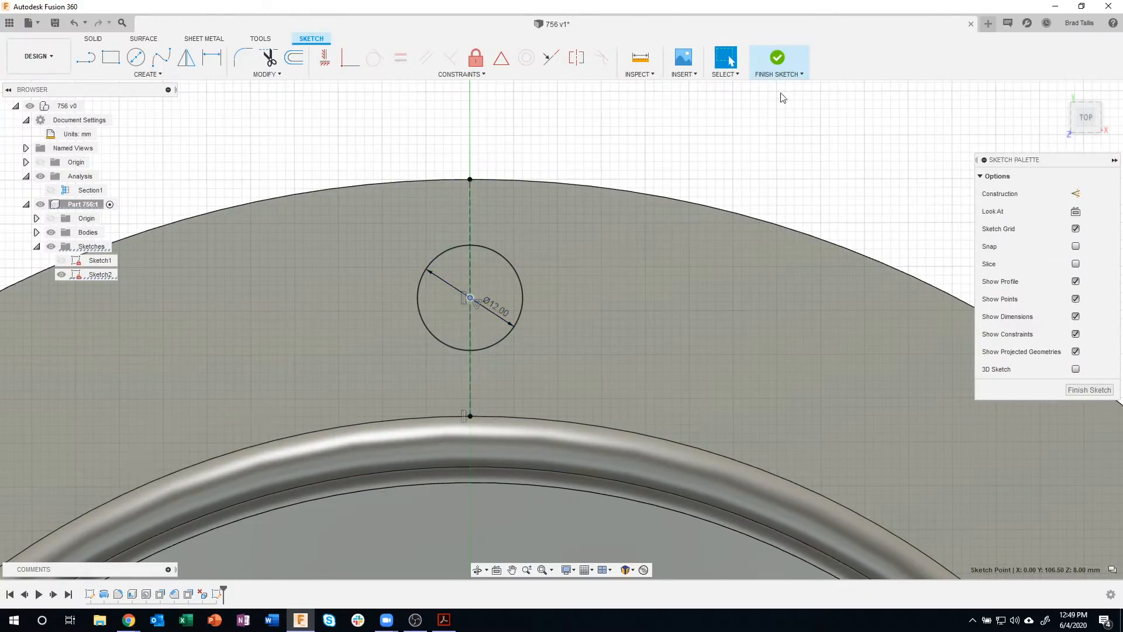
click(780, 66)
- Try cutting the 12 mm circle about 3.2 mm down into the flange with Extrude
scroll(790, 171, down, 4)
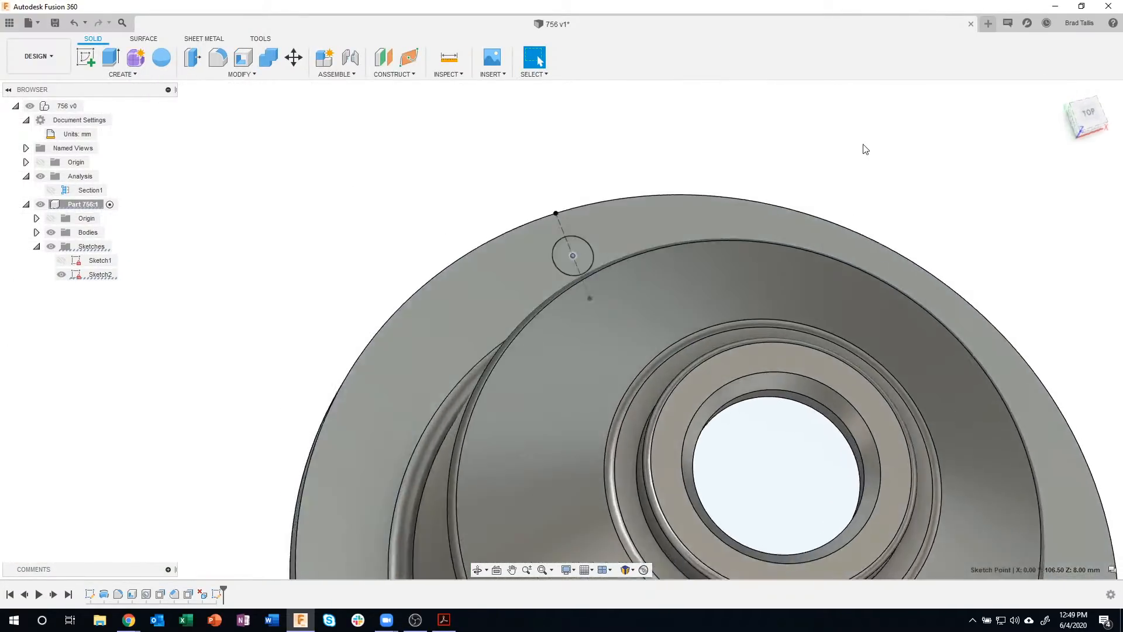
scroll(511, 293, up, 5)
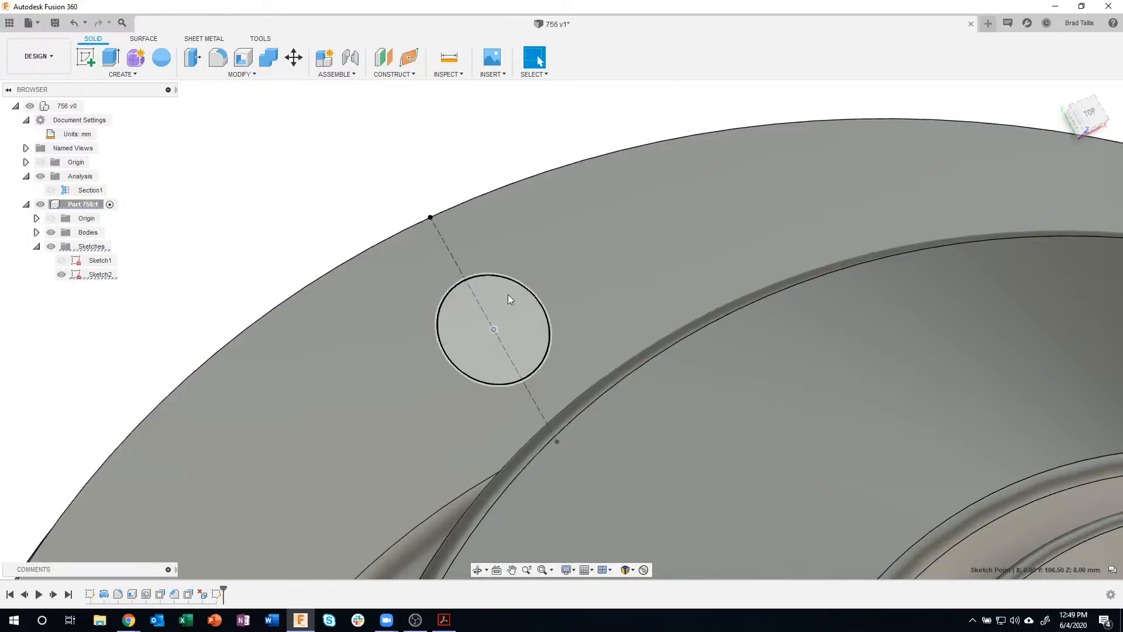
scroll(532, 196, down, 5)
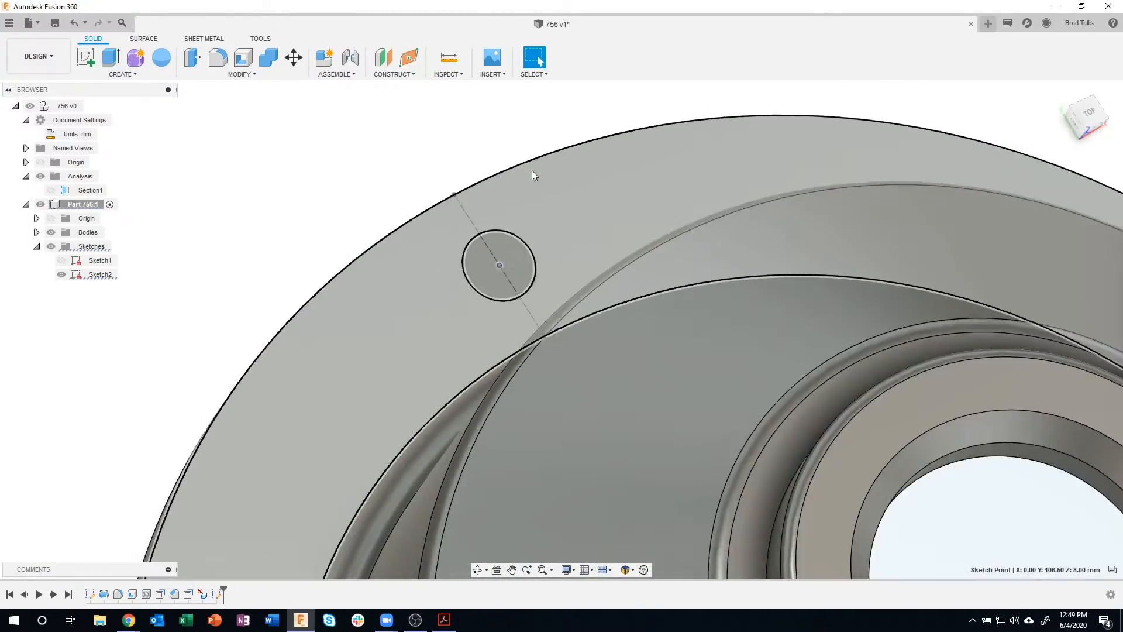
shift+middle_drag(532, 171, 518, 212)
right_click(519, 212)
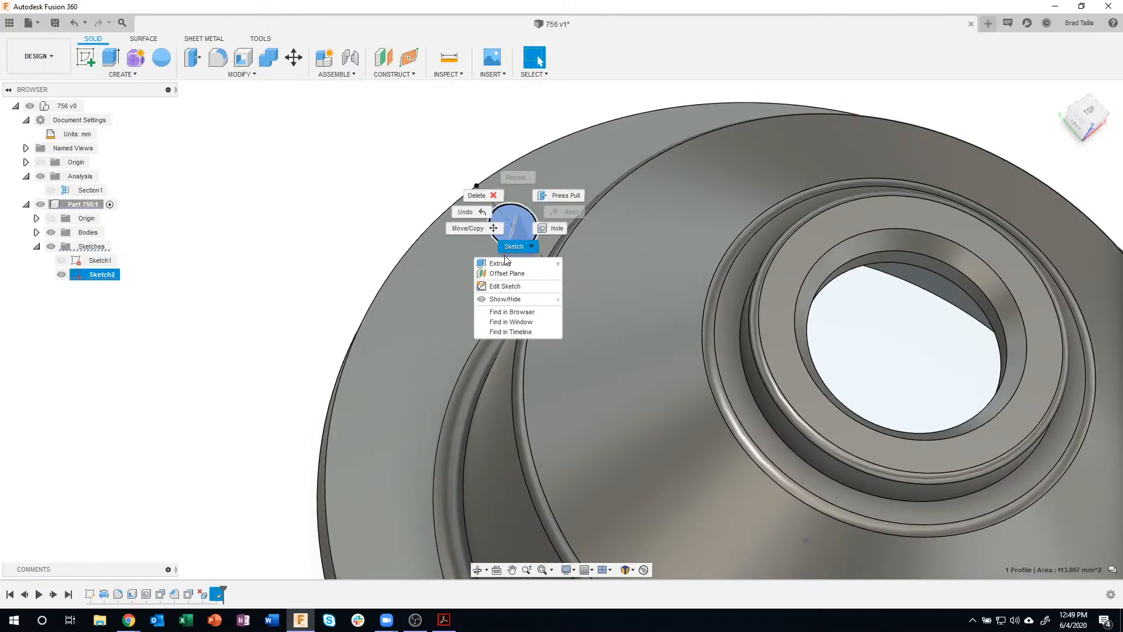
right_click(502, 206)
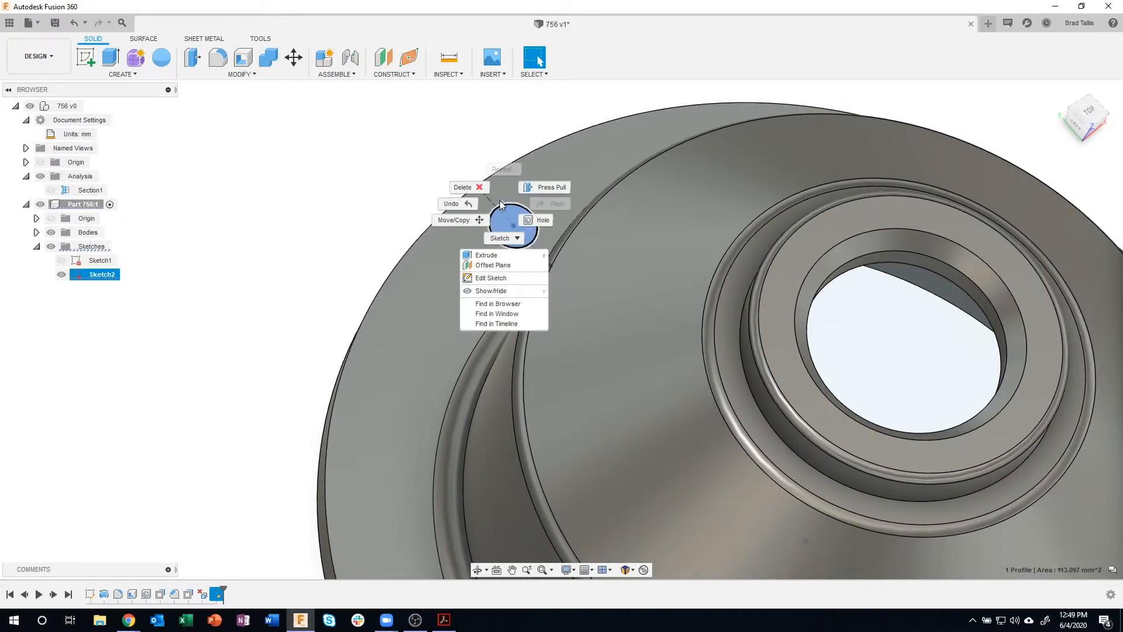
click(488, 255)
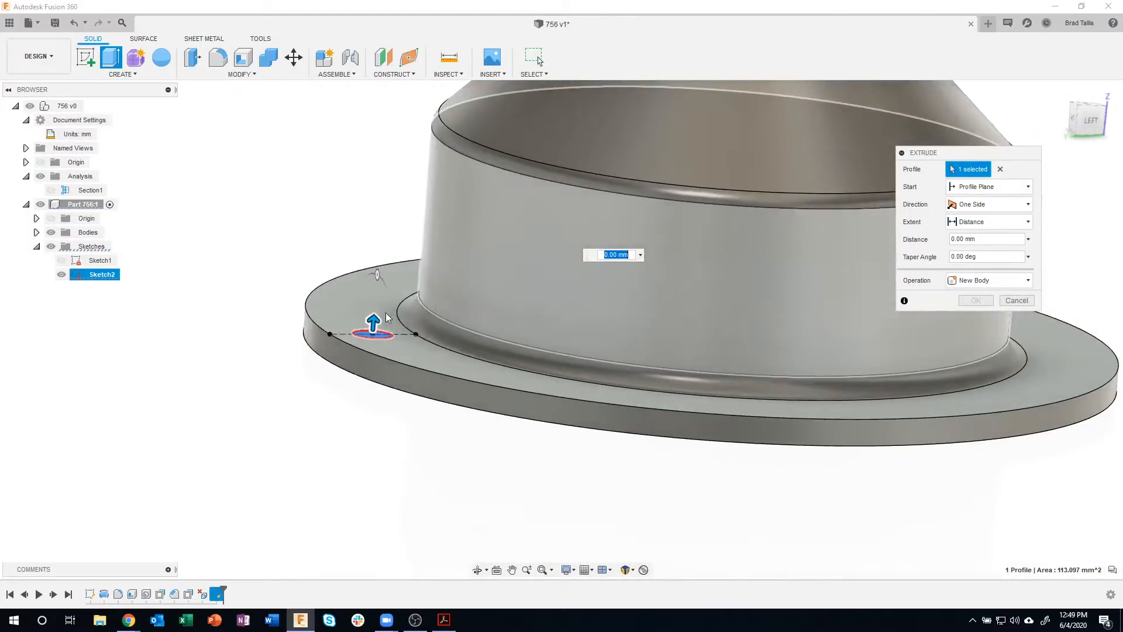
drag(382, 329, 379, 368)
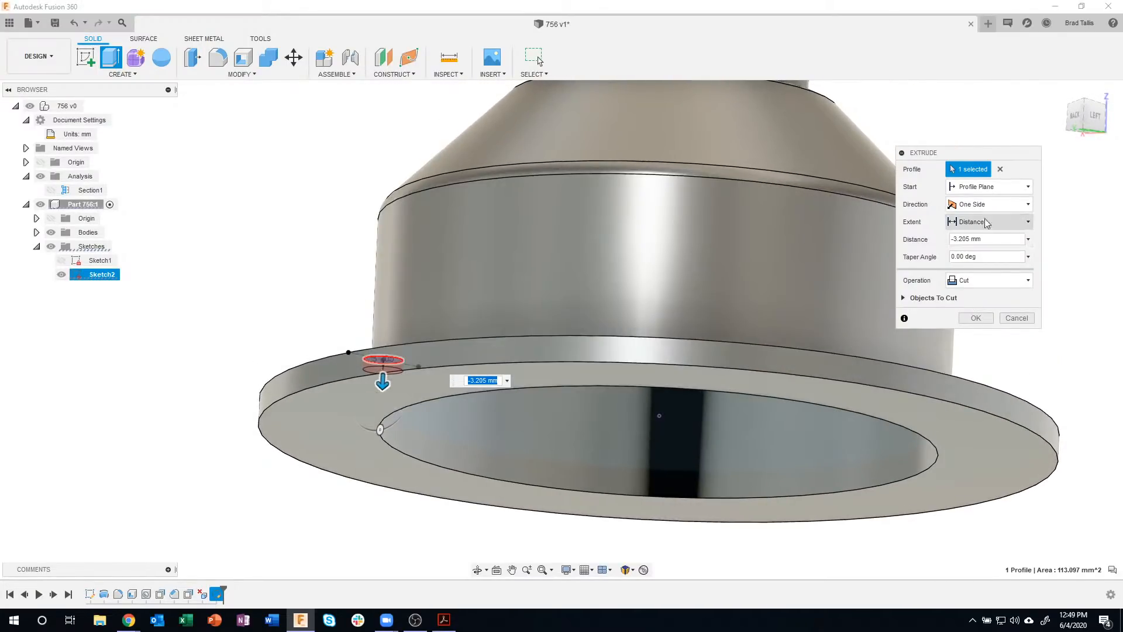
- Try ending the cut at the flange's underside with a To Object extent, switch the extent back to Distance, and cancel the extrusion
click(992, 222)
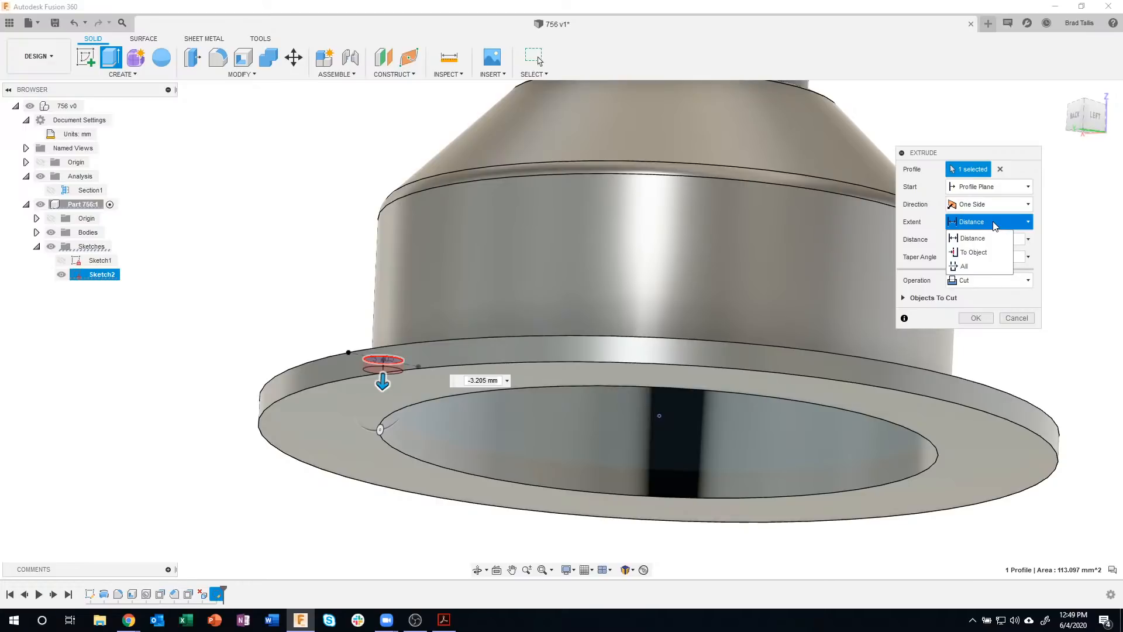
click(997, 224)
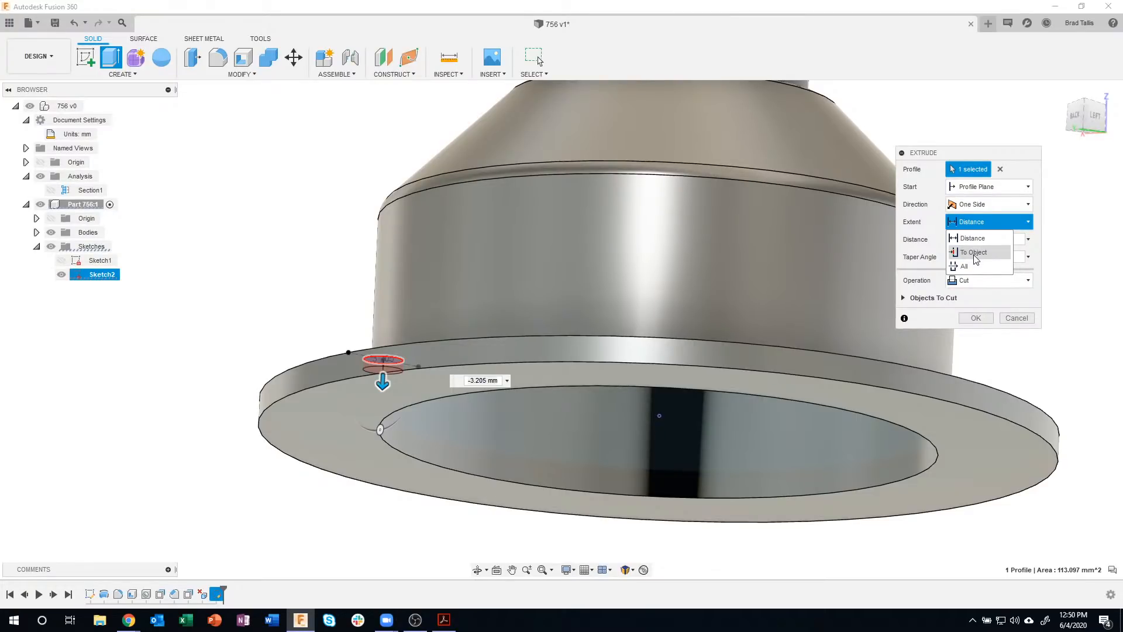
click(975, 255)
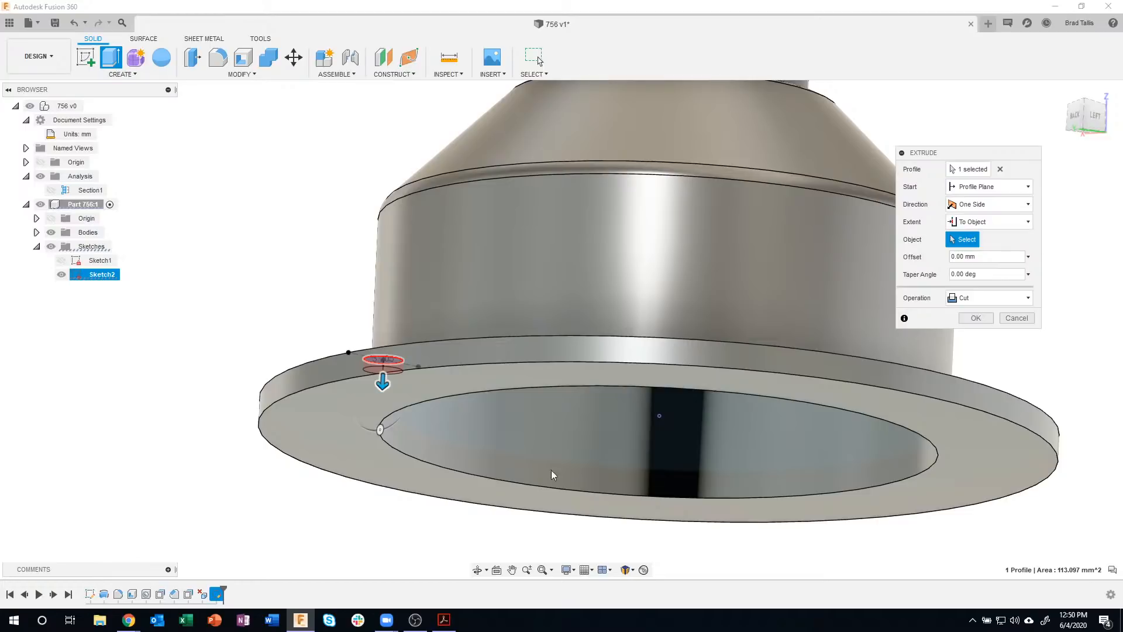
click(354, 416)
click(310, 434)
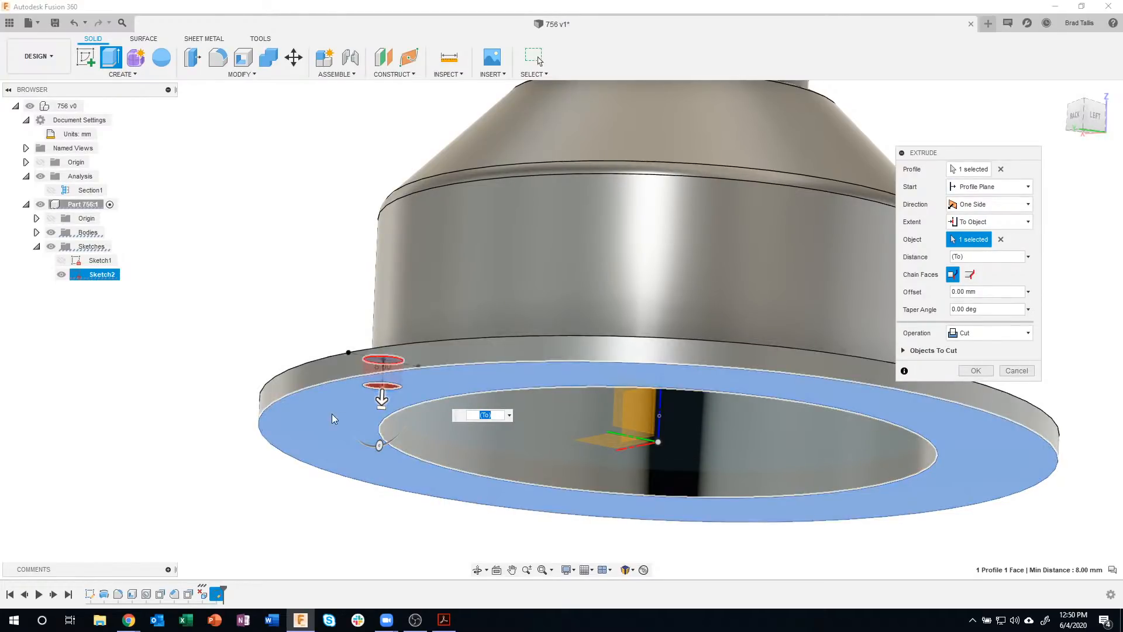
shift+middle_drag(310, 442, 297, 377)
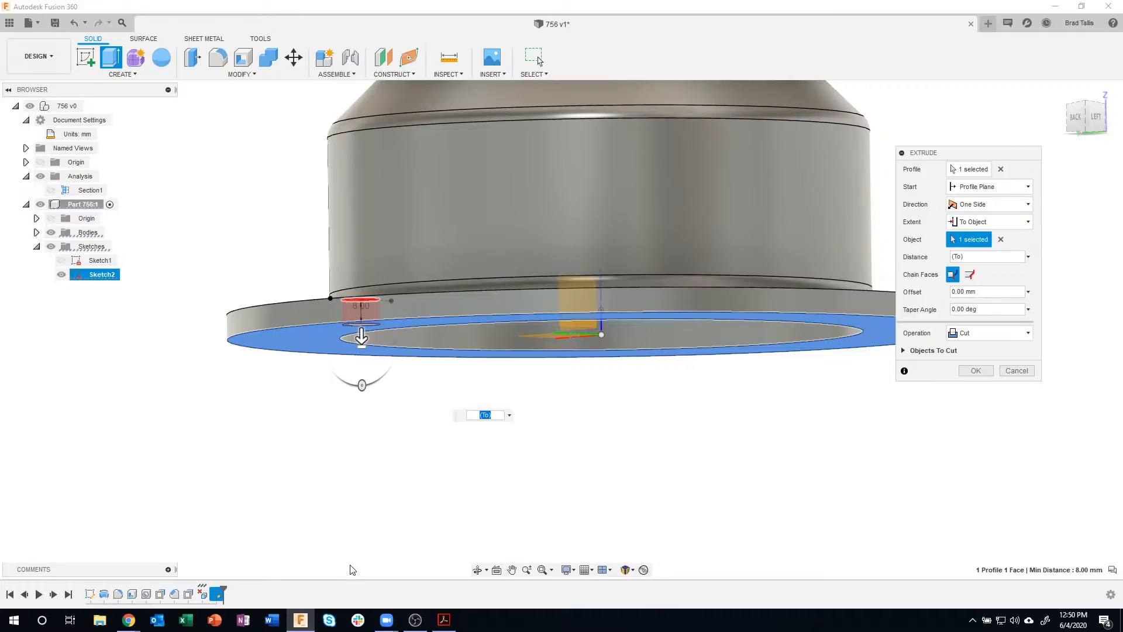
shift+middle_drag(356, 562, 356, 556)
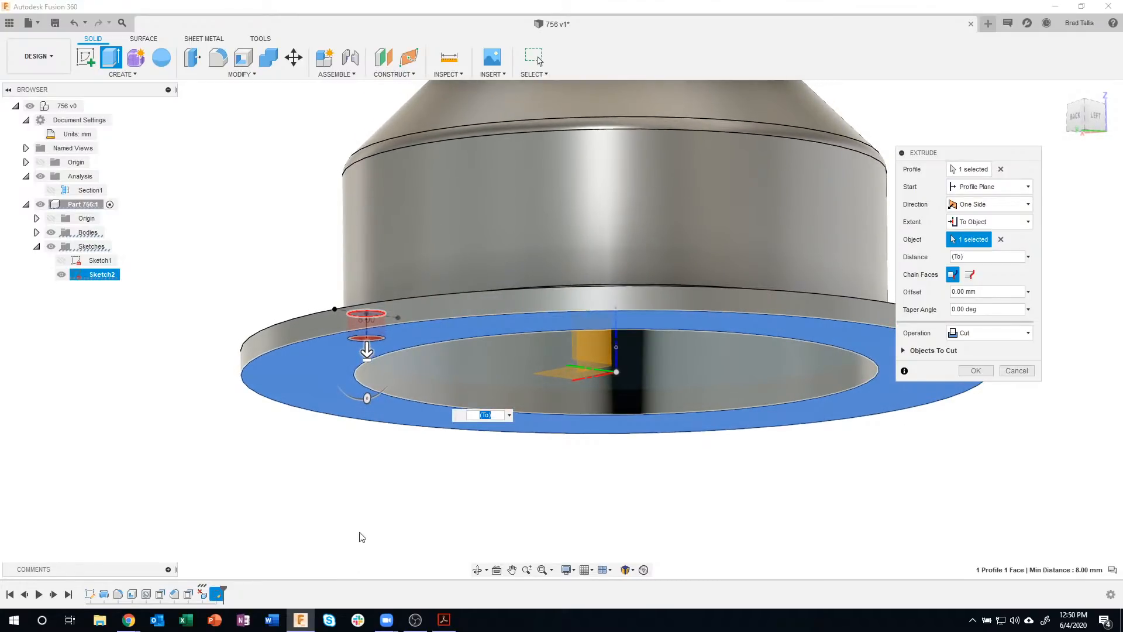
click(983, 222)
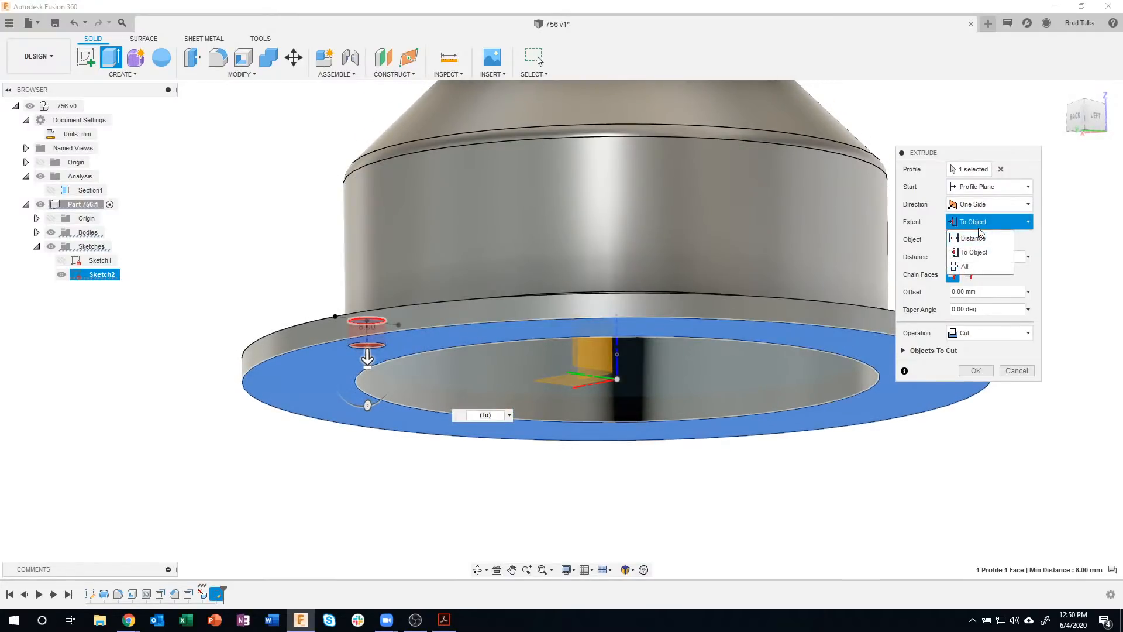
click(971, 238)
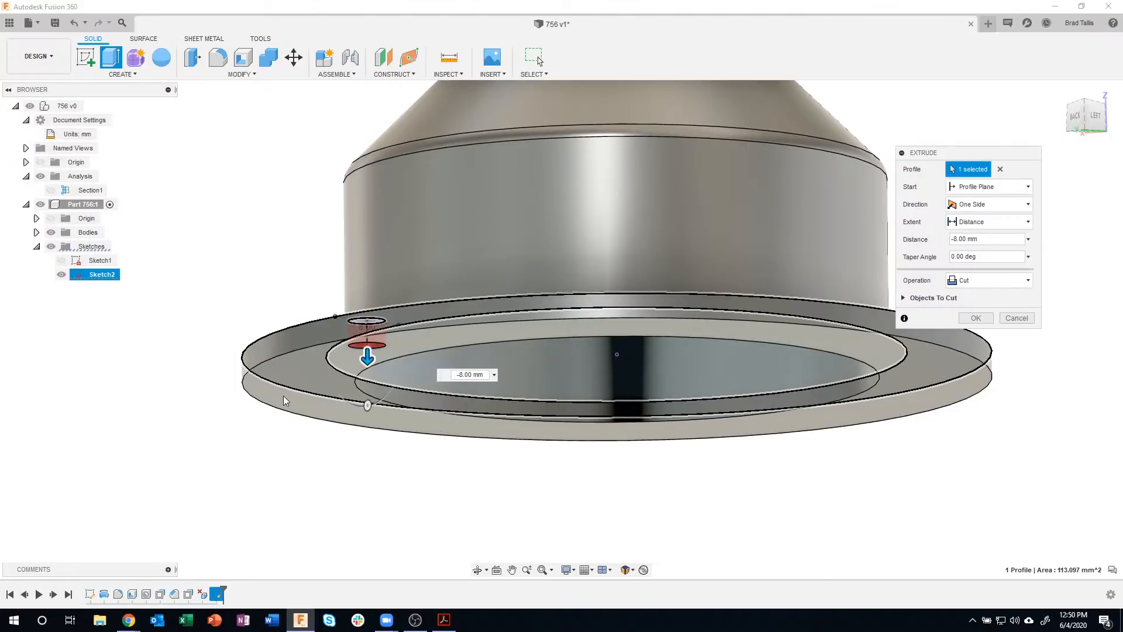
click(1017, 317)
- Extrude the 12 mm circle as a cut through the flange, using a To Object extent that ends at the flange's underside
shift+middle_drag(351, 234, 341, 326)
scroll(331, 261, up, 3)
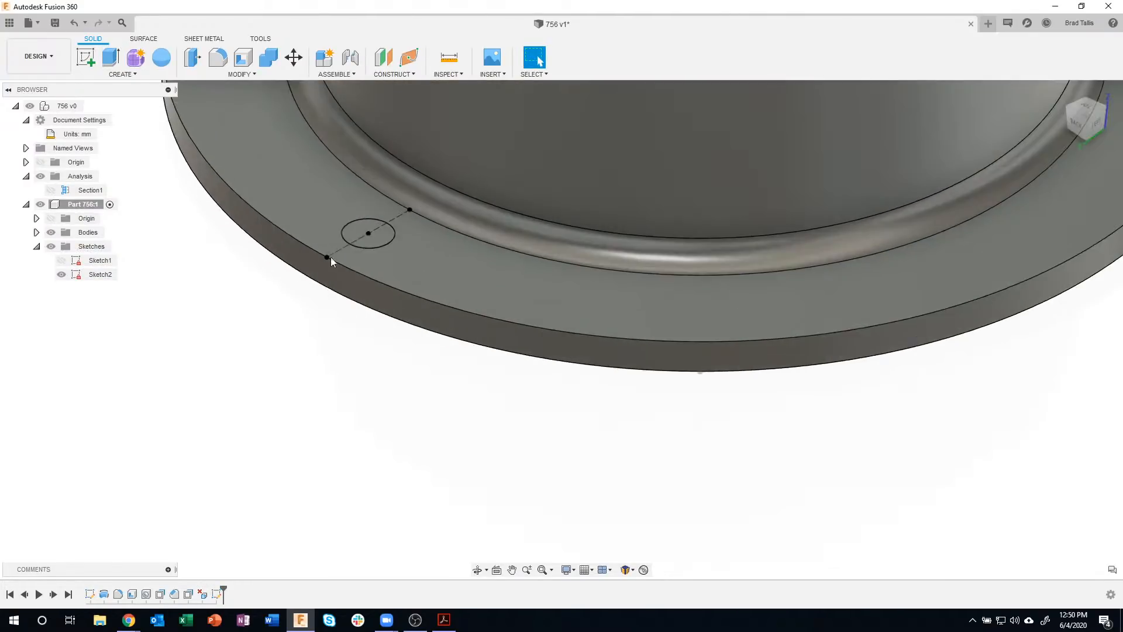
click(386, 239)
right_click(388, 247)
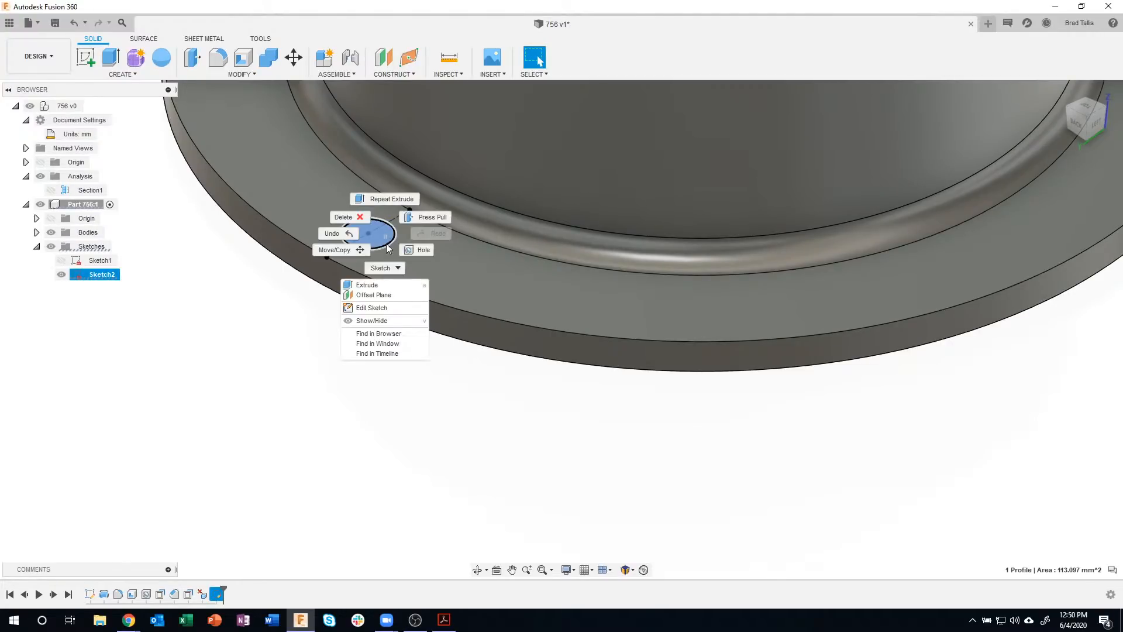
click(366, 285)
shift+middle_drag(389, 366, 313, 434)
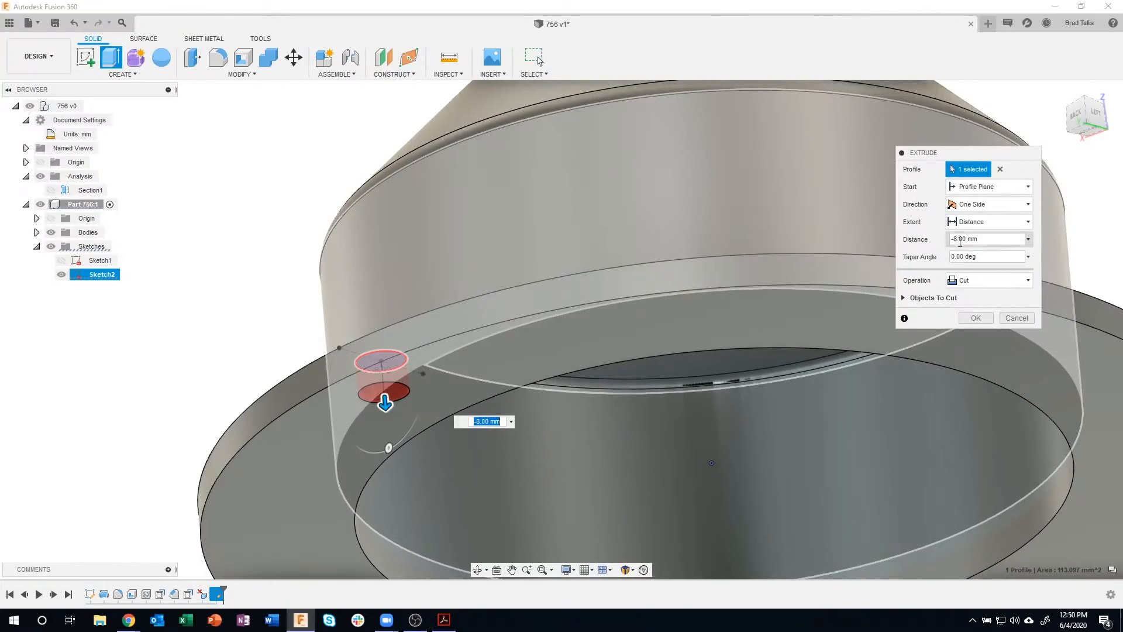
scroll(945, 244, down, 3)
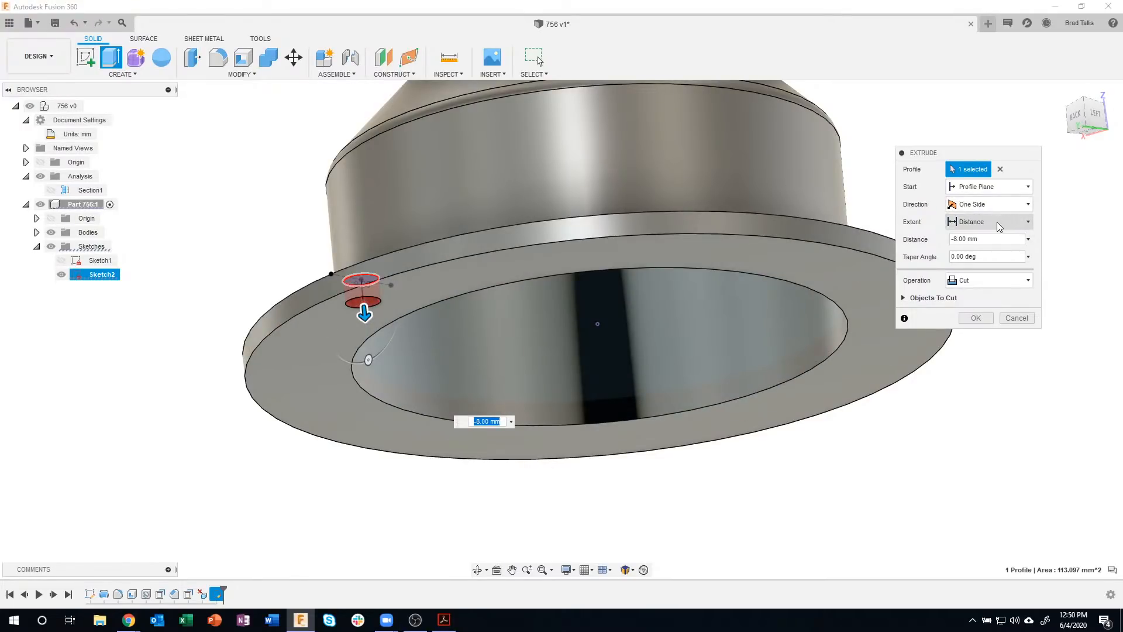
click(999, 226)
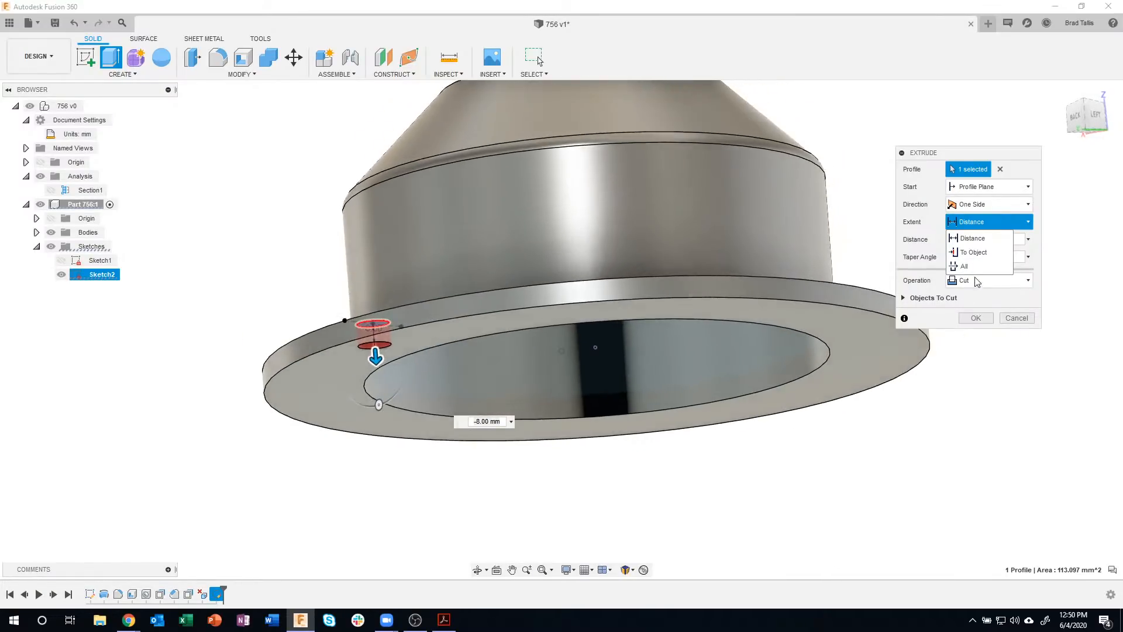
click(980, 254)
click(874, 364)
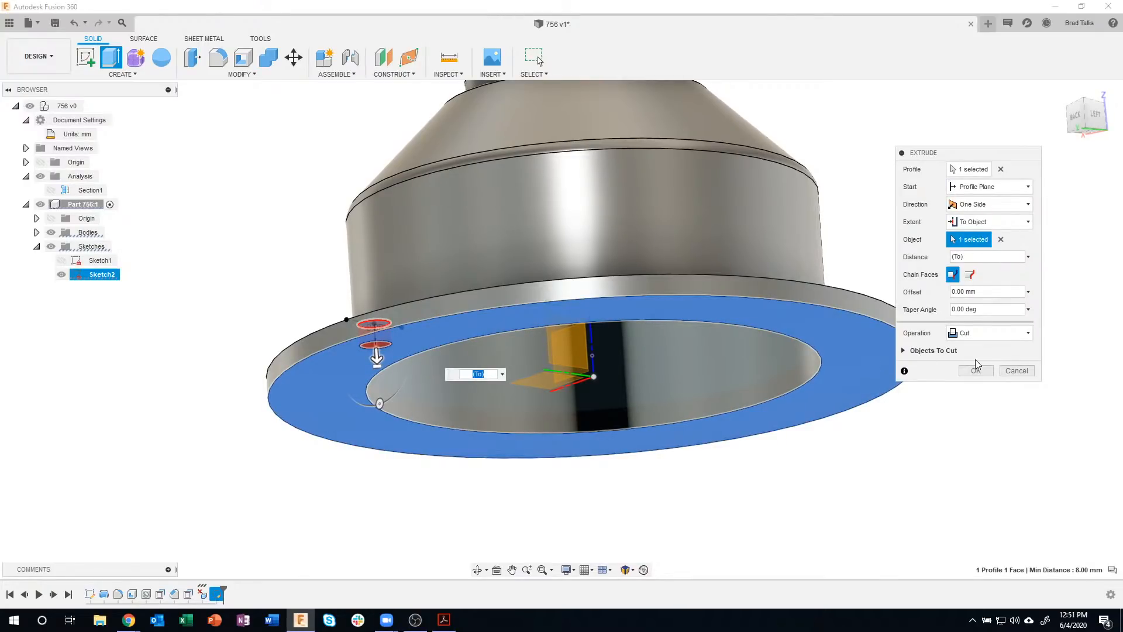
click(975, 371)
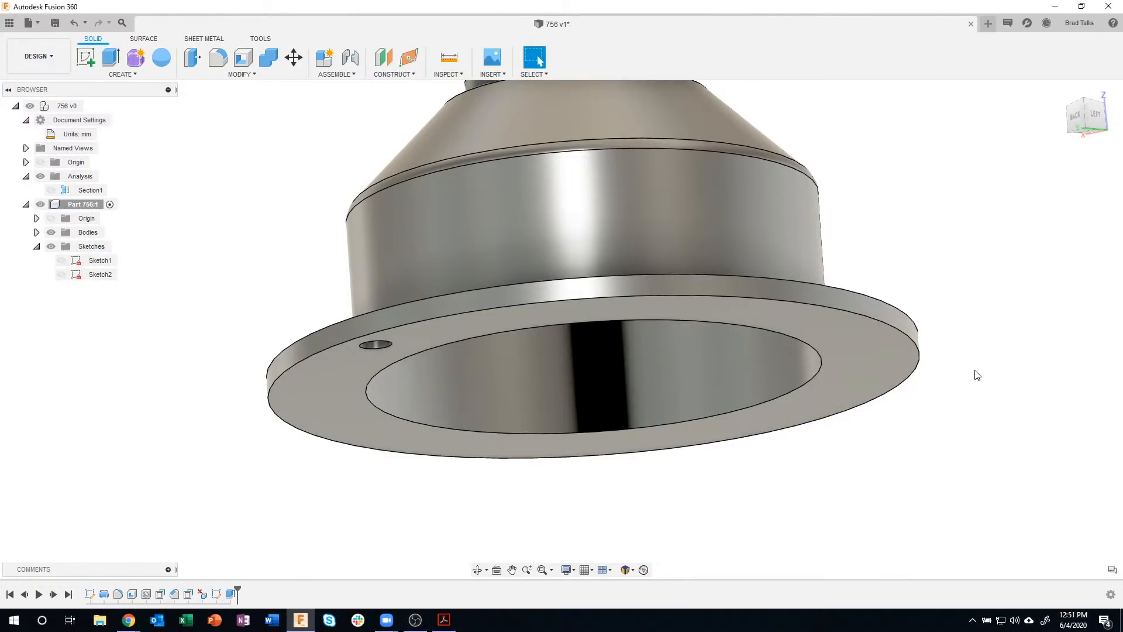
- Roll the timeline back to before the hole's cut extrusion and show Sketch2 with the 12 mm circle
shift+middle_drag(977, 375, 435, 301)
scroll(434, 302, up, 2)
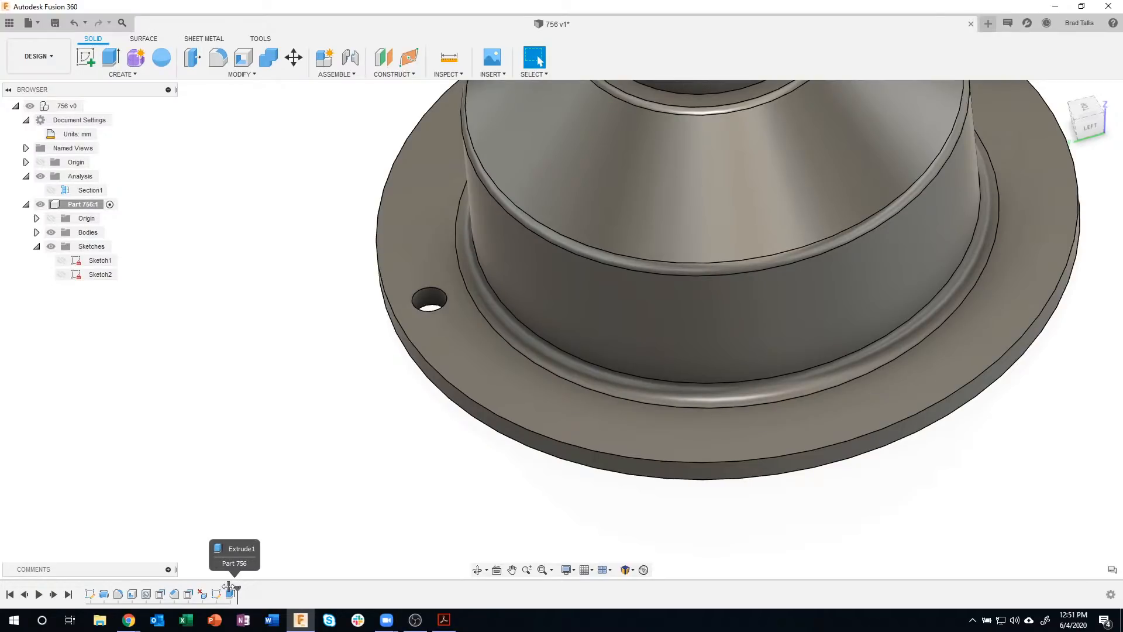
drag(234, 588, 223, 589)
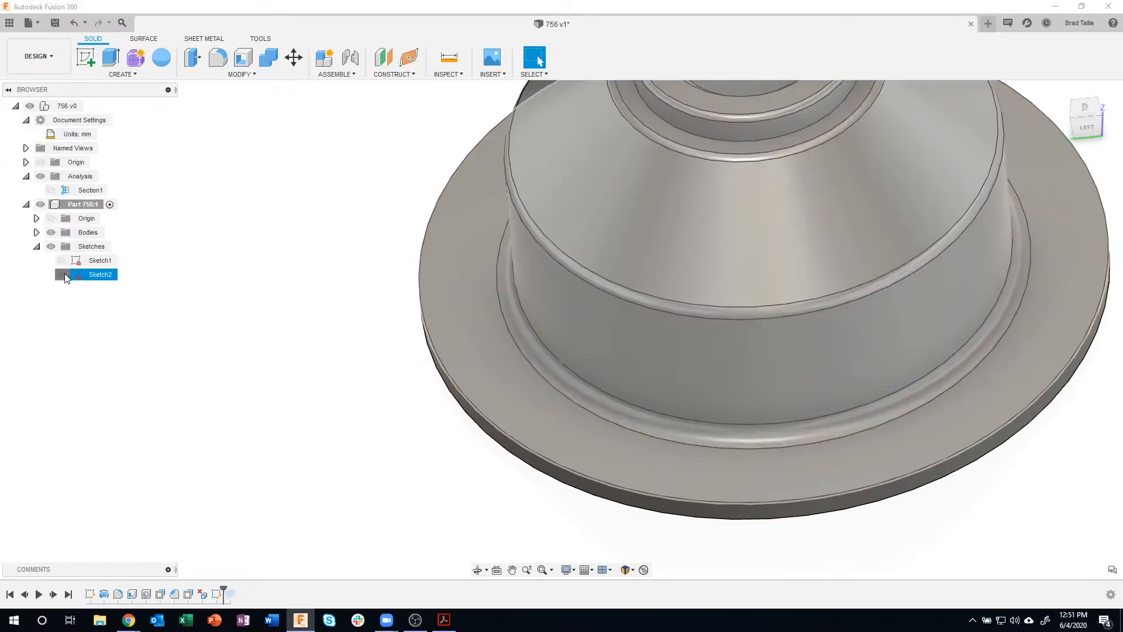
click(61, 274)
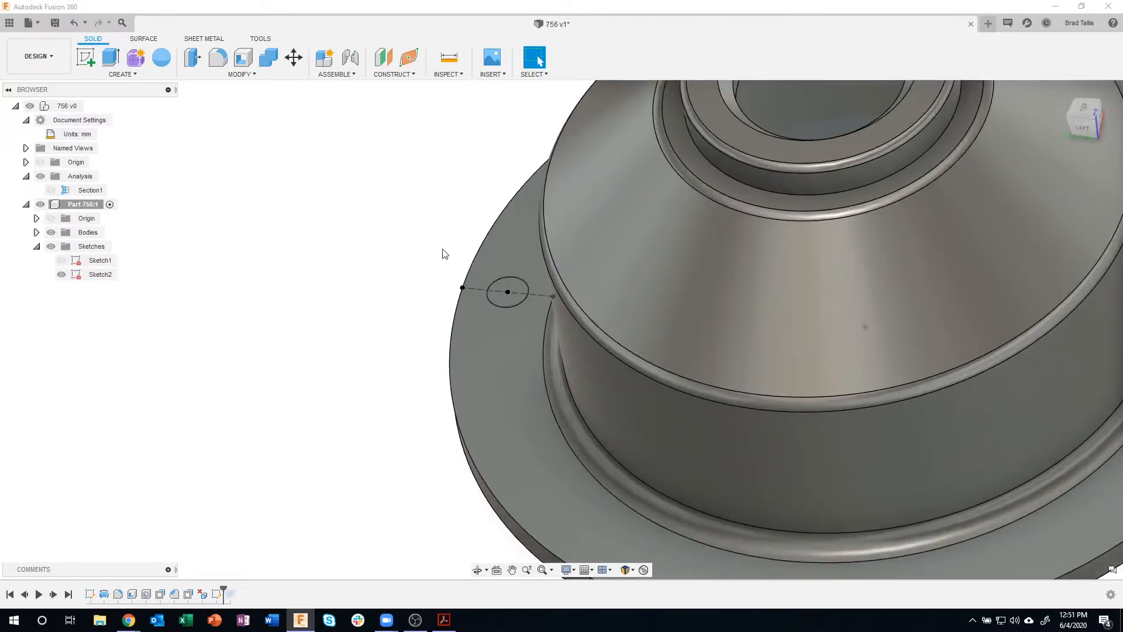
scroll(444, 254, up, 3)
shift+middle_drag(447, 307, 421, 309)
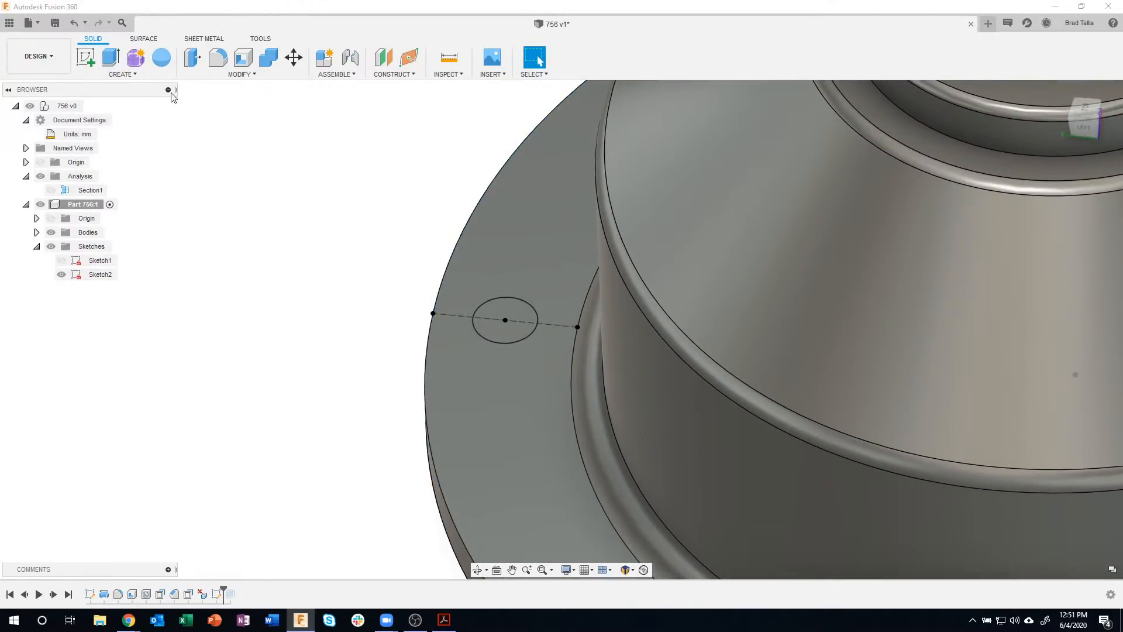
- Try making a 12 mm hole at the centre point of Sketch2's circle with the depth set to All
click(122, 74)
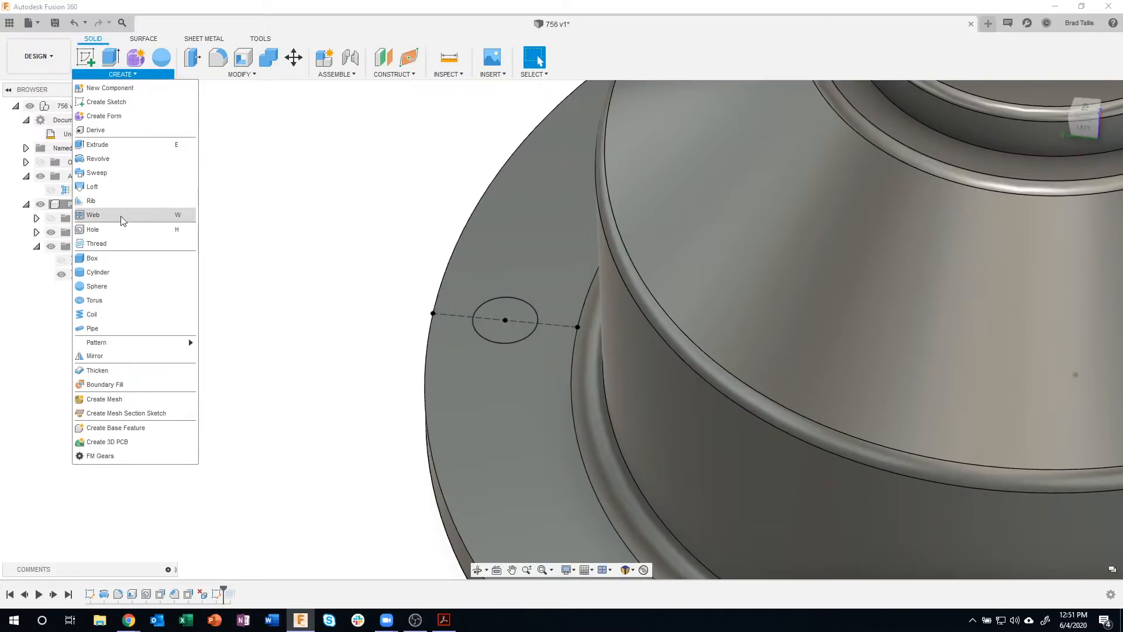
key(h)
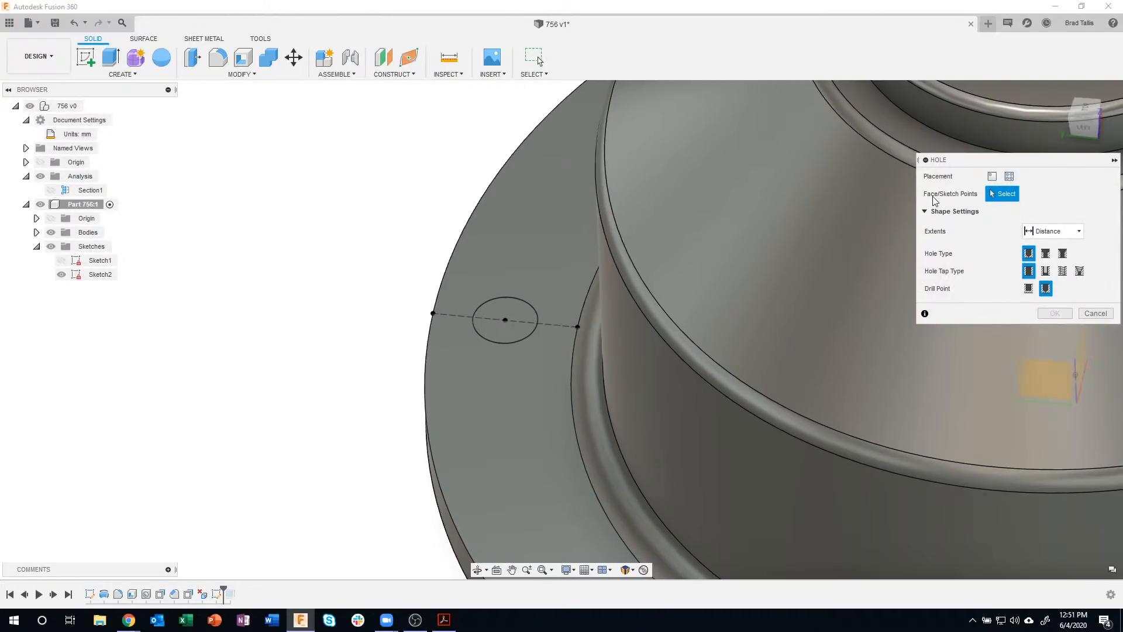
click(506, 321)
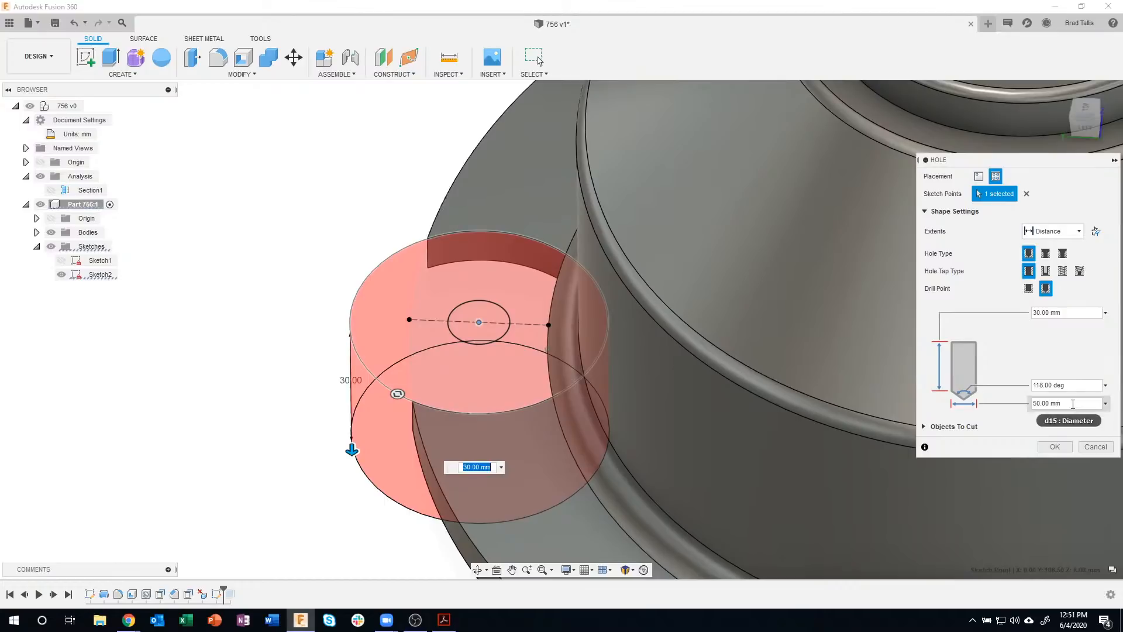
click(1044, 403)
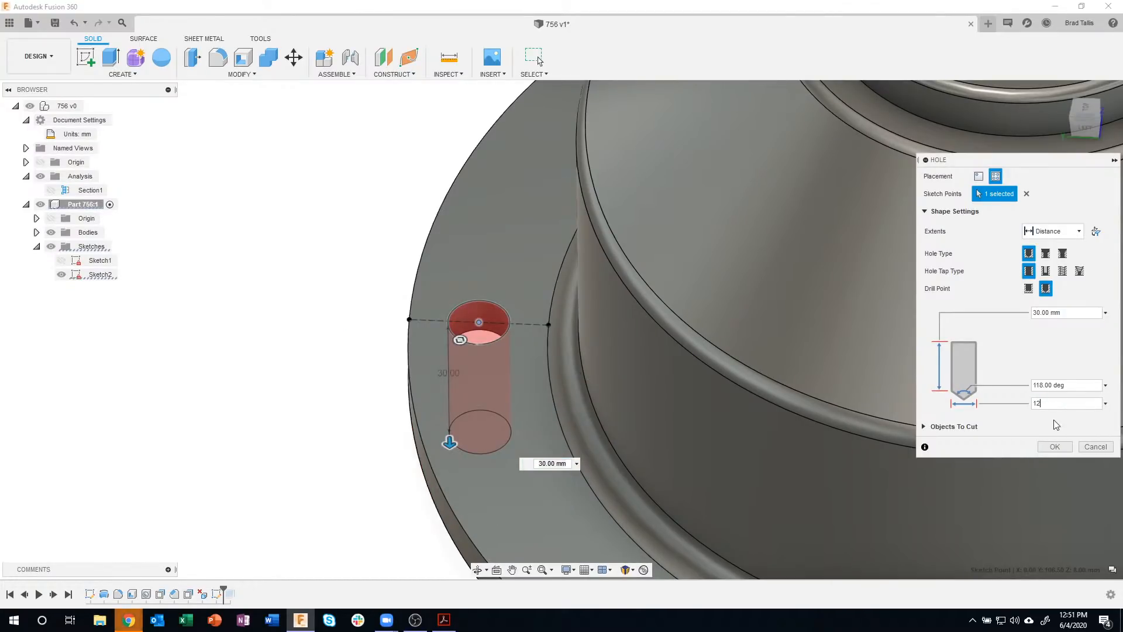
shift+middle_drag(889, 349, 1072, 314)
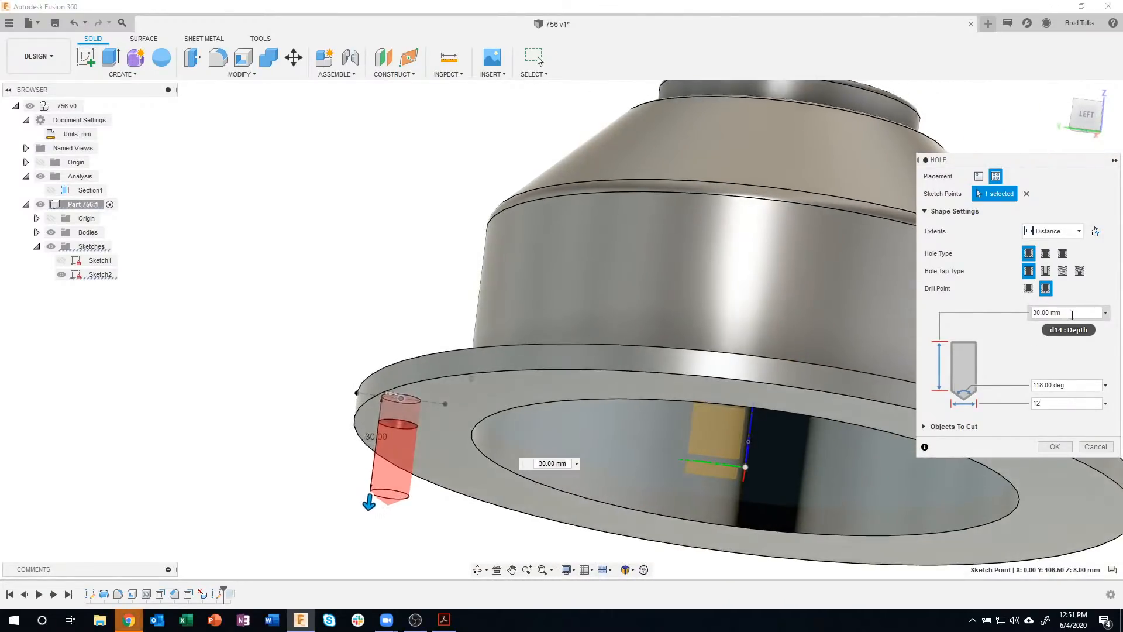
click(1105, 315)
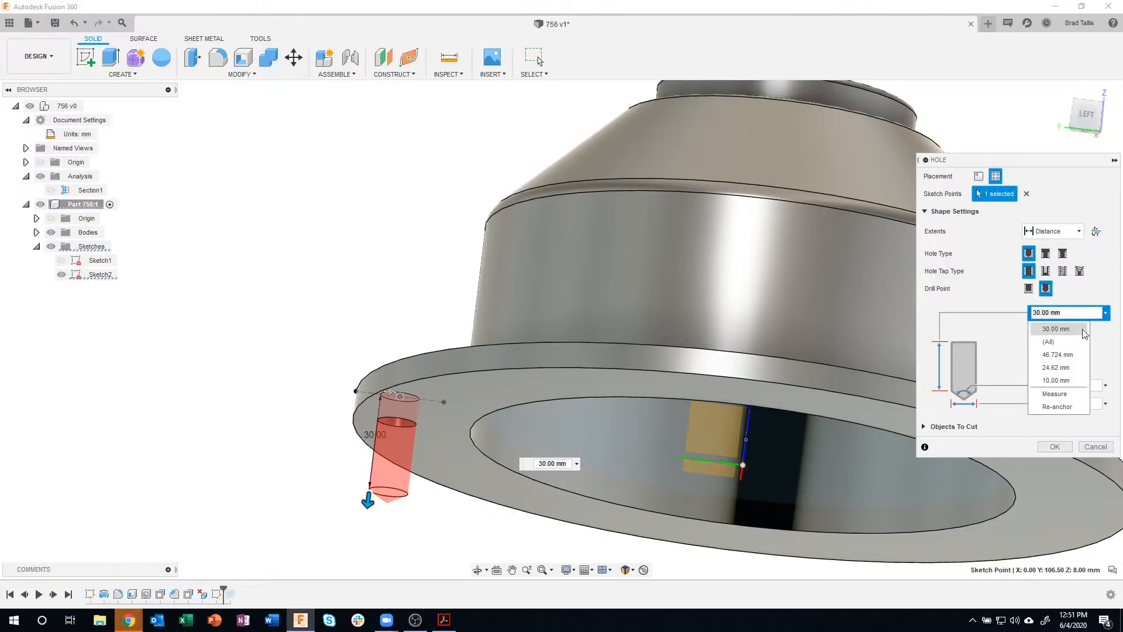
click(1058, 341)
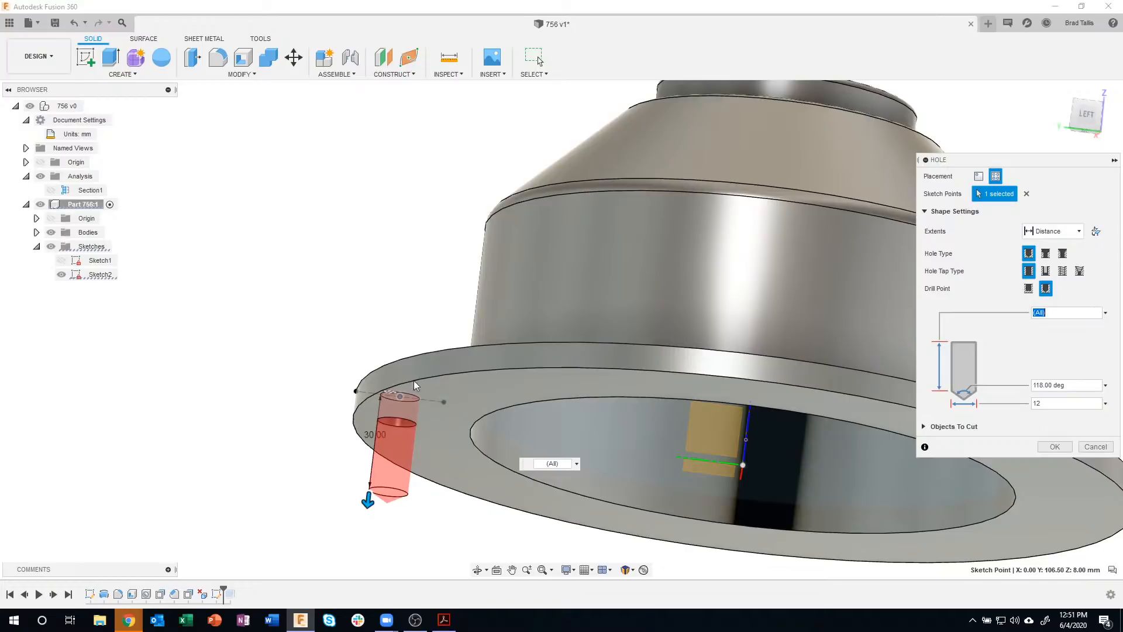
shift+middle_drag(413, 380, 912, 449)
click(1056, 447)
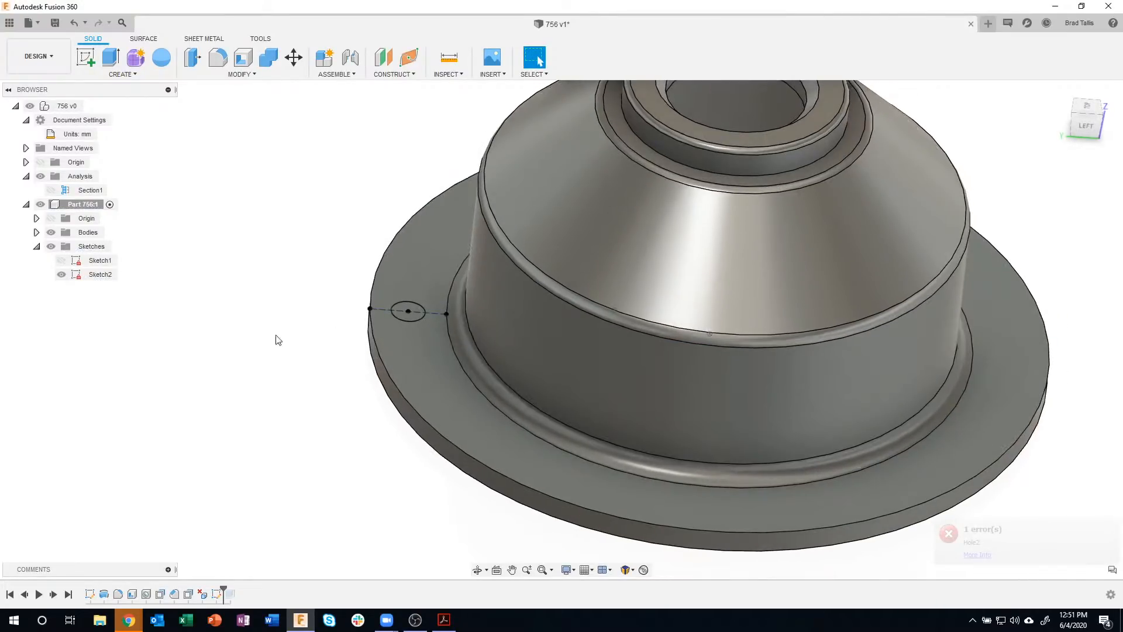
- Create a simple 12 mm diameter hole, 30 mm deep, at the centre point of Sketch2's circle on the flange
scroll(322, 313, up, 2)
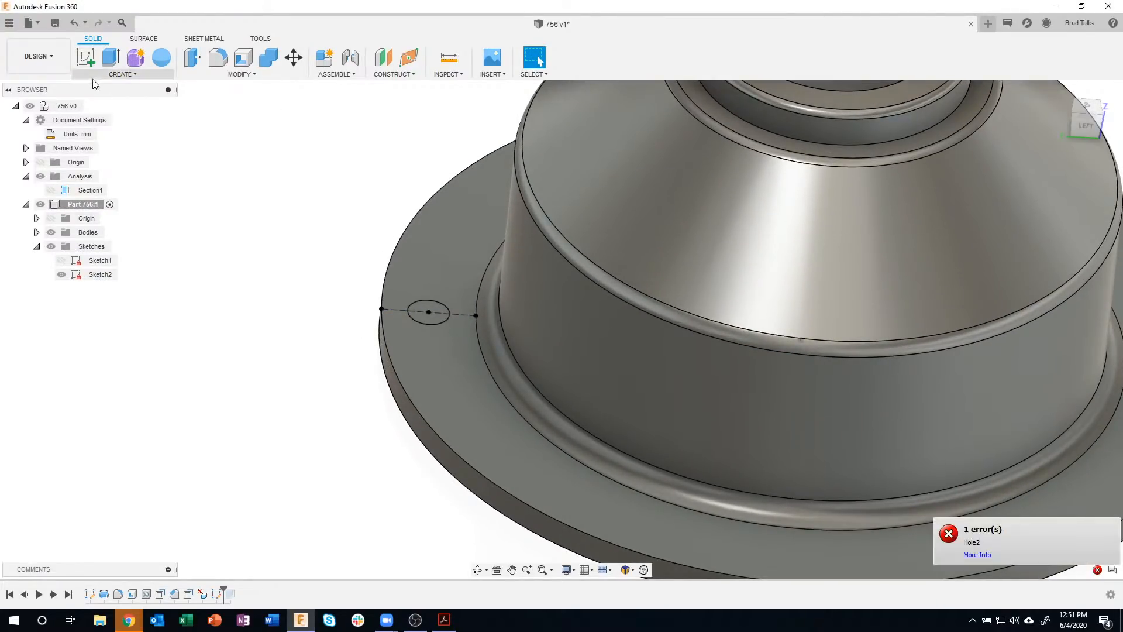
click(122, 74)
click(125, 230)
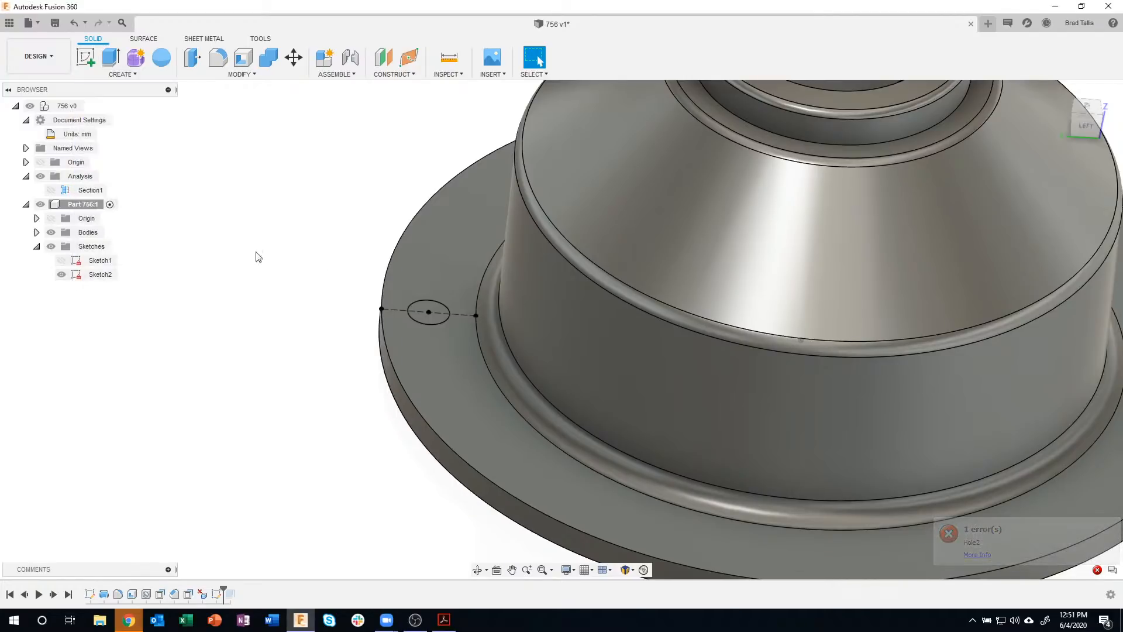
scroll(431, 303, up, 3)
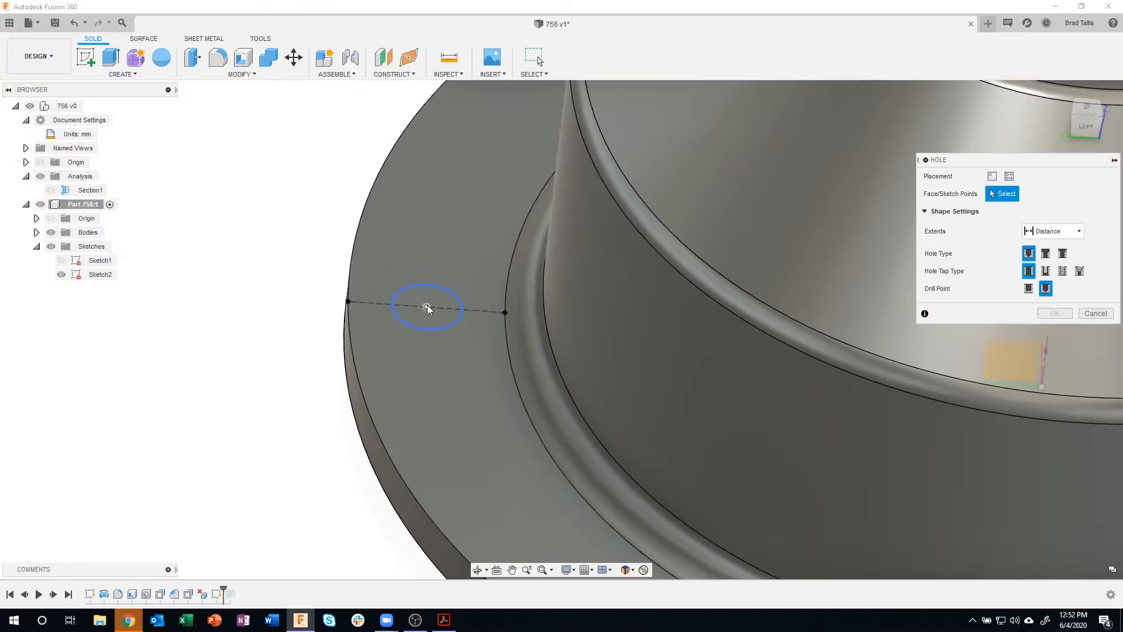
click(426, 306)
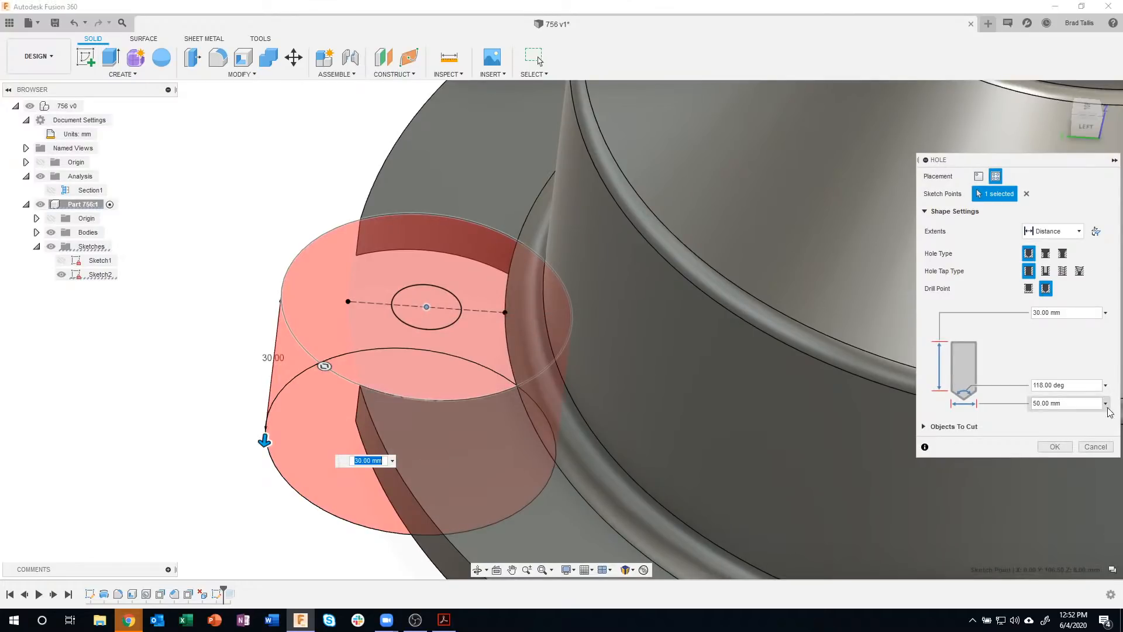
click(1056, 403)
text(12)
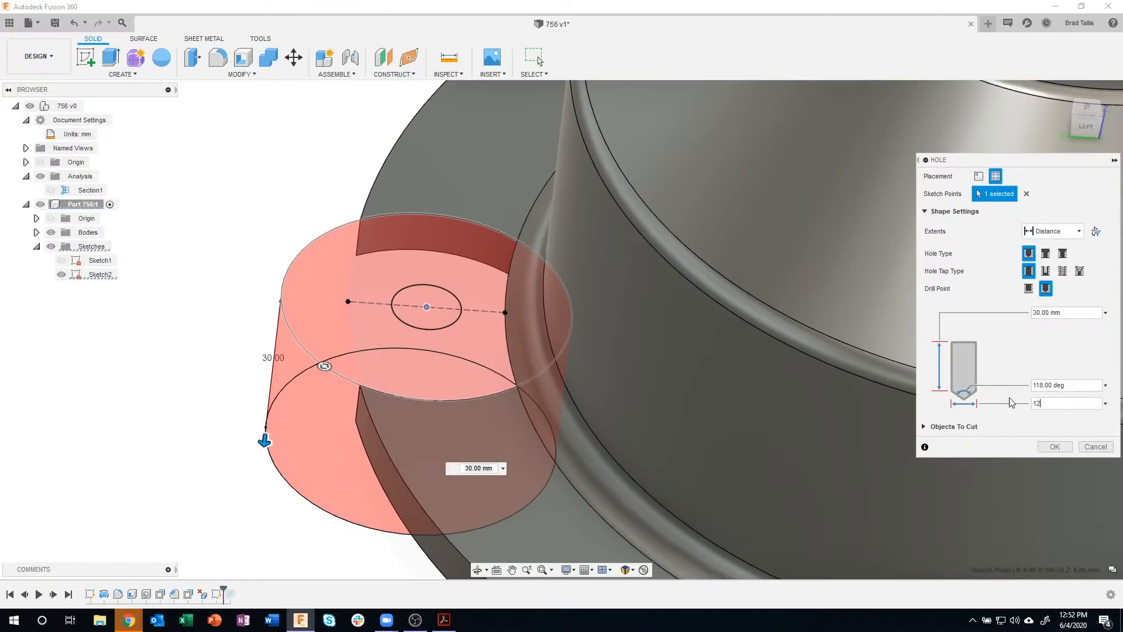
click(1053, 447)
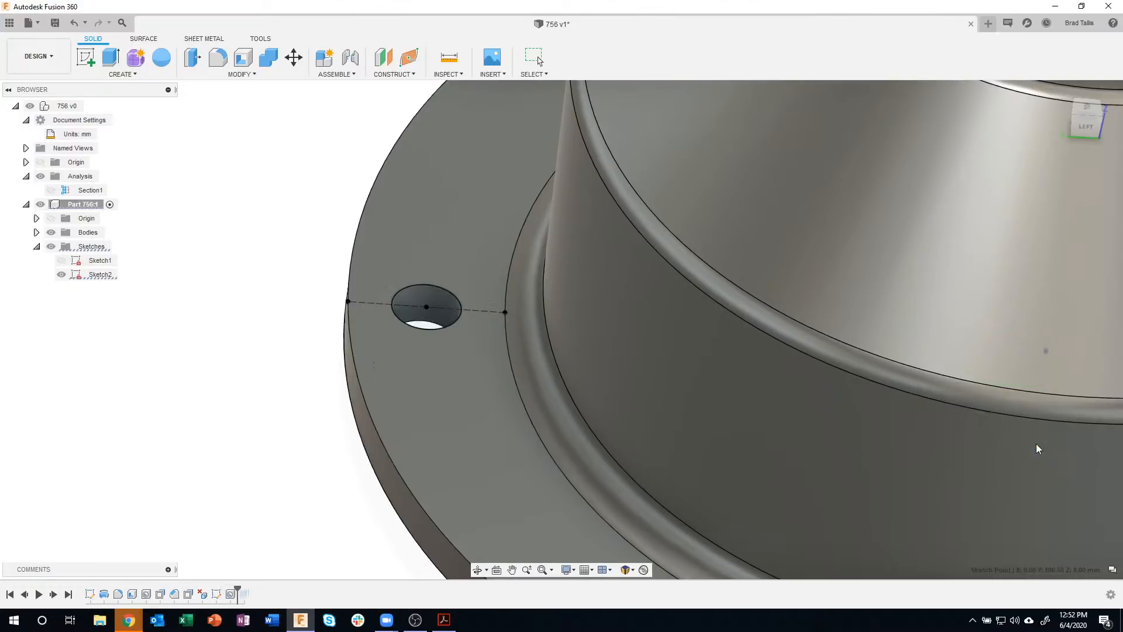
- Hide Sketch2, and open the sketch to review the hole's circle and construction line before finishing it
click(62, 275)
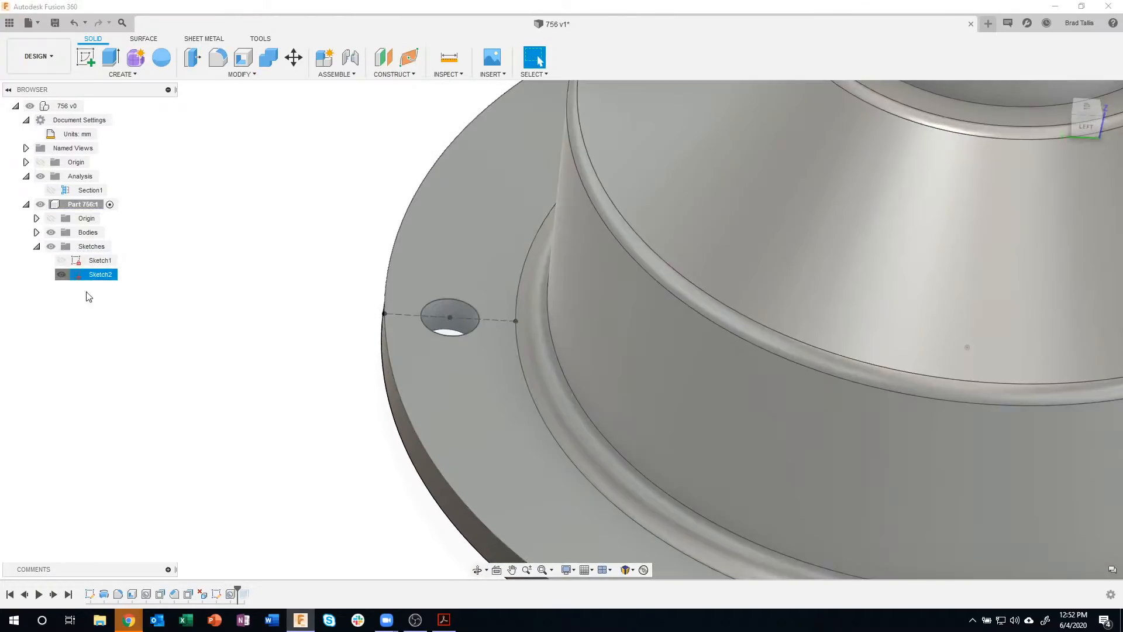
scroll(234, 351, down, 5)
scroll(400, 296, down, 1)
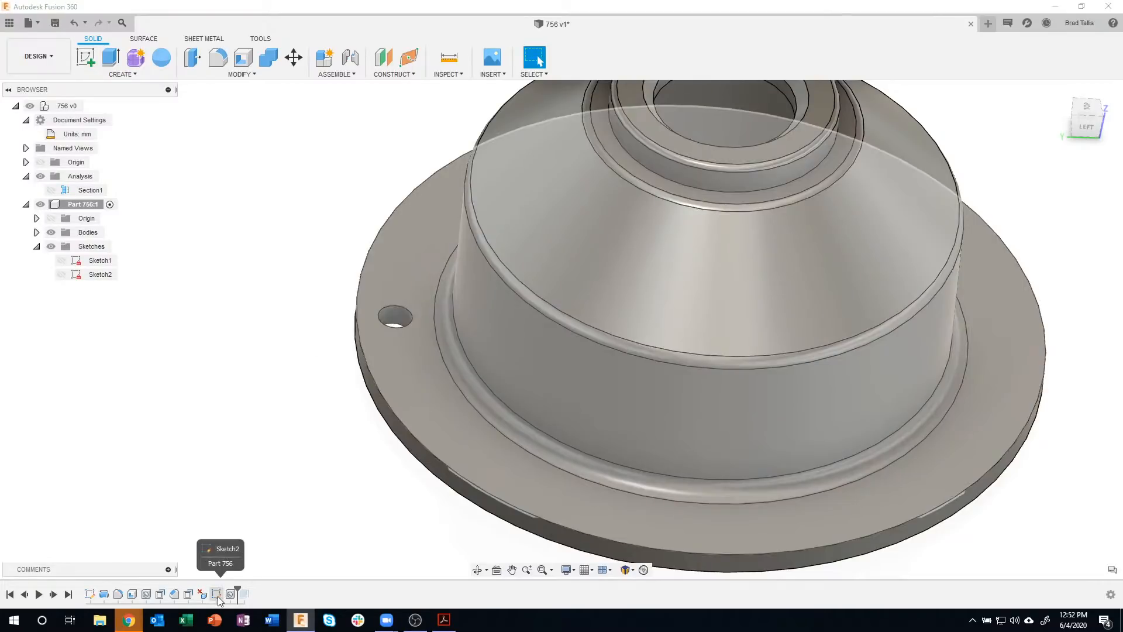
double_click(218, 596)
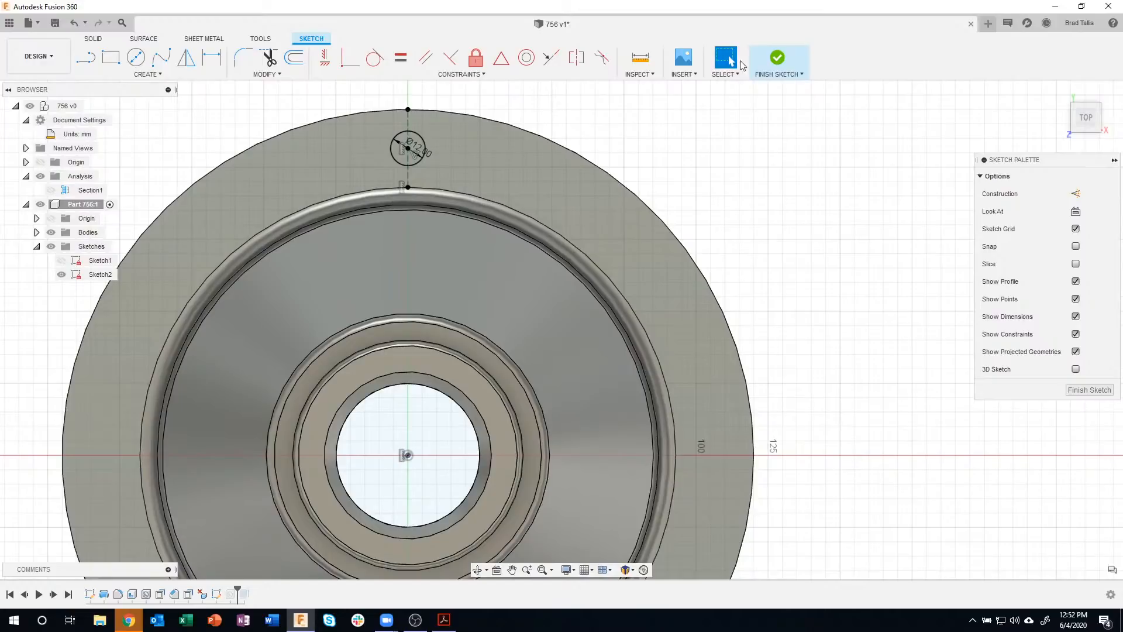
click(776, 59)
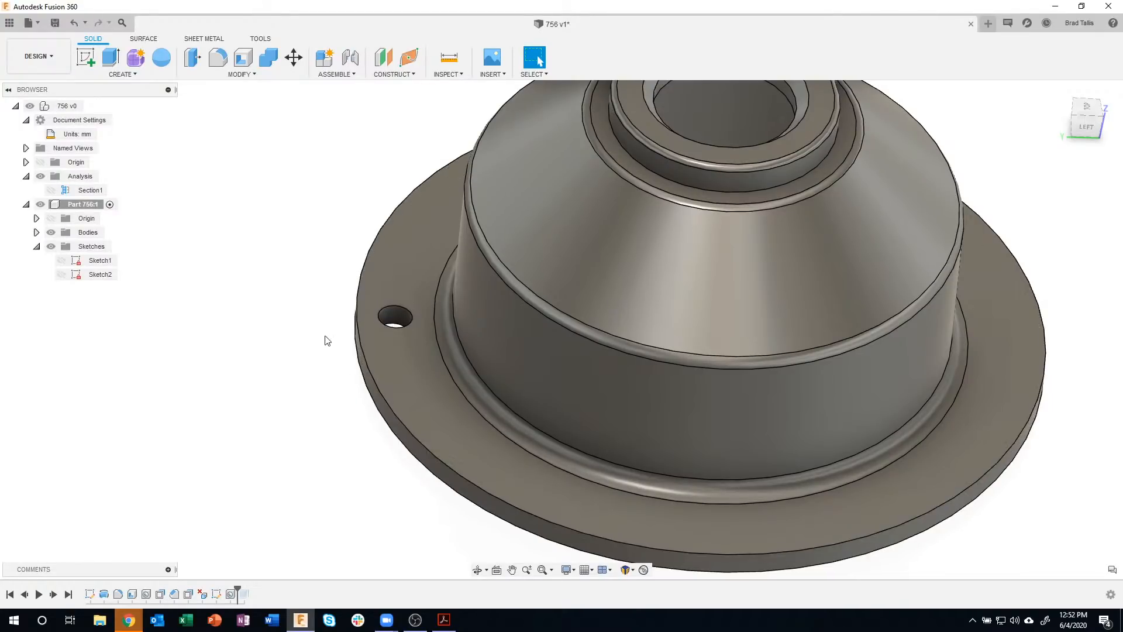
- Change the flange hole's type to Countersink
double_click(231, 594)
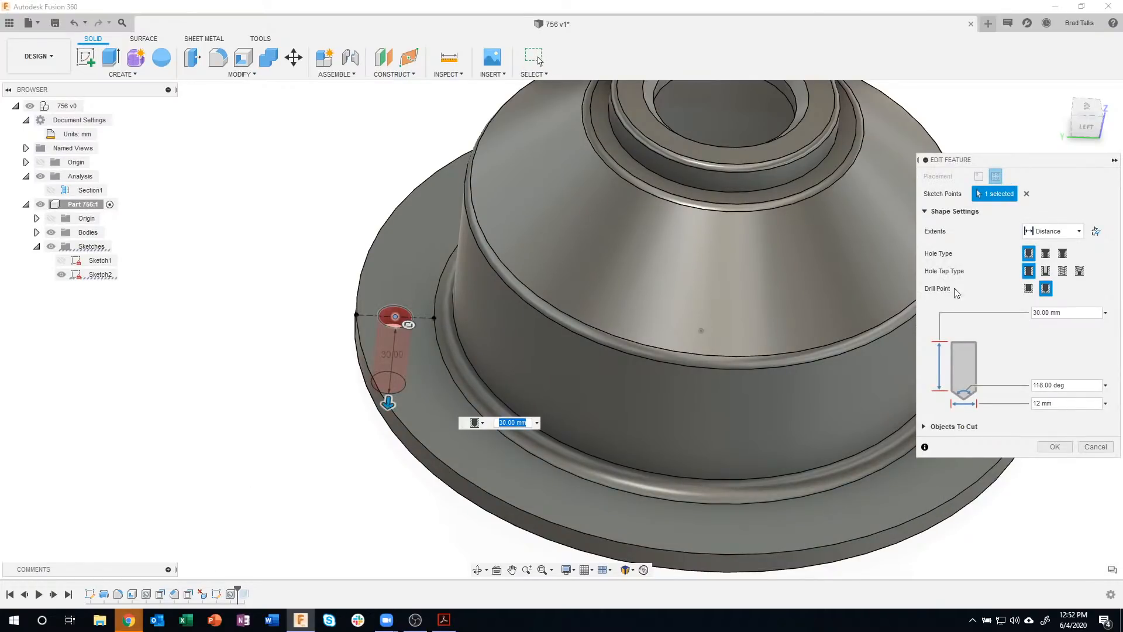
click(1063, 253)
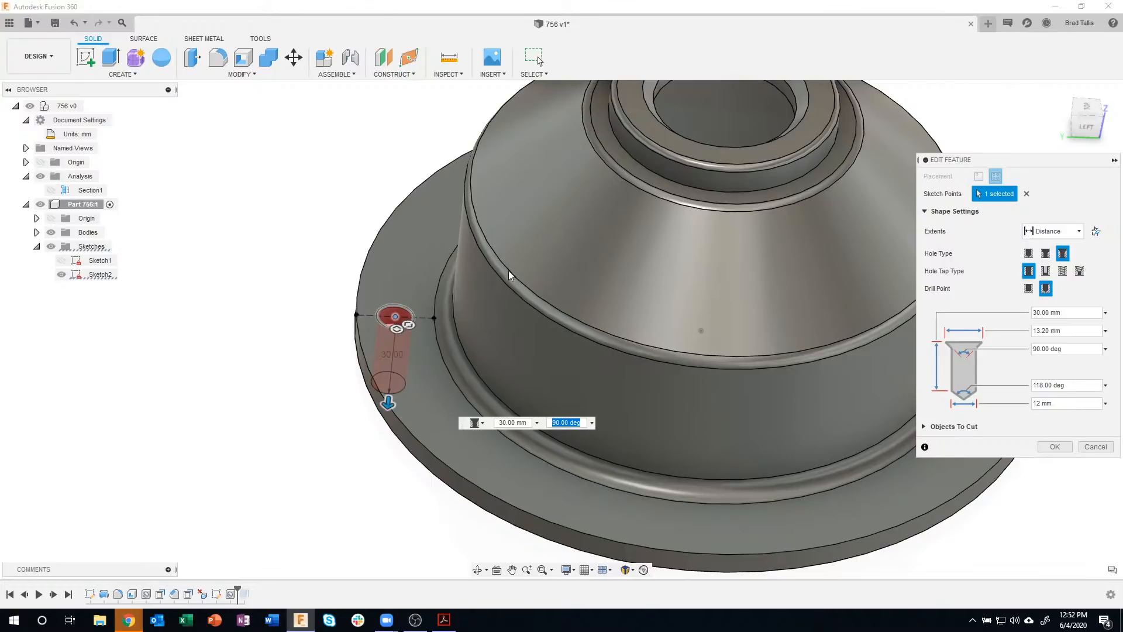
scroll(403, 327, up, 8)
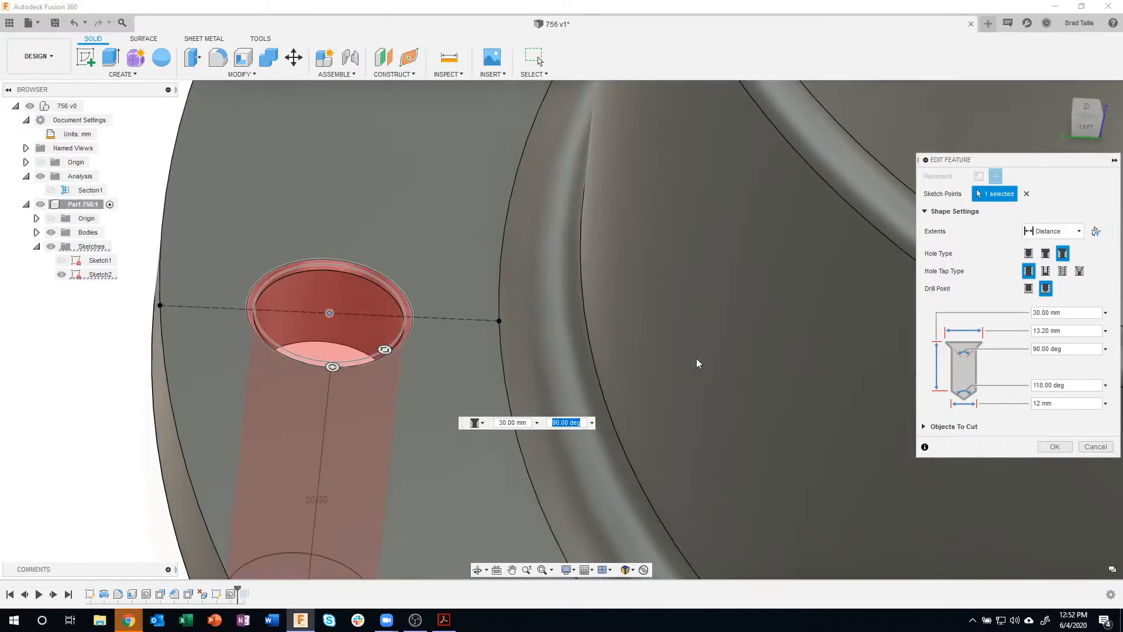
click(1056, 446)
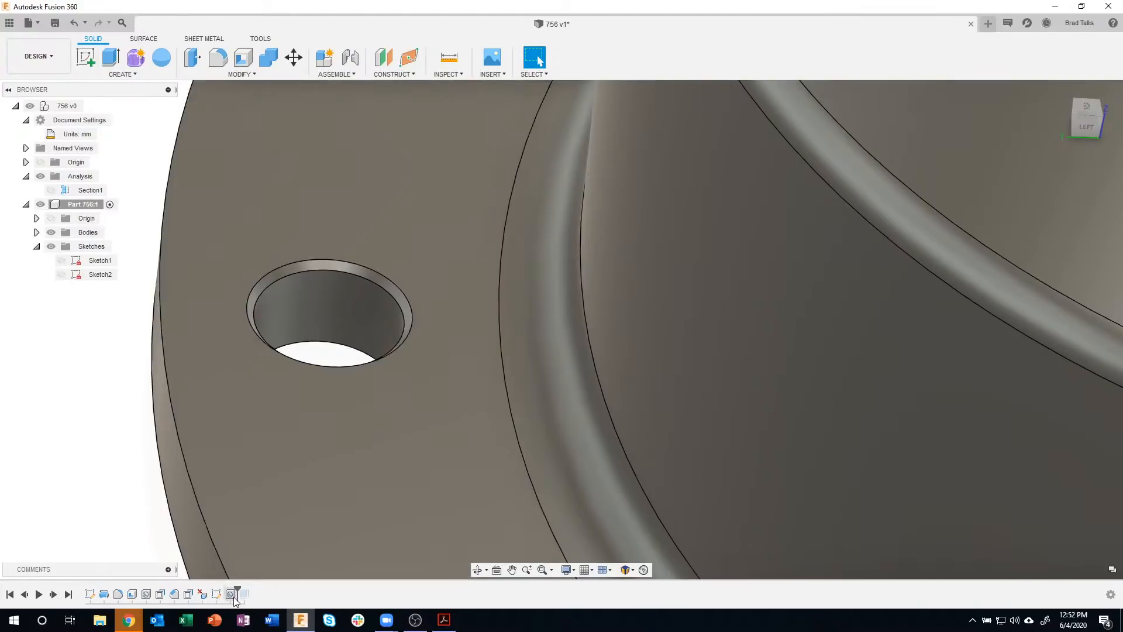
- Try a Counterbore about 18.9 mm wide and 4.1 mm deep with a hole diameter of about 10.5 mm, switch to Simple, and cancel
double_click(230, 594)
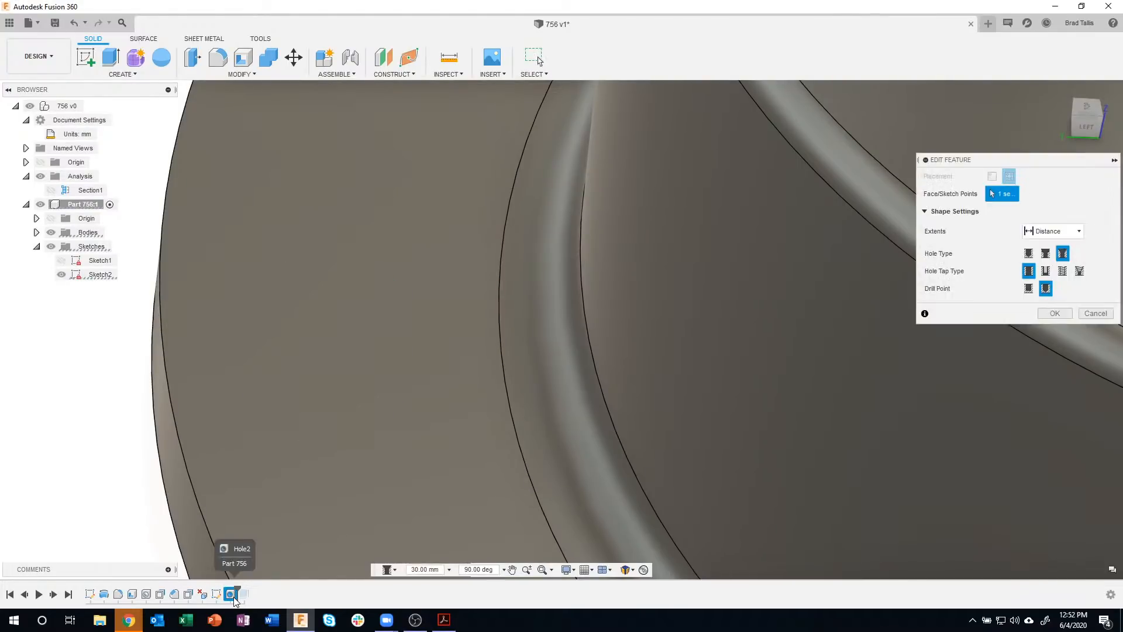
click(1047, 254)
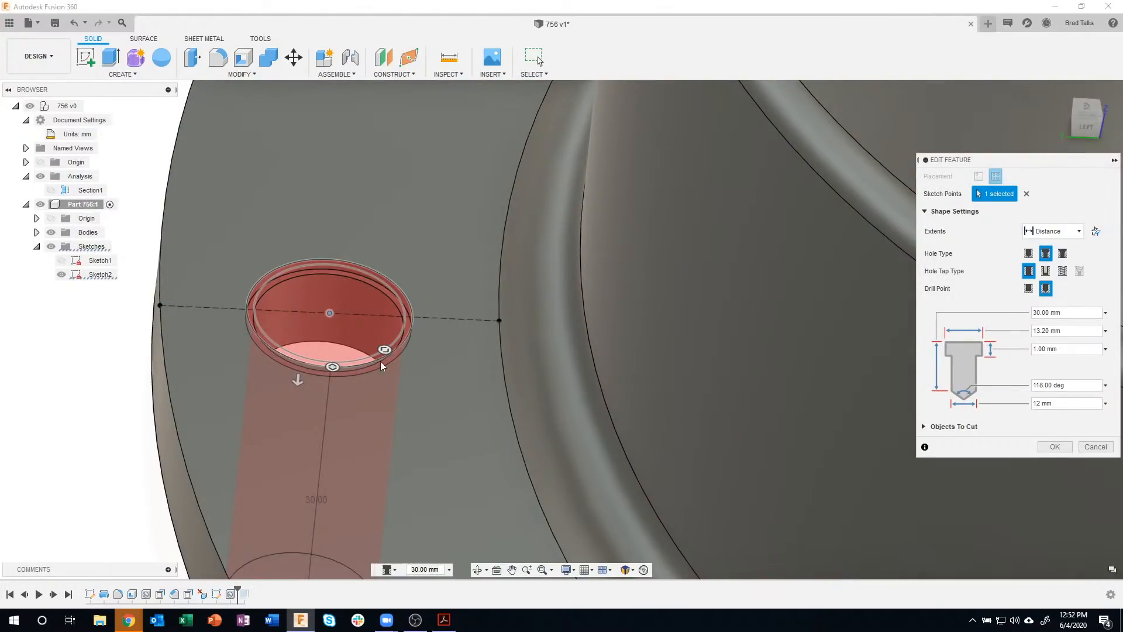
mouse_move(383, 348)
mouse_down()
mouse_move(396, 358)
mouse_move(375, 347)
mouse_up()
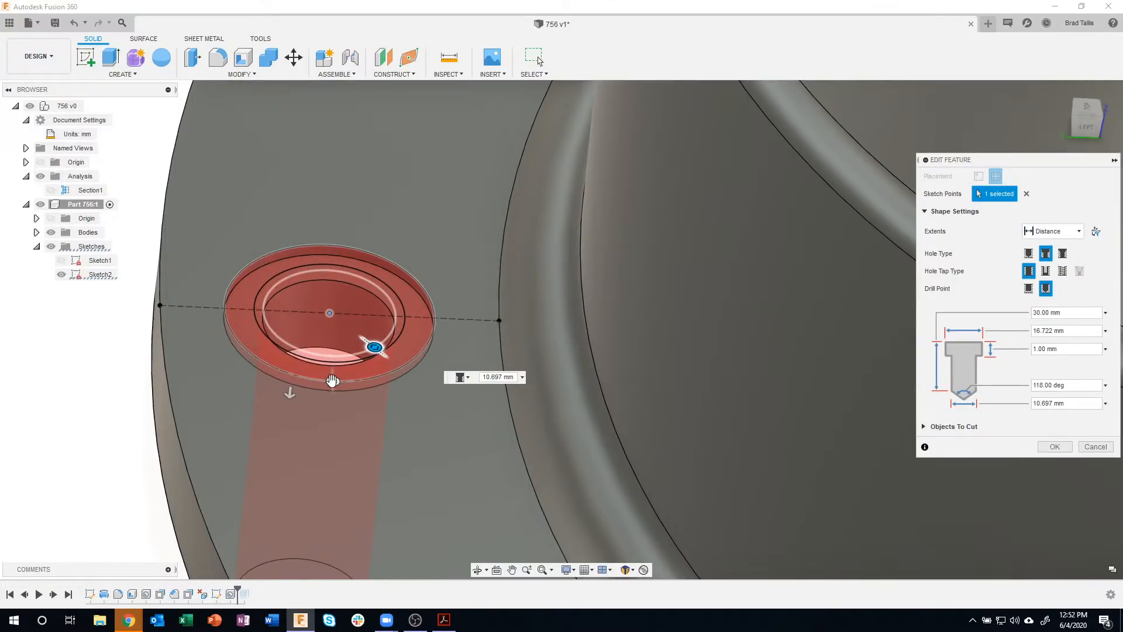
drag(332, 381, 284, 440)
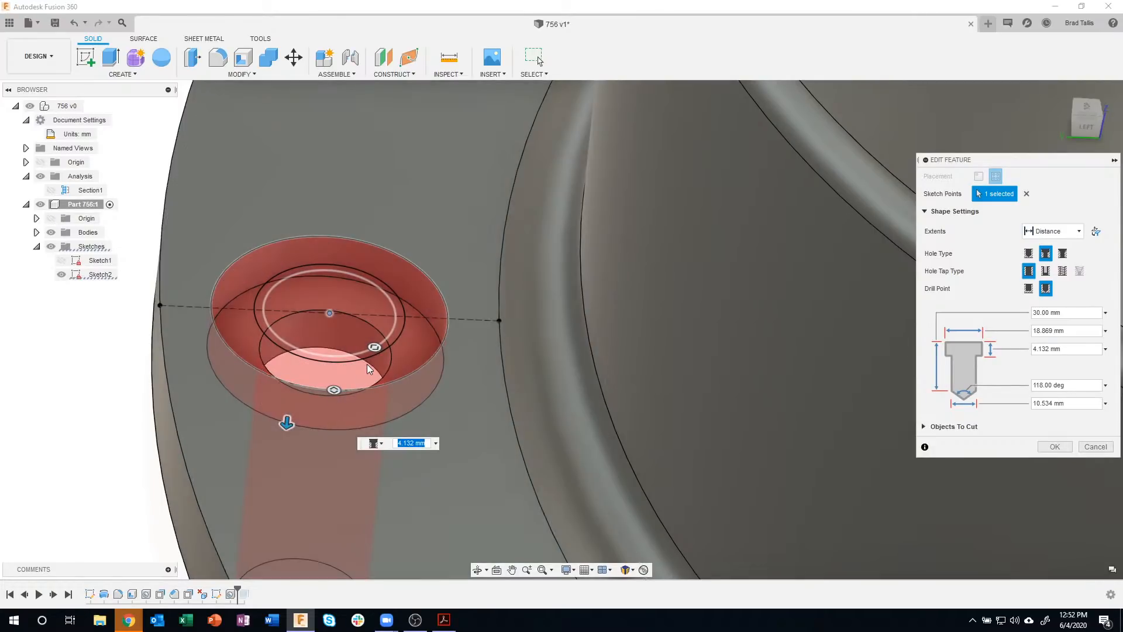
click(1028, 252)
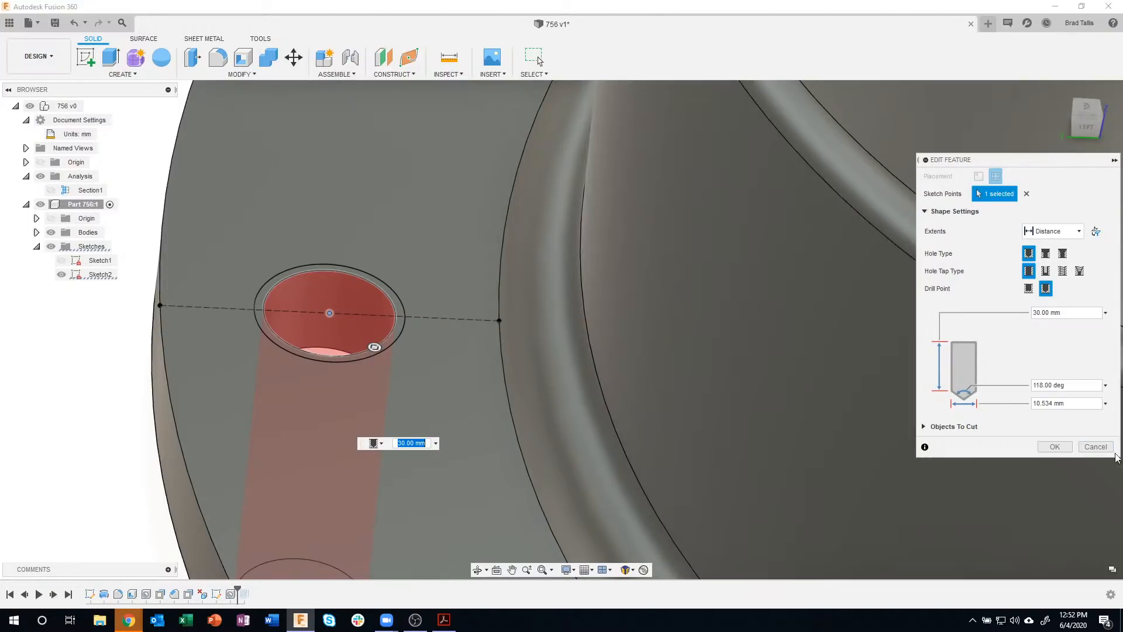
click(1092, 448)
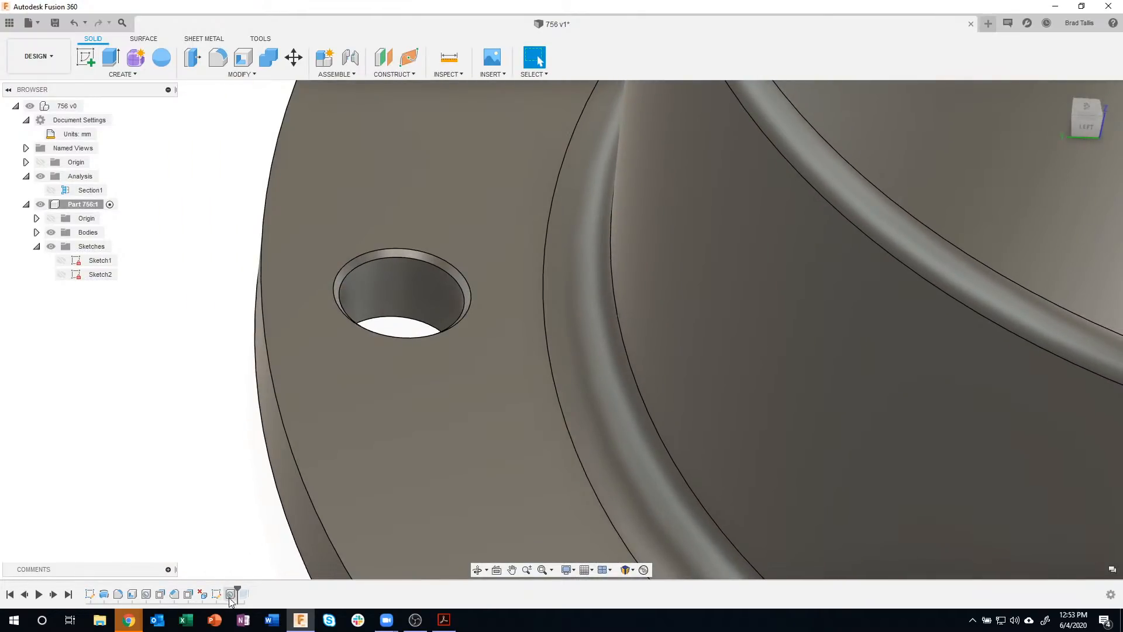
- Edit the flange hole and set its type back to Simple
double_click(231, 596)
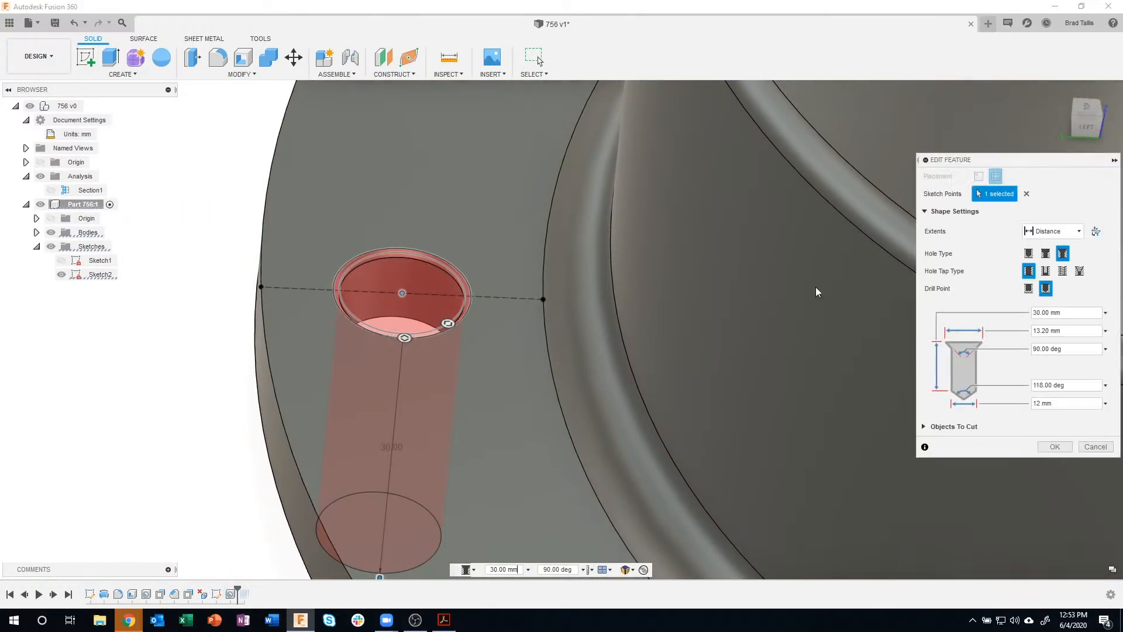
click(1029, 254)
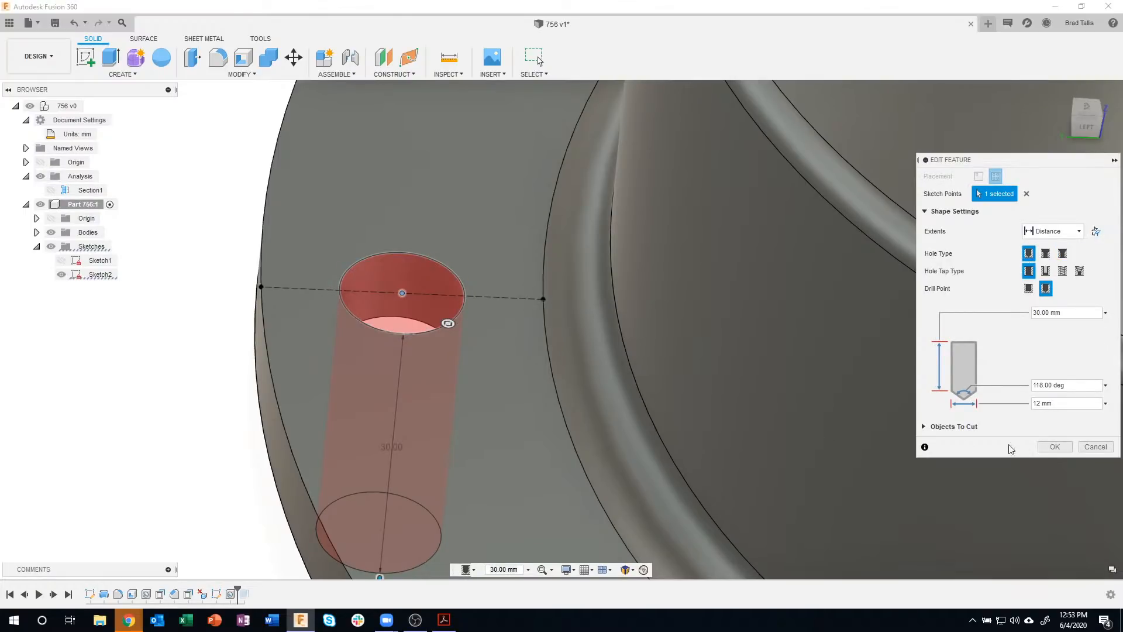
click(1054, 447)
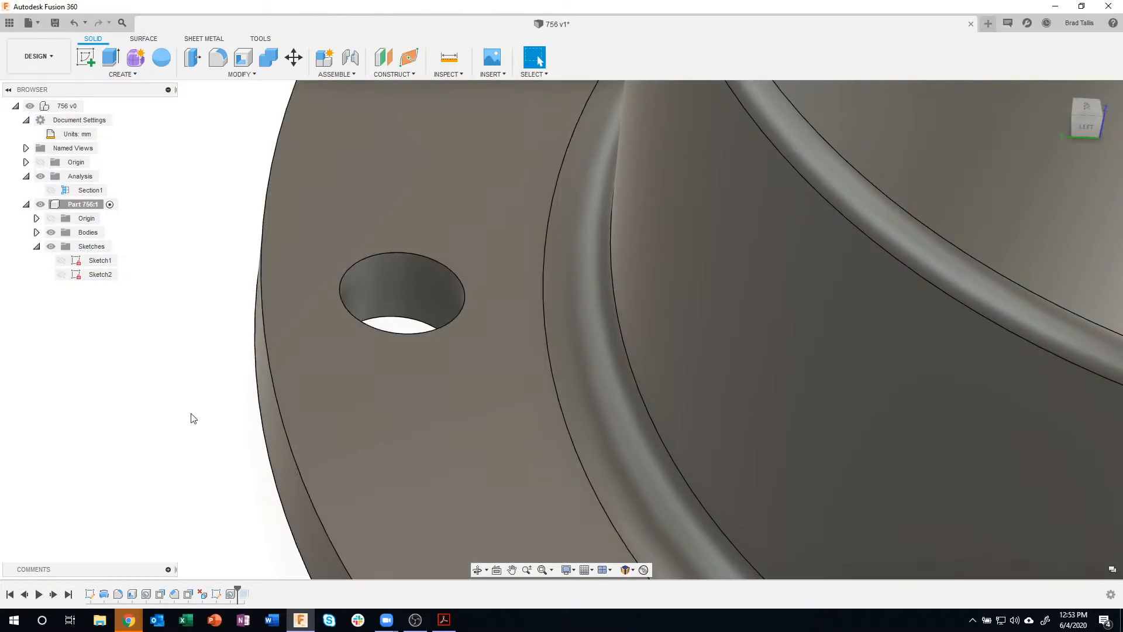
- Start a circular pattern with the pattern type set to Features and select the flange hole as the object
scroll(193, 418, down, 10)
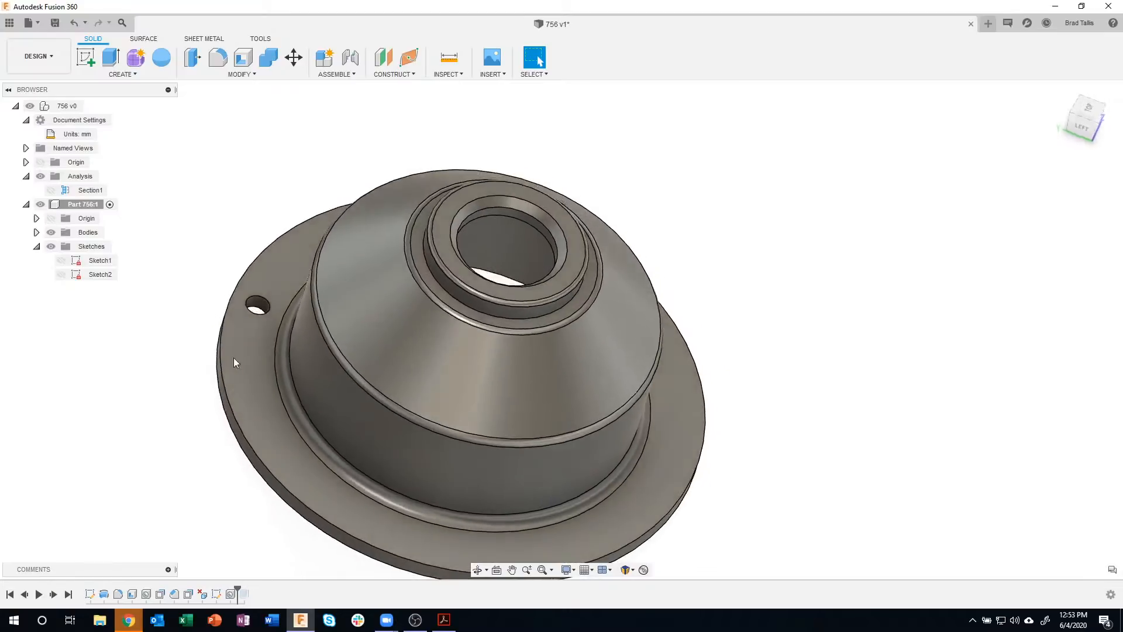
shift+middle_drag(233, 358, 331, 244)
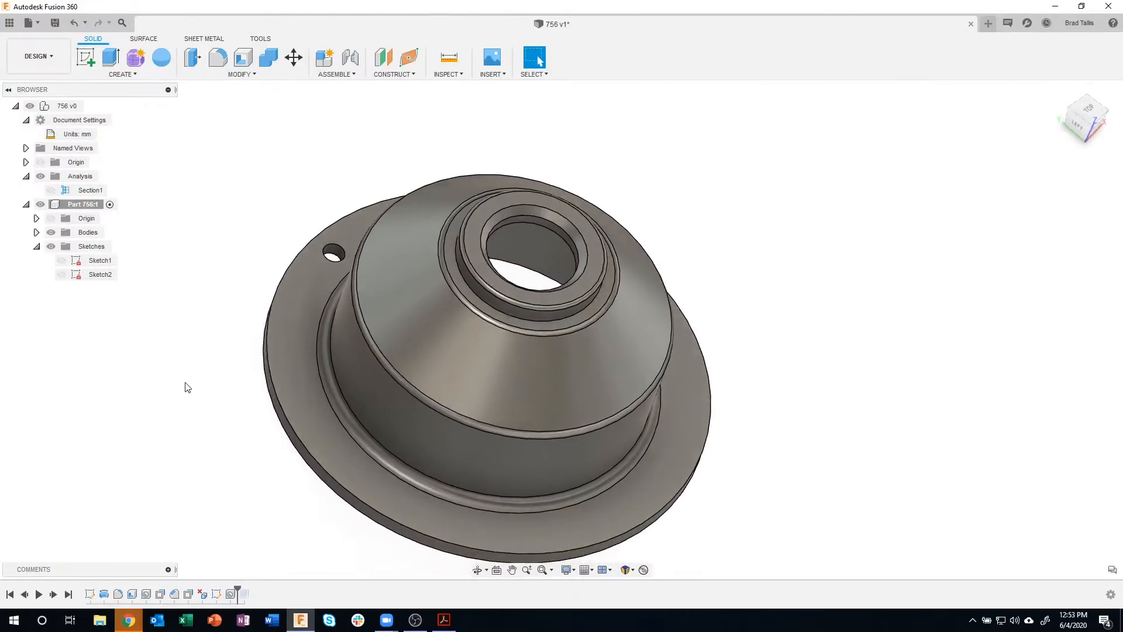
shift+middle_drag(185, 383, 233, 228)
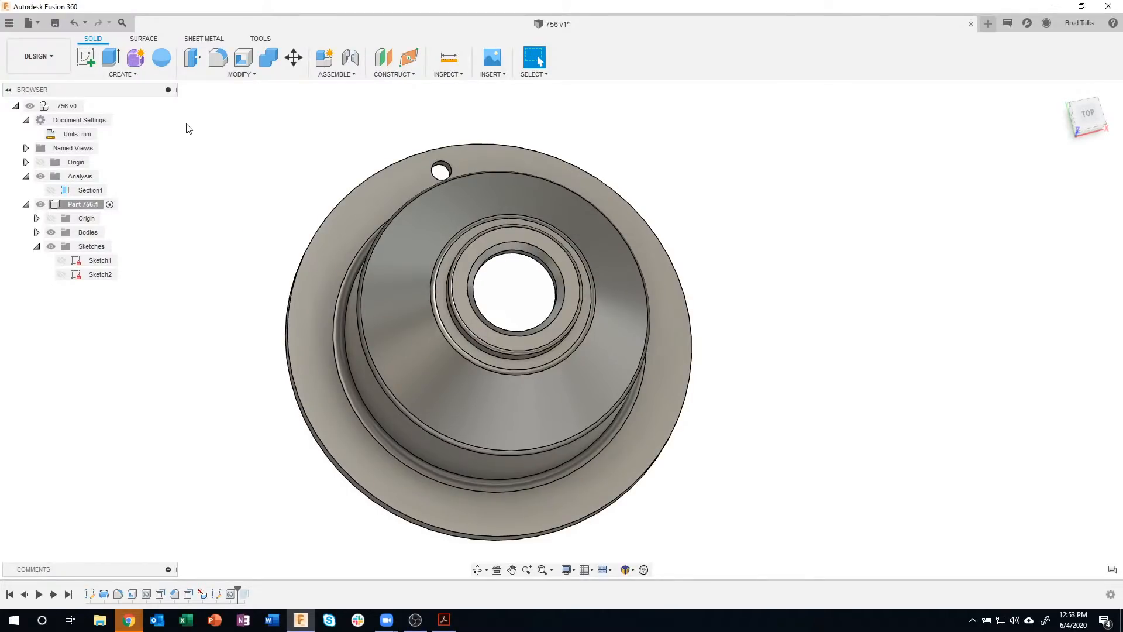
click(128, 75)
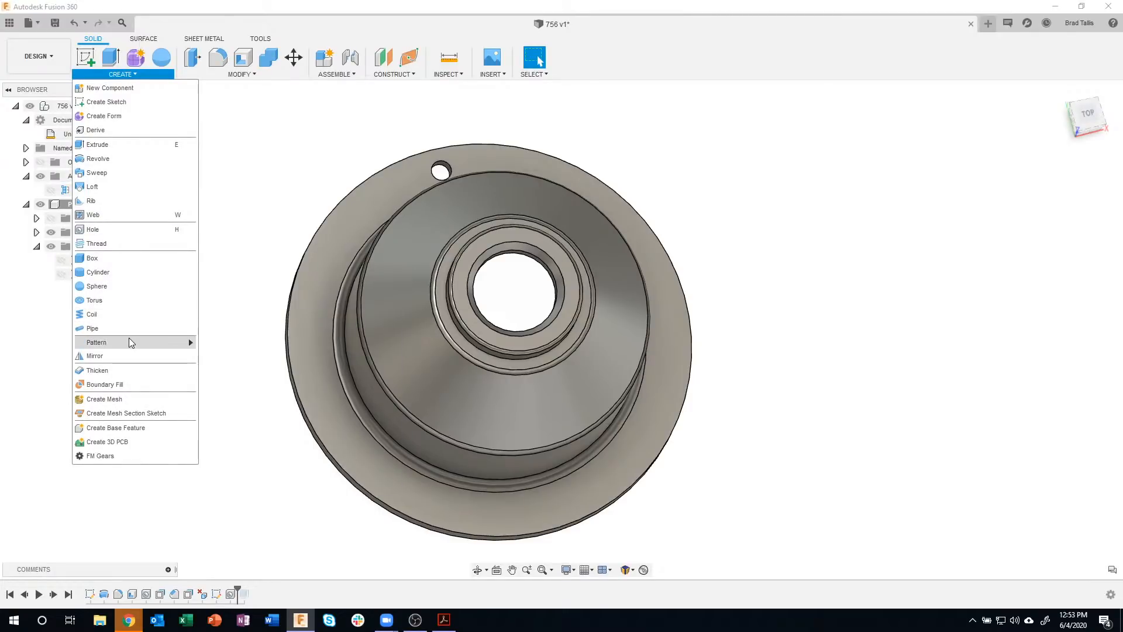
mouse_move(167, 342)
click(234, 356)
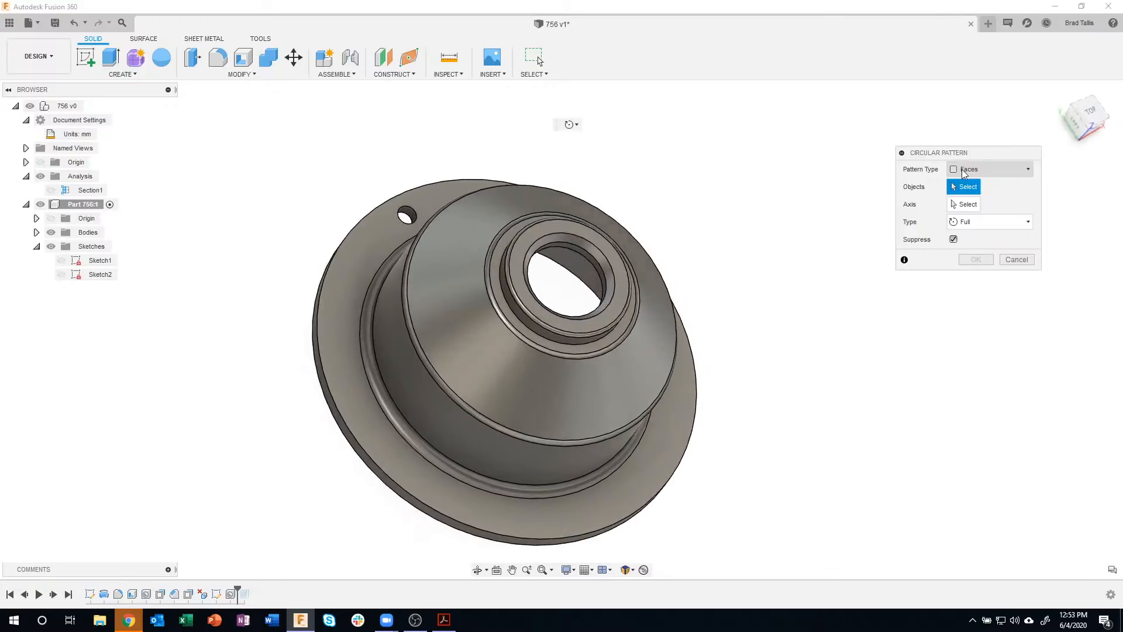
scroll(386, 211, up, 5)
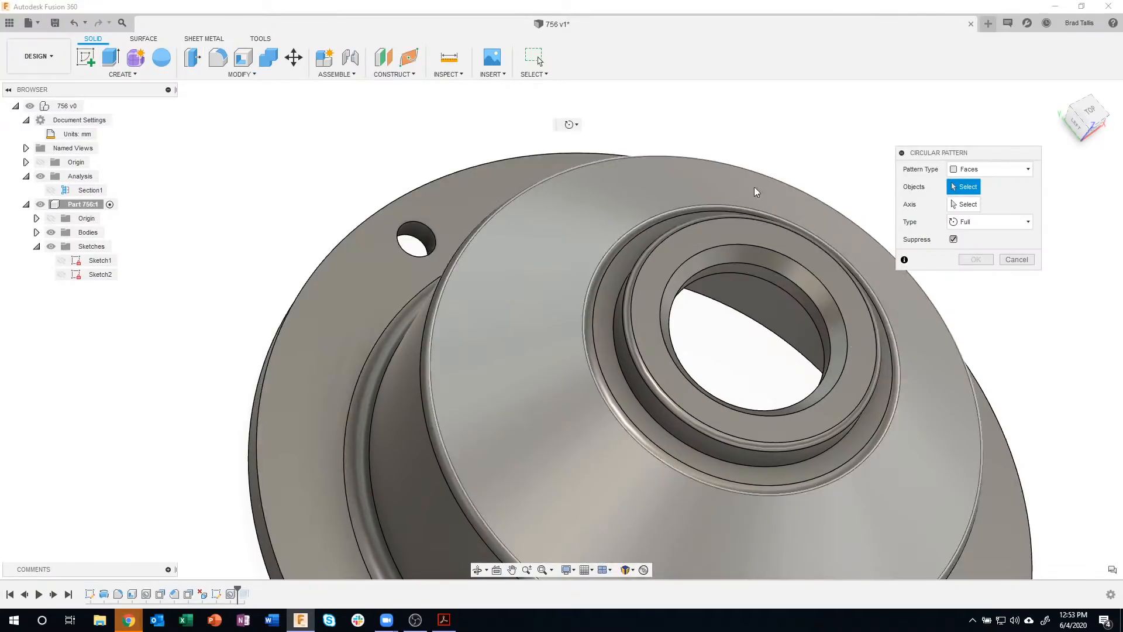
click(988, 170)
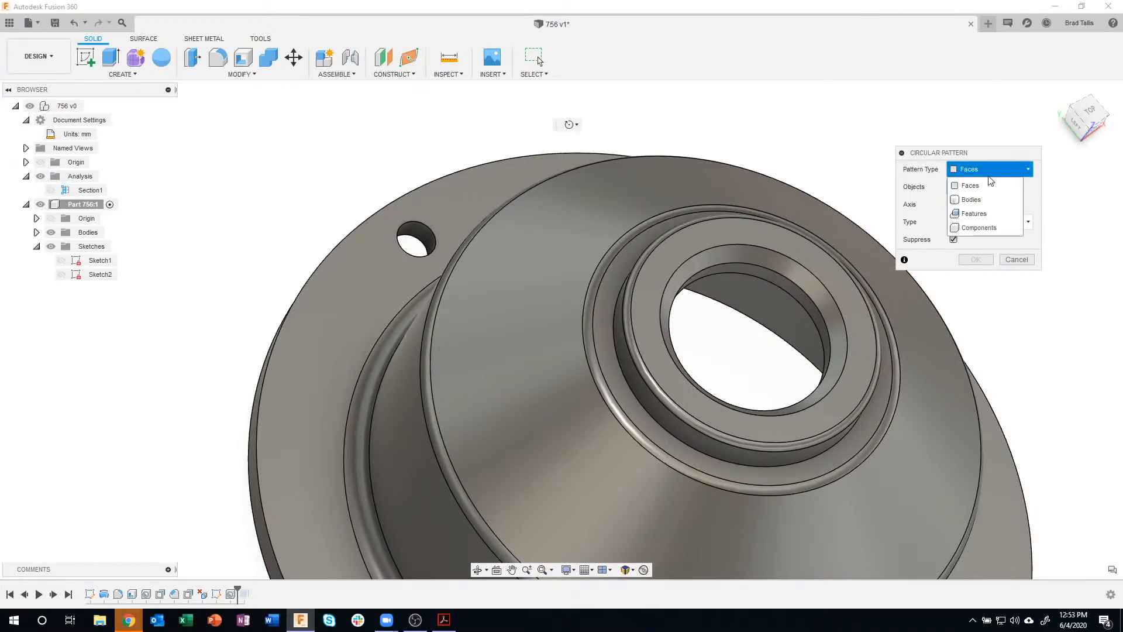
click(979, 214)
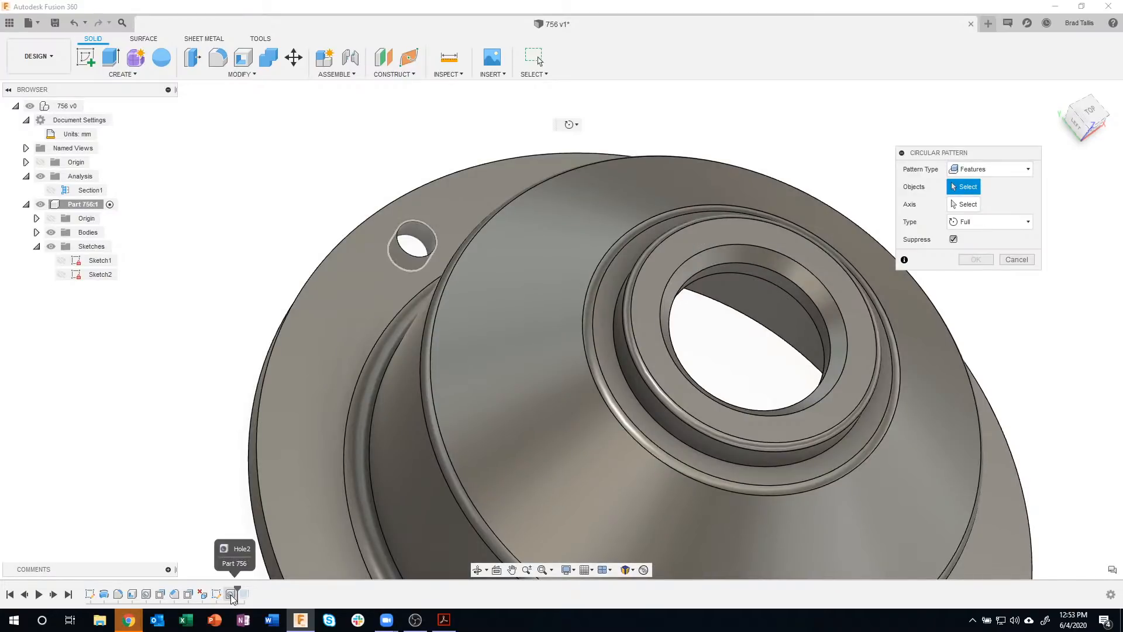
click(230, 594)
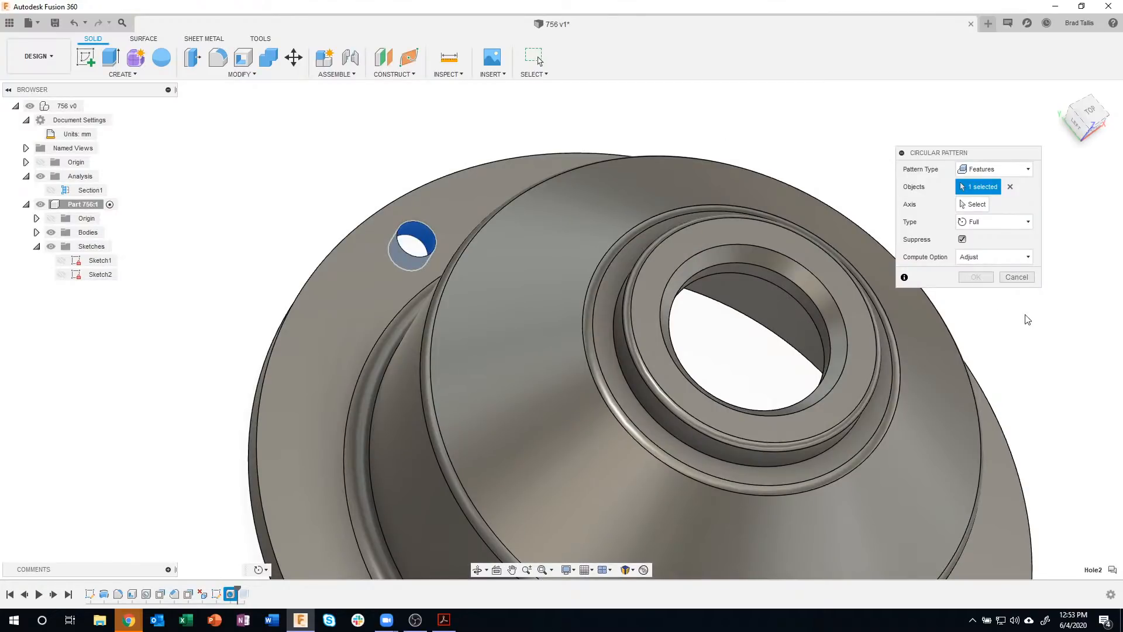
- Use the flange's outer cylindrical face as the pattern axis, set the quantity to 18, and create the full circular pattern
click(974, 204)
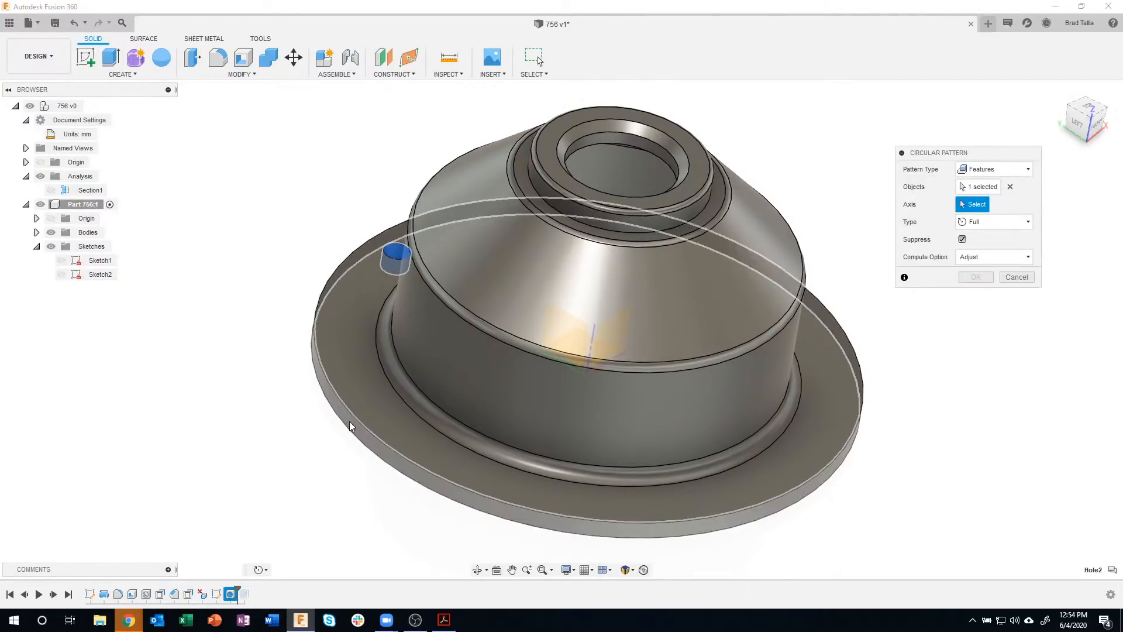
click(350, 421)
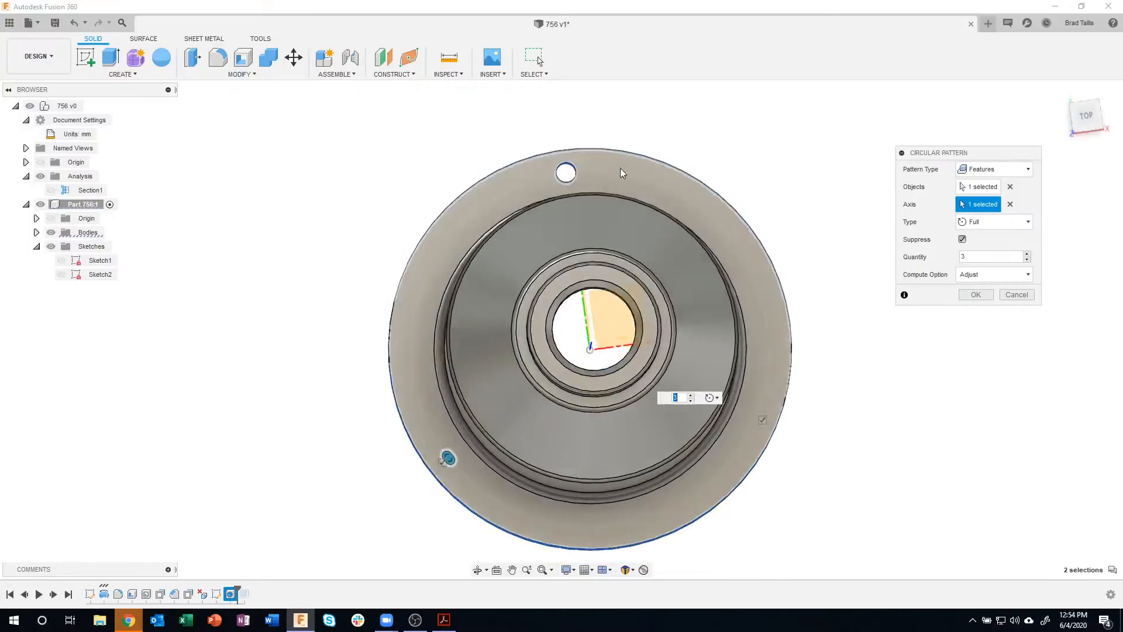
shift+middle_drag(724, 497, 721, 481)
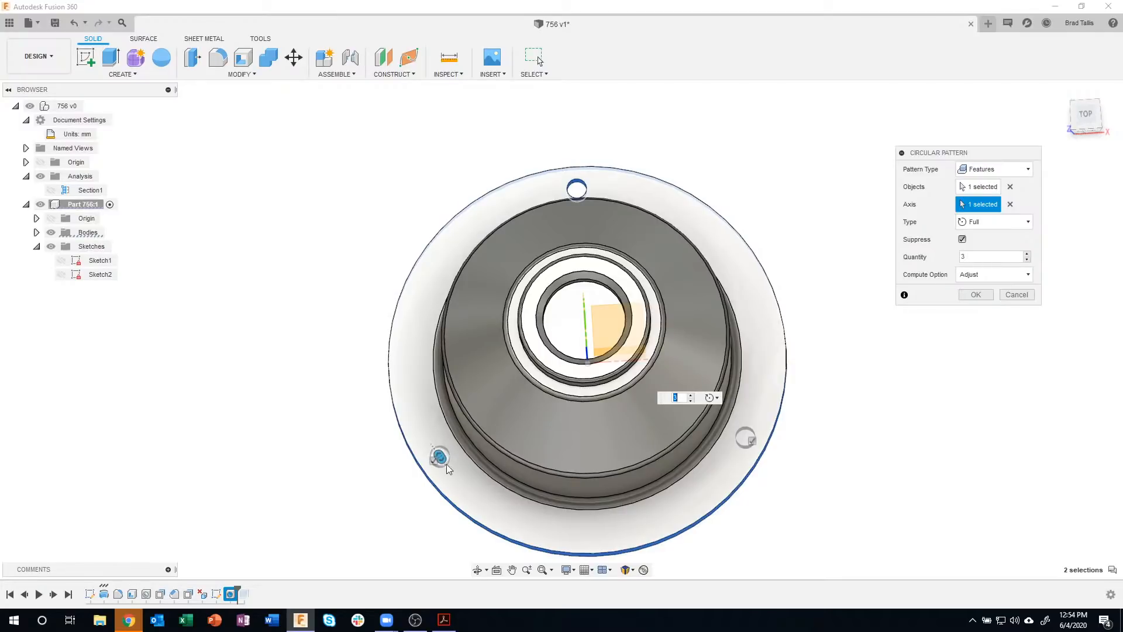
drag(443, 456, 441, 455)
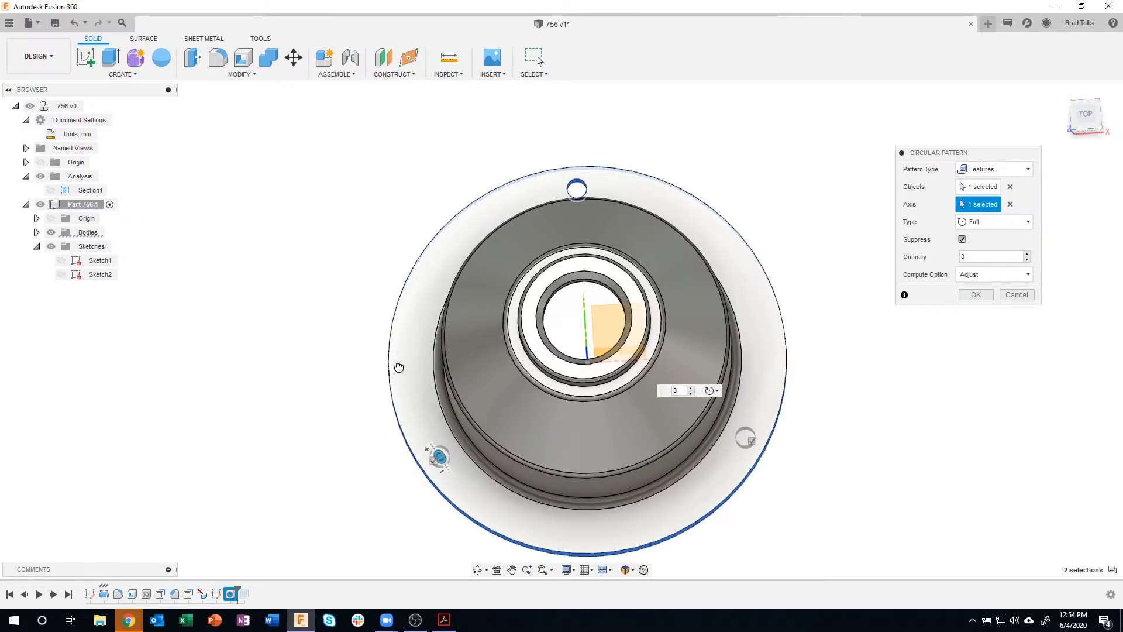
drag(399, 368, 548, 187)
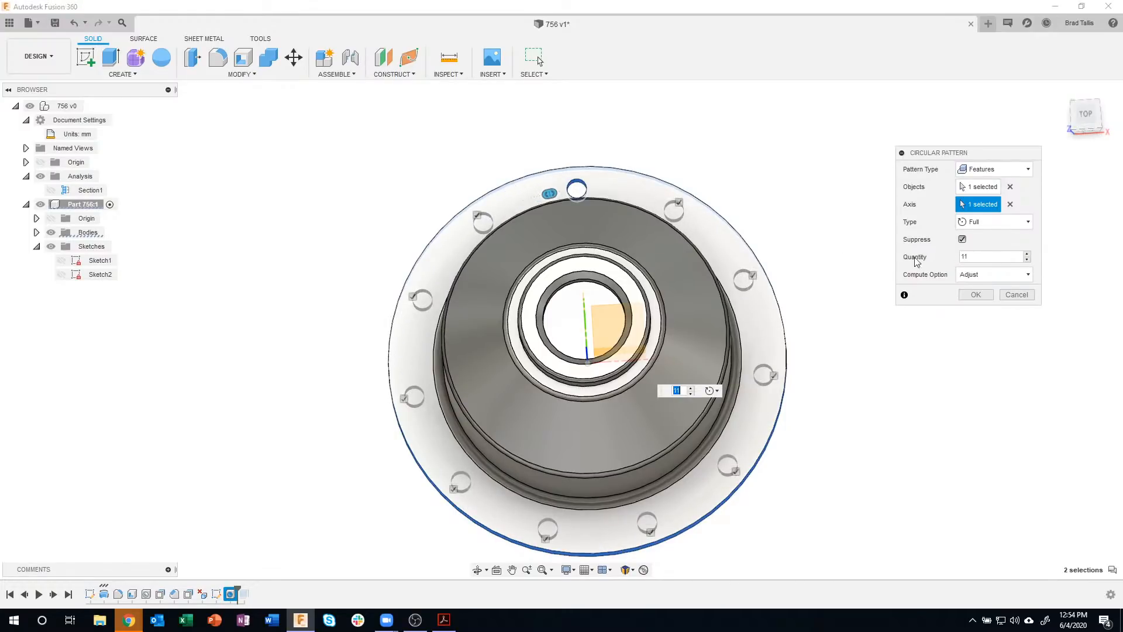
click(971, 257)
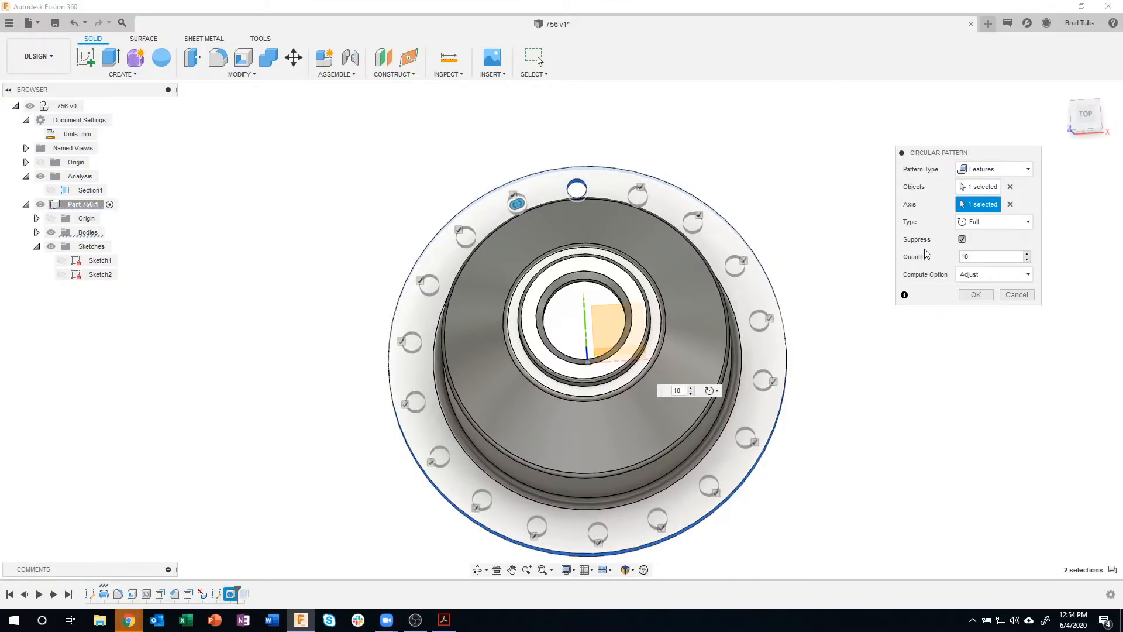
click(976, 296)
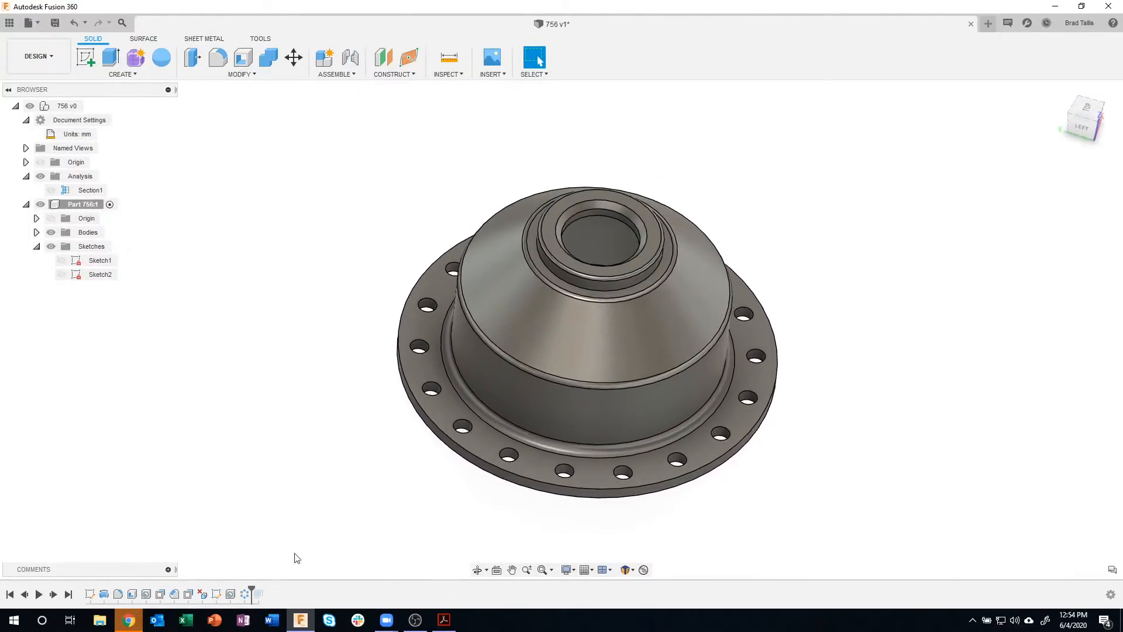
- Edit the original flange hole, set its type to Countersink, and inspect the patterned holes around the flange
double_click(231, 594)
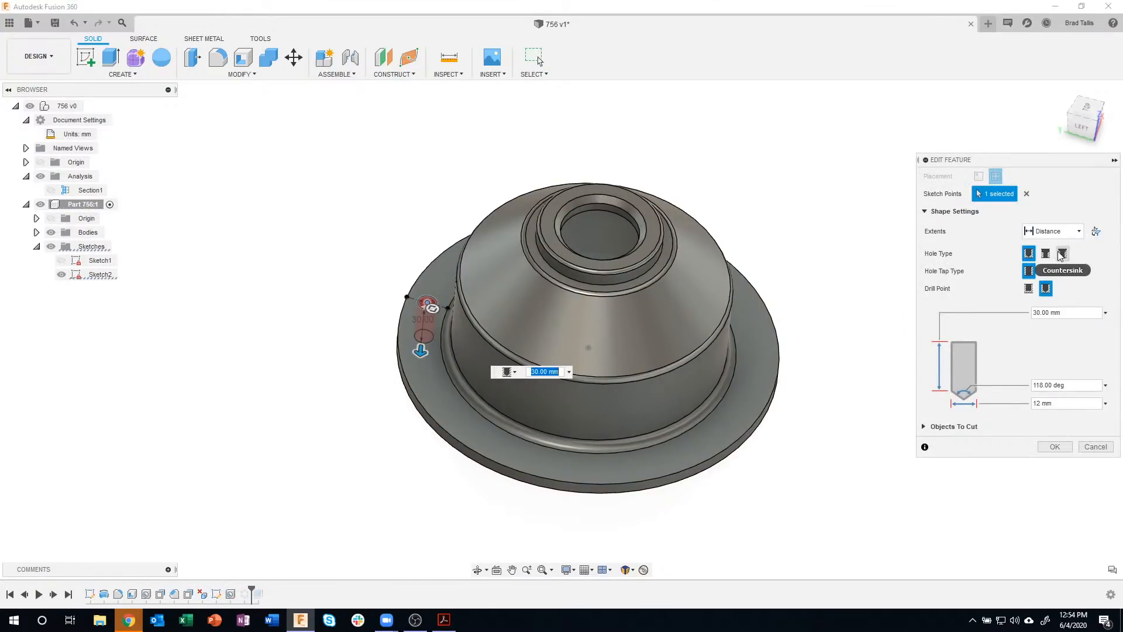
click(1055, 446)
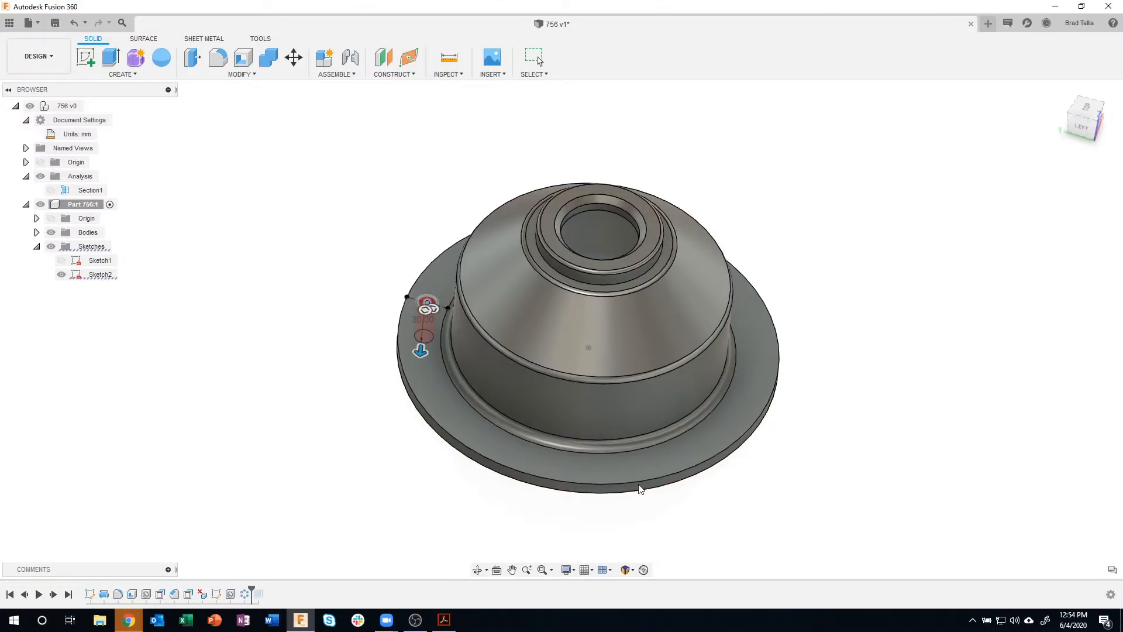
scroll(450, 445, up, 5)
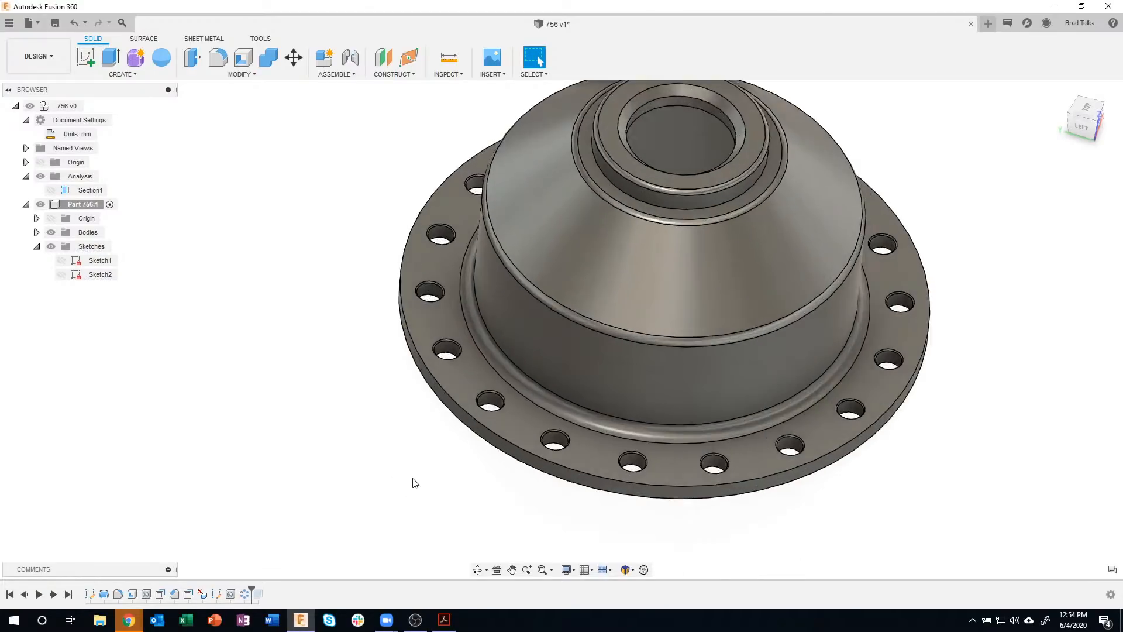
scroll(450, 459, up, 2)
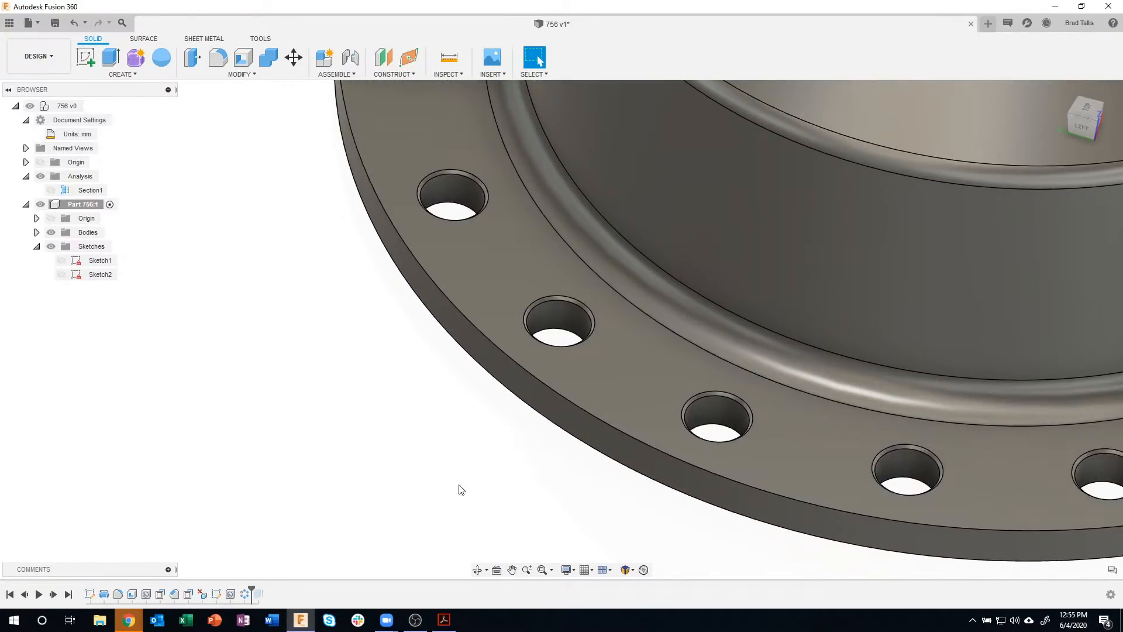
scroll(447, 489, down, 2)
scroll(446, 489, down, 5)
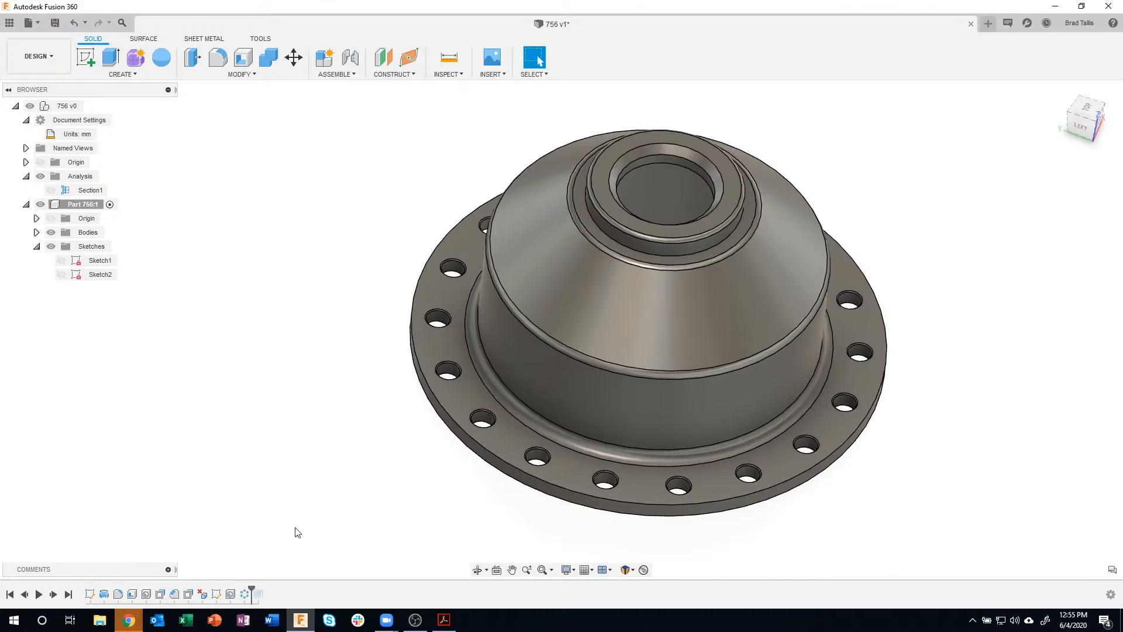
- Change the original flange hole to a Counterbore with a 15 mm counterbore diameter and inspect the patterned holes
double_click(230, 594)
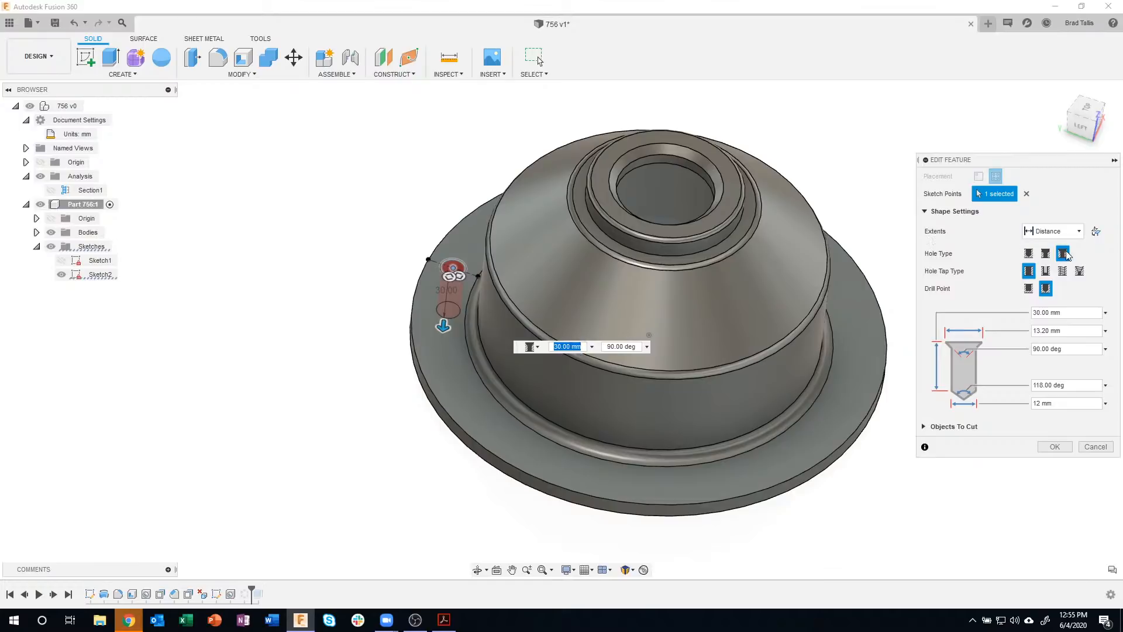
click(1050, 258)
scroll(455, 262, up, 5)
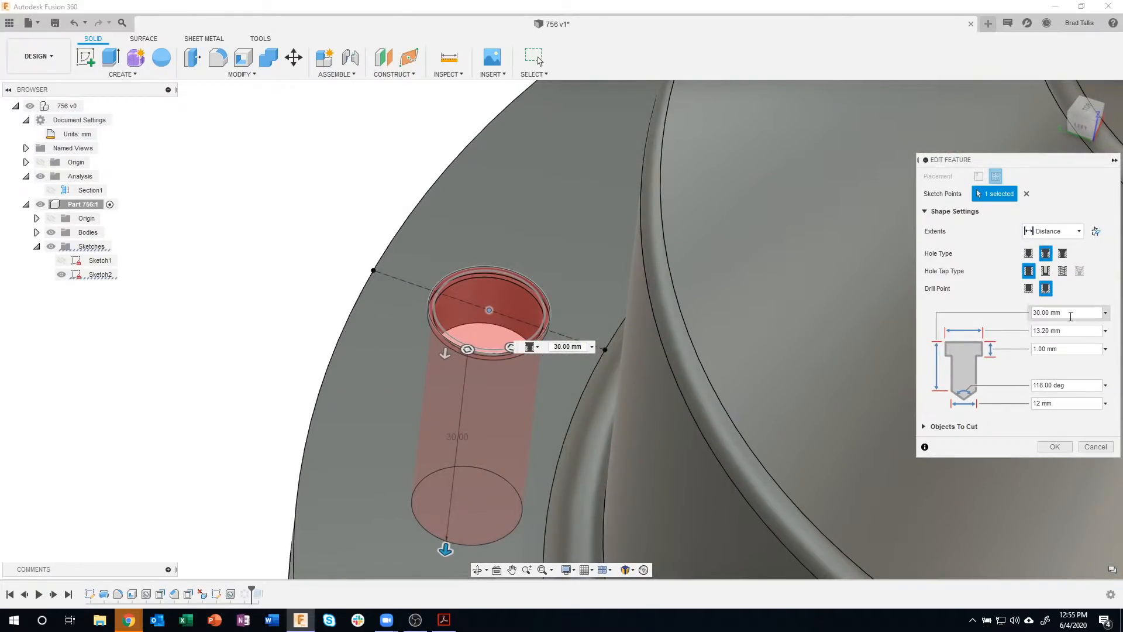
click(1041, 331)
text(15)
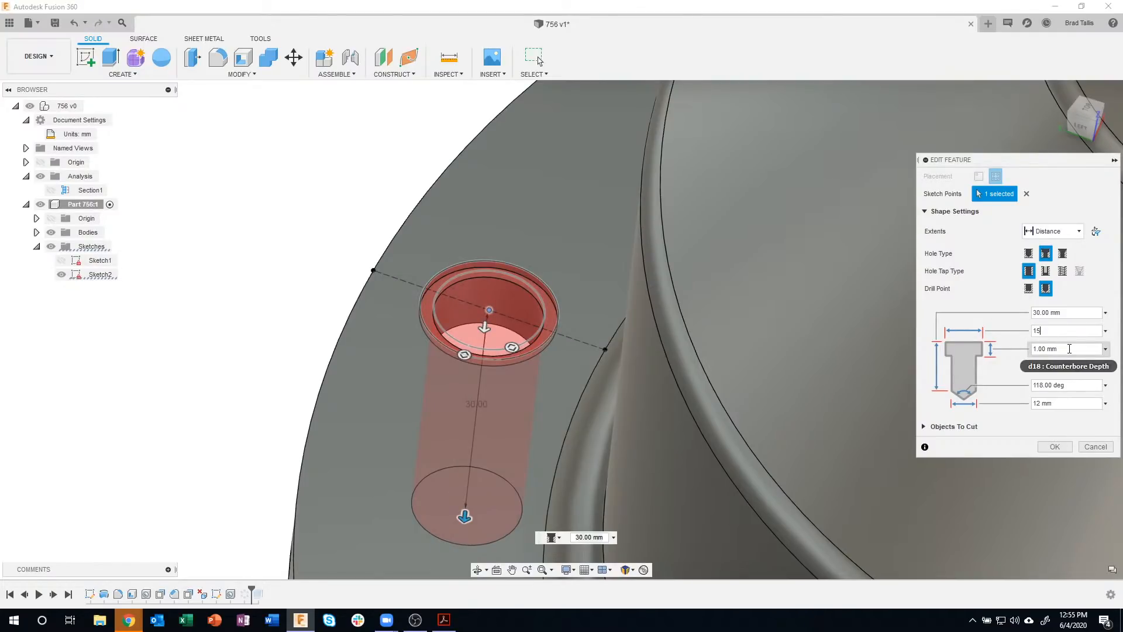
click(1055, 446)
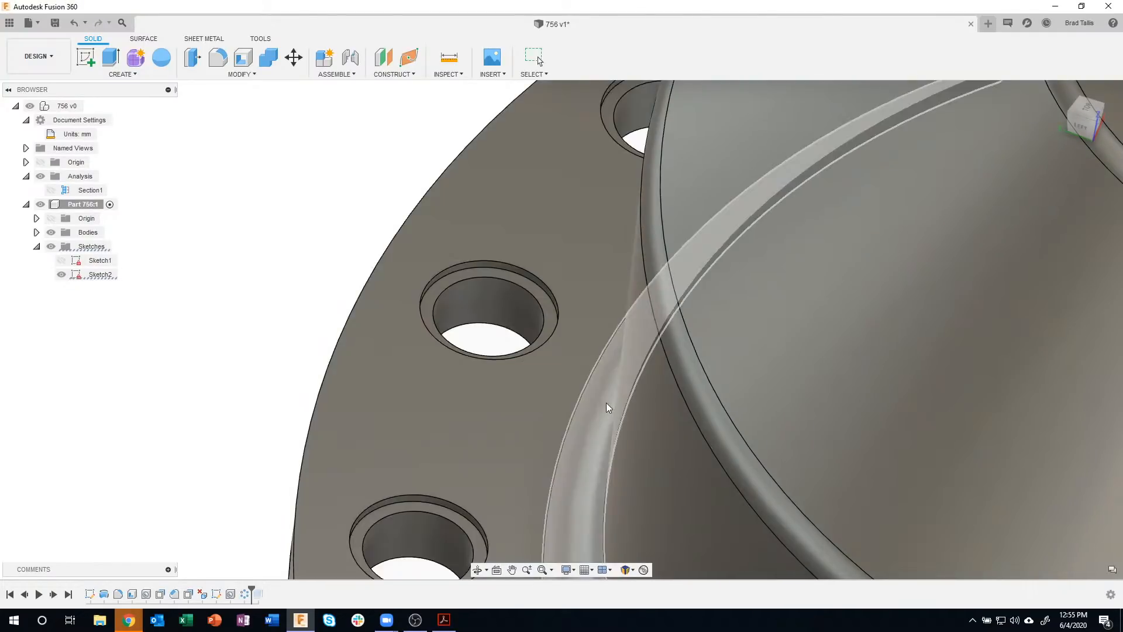
scroll(504, 398, down, 10)
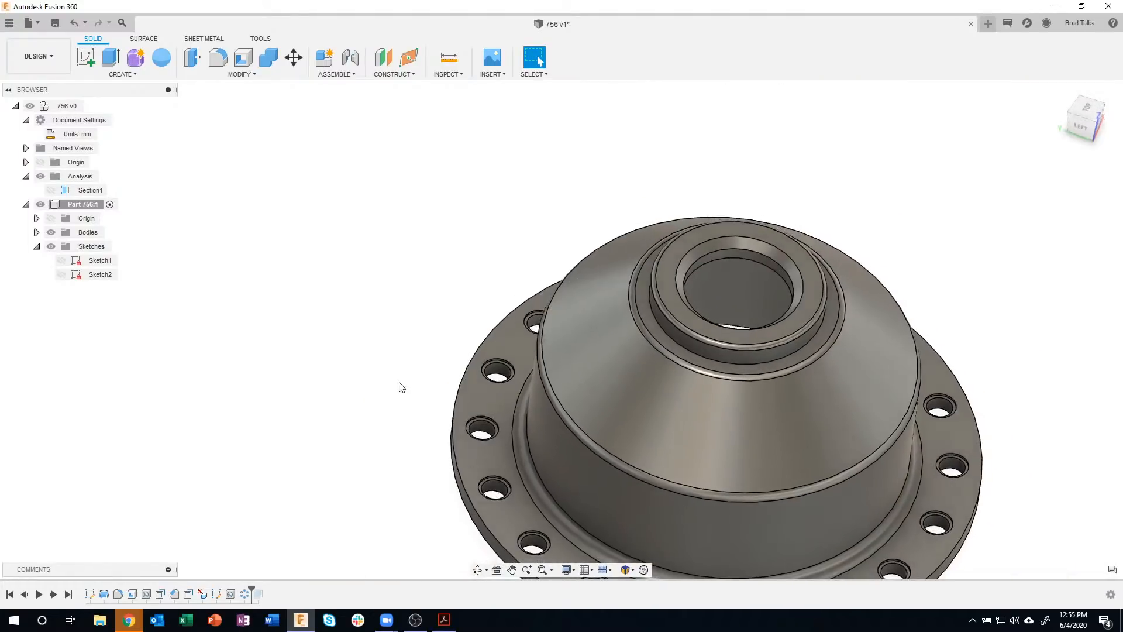
shift+middle_drag(386, 388, 783, 342)
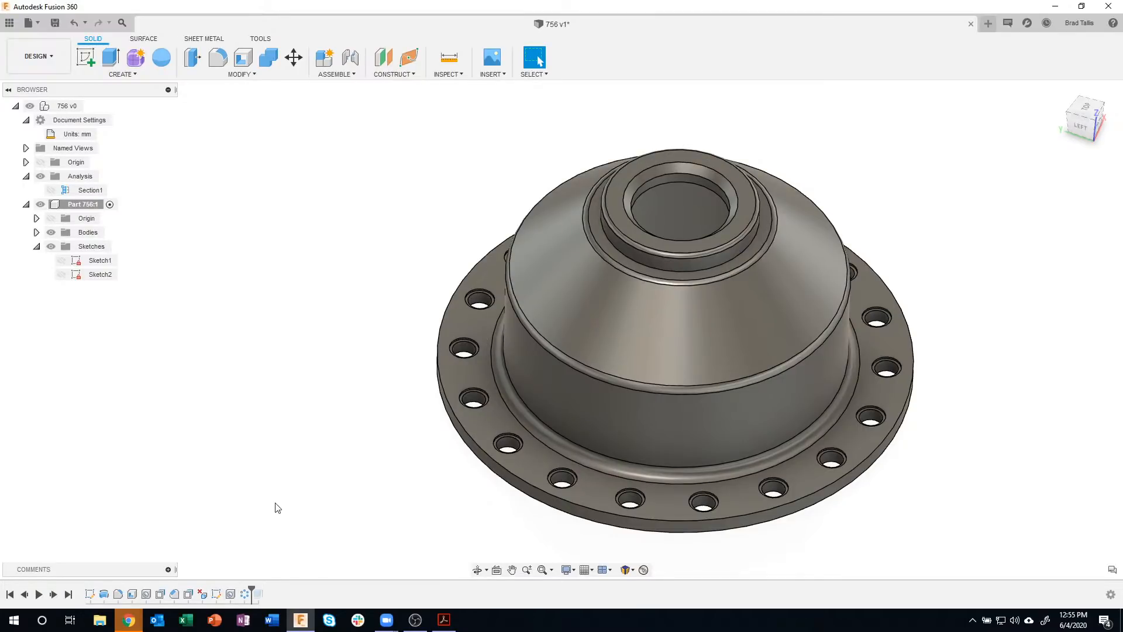
shift+middle_drag(264, 463, 262, 470)
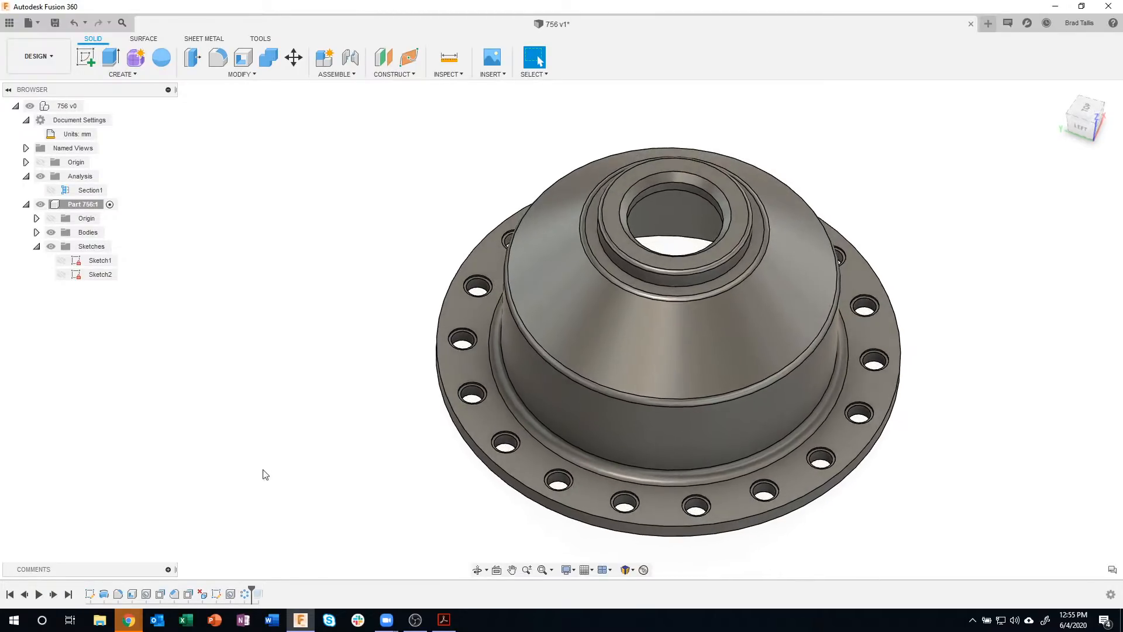
- Set the original flange hole's type back to Simple
click(231, 596)
double_click(230, 595)
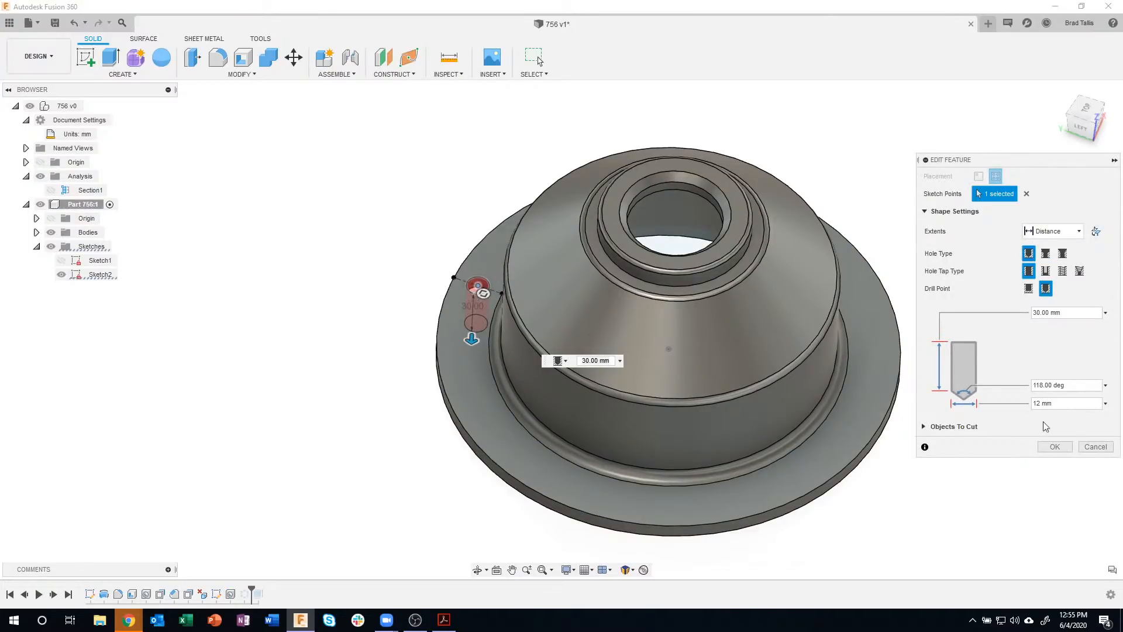
click(1044, 446)
shift+middle_drag(351, 296, 335, 544)
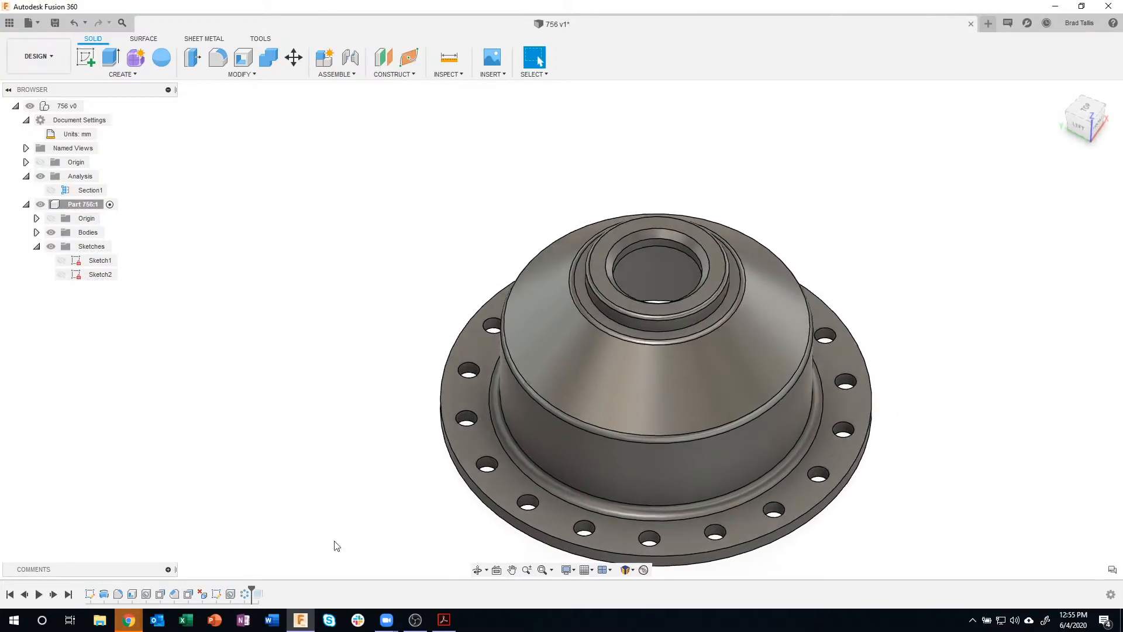
- Consult the PDF drawing for the slot height and create a plane offset -38 mm from the flange's bottom face
click(446, 621)
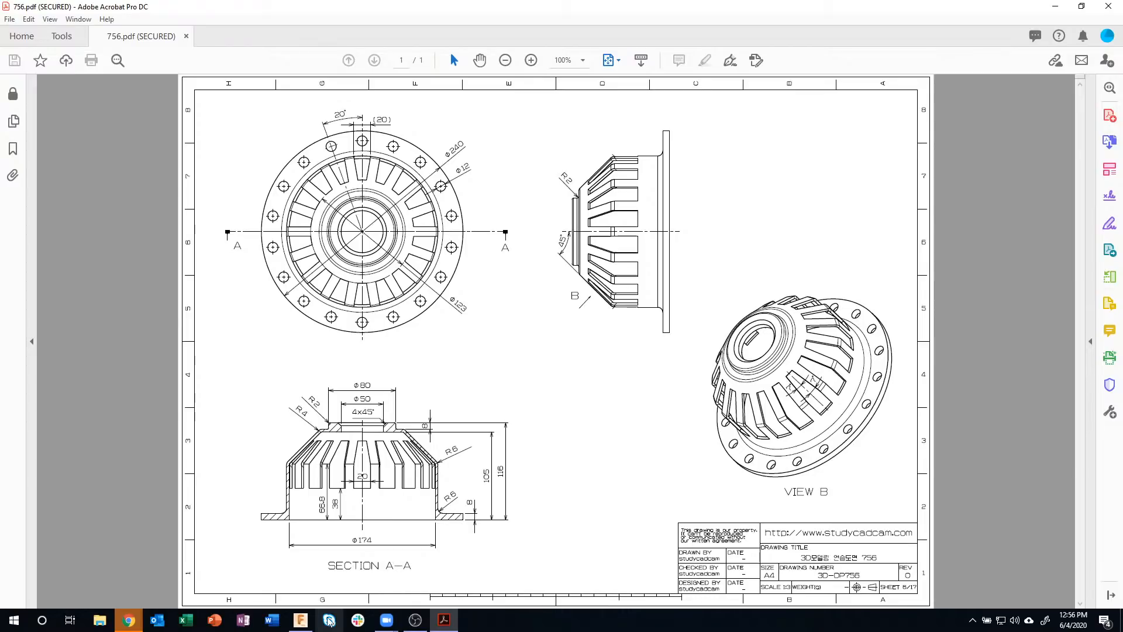
click(301, 622)
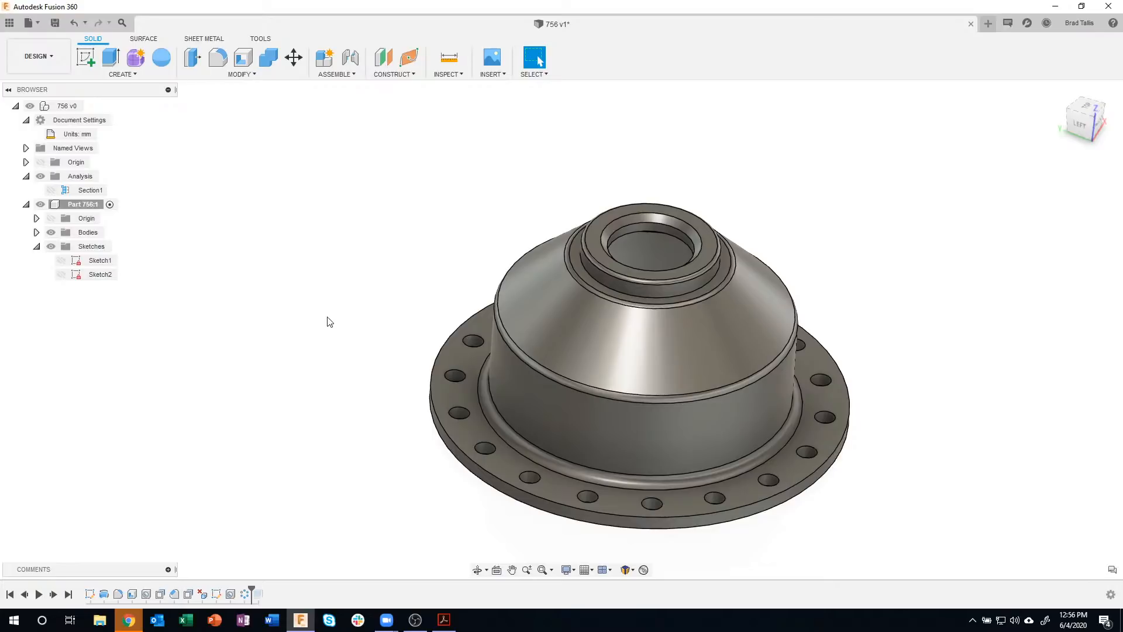
click(384, 59)
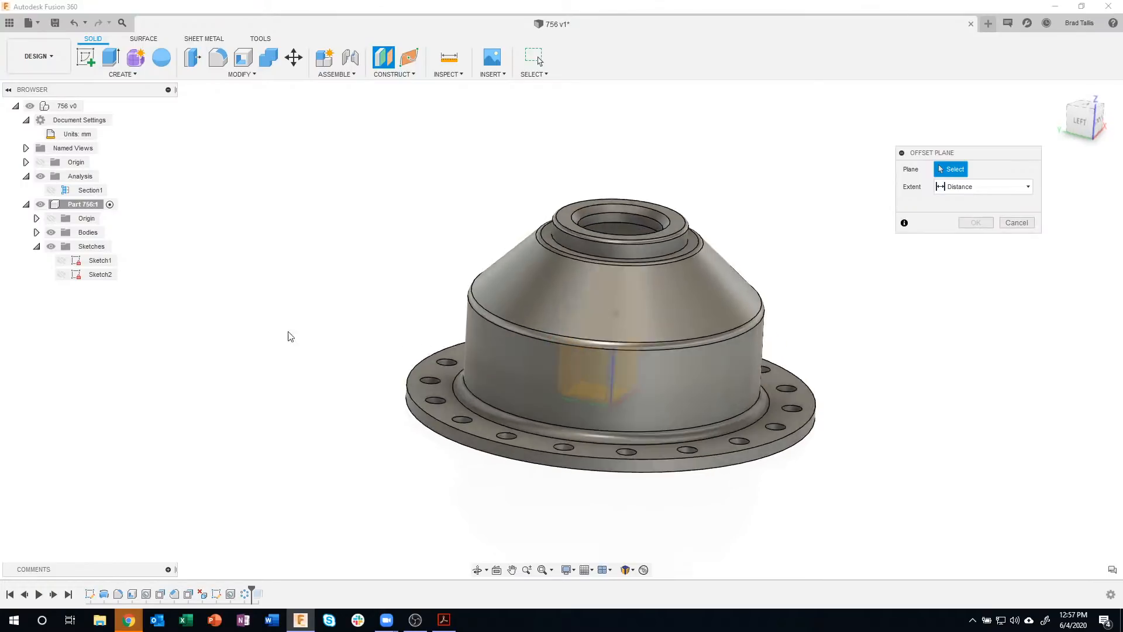
click(528, 356)
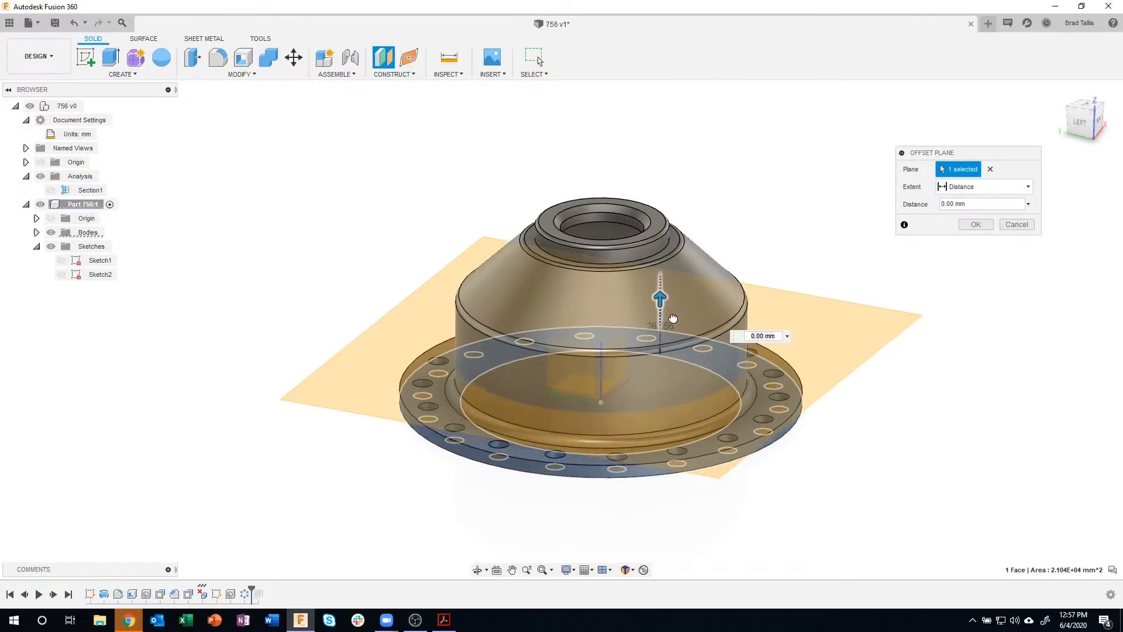
drag(670, 331, 782, 339)
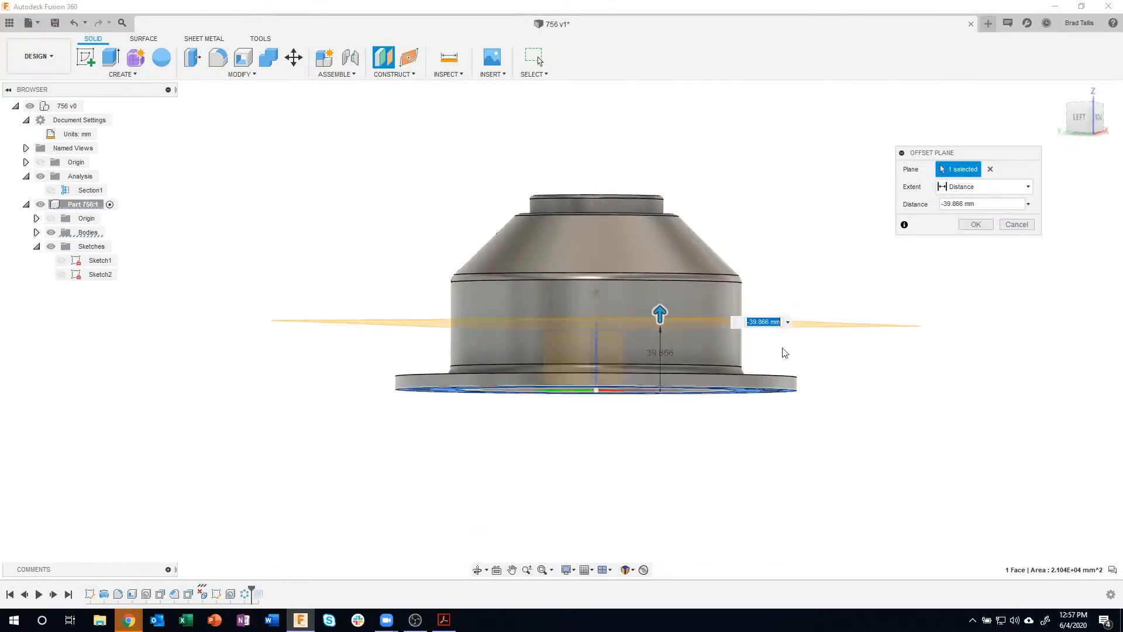
mouse_move(659, 311)
mouse_down()
mouse_move(655, 266)
mouse_move(657, 295)
mouse_up()
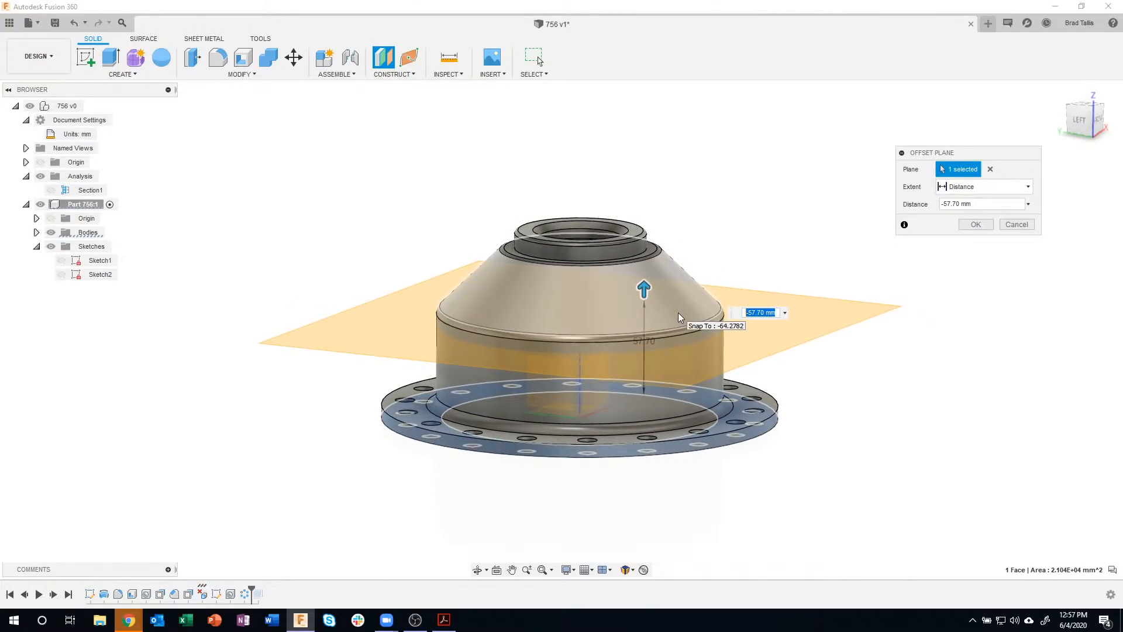
text(-38)
key(Return)
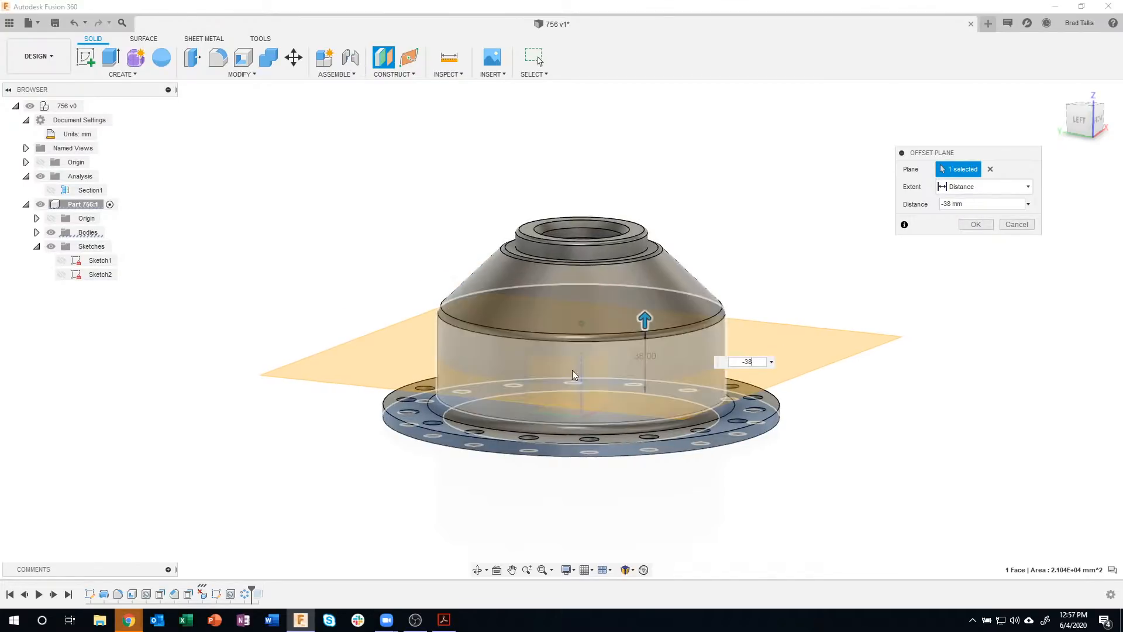
shift+middle_drag(454, 385, 452, 359)
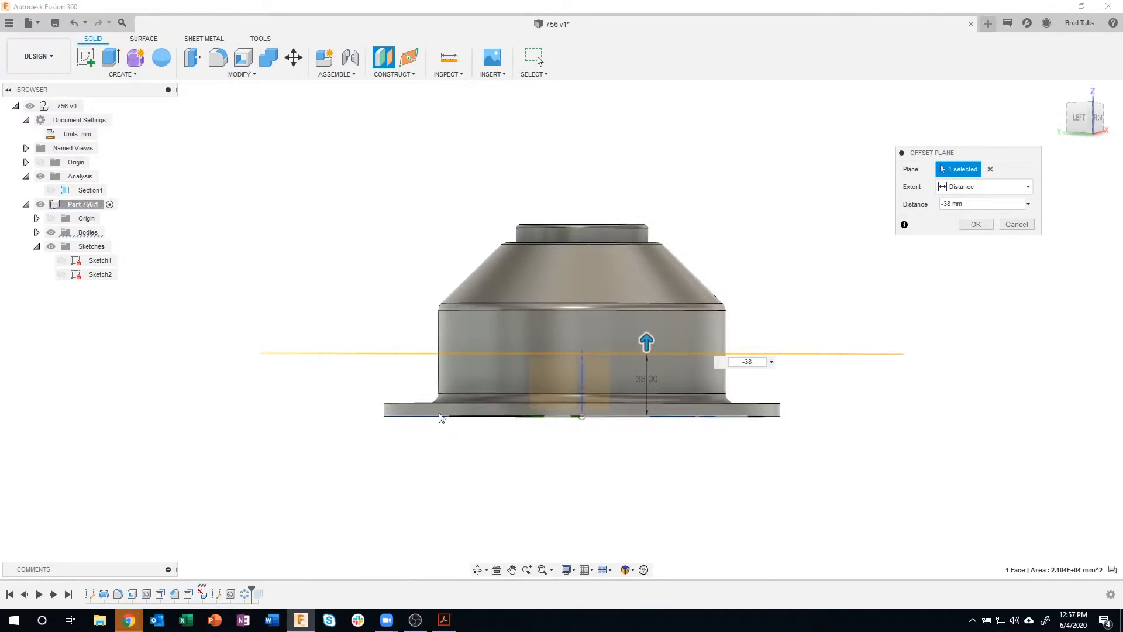
click(976, 225)
- Check the slot layout in the PDF drawing and start a sketch on the new offset plane, viewed from above
shift+middle_drag(957, 240, 1063, 127)
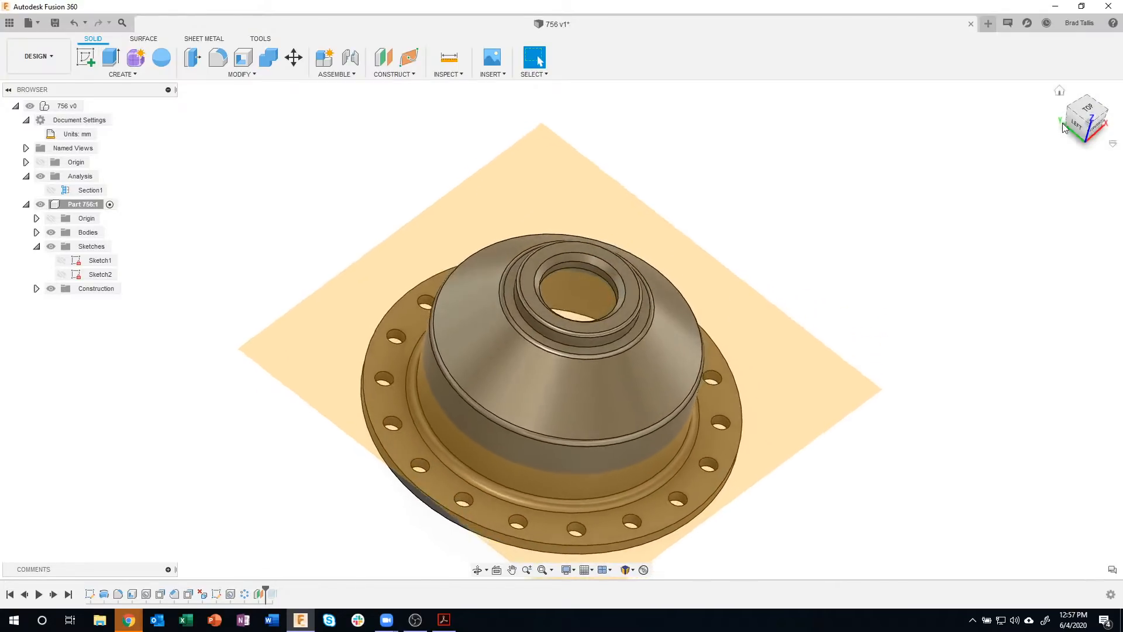
click(1076, 111)
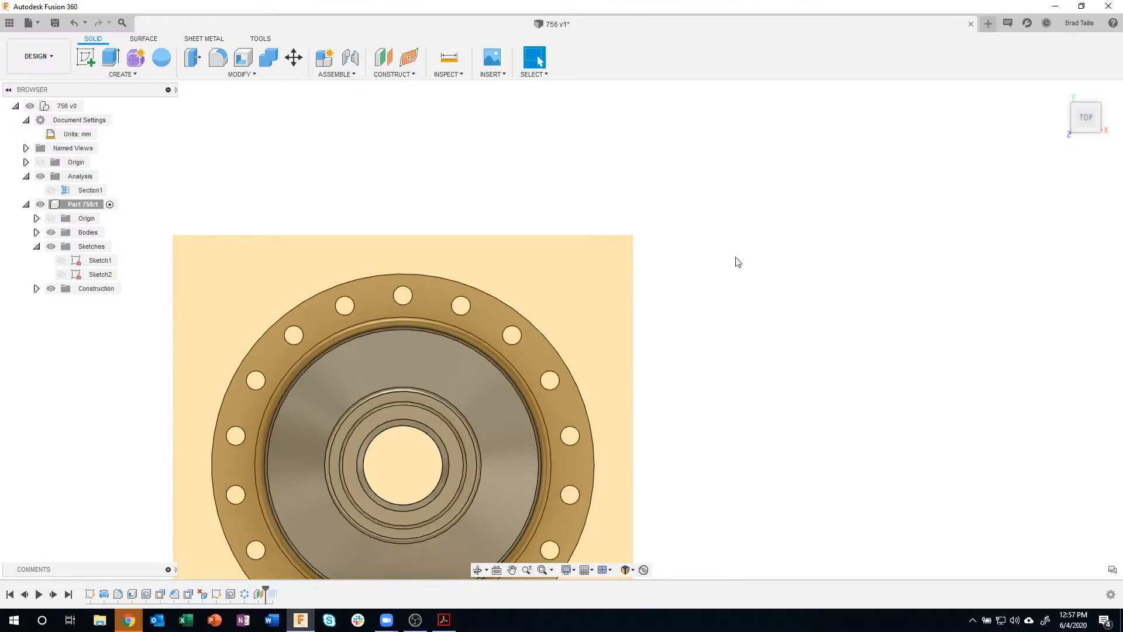
click(443, 623)
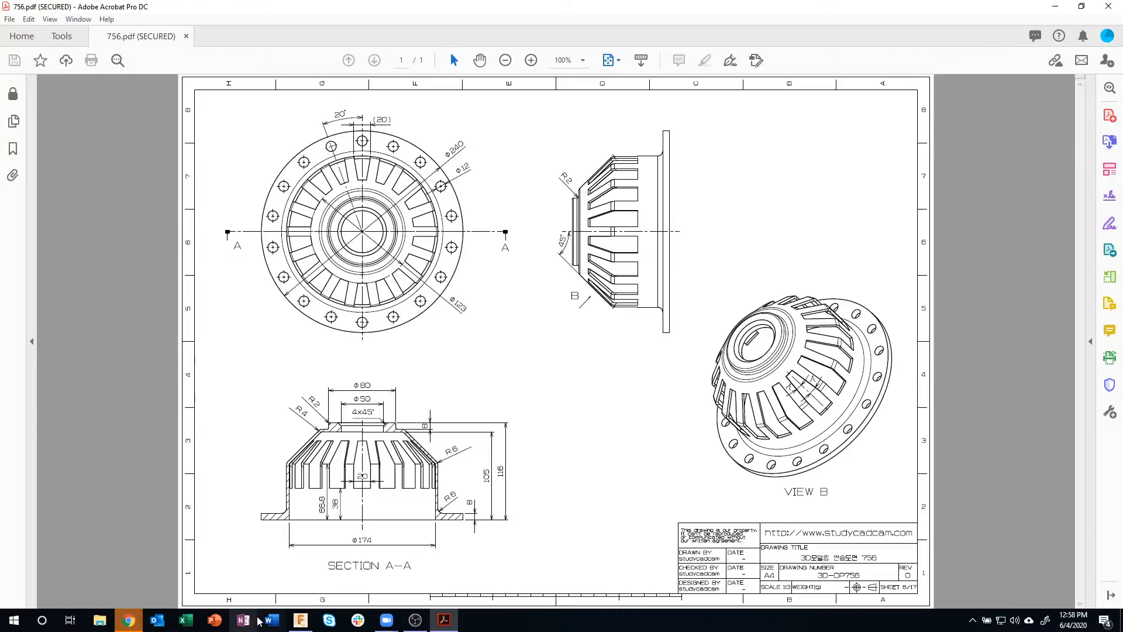
click(301, 620)
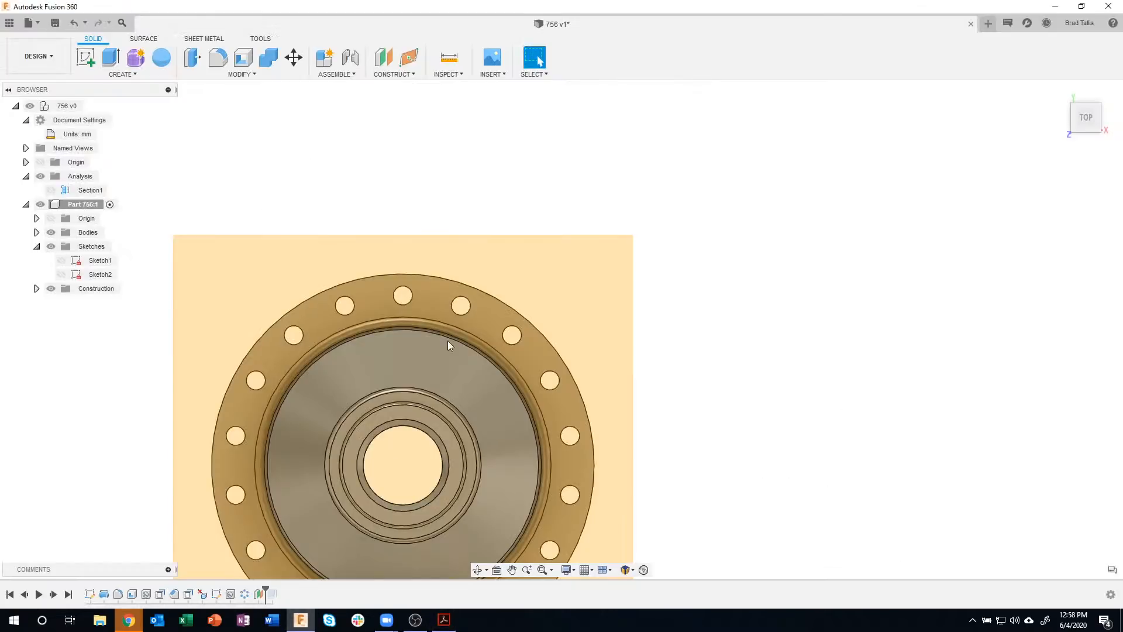
middle_drag(414, 187, 472, 114)
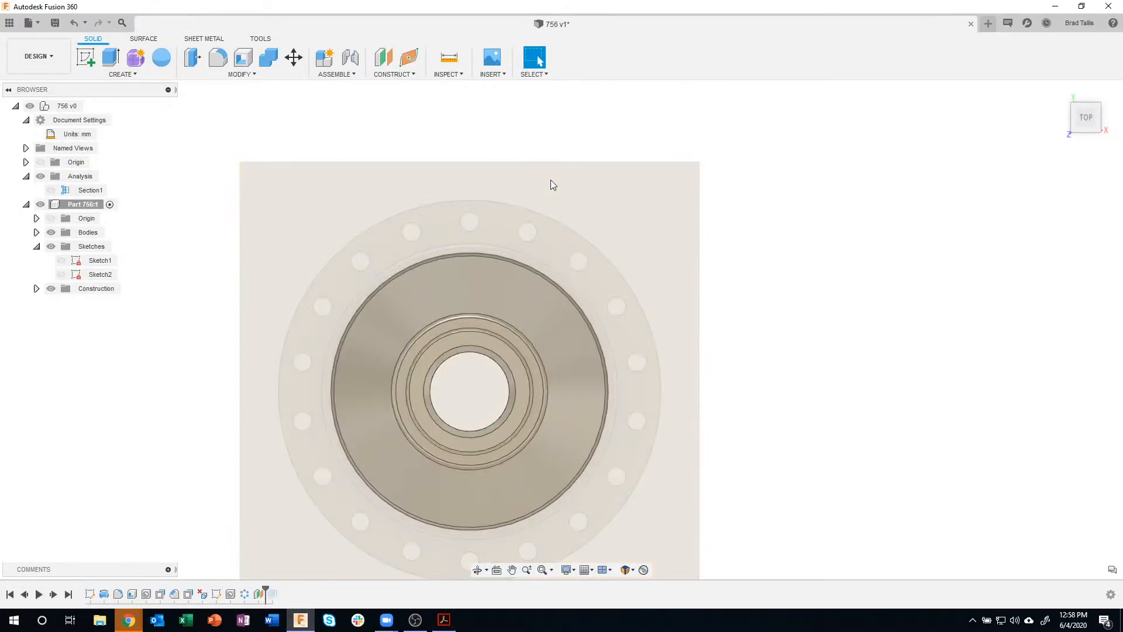
click(550, 180)
right_click(551, 181)
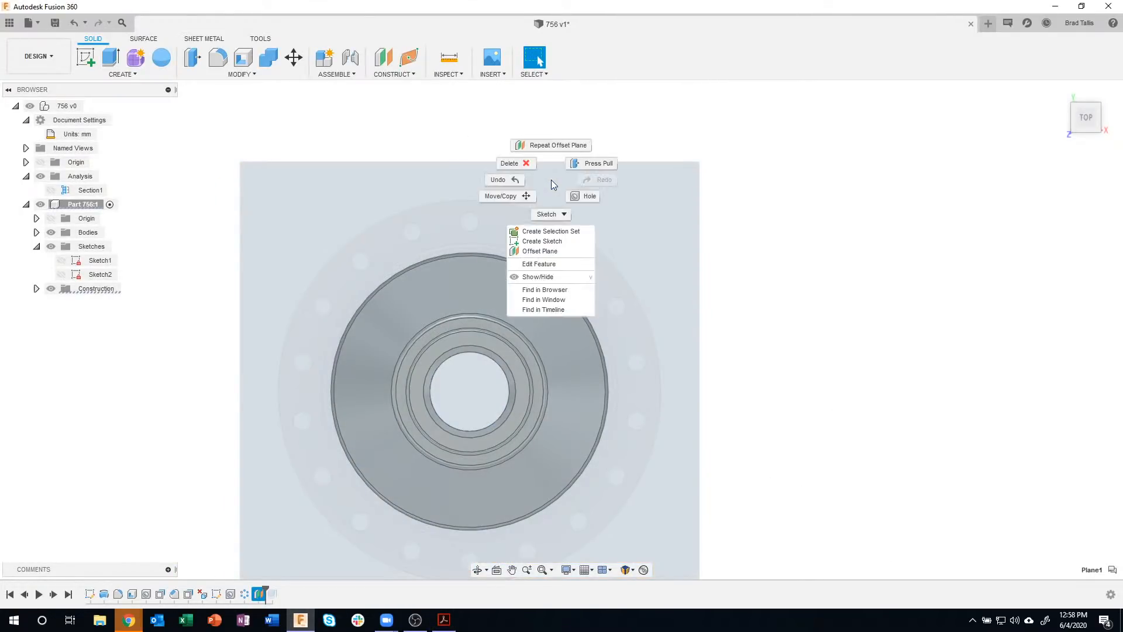
click(549, 242)
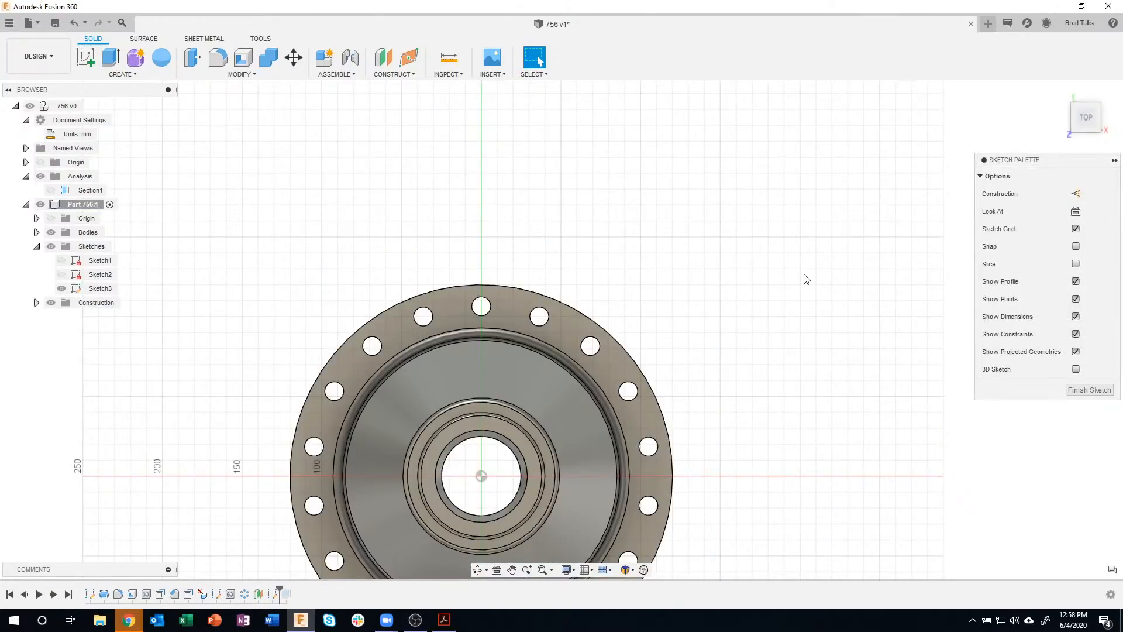
- Sketch a 123 mm diameter circle centred on the origin and convert it to construction geometry
shift+middle_drag(737, 307, 606, 548)
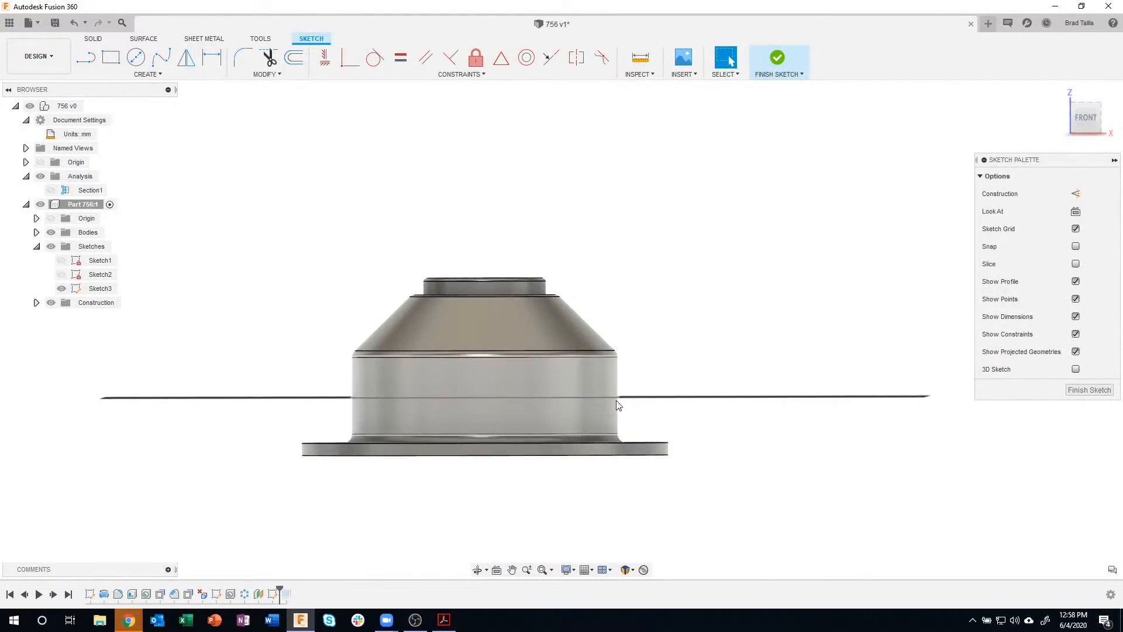
shift+middle_drag(616, 401, 1098, 114)
click(1099, 114)
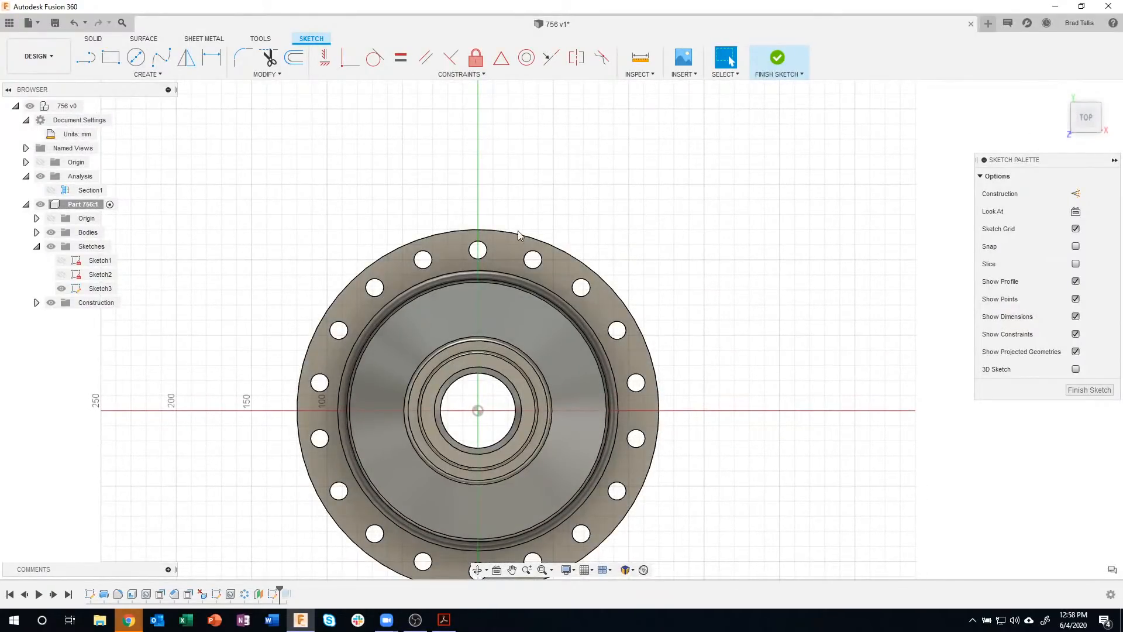
click(136, 58)
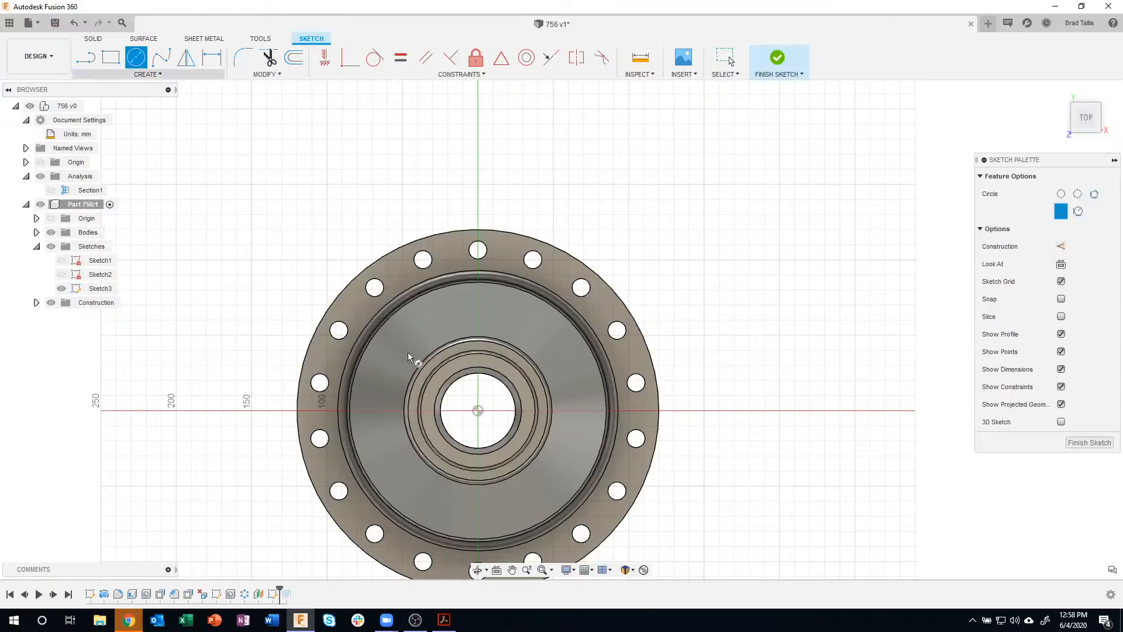
click(478, 410)
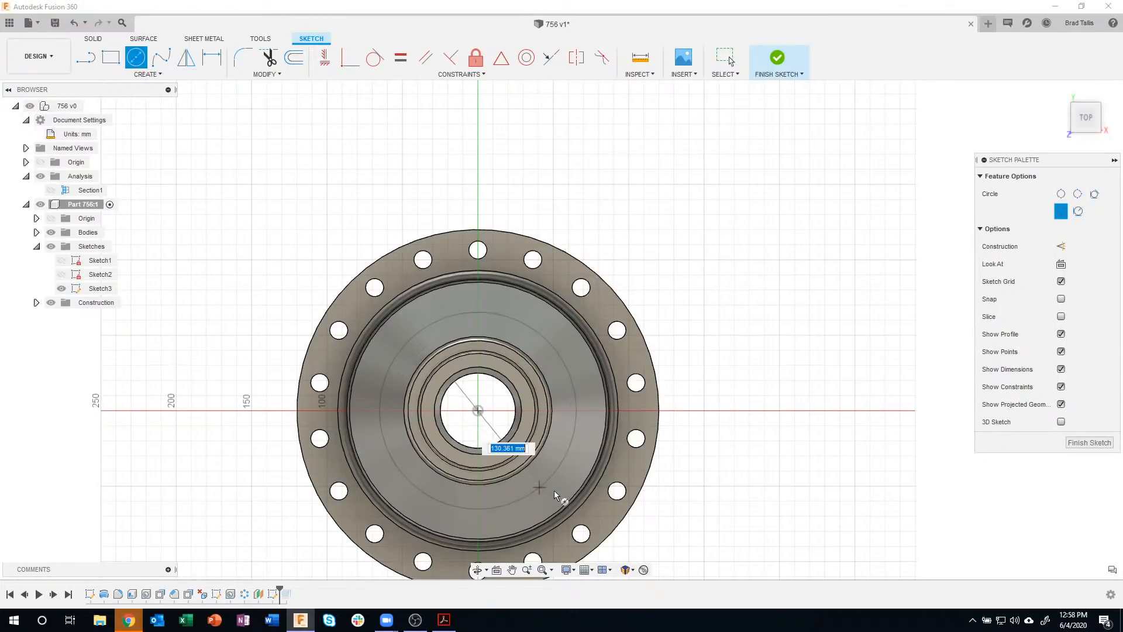
text(120)
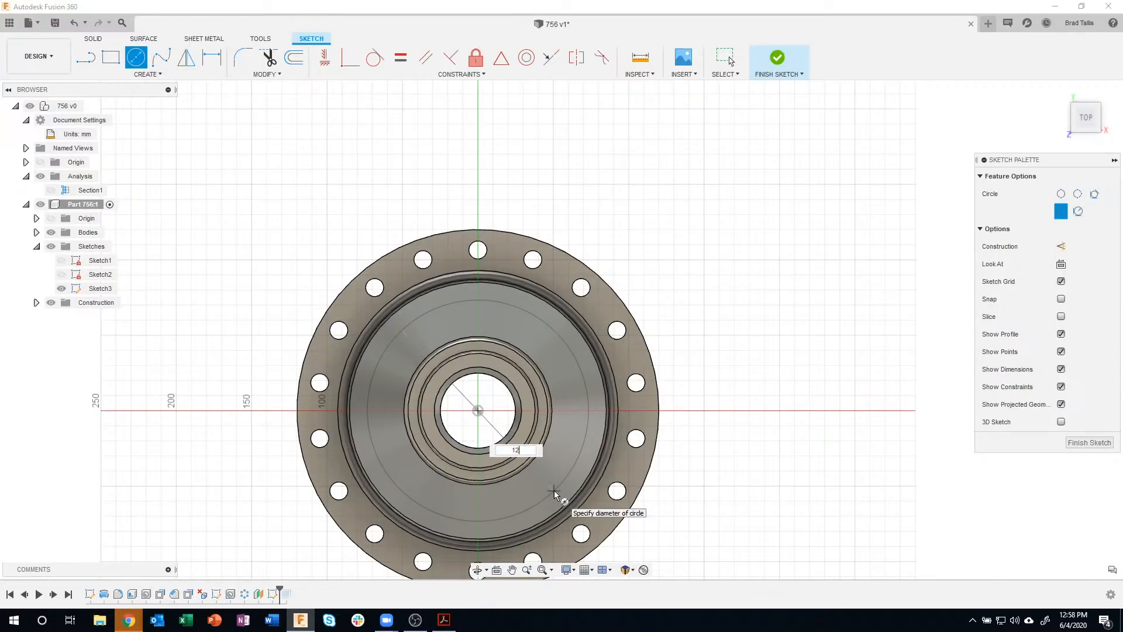
key(Return)
key(Escape)
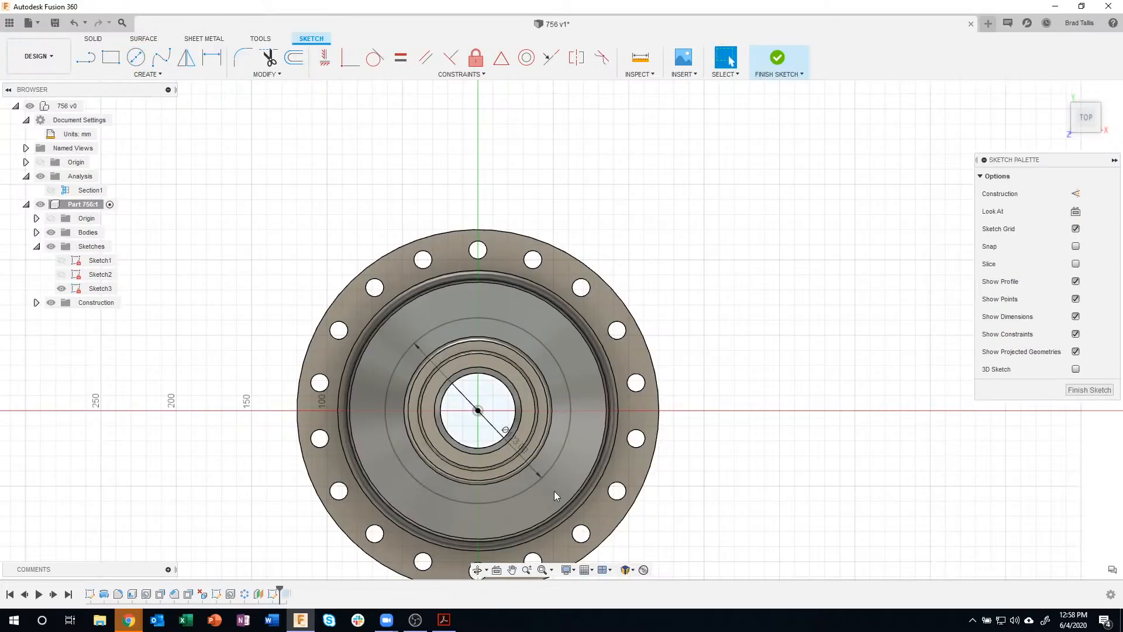
click(506, 322)
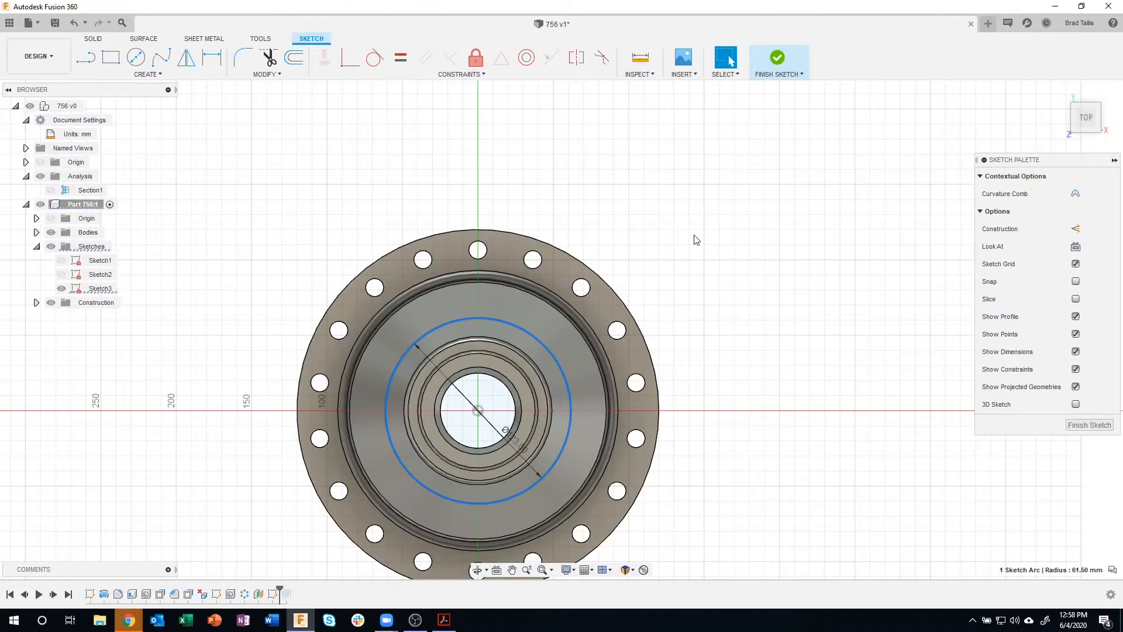
click(1075, 229)
scroll(535, 220, up, 4)
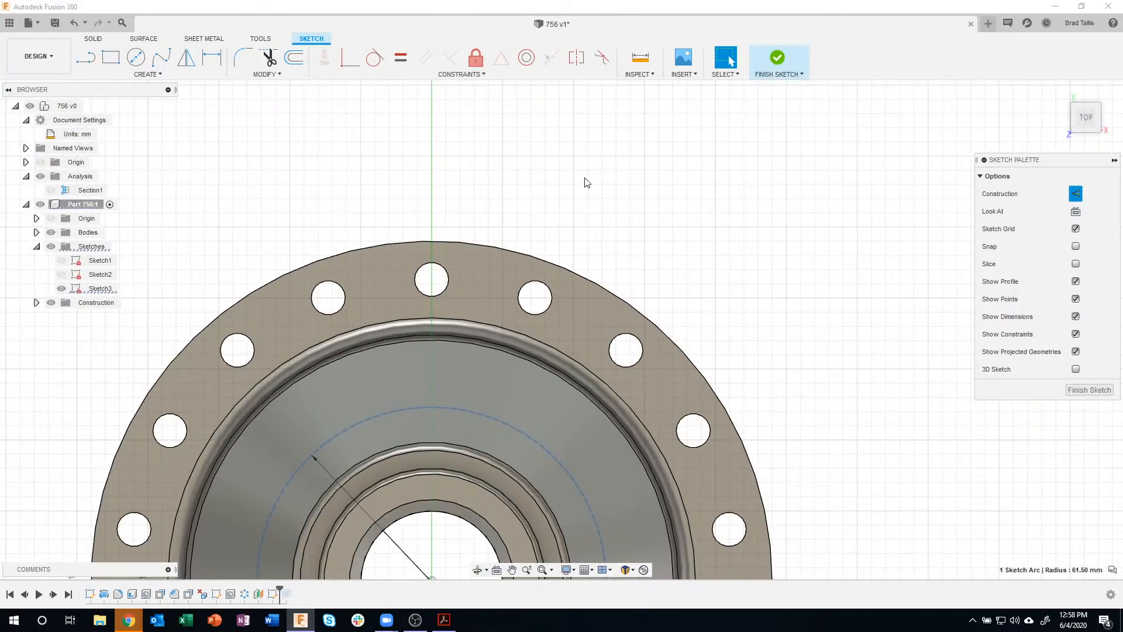
middle_drag(584, 181, 634, 155)
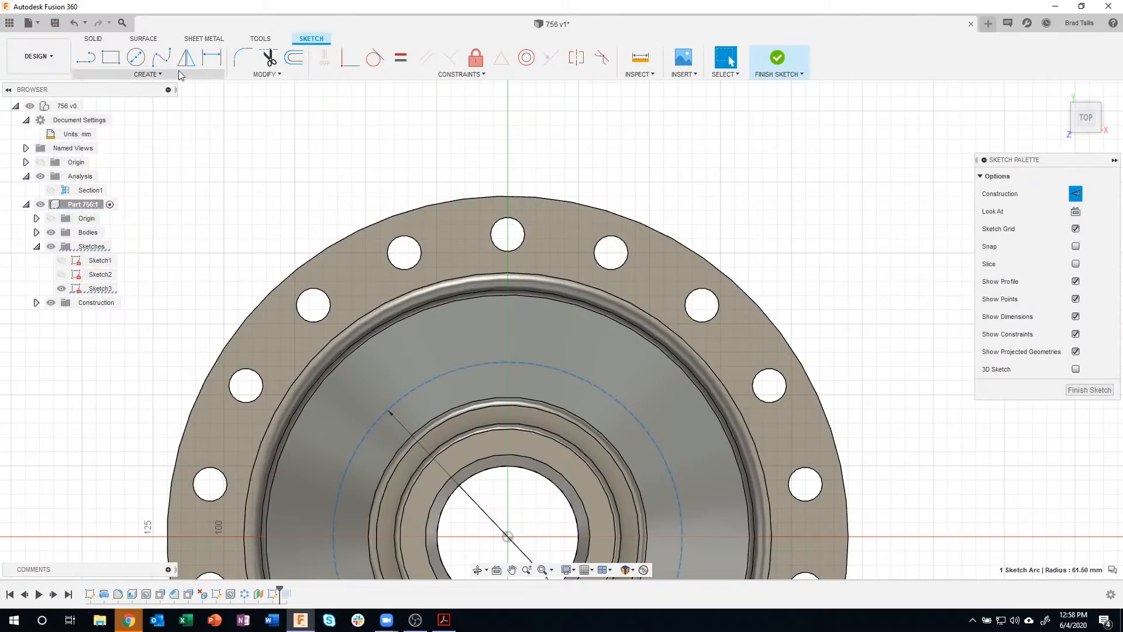
click(86, 57)
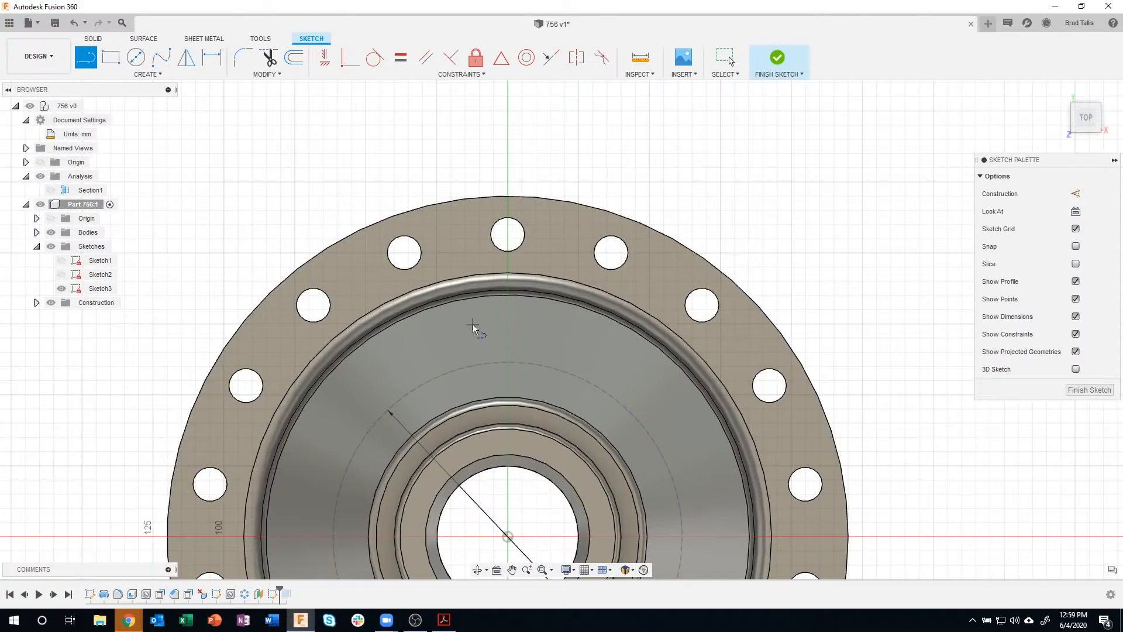
click(479, 365)
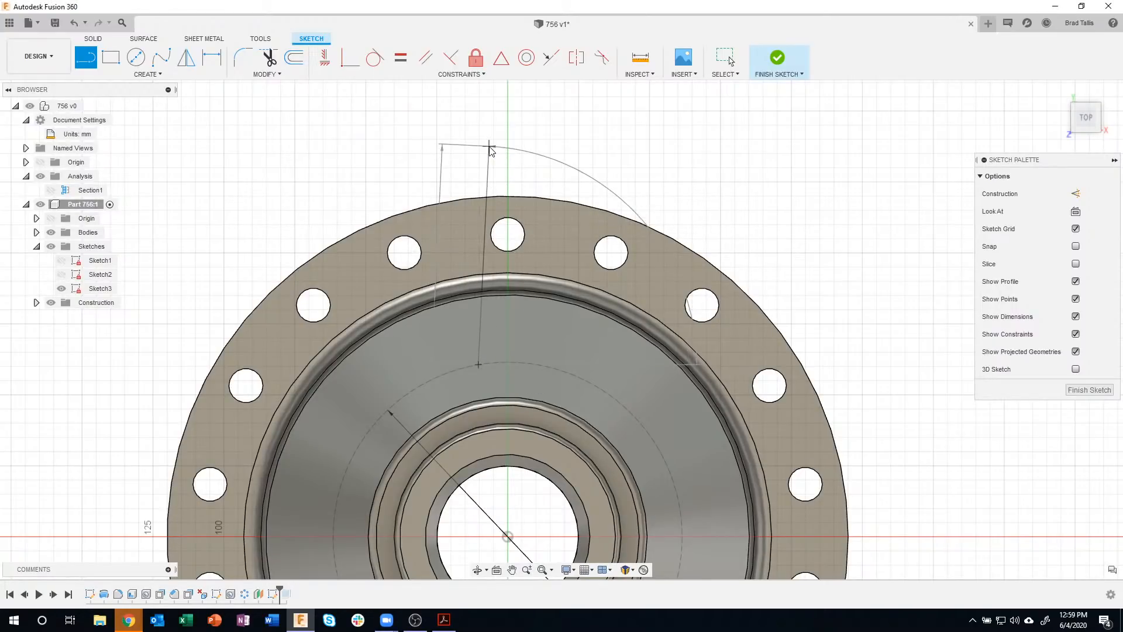
key(Escape)
- Sketch a rectangle about 39 mm wide and 83 mm tall, from beyond the flange's outer edge to inside the construction circle
click(110, 59)
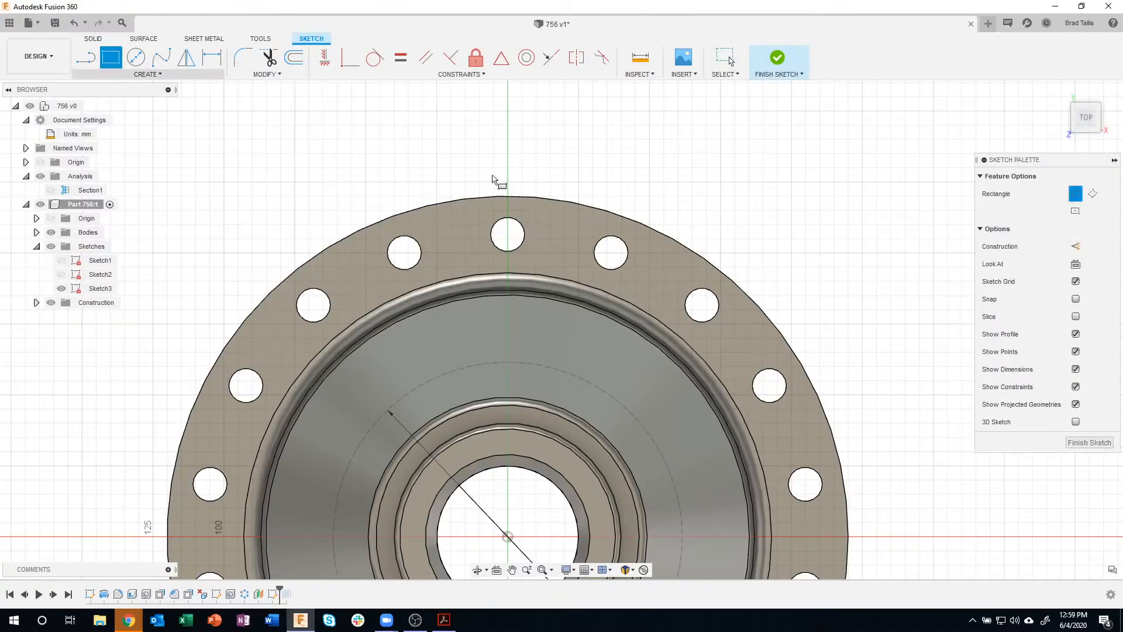
click(439, 155)
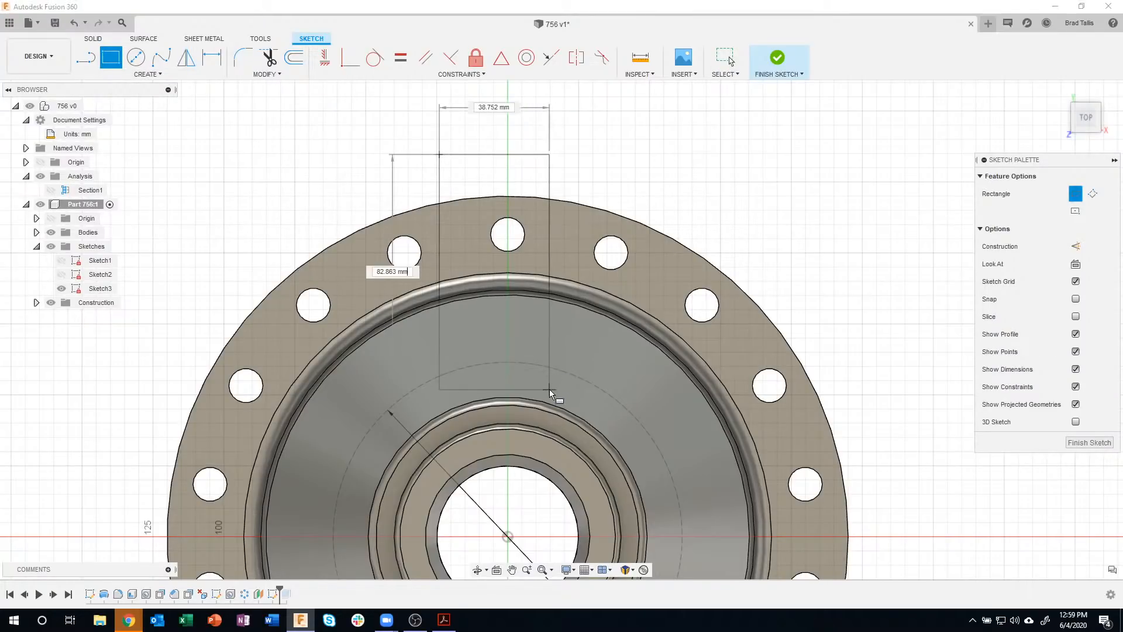
click(549, 389)
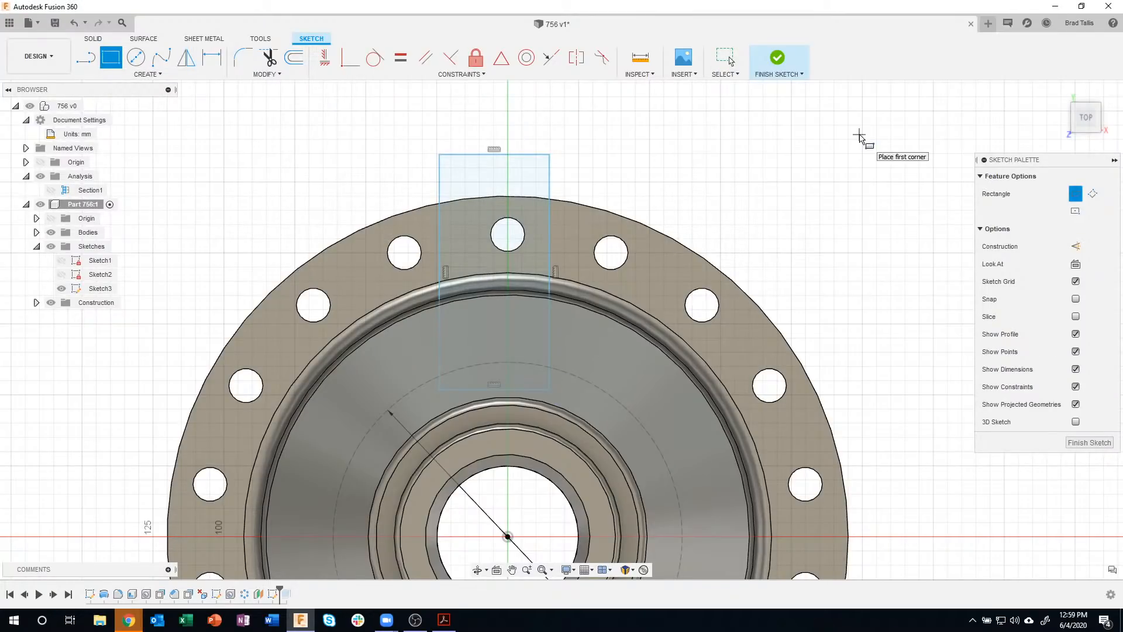
key(Escape)
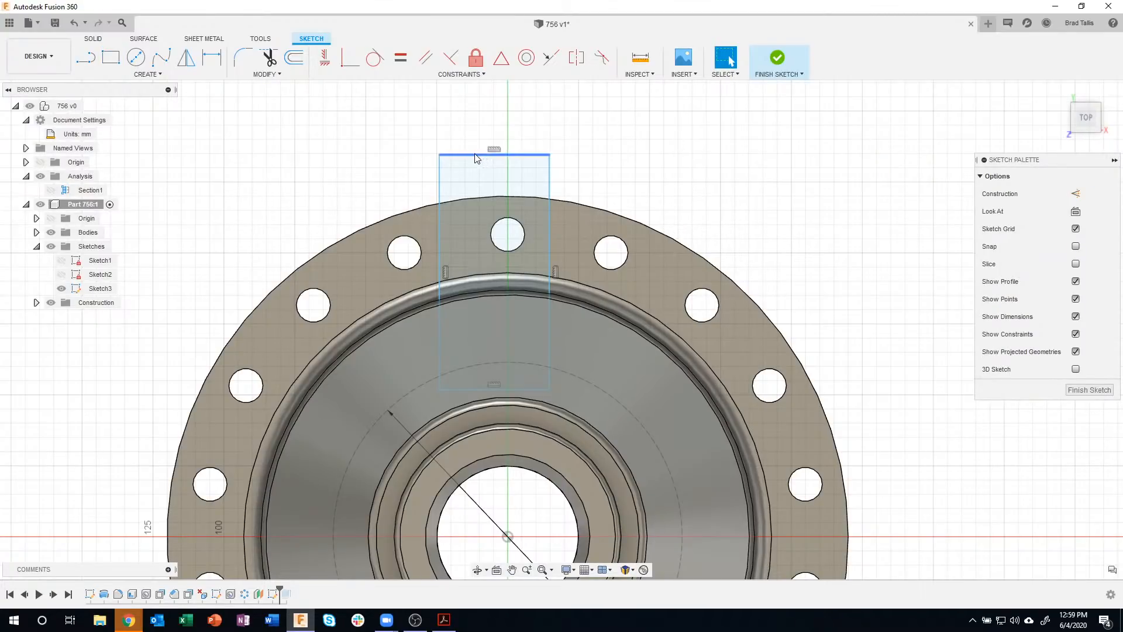
- Dimension the rectangle's width to 20 mm and move the rectangle so it straddles the vertical axis
click(212, 58)
click(459, 156)
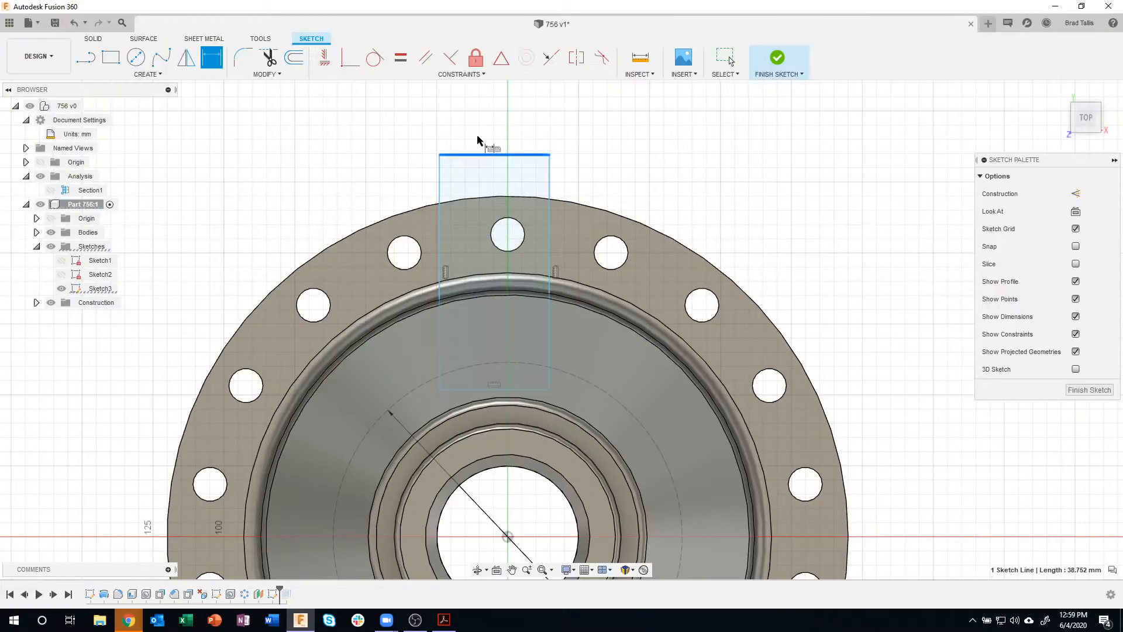
click(497, 135)
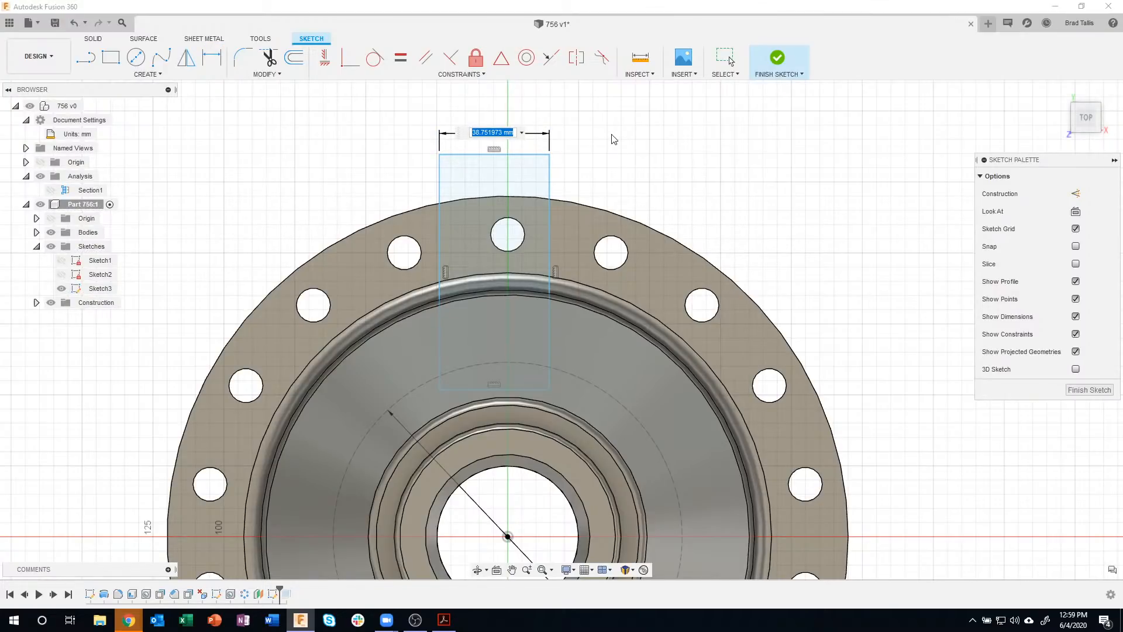
text(20)
key(Return)
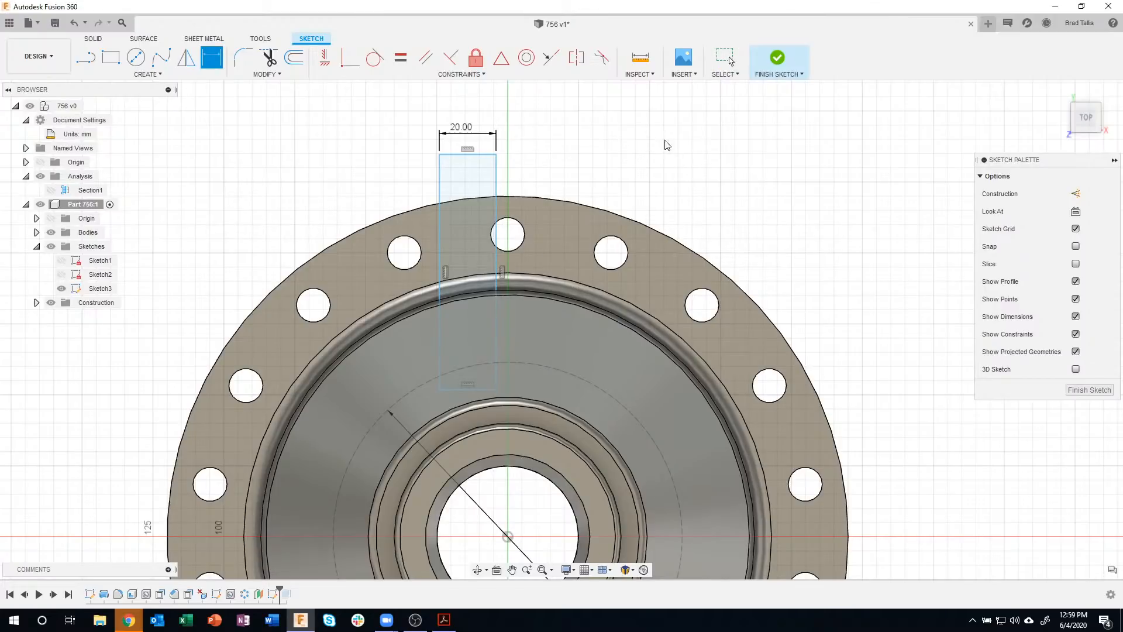
key(Escape)
drag(496, 181, 529, 178)
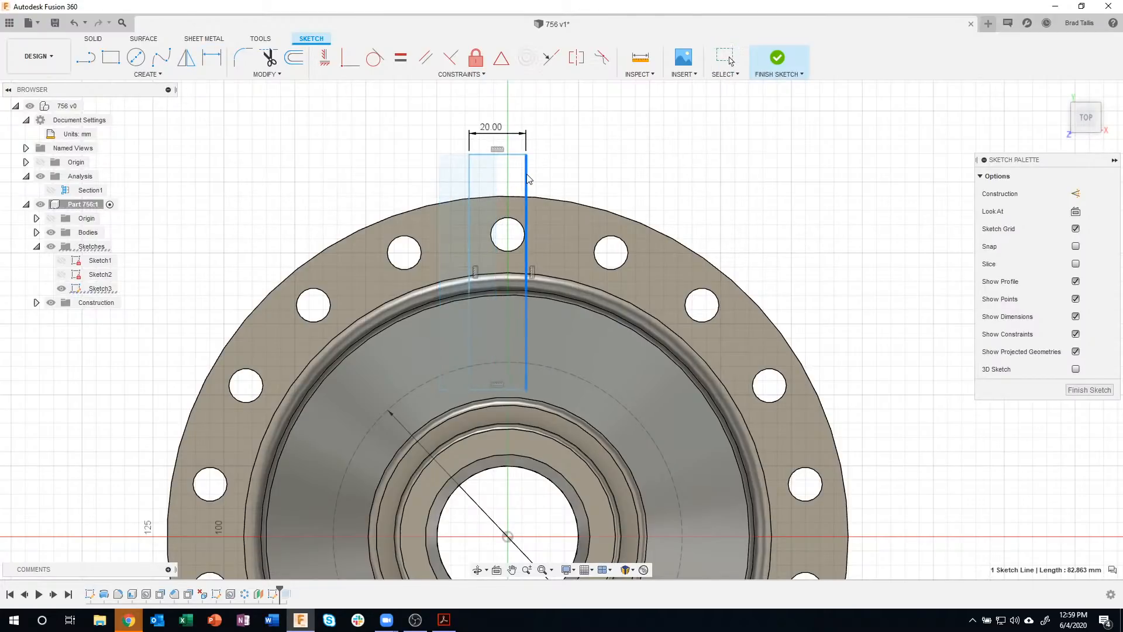
click(642, 165)
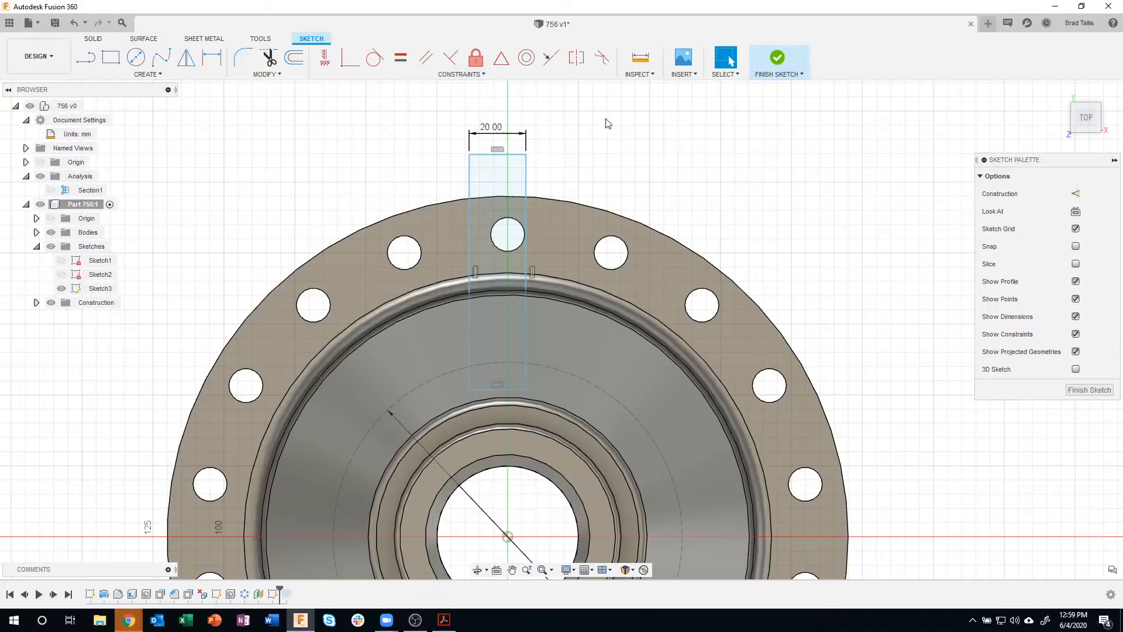
- Constrain the midpoint of the rectangle's inner short edge to the origin and stretch its outer short edge past the flange's rim
click(501, 56)
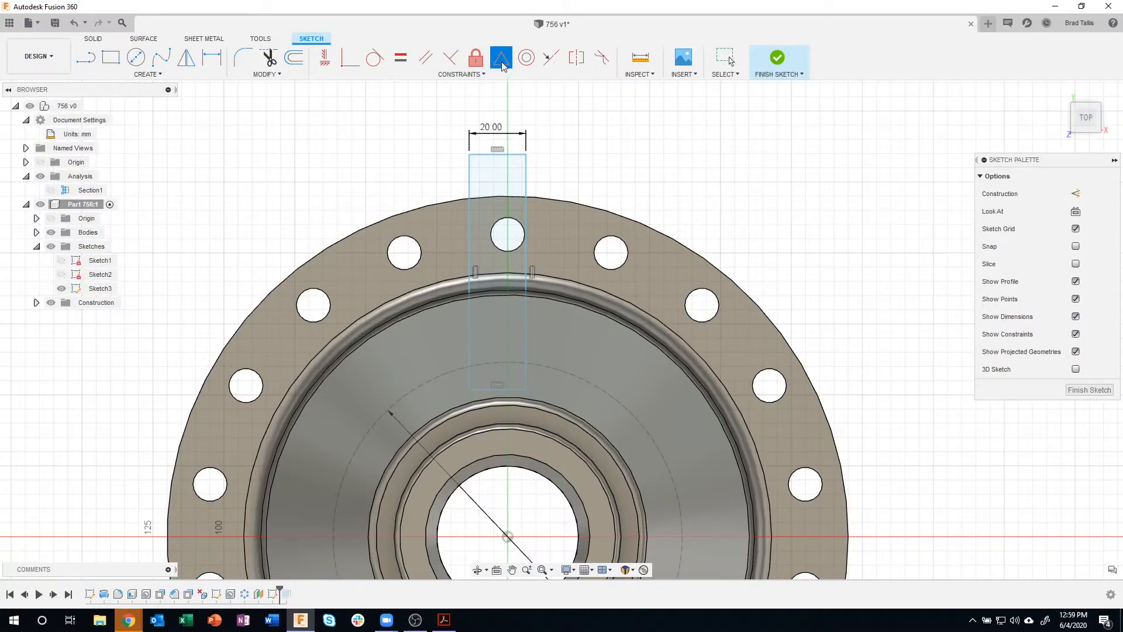
click(487, 390)
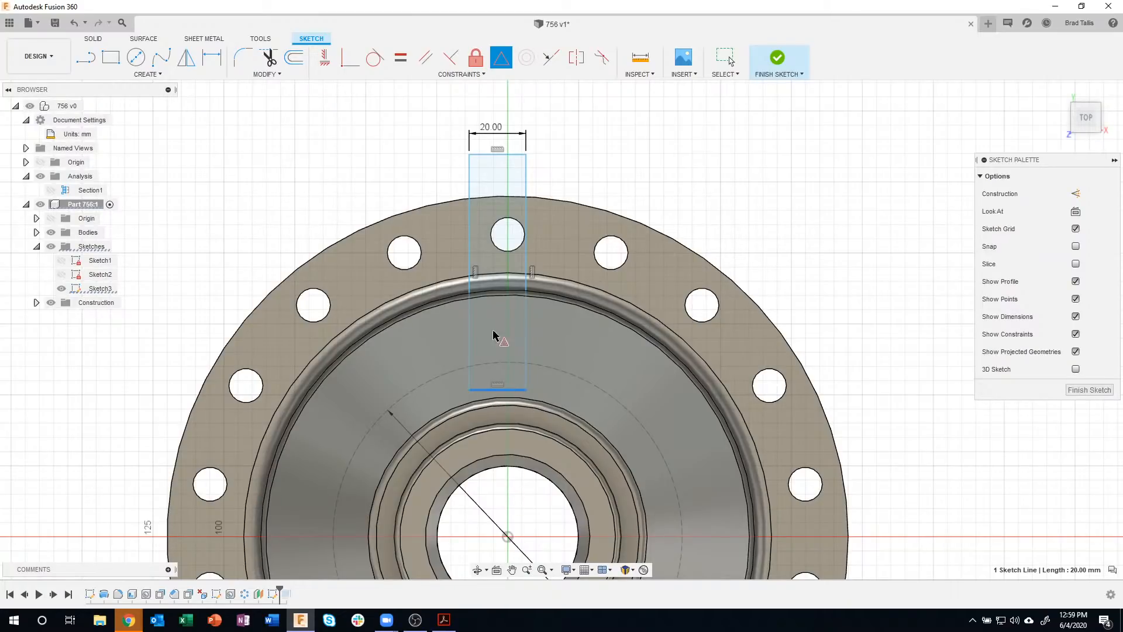
click(508, 537)
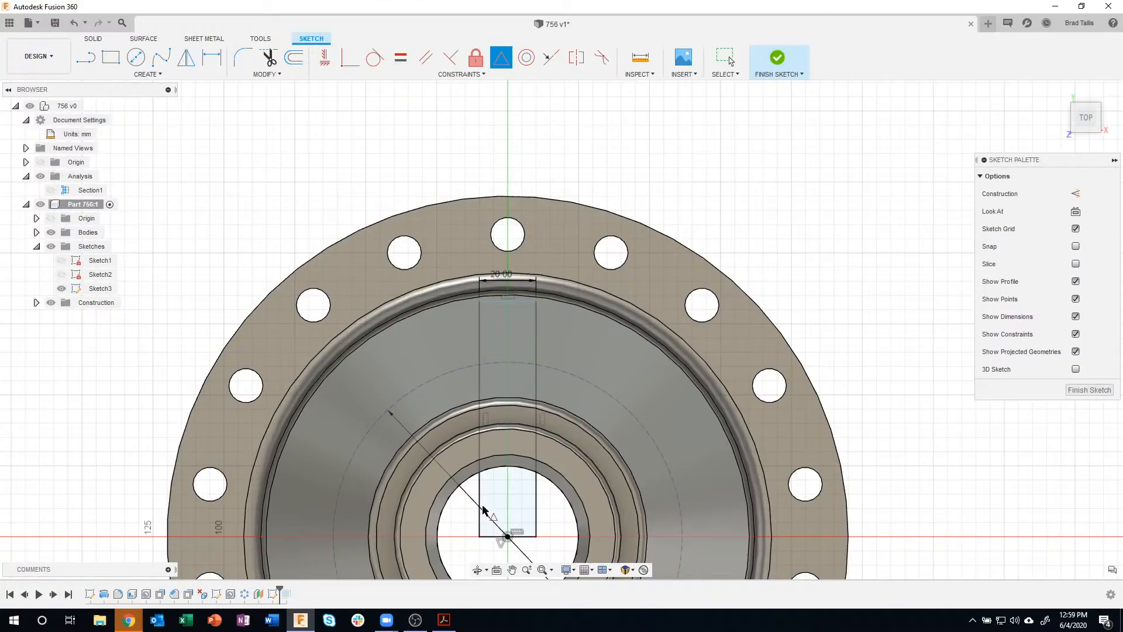
click(510, 298)
key(Escape)
key(Escape)
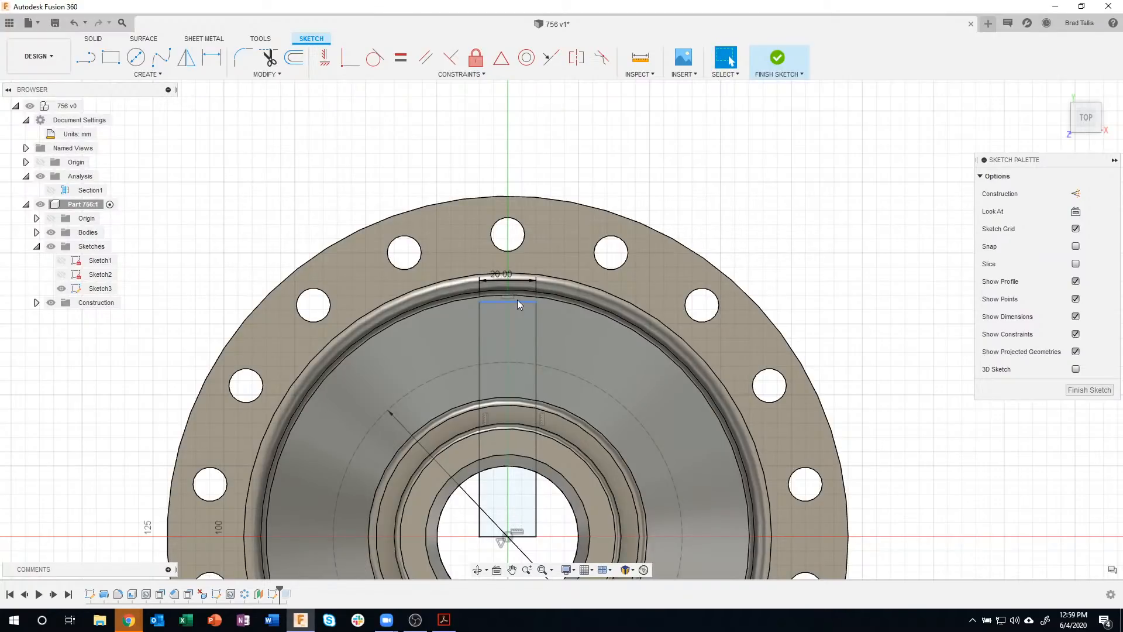
drag(517, 301, 521, 135)
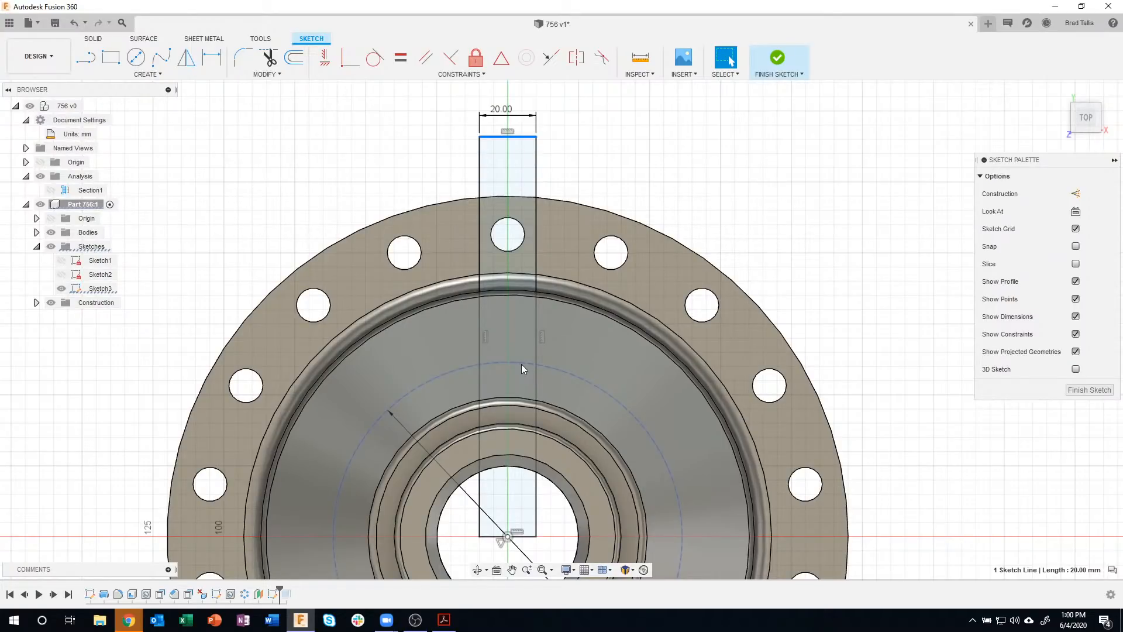
- Convert the 123 mm diameter construction circle back to regular sketch geometry
click(521, 364)
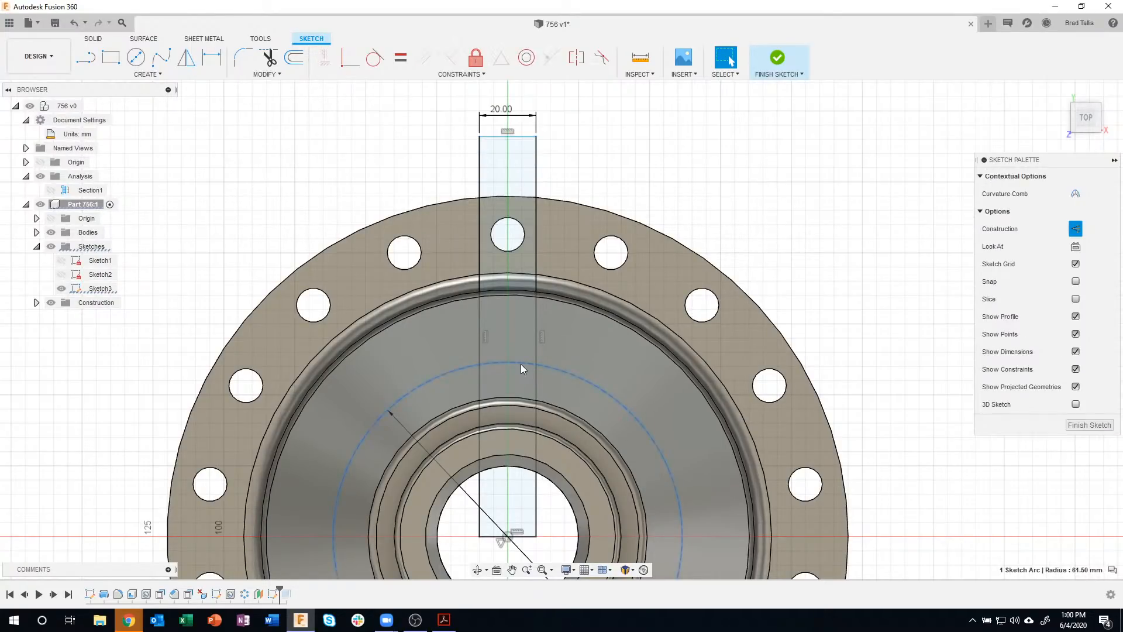
click(1076, 228)
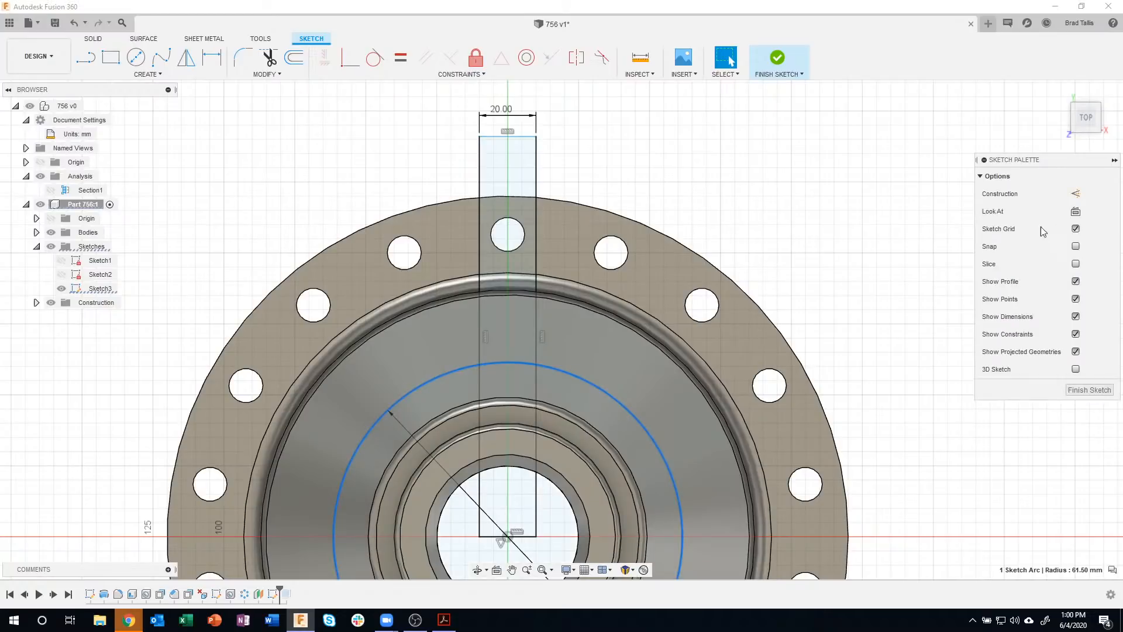
click(705, 174)
- Compare the slot profile with and without the body shown, and examine the body's circular edge just inside the flange fillet
scroll(596, 185, up, 3)
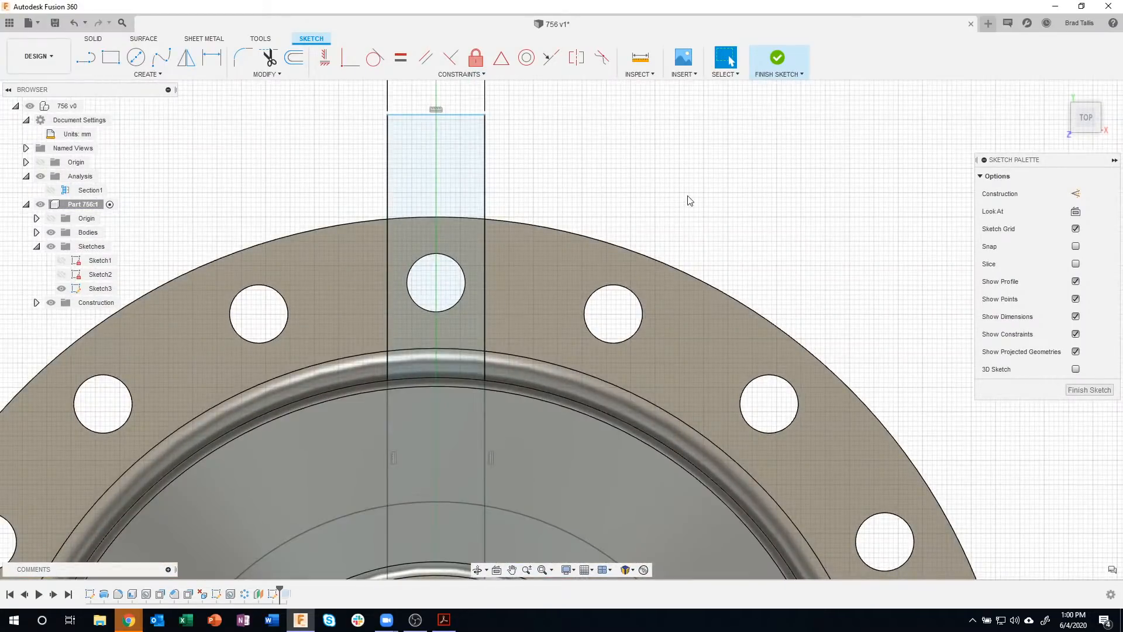
middle_drag(485, 394, 548, 324)
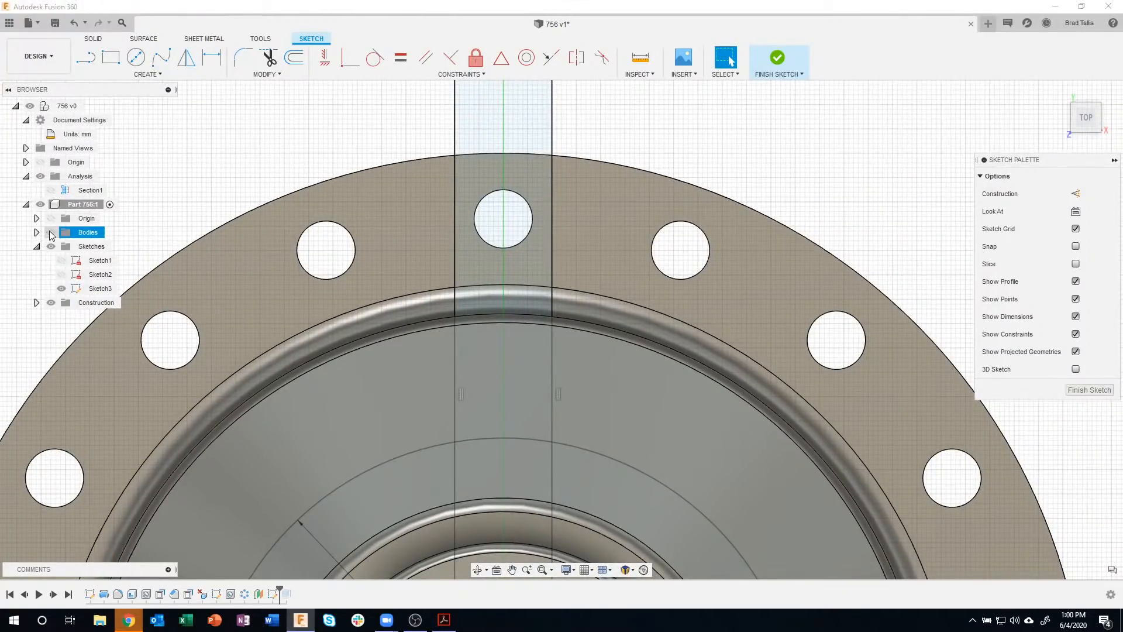
click(50, 232)
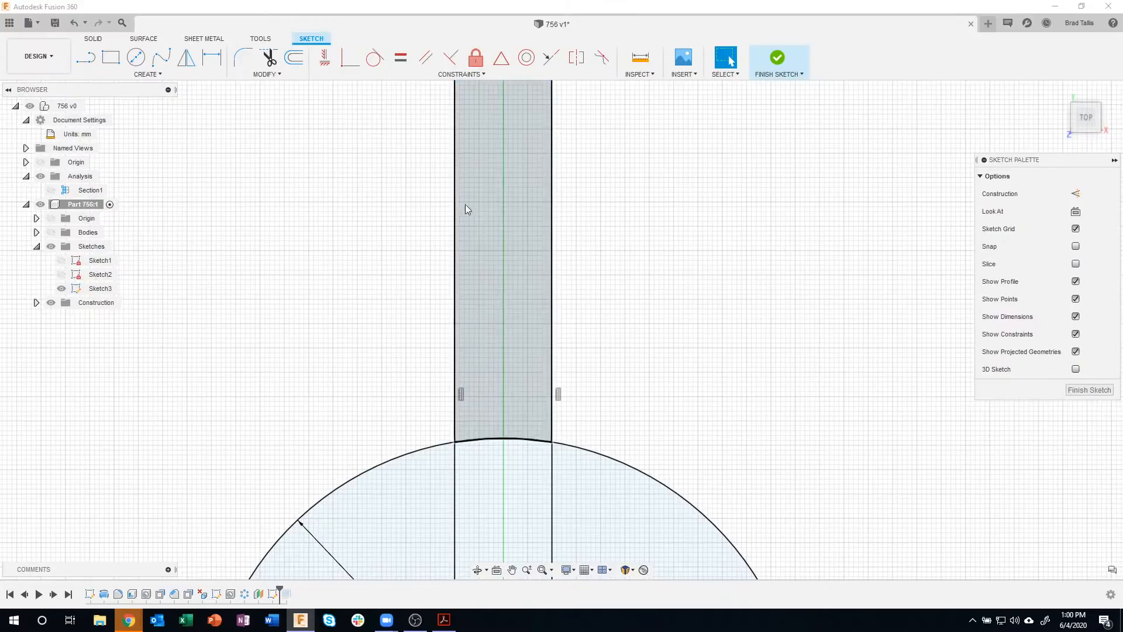
click(51, 233)
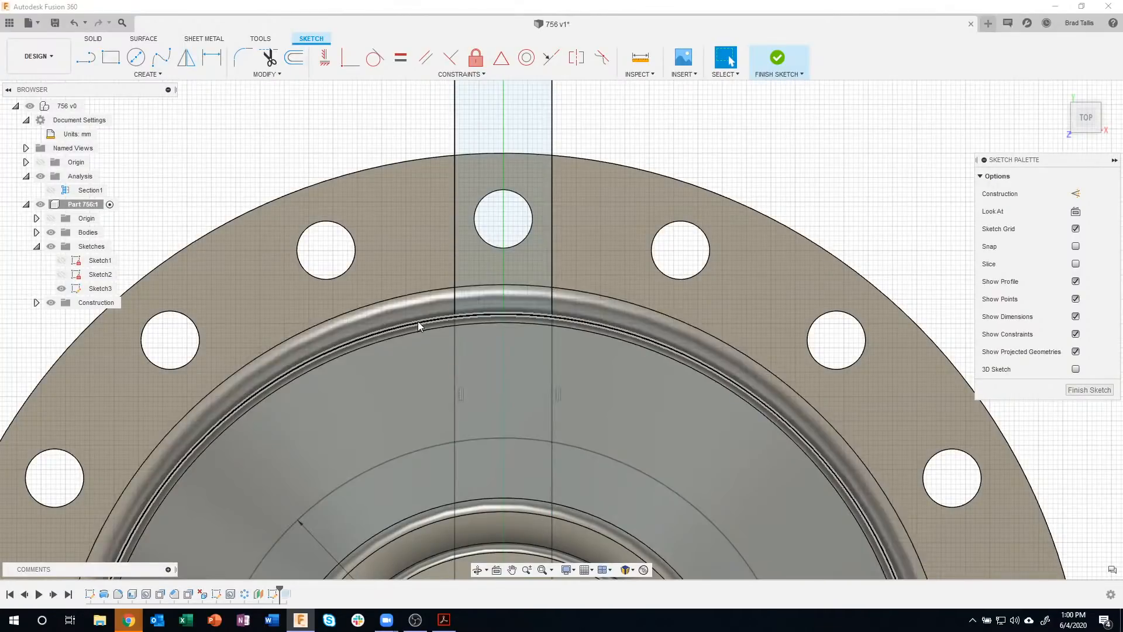
click(418, 322)
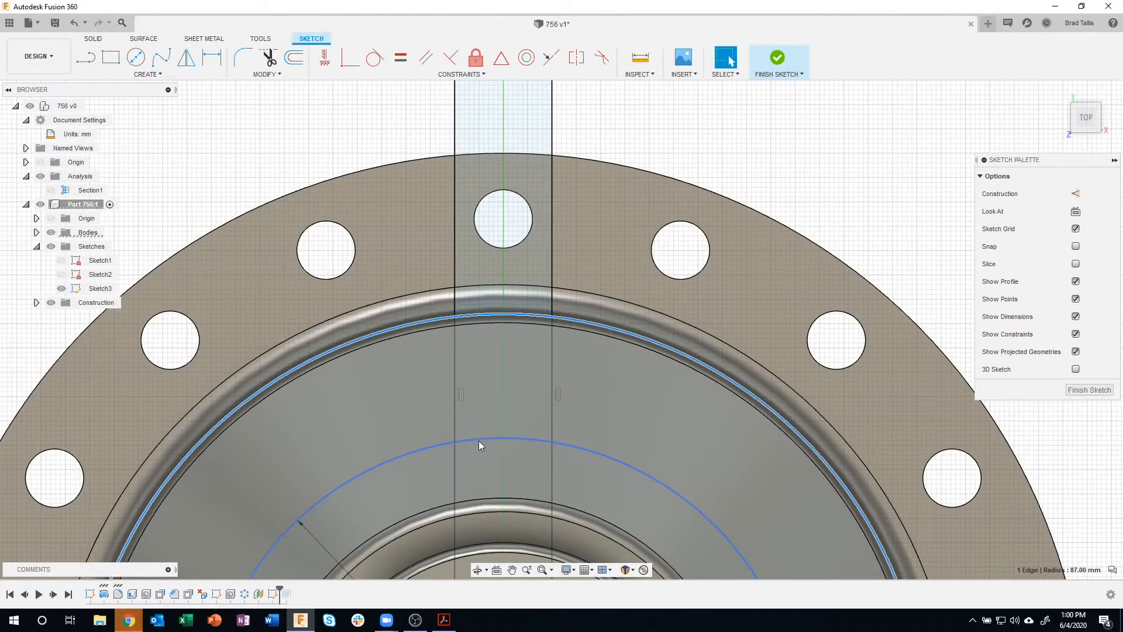
click(738, 154)
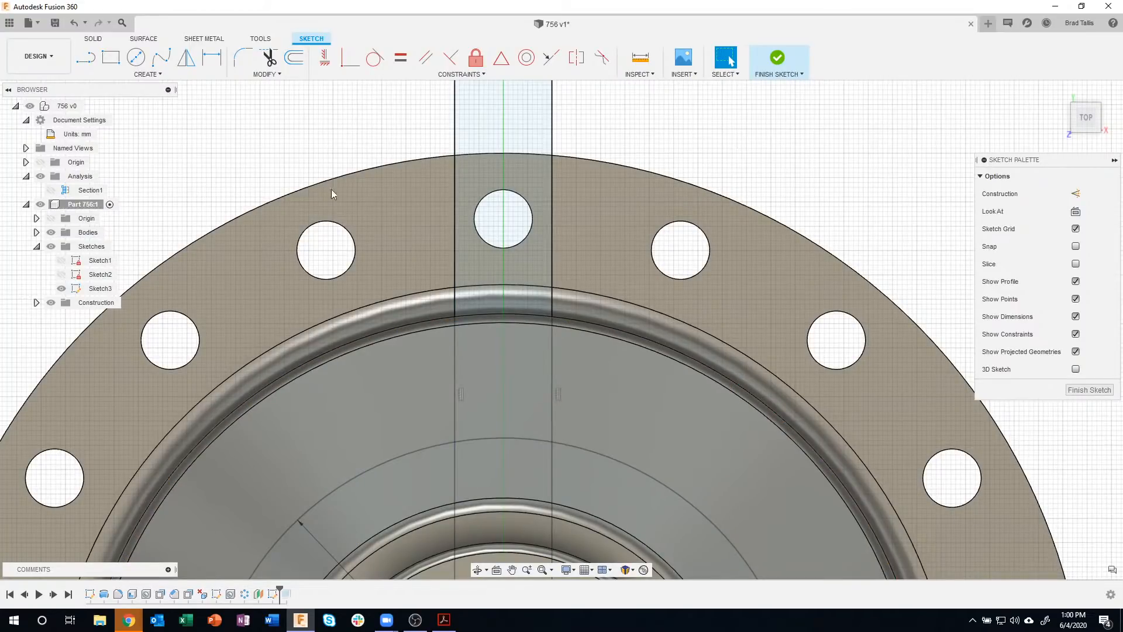
click(52, 233)
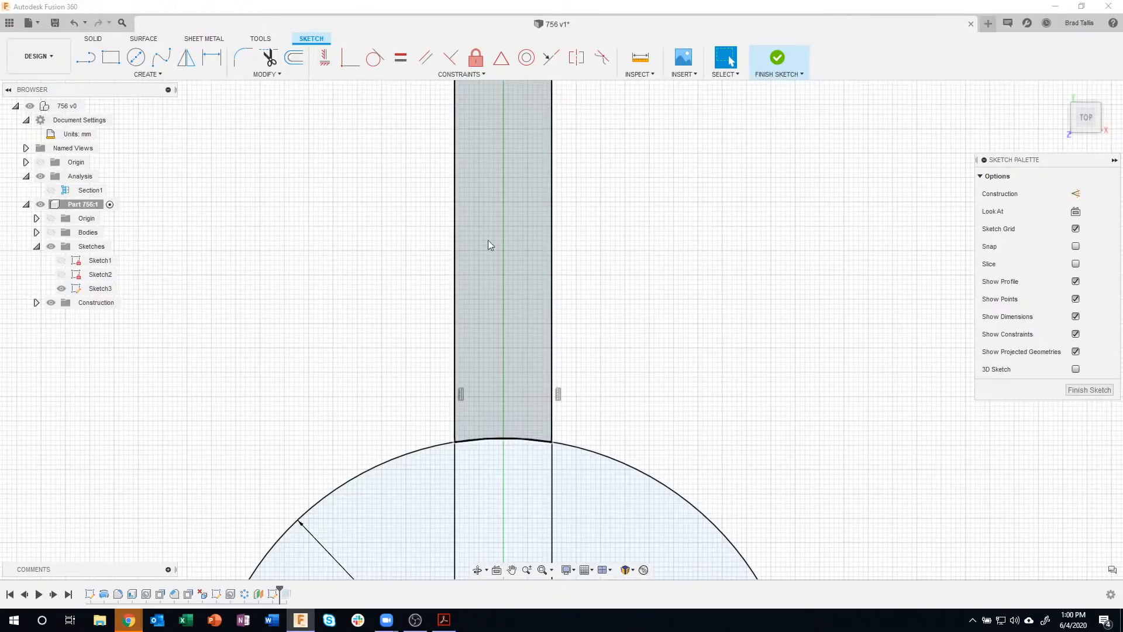
click(51, 233)
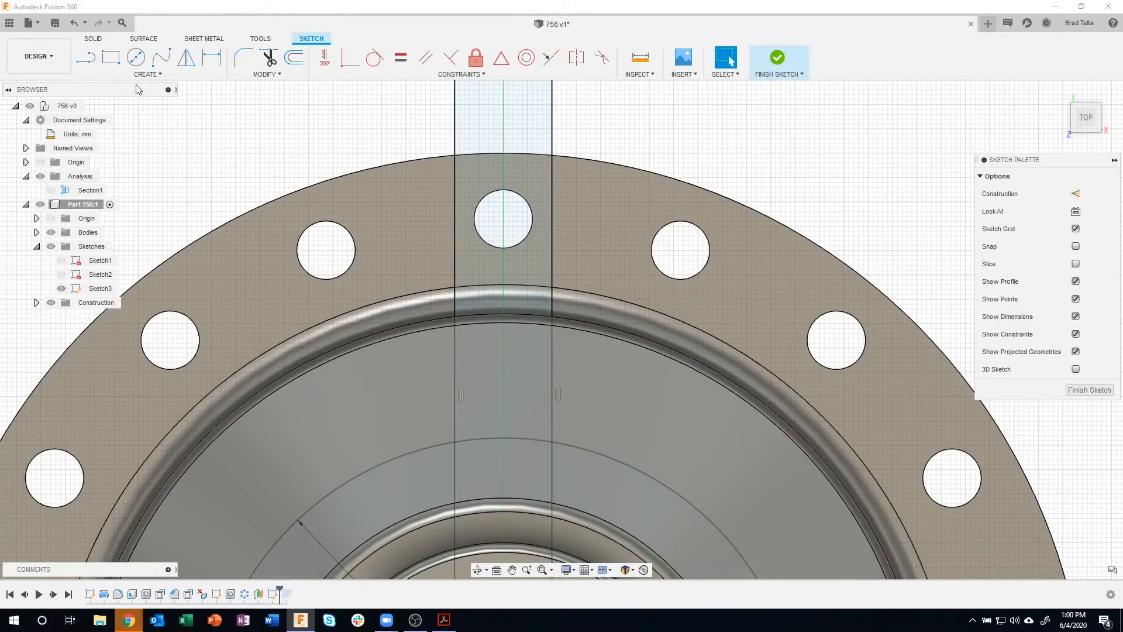
- Project the body's 87 mm radius circular edge, just inside the flange fillet, into the slot sketch using the specified-entities selection filter
click(146, 74)
mouse_move(139, 294)
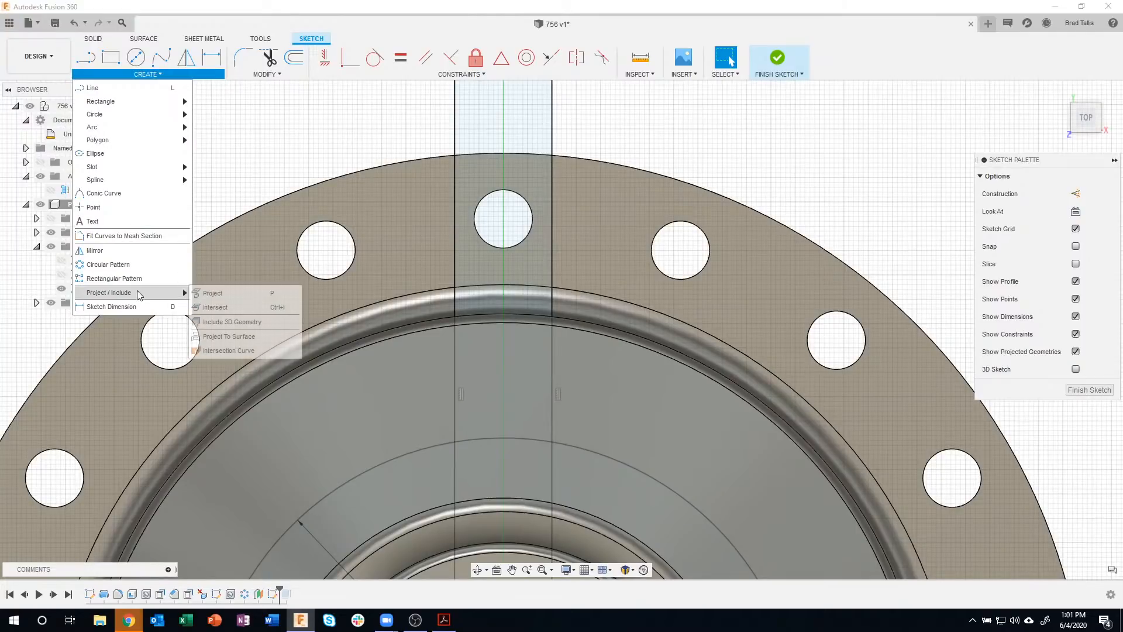
click(214, 294)
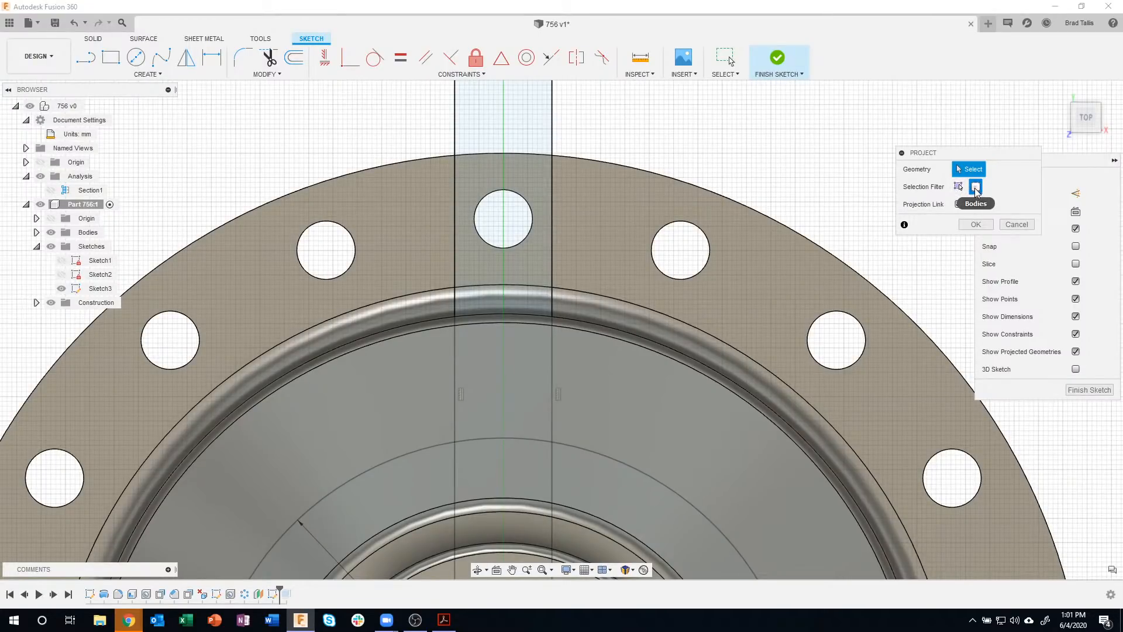
click(721, 318)
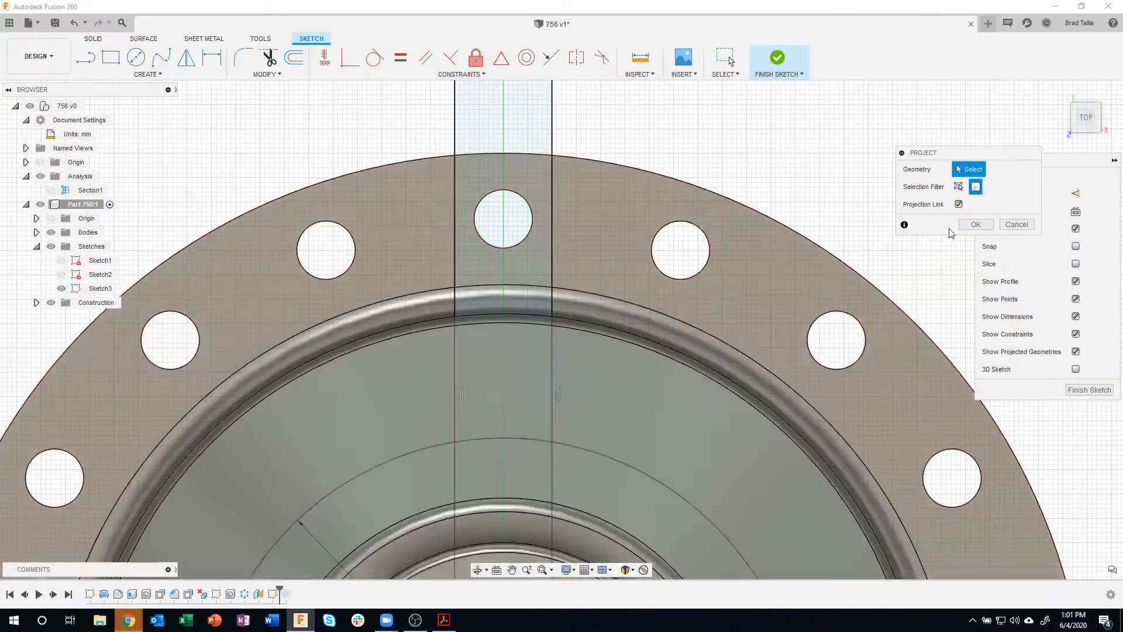
click(959, 187)
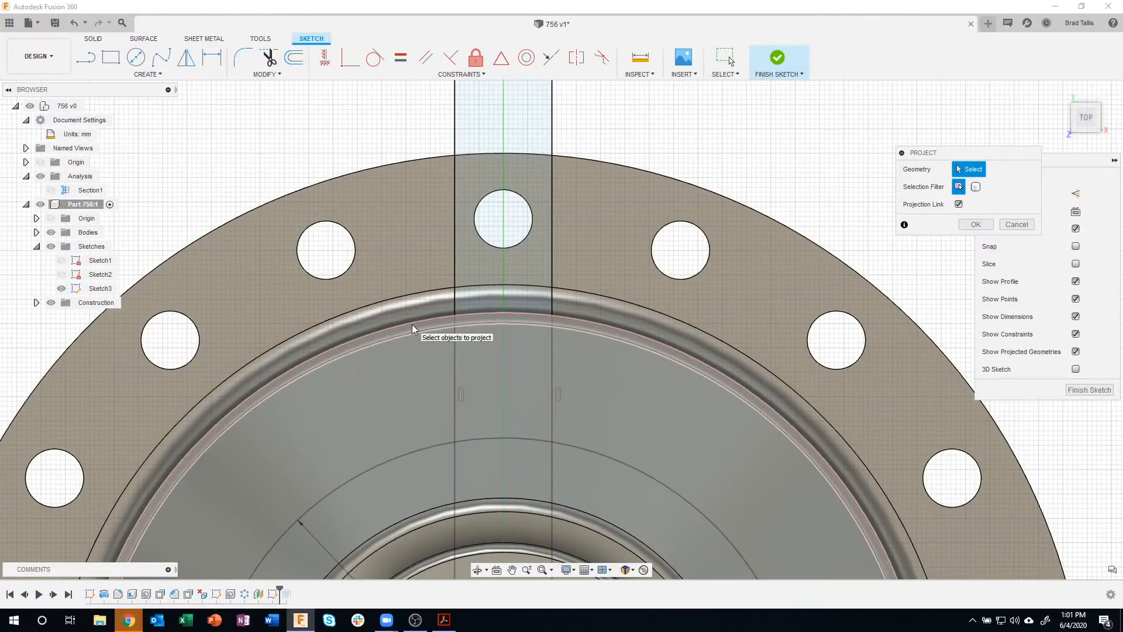
click(409, 324)
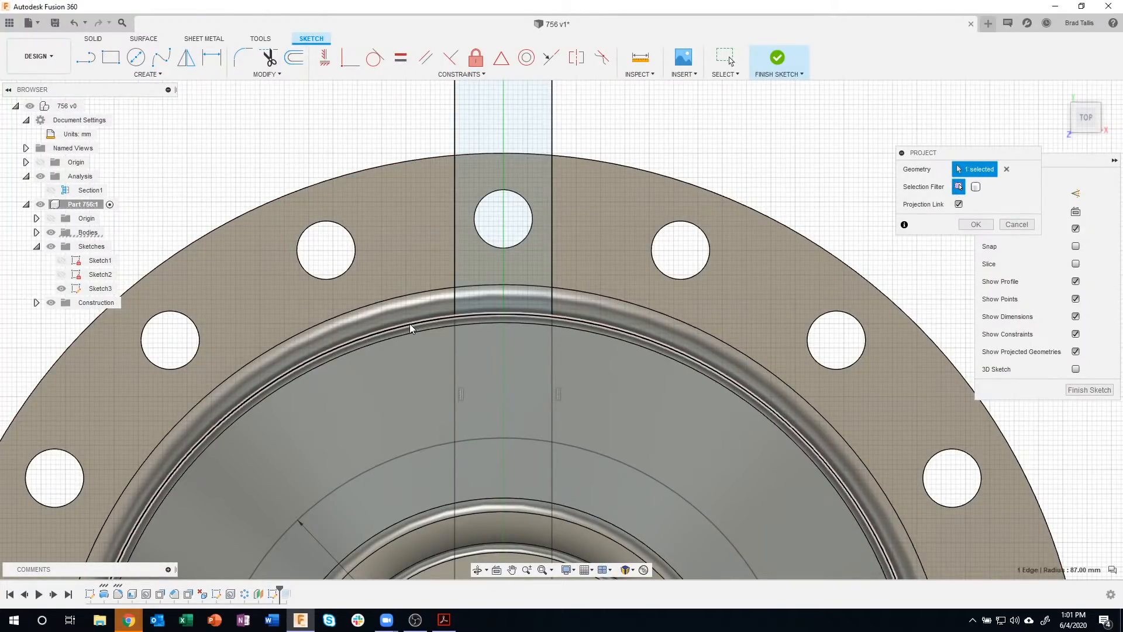
click(966, 226)
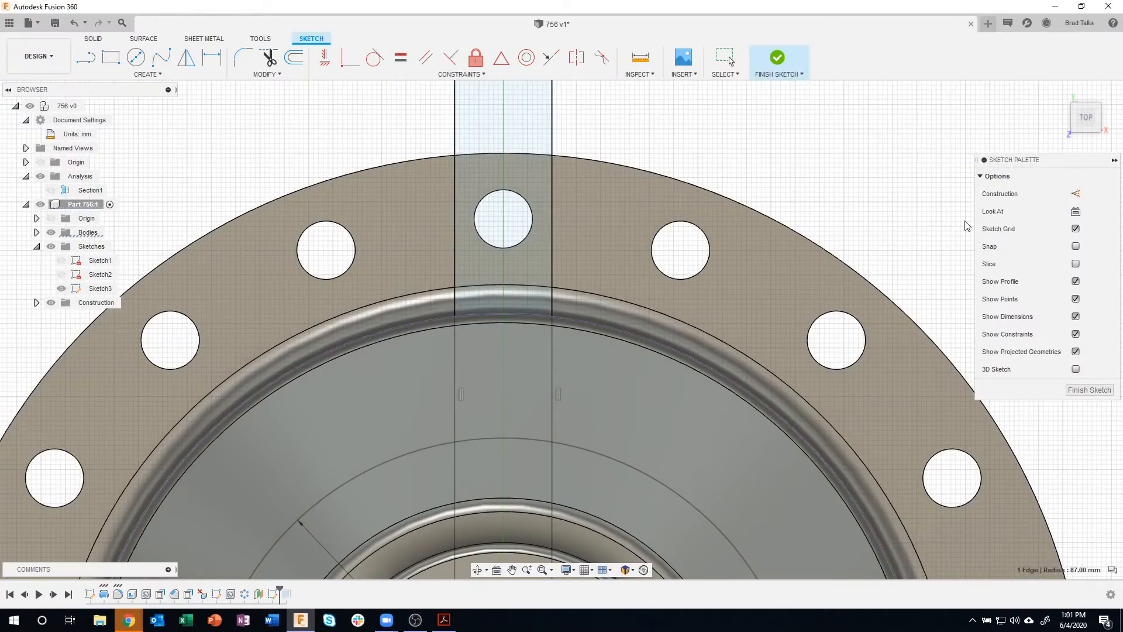
- Check the slot profile bounded by the projected edge with the body hidden, and finish the sketch
click(51, 231)
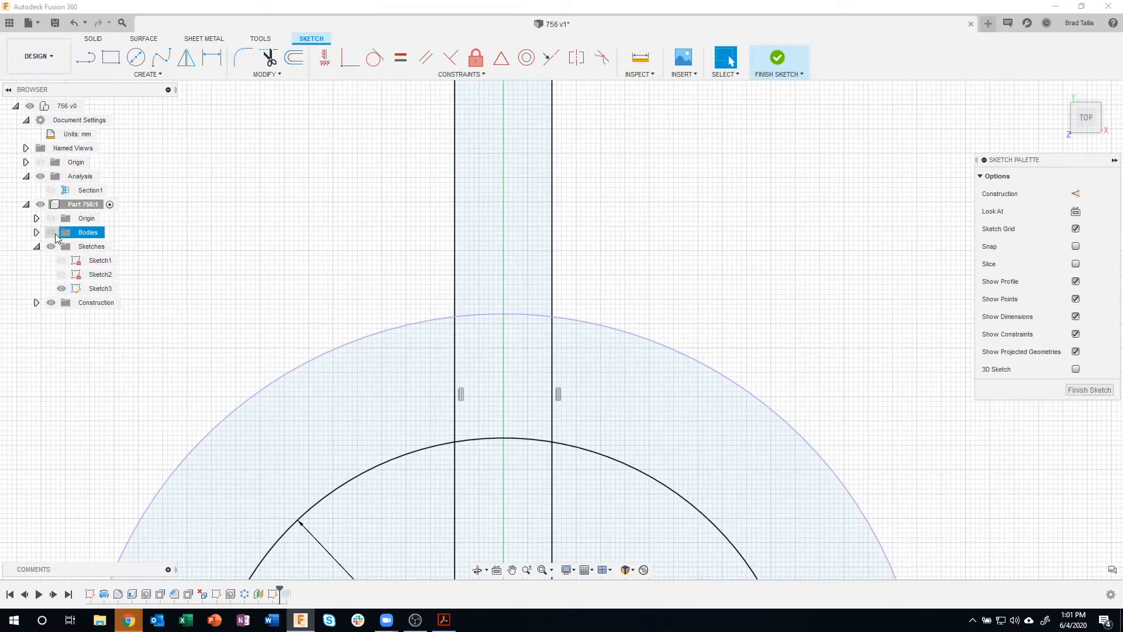
click(52, 232)
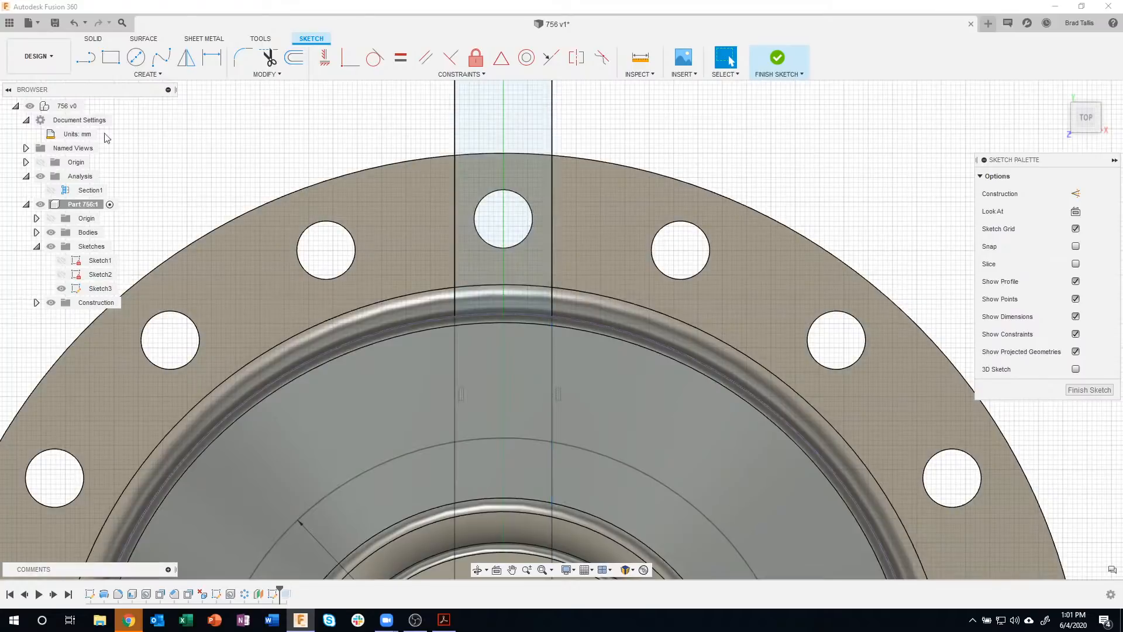
click(1089, 389)
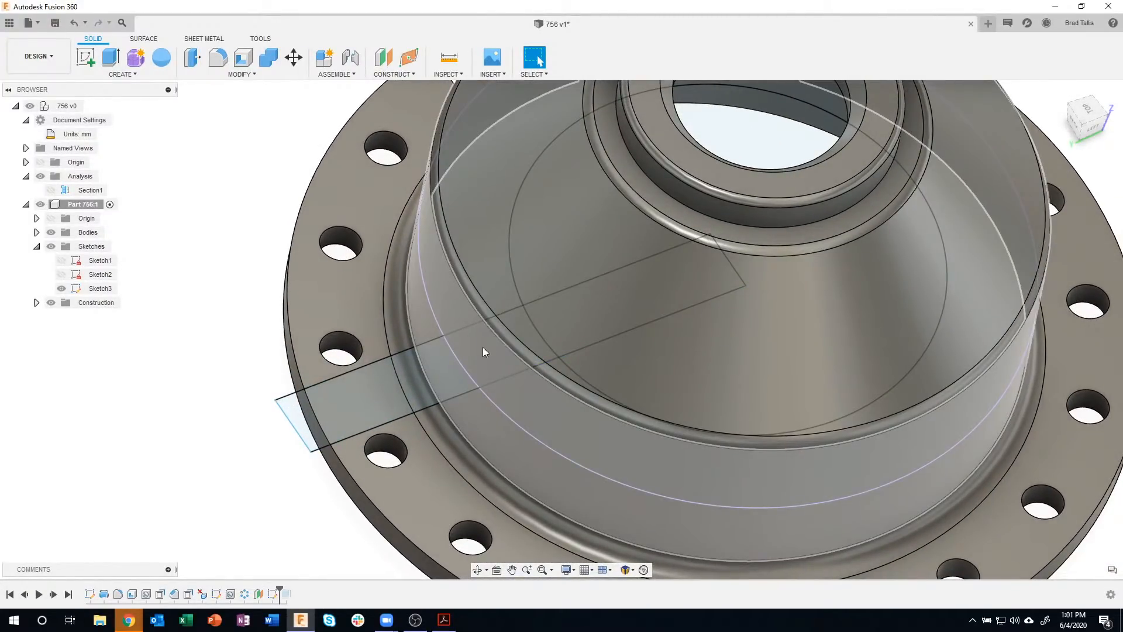
shift+middle_drag(483, 356, 500, 368)
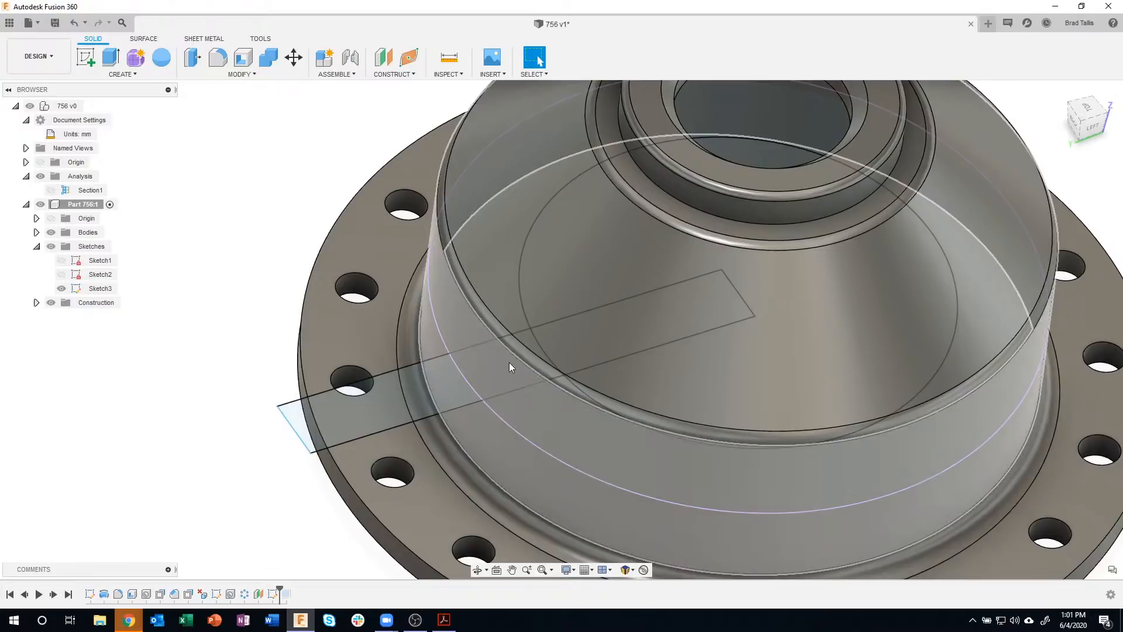
shift+middle_drag(509, 363, 484, 363)
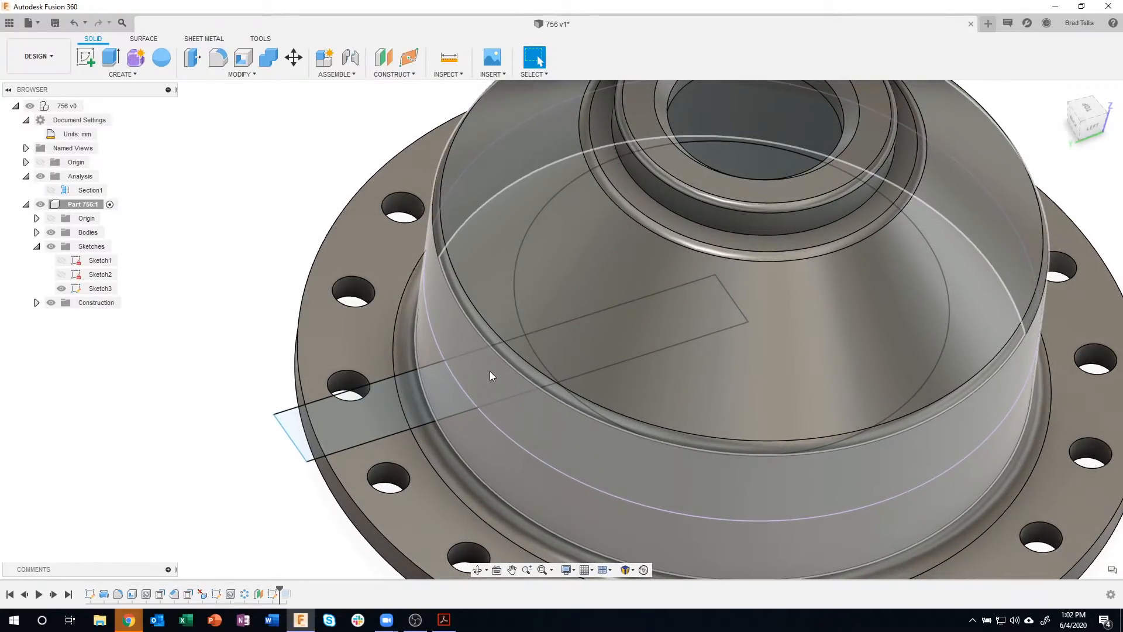
click(490, 373)
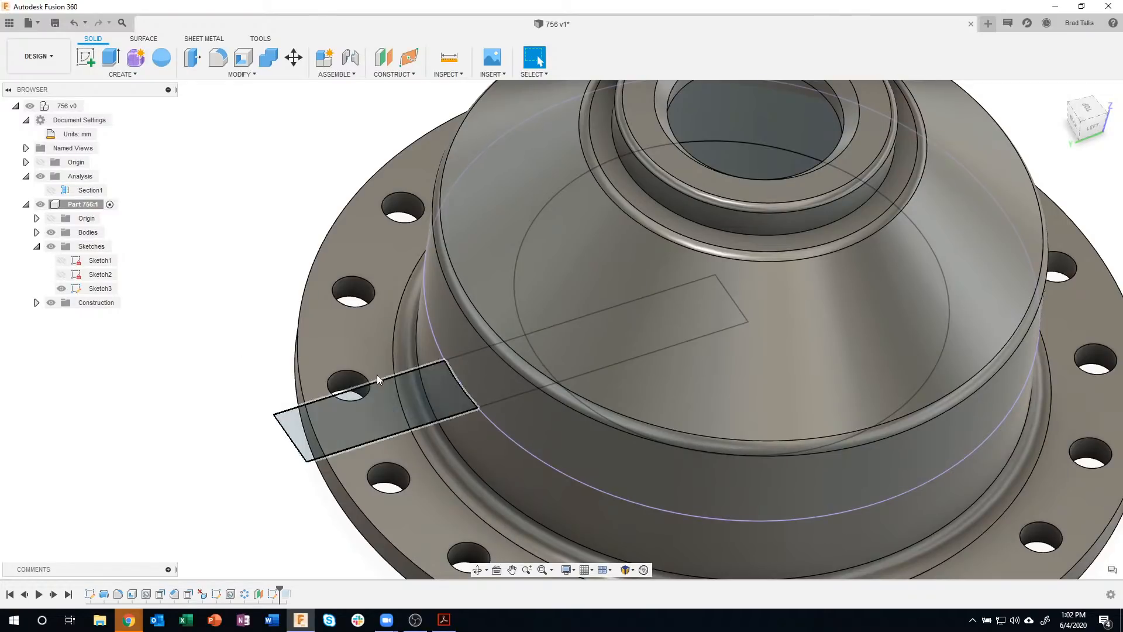
click(52, 234)
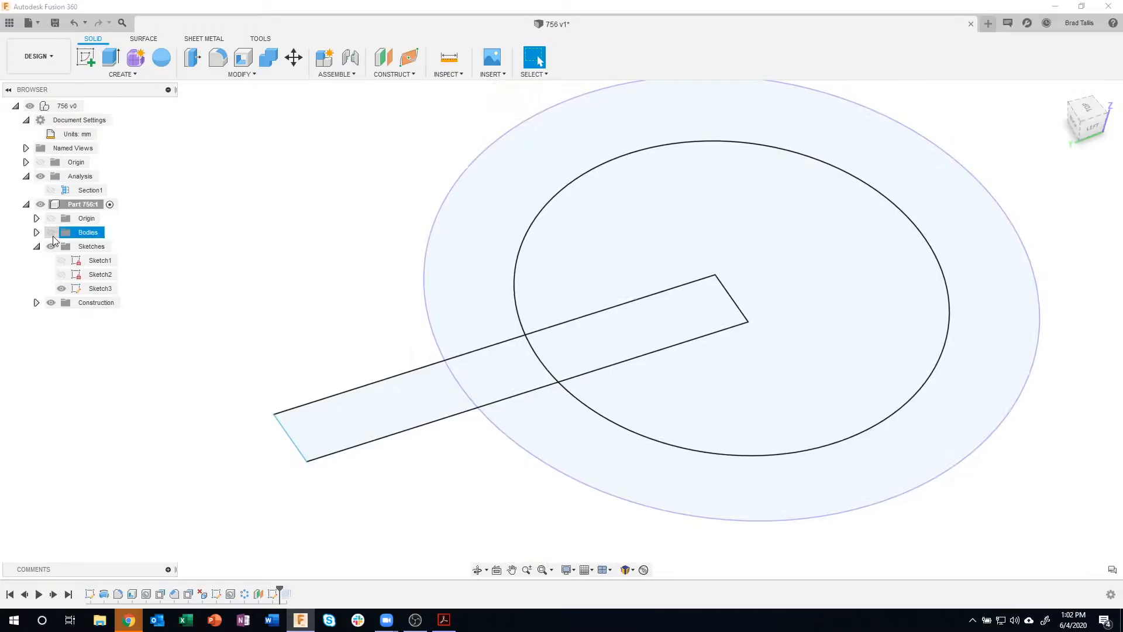
click(489, 364)
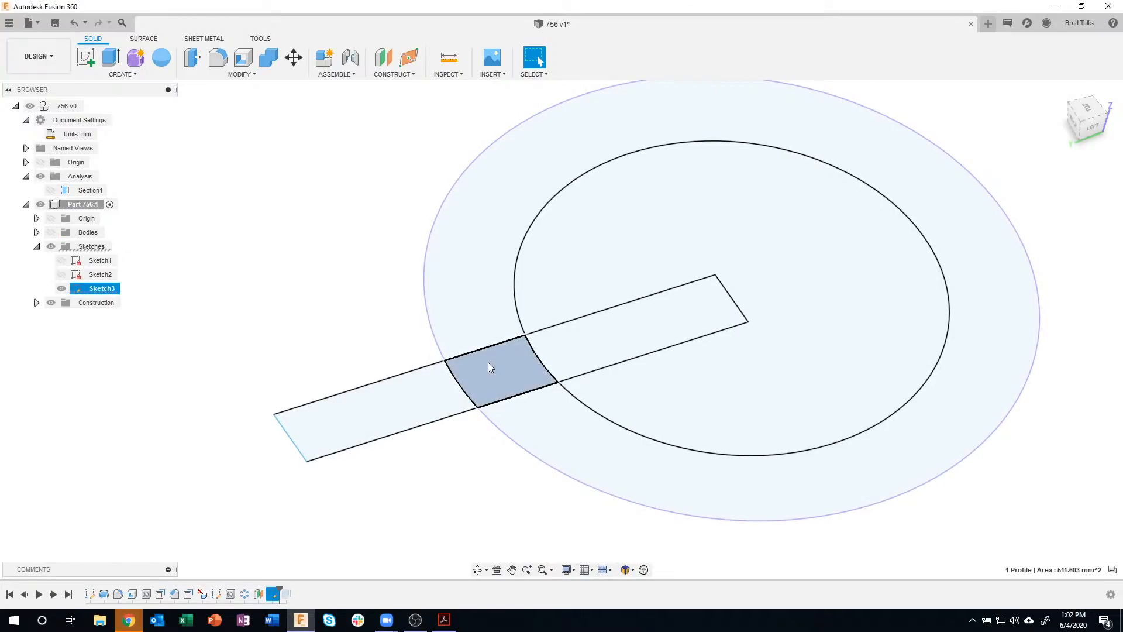
right_click(491, 367)
click(488, 390)
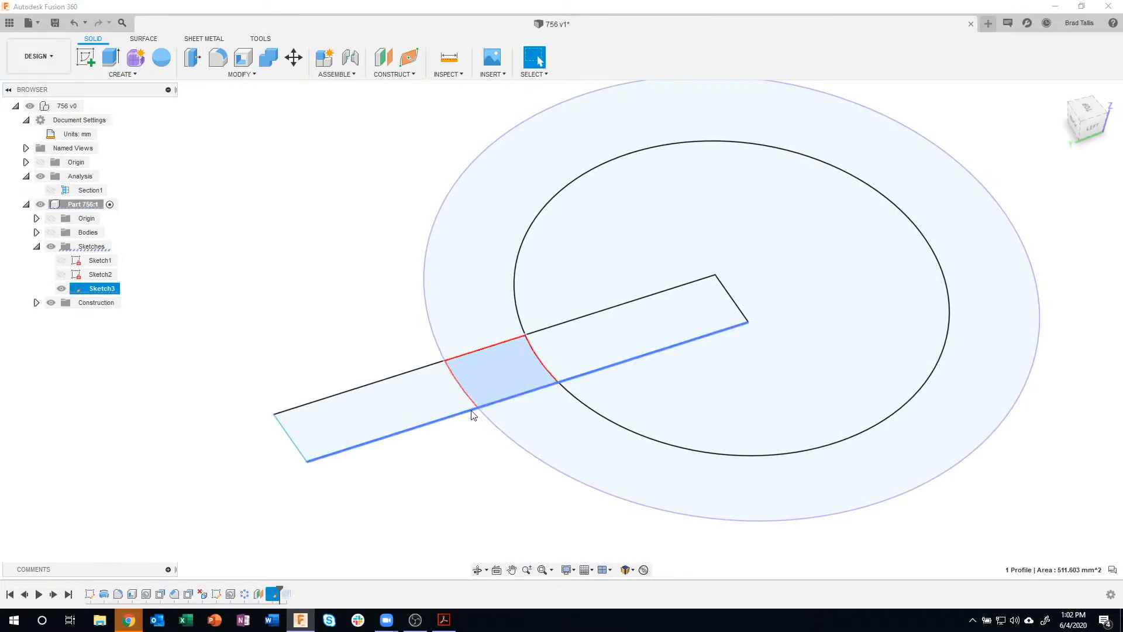
click(51, 232)
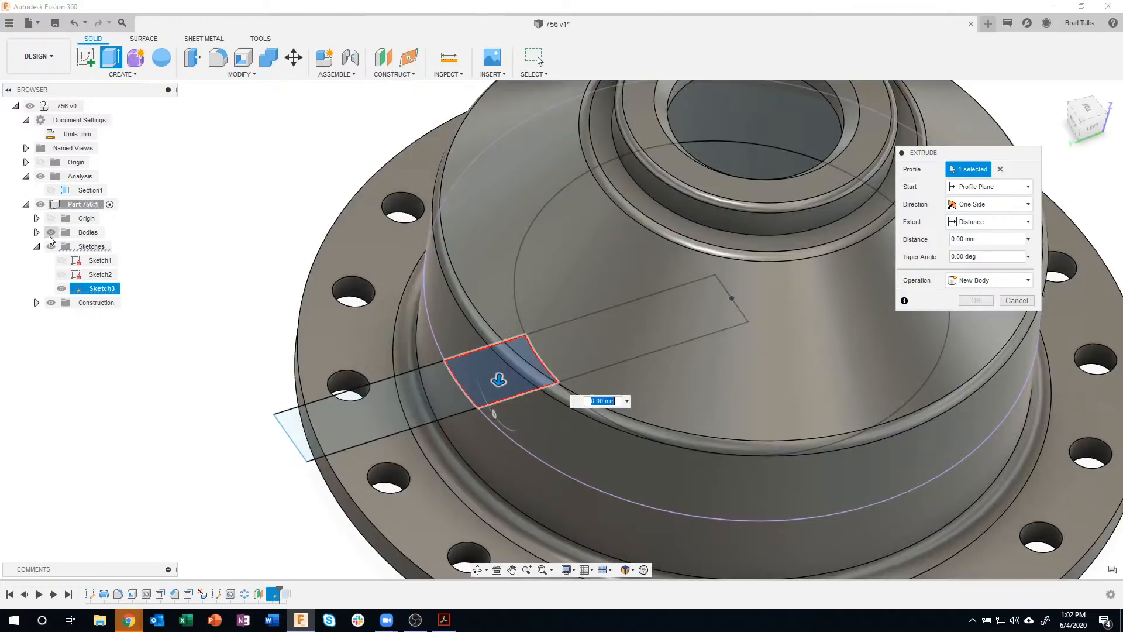
drag(499, 380, 529, 145)
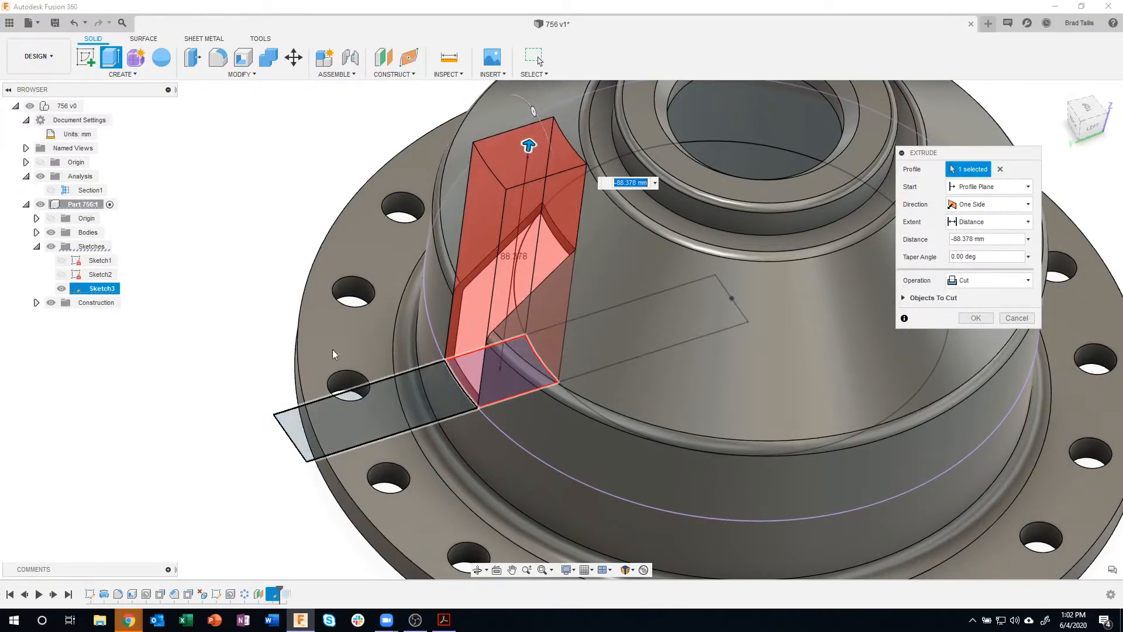
click(1016, 317)
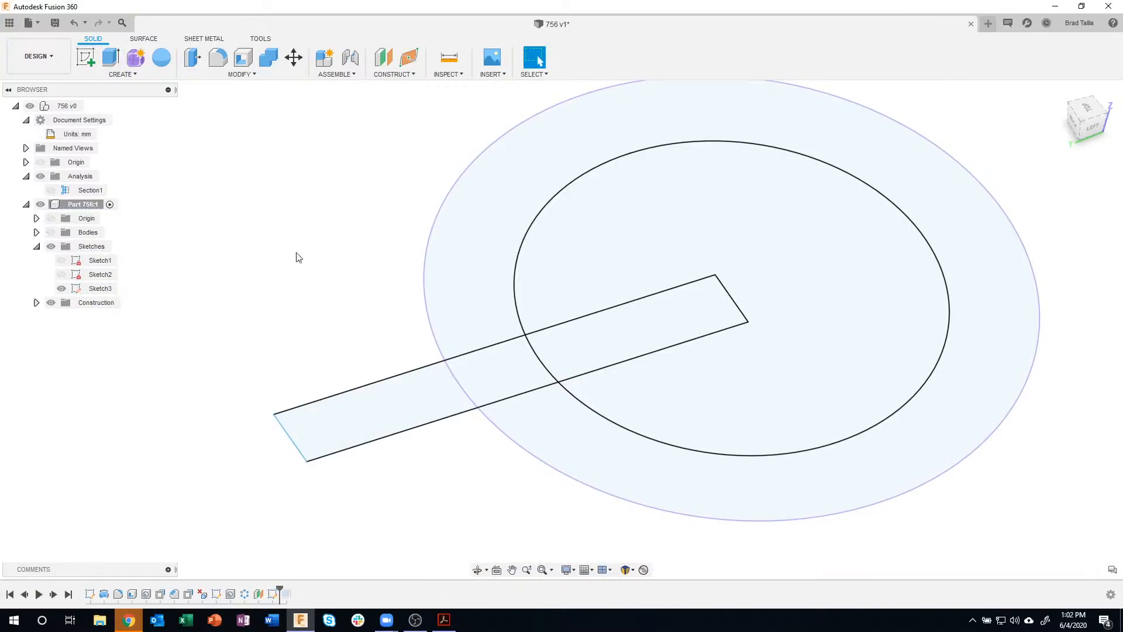
click(51, 232)
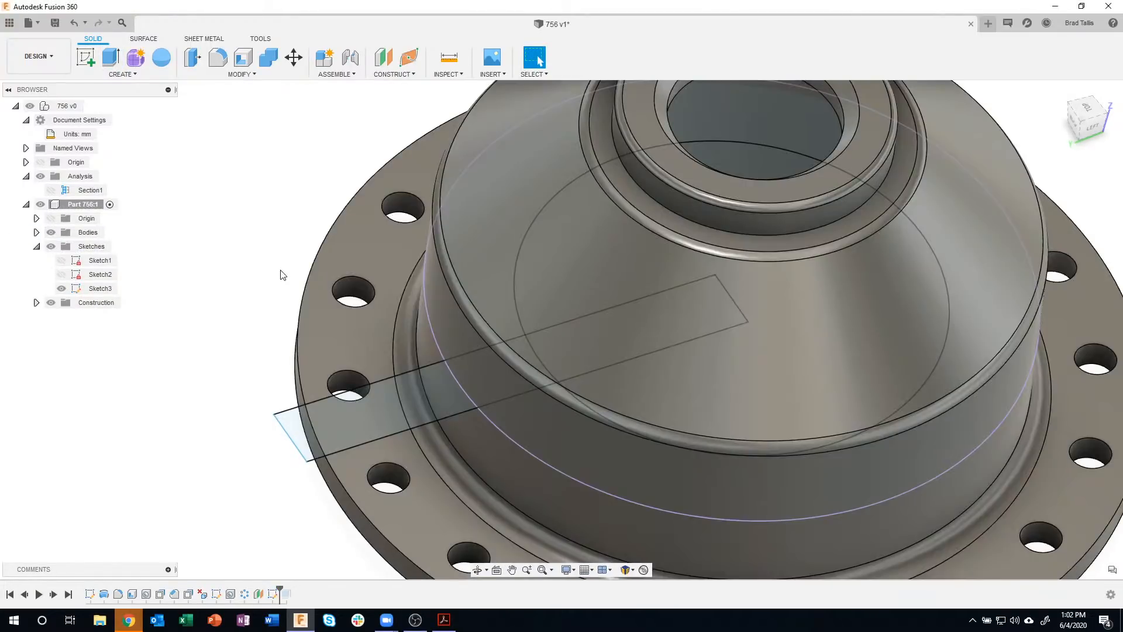
shift+middle_drag(491, 383, 509, 363)
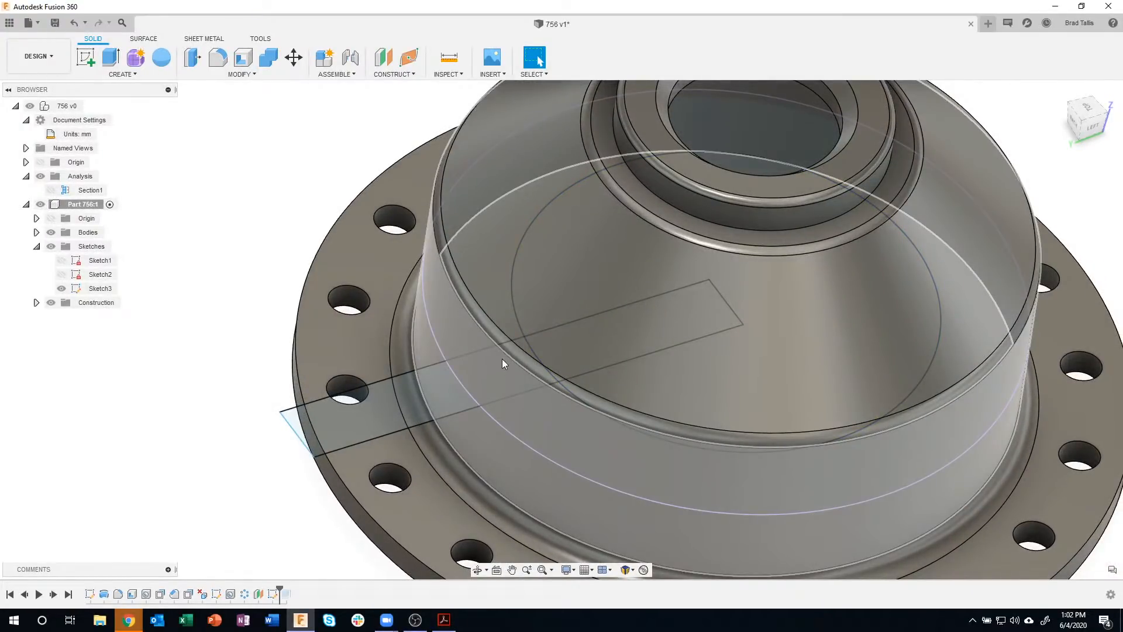
- Extrude-cut the slot profile between the projected edge and inner circle up to the body's outer conical face, using the To Object extent with Chain Faces
click(494, 376)
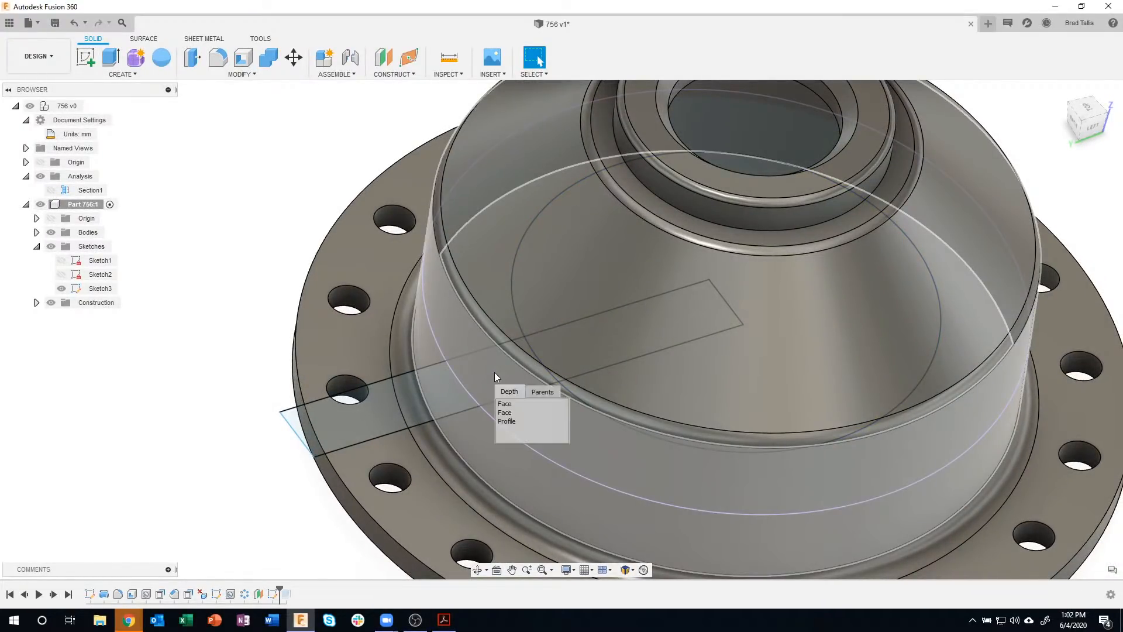
click(507, 421)
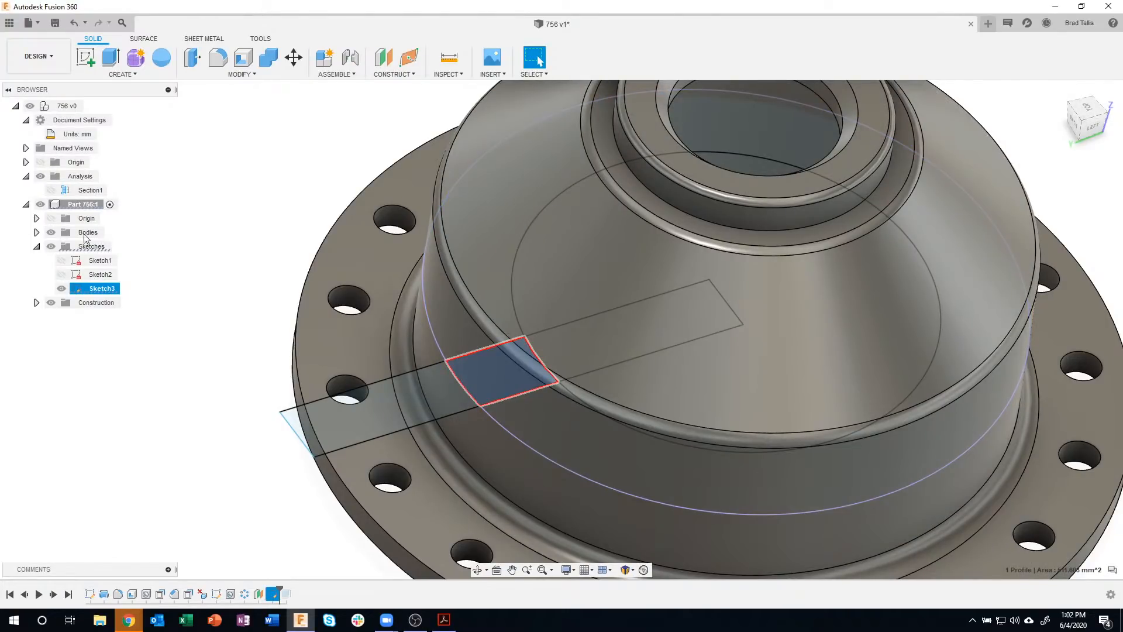
right_click(486, 378)
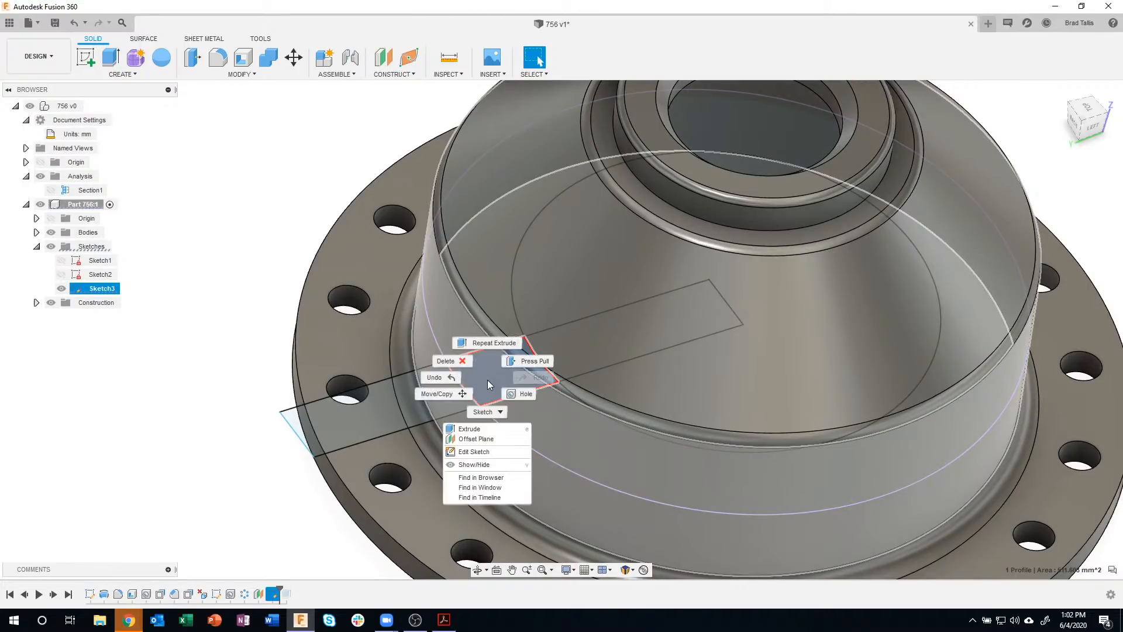
click(476, 428)
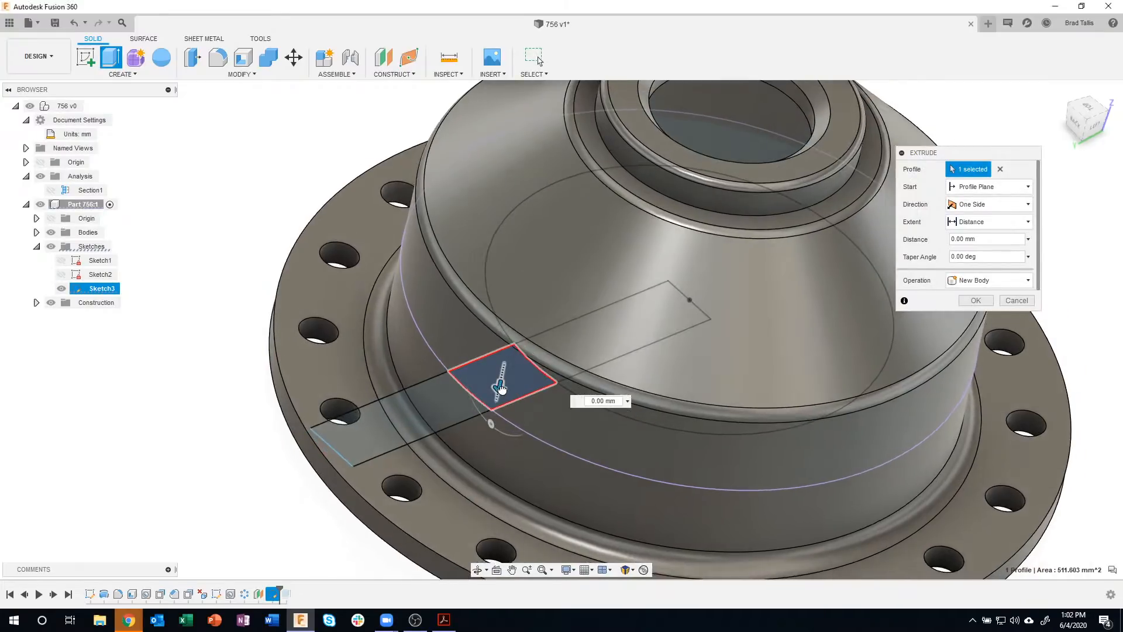
drag(501, 386, 593, 212)
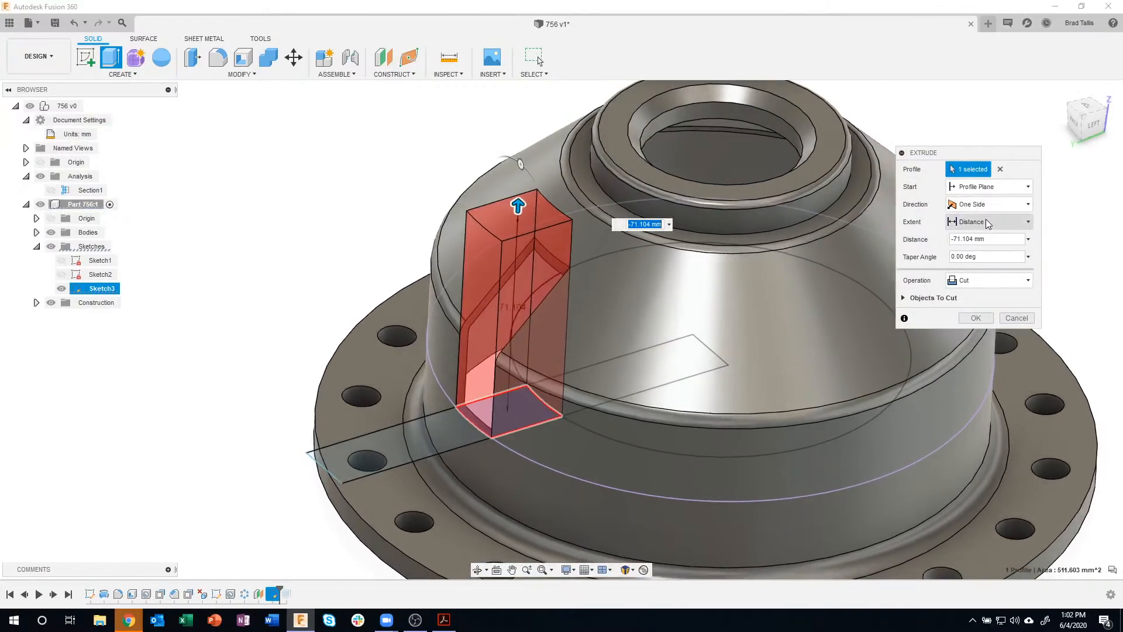
click(988, 224)
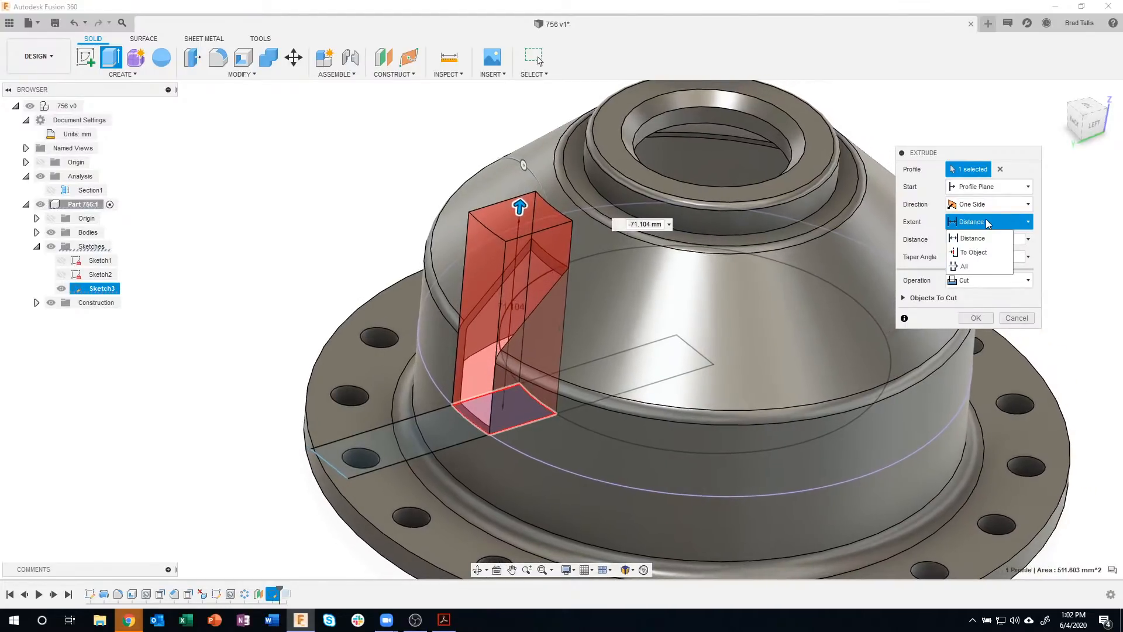
click(973, 252)
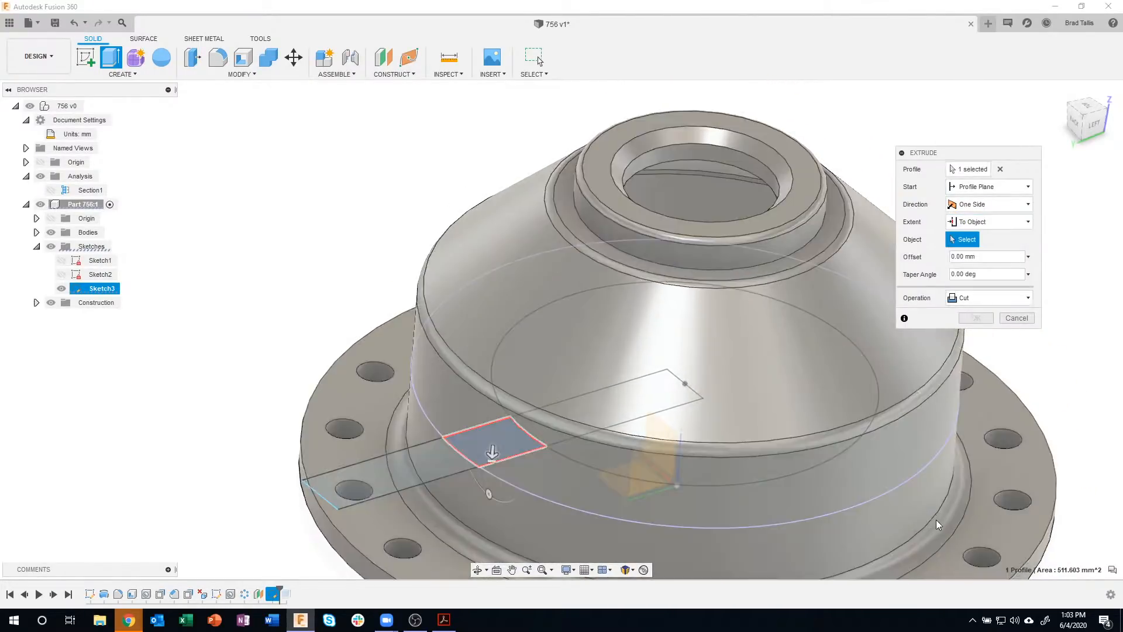
click(502, 234)
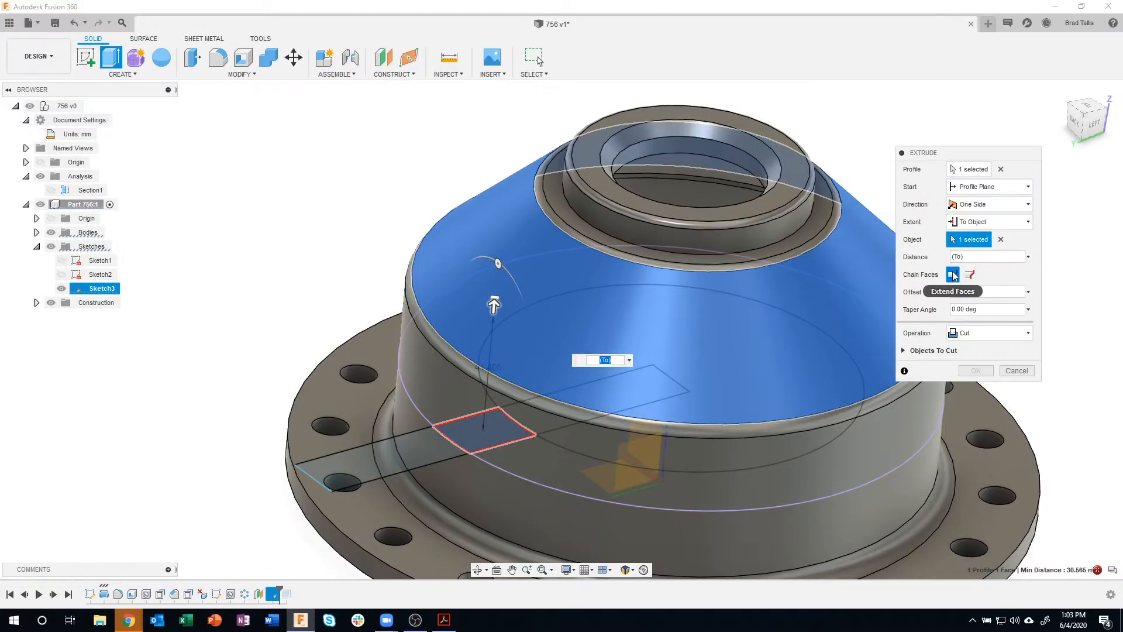
click(970, 275)
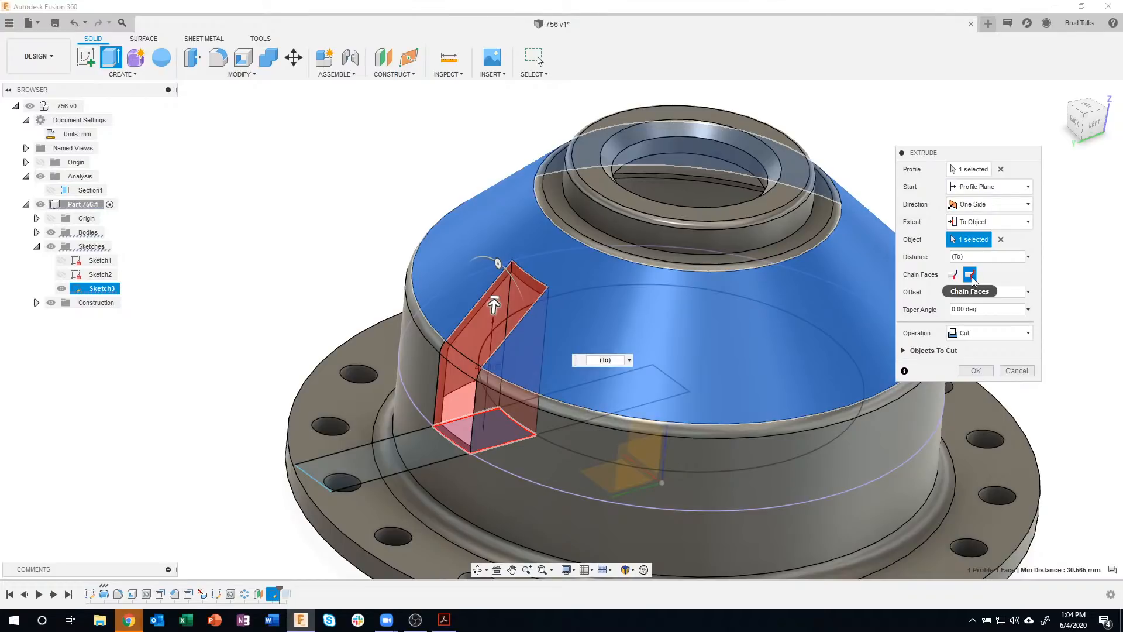
click(976, 370)
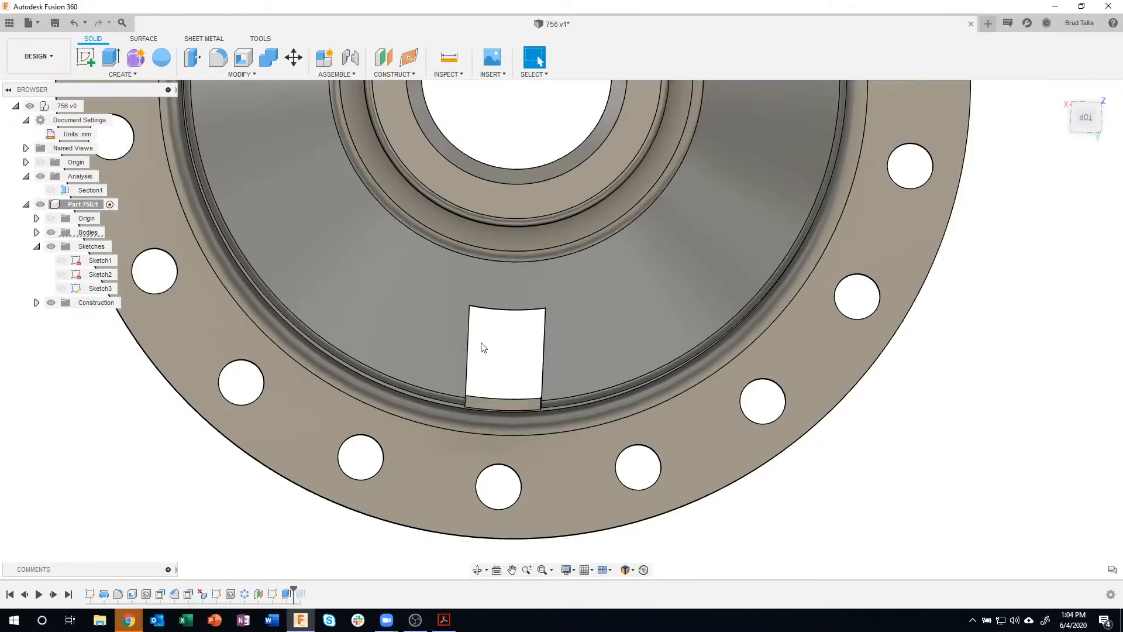
shift+middle_drag(437, 371, 264, 133)
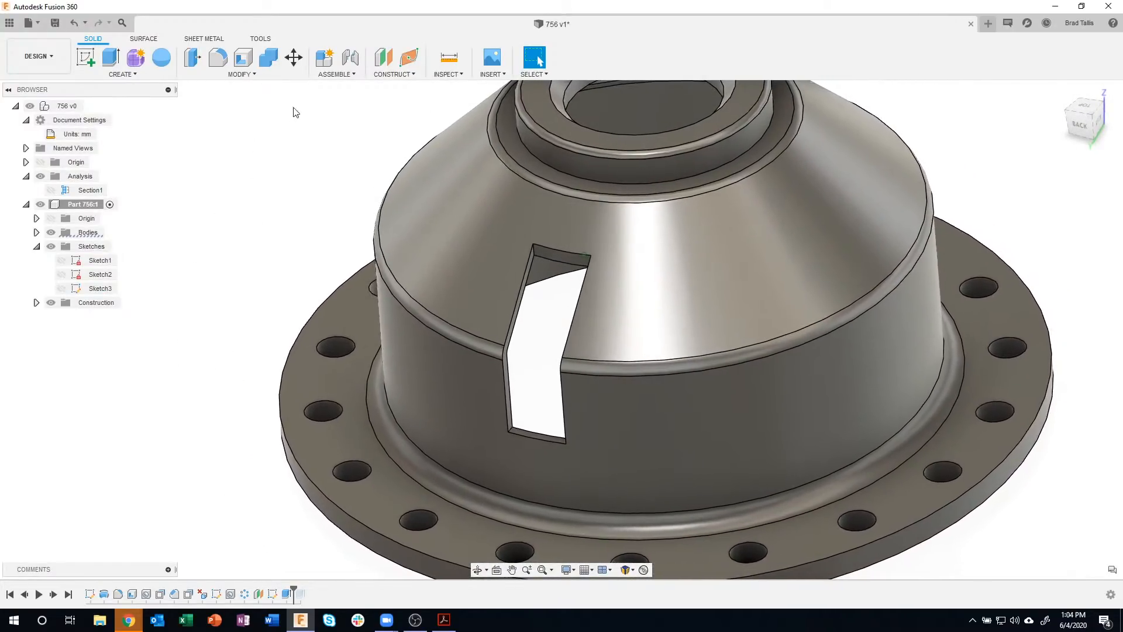
click(243, 74)
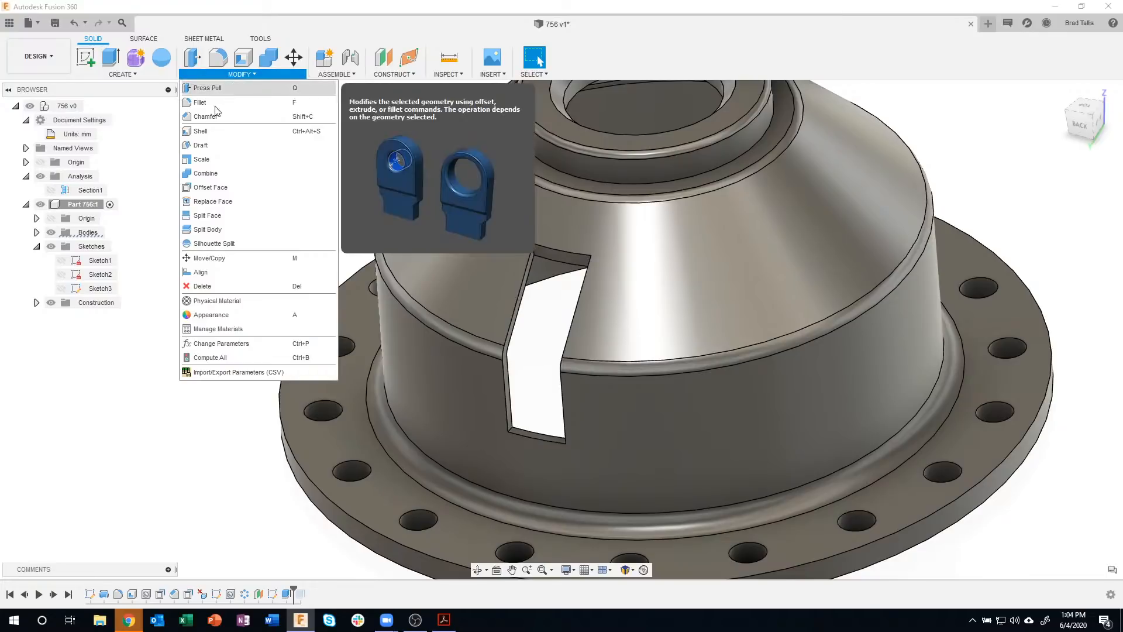
click(210, 145)
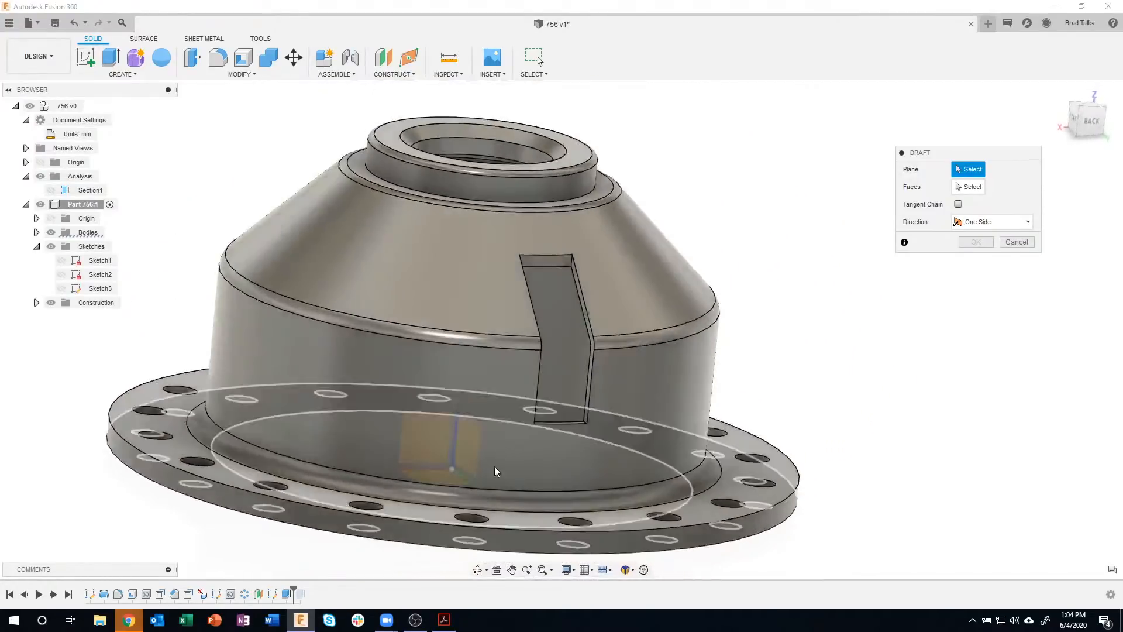
click(470, 498)
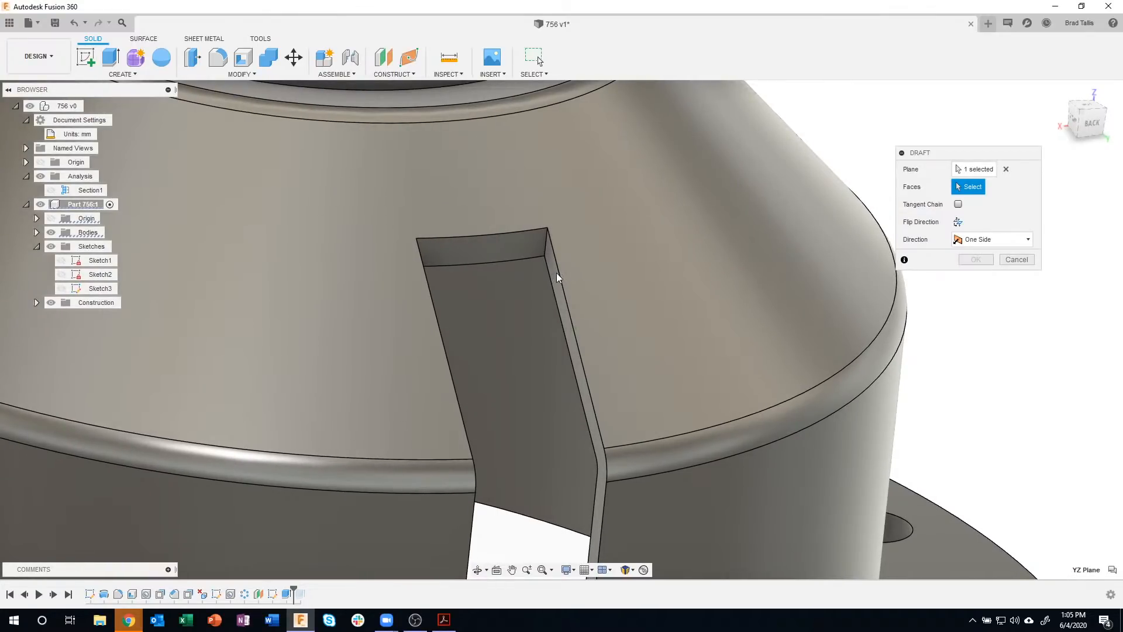
click(982, 185)
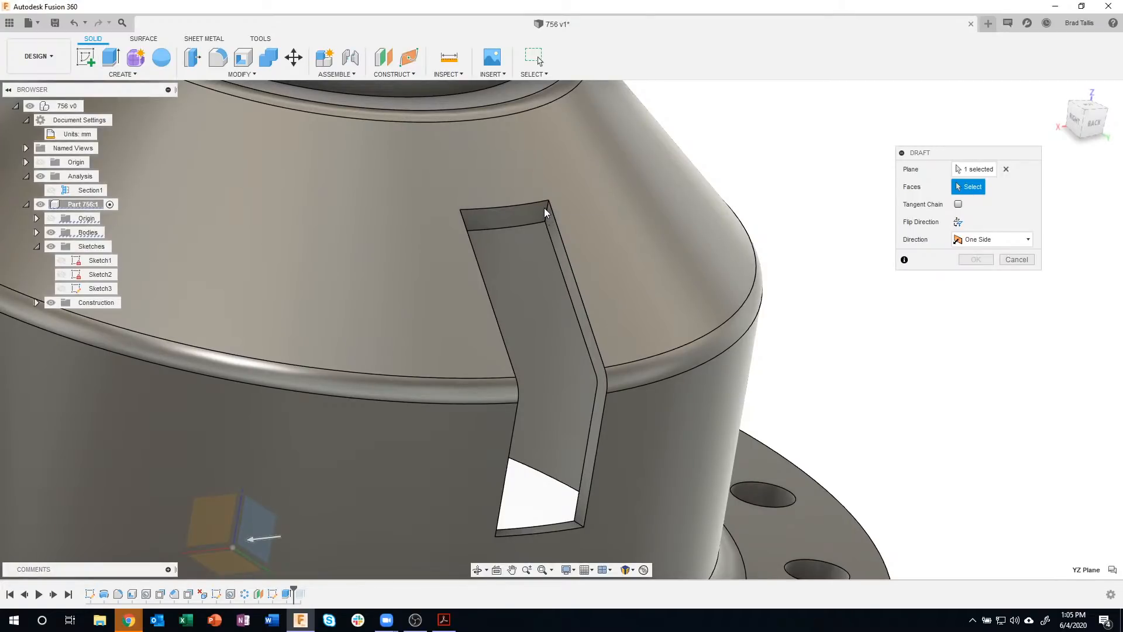
shift+middle_drag(544, 359, 467, 405)
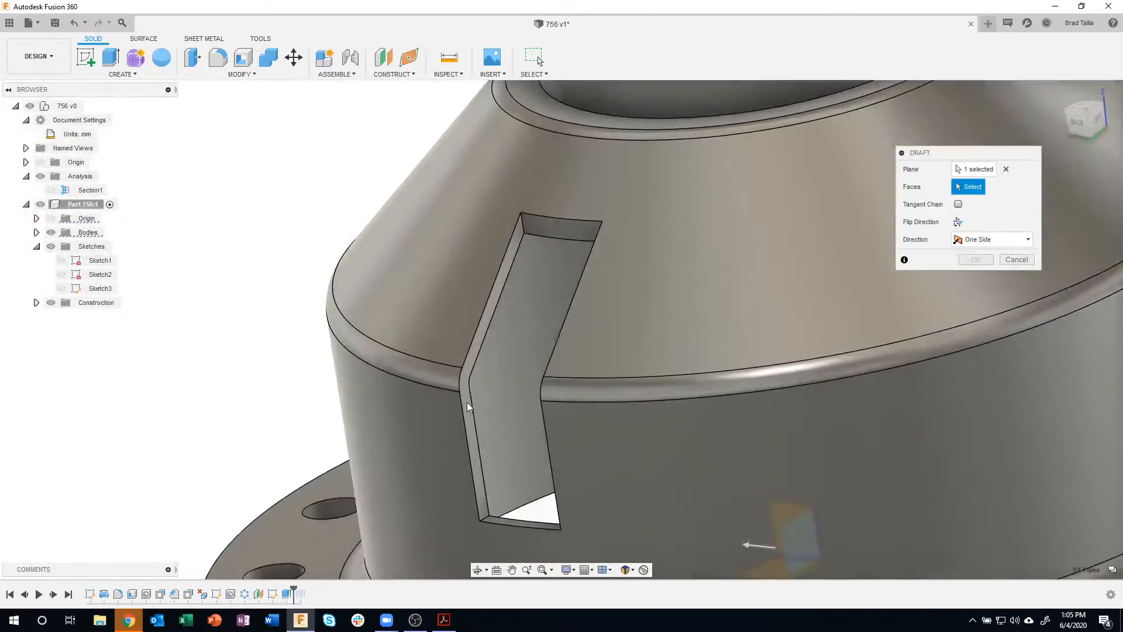
click(458, 385)
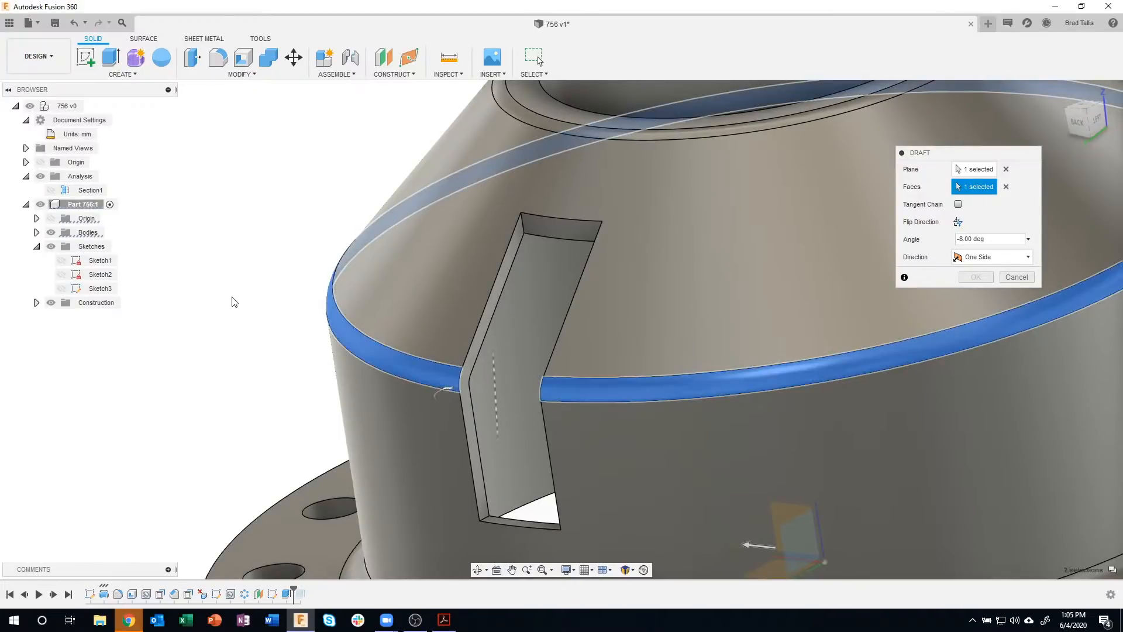
click(1006, 186)
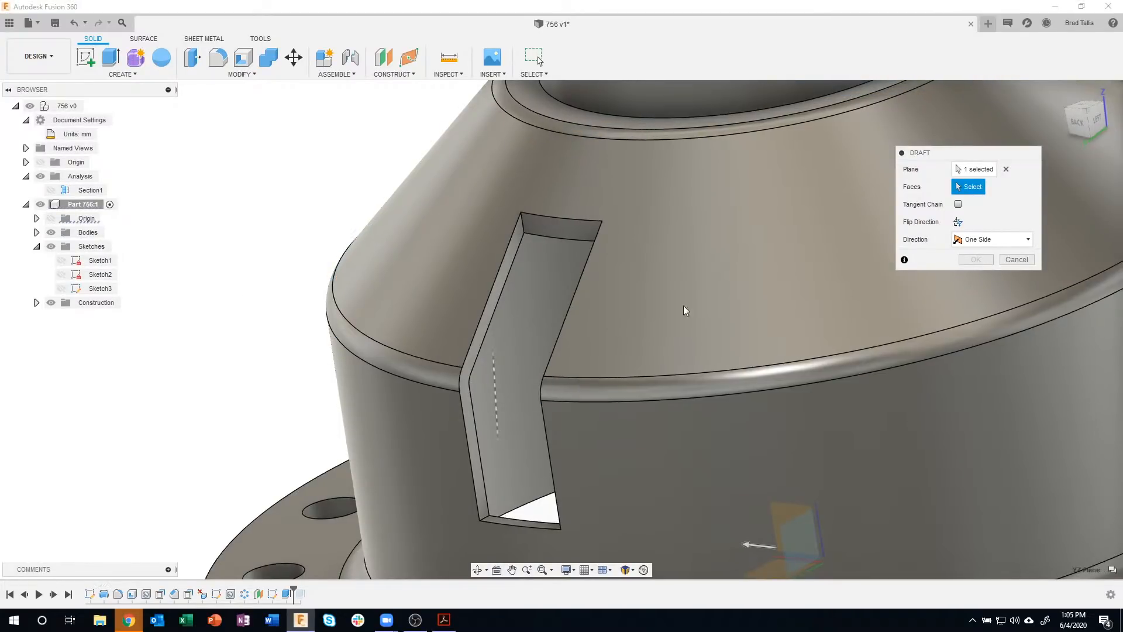
shift+middle_drag(683, 305, 483, 396)
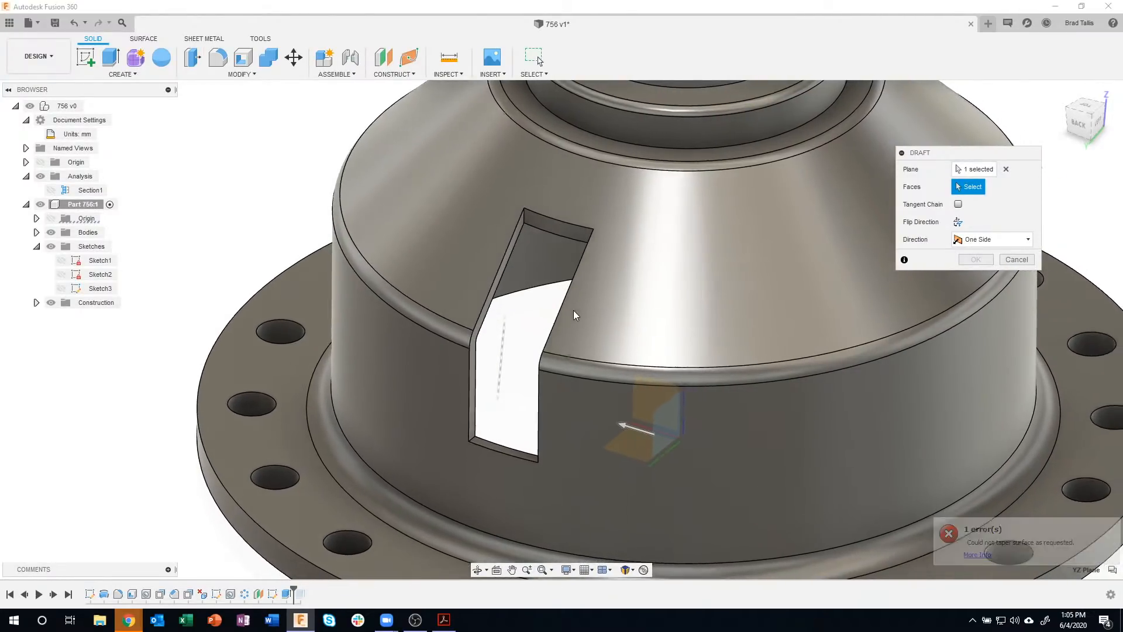
shift+middle_drag(795, 283, 938, 280)
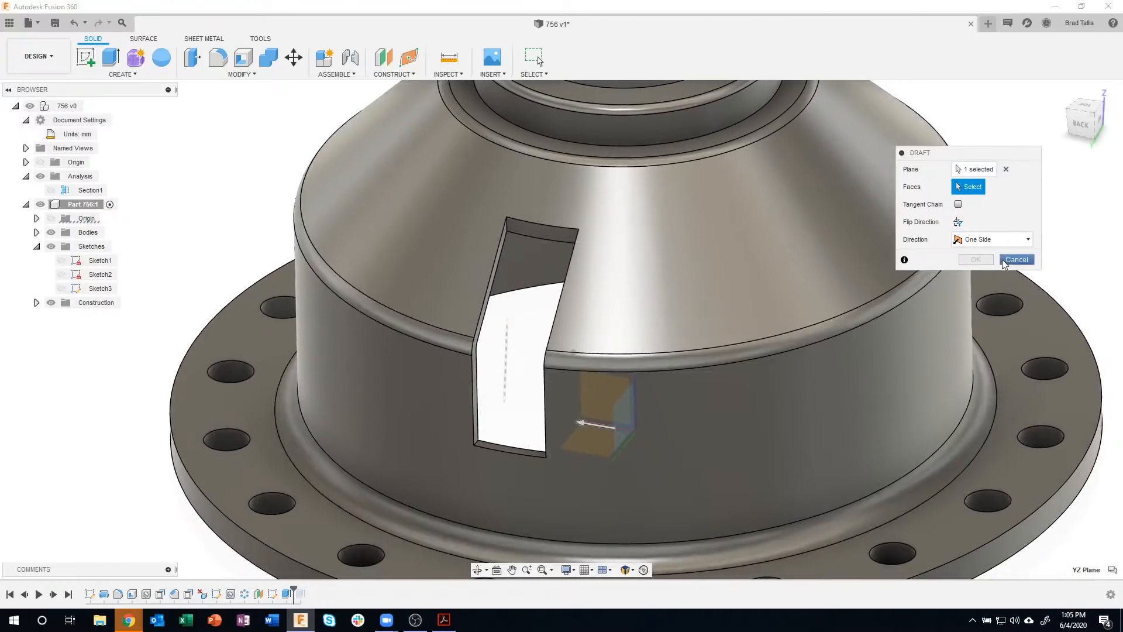
click(1007, 261)
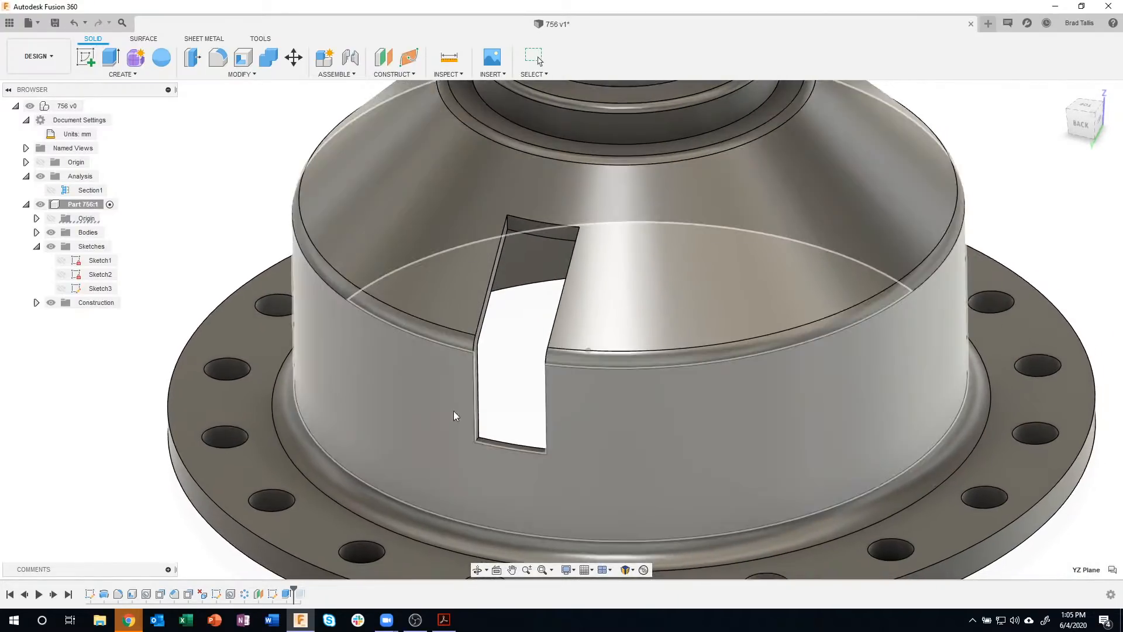
- Construct a midplane between the two opposing side faces of the slot cut
shift+middle_drag(334, 369, 571, 231)
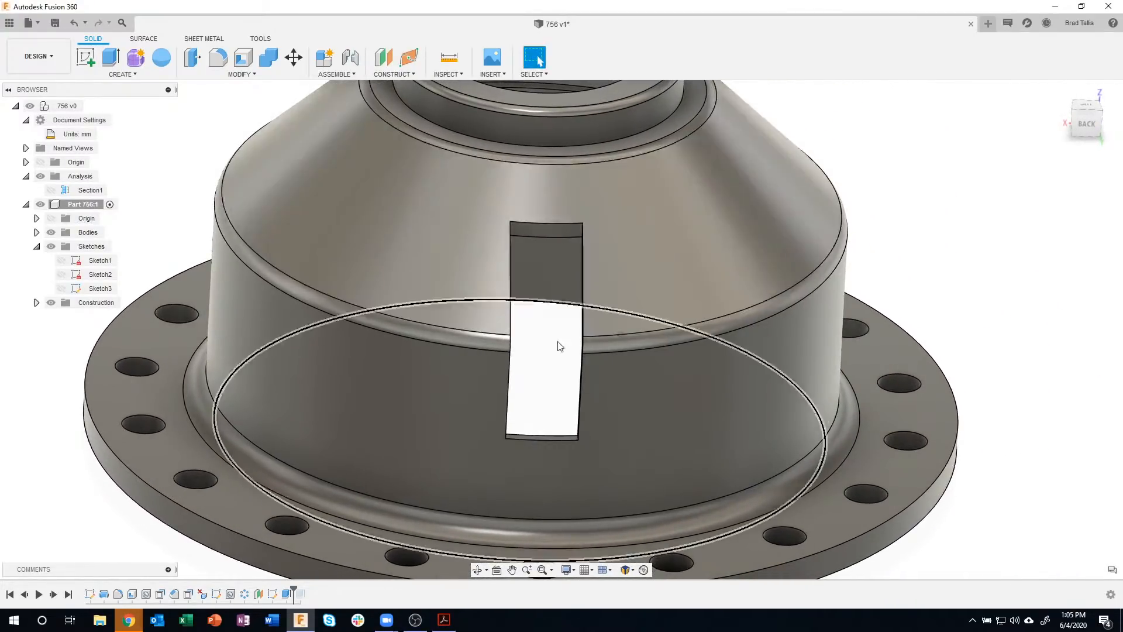
shift+middle_drag(553, 439, 293, 143)
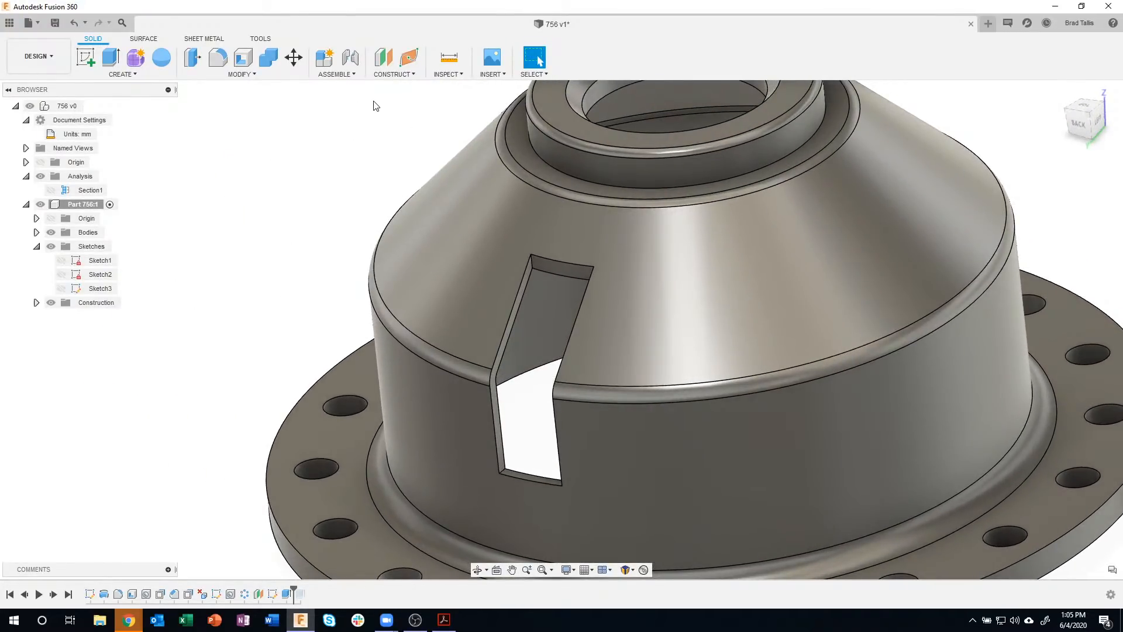
click(412, 75)
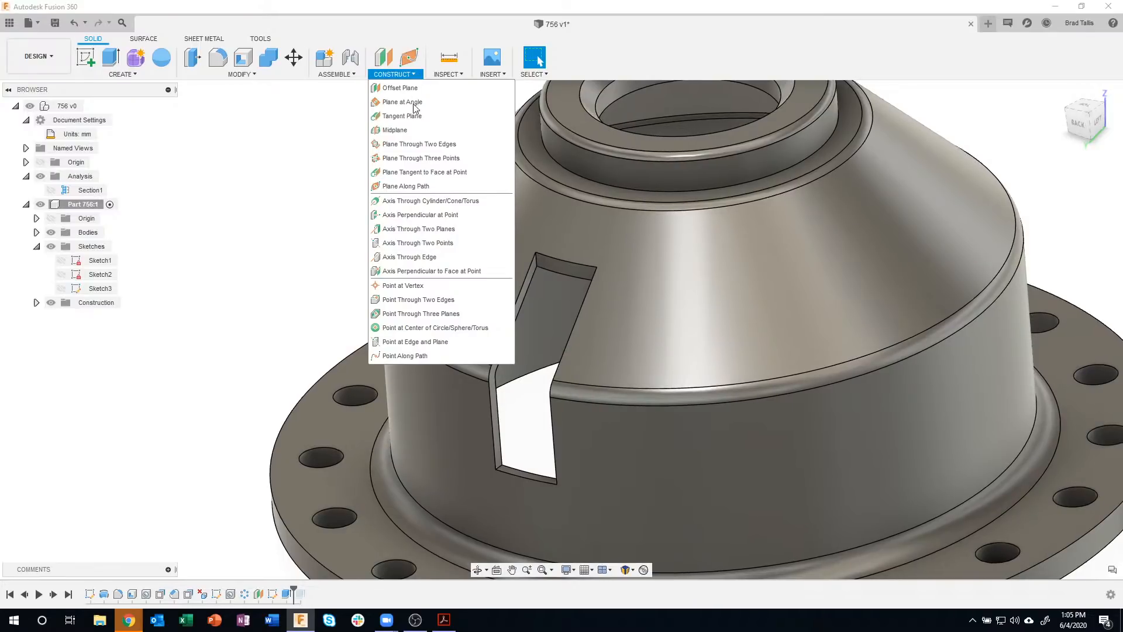
click(402, 131)
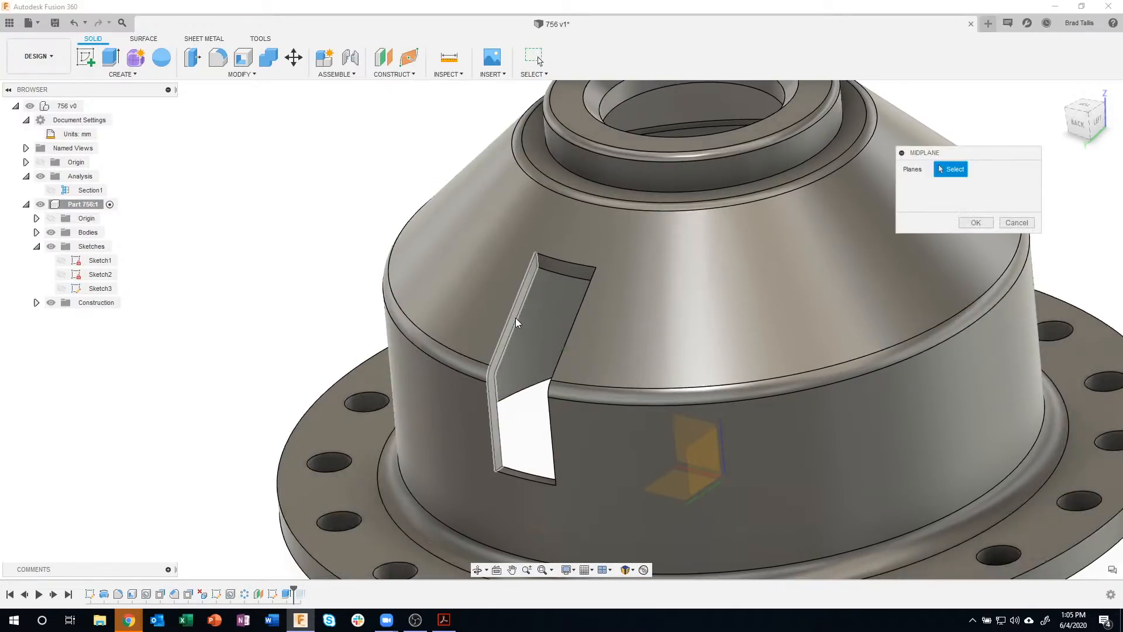
scroll(514, 316, up, 5)
click(516, 315)
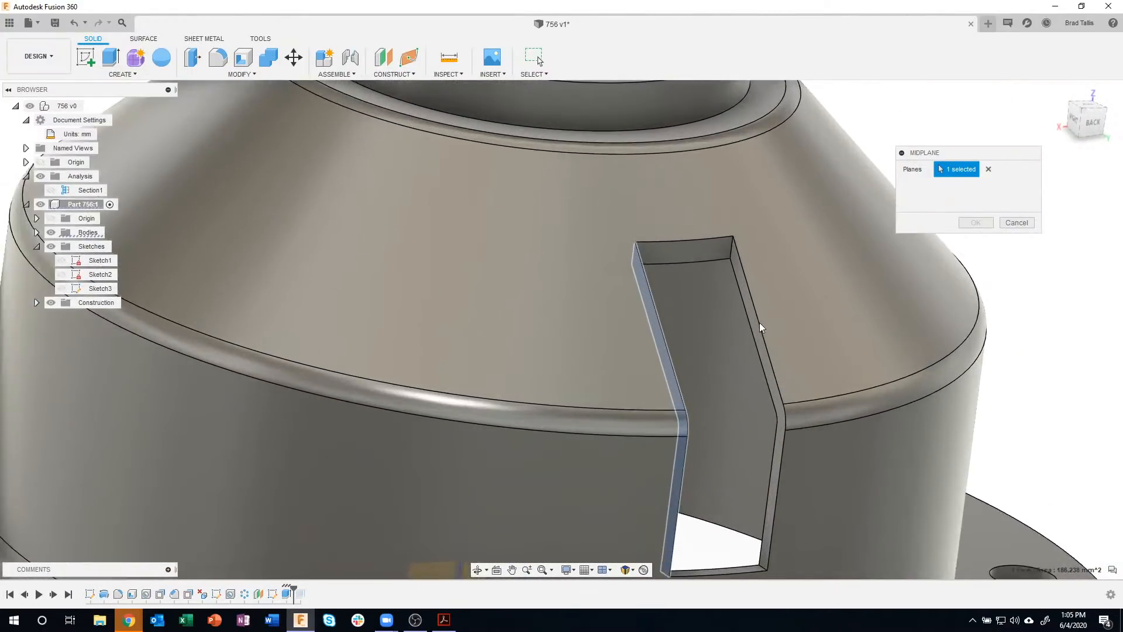
click(758, 321)
scroll(758, 321, up, 2)
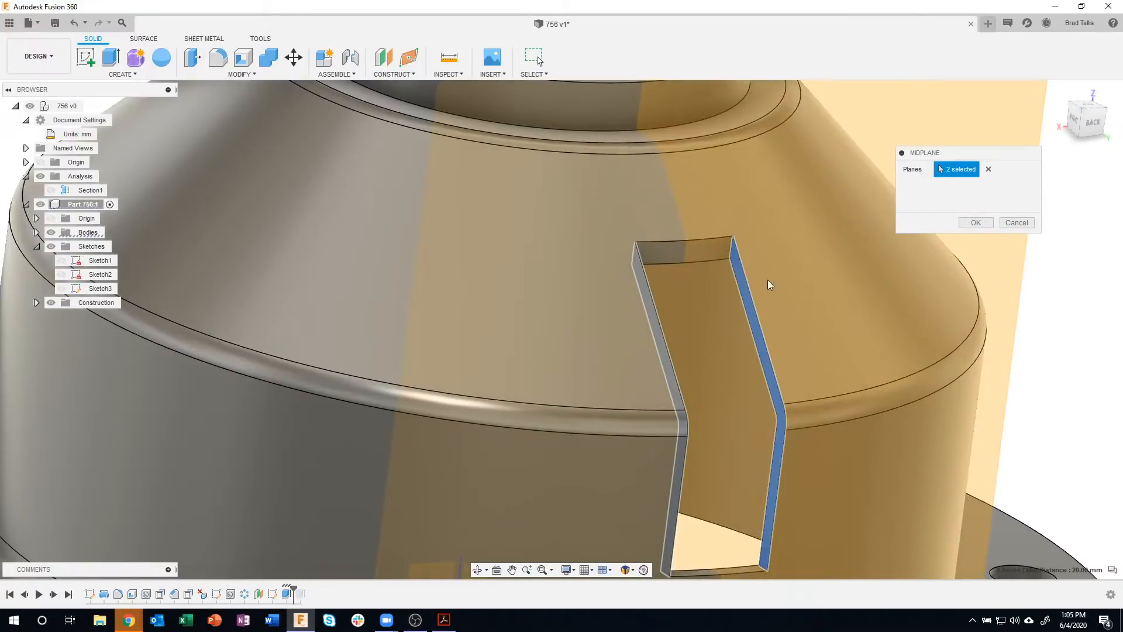
click(976, 223)
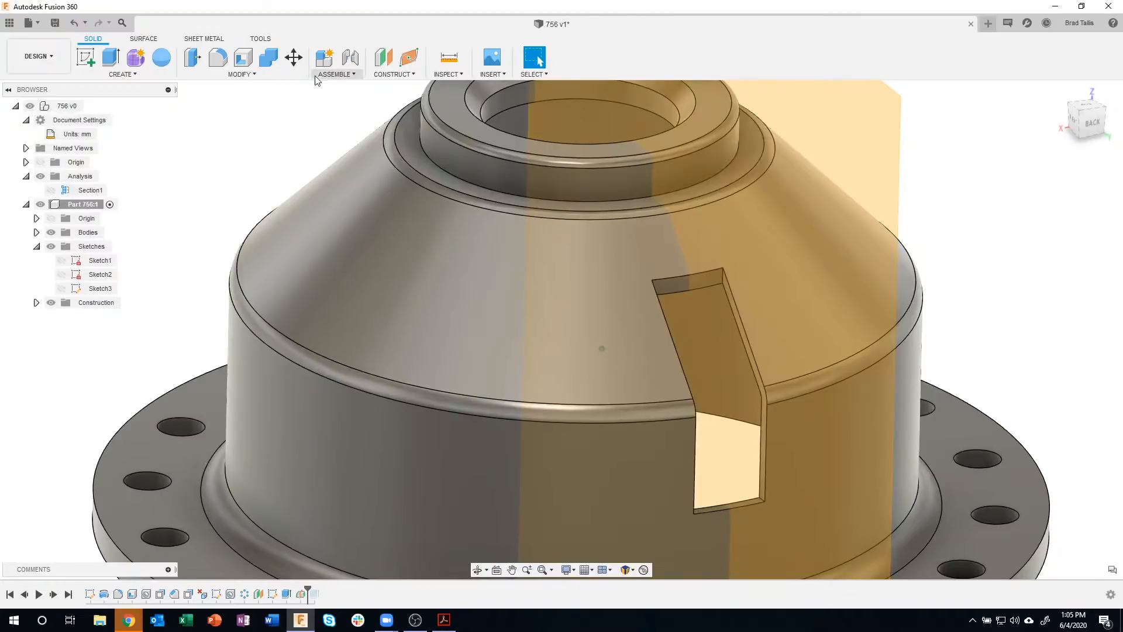
click(266, 76)
click(216, 147)
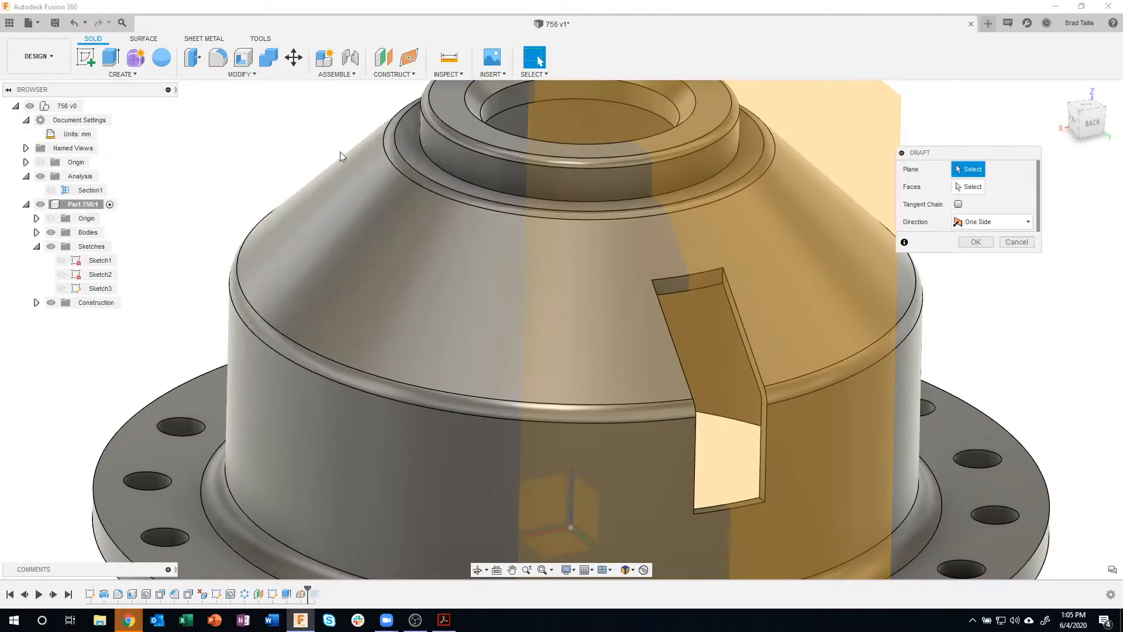
click(780, 227)
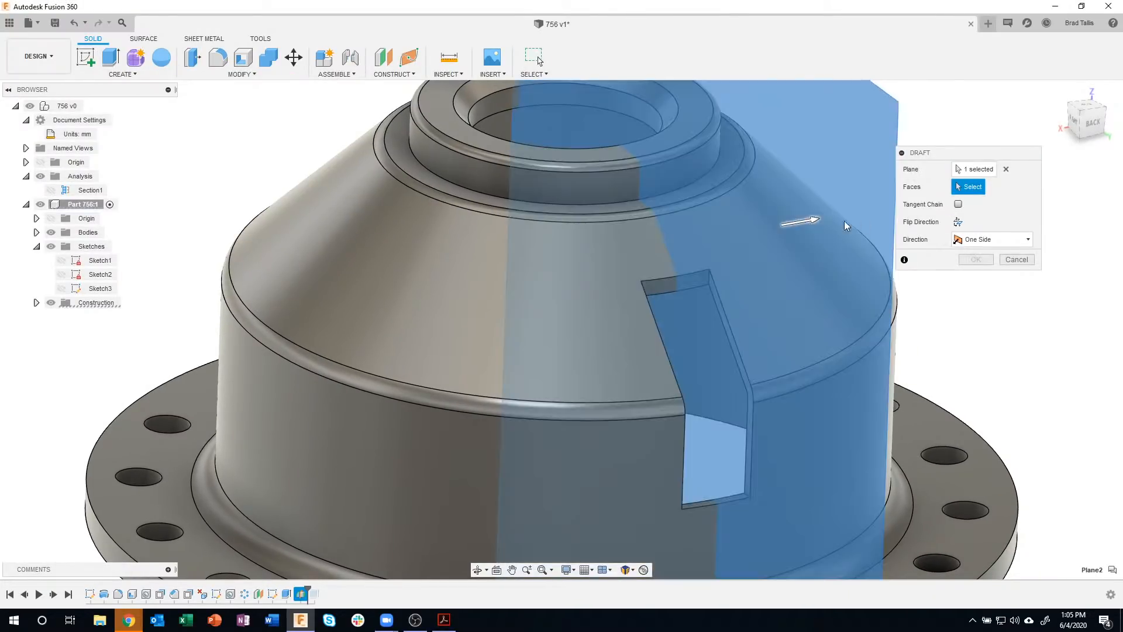
shift+middle_drag(871, 245, 600, 410)
scroll(587, 406, up, 5)
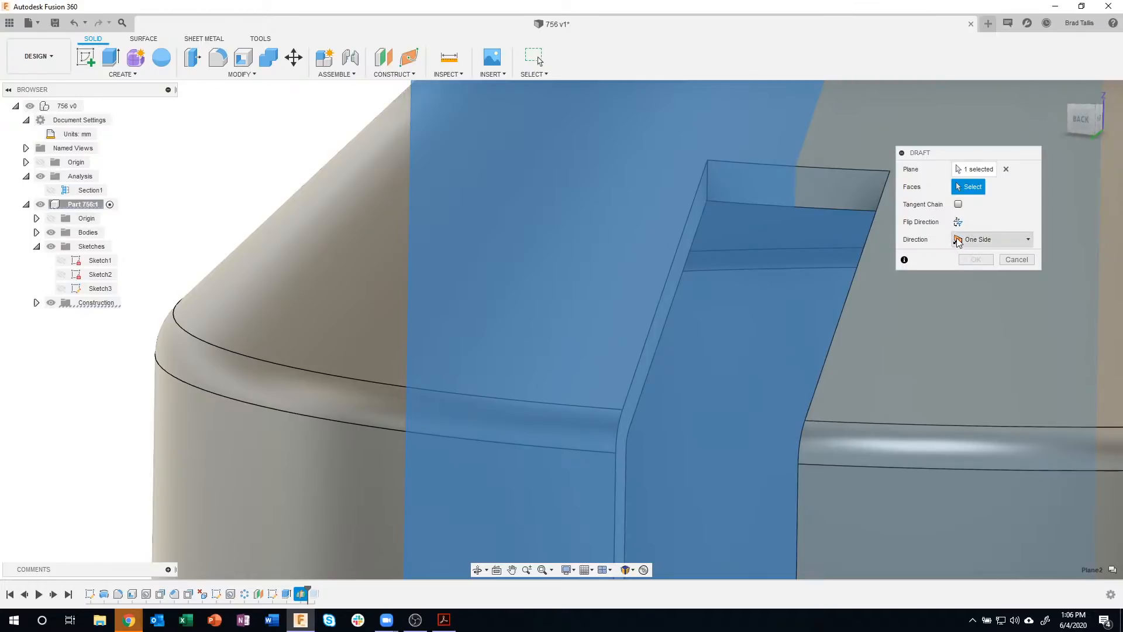
click(1005, 260)
- Undo the midplane constructed through the slot
scroll(676, 366, down, 5)
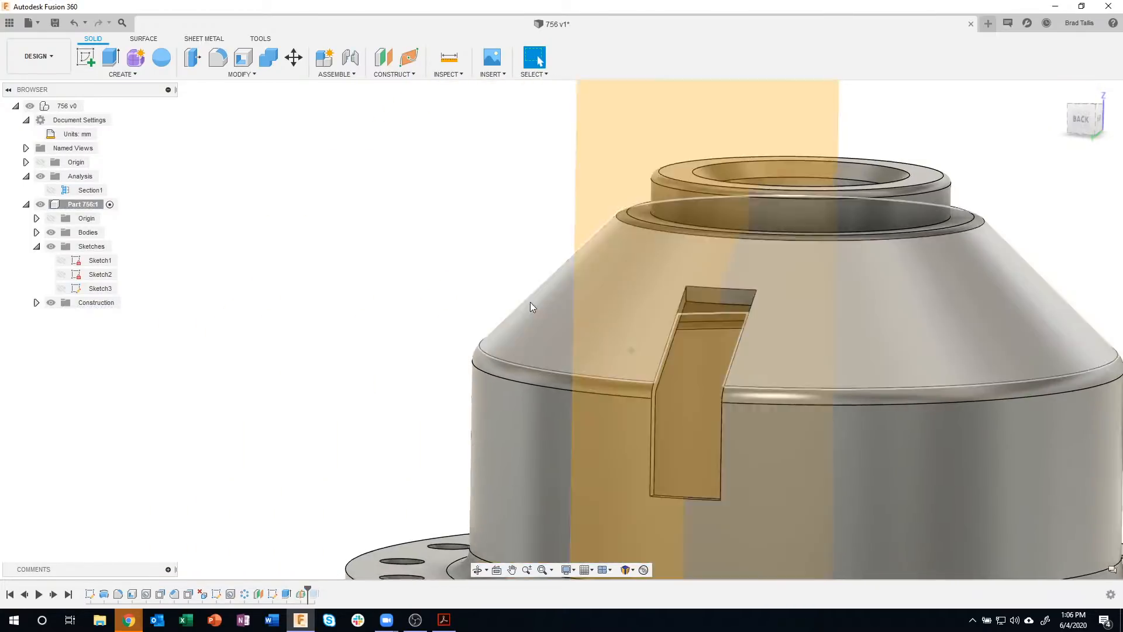
shift+middle_drag(530, 302, 434, 174)
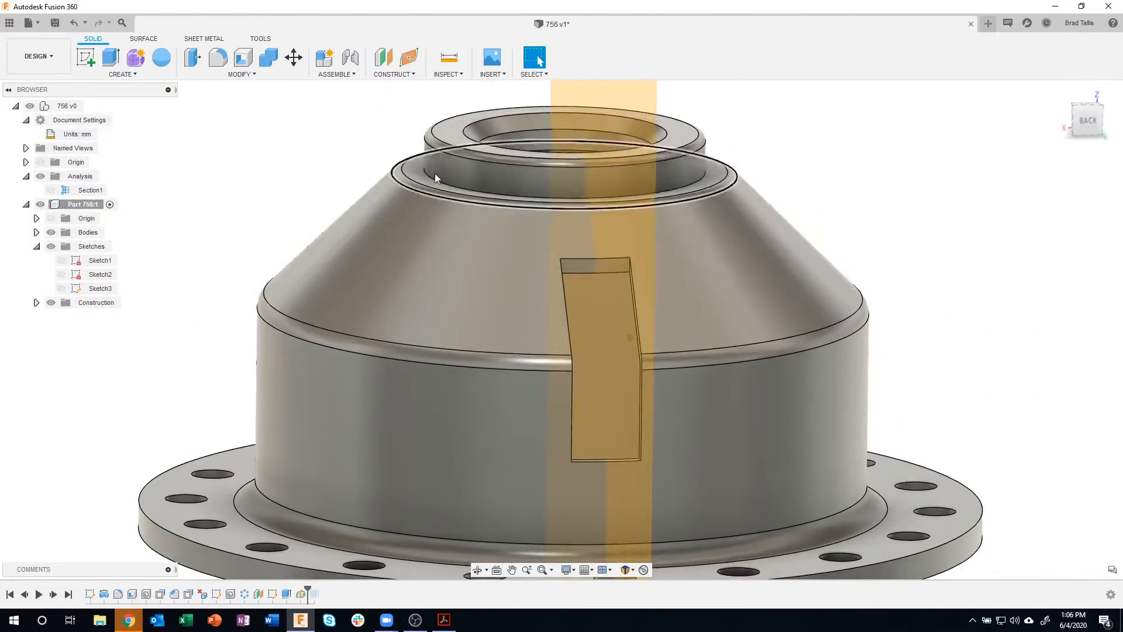
shift+middle_drag(577, 358, 278, 154)
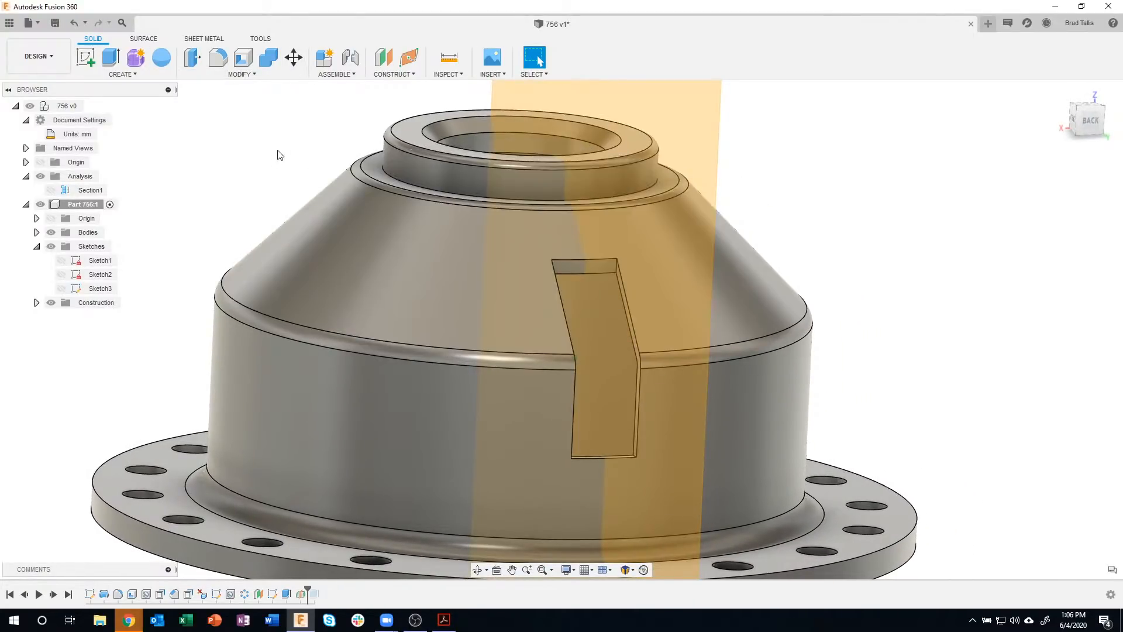
click(76, 23)
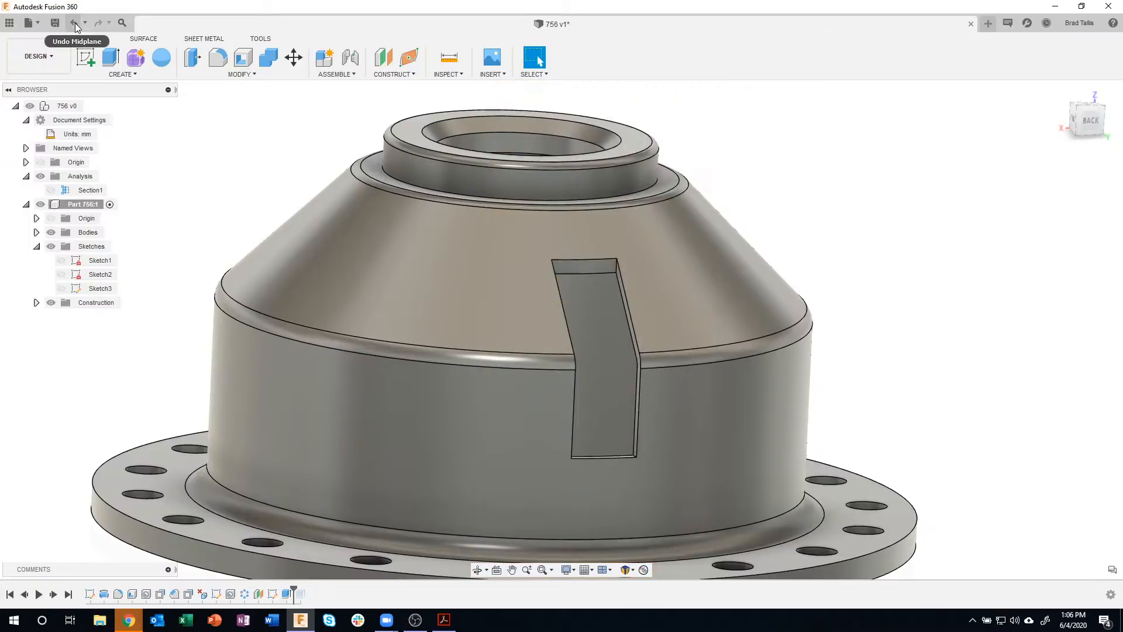
- Split the slot's long side face with the rounded edge face between cone and wall, with Extend Splitting Tool turned off
shift+middle_drag(570, 314, 677, 308)
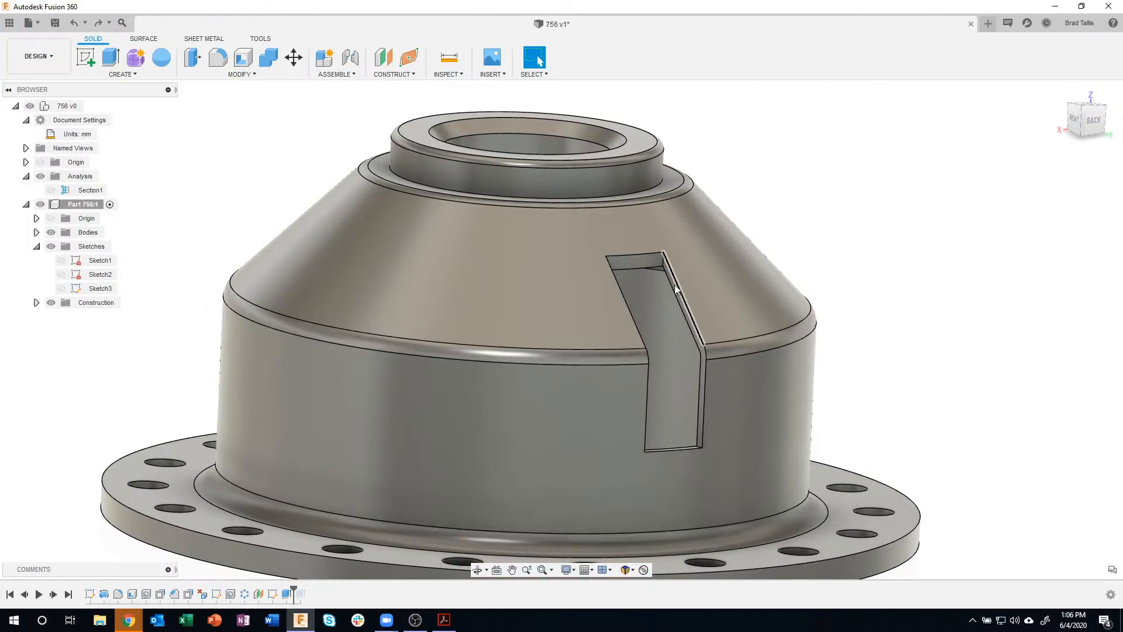
shift+middle_drag(848, 396, 855, 400)
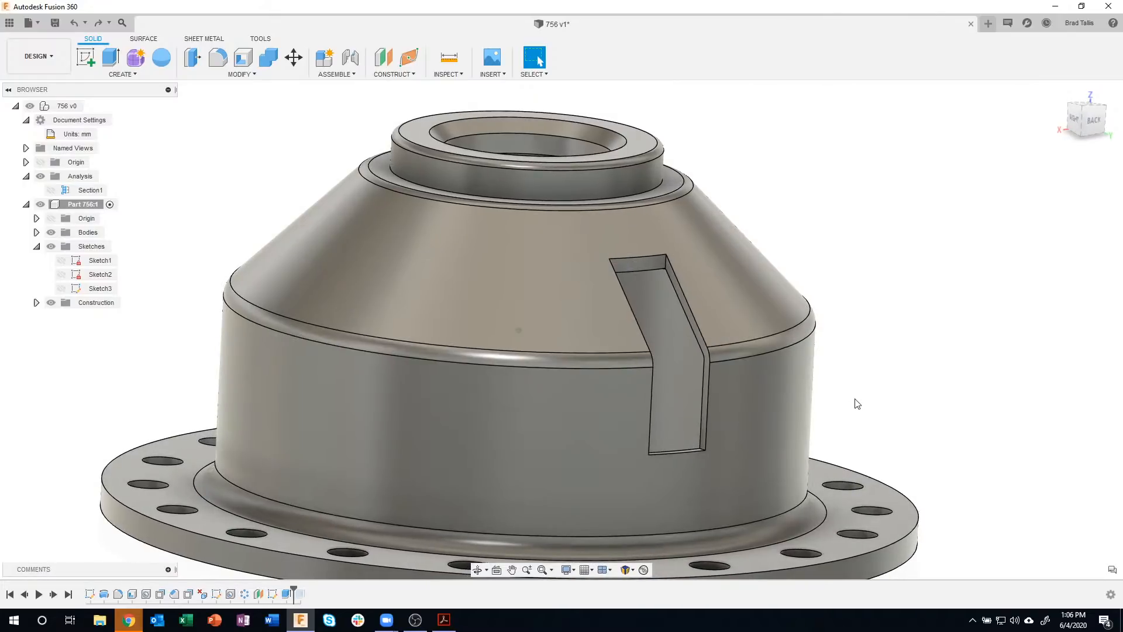
scroll(856, 402, up, 5)
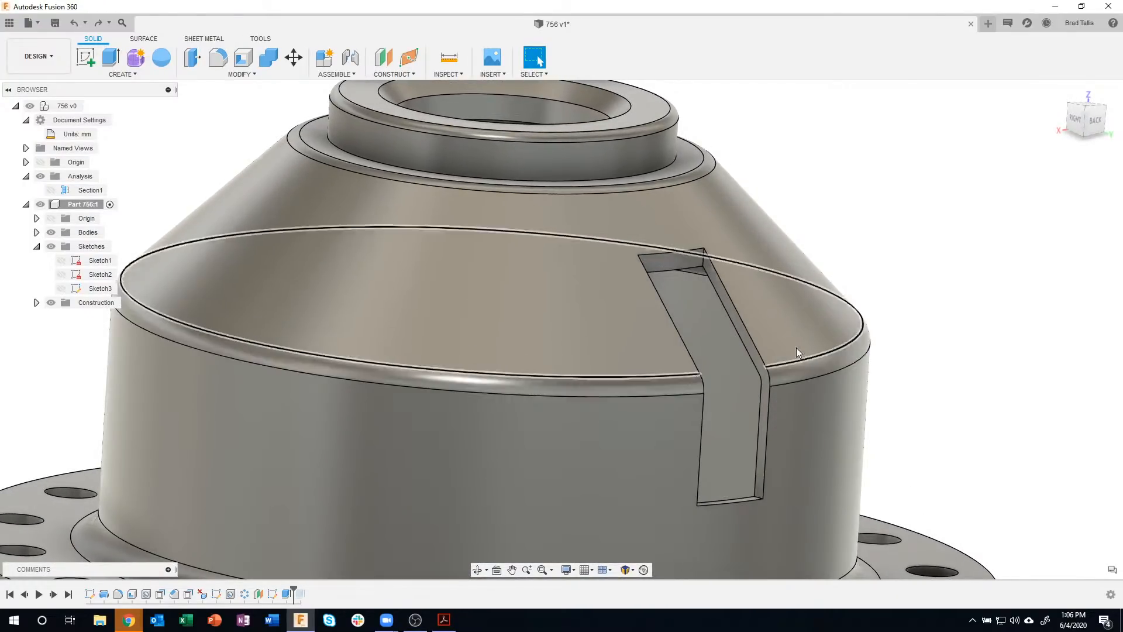
shift+middle_drag(796, 347, 778, 400)
scroll(790, 404, up, 3)
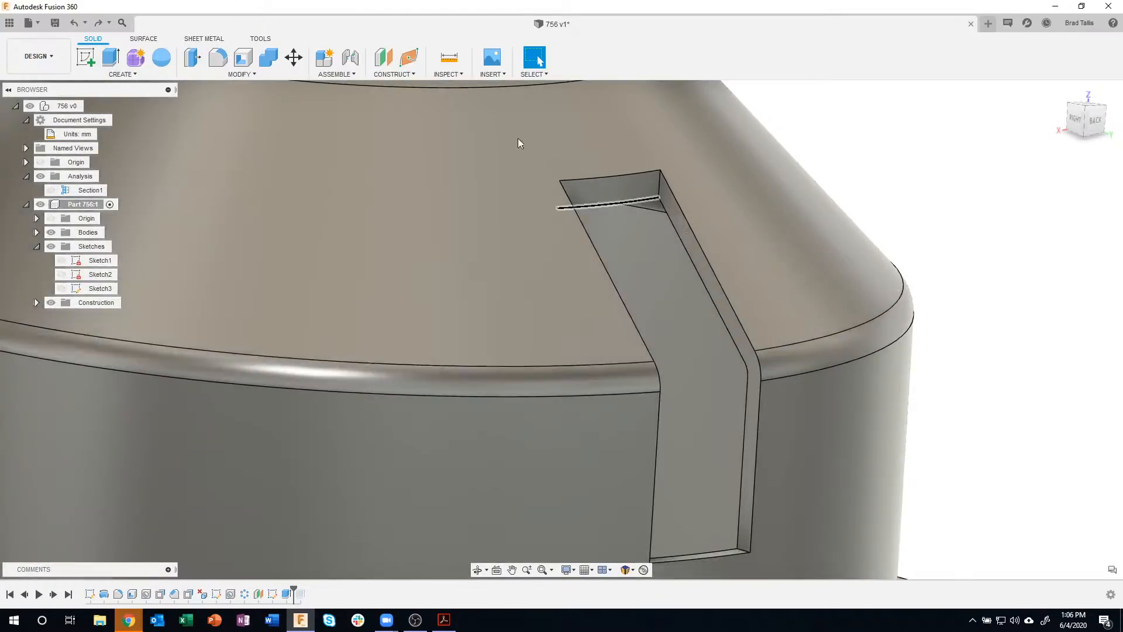
click(350, 75)
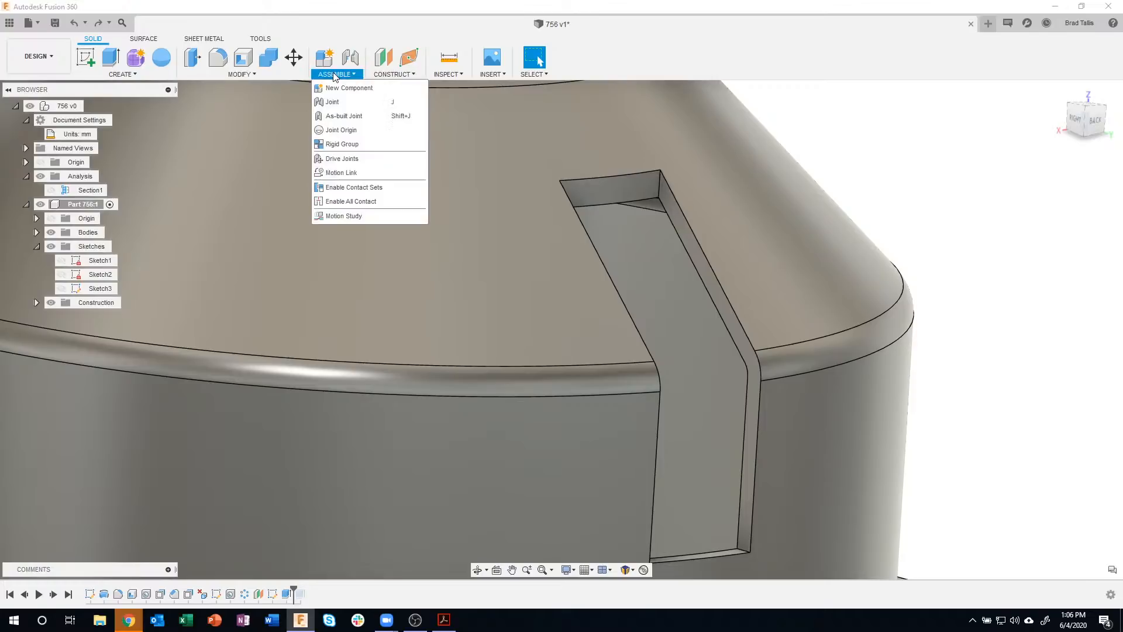
click(277, 75)
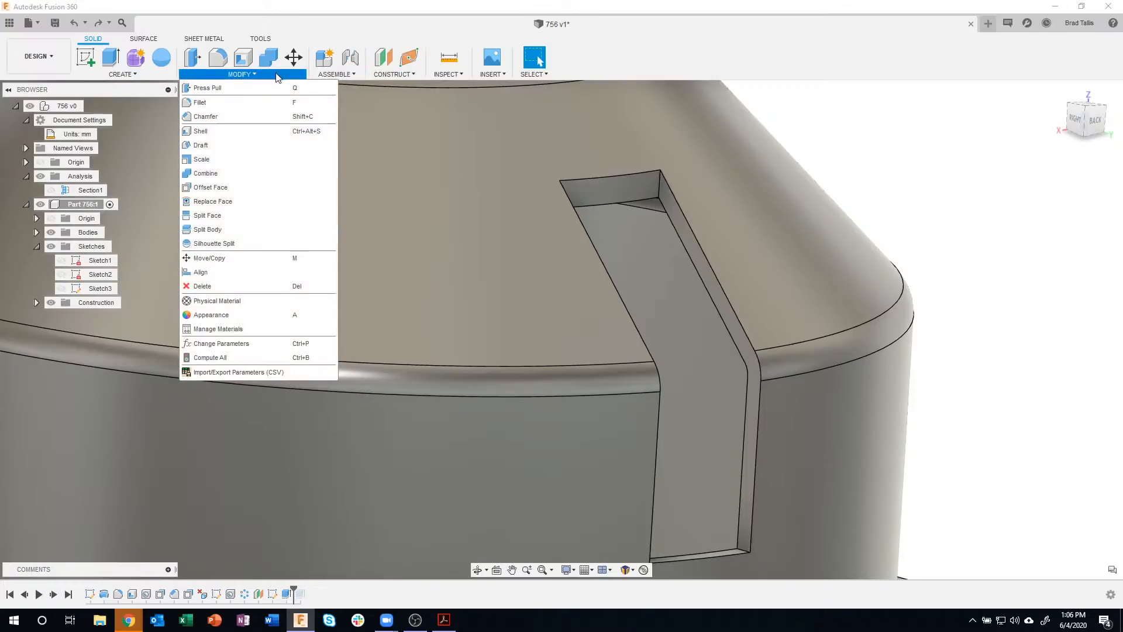
click(207, 215)
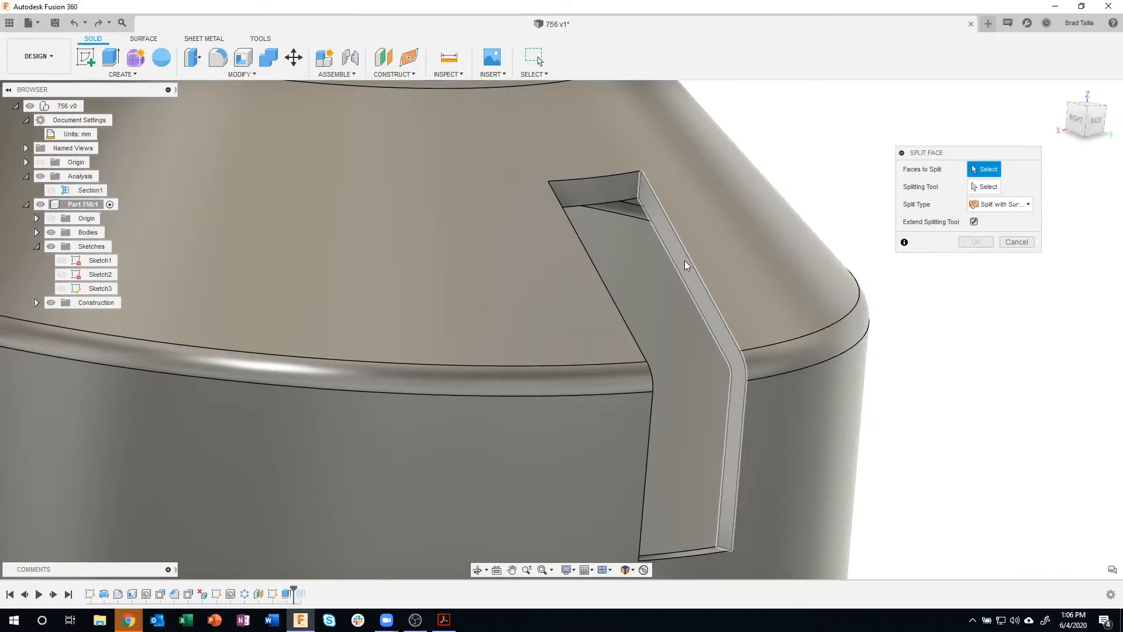
click(685, 262)
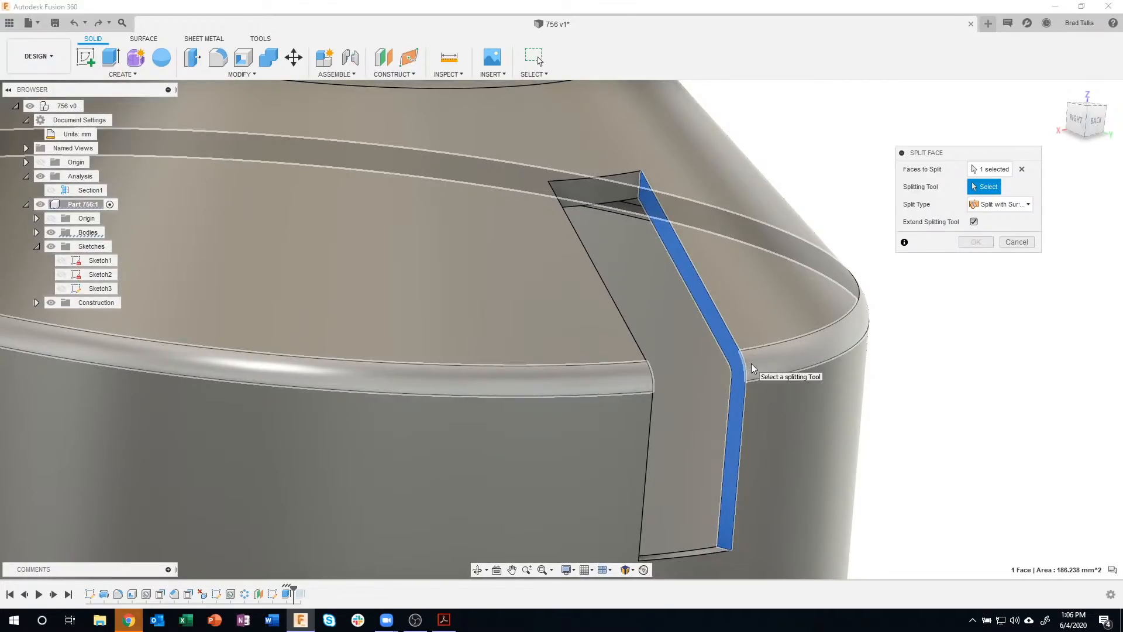
shift+drag(751, 363, 754, 361)
click(753, 365)
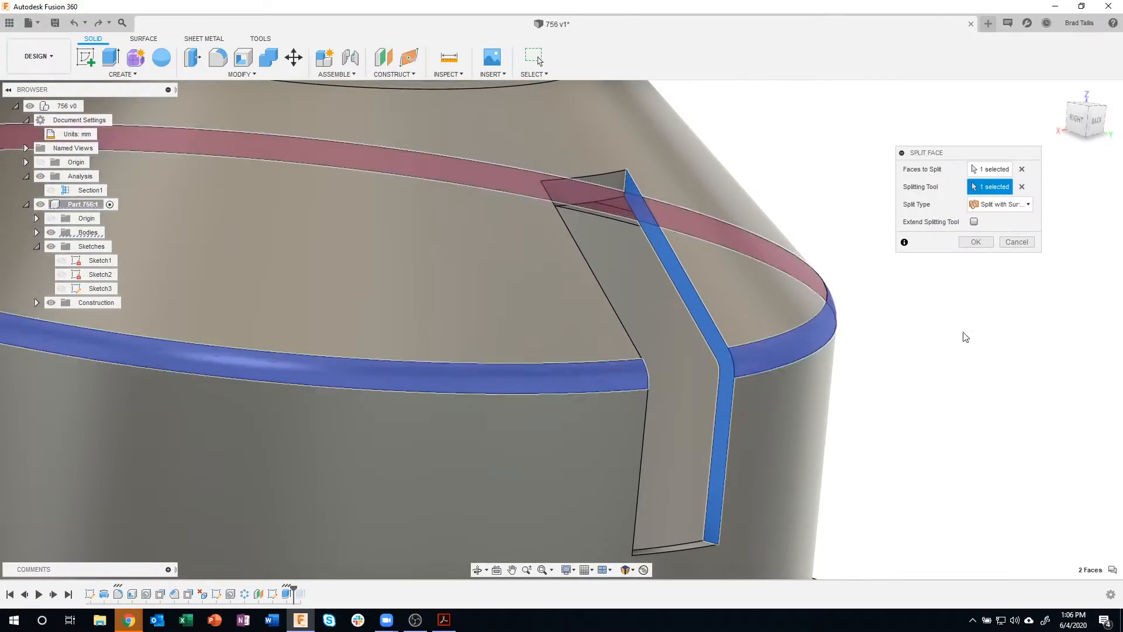
click(974, 222)
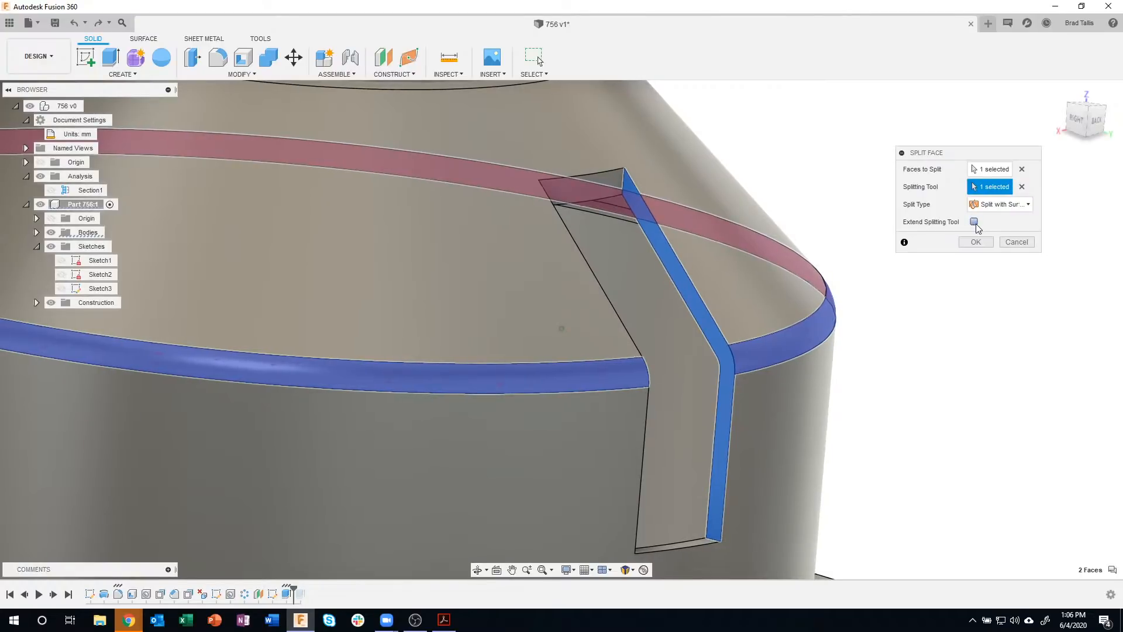
click(975, 242)
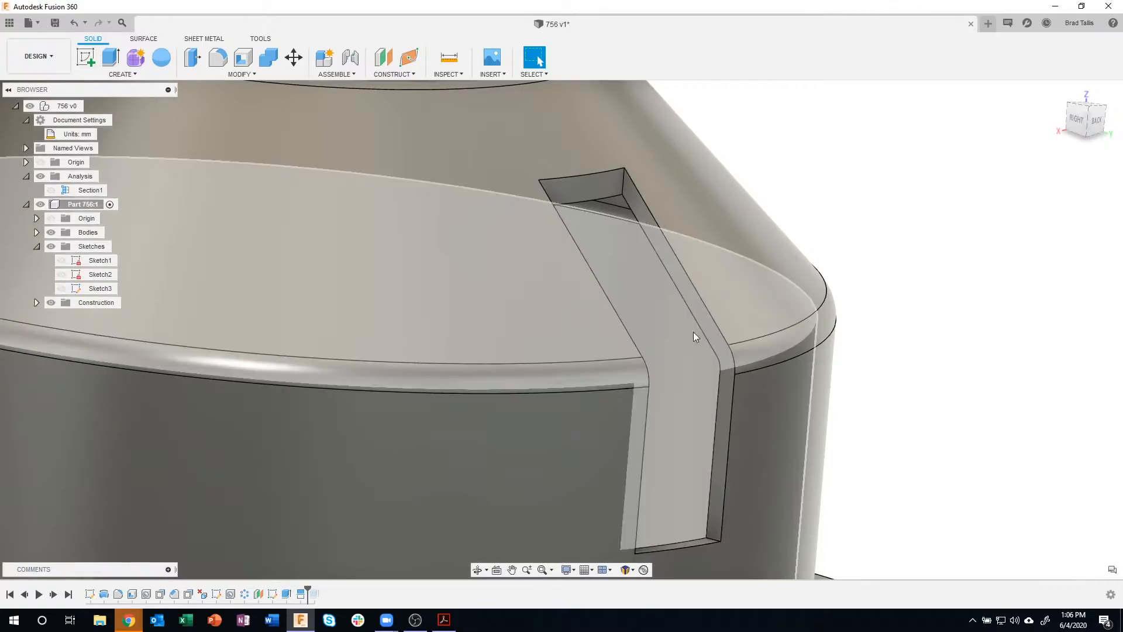
- Construct a plane offset 60.565 mm from the flange's upper face, at the slot corner where the cone meets the rounded edge
scroll(535, 188, down, 5)
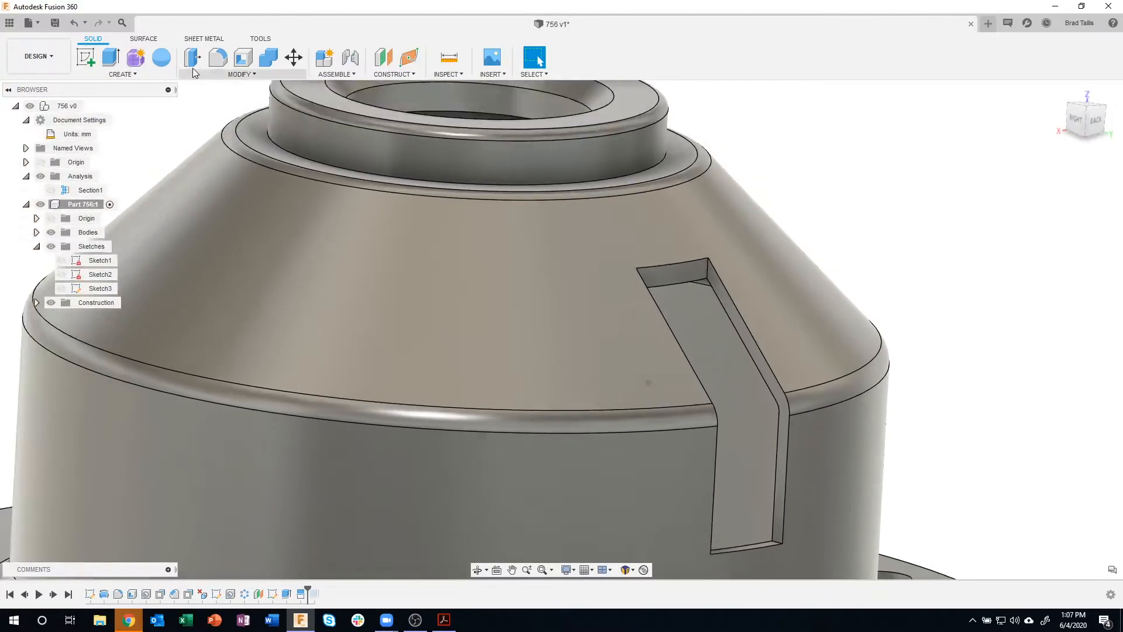
scroll(271, 64, down, 3)
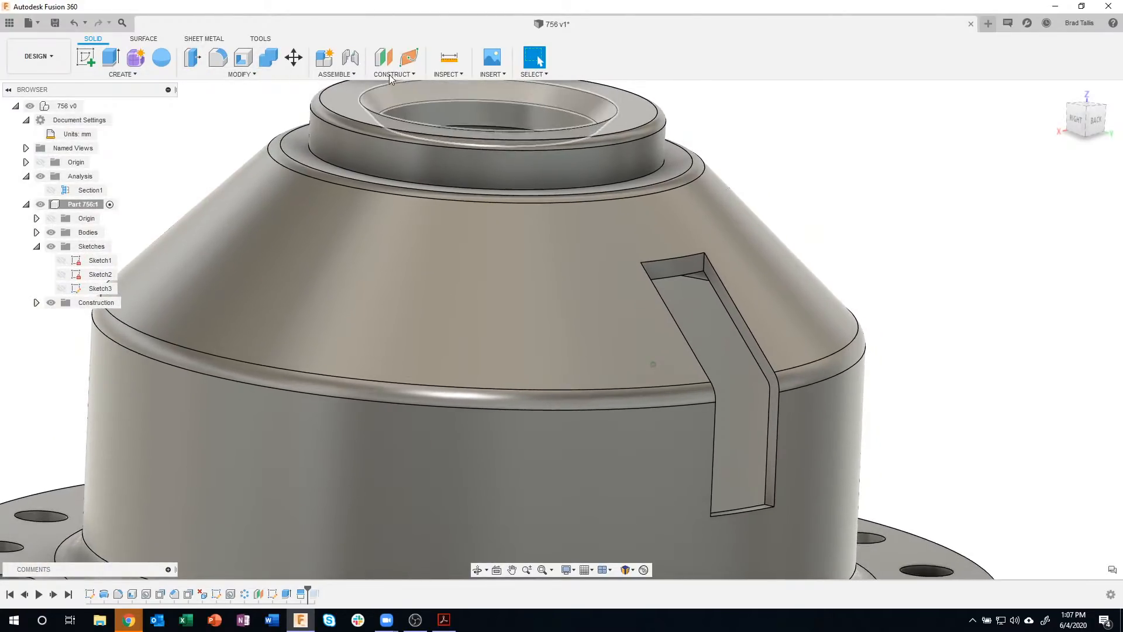
click(389, 58)
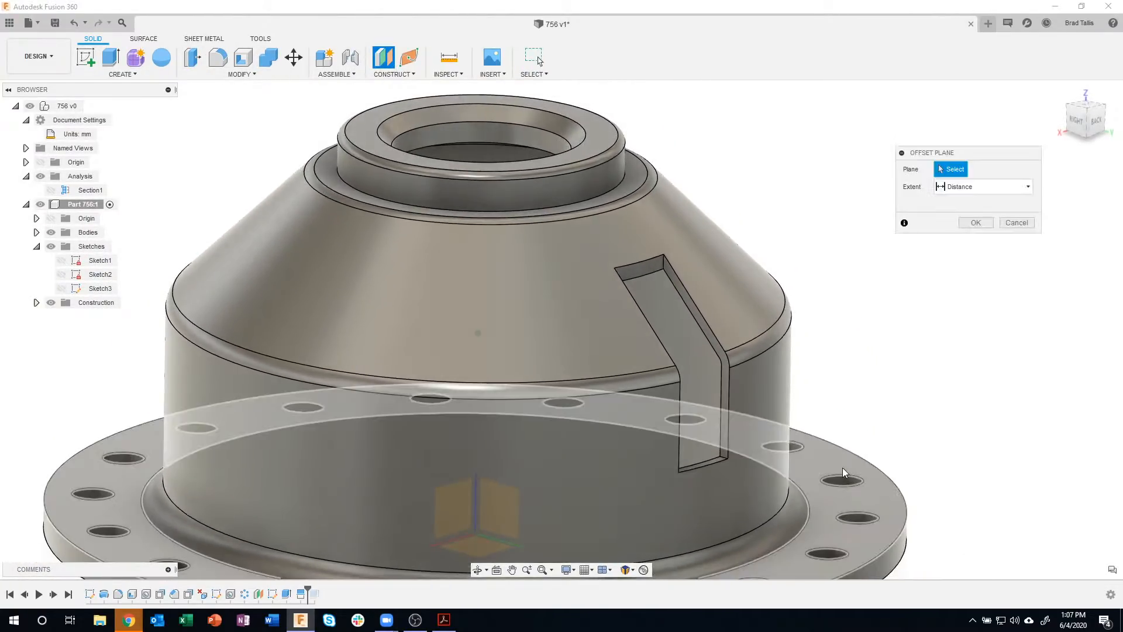
click(841, 469)
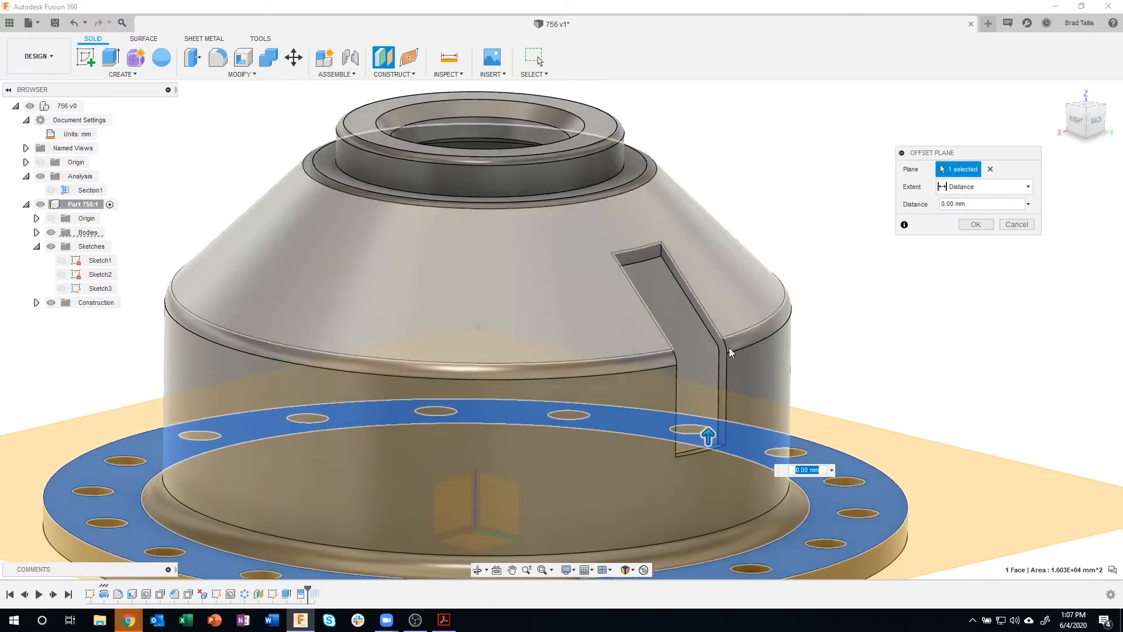
scroll(717, 345, up, 5)
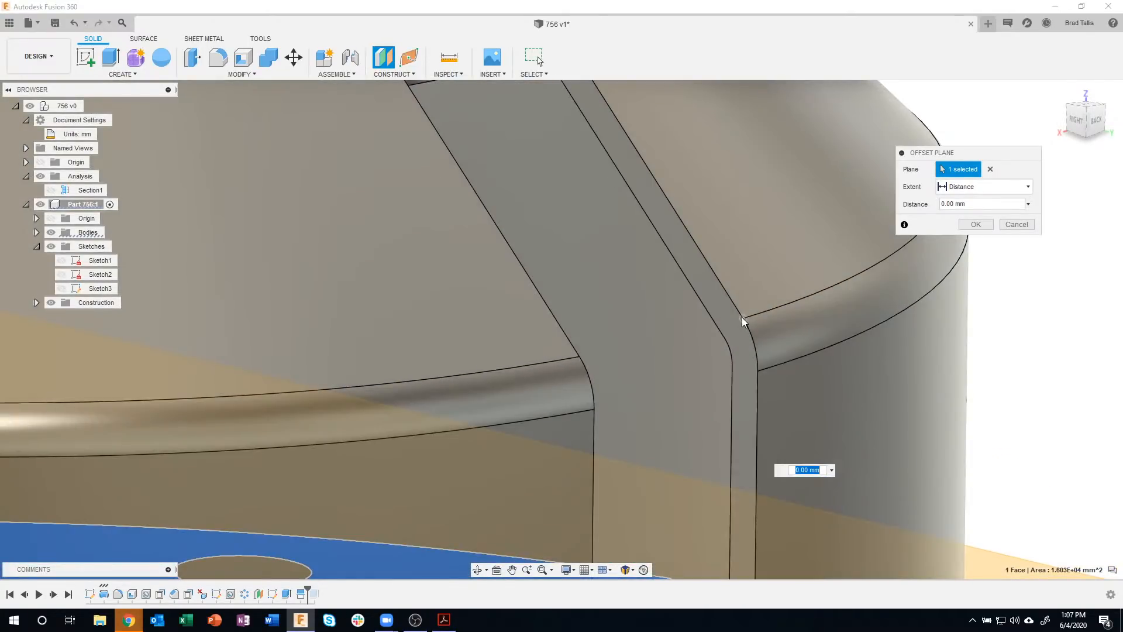
drag(742, 317, 814, 436)
scroll(812, 431, down, 6)
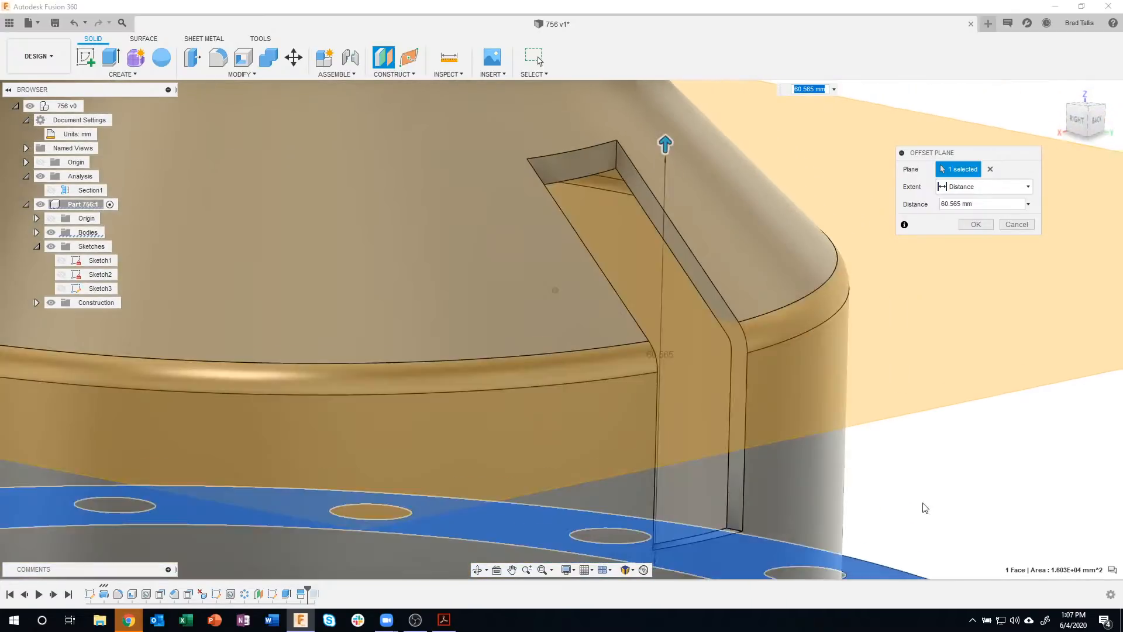
scroll(816, 497, down, 1)
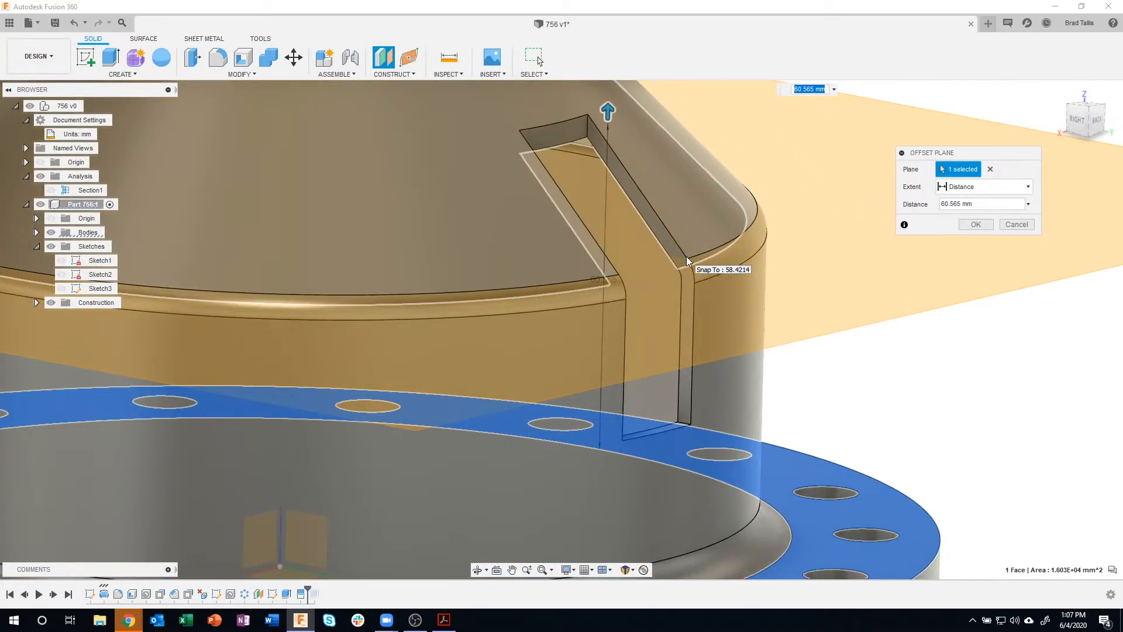
click(976, 224)
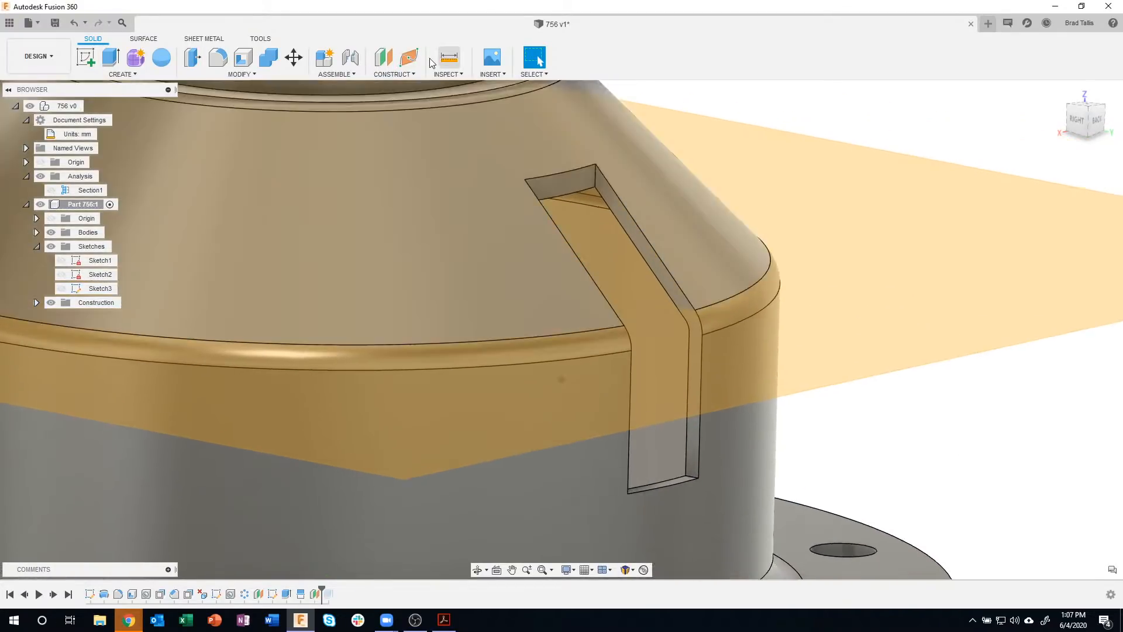
- Split the slot's long side face with the new offset plane, and hide the construction geometry
click(326, 76)
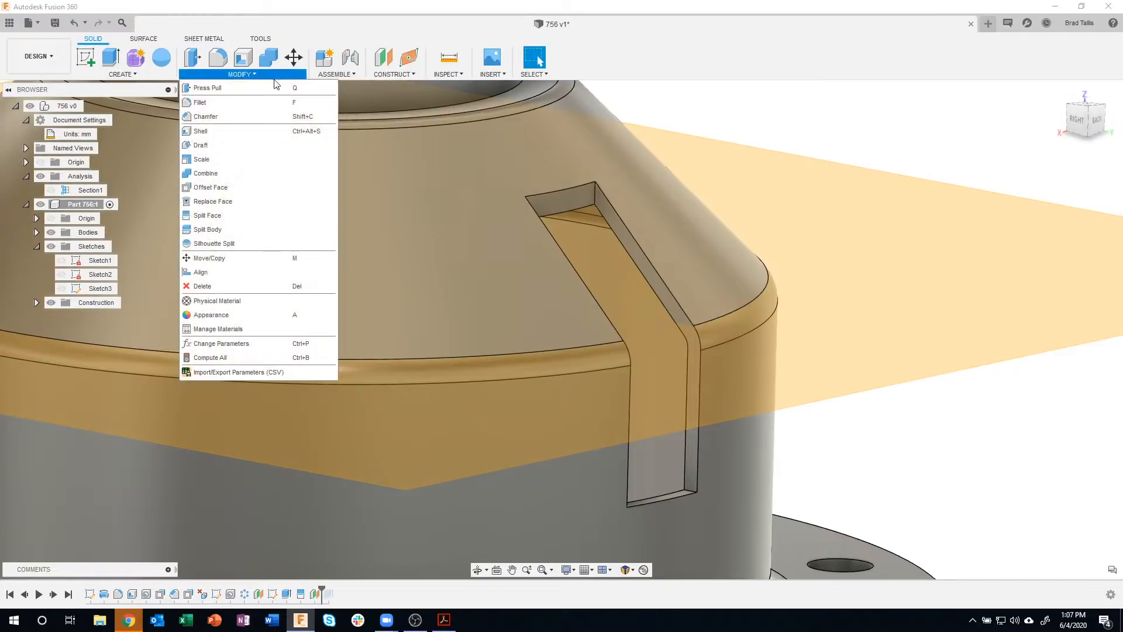
click(208, 215)
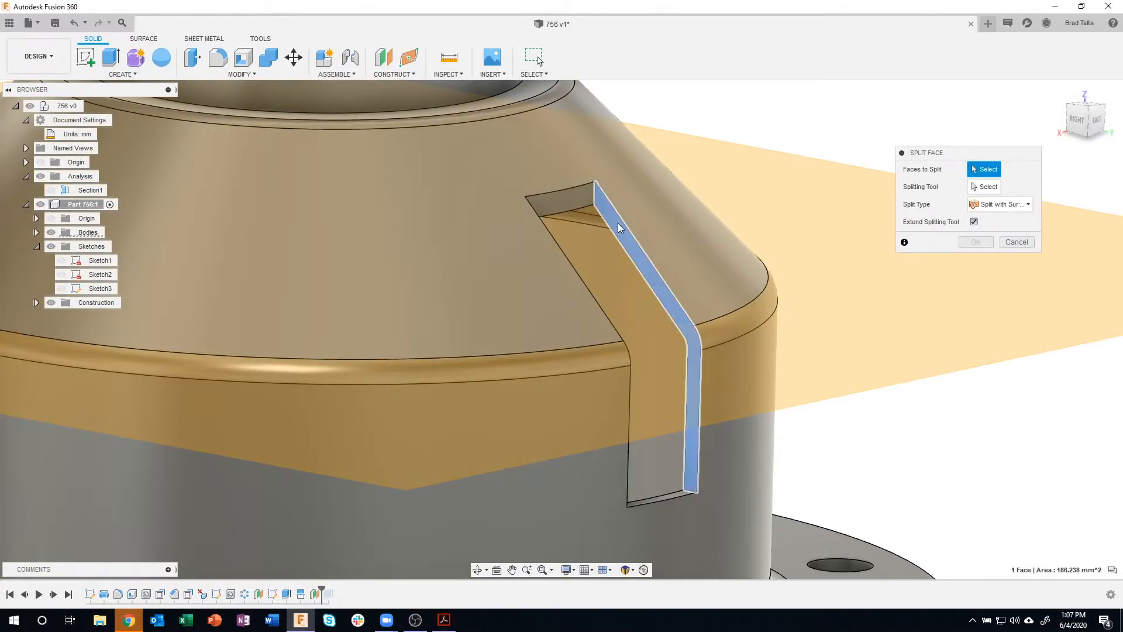
click(619, 225)
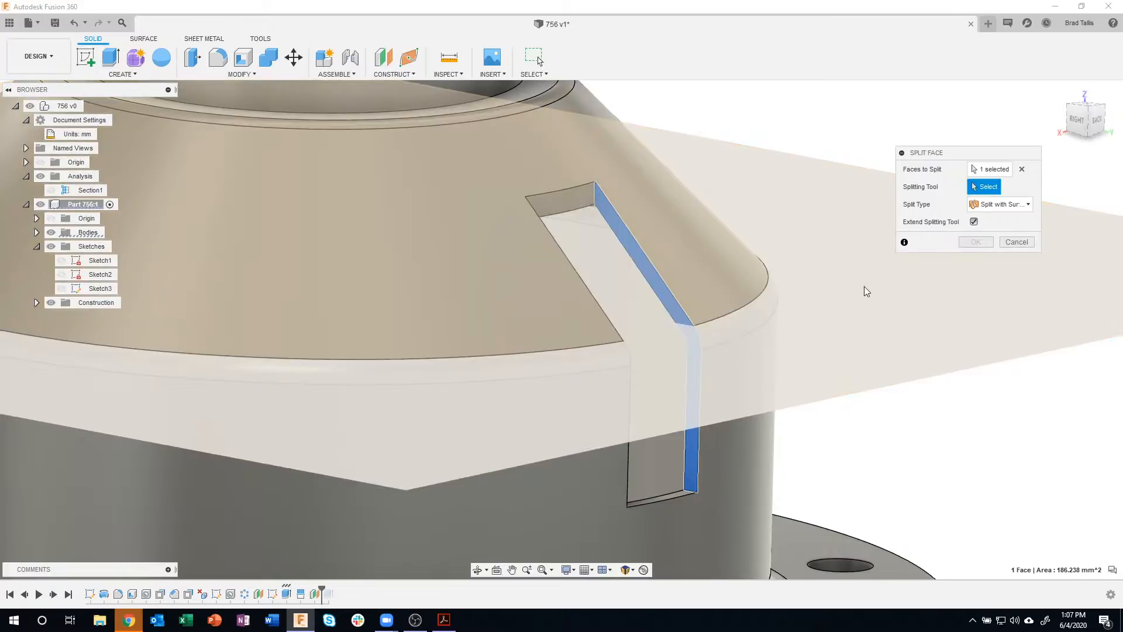
click(864, 286)
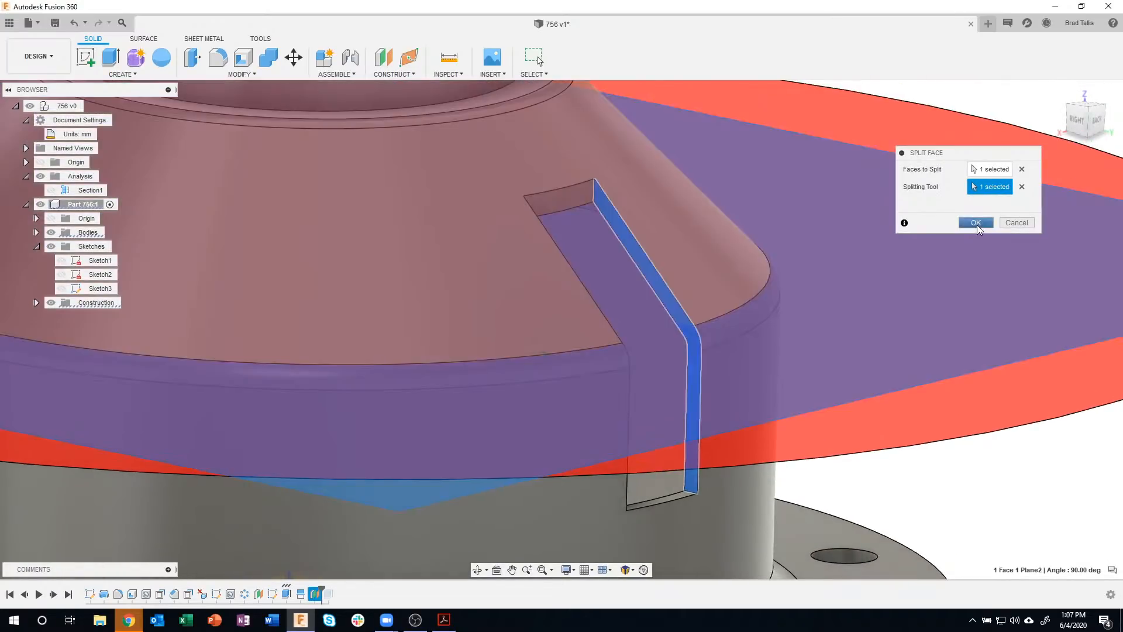
click(976, 223)
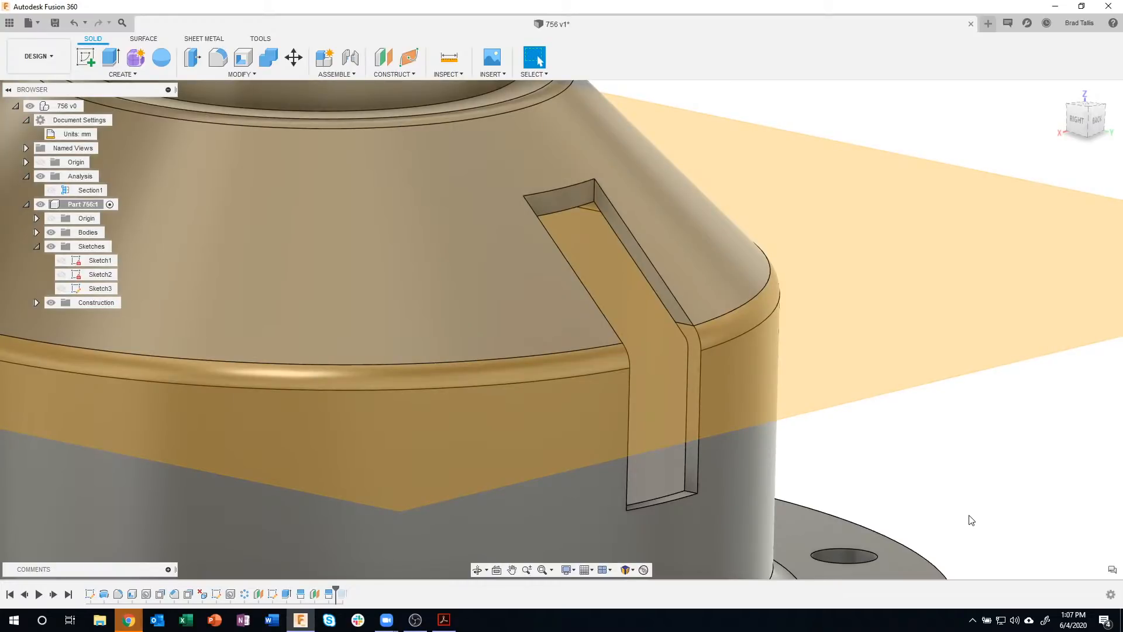
scroll(672, 304, up, 3)
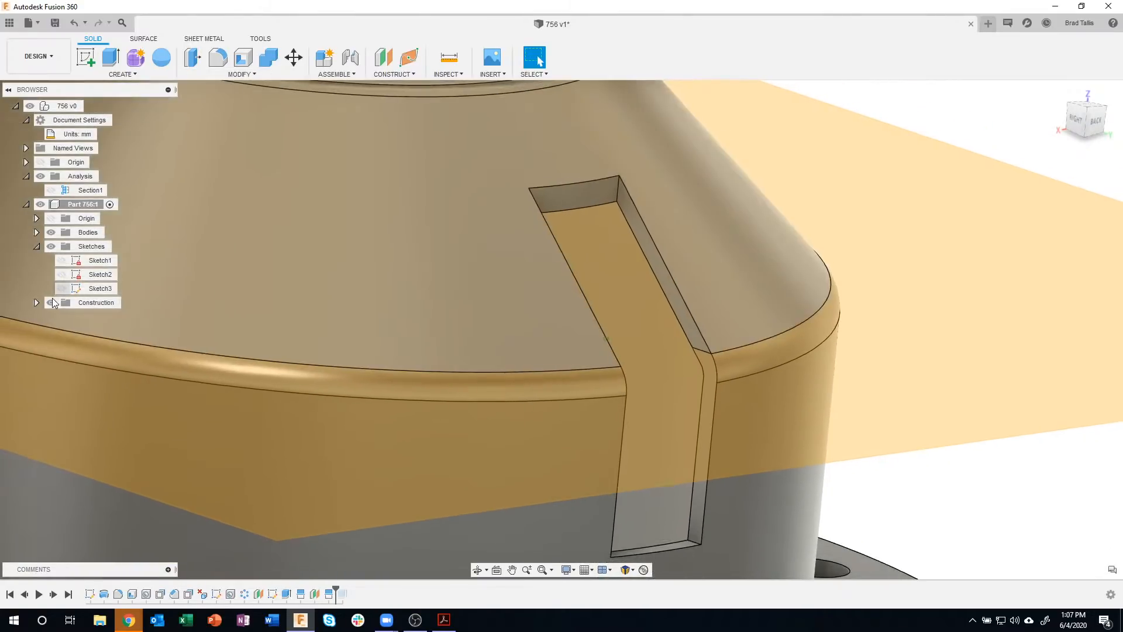
click(51, 302)
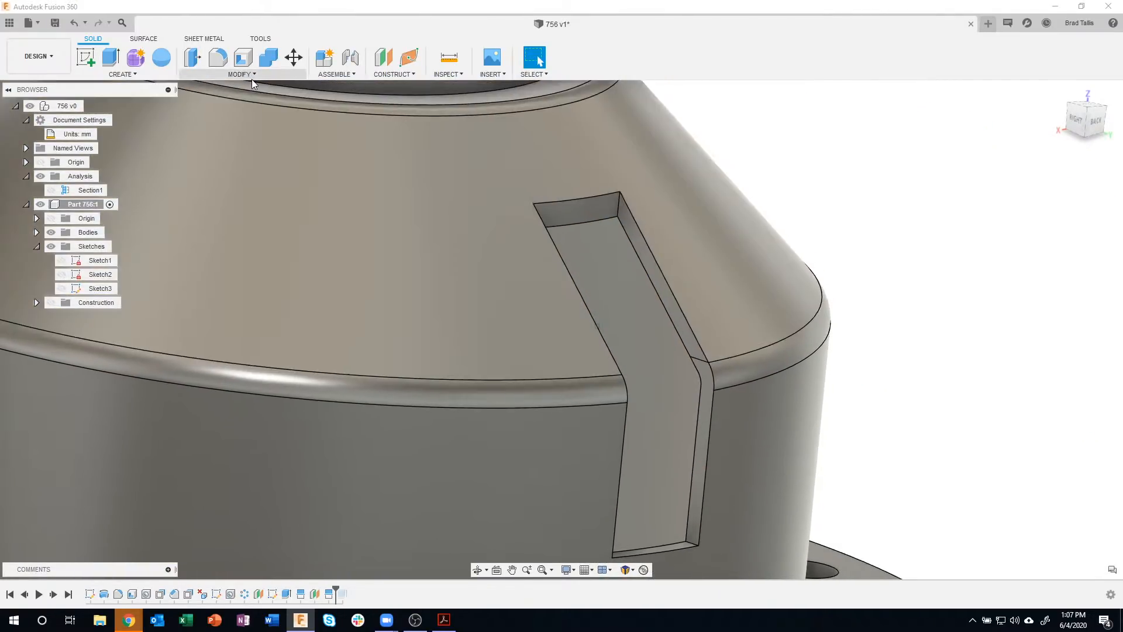
click(237, 73)
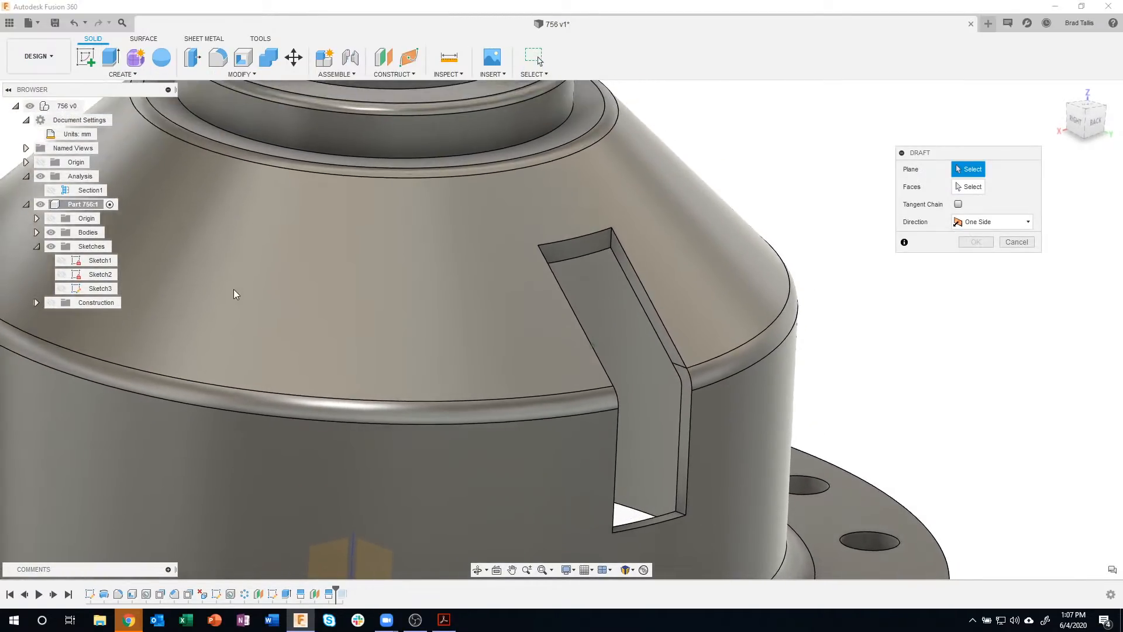
click(51, 303)
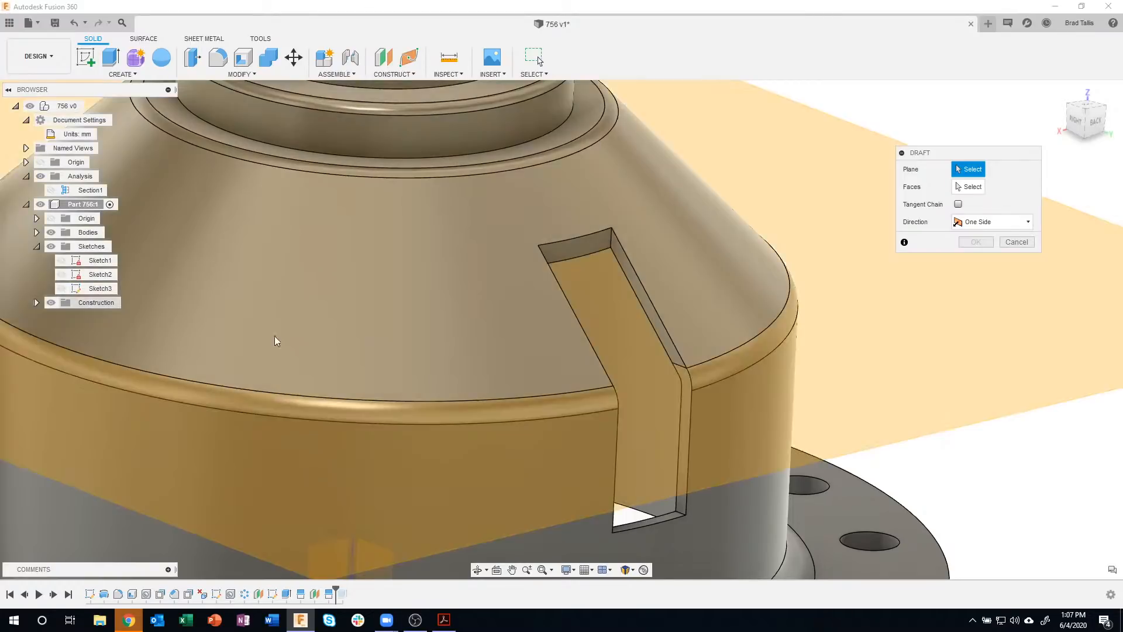
click(897, 324)
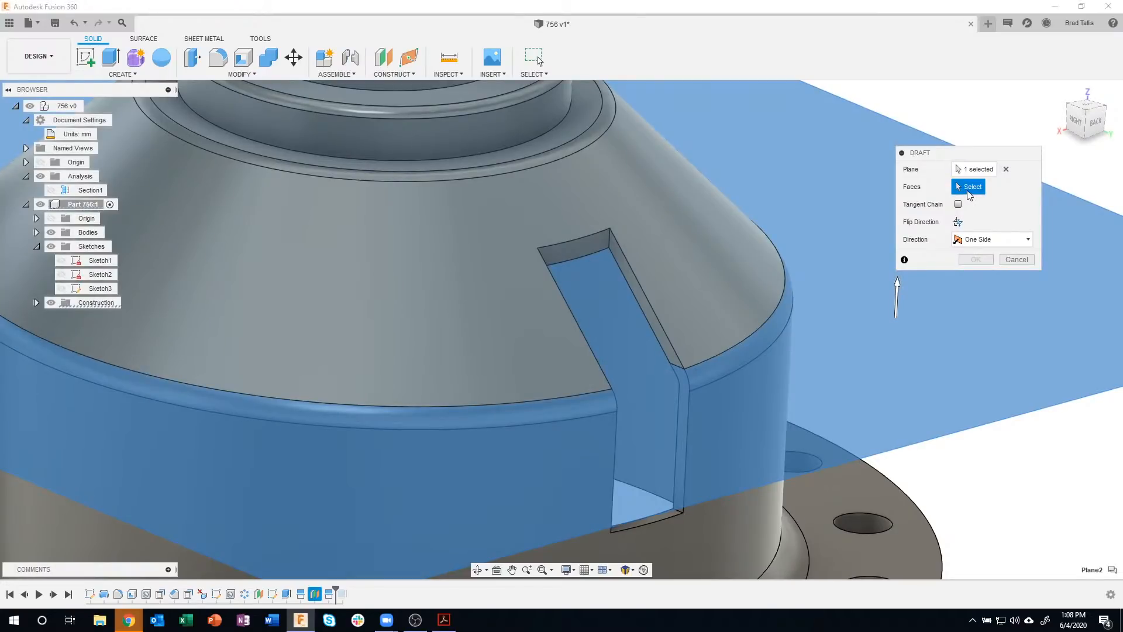
click(621, 263)
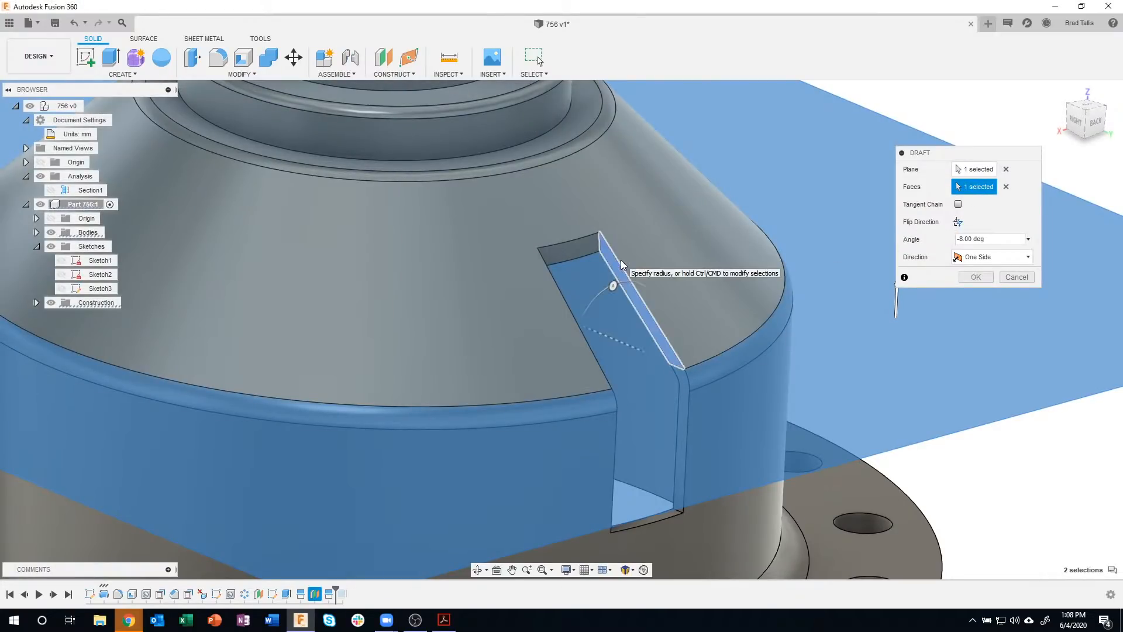
shift+middle_drag(727, 263, 602, 314)
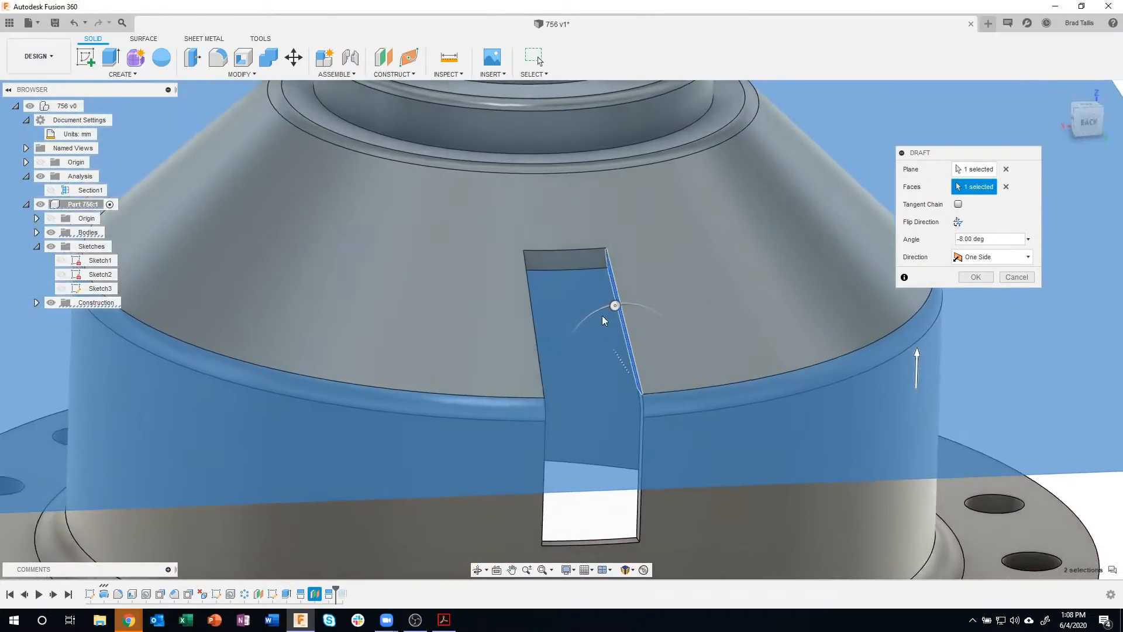
drag(615, 305, 601, 308)
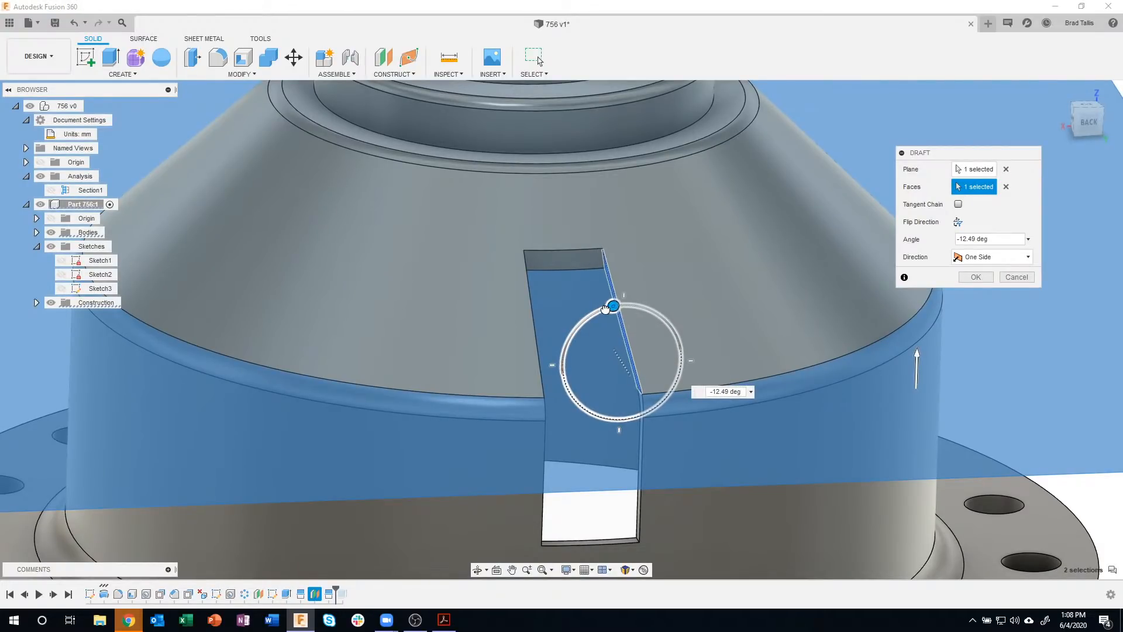
mouse_move(606, 309)
mouse_down()
mouse_move(619, 305)
mouse_move(607, 308)
mouse_up()
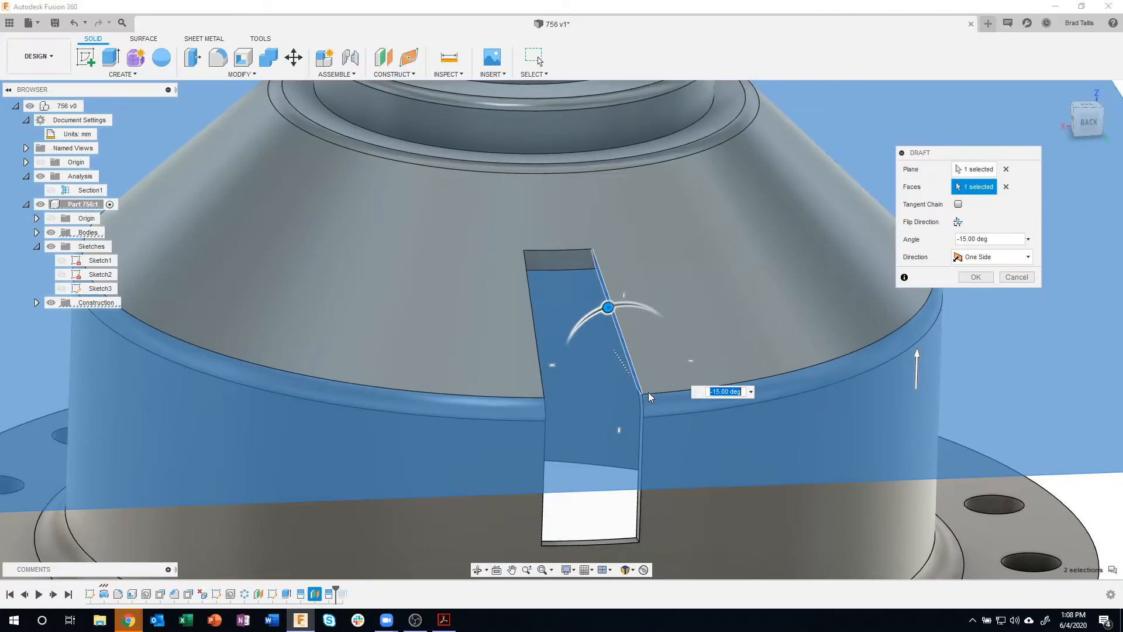
shift+middle_drag(640, 392, 1015, 293)
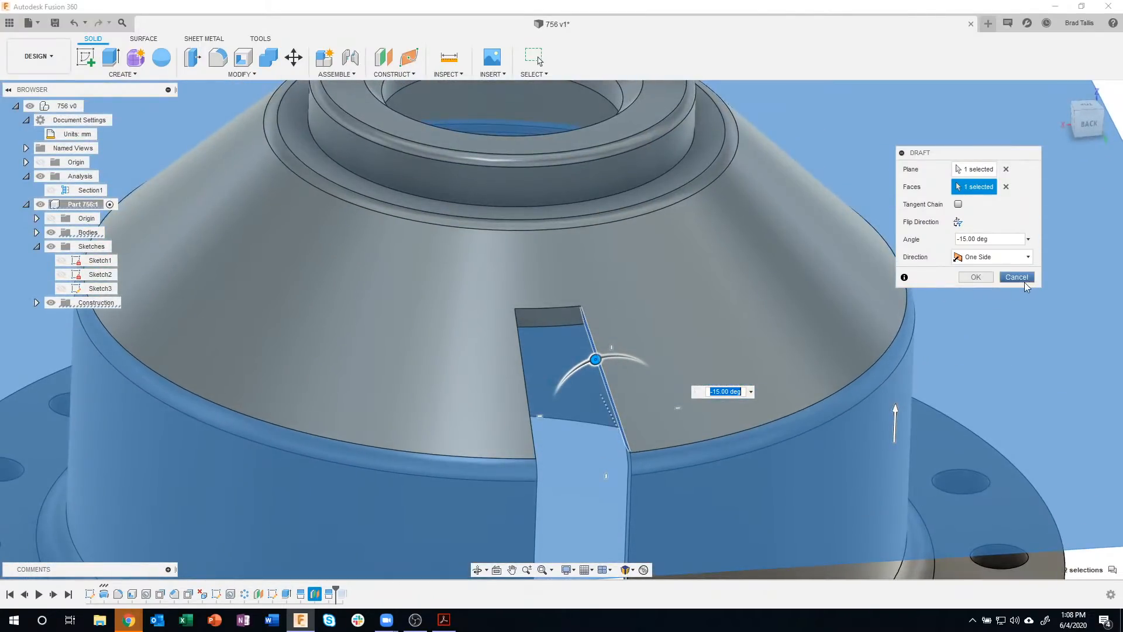
click(1016, 276)
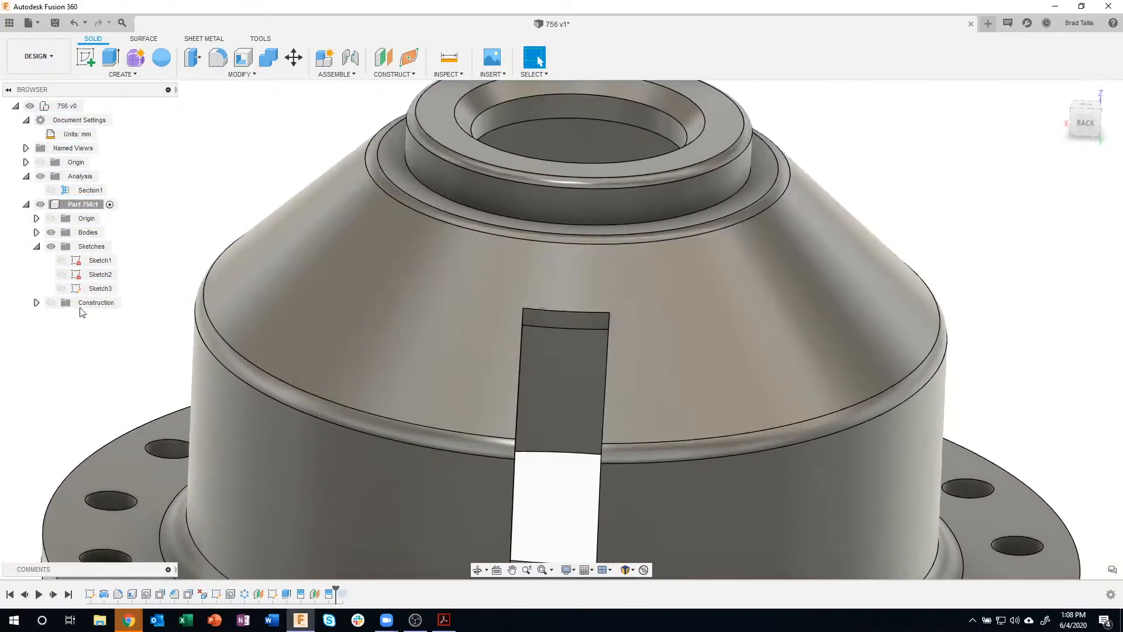
- Show the construction geometry and split the slot's opposite long side face with the offset plane
click(51, 303)
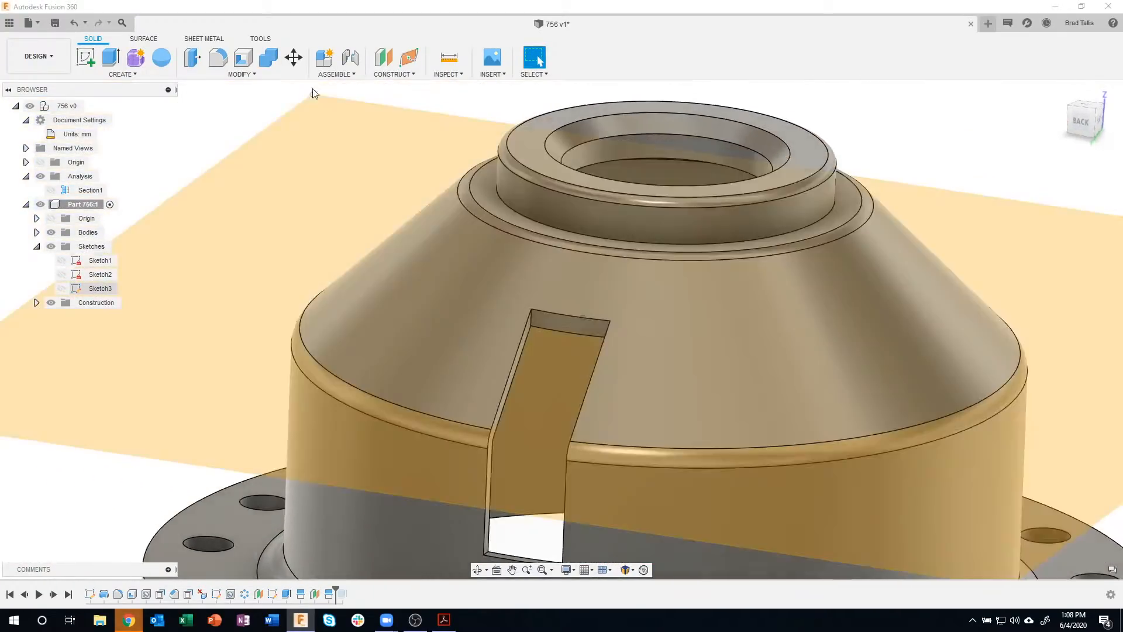
click(242, 75)
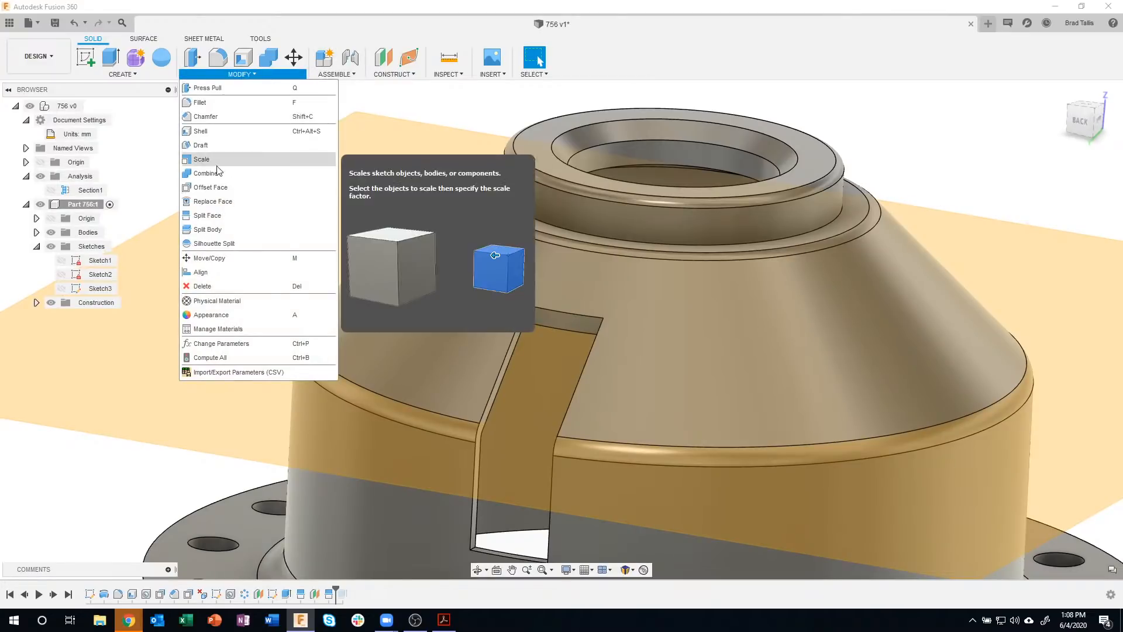
click(216, 218)
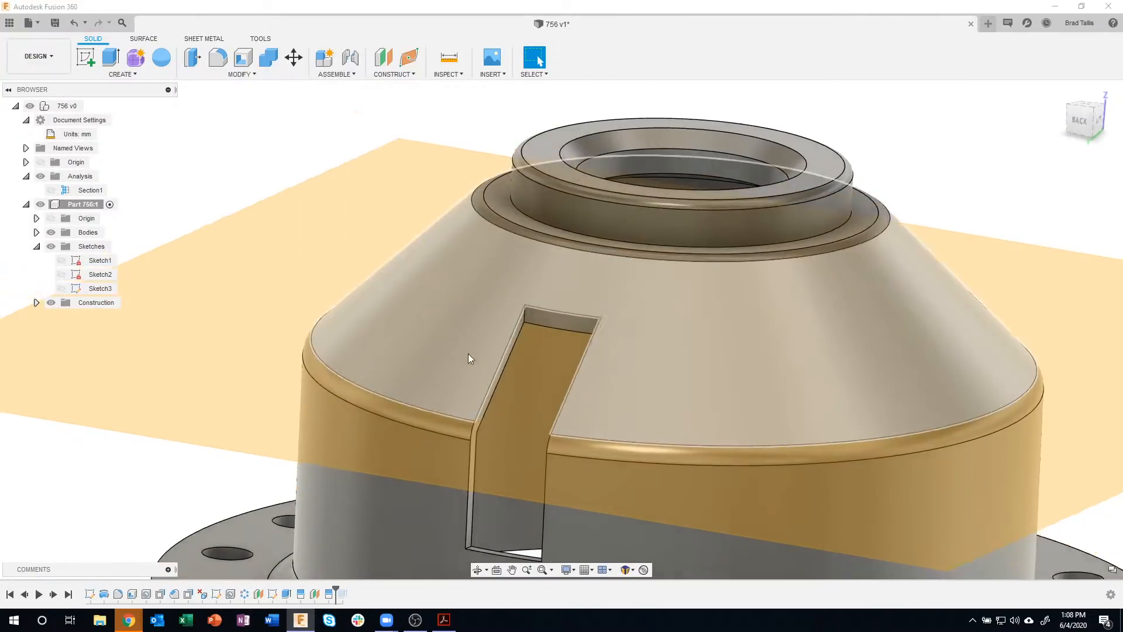
scroll(480, 406, up, 5)
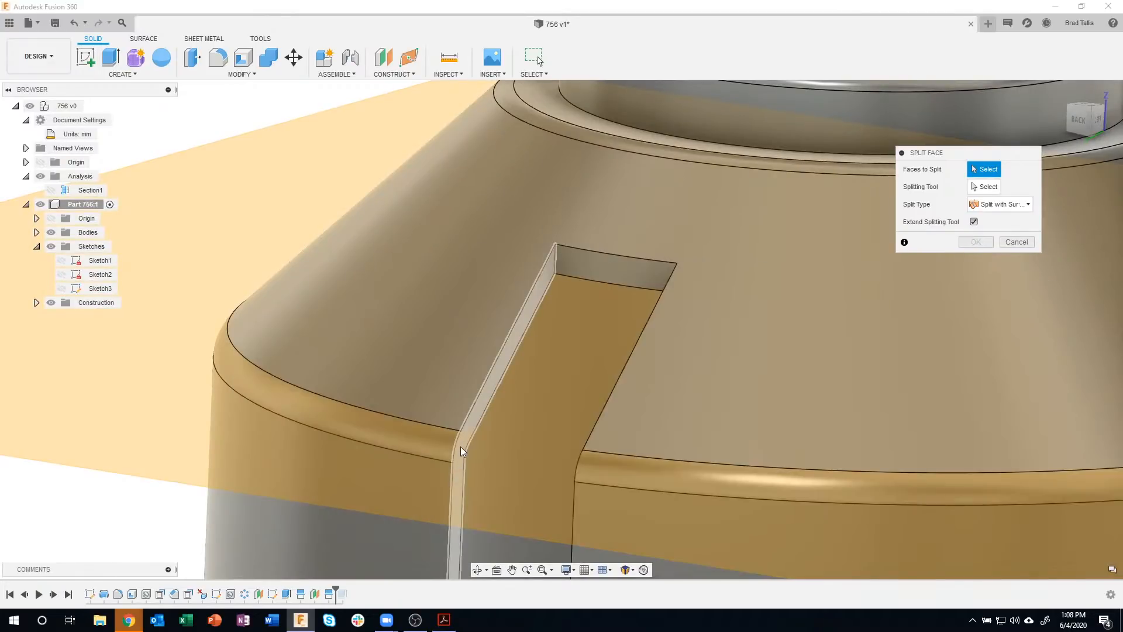
click(461, 447)
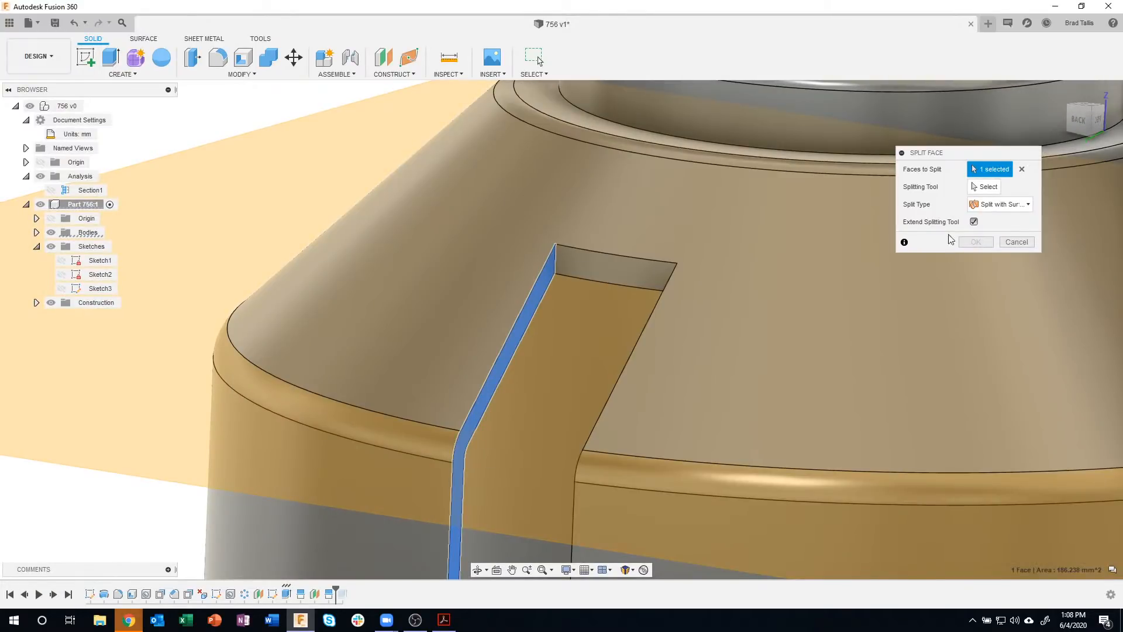
click(985, 187)
click(332, 175)
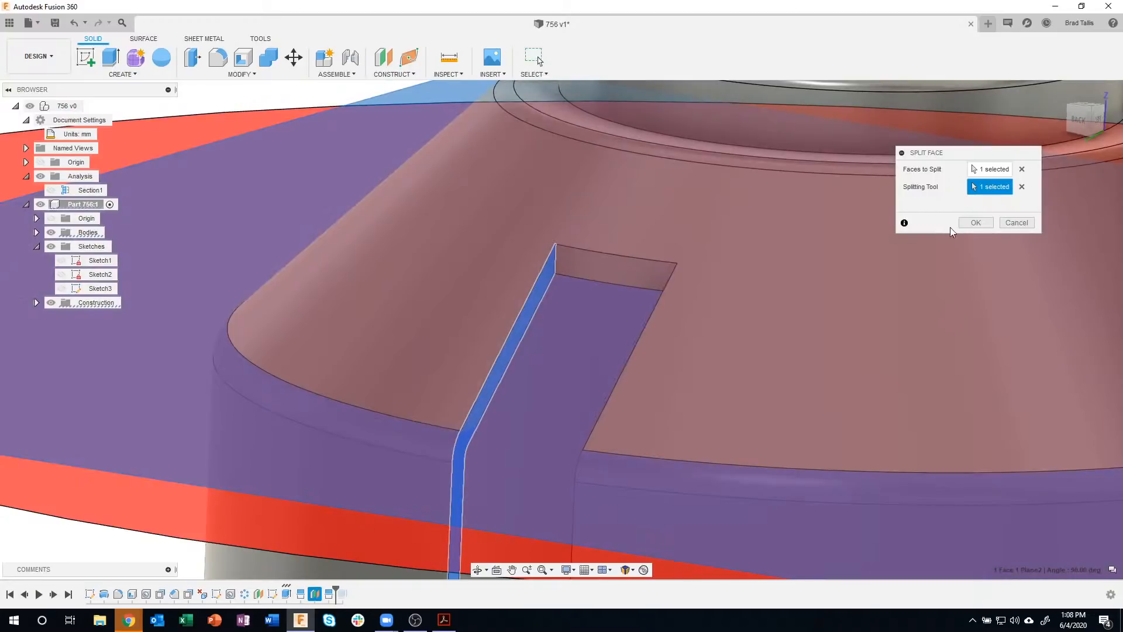
click(971, 223)
scroll(425, 386, down, 2)
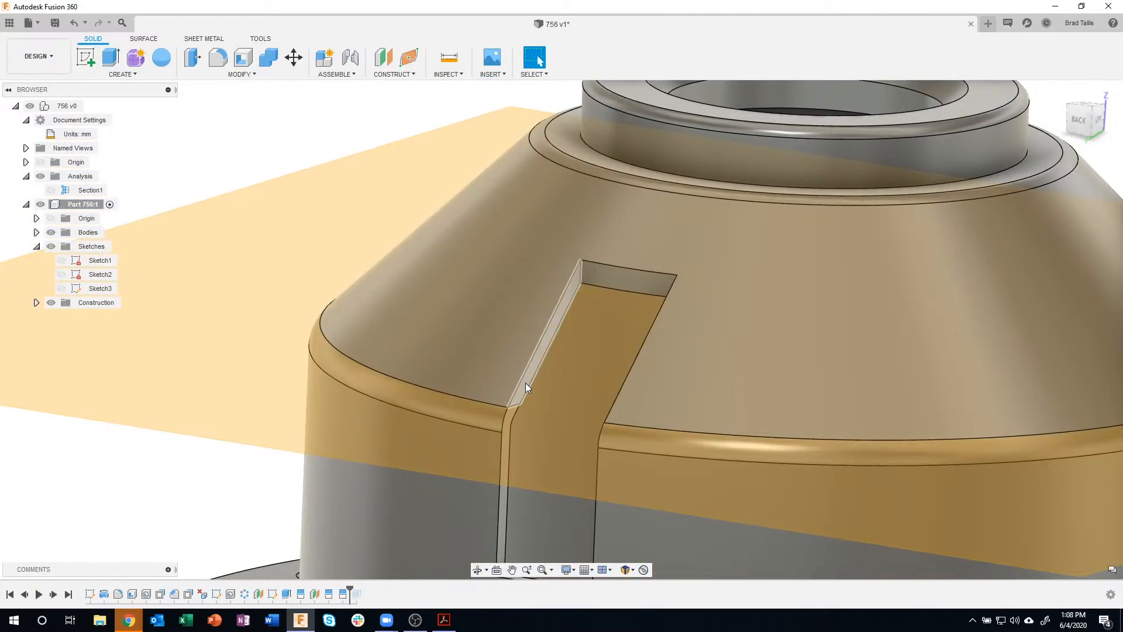
scroll(270, 105, down, 1)
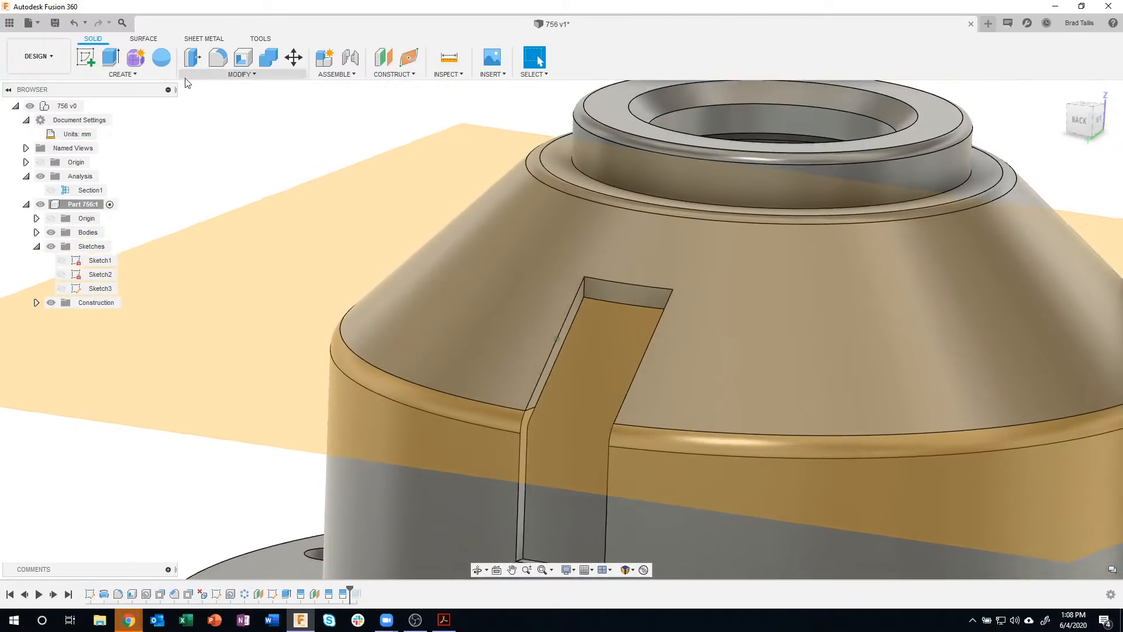
- Draft the slot's two side faces on the cone by -7 degrees from the offset plane, and hide the construction geometry
click(242, 74)
click(203, 140)
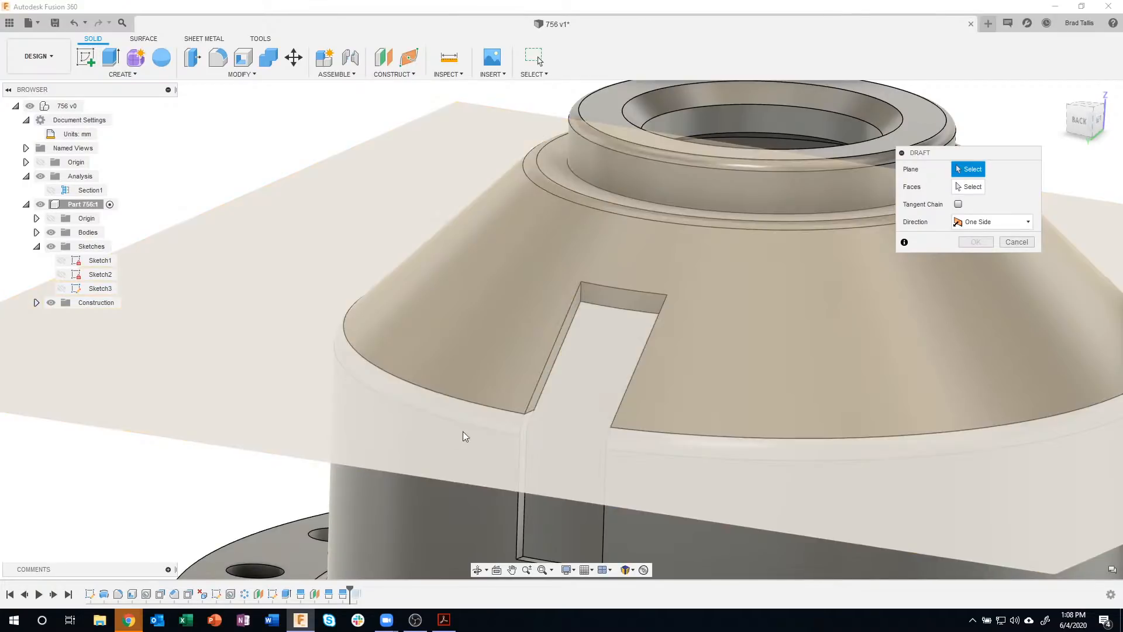
click(398, 436)
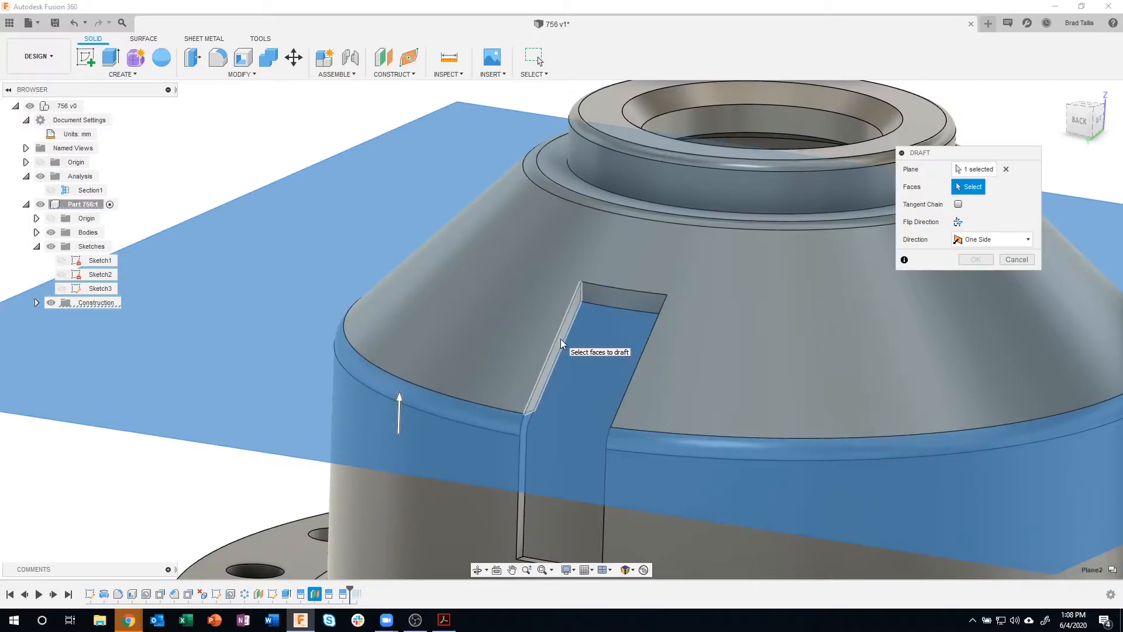
click(561, 339)
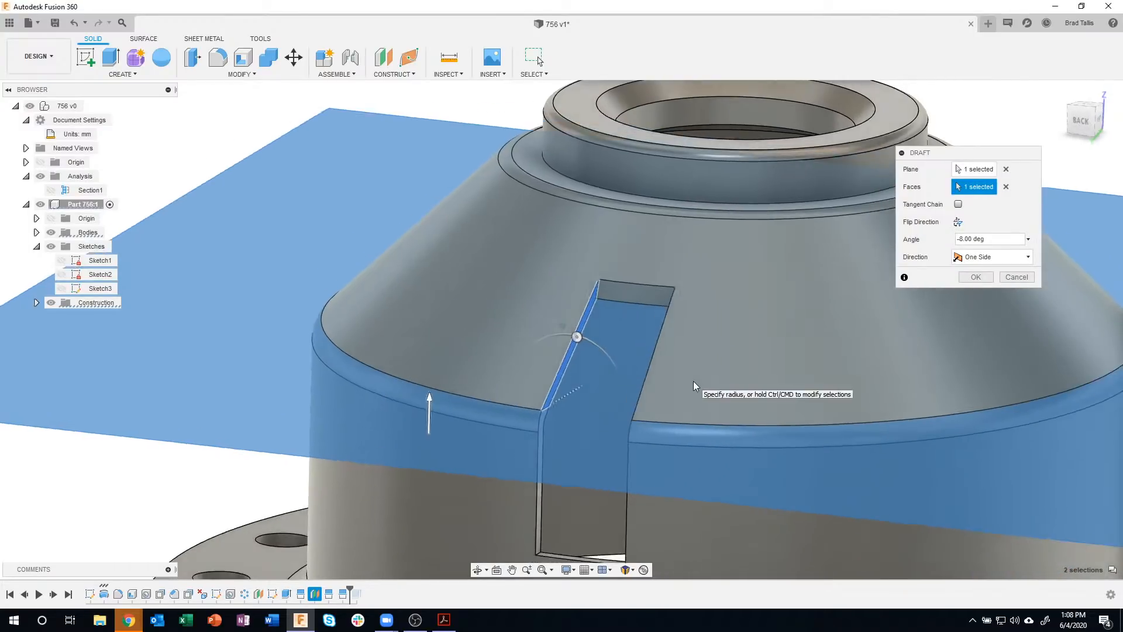
scroll(687, 316, up, 5)
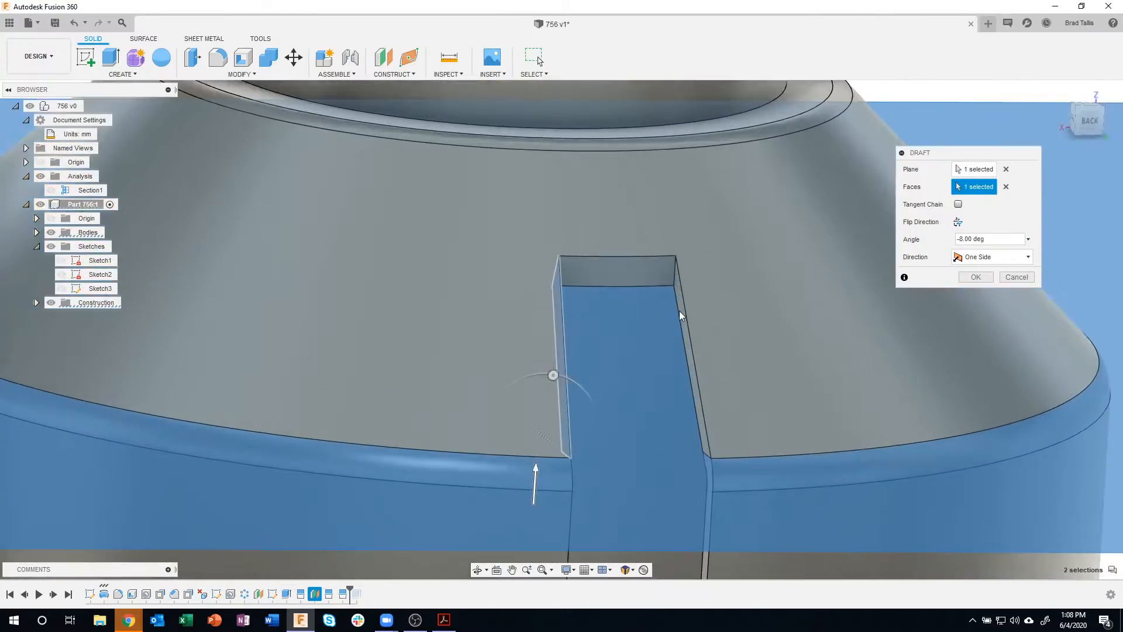
click(679, 301)
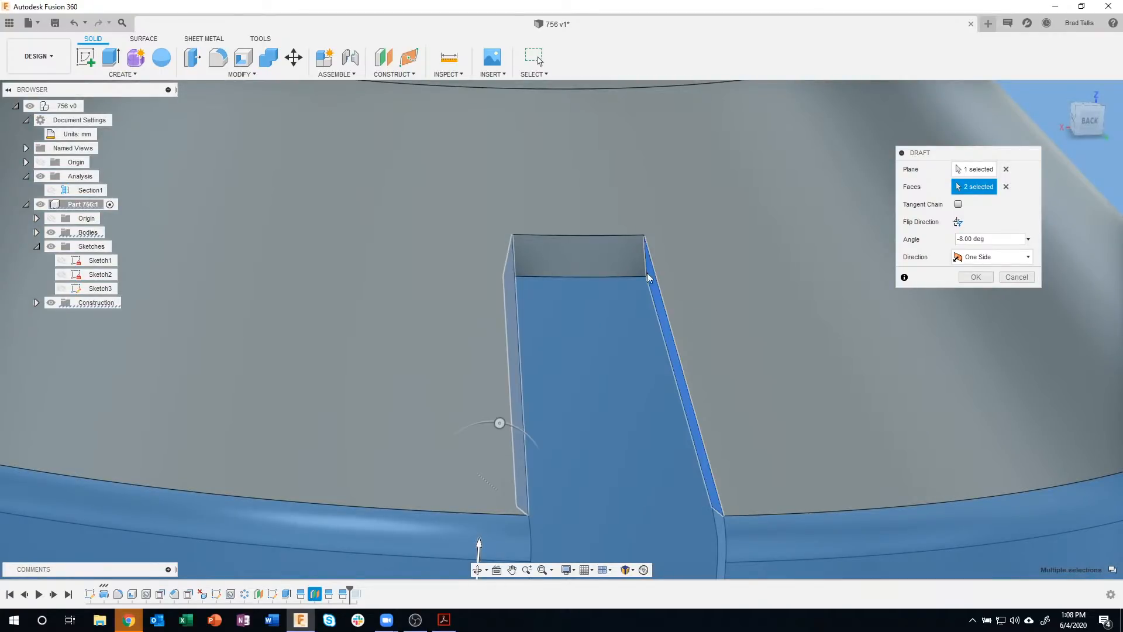
shift+middle_drag(584, 325, 570, 291)
scroll(569, 291, down, 1)
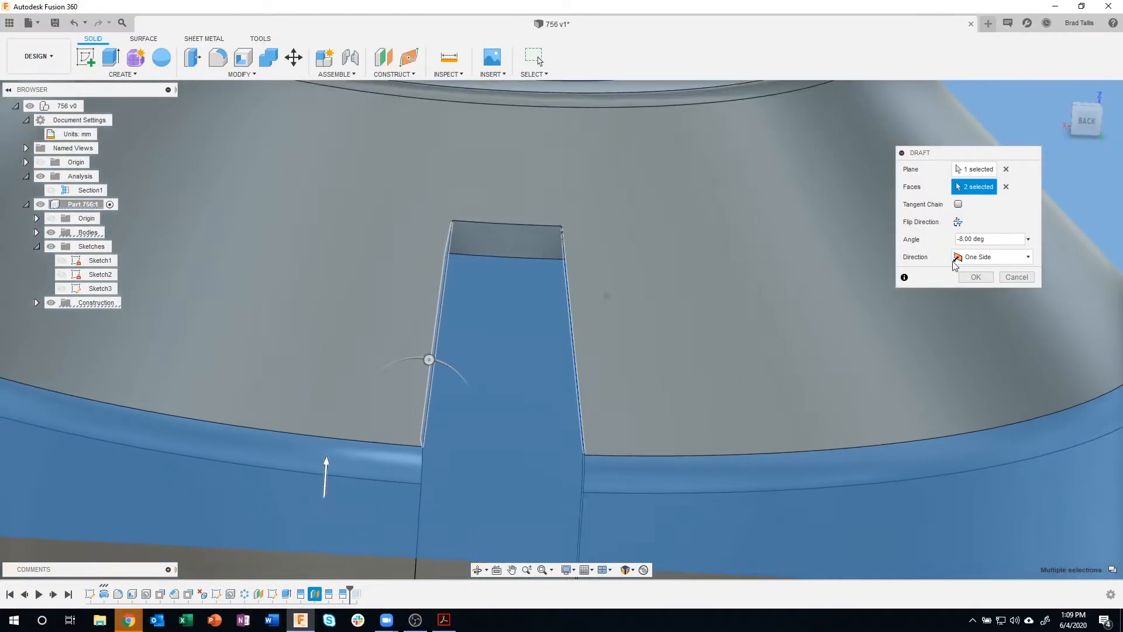
click(999, 237)
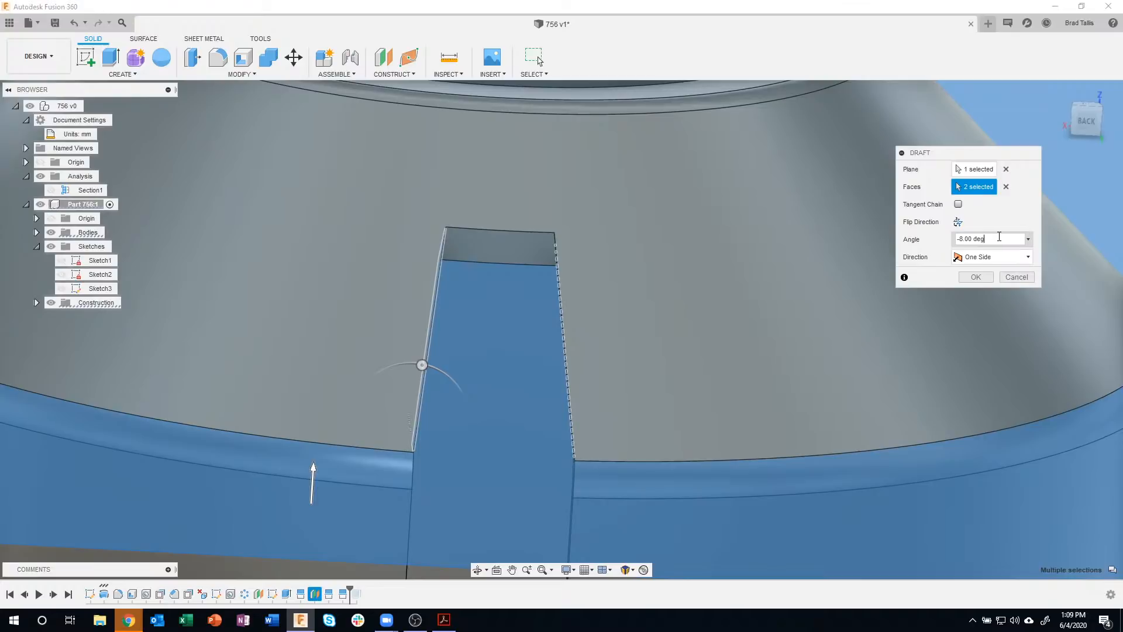
text(-7)
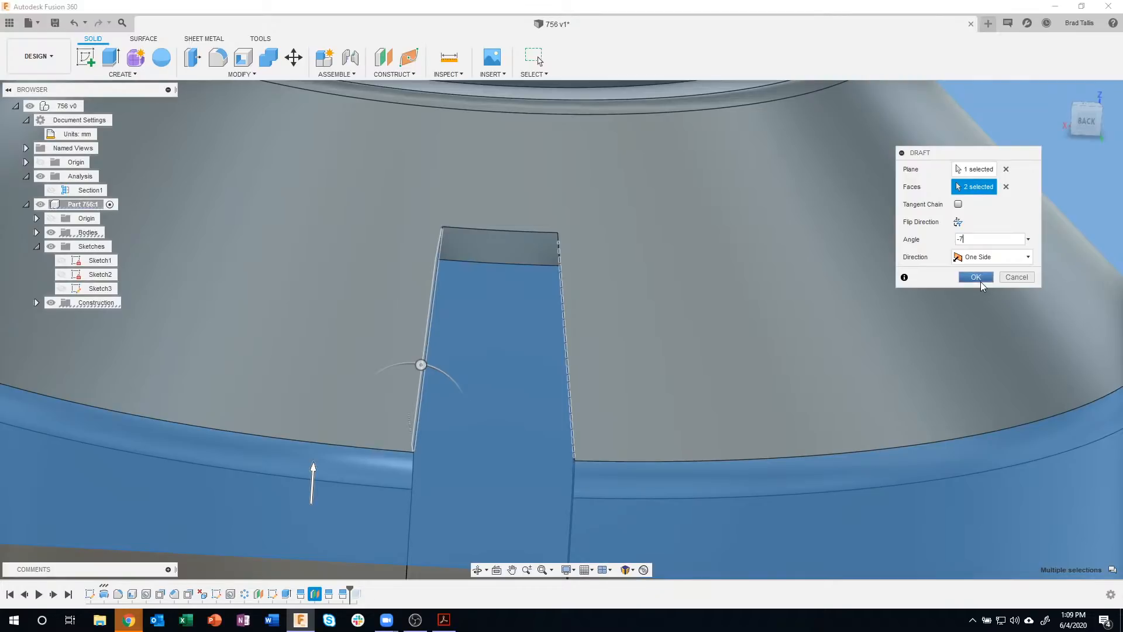
click(981, 281)
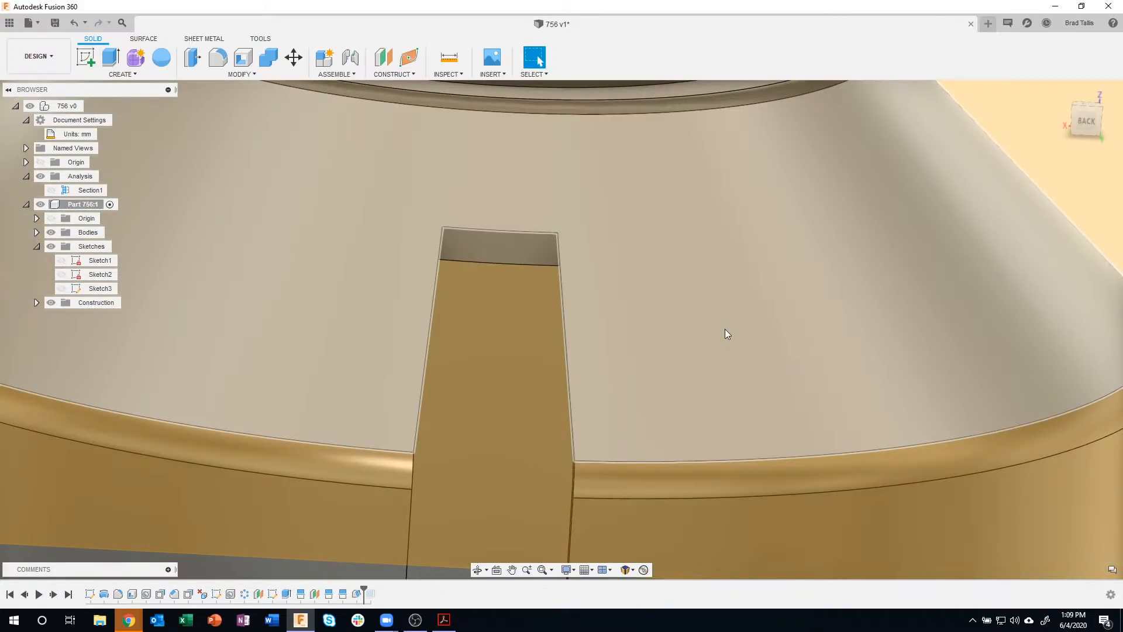
scroll(592, 360, down, 10)
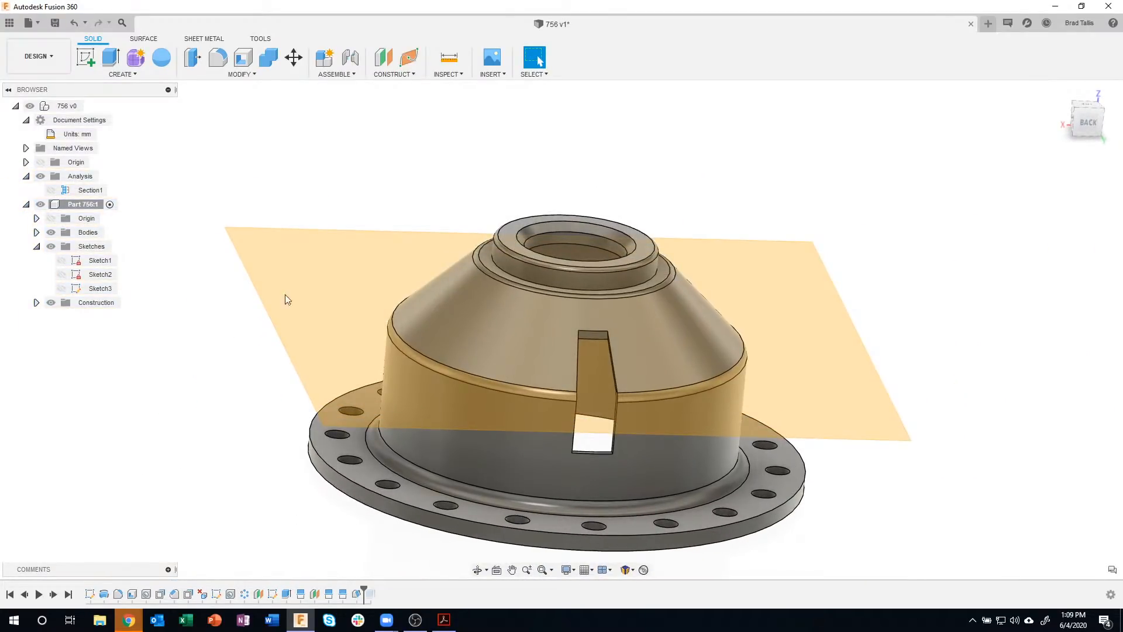
click(50, 303)
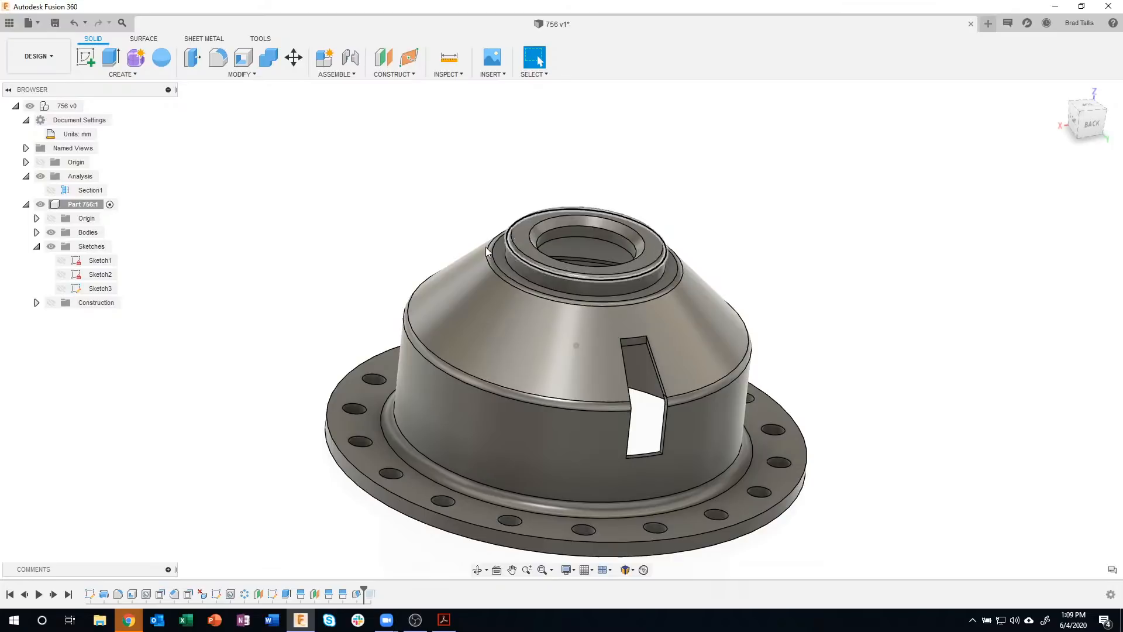
- Try a full circular pattern of the slot's extrude, three face splits and draft, 18 instances around the flange's outer face, and undo it
click(124, 74)
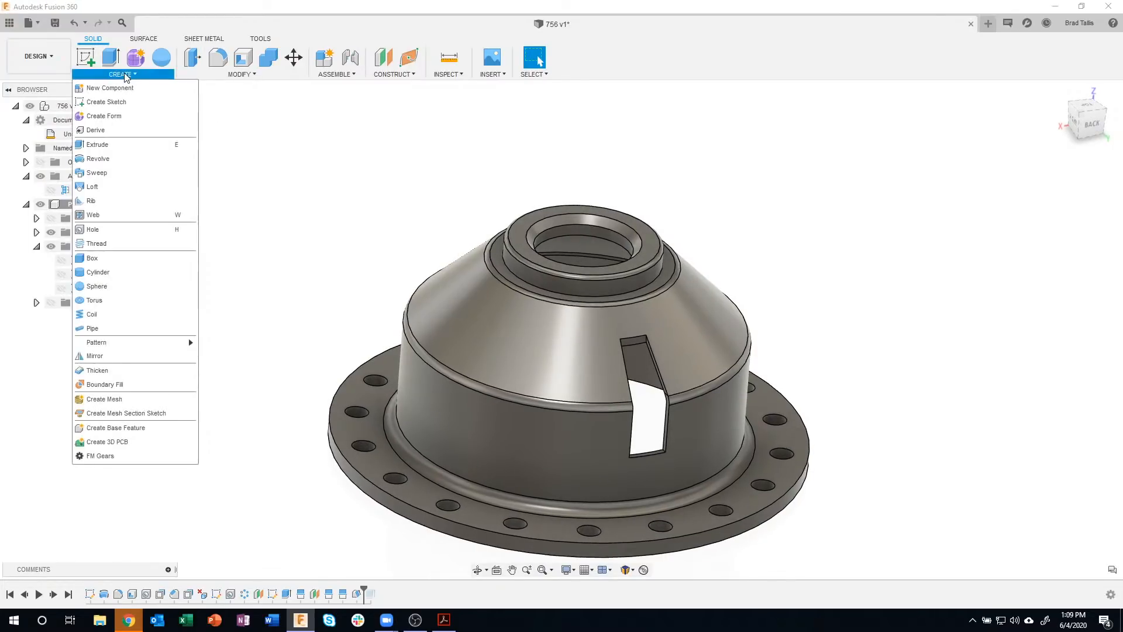
mouse_move(124, 342)
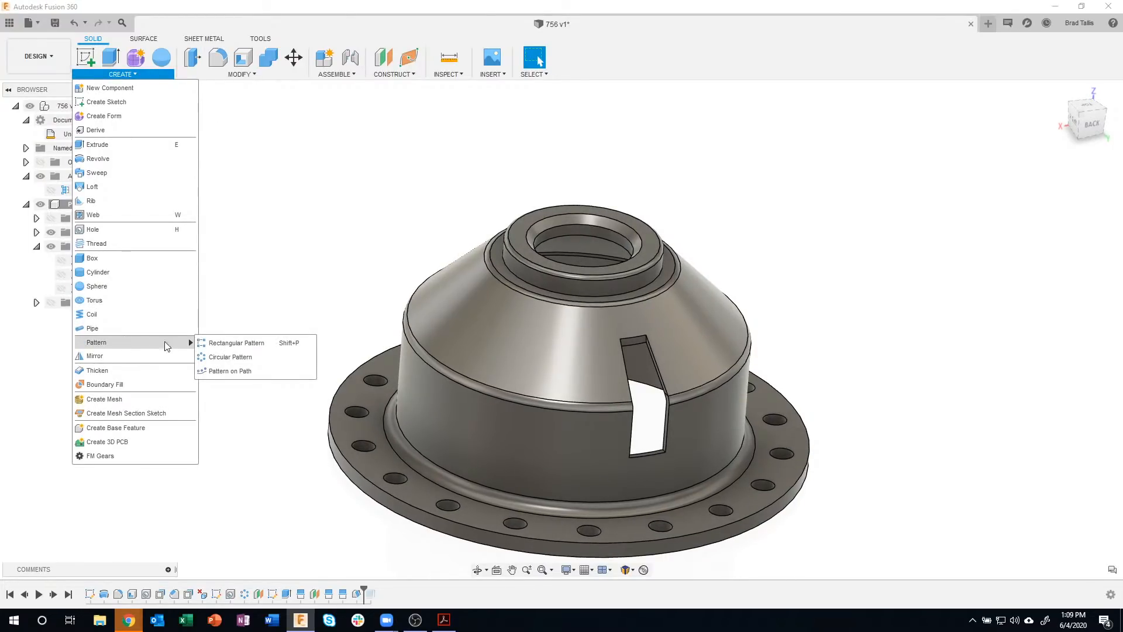
click(230, 357)
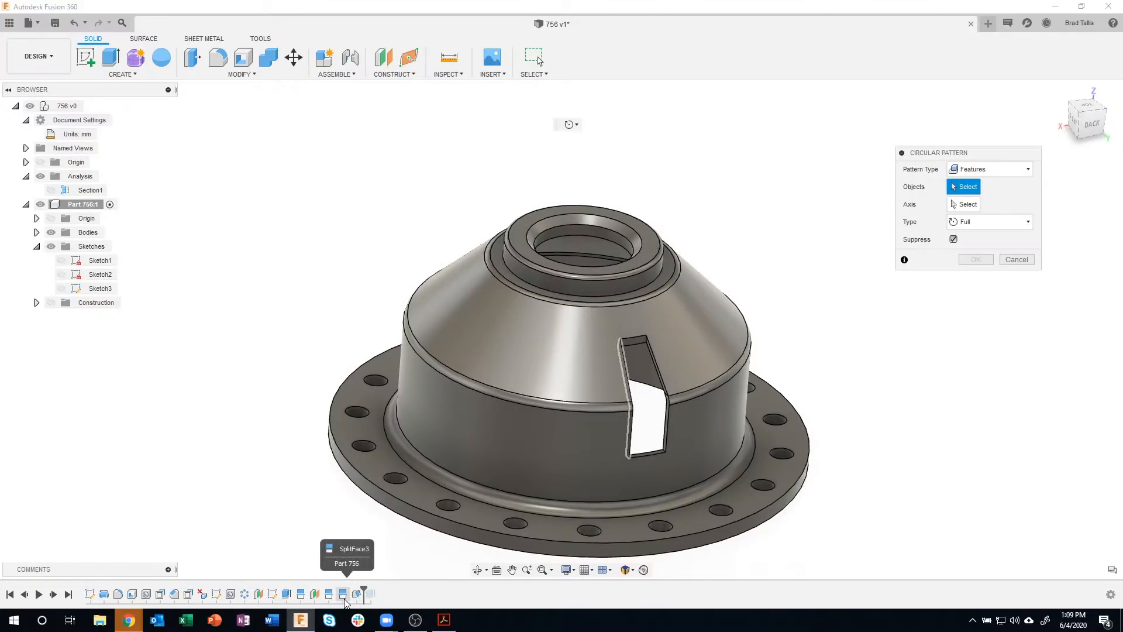
click(284, 596)
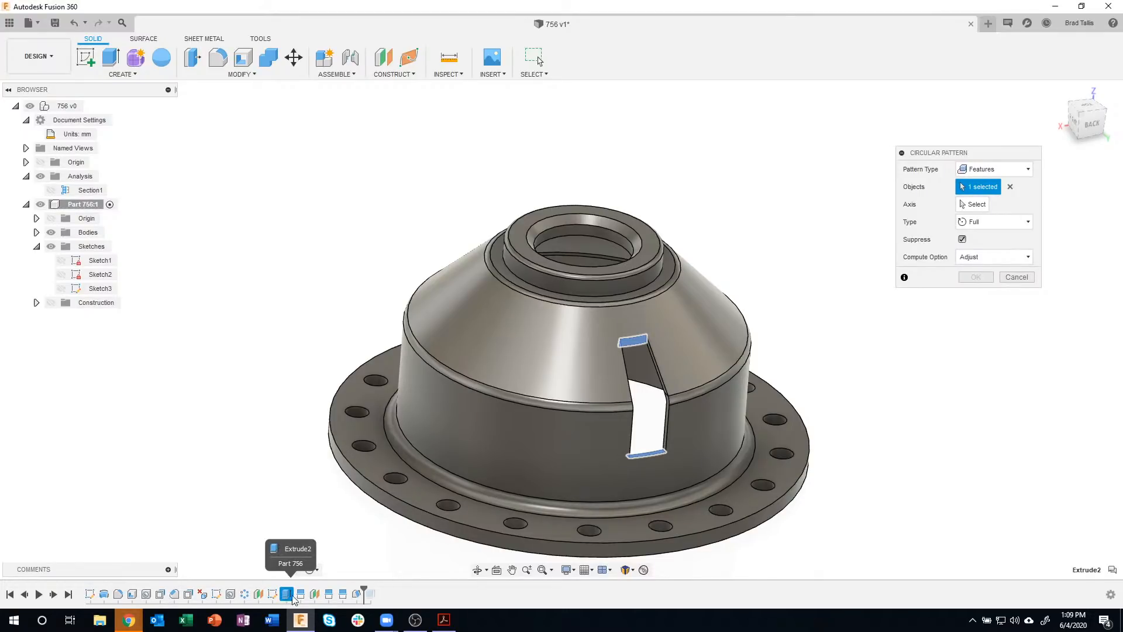
click(301, 594)
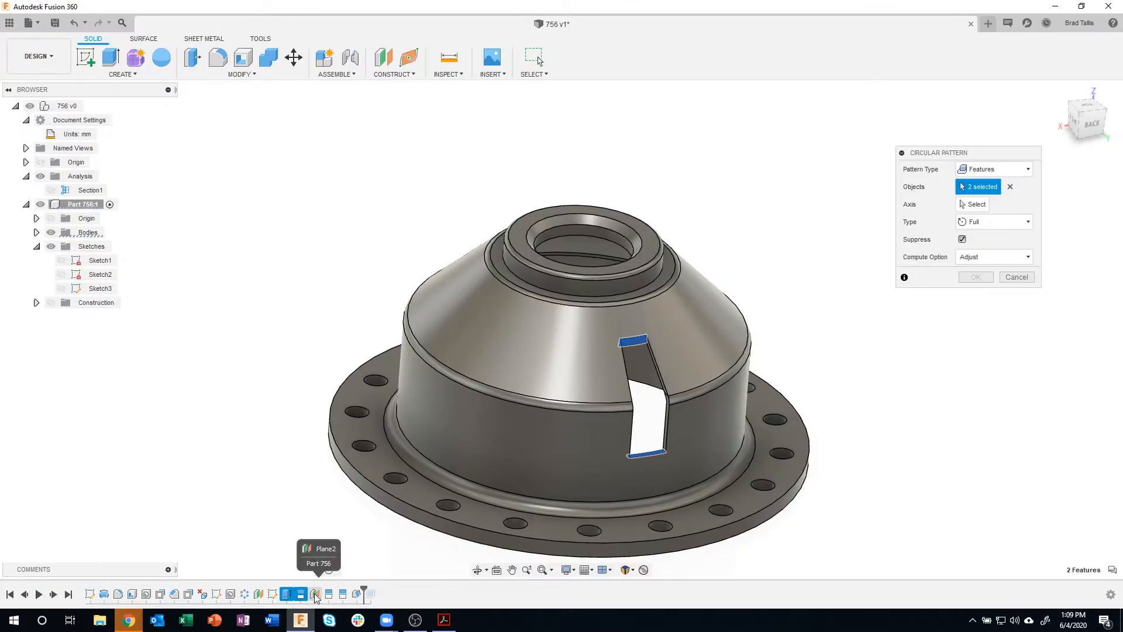
click(330, 595)
click(345, 594)
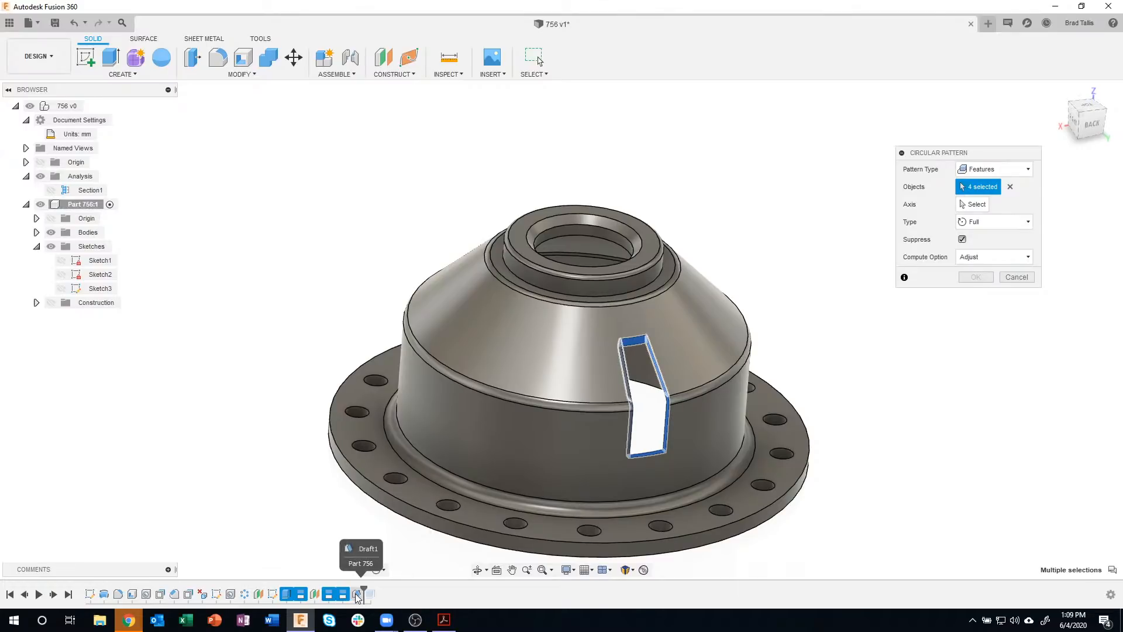
click(358, 595)
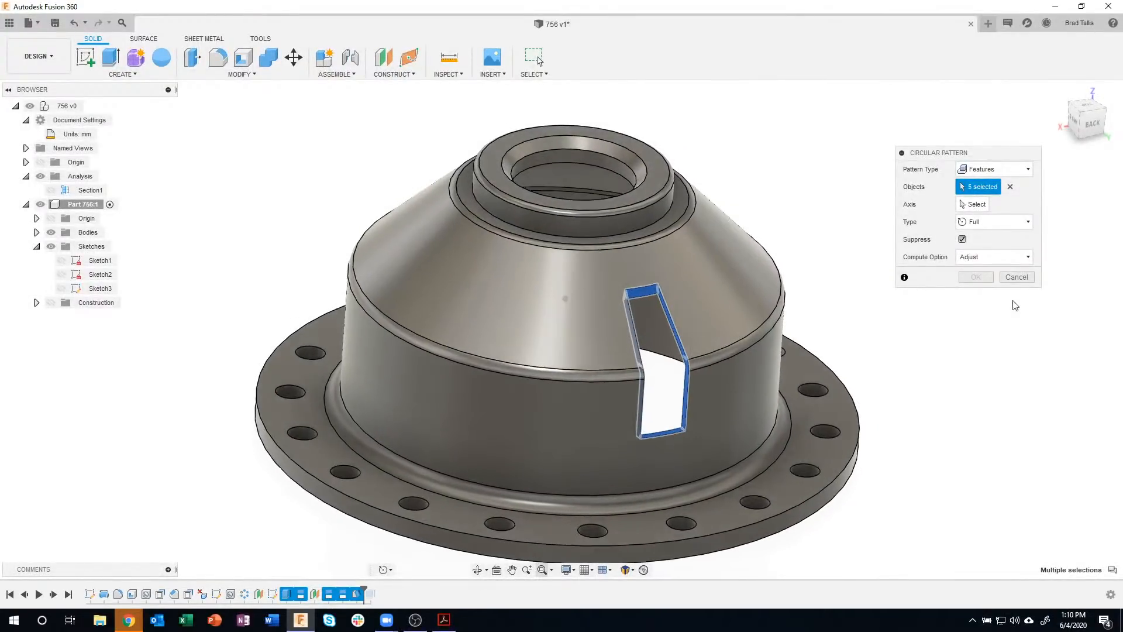
click(977, 204)
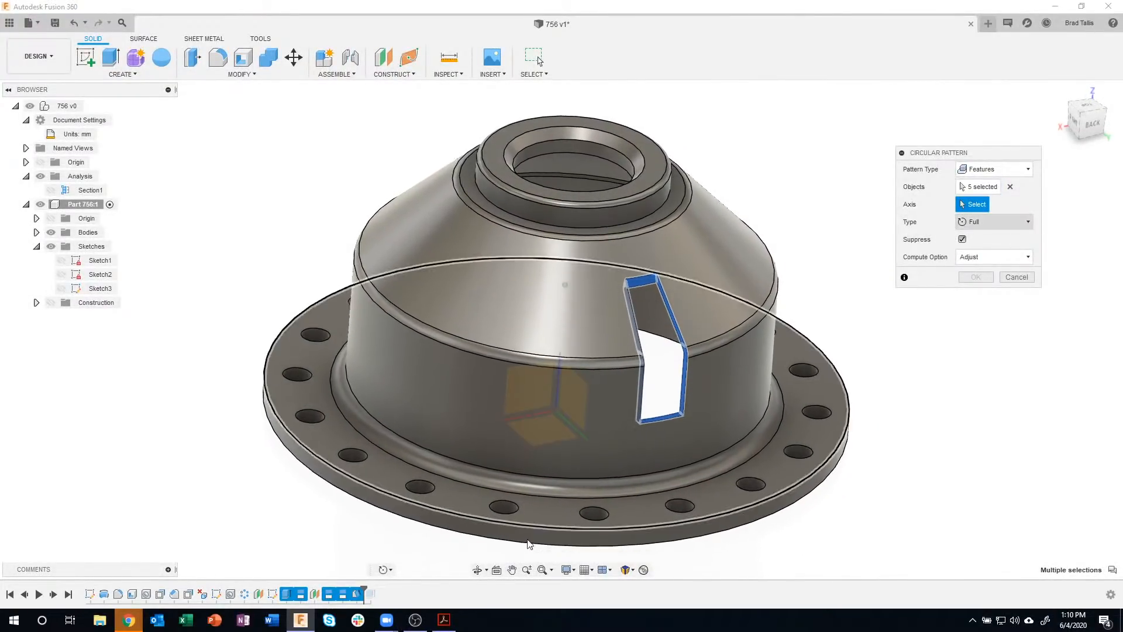
click(399, 503)
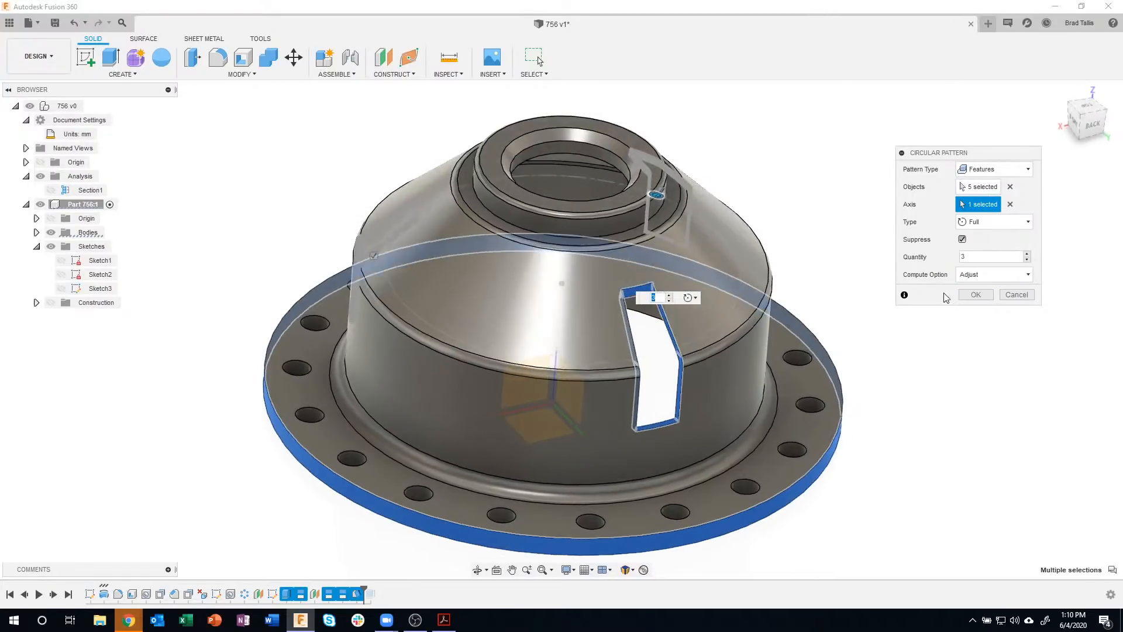
click(961, 256)
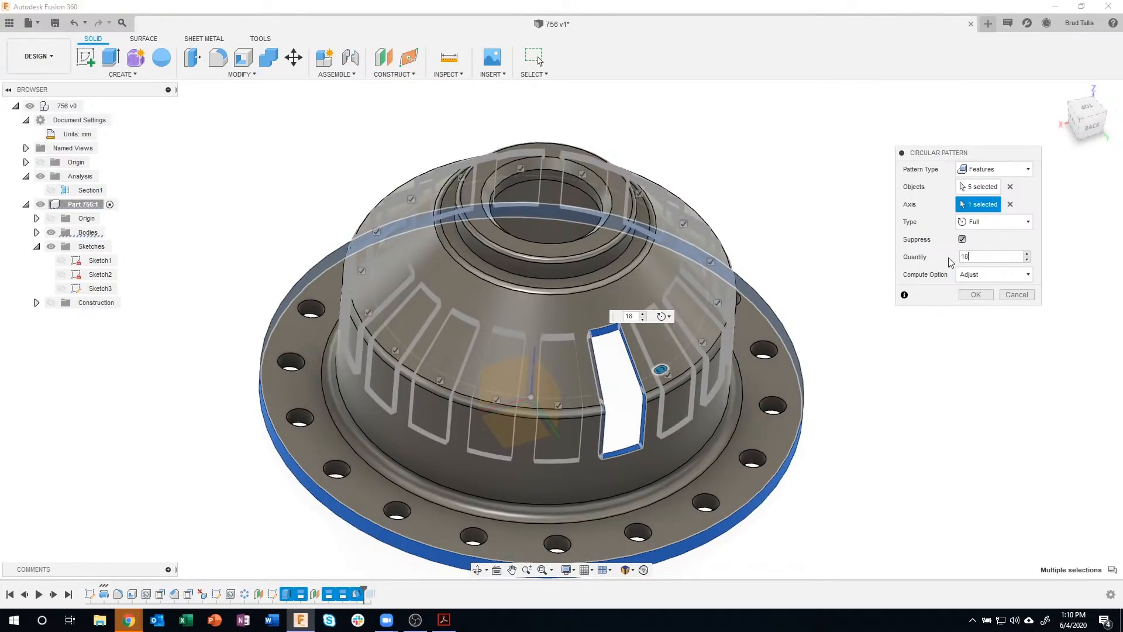
click(976, 296)
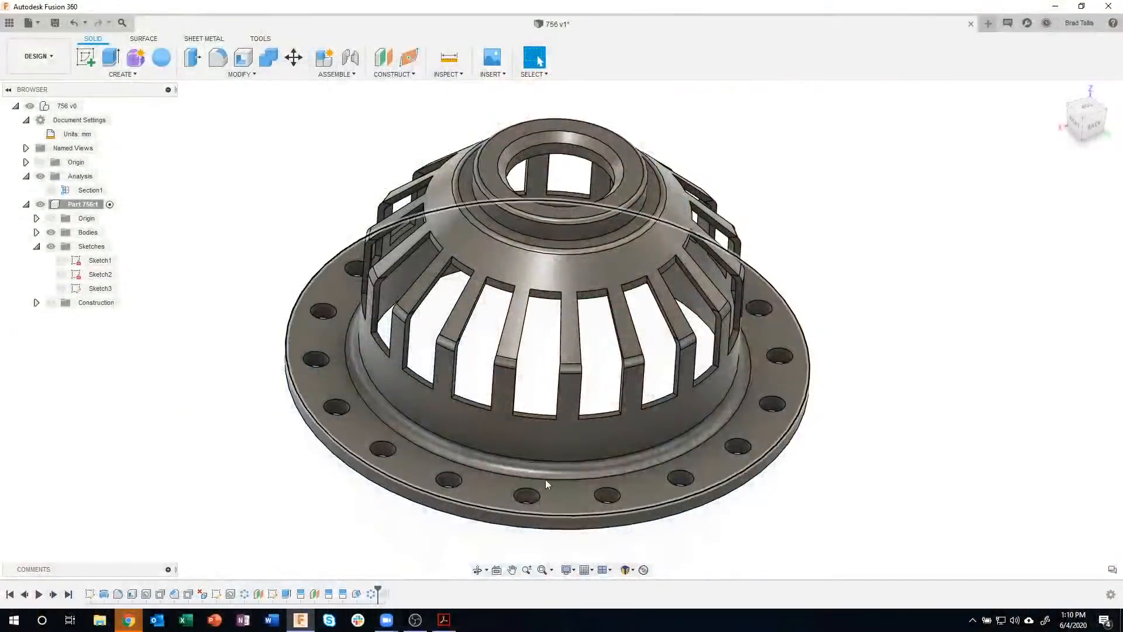
click(75, 23)
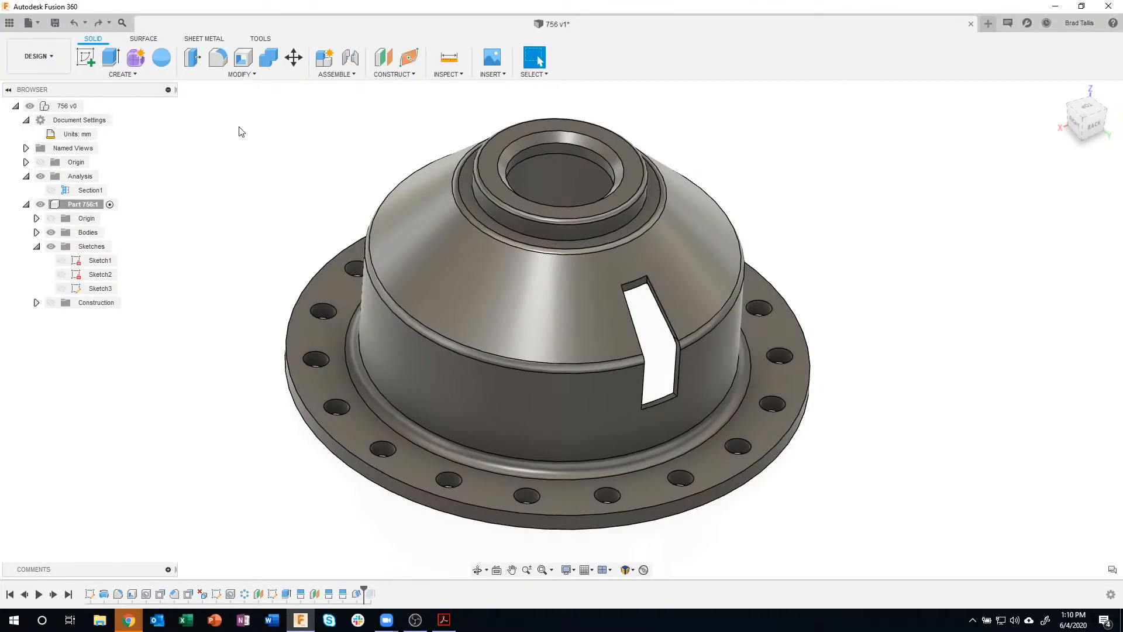
- Pattern the slot's six faces in a full circular face pattern of 18 instances around the flange's outer face
click(126, 75)
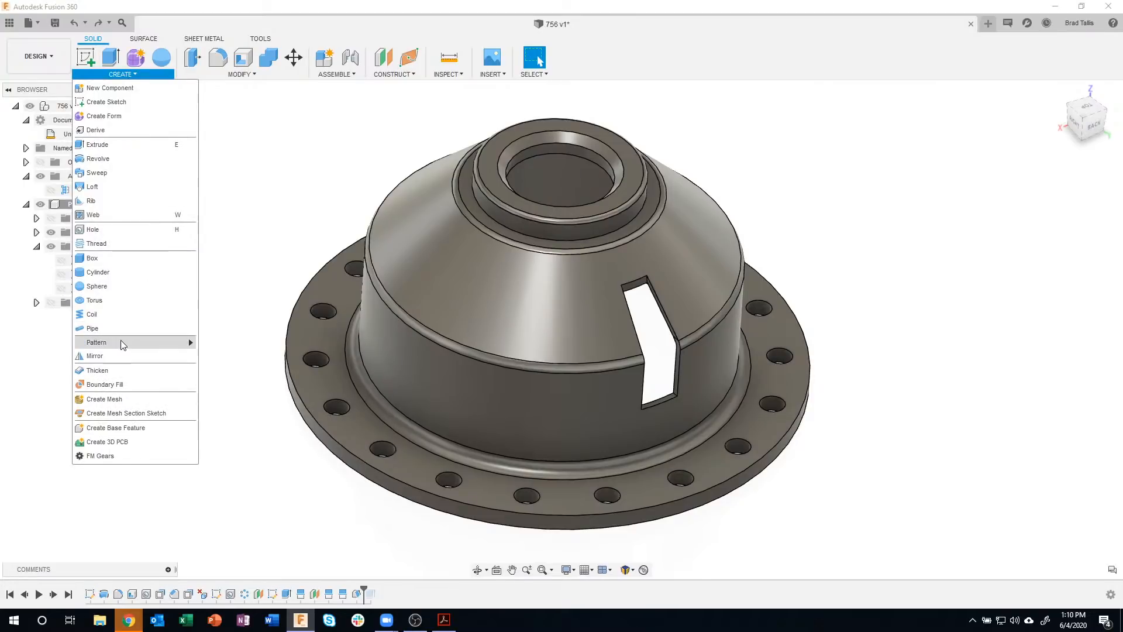
mouse_move(123, 344)
click(202, 356)
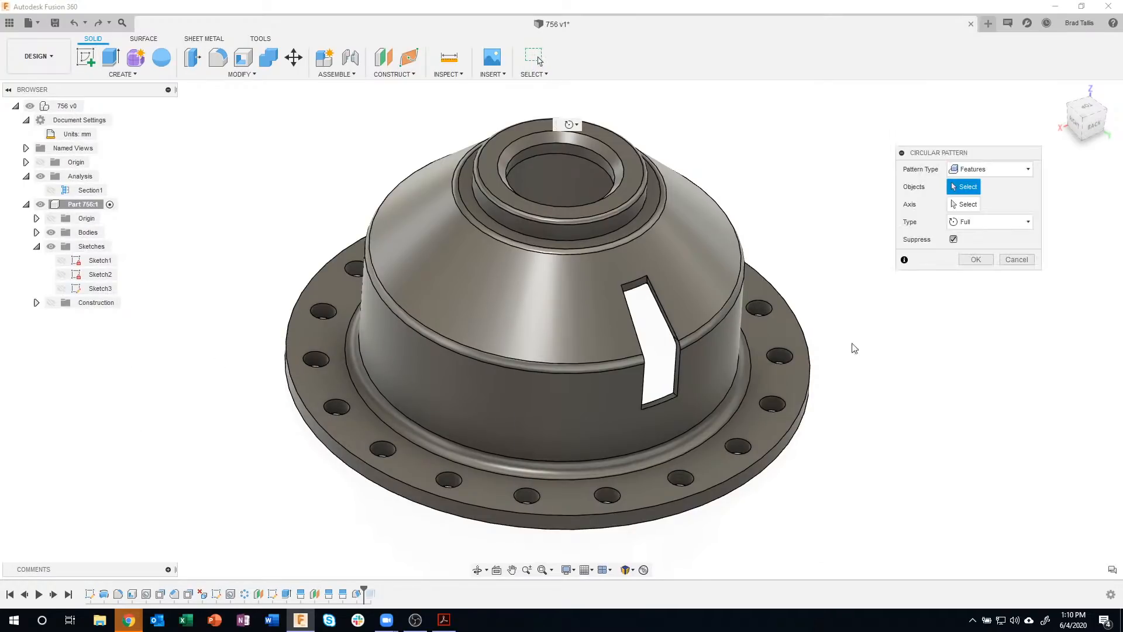
click(979, 175)
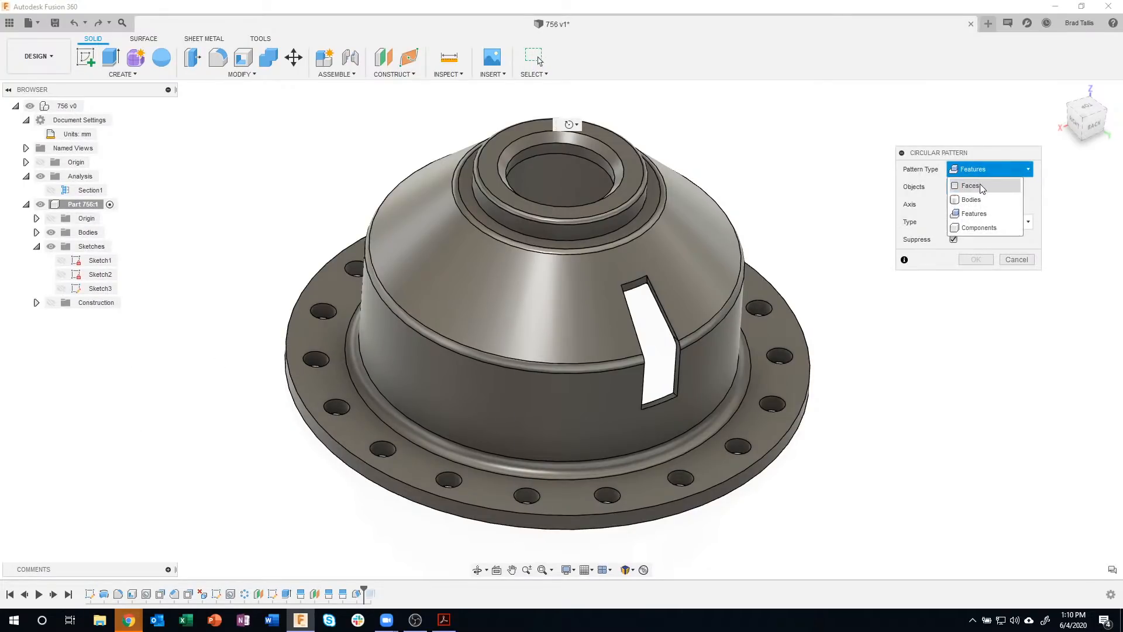
click(987, 186)
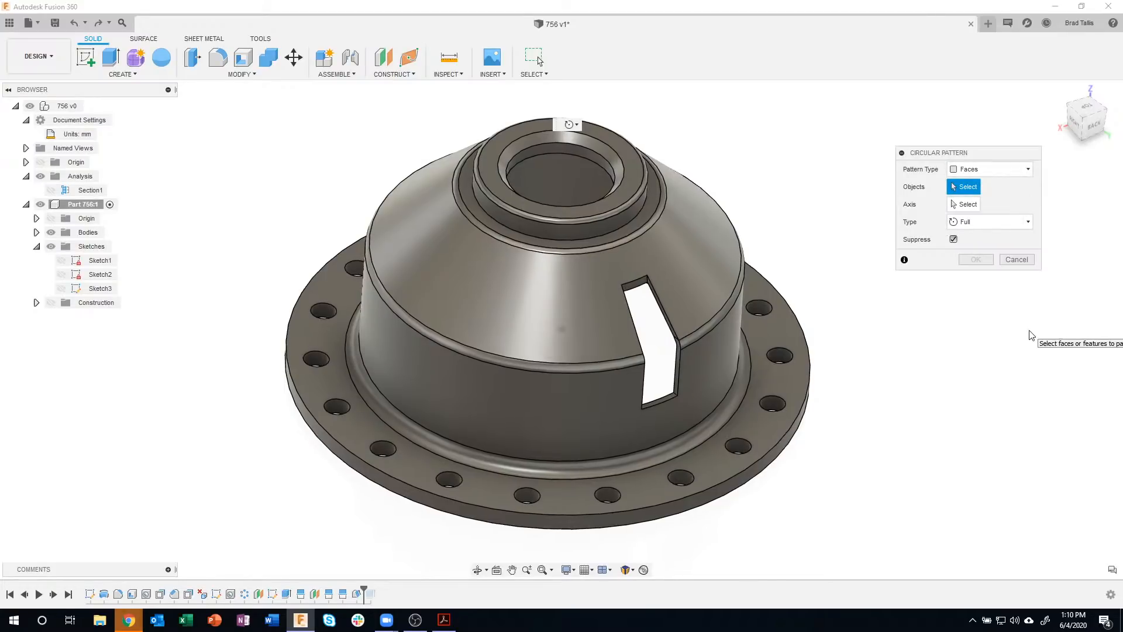
shift+middle_drag(1030, 337, 657, 452)
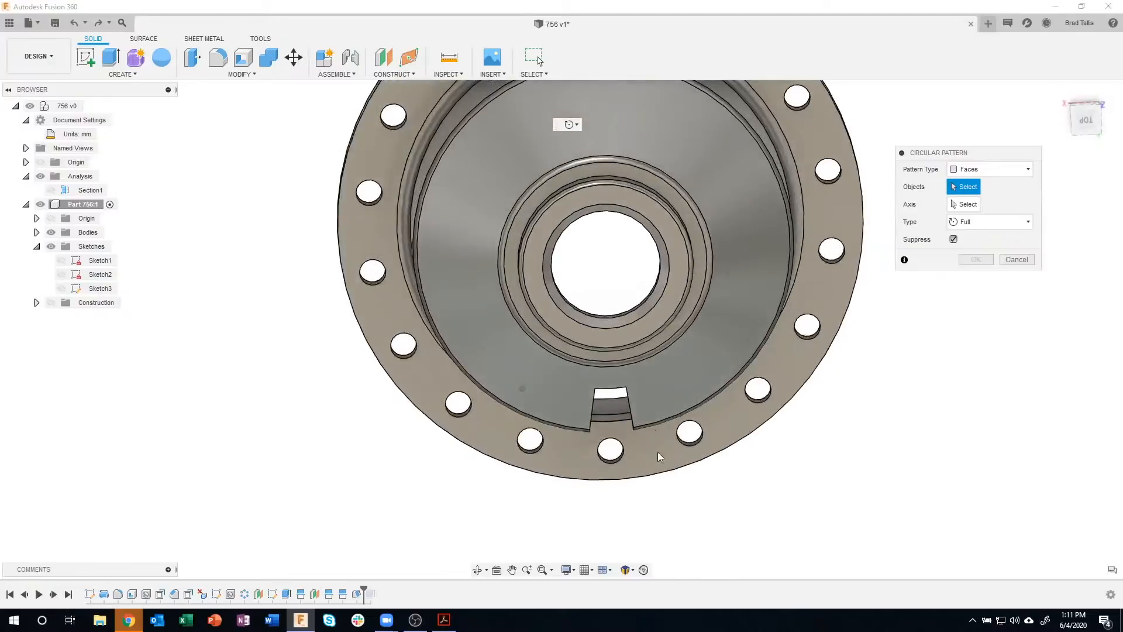
shift+middle_drag(599, 424, 553, 318)
drag(553, 318, 681, 485)
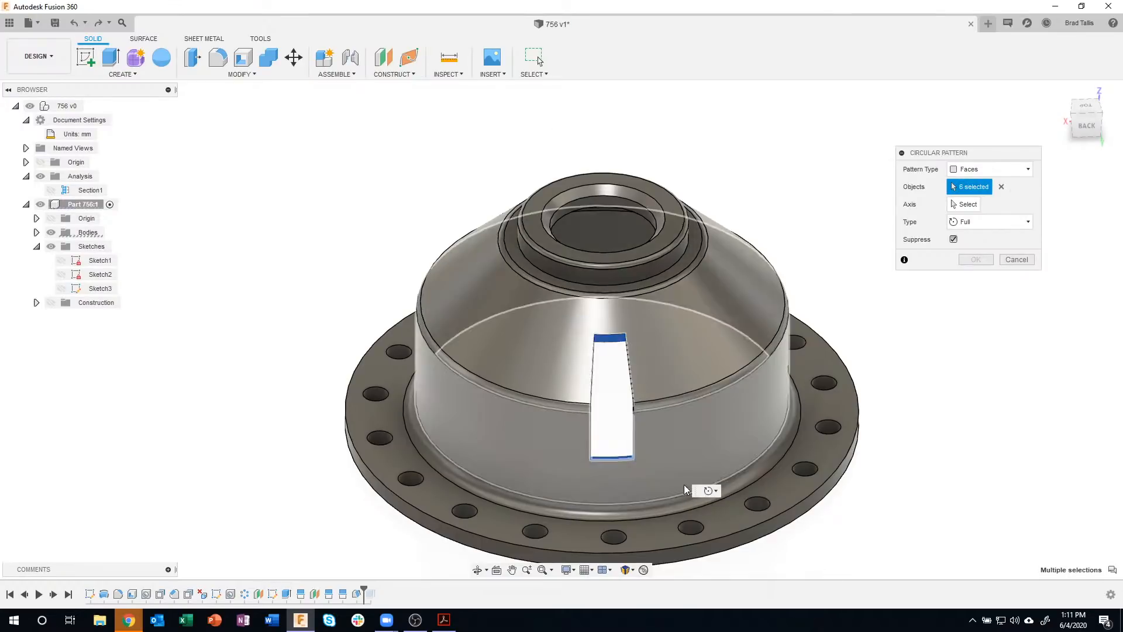
shift+middle_drag(680, 484, 637, 462)
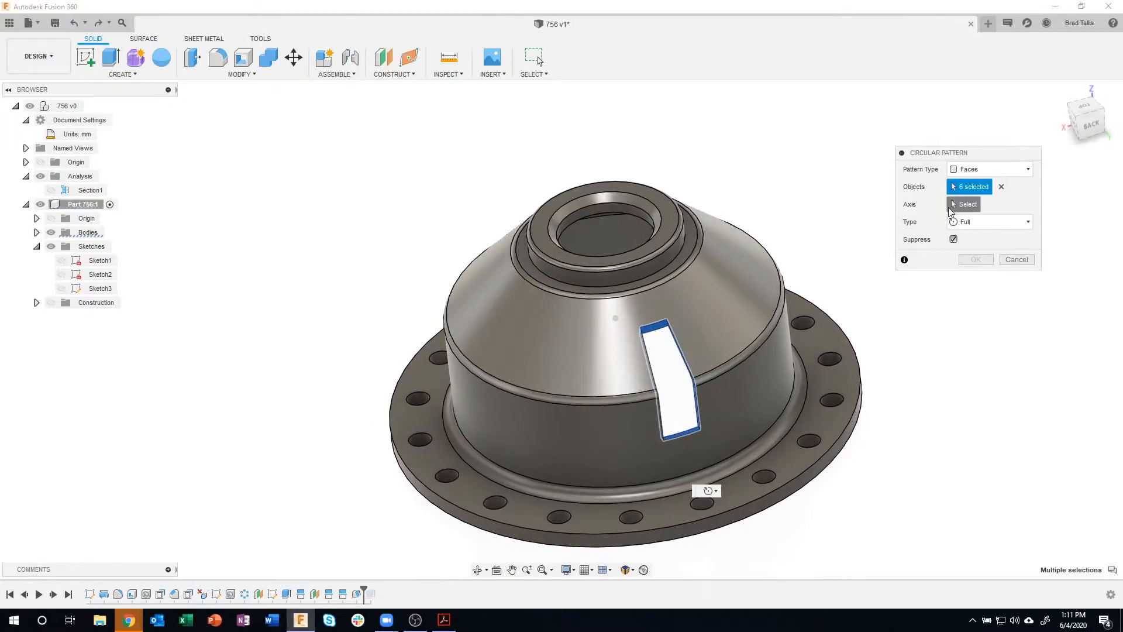
click(953, 208)
click(464, 524)
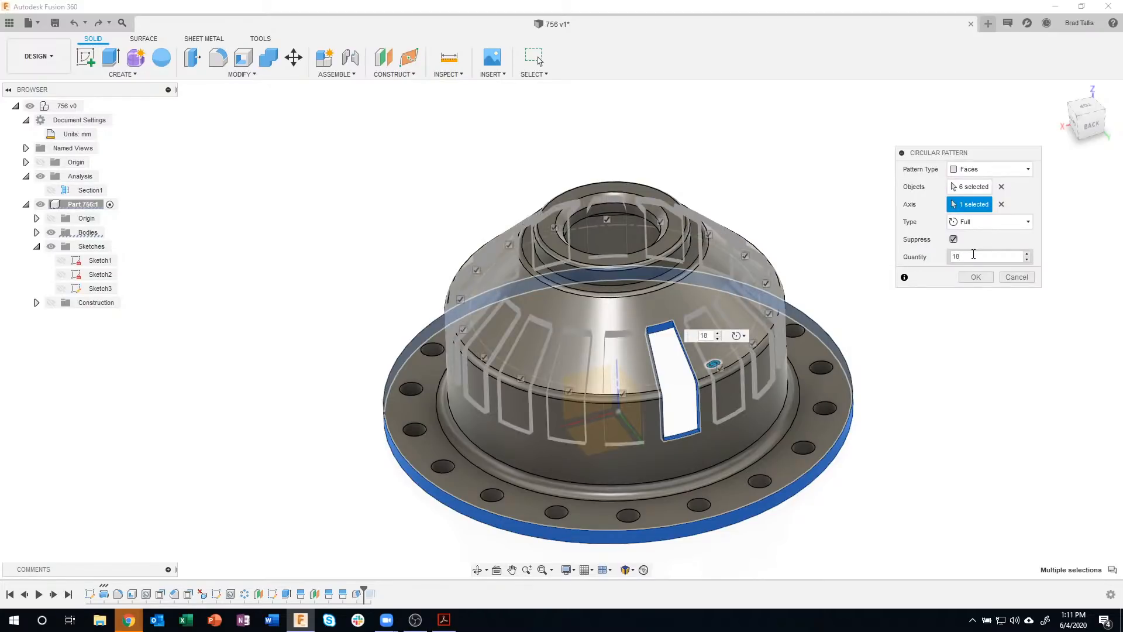
click(974, 277)
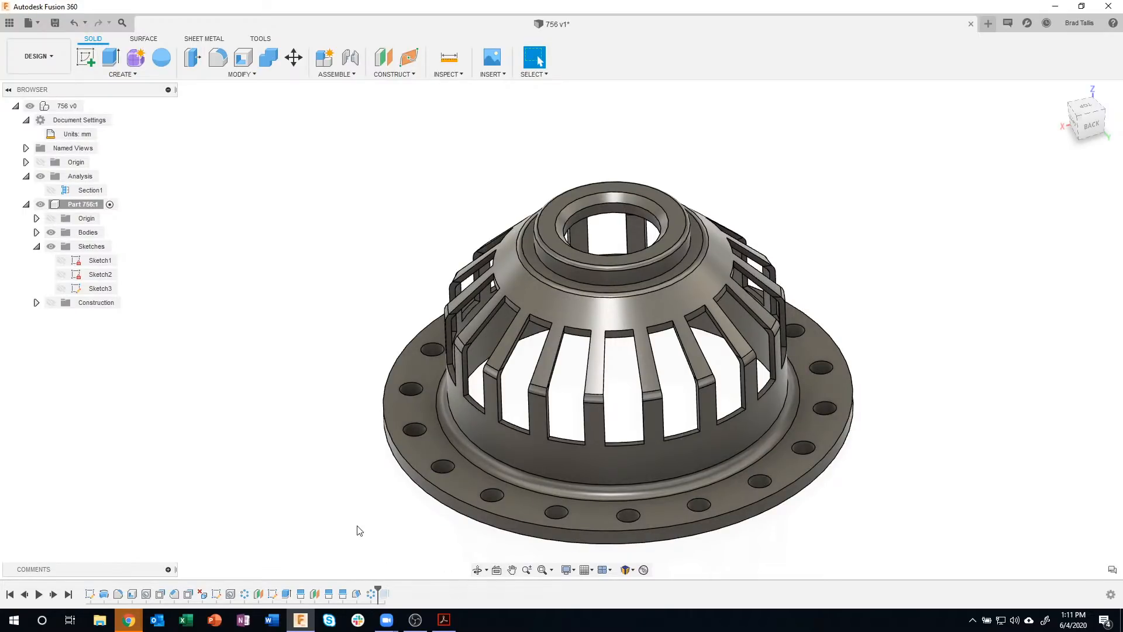
- Edit the draft on the slot's two cone side faces, setting its angle to -12 degrees
click(356, 594)
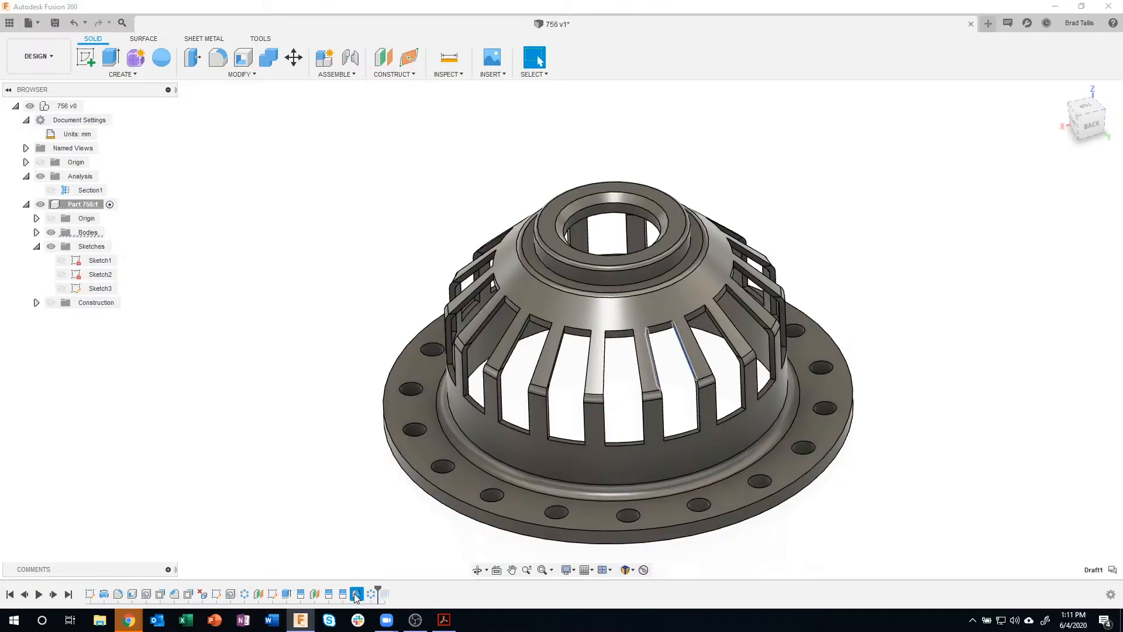
double_click(356, 594)
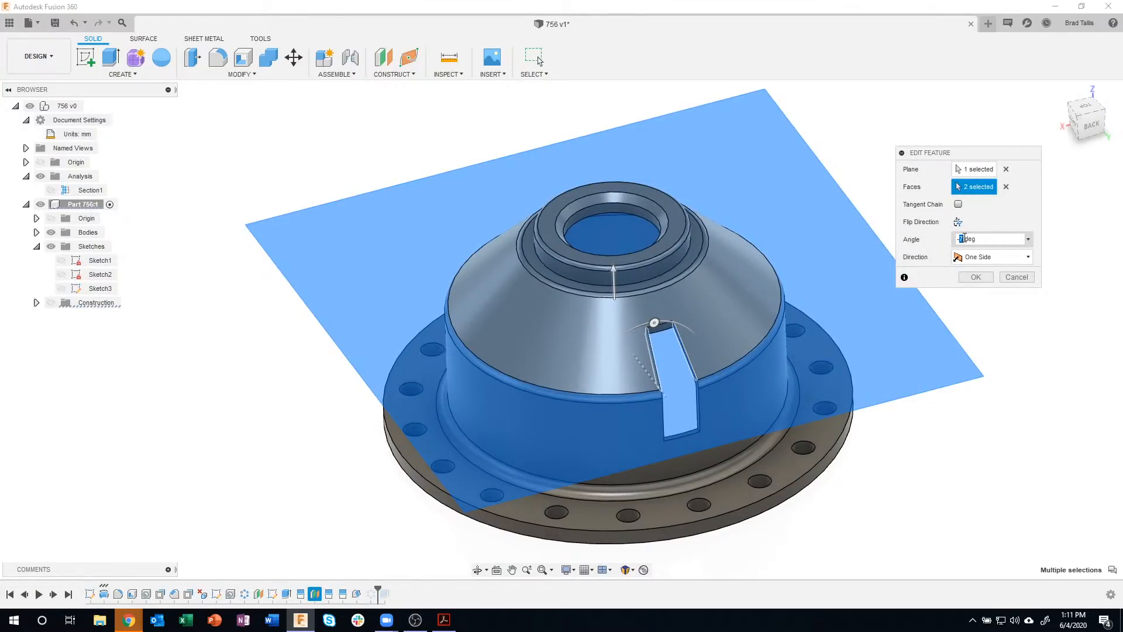
scroll(960, 239, up, 1)
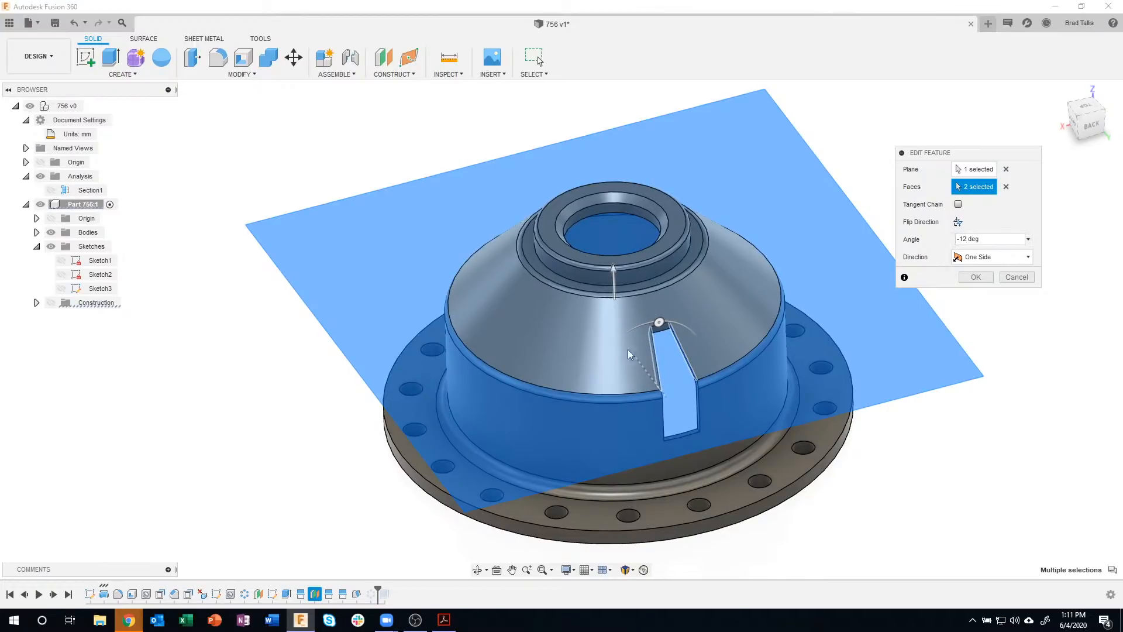
click(974, 279)
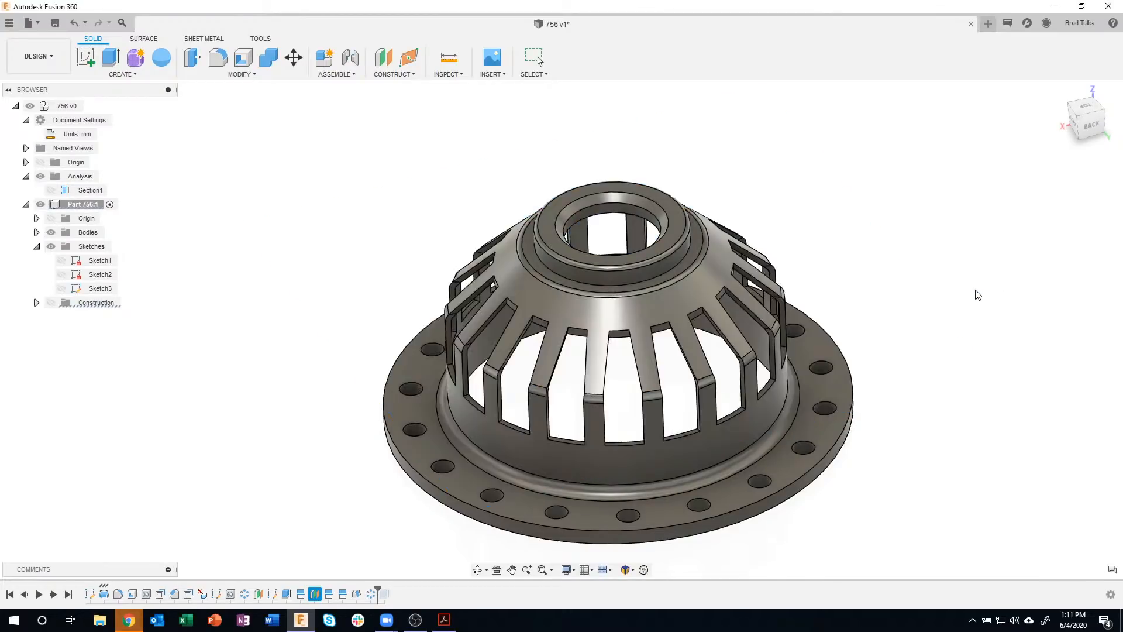